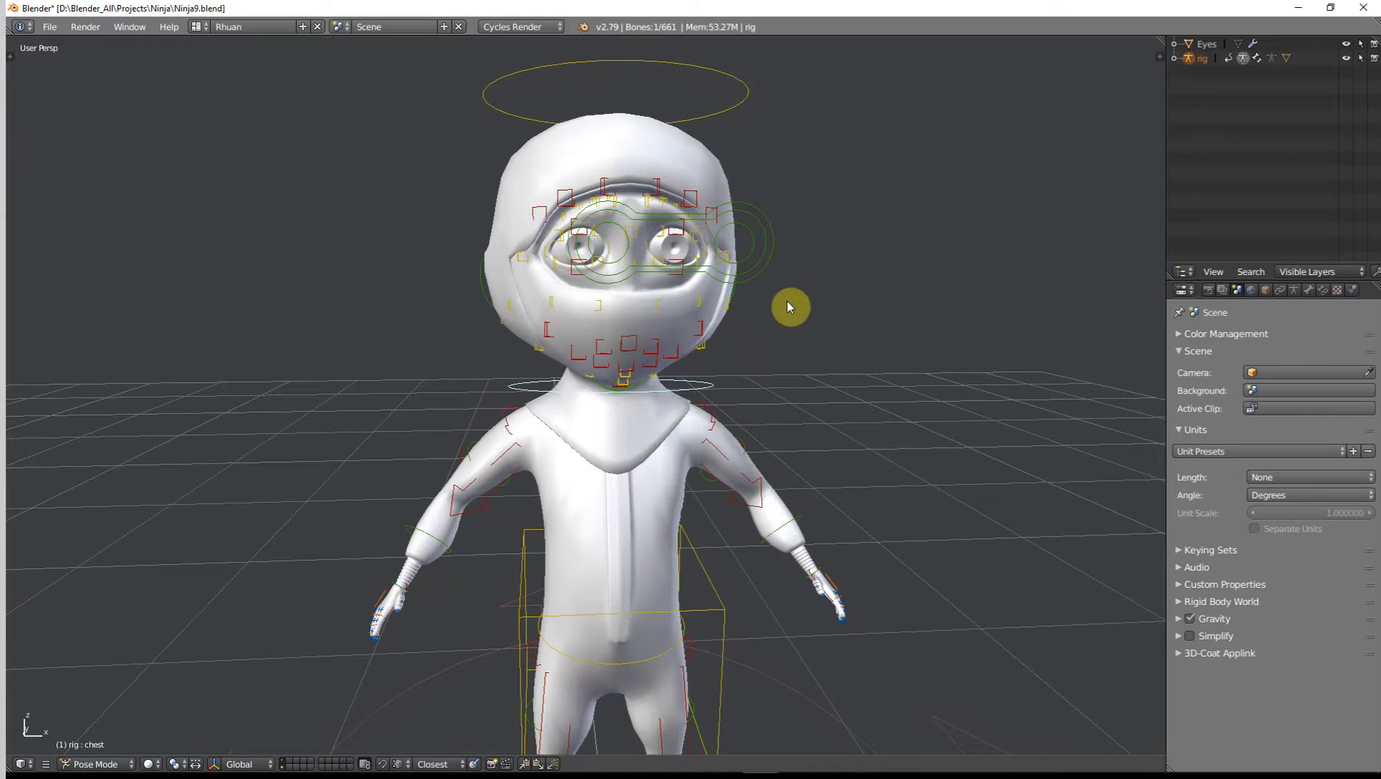
# Inspect the rigged ninja character's head, face controls and body from the front and both sides.
pyautogui.moveTo(769, 296); pyautogui.dragTo(601, 318, button='middle')
pyautogui.scroll(-2, 807, 375)
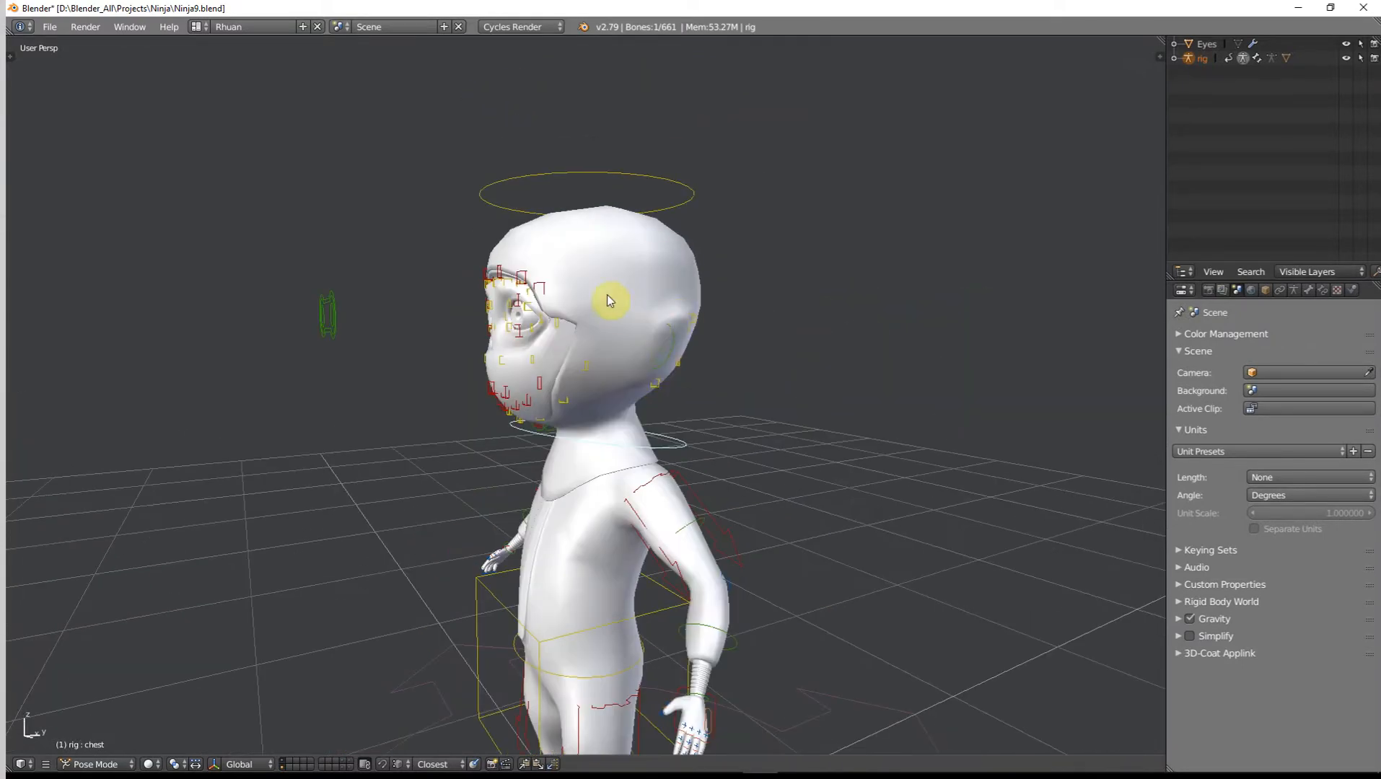
pyautogui.scroll(2, 626, 292)
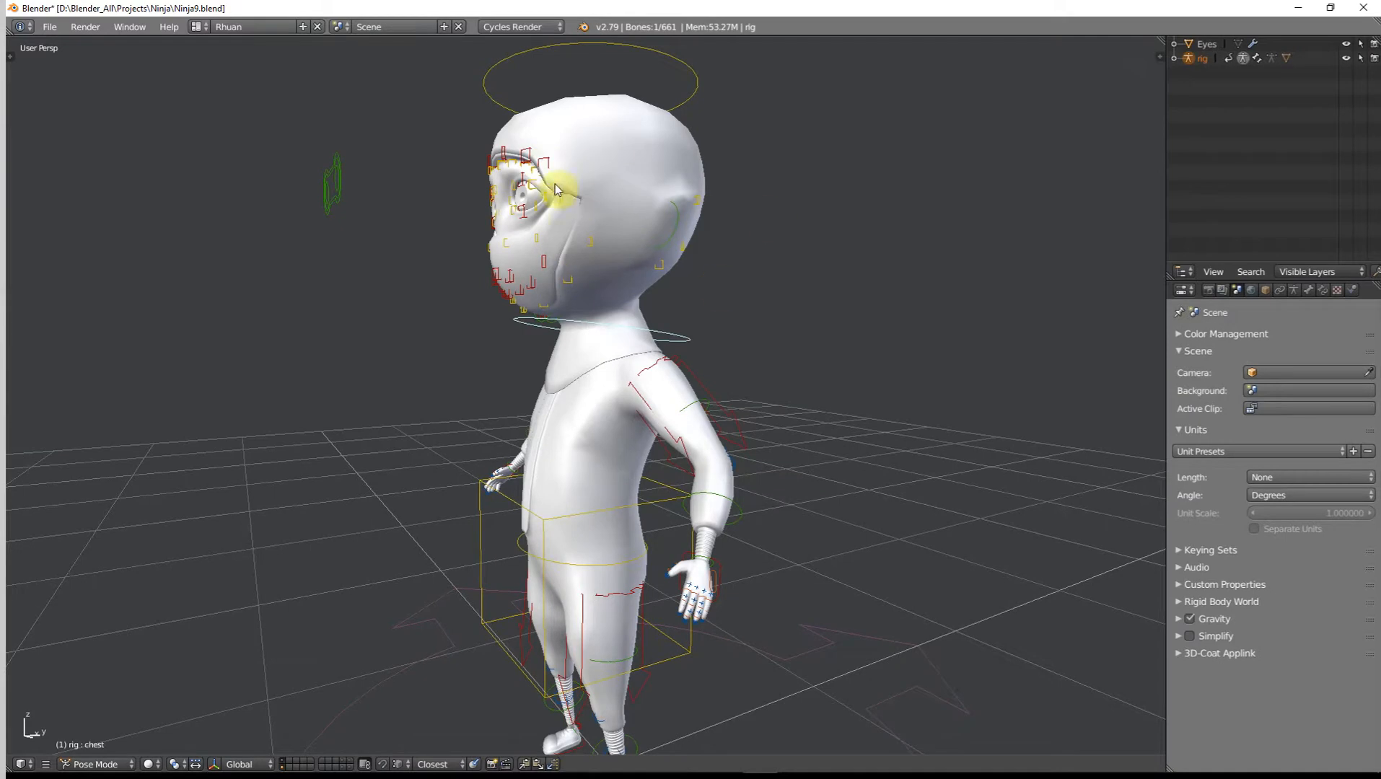
pyautogui.moveTo(597, 226); pyautogui.dragTo(702, 235, button='middle')
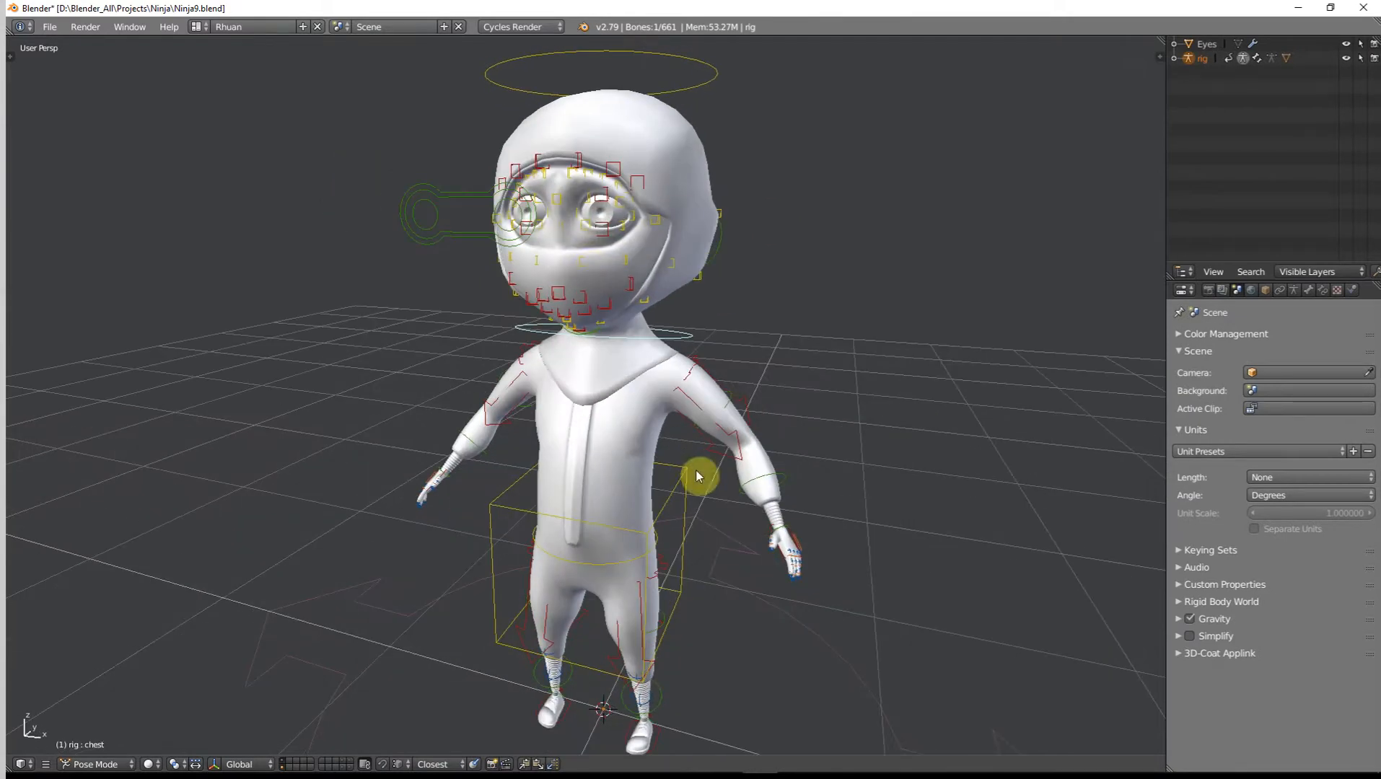
pyautogui.moveTo(768, 493); pyautogui.dragTo(609, 323, button='middle')
pyautogui.moveTo(626, 456); pyautogui.dragTo(724, 454, button='middle')
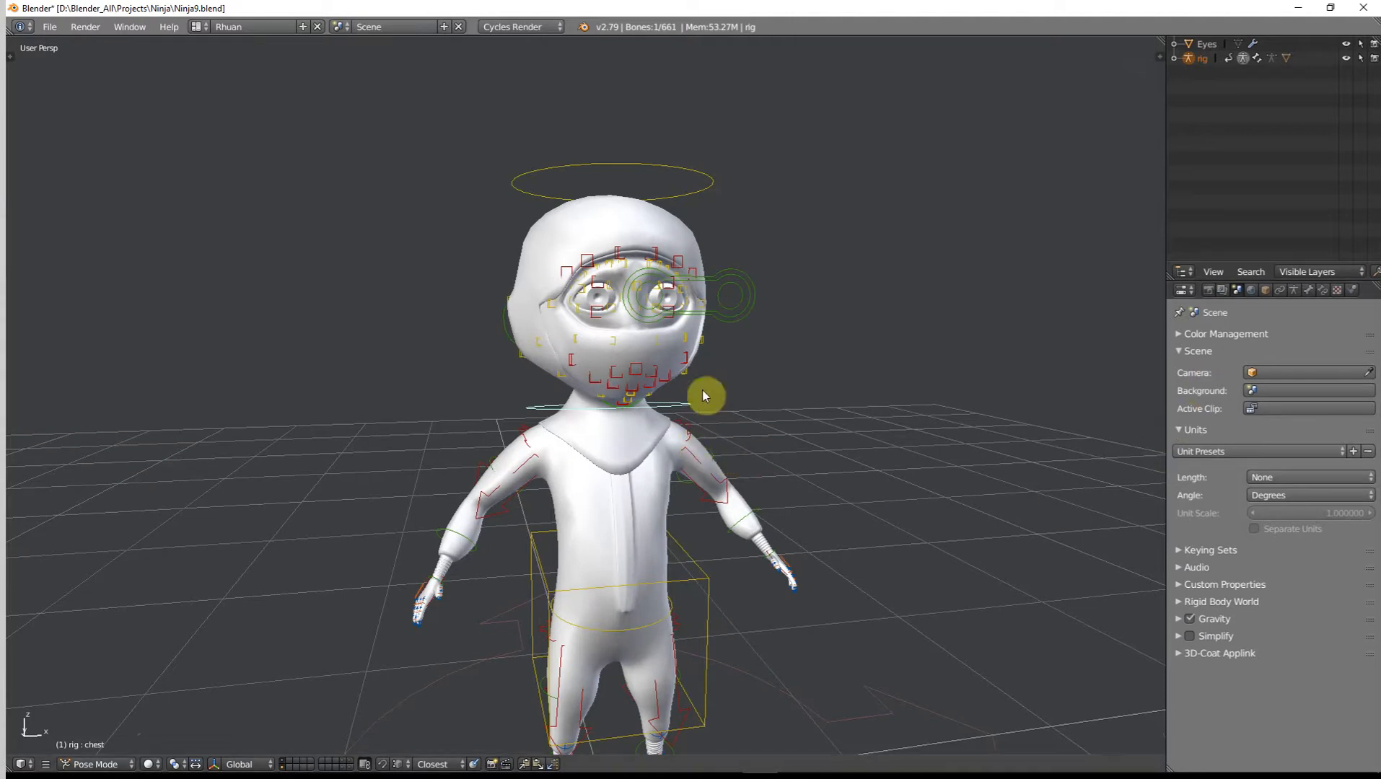
pyautogui.moveTo(706, 395); pyautogui.dragTo(640, 276, button='middle')
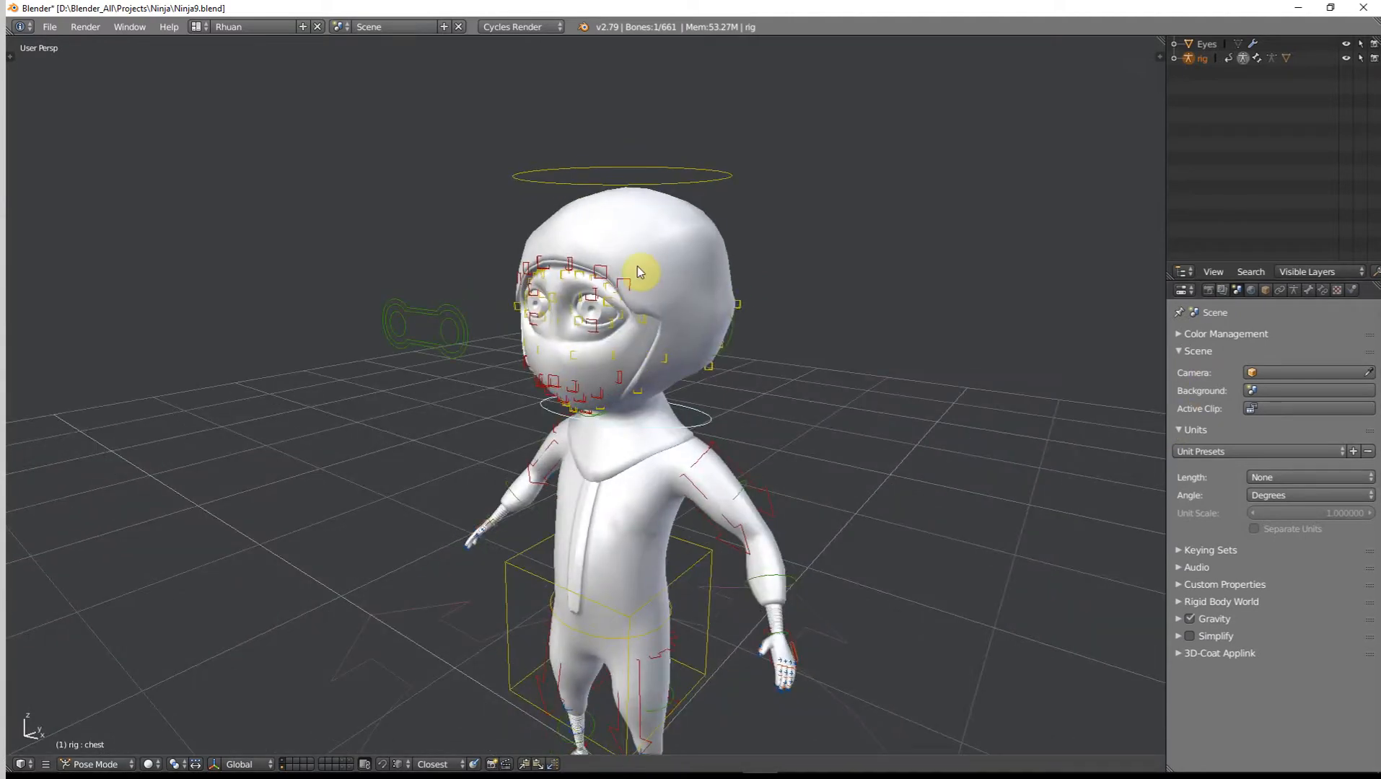
pyautogui.moveTo(642, 390); pyautogui.dragTo(607, 401, button='middle')
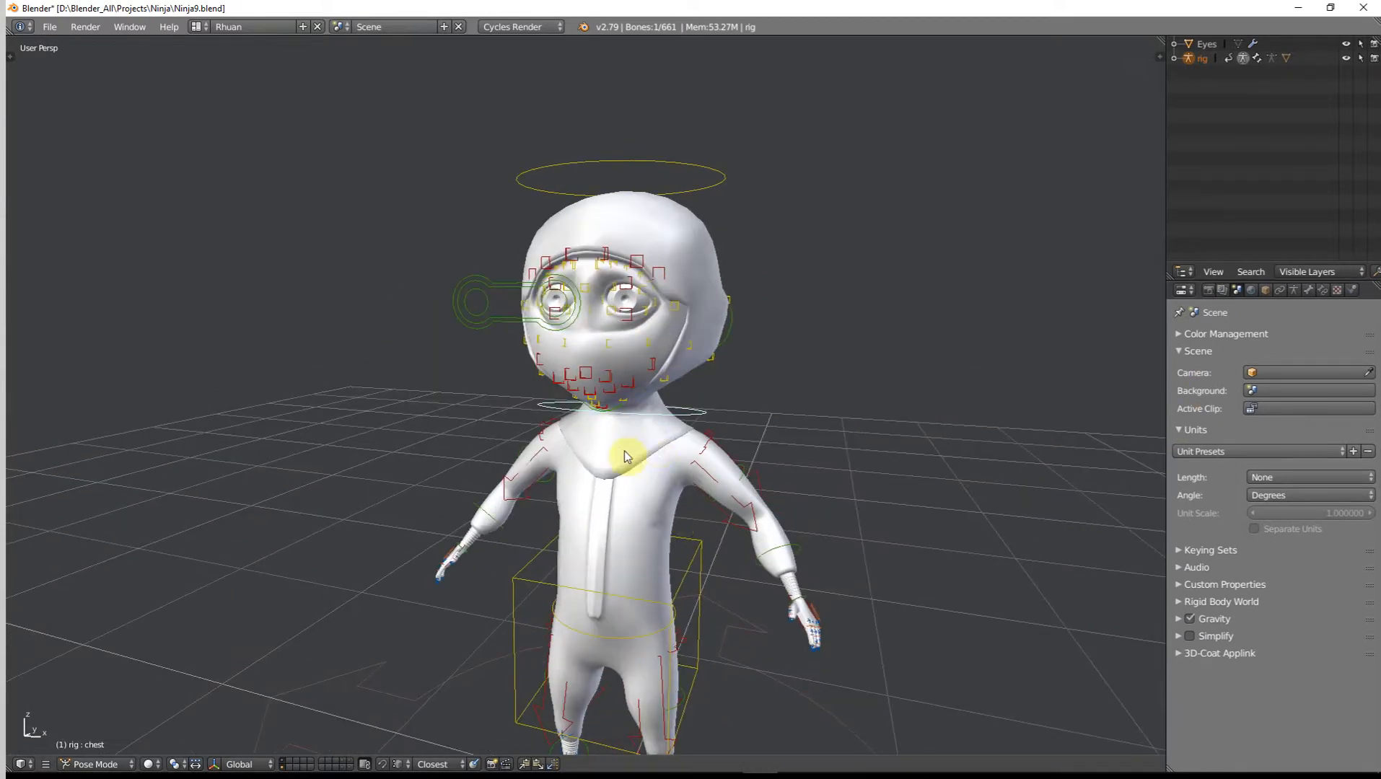
pyautogui.moveTo(602, 462); pyautogui.dragTo(647, 550, button='middle')
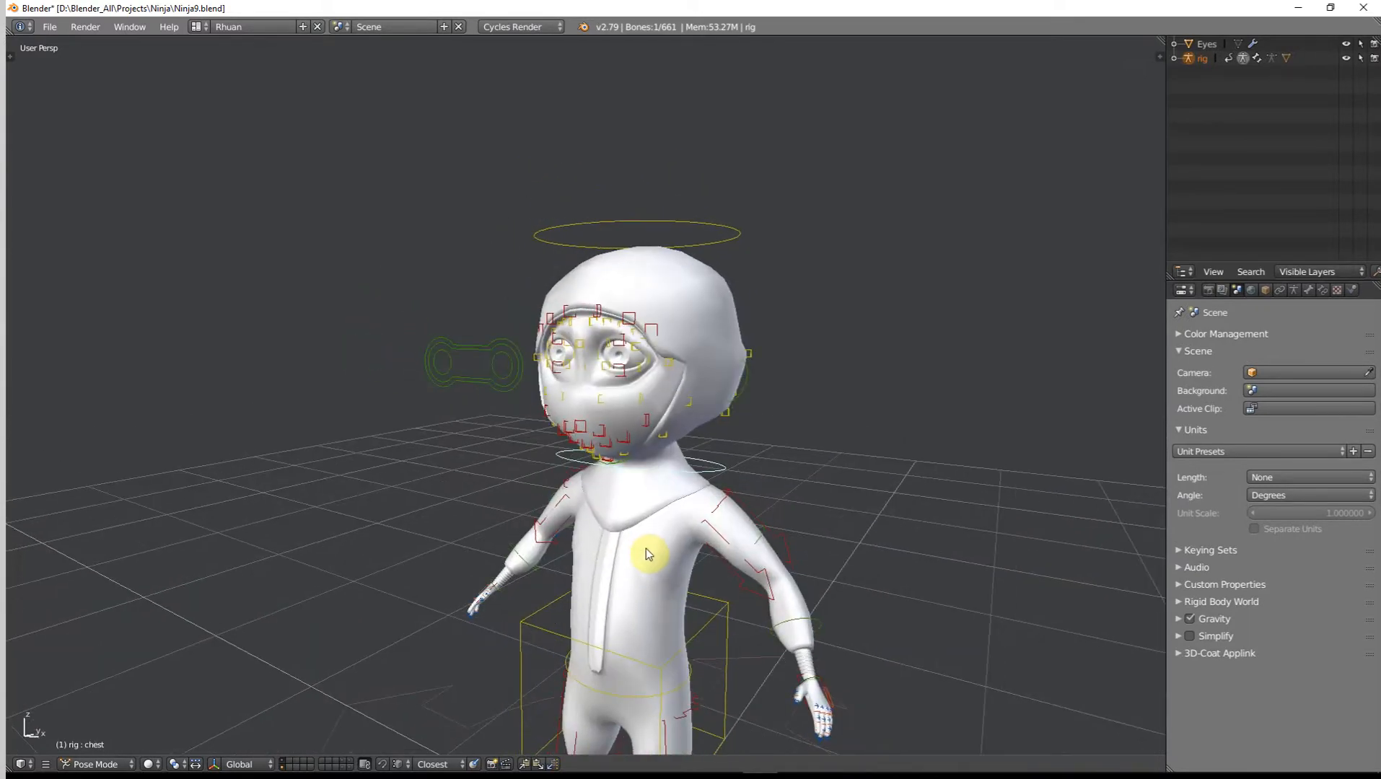
pyautogui.moveTo(631, 486); pyautogui.dragTo(664, 467, button='middle')
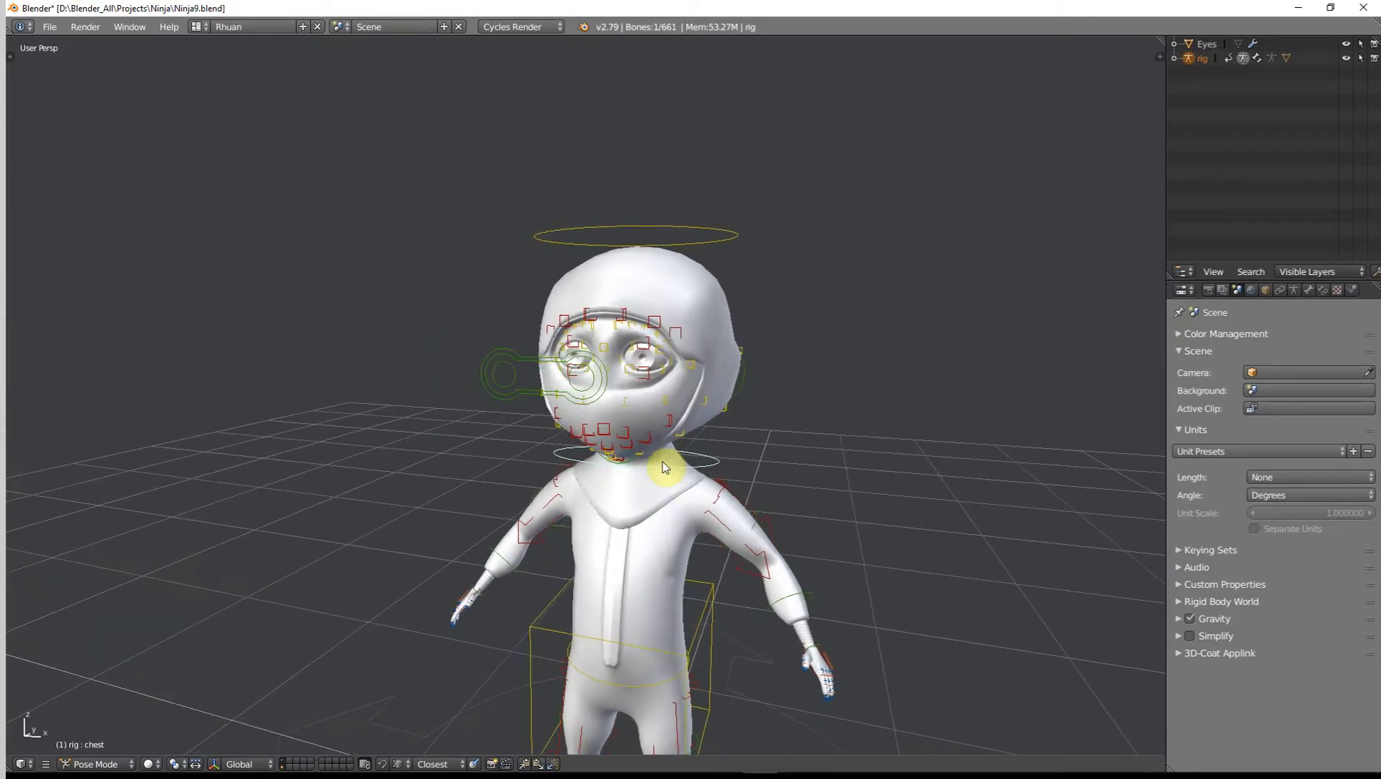
pyautogui.moveTo(782, 541); pyautogui.dragTo(700, 551, button='middle')
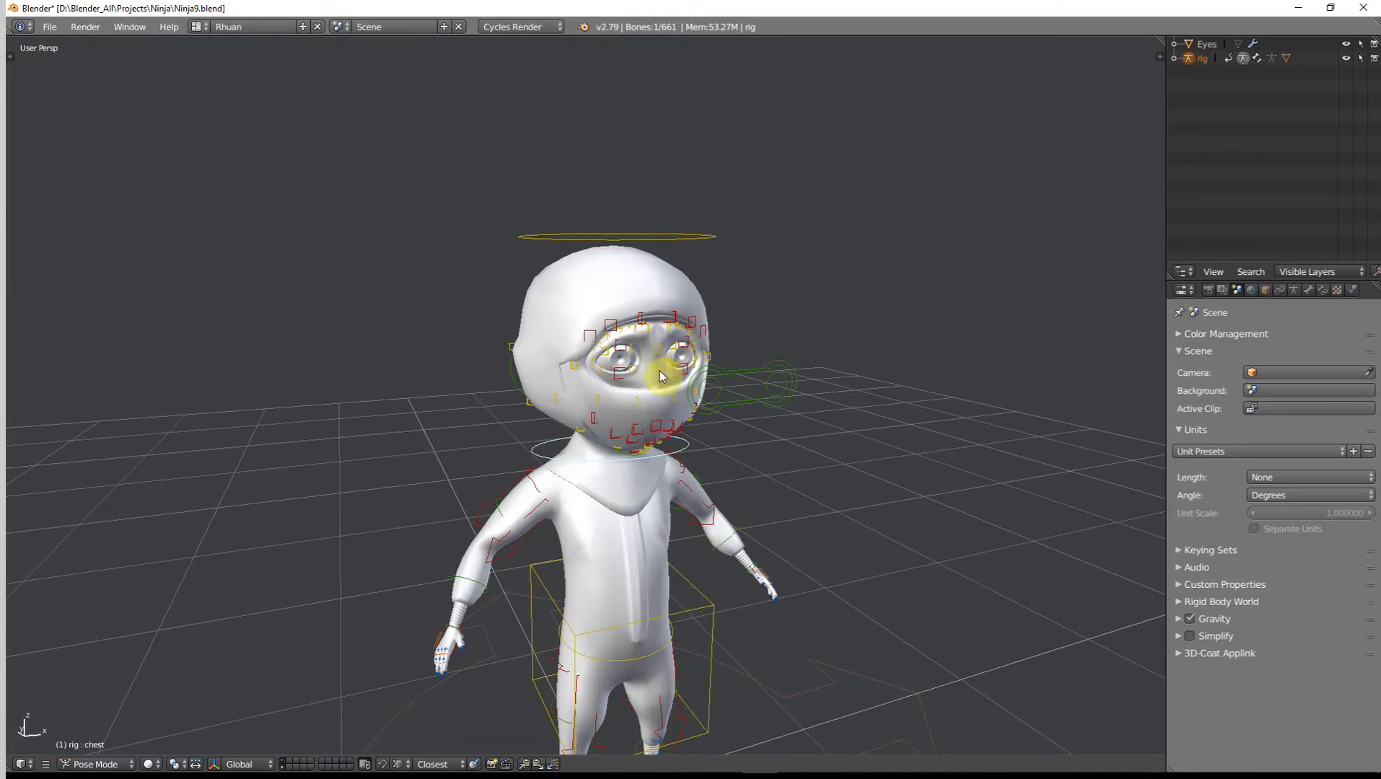
pyautogui.moveTo(660, 371); pyautogui.dragTo(631, 508, button='middle')
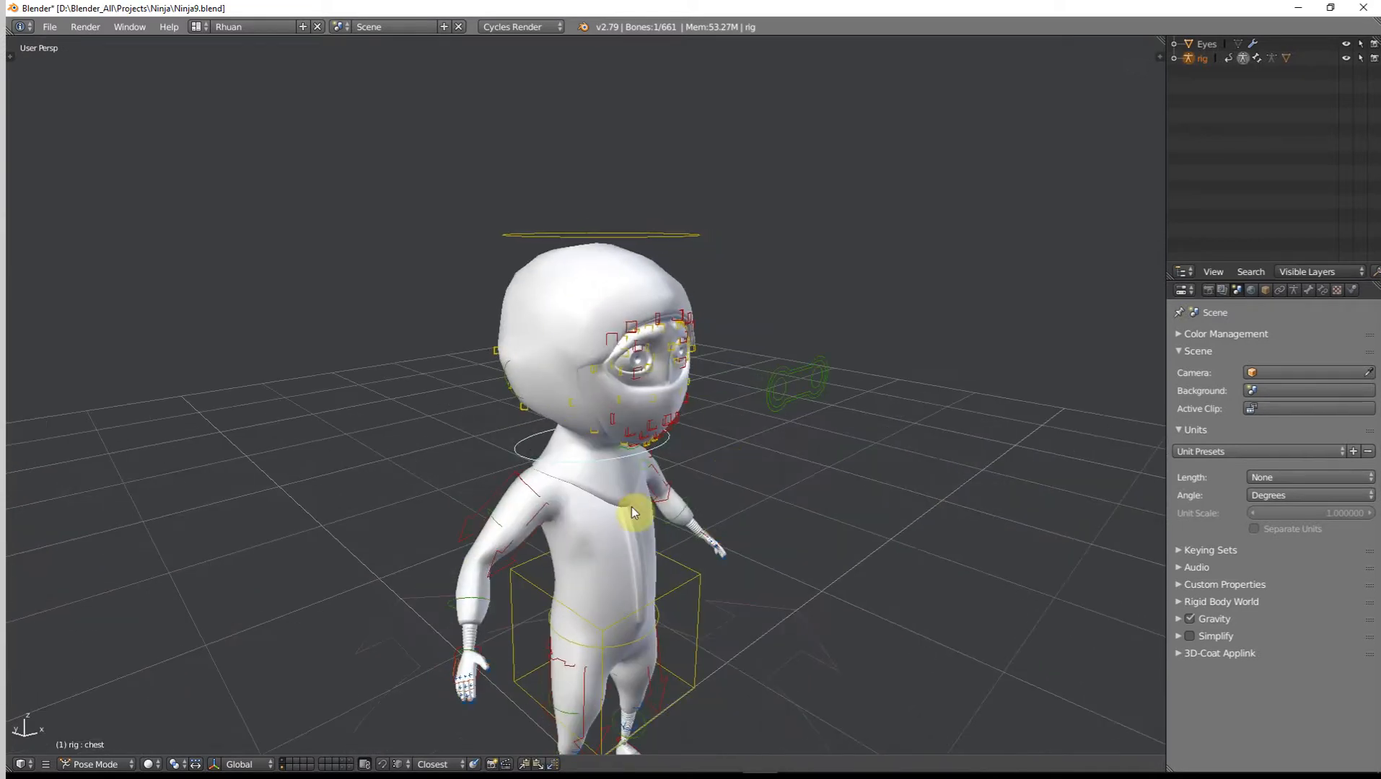
pyautogui.moveTo(569, 402); pyautogui.dragTo(693, 374, button='middle')
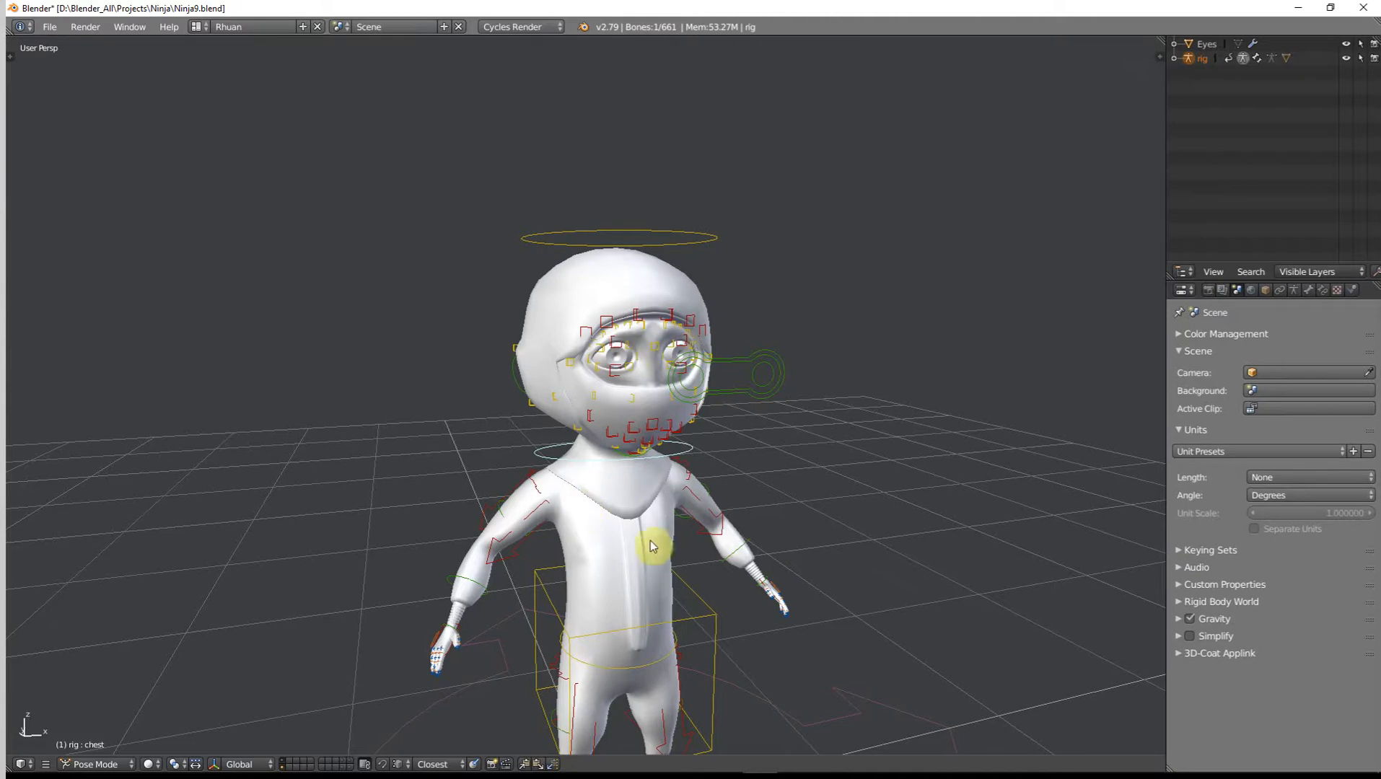
pyautogui.moveTo(651, 546); pyautogui.dragTo(593, 311, button='middle')
# Select the head control bone of the rig and display its bone properties.
pyautogui.rightClick(604, 181)
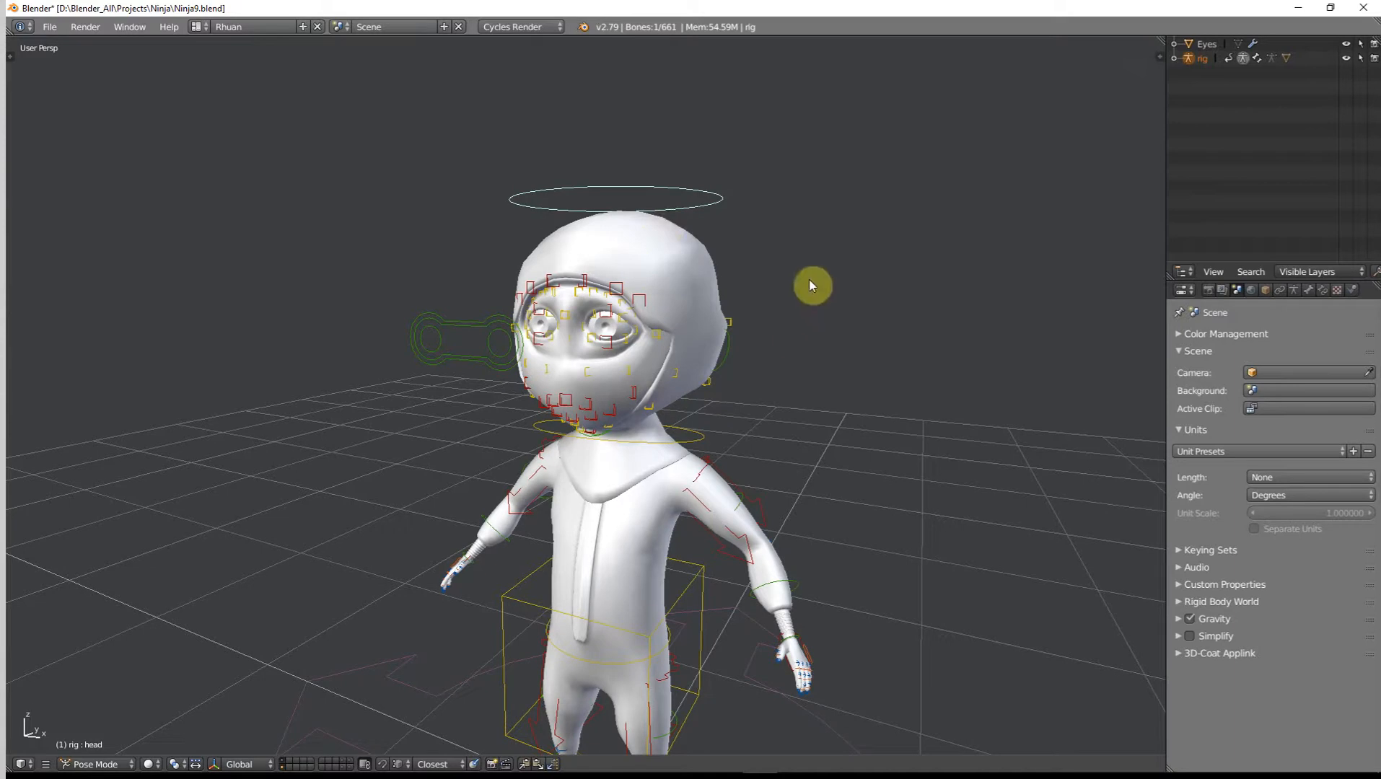
pyautogui.click(1294, 289)
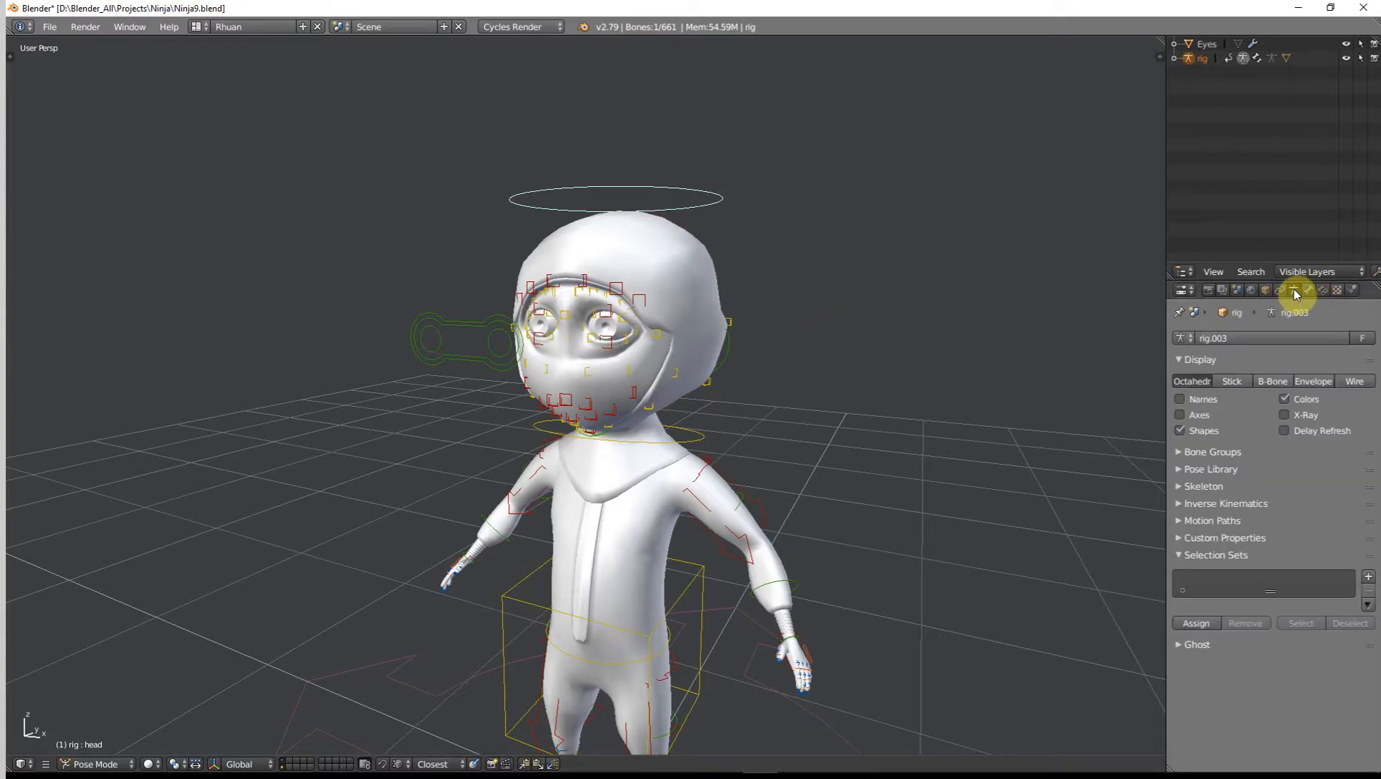
pyautogui.click(1306, 289)
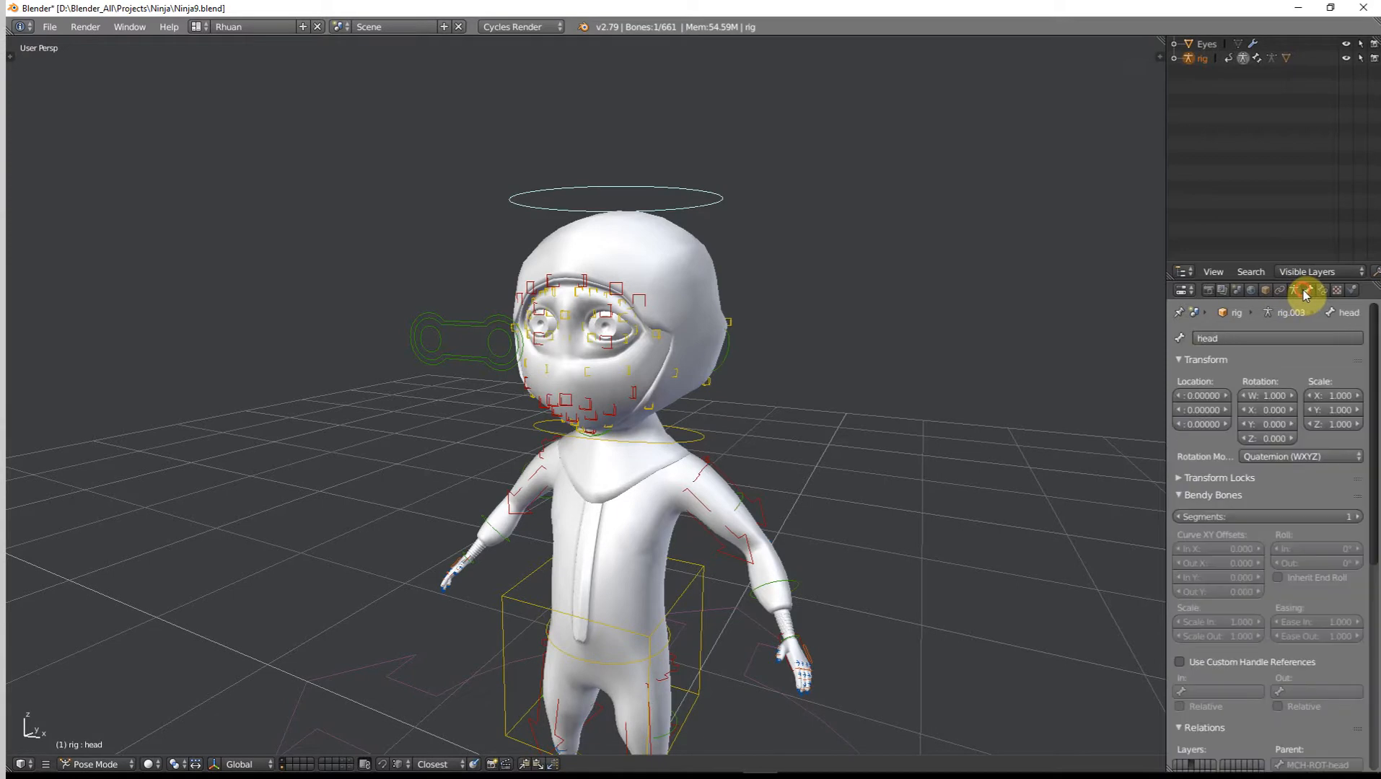
# Select the Ninja mesh and add a vertex group named No_Def to it.
pyautogui.rightClick(706, 249)
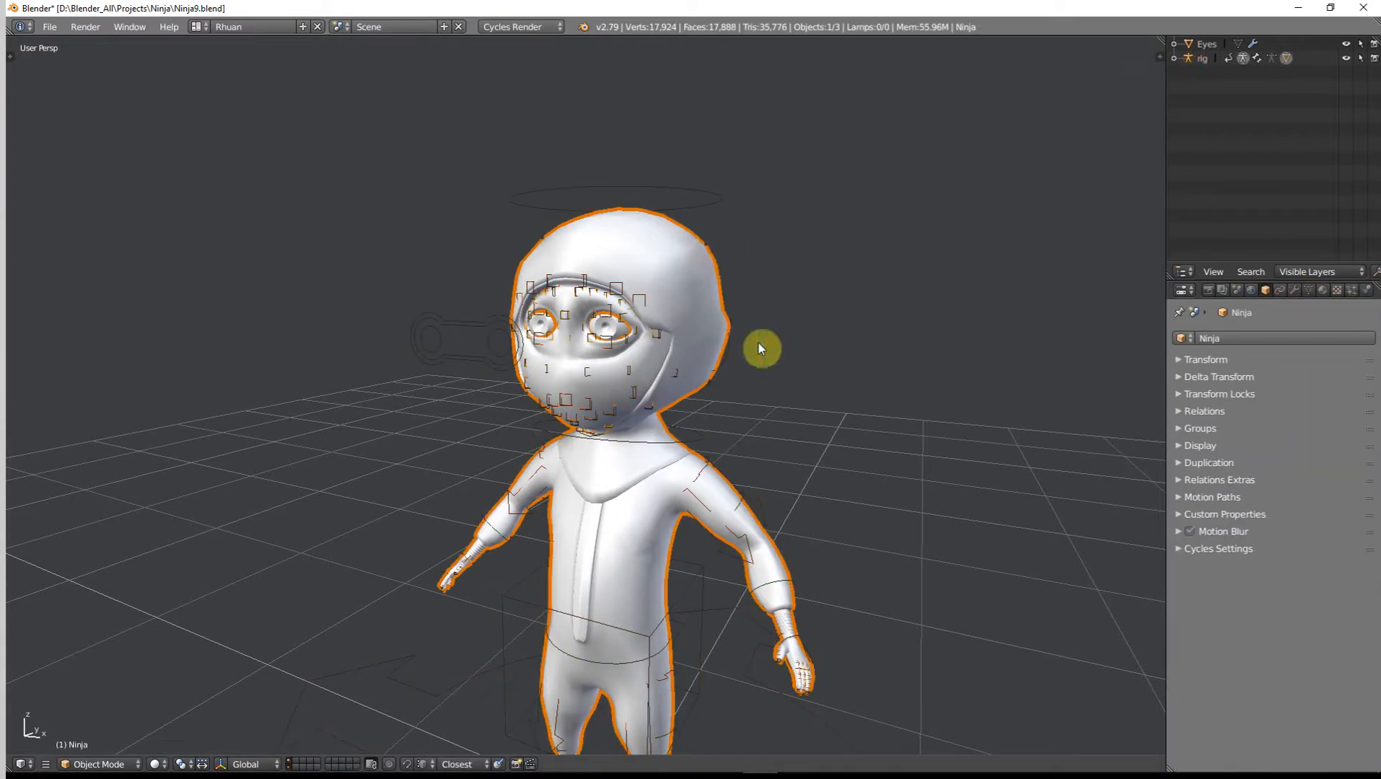
pyautogui.click(1307, 289)
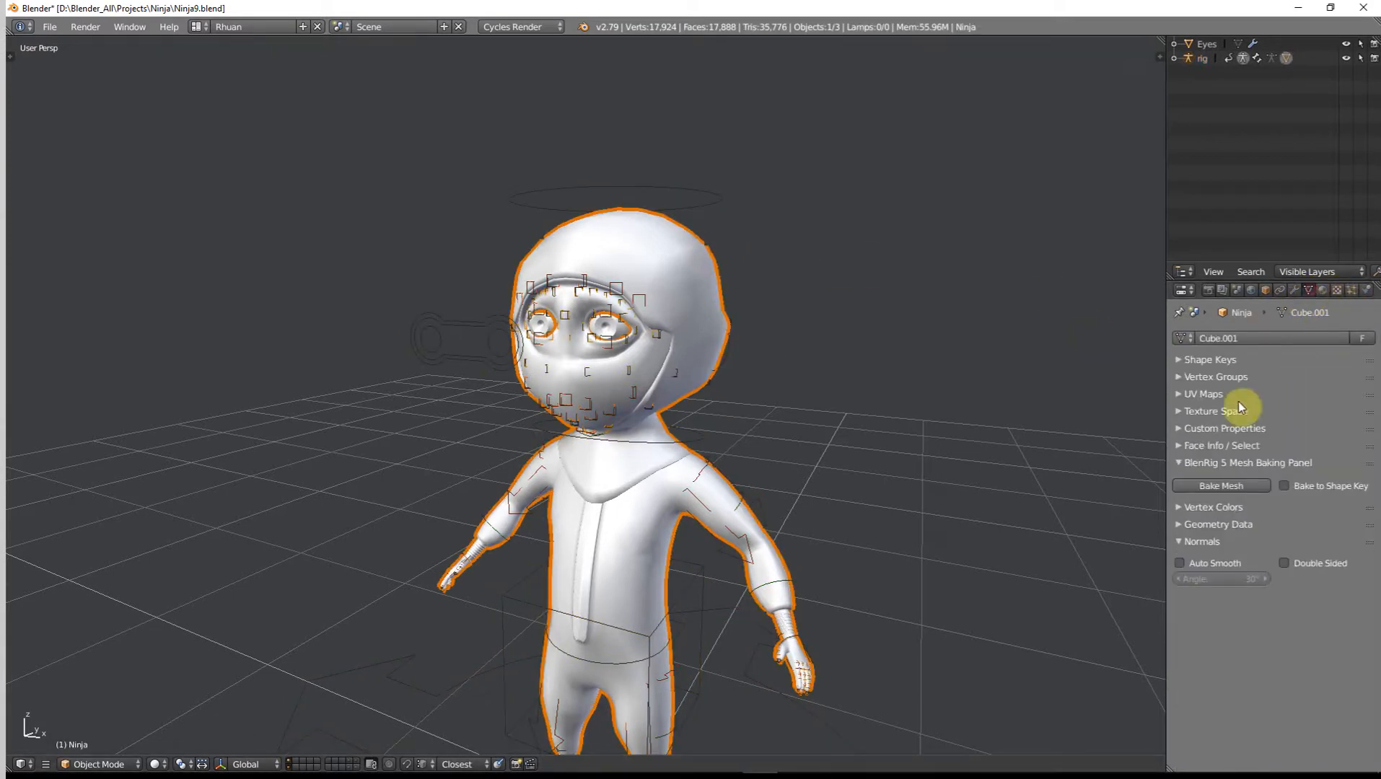
pyautogui.click(1195, 380)
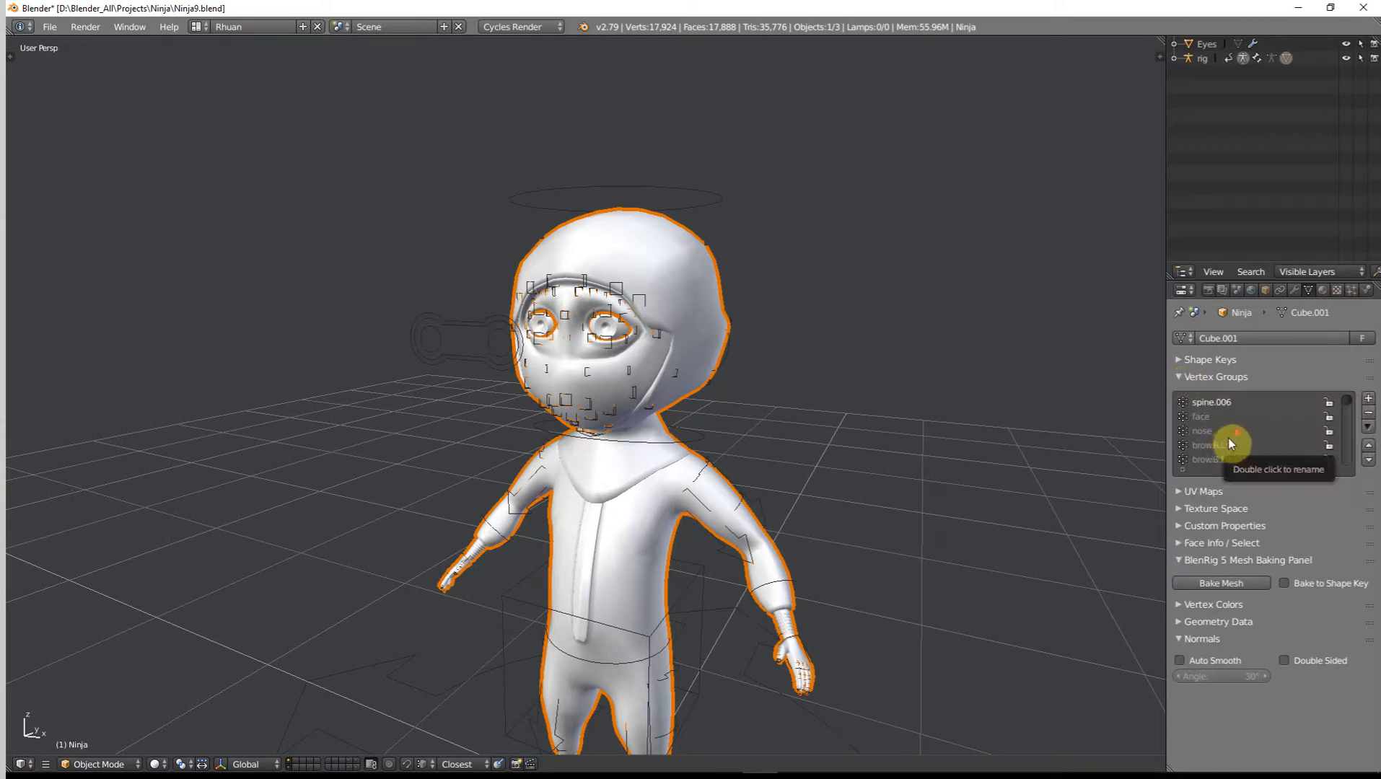
pyautogui.scroll(-5, 1230, 442)
pyautogui.scroll(-5, 1238, 425)
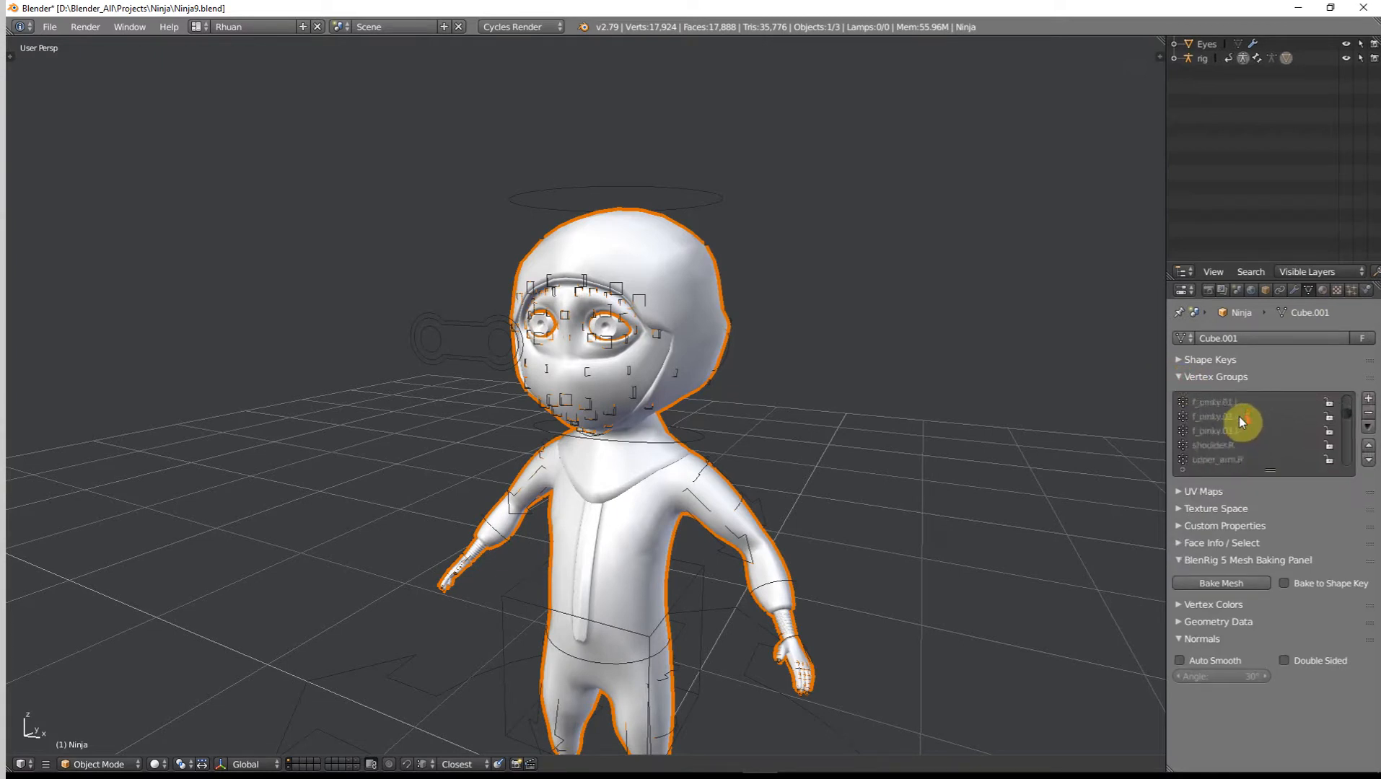
pyautogui.moveTo(1352, 424); pyautogui.dragTo(1350, 376)
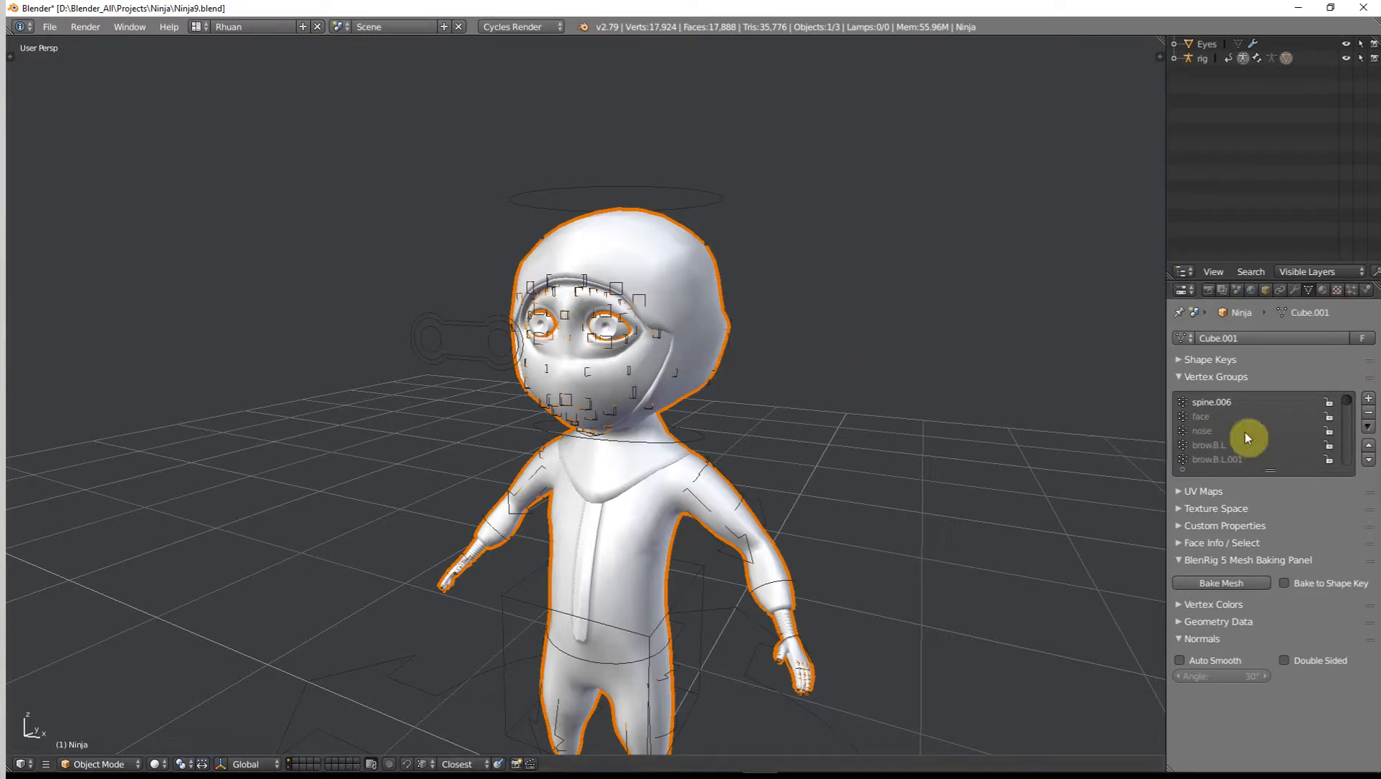
pyautogui.click(1368, 398)
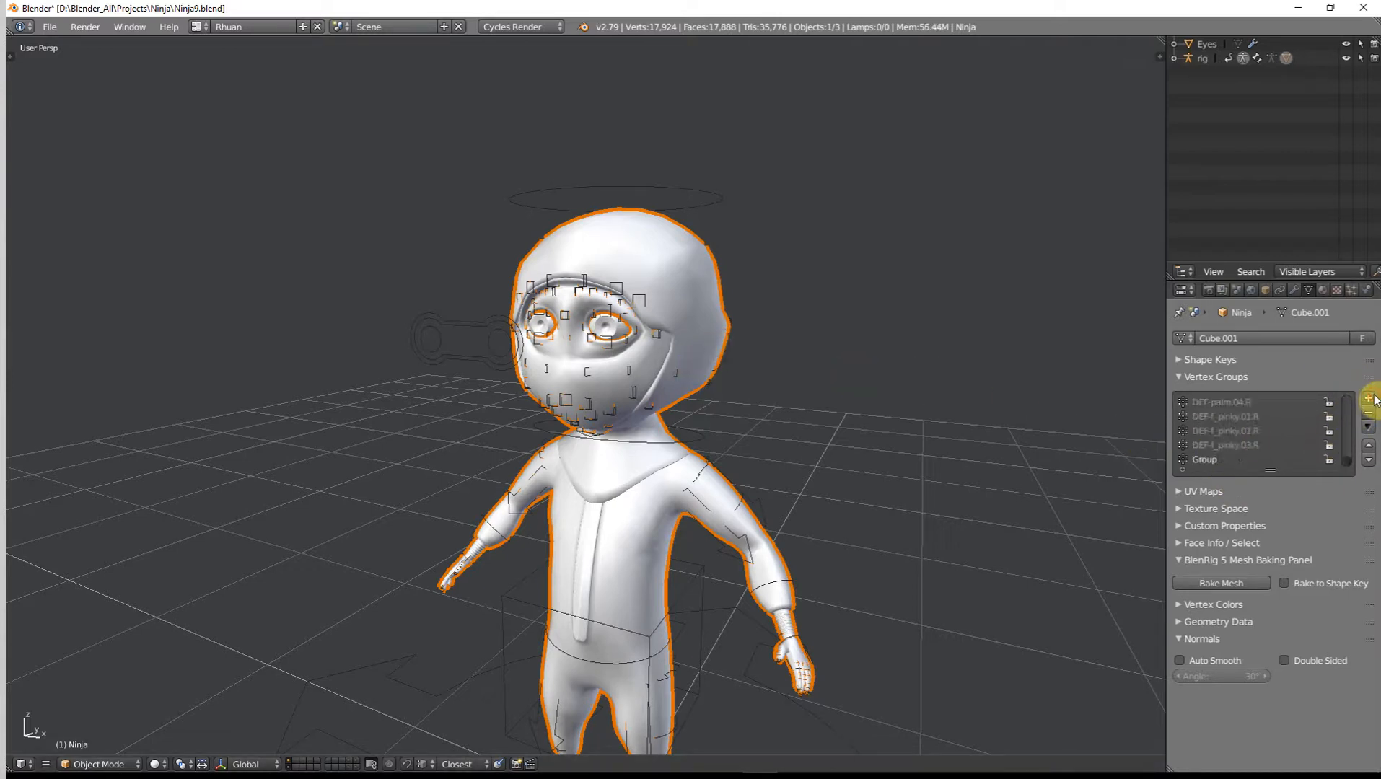
pyautogui.doubleClick(1218, 459)
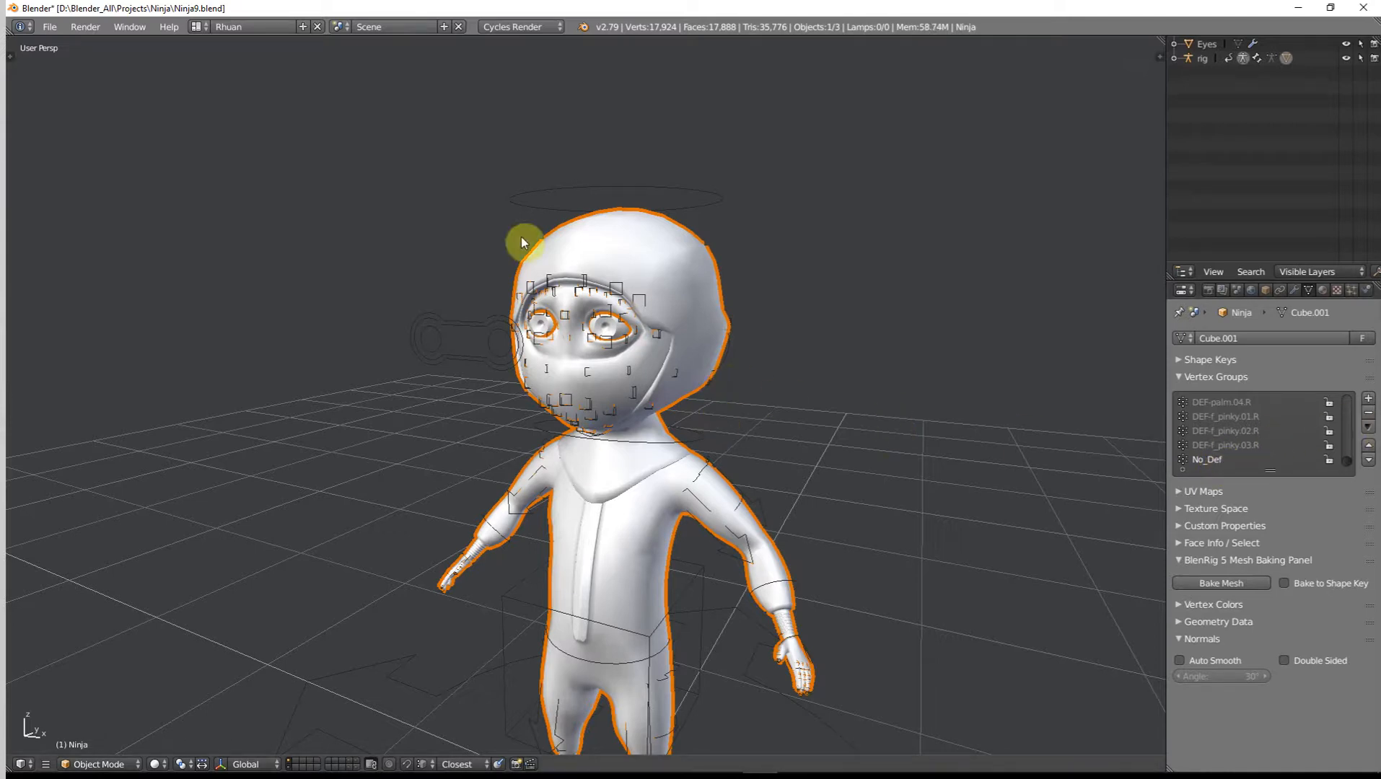
# View the No_Def group's weights on the Ninja mesh in Weight Paint mode from the right side.
pyautogui.press('KP_3')
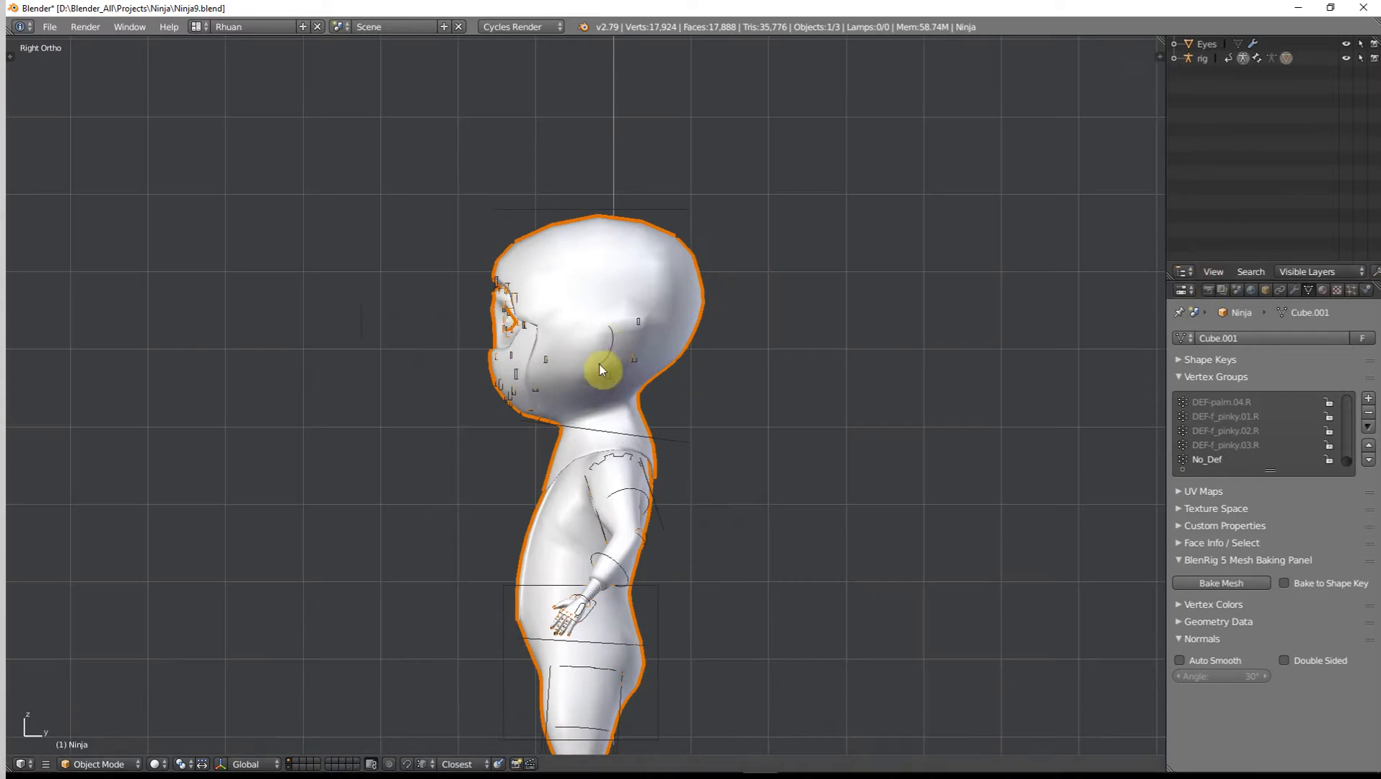
pyautogui.click(121, 766)
pyautogui.hotkey('ctrl', 'Tab')
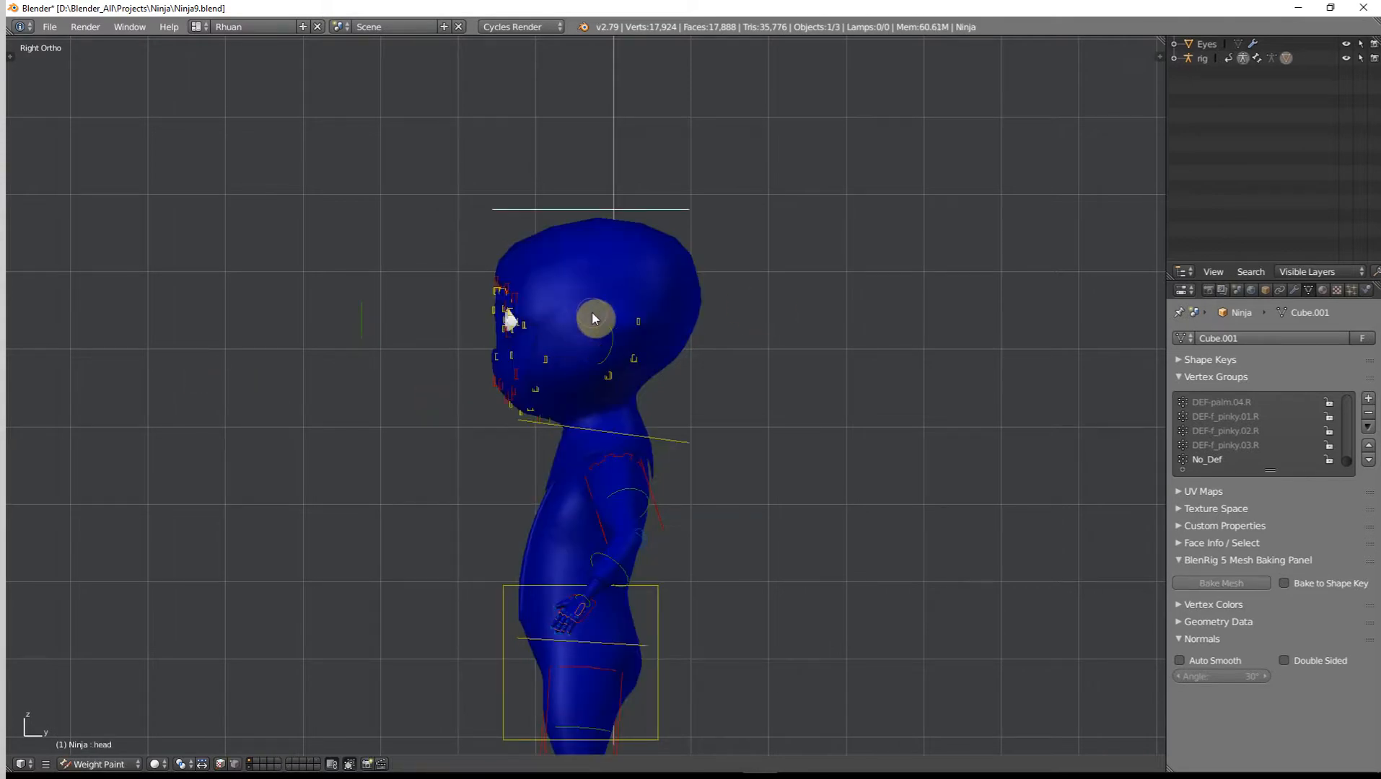
pyautogui.scroll(2, 750, 390)
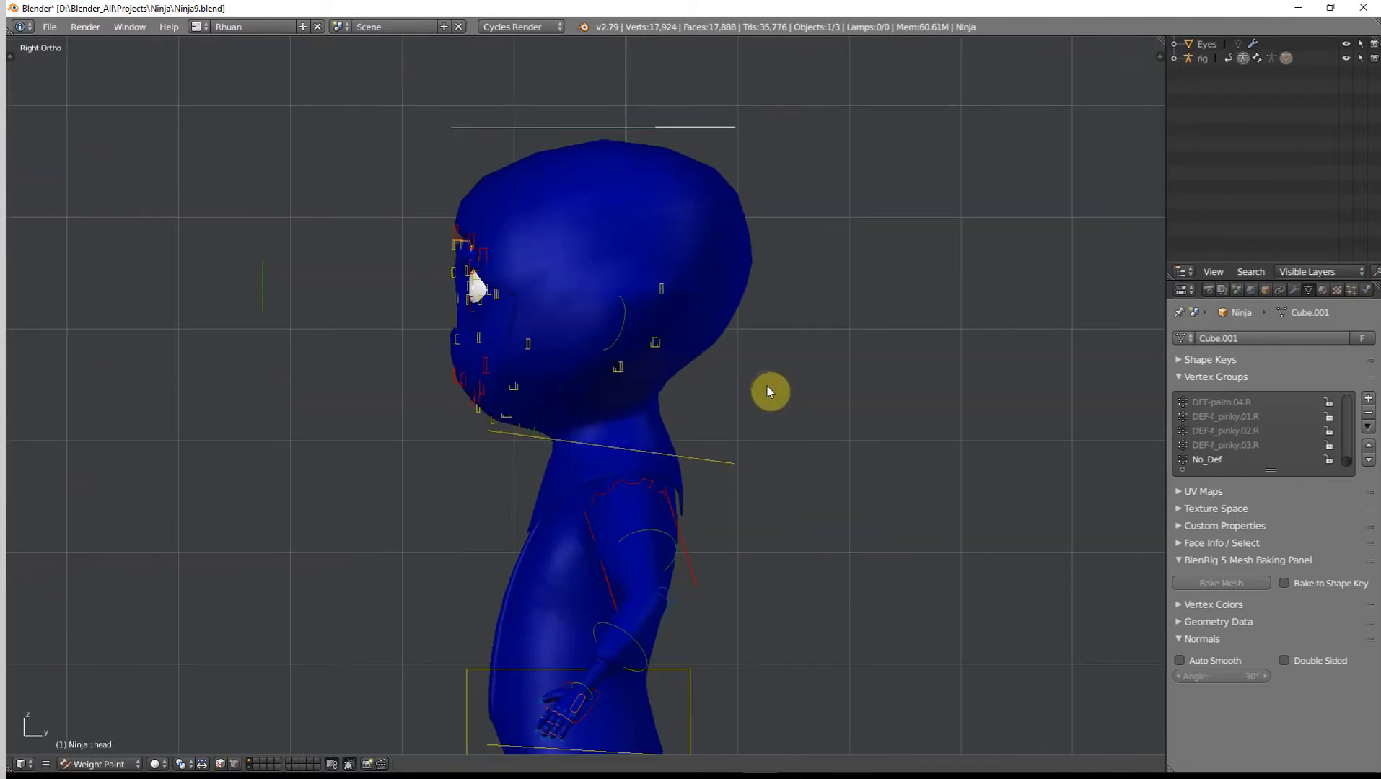
# In Edit Mode with wireframe display, clear the selection and lasso-select the head's vertices down to the neckline.
pyautogui.press('Tab')
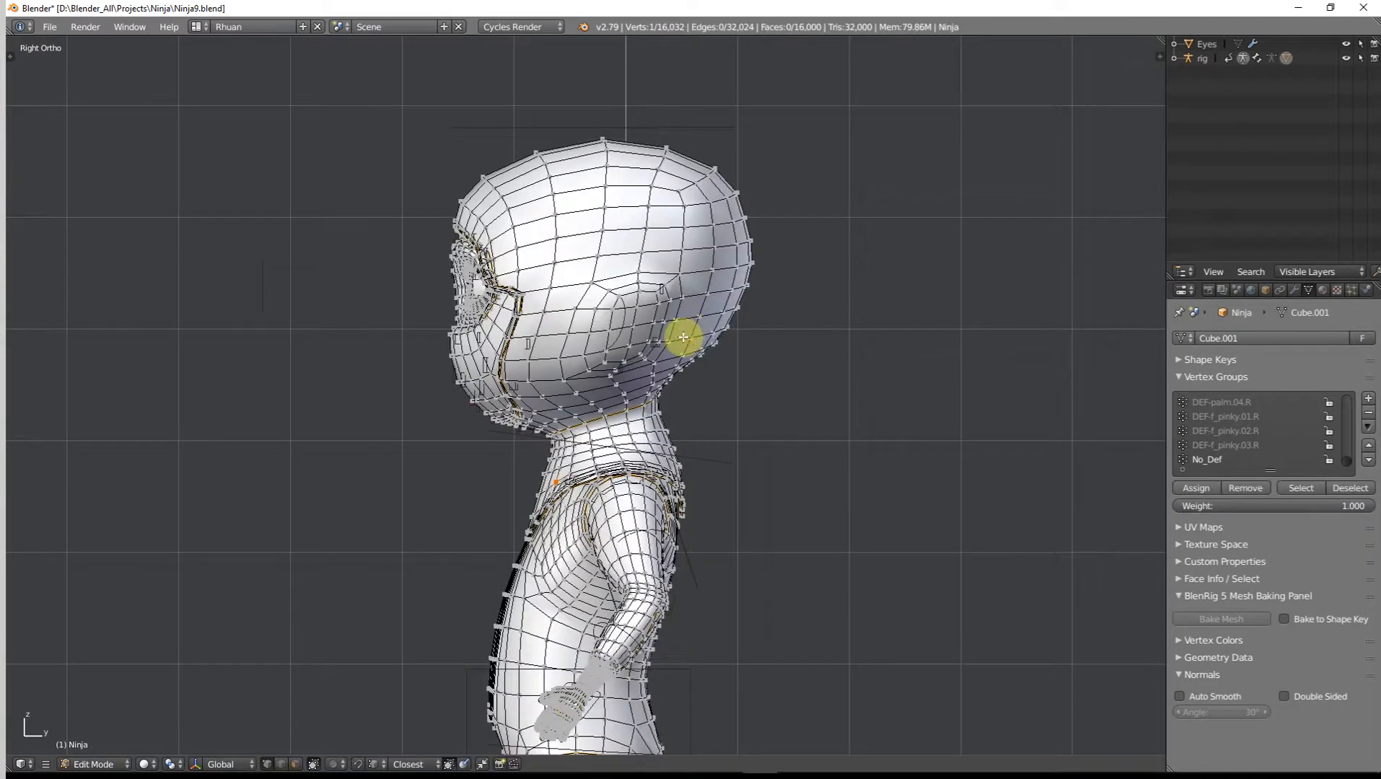
pyautogui.scroll(1, 683, 336)
pyautogui.press('z')
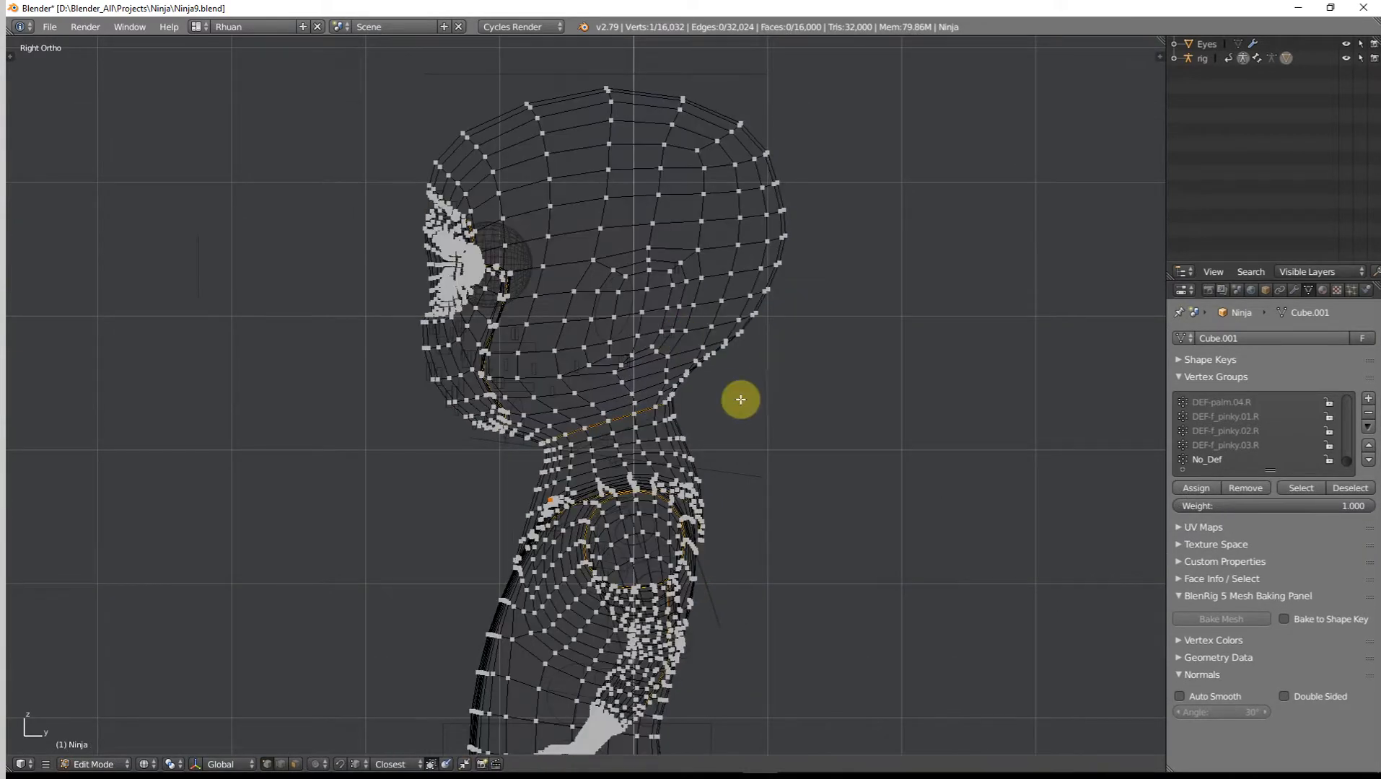
pyautogui.scroll(-1, 821, 368)
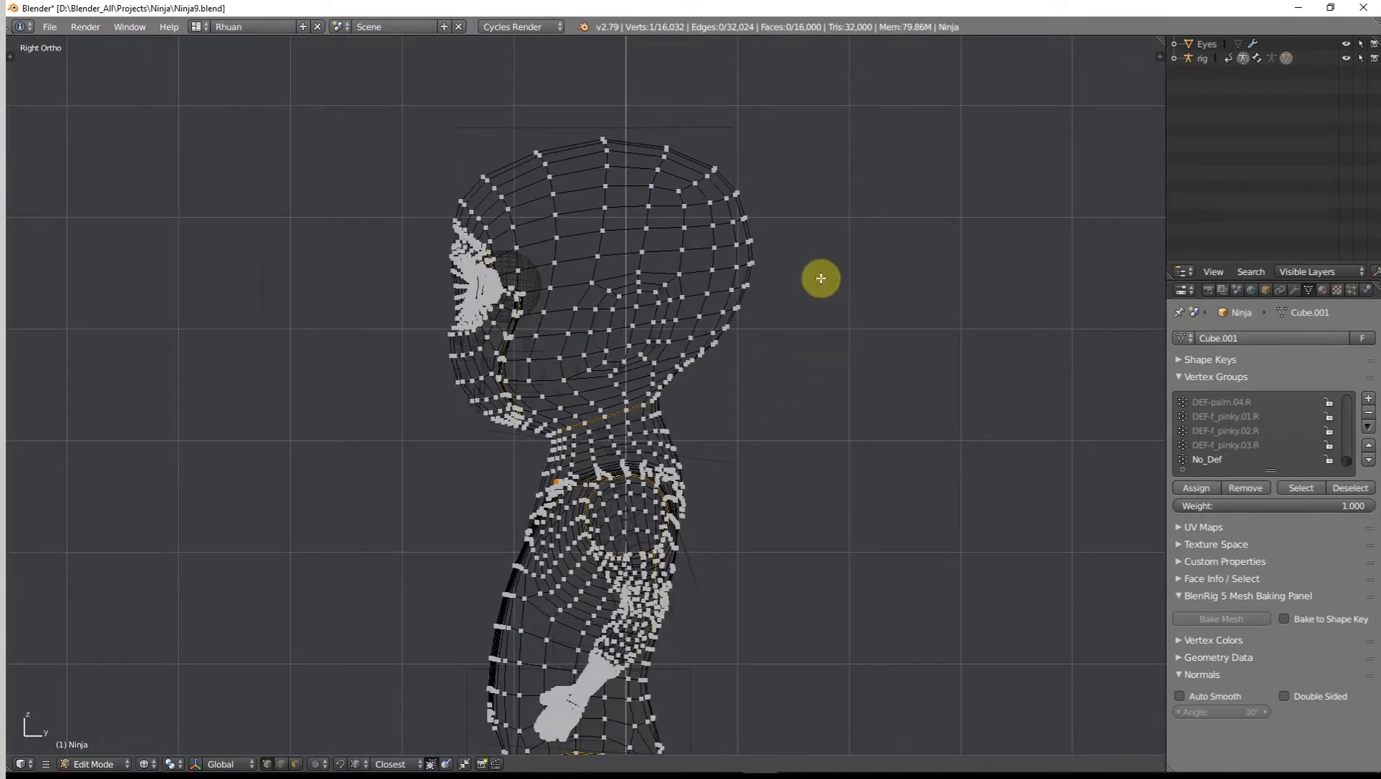
pyautogui.scroll(1, 781, 202)
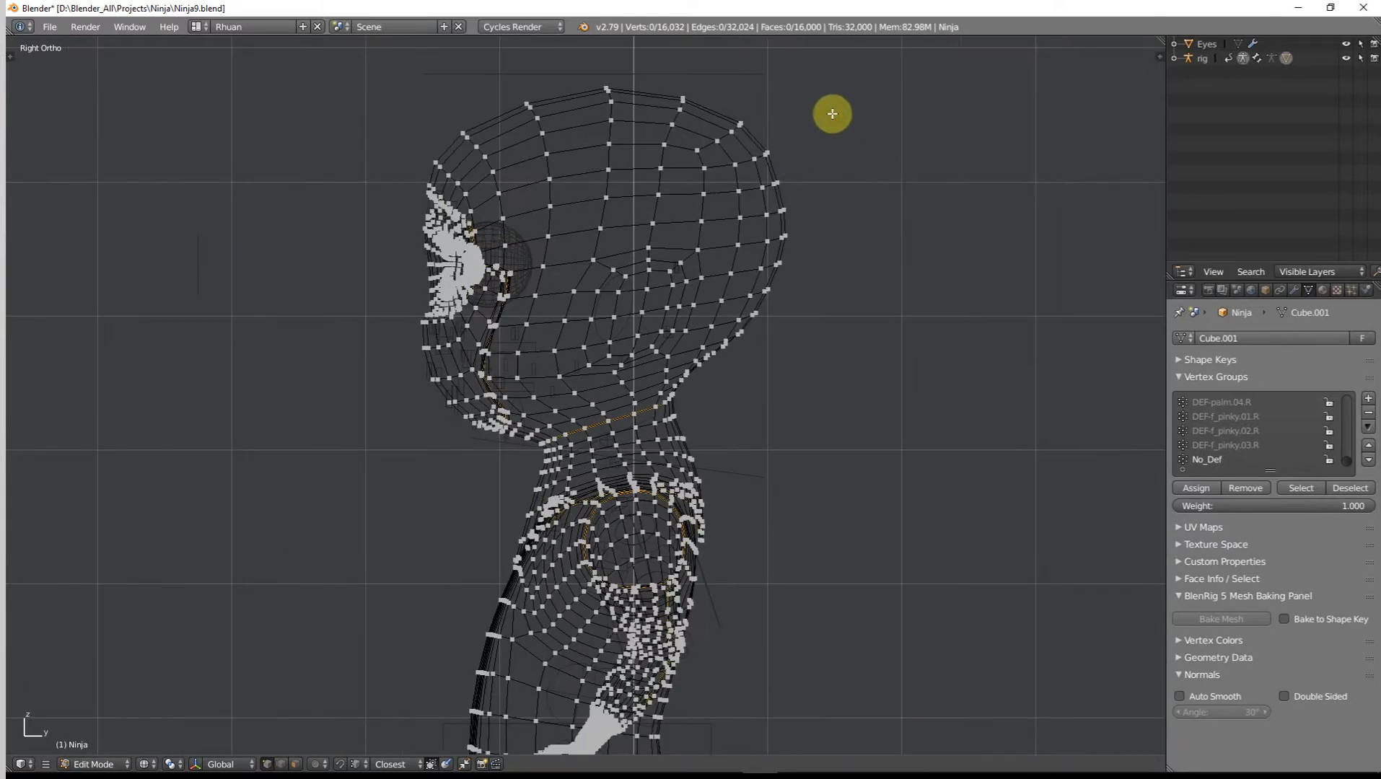
pyautogui.moveTo(832, 112)
pyautogui.keyDown('ctrl'); pyautogui.mouseDown()
pyautogui.moveTo(579, 51)
pyautogui.moveTo(339, 213)
pyautogui.moveTo(349, 410)
pyautogui.moveTo(487, 460)
pyautogui.moveTo(666, 391)
pyautogui.moveTo(720, 398)
pyautogui.mouseUp(); pyautogui.keyUp('ctrl')
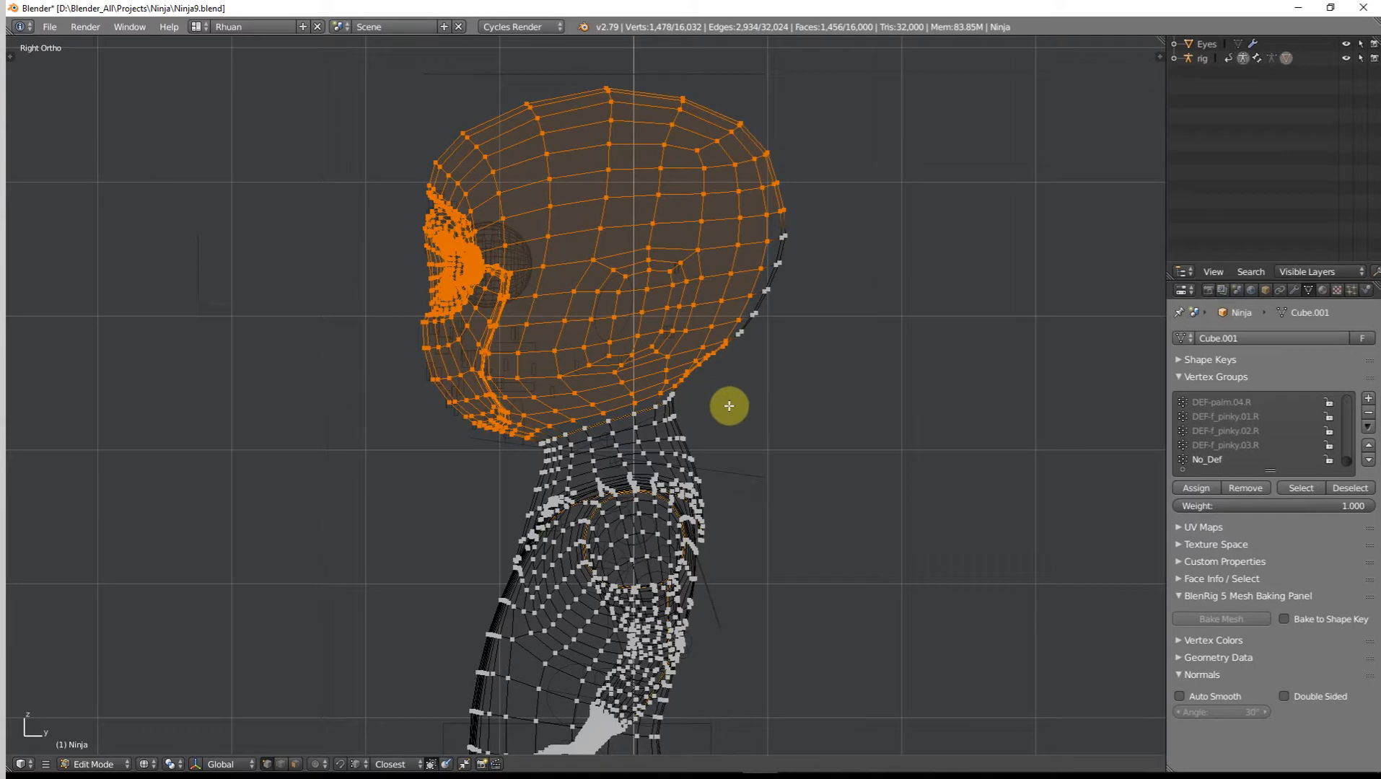
# Add the missed vertices along the back of the head to the selection.
pyautogui.press('z')
pyautogui.moveTo(727, 403)
pyautogui.mouseDown(button='middle')
pyautogui.moveTo(558, 391)
pyautogui.moveTo(567, 406)
pyautogui.moveTo(613, 403)
pyautogui.mouseUp(button='middle')
pyautogui.press('KP_3')
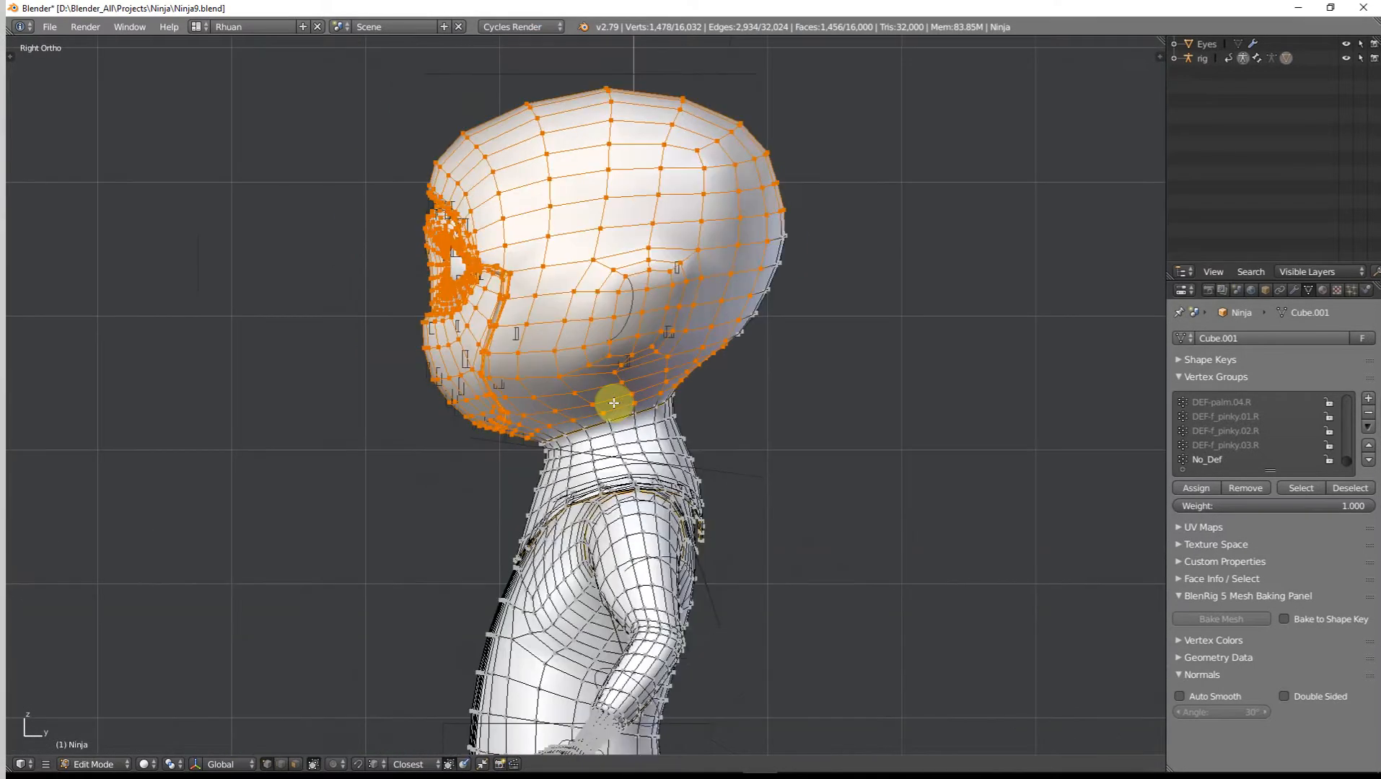
pyautogui.press('z')
pyautogui.moveTo(829, 189)
pyautogui.keyDown('ctrl'); pyautogui.mouseDown()
pyautogui.moveTo(707, 277)
pyautogui.moveTo(929, 289)
pyautogui.mouseUp(); pyautogui.keyUp('ctrl')
pyautogui.press('z')
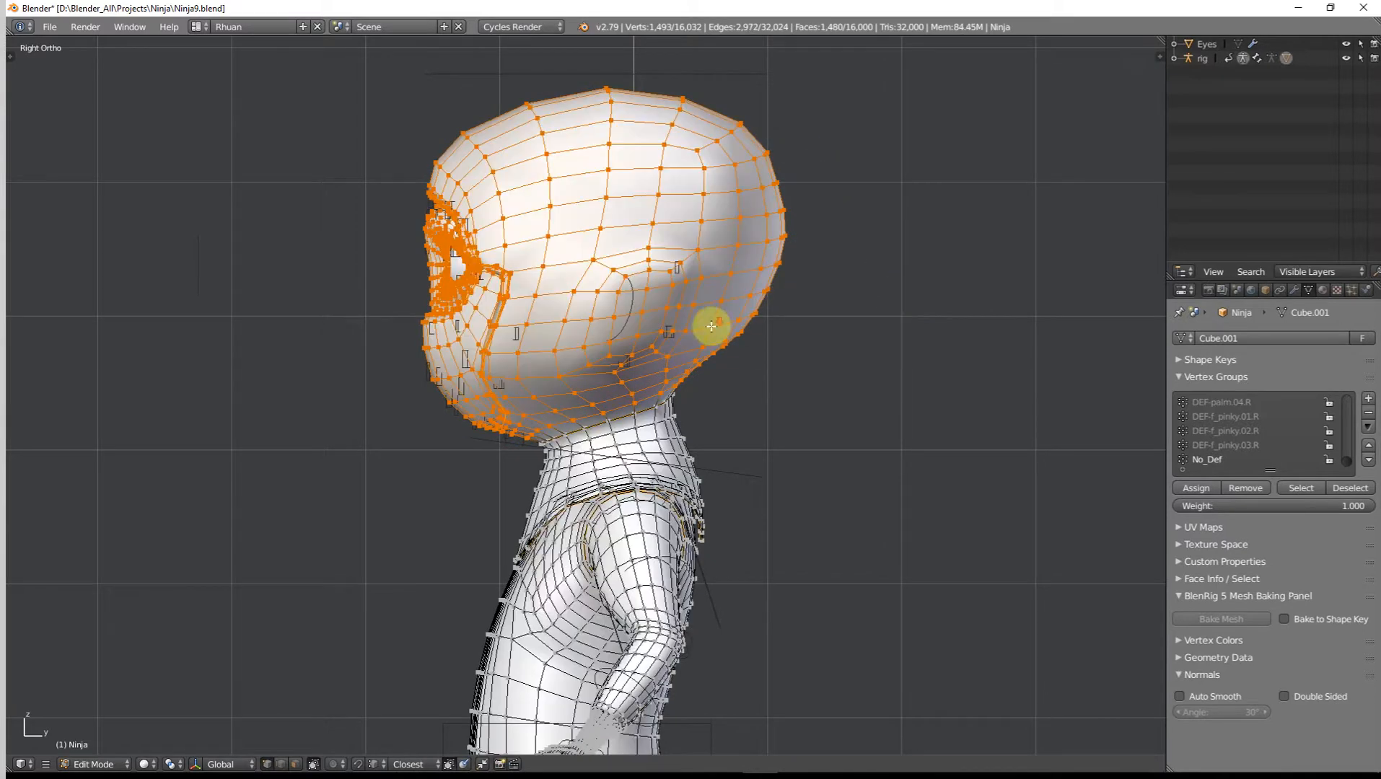
# In wireframe display, add all vertices of the first hand, from the wrist to the fingertips, to the selection using the lasso.
pyautogui.moveTo(709, 323)
pyautogui.mouseDown(button='middle')
pyautogui.moveTo(656, 364)
pyautogui.moveTo(684, 364)
pyautogui.moveTo(846, 534)
pyautogui.moveTo(721, 122)
pyautogui.mouseUp(button='middle')
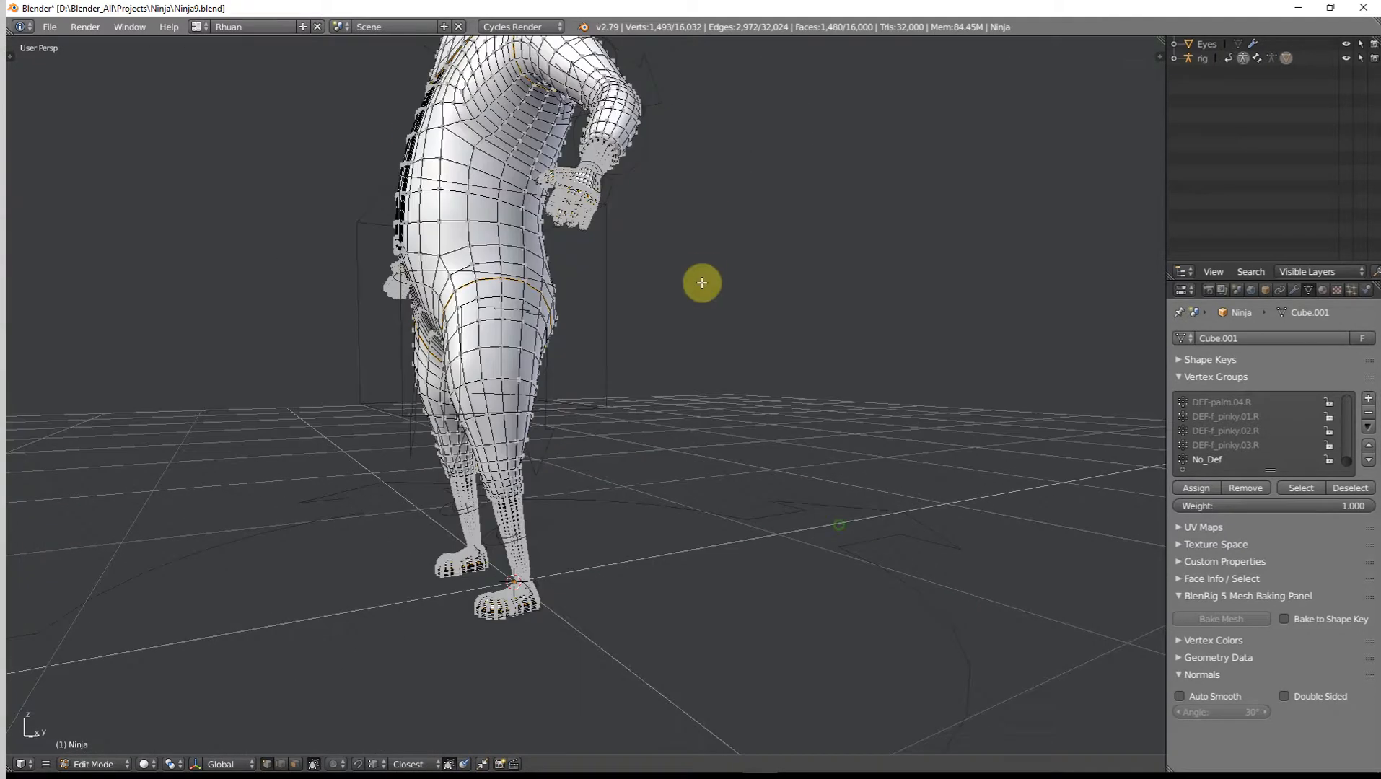
pyautogui.moveTo(702, 283)
pyautogui.mouseDown(button='middle')
pyautogui.moveTo(710, 378)
pyautogui.moveTo(743, 404)
pyautogui.moveTo(820, 401)
pyautogui.moveTo(699, 395)
pyautogui.moveTo(771, 401)
pyautogui.moveTo(734, 392)
pyautogui.mouseUp(button='middle')
pyautogui.scroll(3, 710, 378)
pyautogui.scroll(2, 750, 401)
pyautogui.press('z')
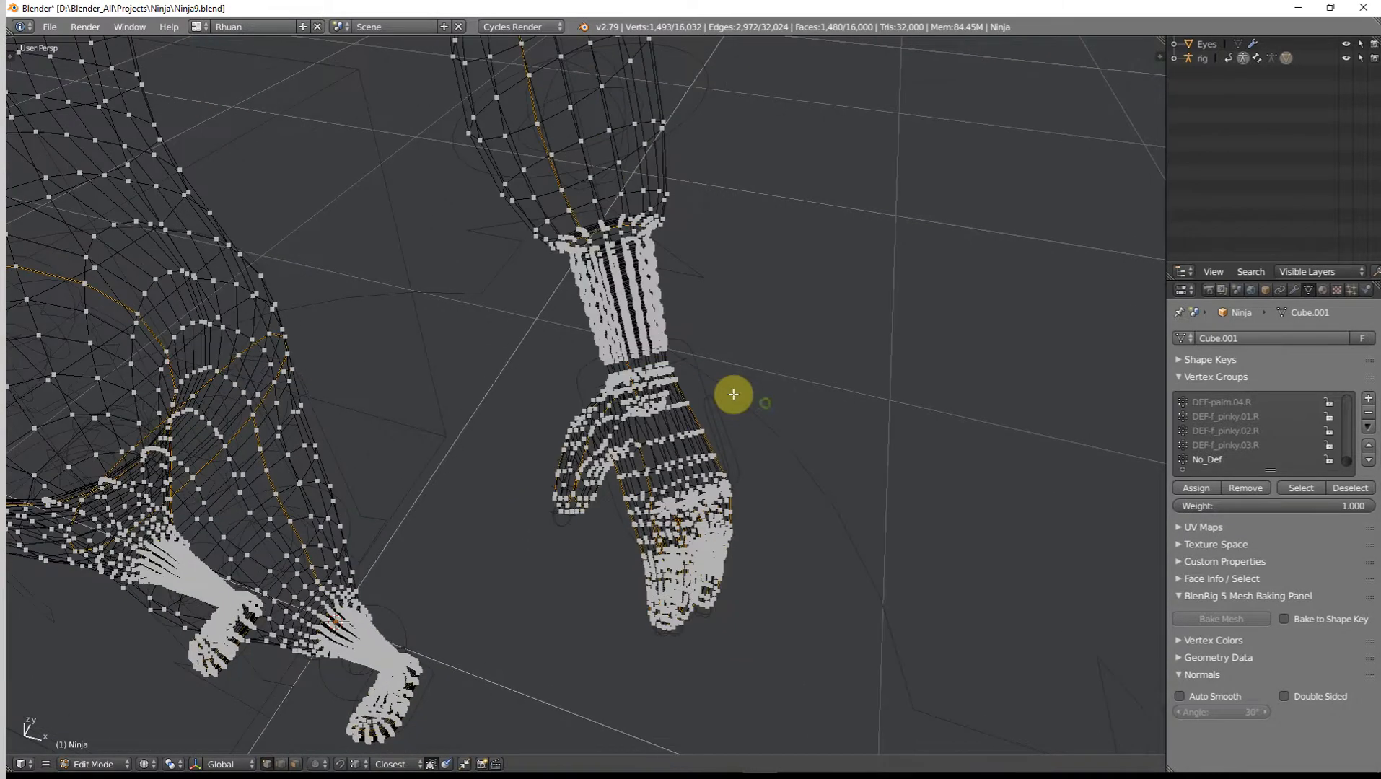
pyautogui.scroll(3, 734, 393)
pyautogui.scroll(2, 796, 399)
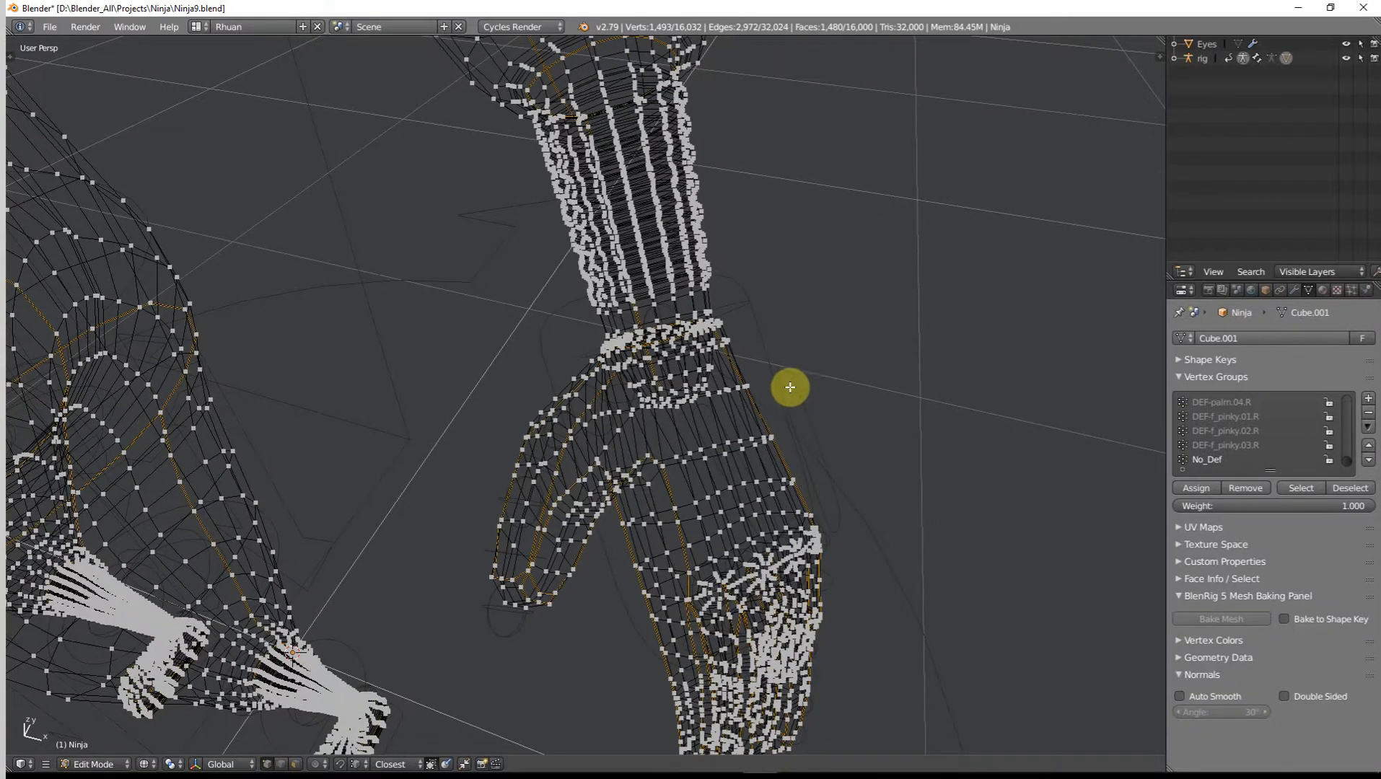
pyautogui.moveTo(737, 305)
pyautogui.keyDown('ctrl'); pyautogui.mouseDown()
pyautogui.moveTo(653, 311)
pyautogui.moveTo(548, 357)
pyautogui.moveTo(469, 496)
pyautogui.moveTo(582, 690)
pyautogui.moveTo(912, 555)
pyautogui.moveTo(971, 432)
pyautogui.mouseUp(); pyautogui.keyUp('ctrl')
pyautogui.scroll(-3, 948, 387)
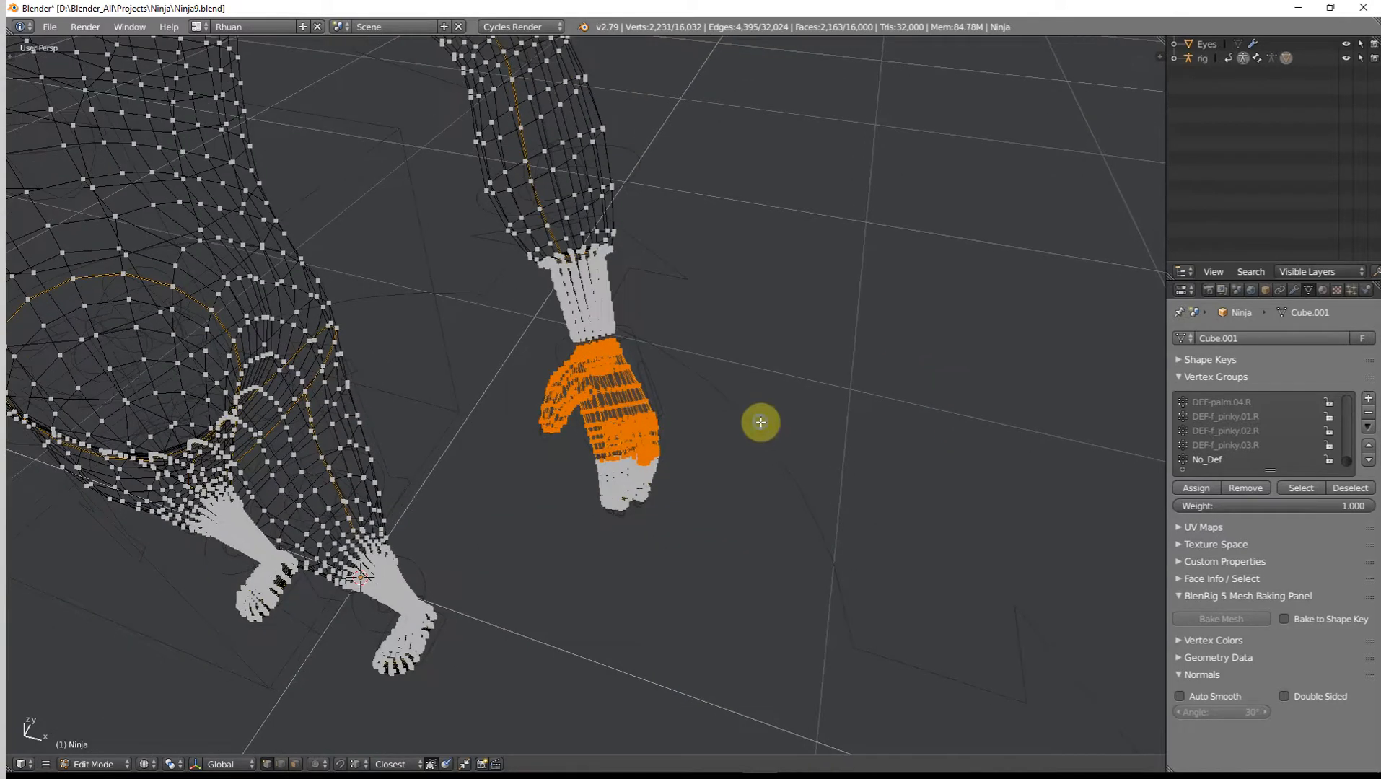
pyautogui.moveTo(761, 422)
pyautogui.keyDown('ctrl'); pyautogui.mouseDown()
pyautogui.moveTo(610, 607)
pyautogui.moveTo(768, 514)
pyautogui.mouseUp(); pyautogui.keyUp('ctrl')
# Lasso the opposite hand's vertices below the wrist cuff to add them to the selection.
pyautogui.moveTo(768, 515); pyautogui.dragTo(833, 514, button='middle')
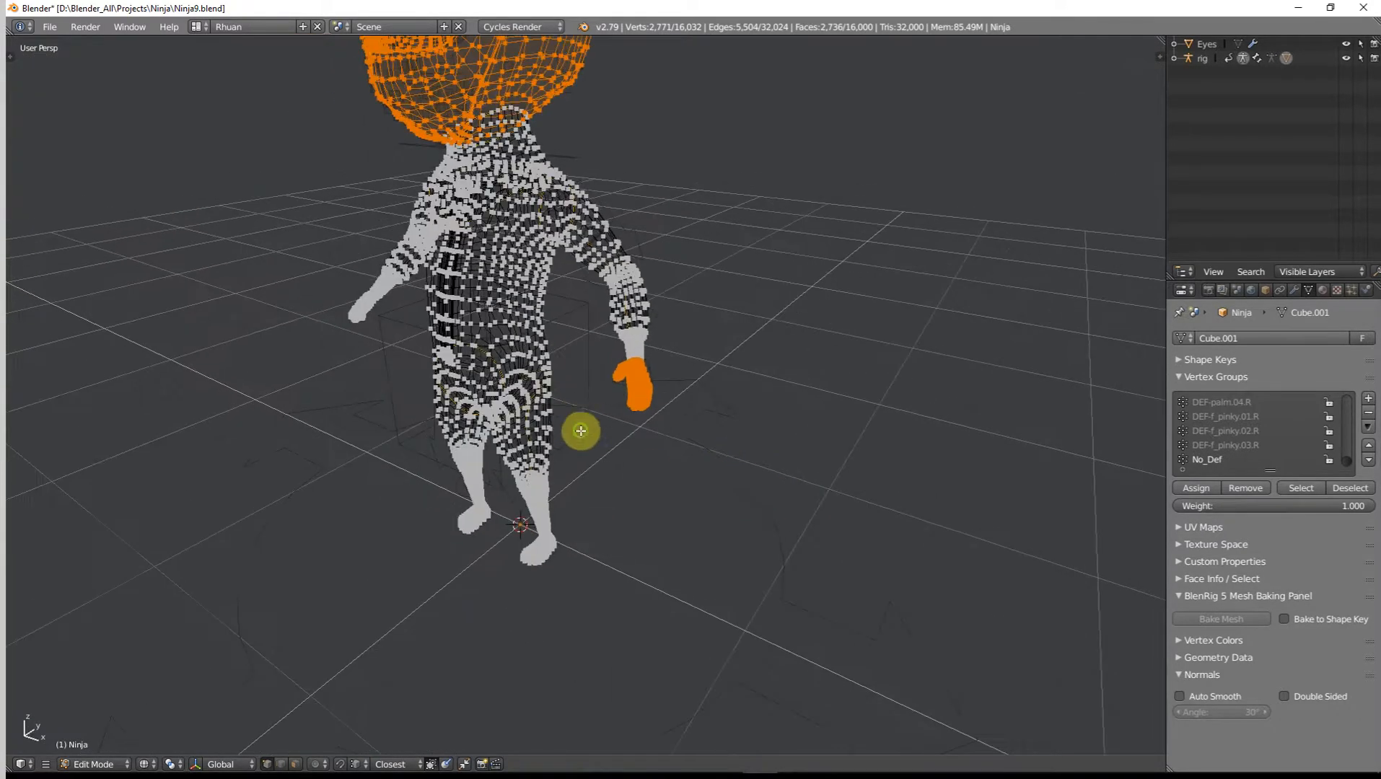
pyautogui.moveTo(580, 431); pyautogui.dragTo(819, 450, button='middle')
pyautogui.scroll(3, 570, 407)
pyautogui.keyDown('shift'); pyautogui.moveTo(461, 413); pyautogui.dragTo(585, 410, button='middle'); pyautogui.keyUp('shift')
pyautogui.scroll(3, 566, 423)
pyautogui.scroll(2, 658, 431)
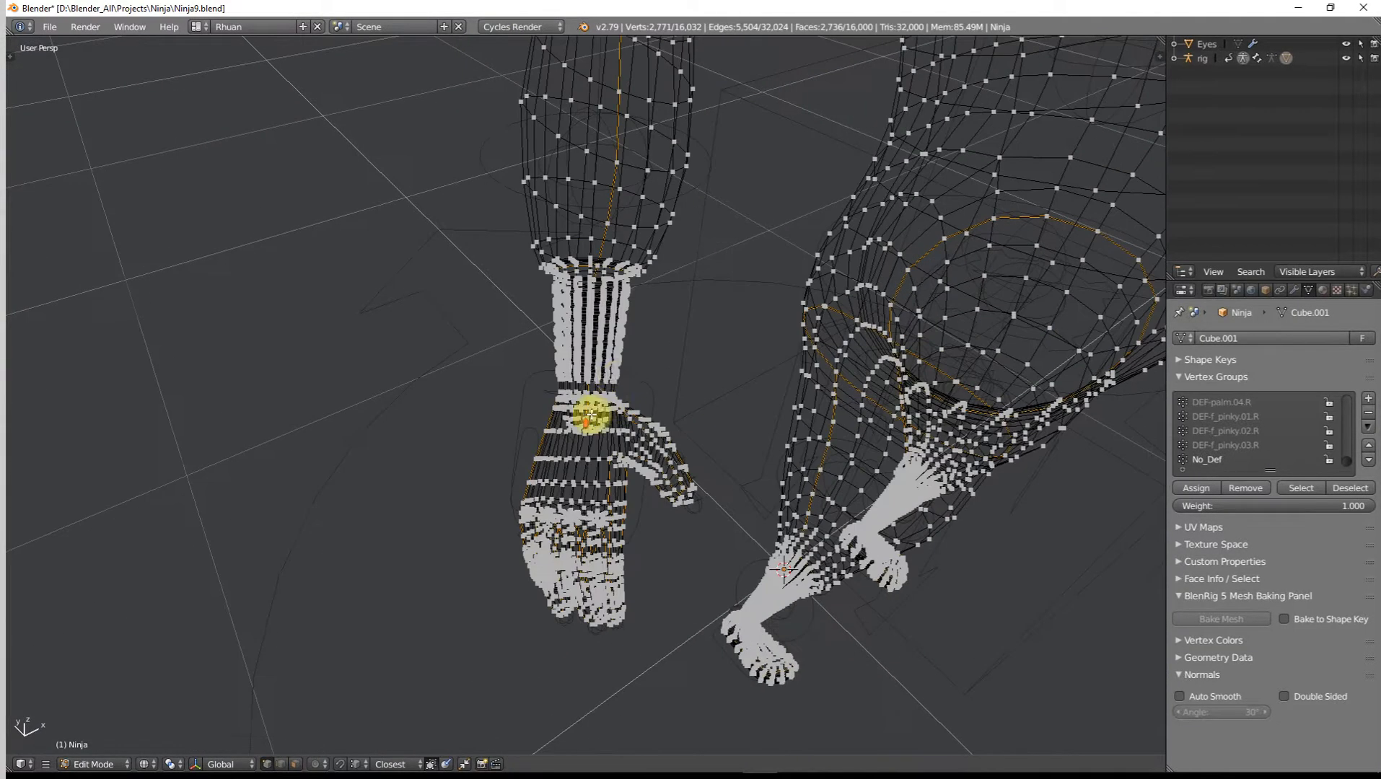
pyautogui.moveTo(610, 386)
pyautogui.keyDown('ctrl'); pyautogui.mouseDown()
pyautogui.moveTo(564, 385)
pyautogui.moveTo(490, 561)
pyautogui.moveTo(662, 646)
pyautogui.moveTo(710, 534)
pyautogui.moveTo(710, 401)
pyautogui.mouseUp(); pyautogui.keyUp('ctrl')
pyautogui.moveTo(695, 400); pyautogui.dragTo(582, 386, button='middle')
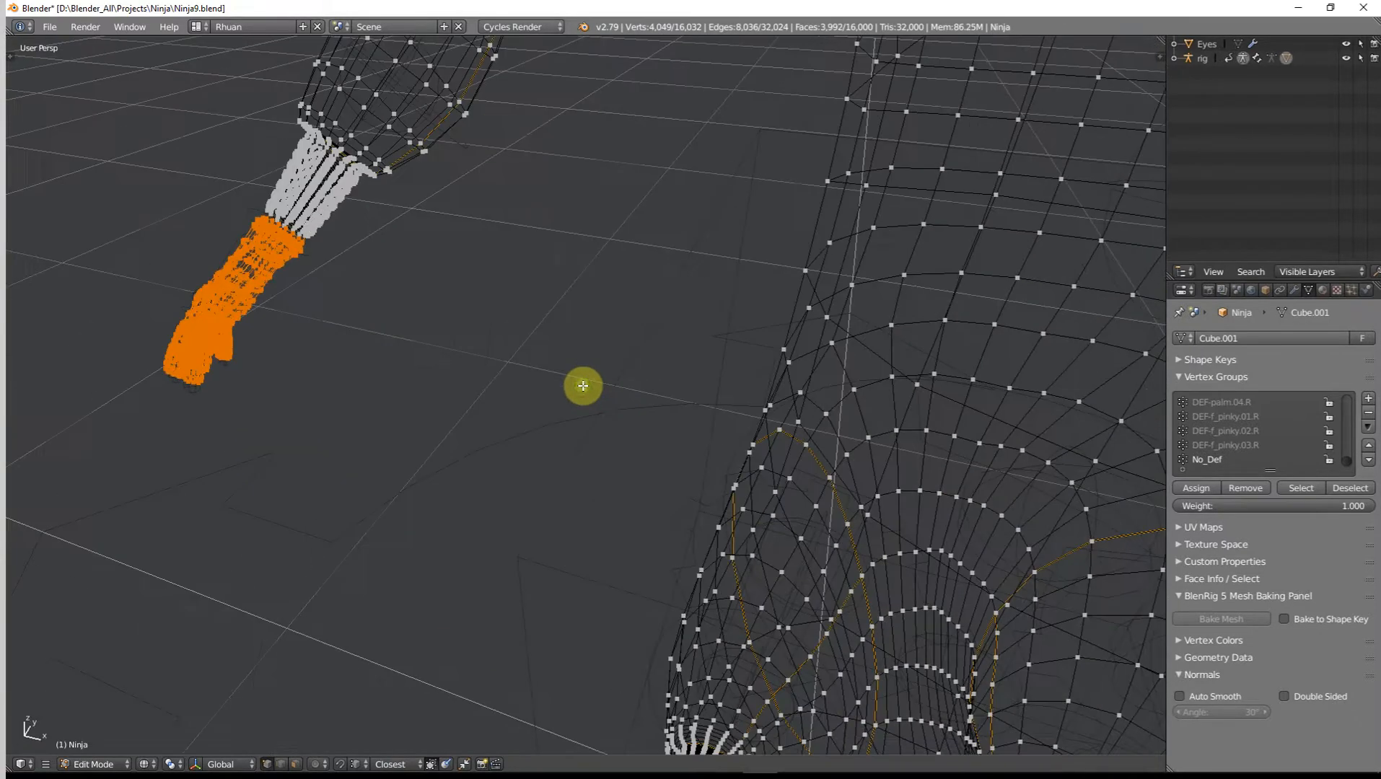
# Return to solid display and enter Weight Paint mode with face selection masking limiting painting to the head and hands.
pyautogui.scroll(-11, 577, 386)
pyautogui.scroll(4, 635, 443)
pyautogui.moveTo(665, 423)
pyautogui.keyDown('shift'); pyautogui.mouseDown(button='middle')
pyautogui.moveTo(635, 444)
pyautogui.moveTo(545, 407)
pyautogui.moveTo(639, 502)
pyautogui.moveTo(653, 481)
pyautogui.moveTo(542, 467)
pyautogui.moveTo(684, 491)
pyautogui.moveTo(811, 478)
pyautogui.mouseUp(button='middle'); pyautogui.keyUp('shift')
pyautogui.scroll(-1, 639, 502)
pyautogui.press('z')
pyautogui.hotkey('ctrl', 'Tab')
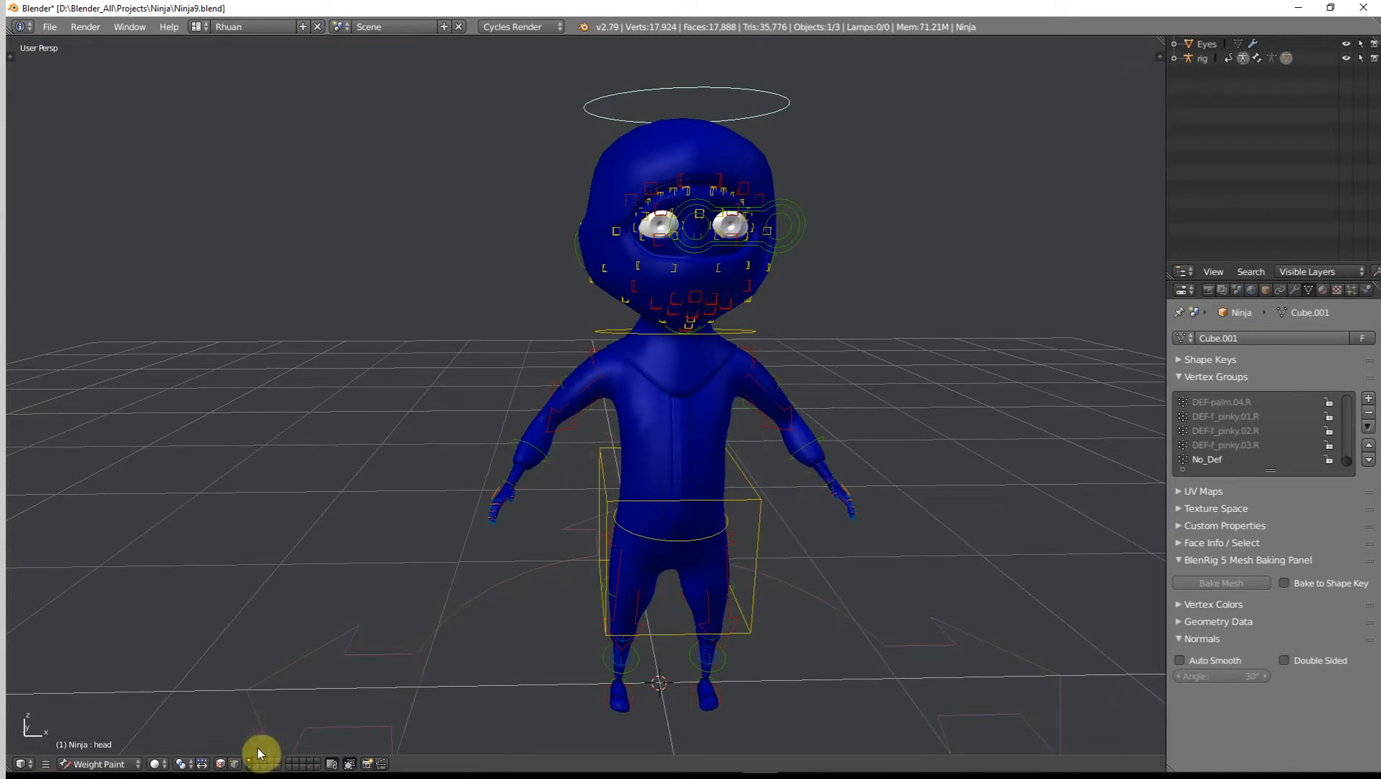
pyautogui.click(223, 765)
pyautogui.scroll(3, 713, 358)
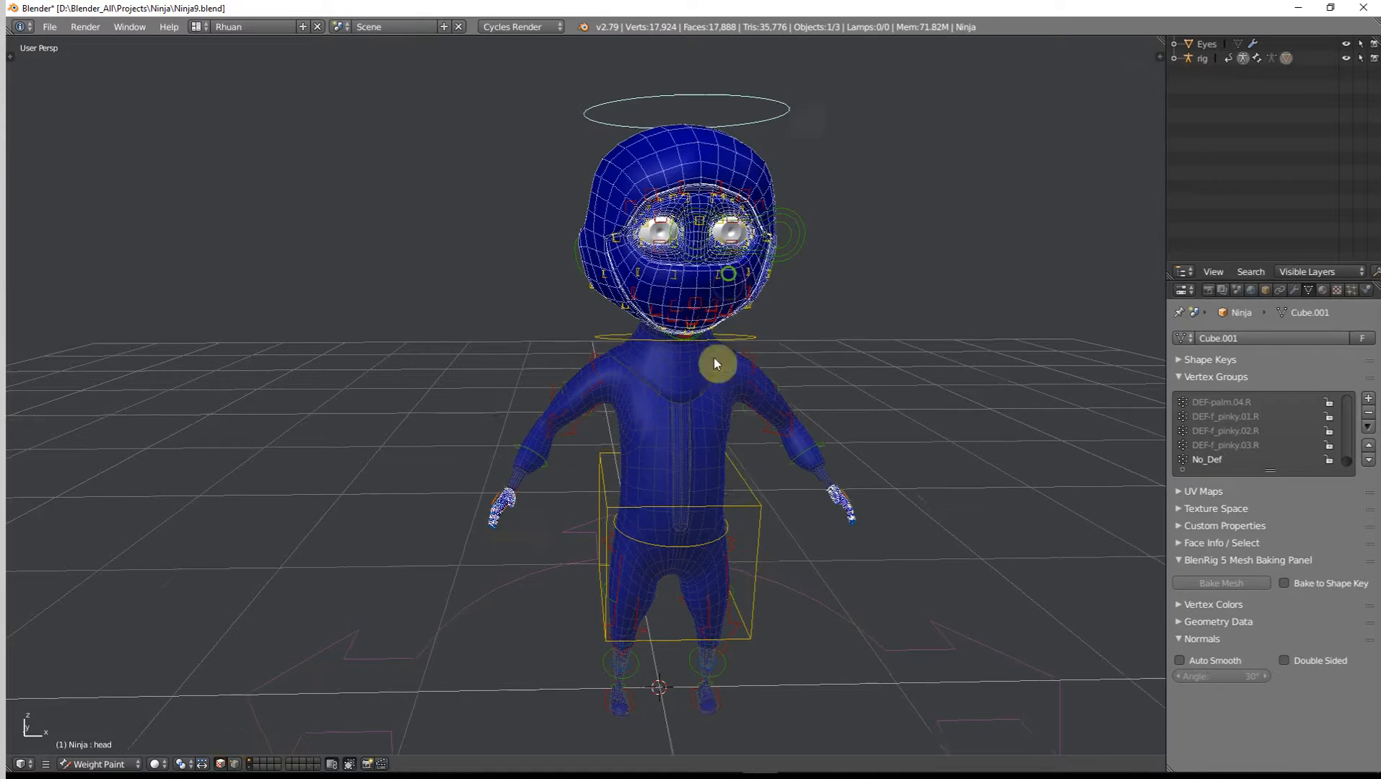
pyautogui.moveTo(663, 460); pyautogui.dragTo(747, 405, button='middle')
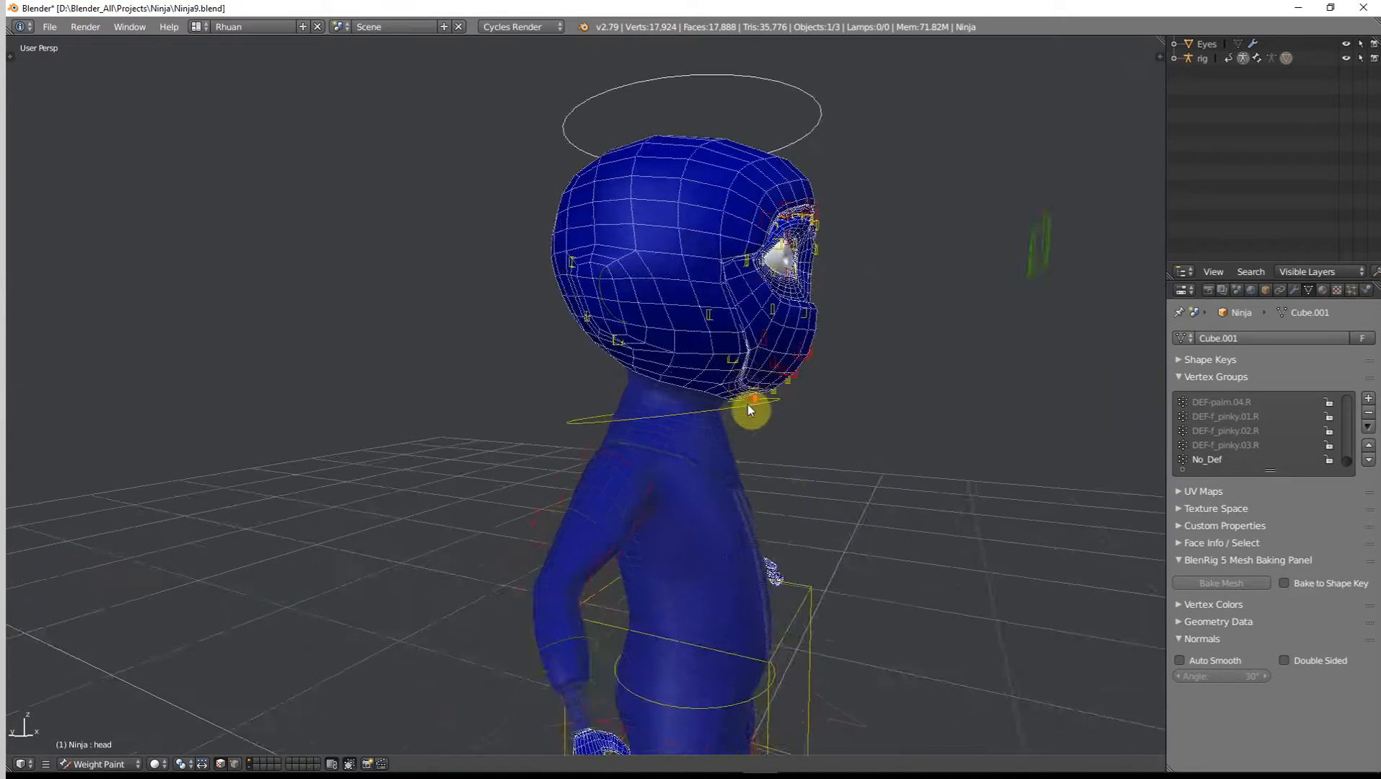
pyautogui.scroll(-2, 747, 404)
pyautogui.moveTo(725, 624); pyautogui.dragTo(740, 557, button='middle')
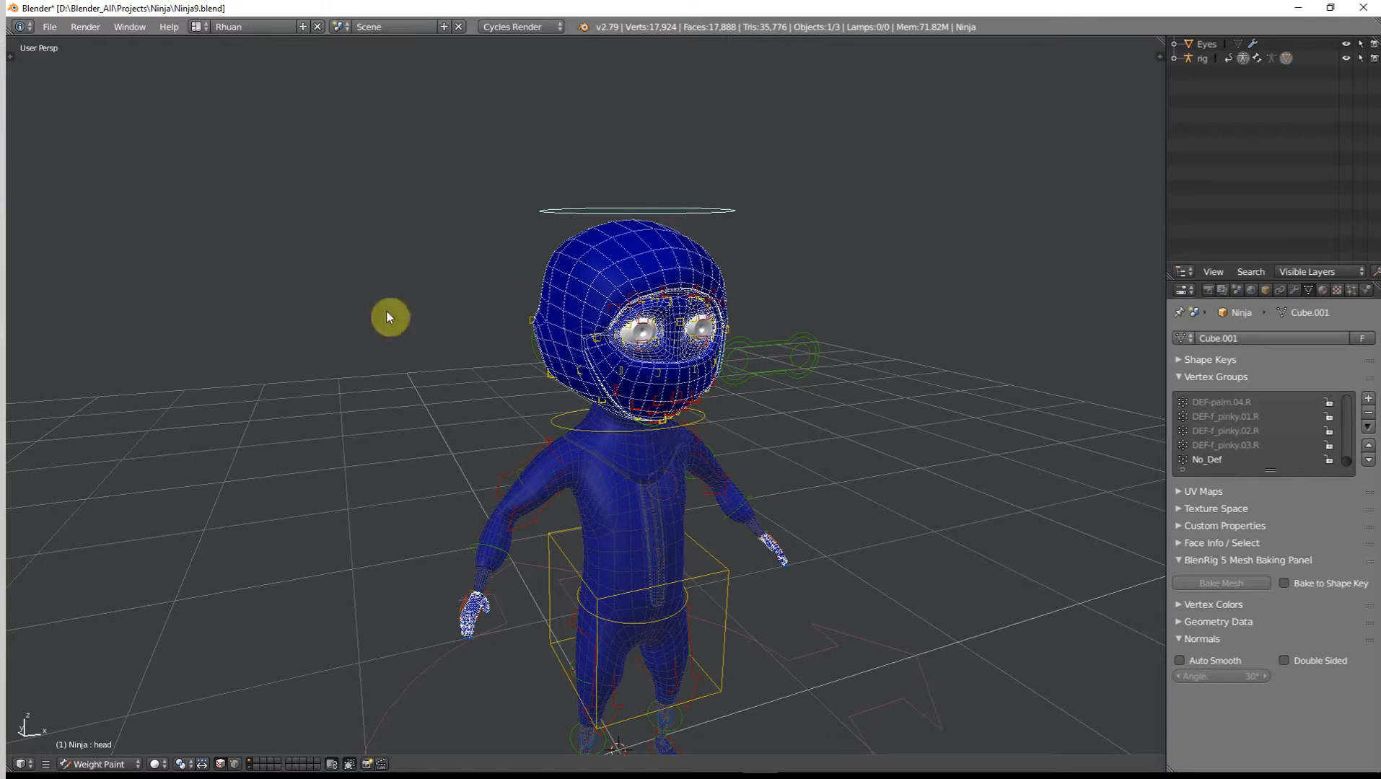
# Show the brush and weight palette settings and set the painting weight to 1.00.
pyautogui.press('t')
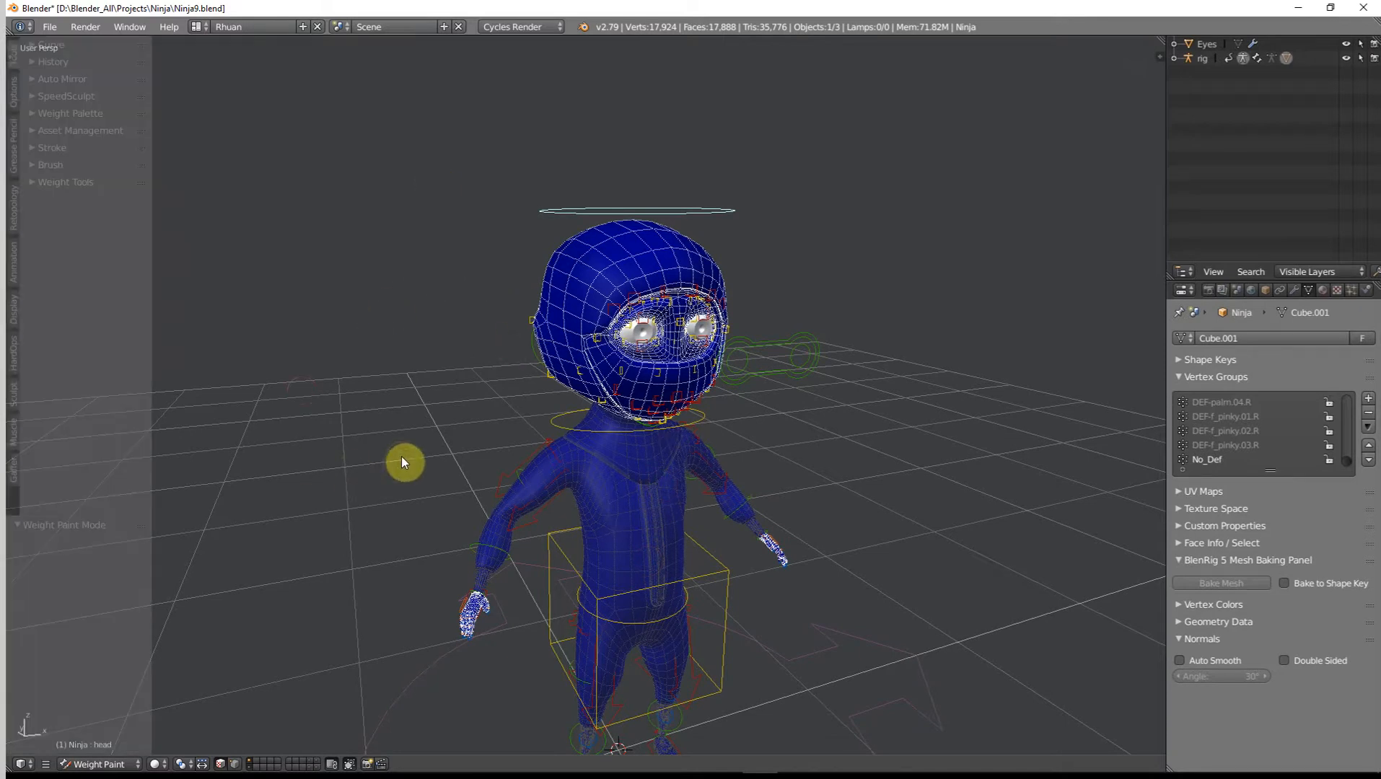
pyautogui.click(44, 165)
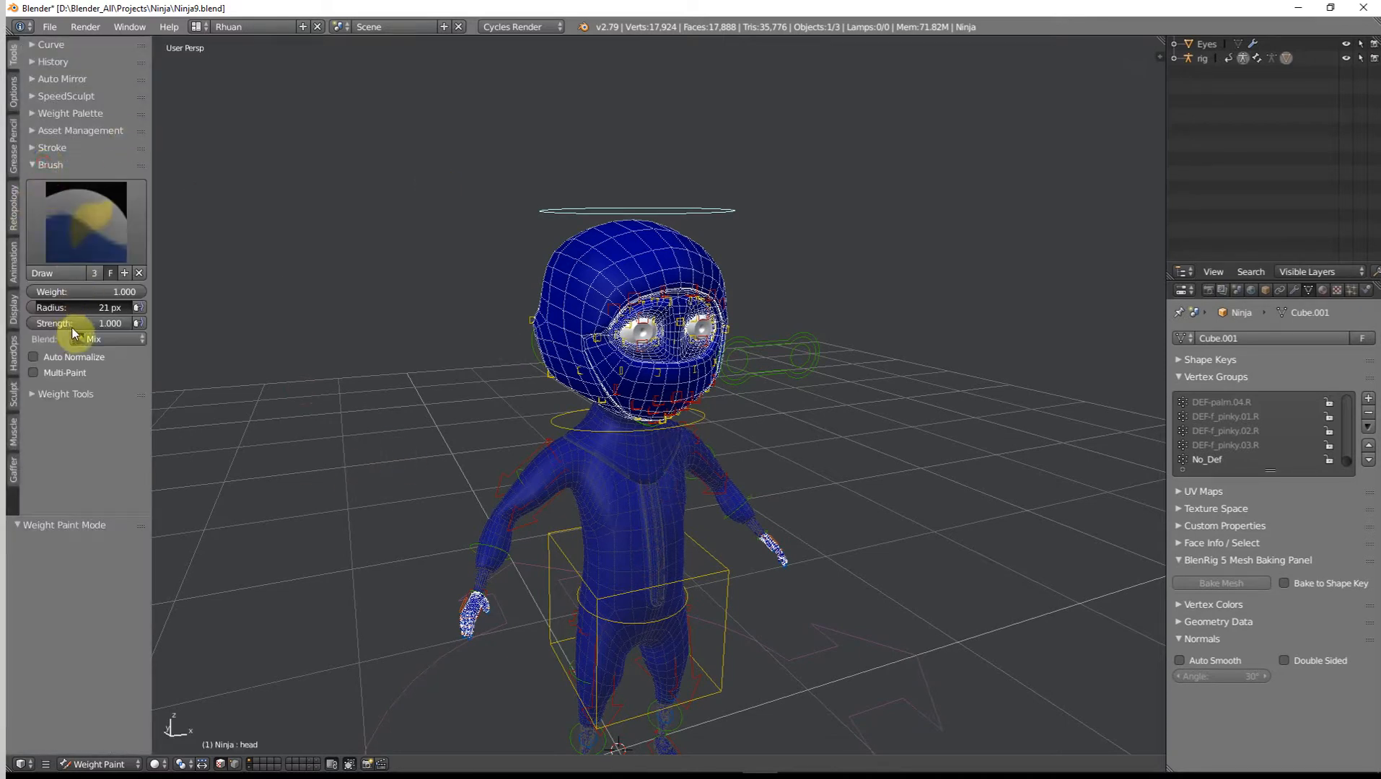
pyautogui.click(43, 395)
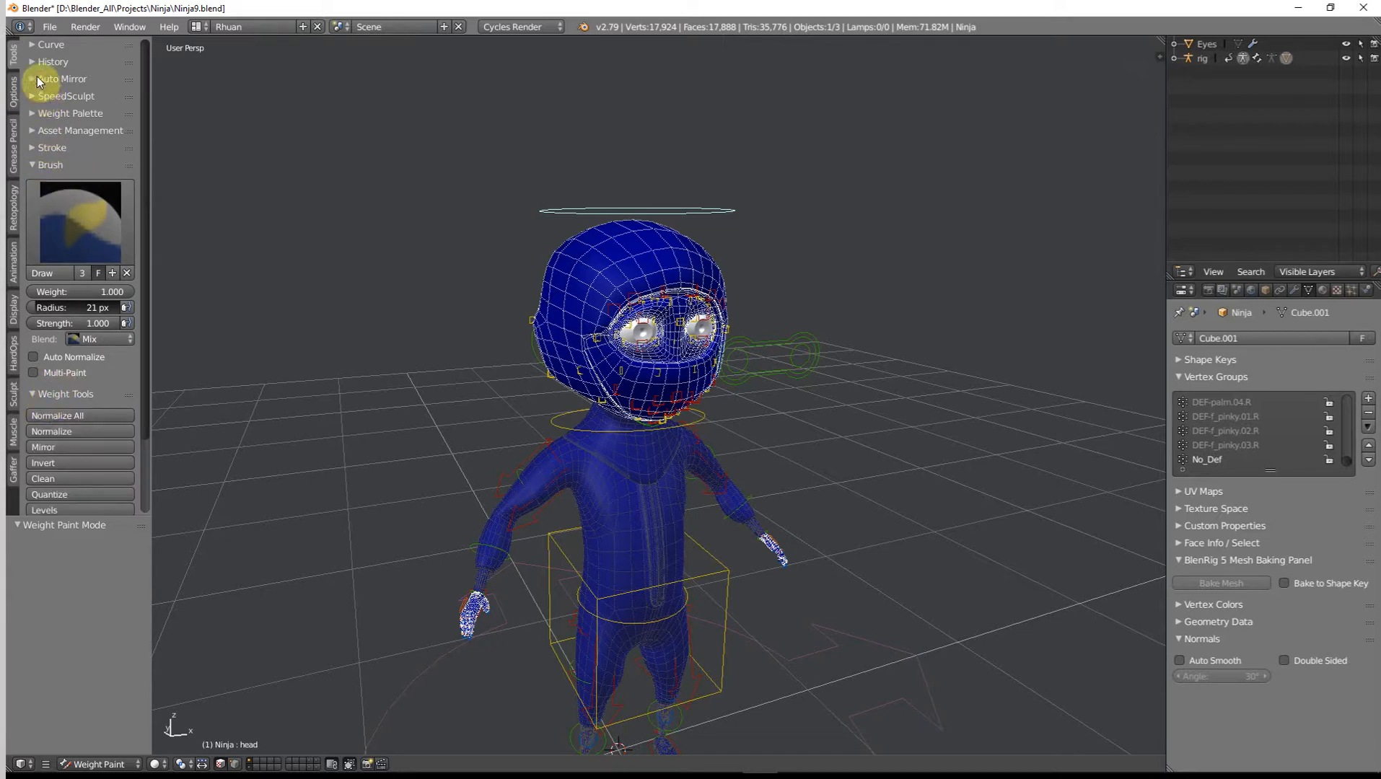
pyautogui.click(34, 114)
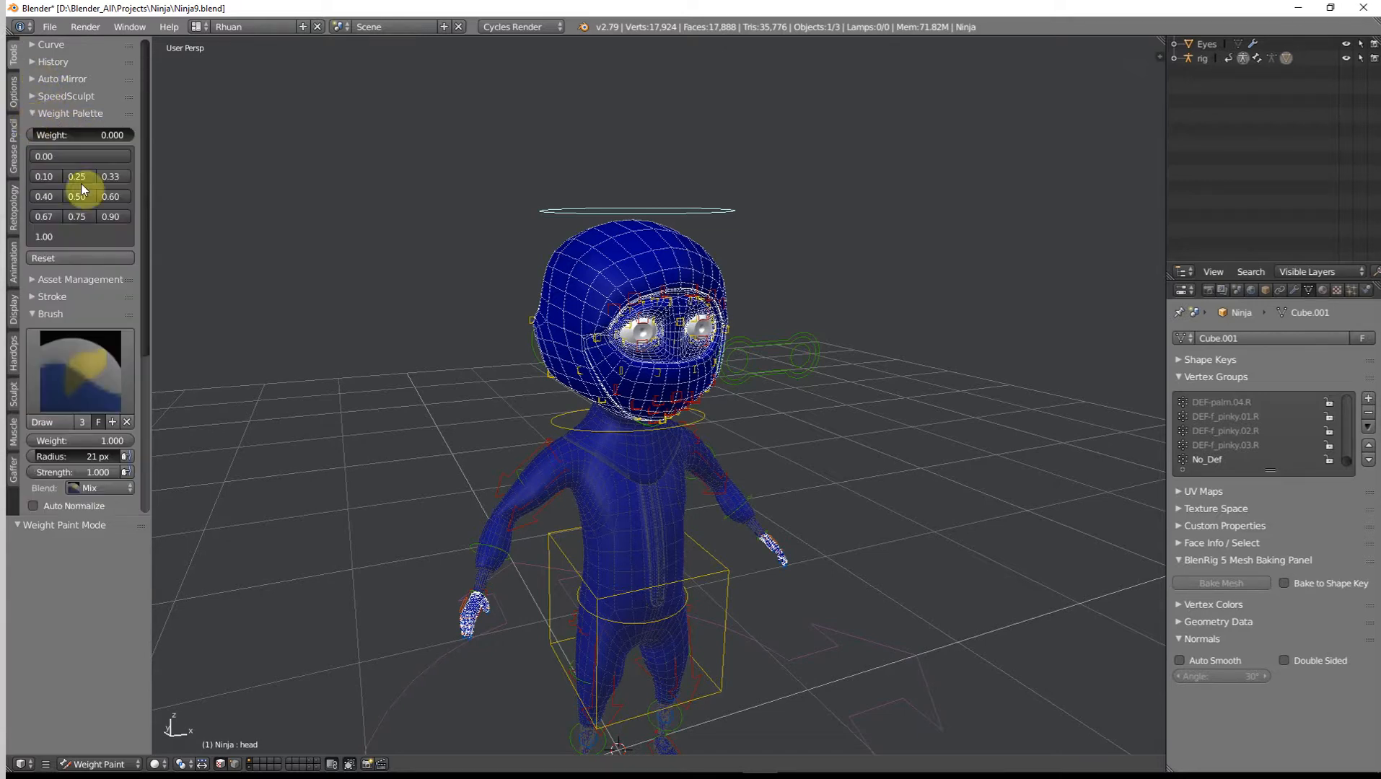
pyautogui.click(50, 238)
pyautogui.click(34, 114)
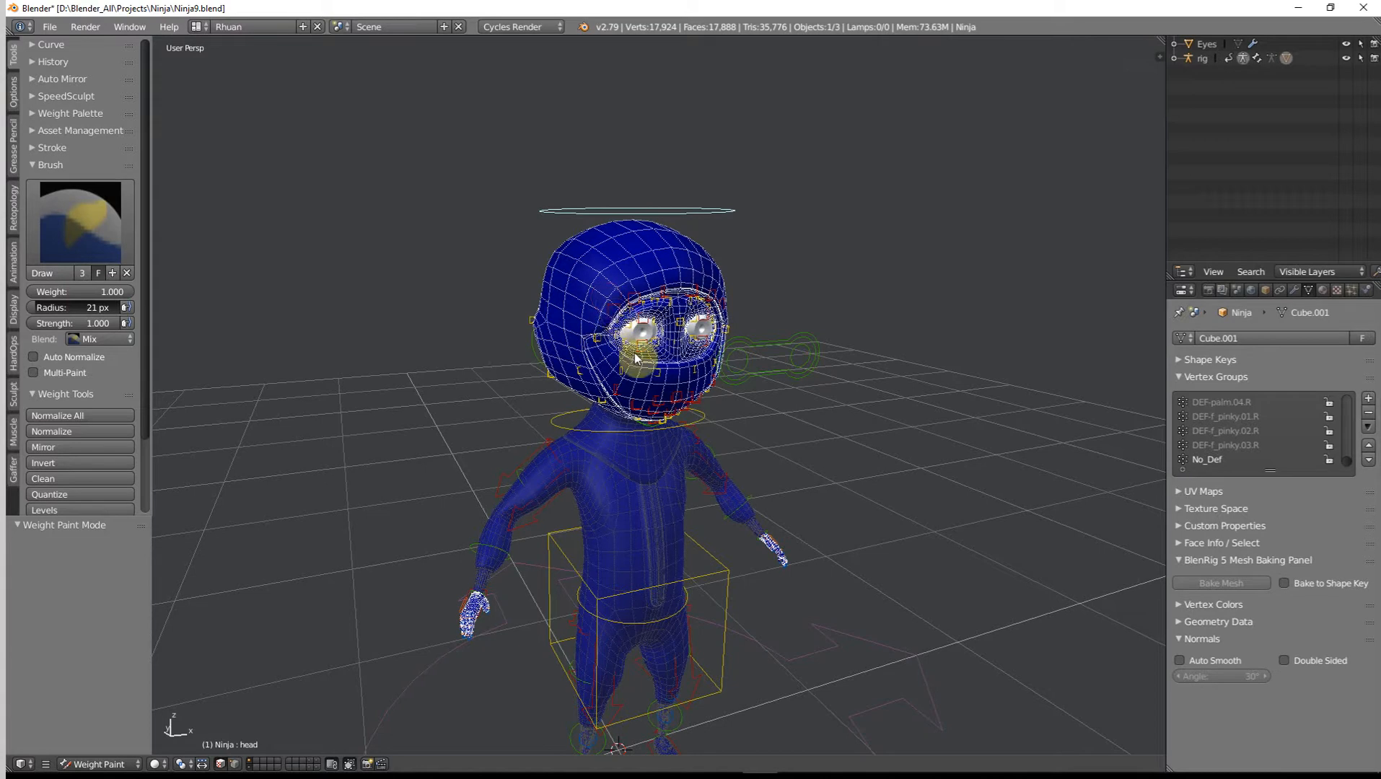
pyautogui.click(43, 114)
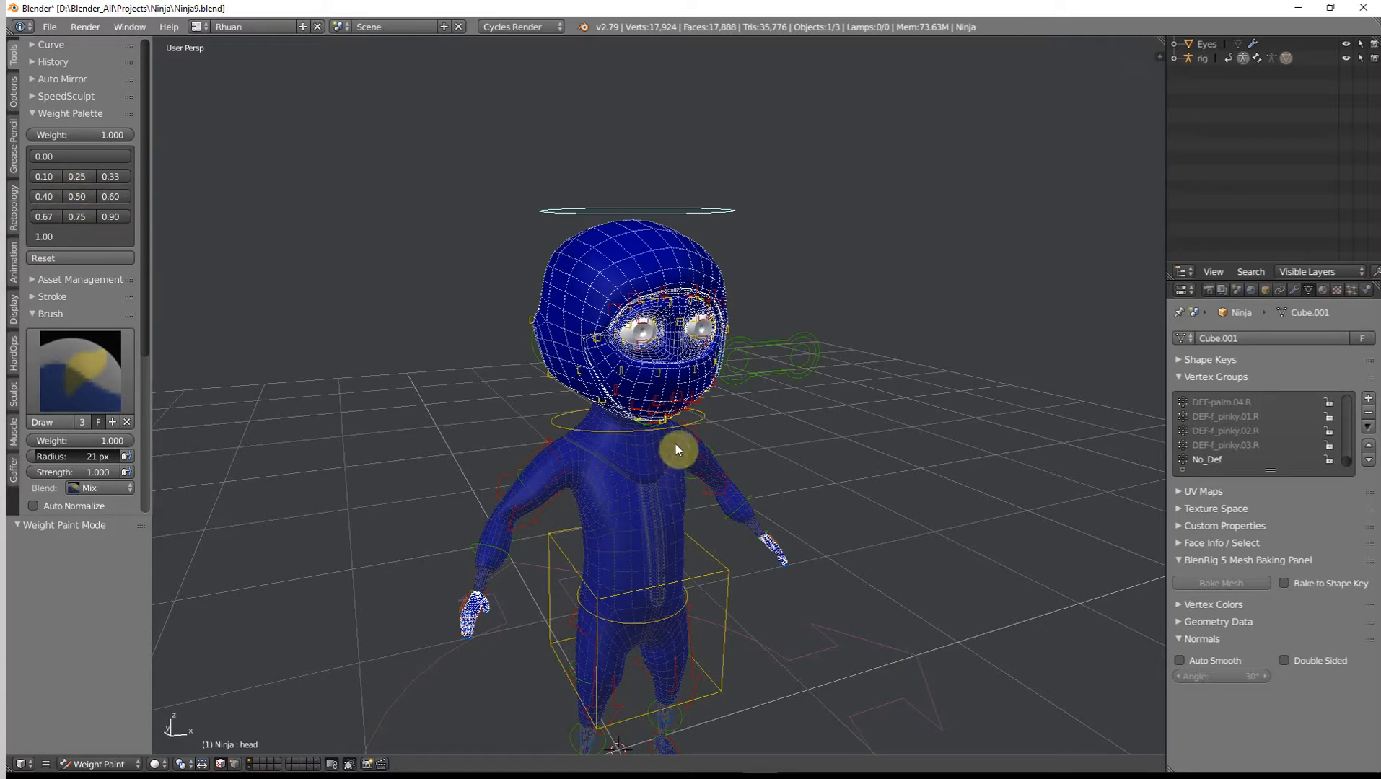
# In the right side view, enlarge the brush radius to 109 px and enable X Mirror and Topology Mirror.
pyautogui.scroll(2, 675, 444)
pyautogui.moveTo(677, 442); pyautogui.dragTo(524, 390, button='middle')
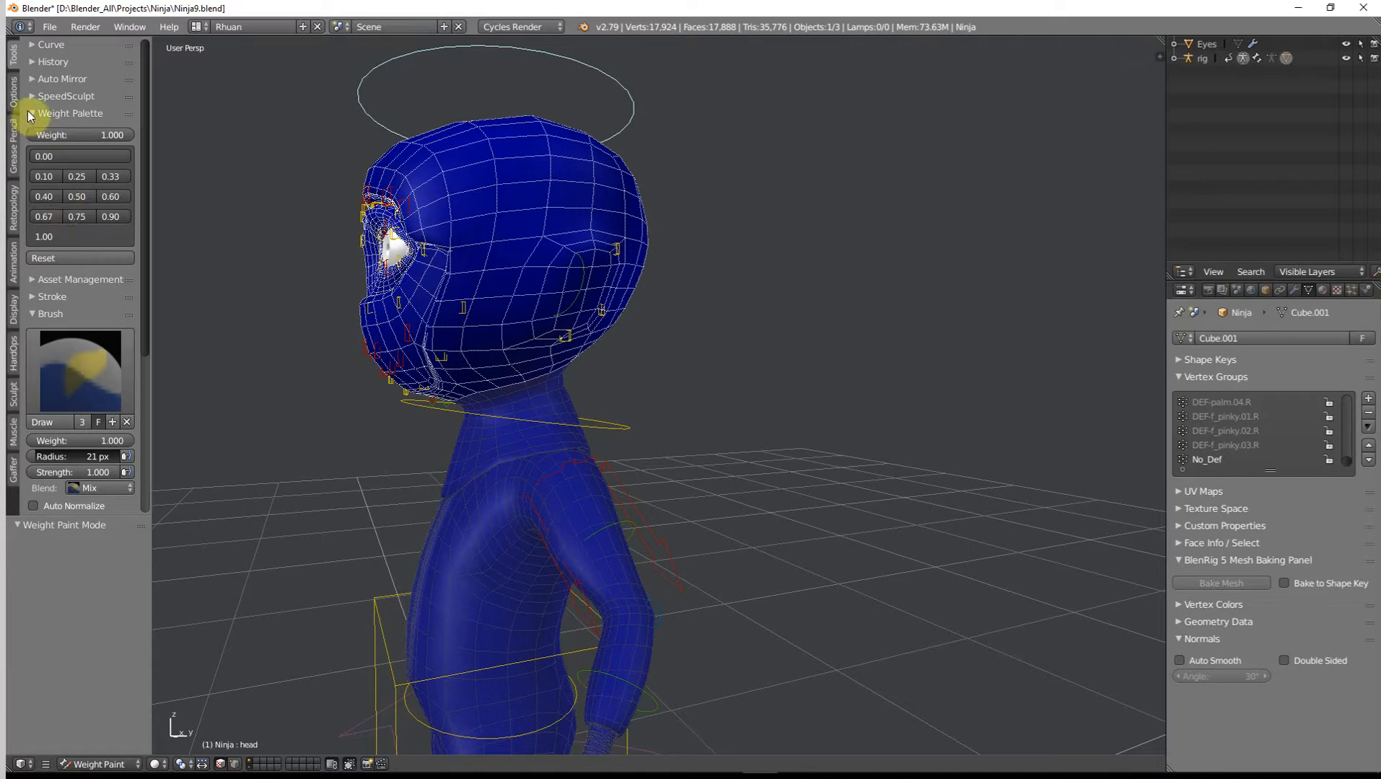
pyautogui.moveTo(567, 391); pyautogui.dragTo(699, 440, button='middle')
pyautogui.press('KP_3')
pyautogui.scroll(2, 564, 389)
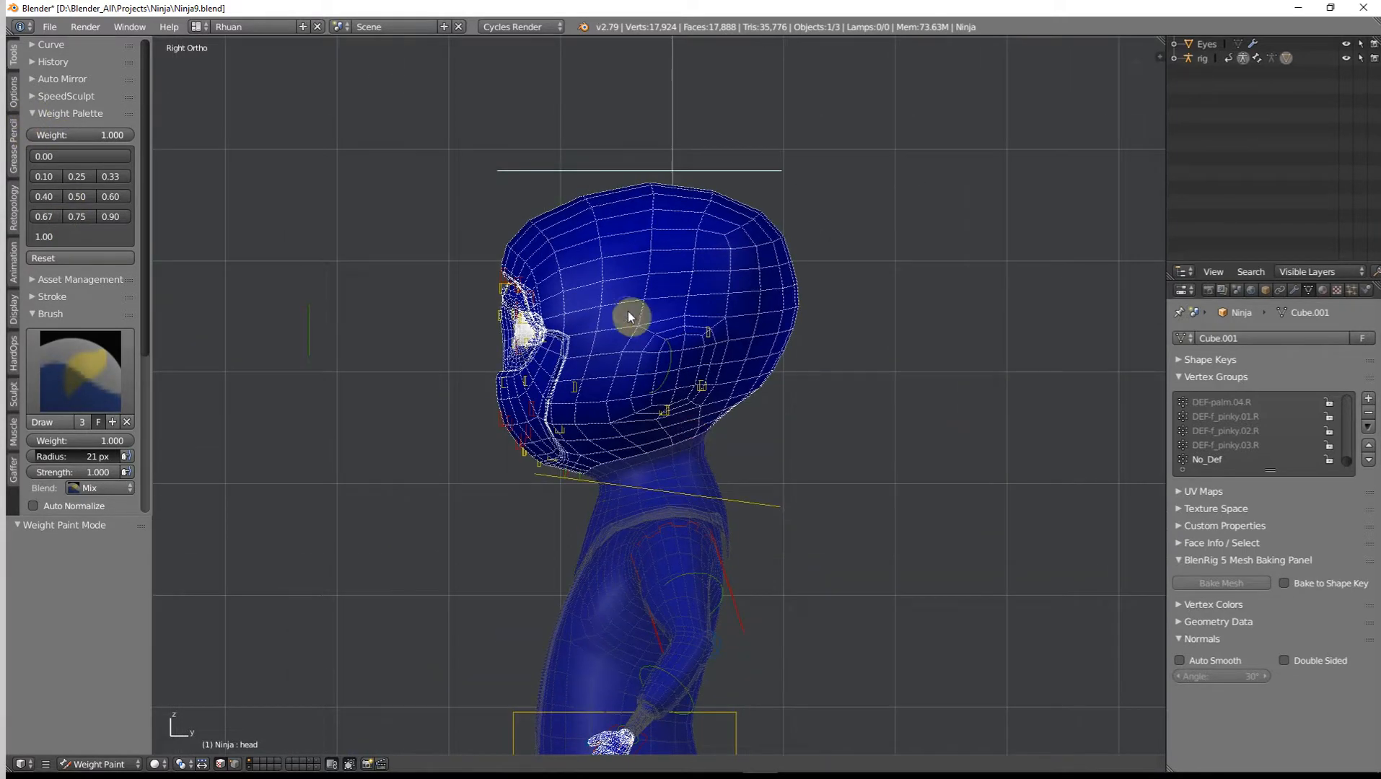
pyautogui.press('f')
pyautogui.click(686, 324)
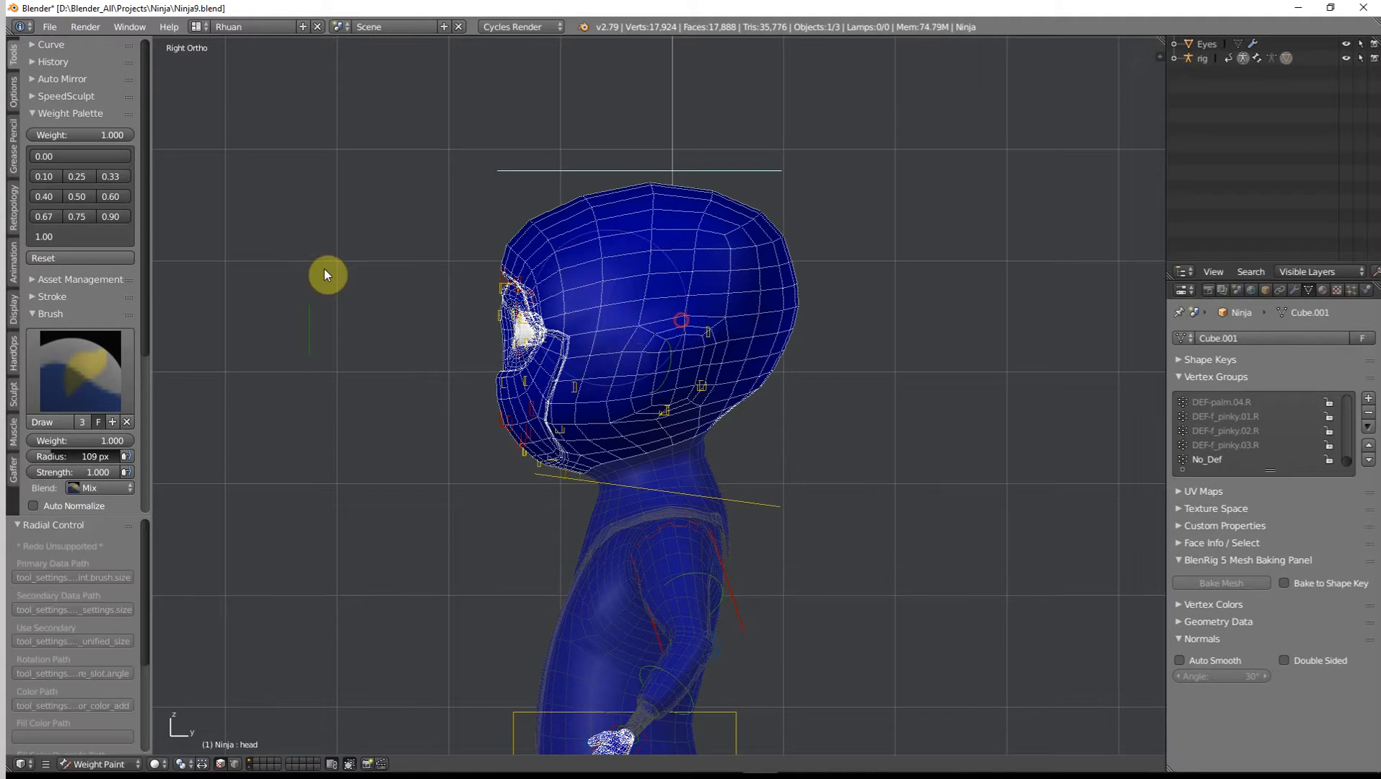
pyautogui.click(15, 90)
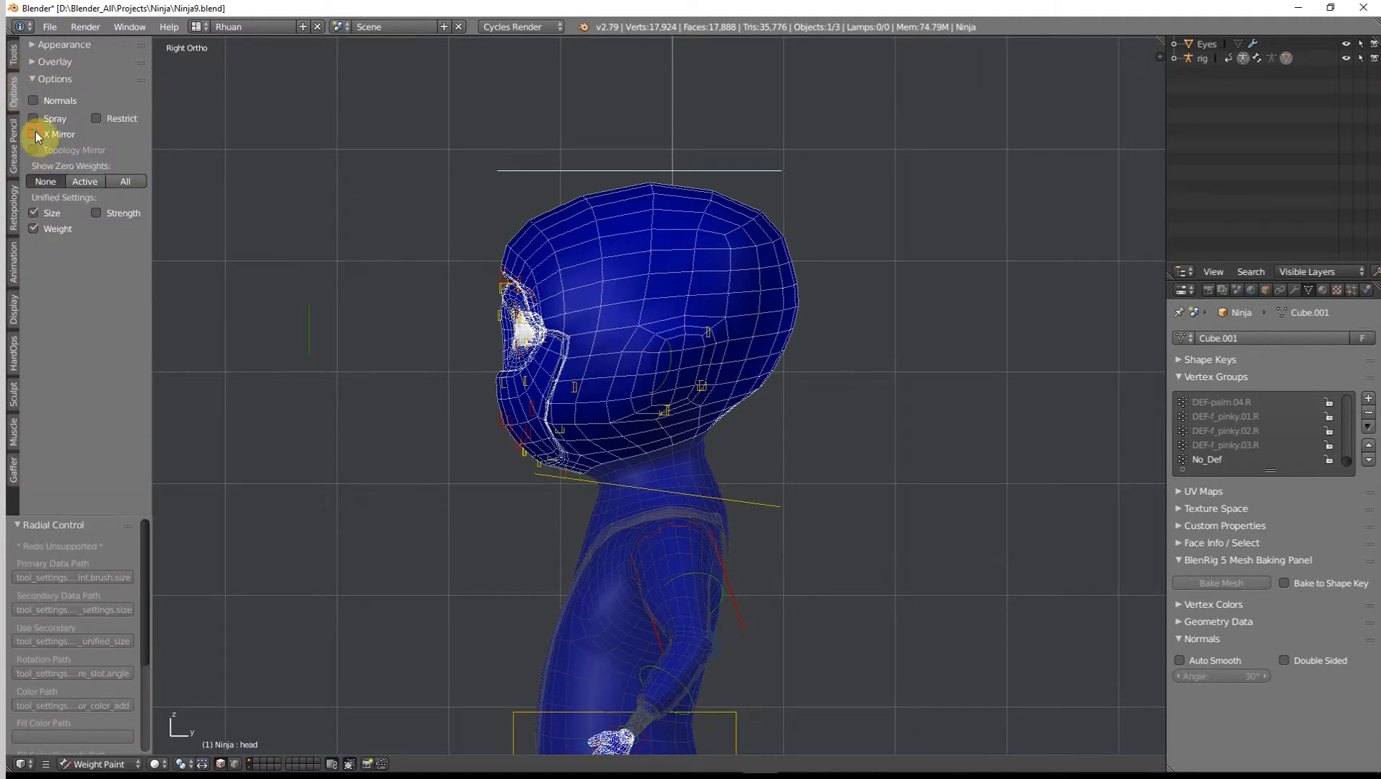
pyautogui.click(34, 150)
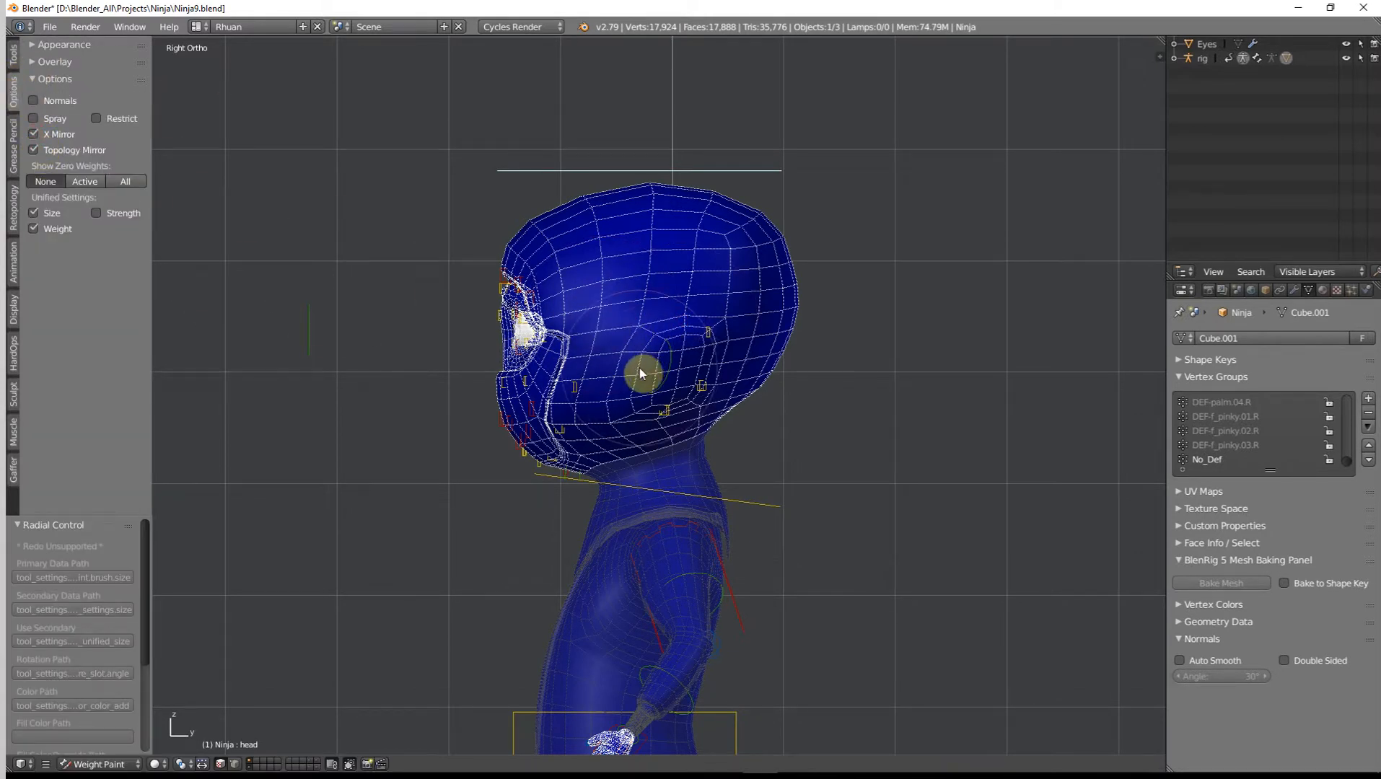
# Paint the whole masked head at weight 1.0, hiding the Eyes object and painting through to cover the face and eye sockets.
pyautogui.moveTo(574, 269)
pyautogui.mouseDown()
pyautogui.moveTo(523, 253)
pyautogui.moveTo(710, 205)
pyautogui.moveTo(561, 253)
pyautogui.moveTo(676, 266)
pyautogui.moveTo(466, 350)
pyautogui.moveTo(781, 290)
pyautogui.moveTo(527, 371)
pyautogui.moveTo(519, 426)
pyautogui.moveTo(555, 450)
pyautogui.moveTo(574, 460)
pyautogui.moveTo(758, 387)
pyautogui.mouseUp()
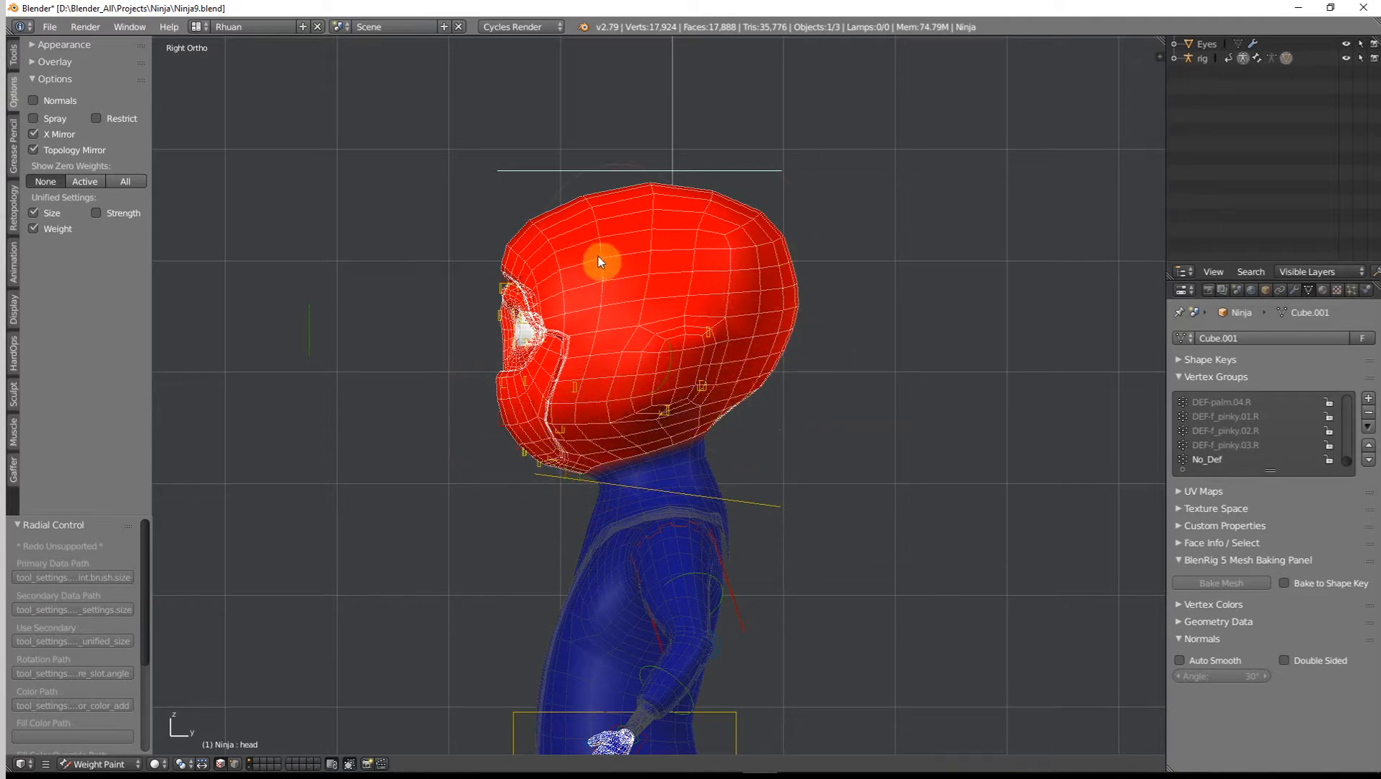
pyautogui.moveTo(744, 369); pyautogui.dragTo(592, 447)
pyautogui.moveTo(863, 438)
pyautogui.keyDown('shift'); pyautogui.mouseDown(button='middle')
pyautogui.moveTo(773, 269)
pyautogui.moveTo(888, 351)
pyautogui.moveTo(804, 286)
pyautogui.moveTo(785, 465)
pyautogui.moveTo(756, 382)
pyautogui.moveTo(826, 305)
pyautogui.moveTo(875, 314)
pyautogui.moveTo(767, 242)
pyautogui.moveTo(756, 149)
pyautogui.moveTo(752, 229)
pyautogui.moveTo(797, 348)
pyautogui.moveTo(684, 204)
pyautogui.moveTo(776, 208)
pyautogui.moveTo(632, 221)
pyautogui.moveTo(721, 202)
pyautogui.moveTo(700, 193)
pyautogui.moveTo(590, 228)
pyautogui.moveTo(533, 225)
pyautogui.moveTo(748, 207)
pyautogui.mouseUp(button='middle'); pyautogui.keyUp('shift')
pyautogui.click(1346, 46)
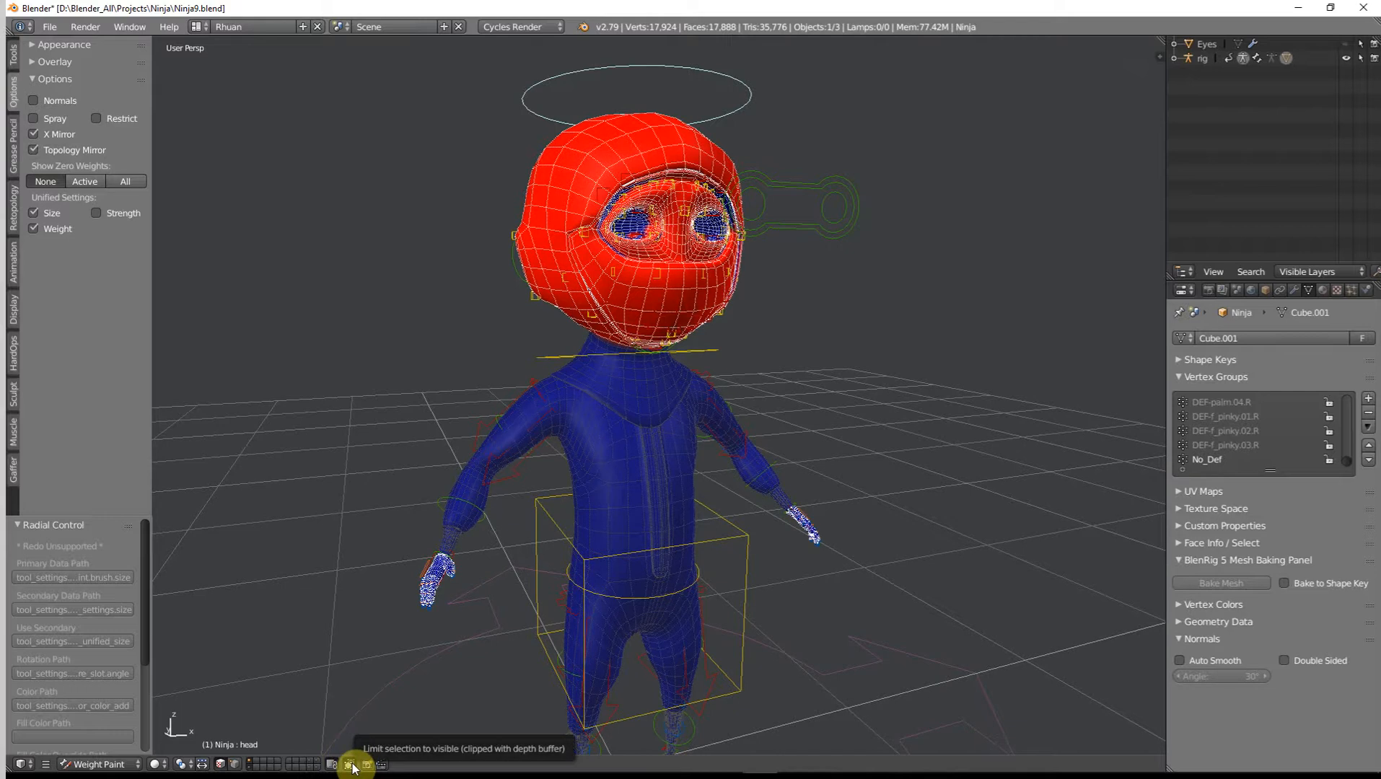
pyautogui.moveTo(792, 274); pyautogui.dragTo(644, 225, button='middle')
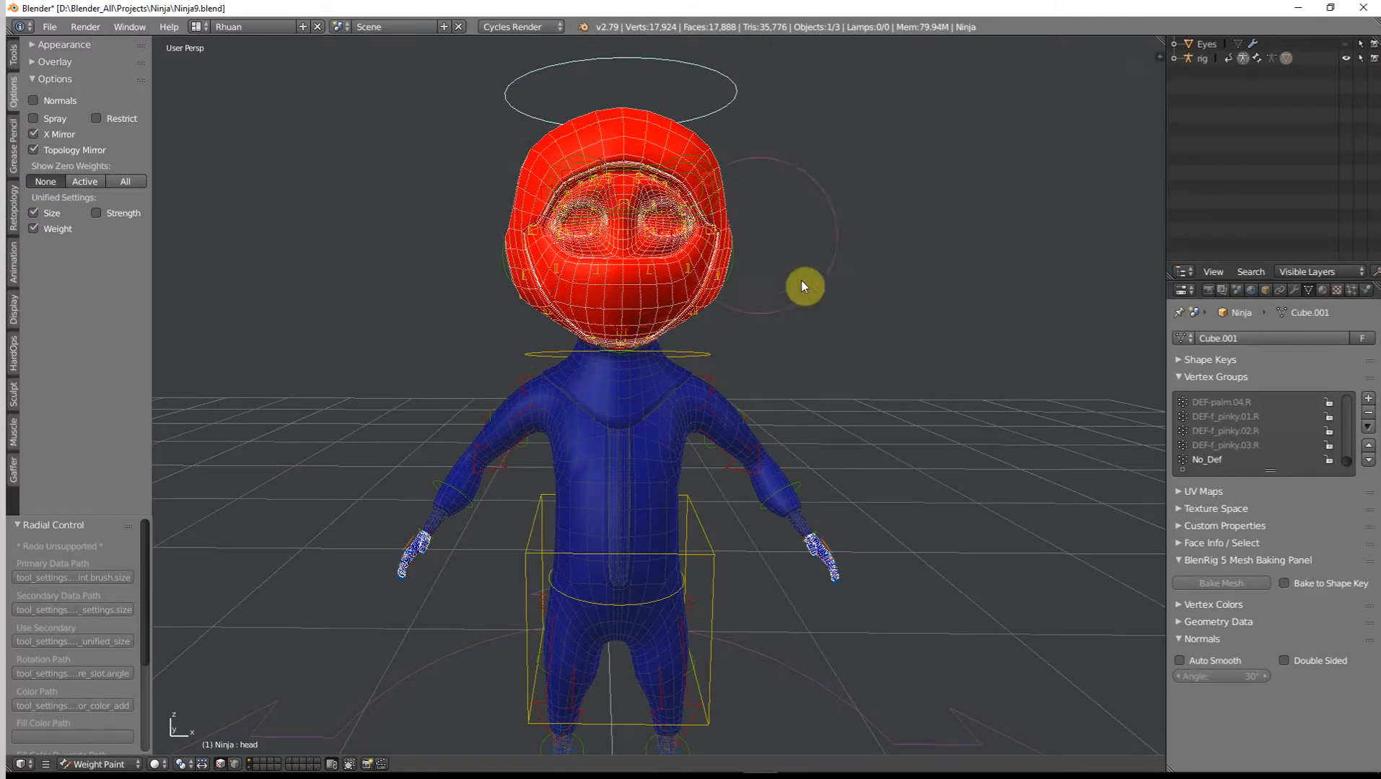
# Try painting the masked hands with the large mirrored brush, inspect the coverage up close, and undo the last stroke.
pyautogui.moveTo(803, 286); pyautogui.dragTo(803, 523, button='middle')
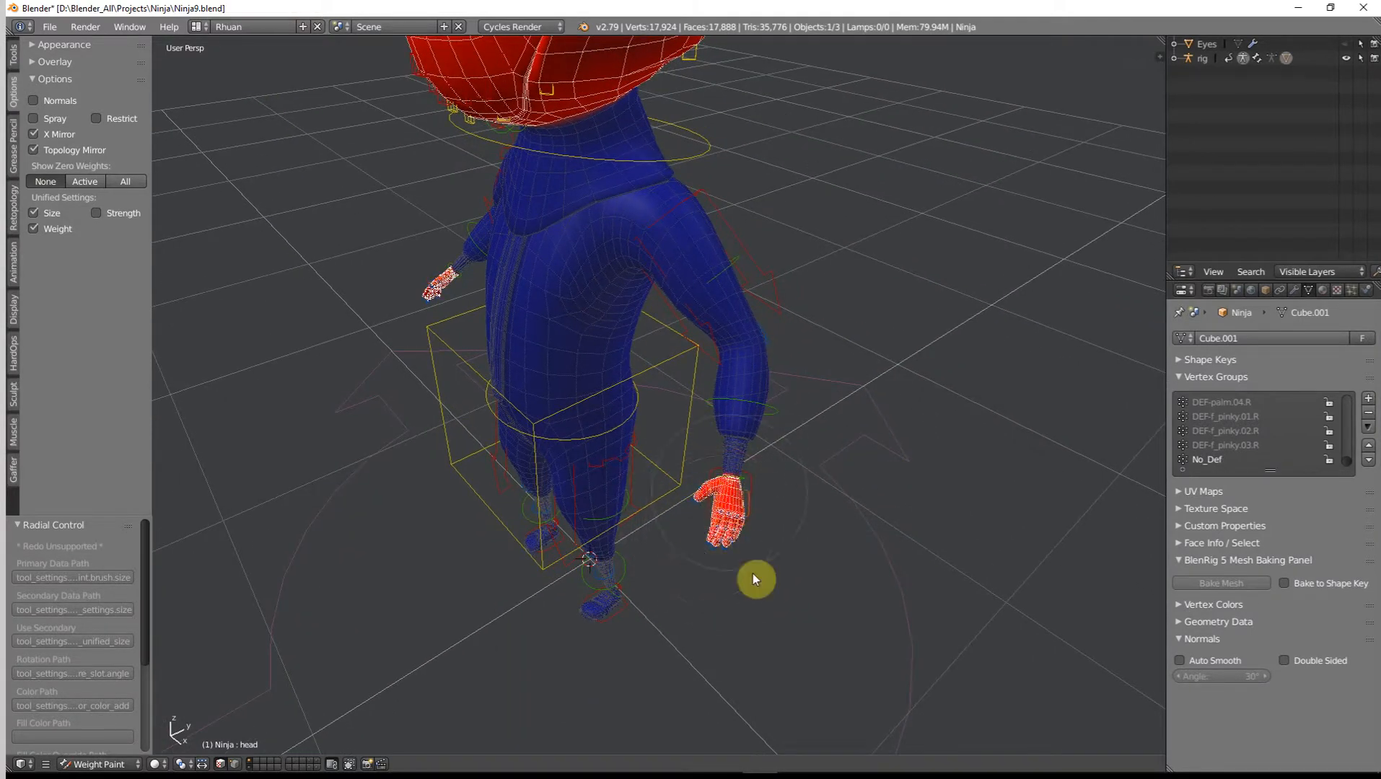
pyautogui.moveTo(725, 573); pyautogui.dragTo(890, 395, button='middle')
pyautogui.scroll(5, 915, 395)
pyautogui.moveTo(740, 512); pyautogui.dragTo(689, 565, button='middle')
pyautogui.scroll(4, 875, 517)
pyautogui.scroll(-3, 689, 565)
pyautogui.scroll(-2, 688, 564)
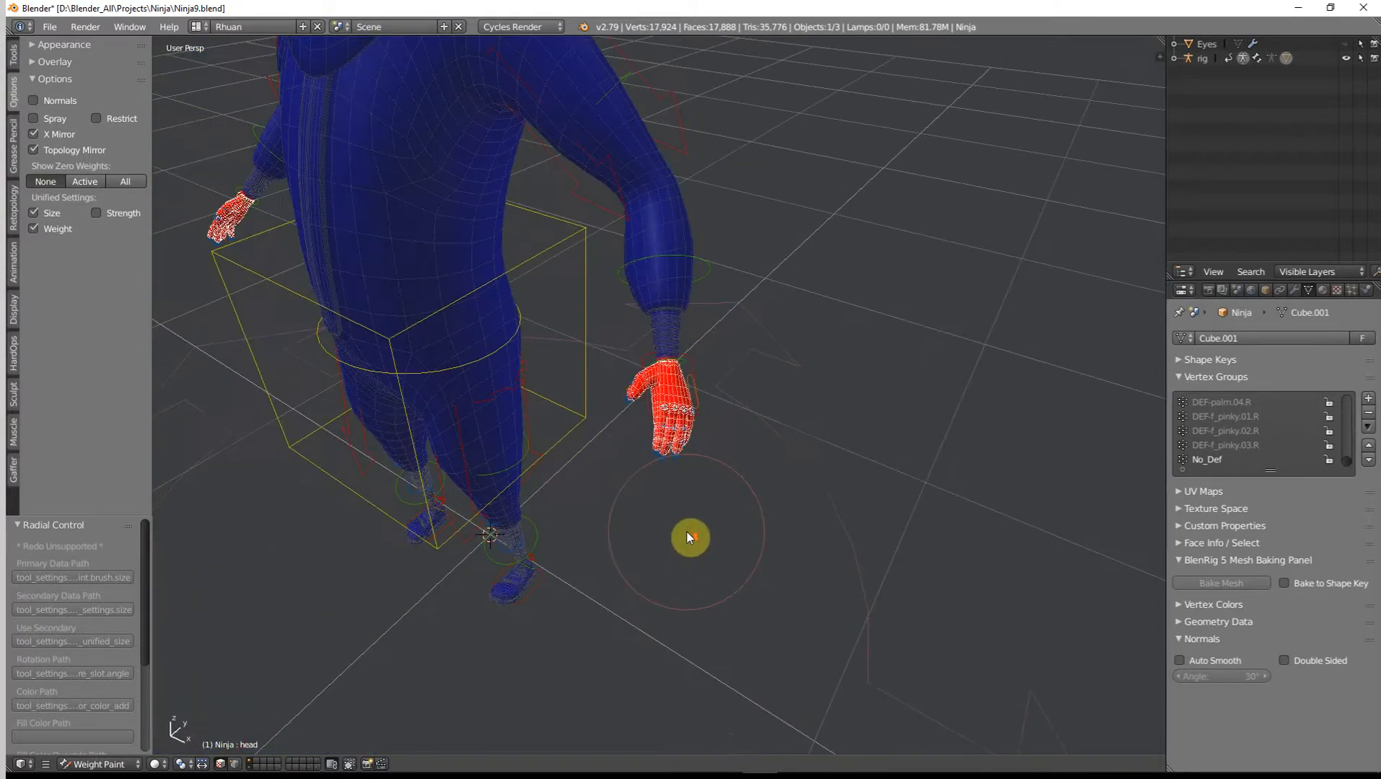
pyautogui.hotkey('ctrl', 'z')
# Try painting the nearer hand with painting limited to visible faces, inspect its underside, and undo the stroke.
pyautogui.scroll(-3, 686, 527)
pyautogui.moveTo(577, 336); pyautogui.dragTo(606, 539, button='middle')
pyautogui.keyDown('shift'); pyautogui.moveTo(606, 539); pyautogui.dragTo(655, 416, button='middle'); pyautogui.keyUp('shift')
pyautogui.scroll(2, 647, 424)
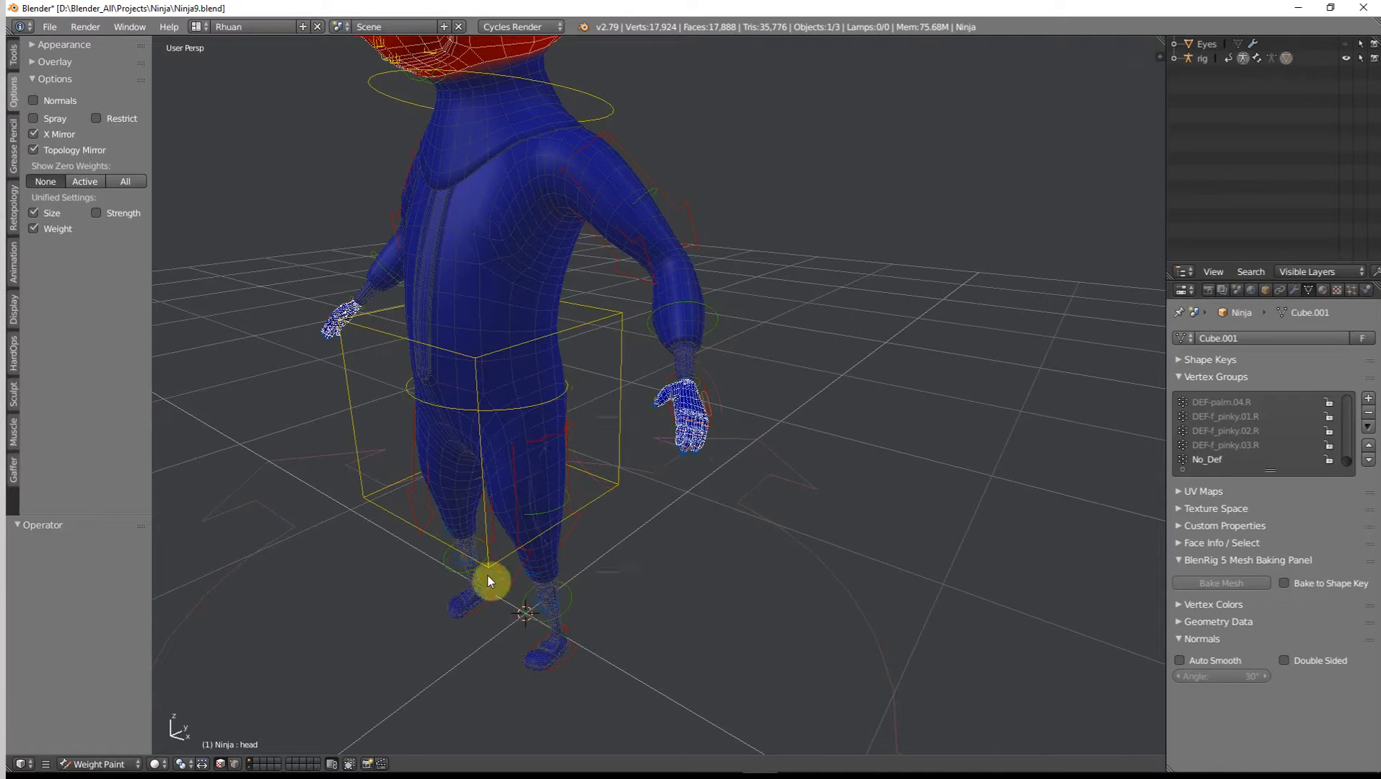
pyautogui.click(349, 765)
pyautogui.scroll(3, 782, 519)
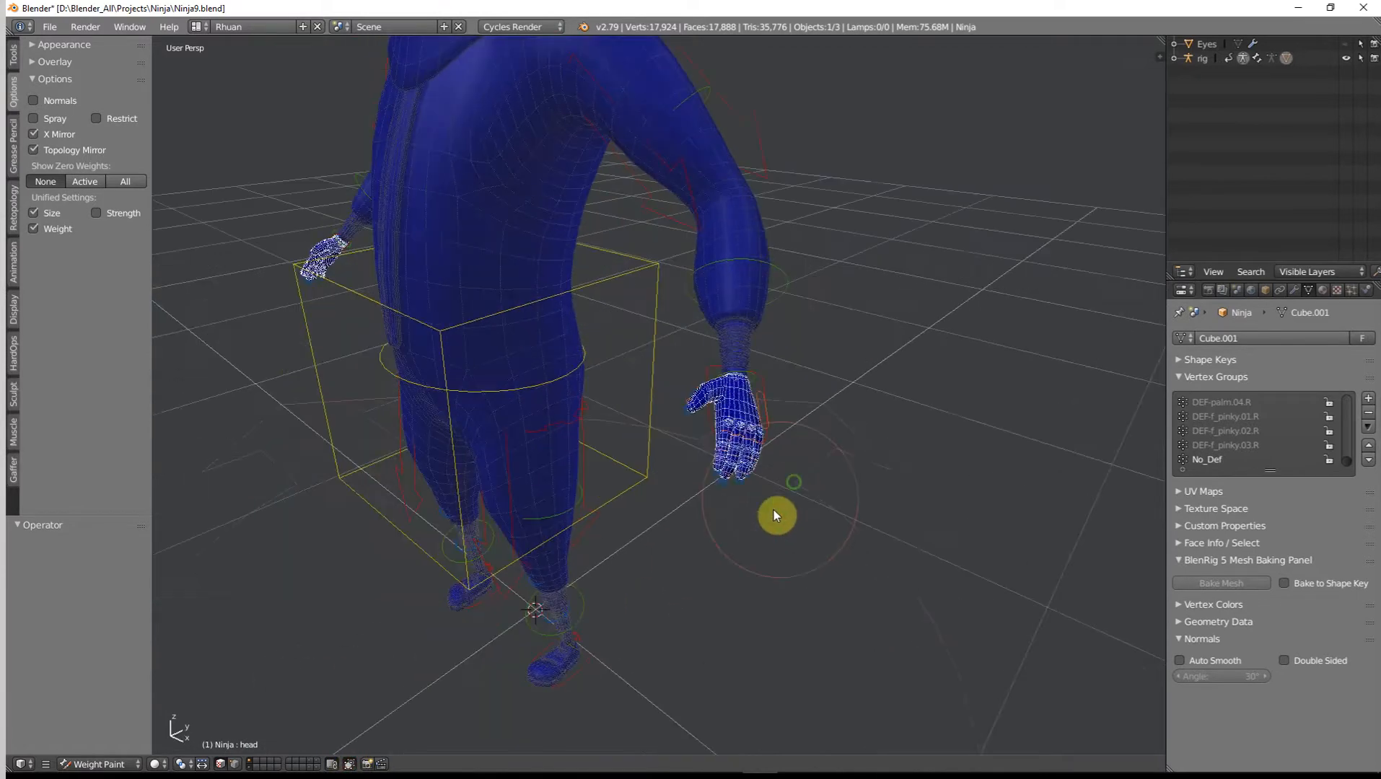
pyautogui.moveTo(742, 468); pyautogui.dragTo(725, 449)
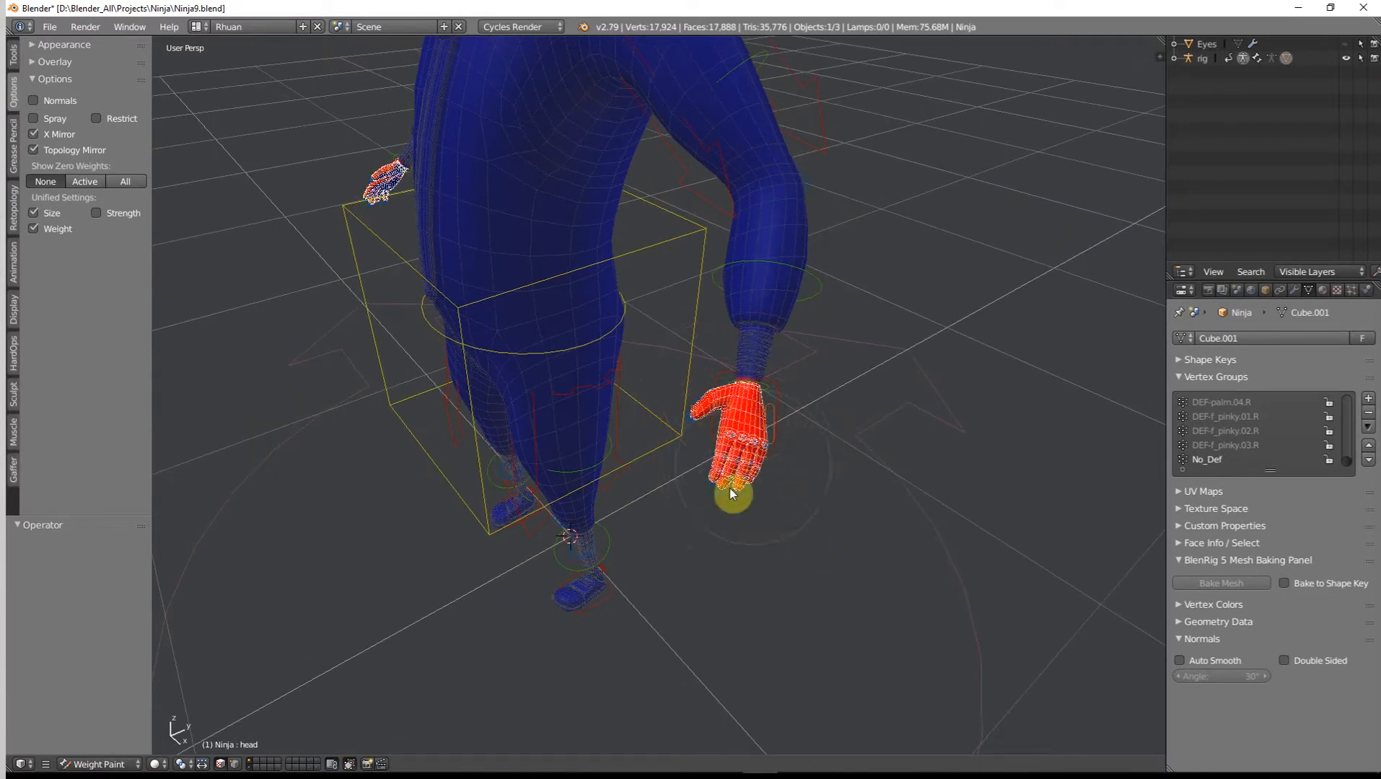
pyautogui.moveTo(847, 435); pyautogui.dragTo(913, 317, button='middle')
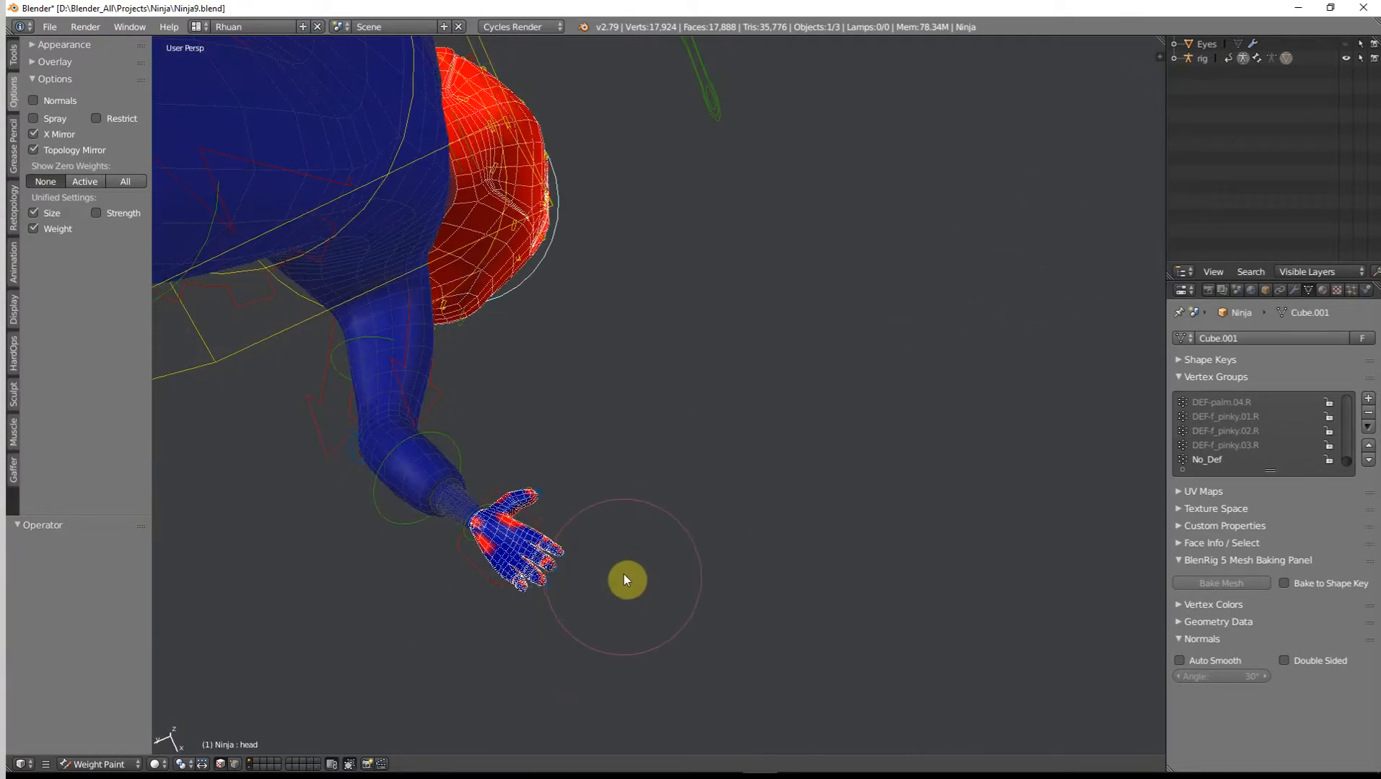
pyautogui.hotkey('ctrl', 'z')
# With the visible-only limit off, paint the masked hands at weight 1.0 through to their undersides and check the coverage.
pyautogui.moveTo(462, 671); pyautogui.dragTo(705, 478, button='middle')
pyautogui.moveTo(705, 477)
pyautogui.mouseDown()
pyautogui.moveTo(733, 462)
pyautogui.moveTo(758, 472)
pyautogui.mouseUp()
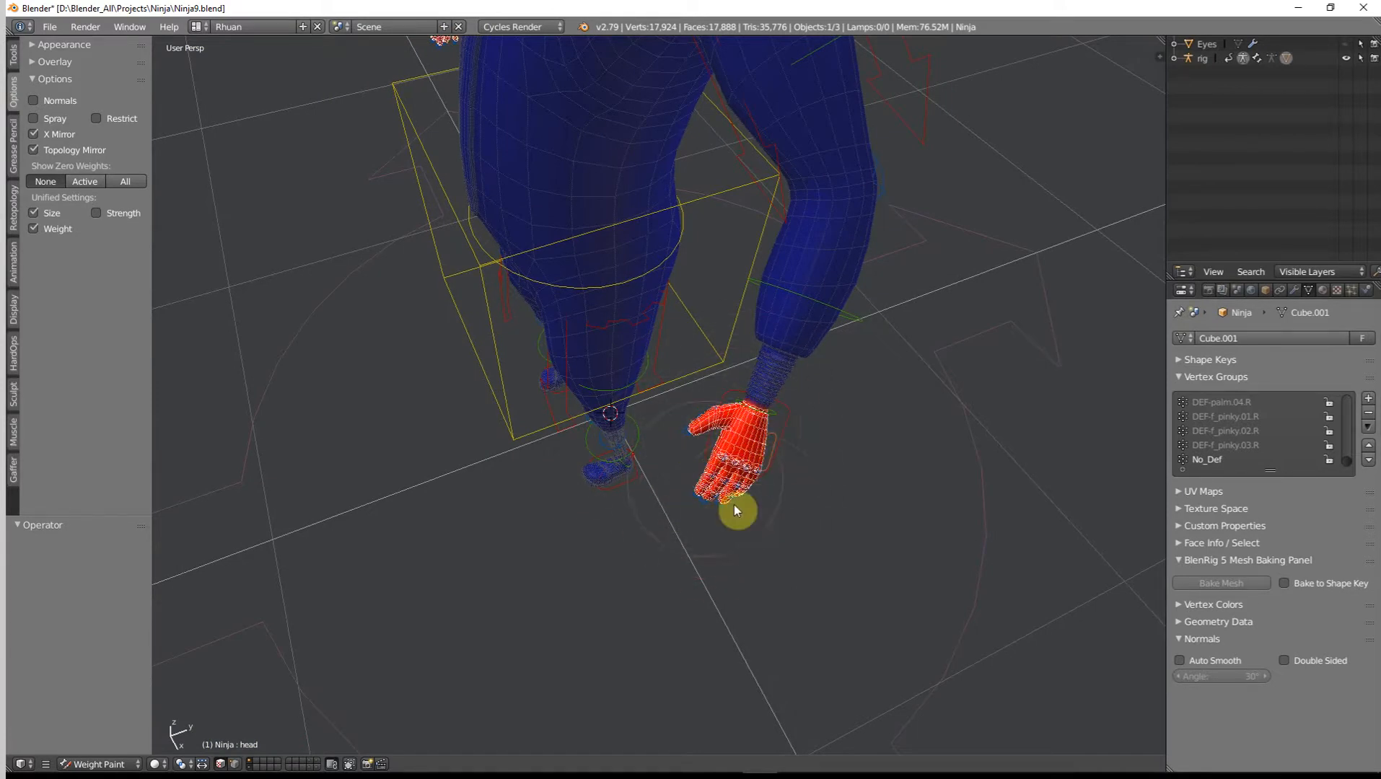
pyautogui.moveTo(834, 500); pyautogui.dragTo(903, 394, button='middle')
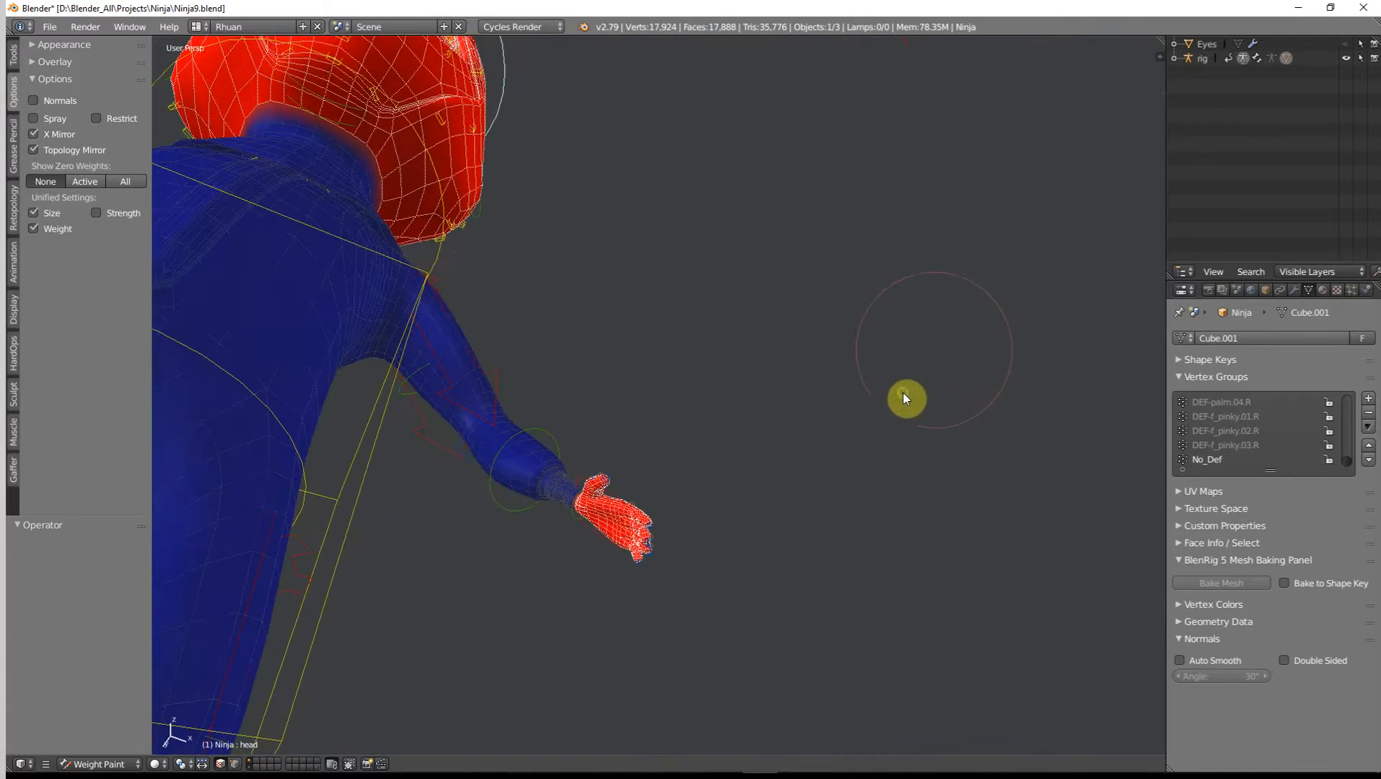
pyautogui.moveTo(644, 522); pyautogui.dragTo(311, 655, button='middle')
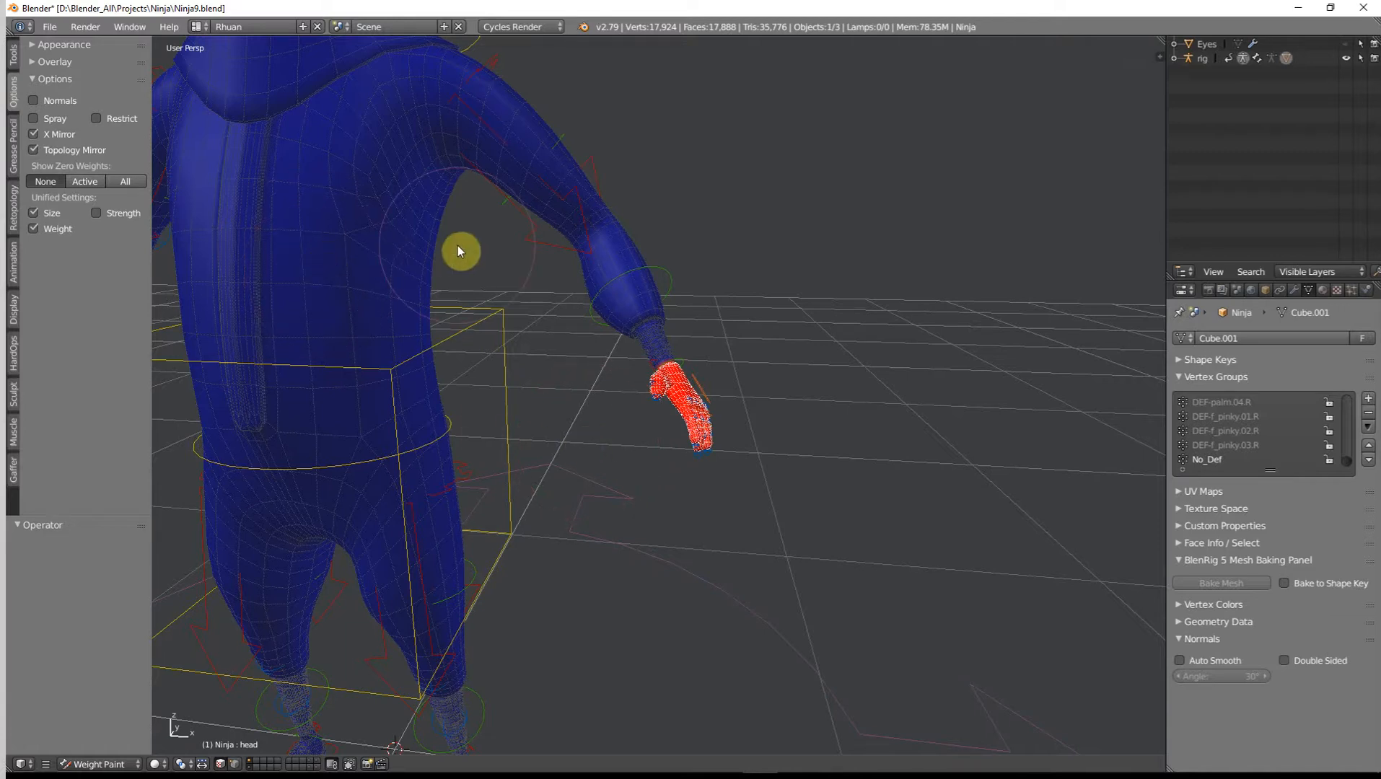
pyautogui.scroll(-8, 608, 356)
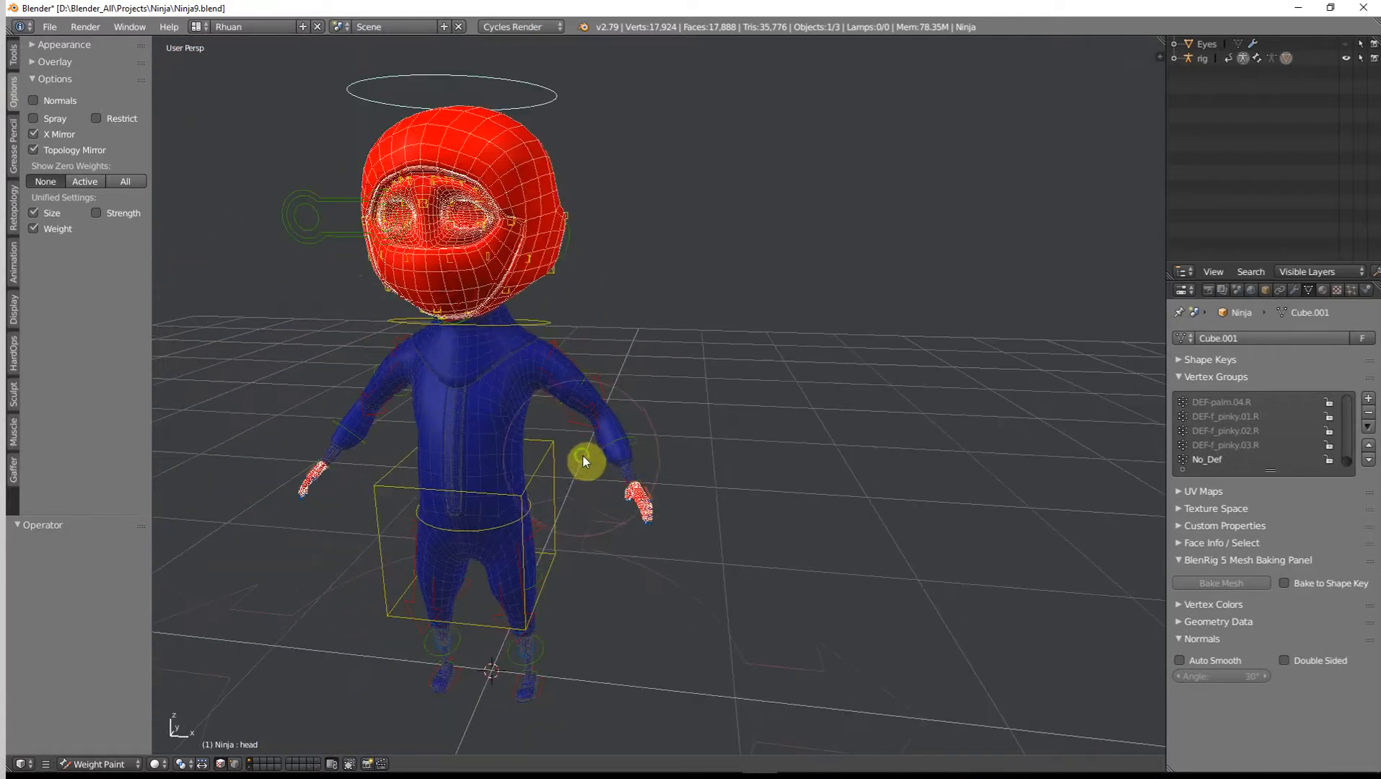
# Test the painted head by freely rotating the head bone, and cancel the rotation.
pyautogui.moveTo(686, 449); pyautogui.dragTo(530, 431, button='middle')
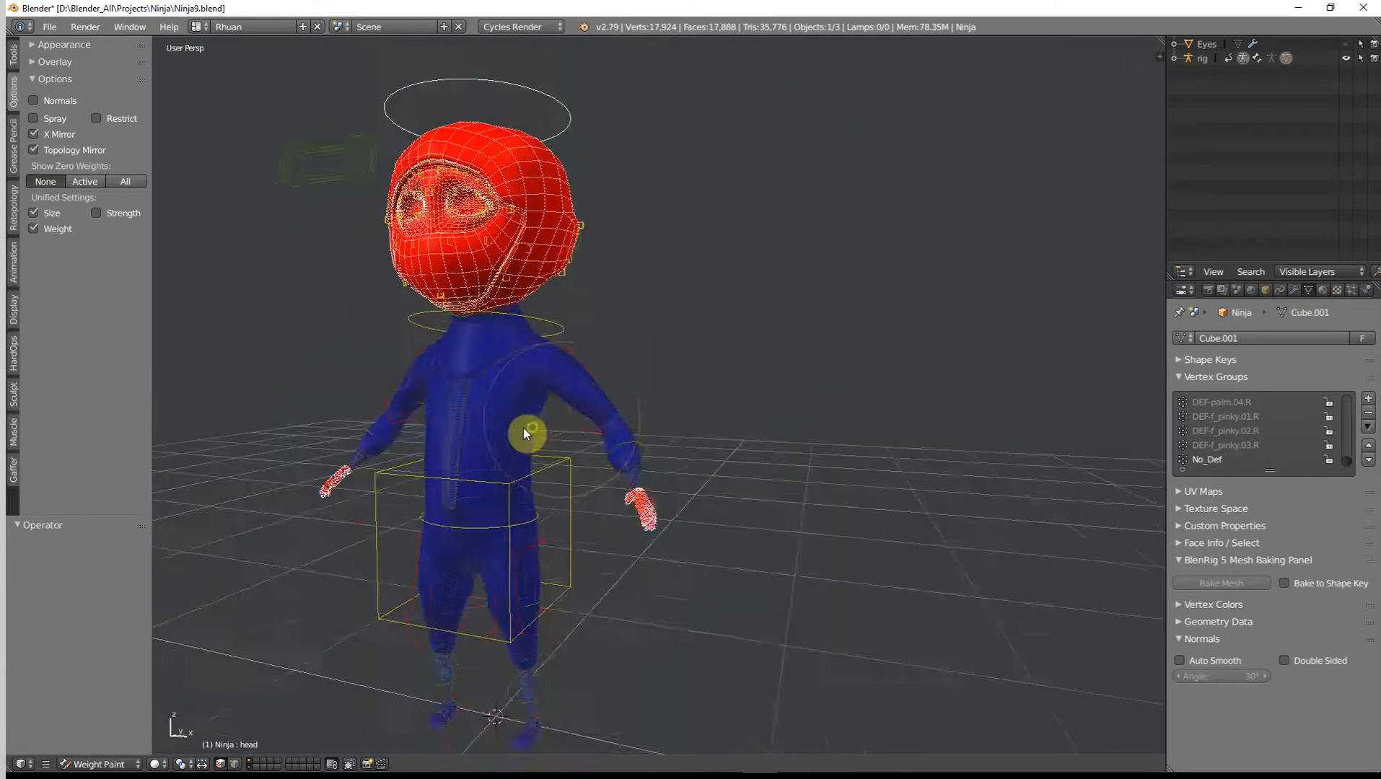
pyautogui.scroll(4, 531, 365)
pyautogui.scroll(1, 531, 366)
pyautogui.scroll(-3, 494, 241)
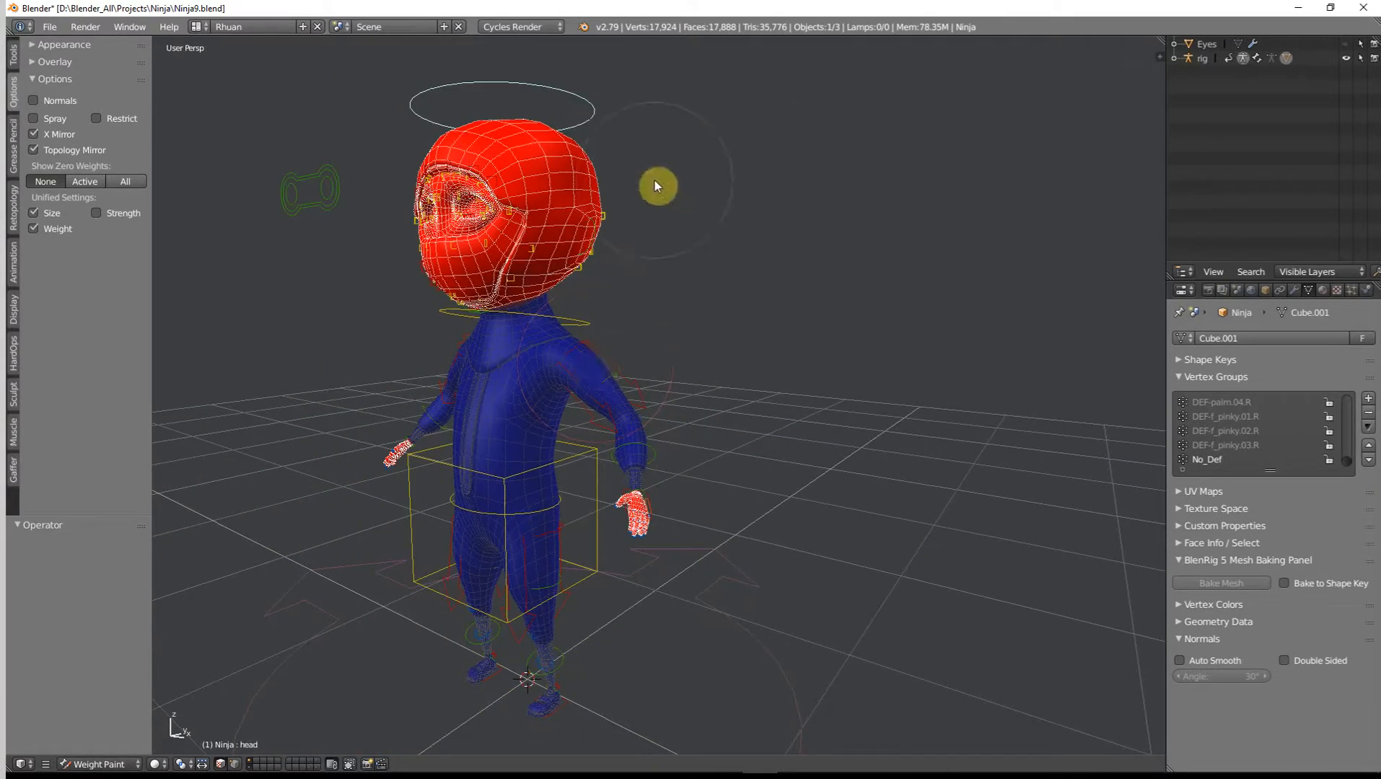
pyautogui.press('r')
pyautogui.press('r')
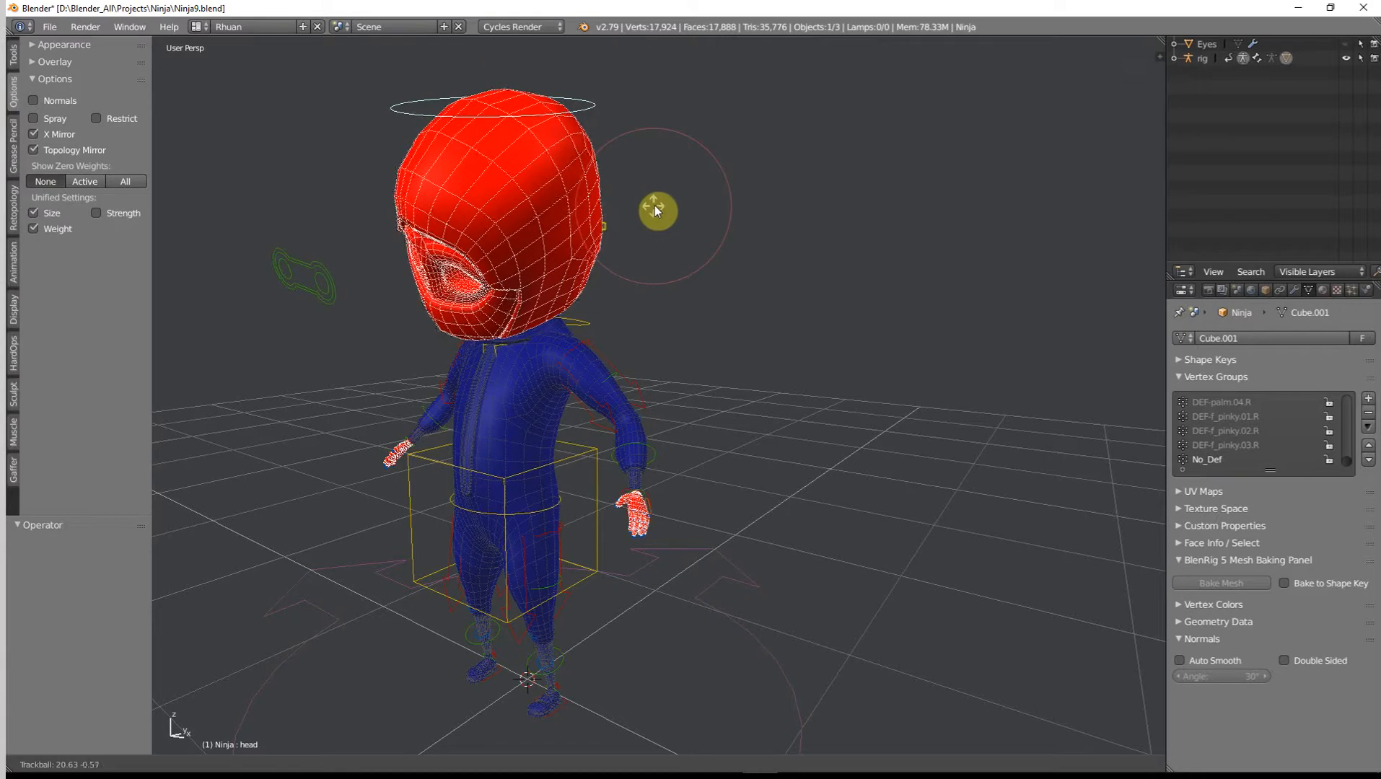
pyautogui.rightClick(655, 187)
pyautogui.press('Tab')
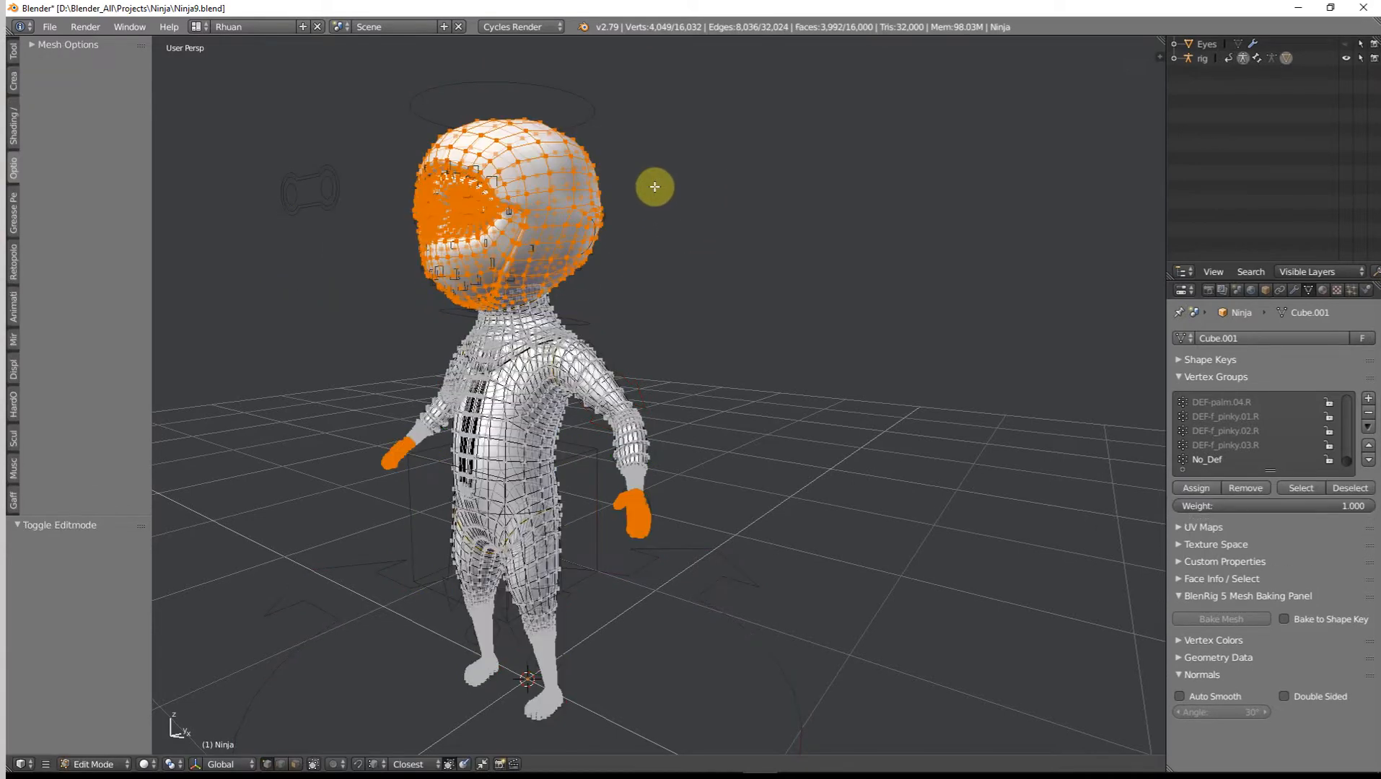
pyautogui.hotkey('ctrl', 'Tab')
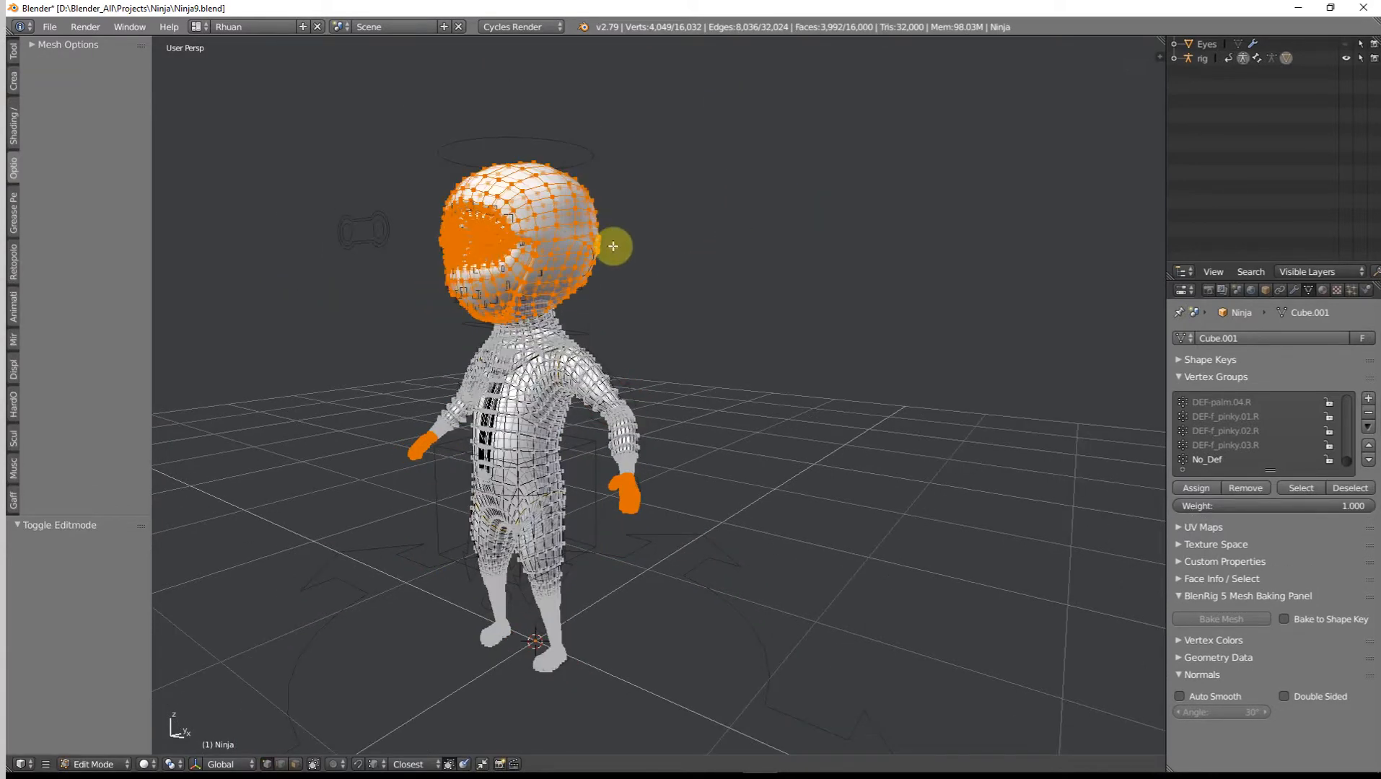
pyautogui.press('Tab')
# Return the Ninja mesh to Object Mode and set No_Def as the Armature modifier's vertex group.
pyautogui.click(108, 762)
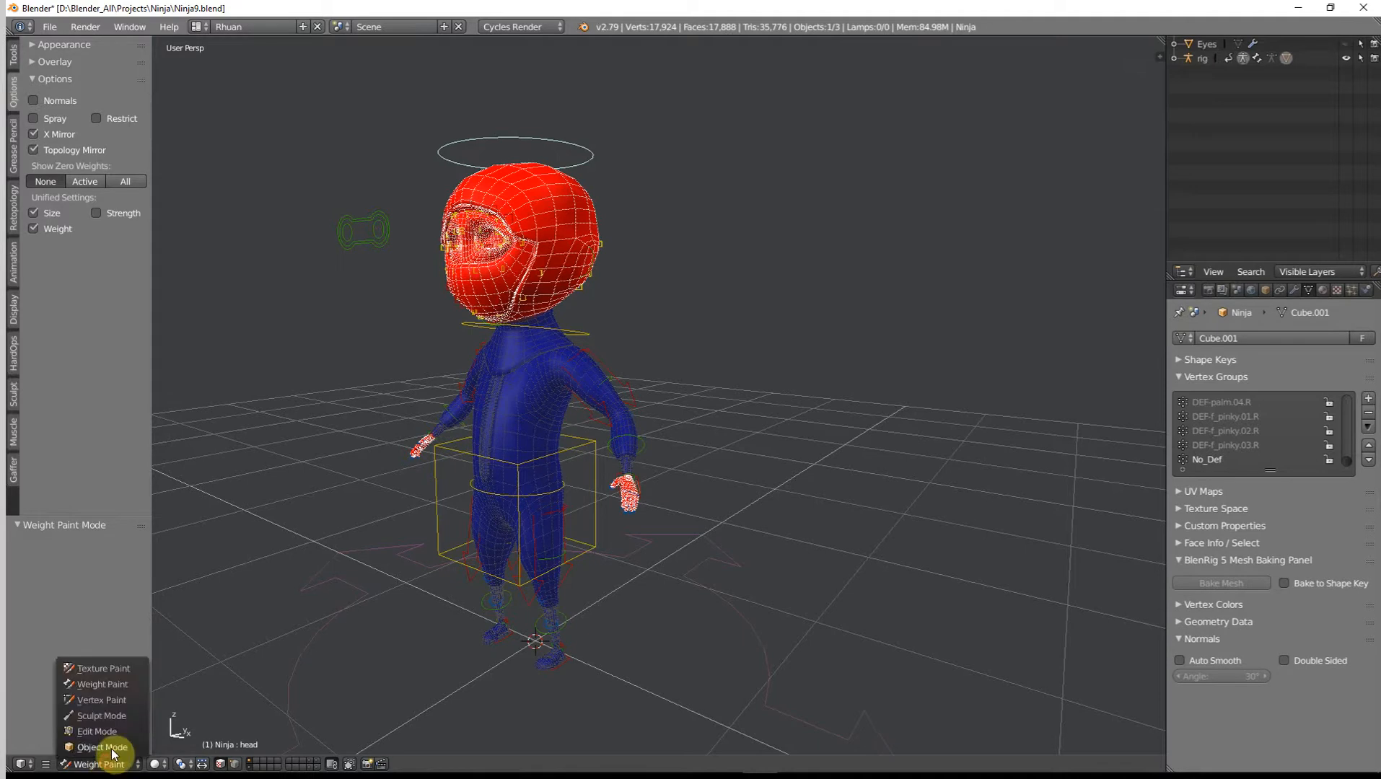
pyautogui.click(97, 750)
pyautogui.moveTo(651, 415); pyautogui.dragTo(726, 428, button='middle')
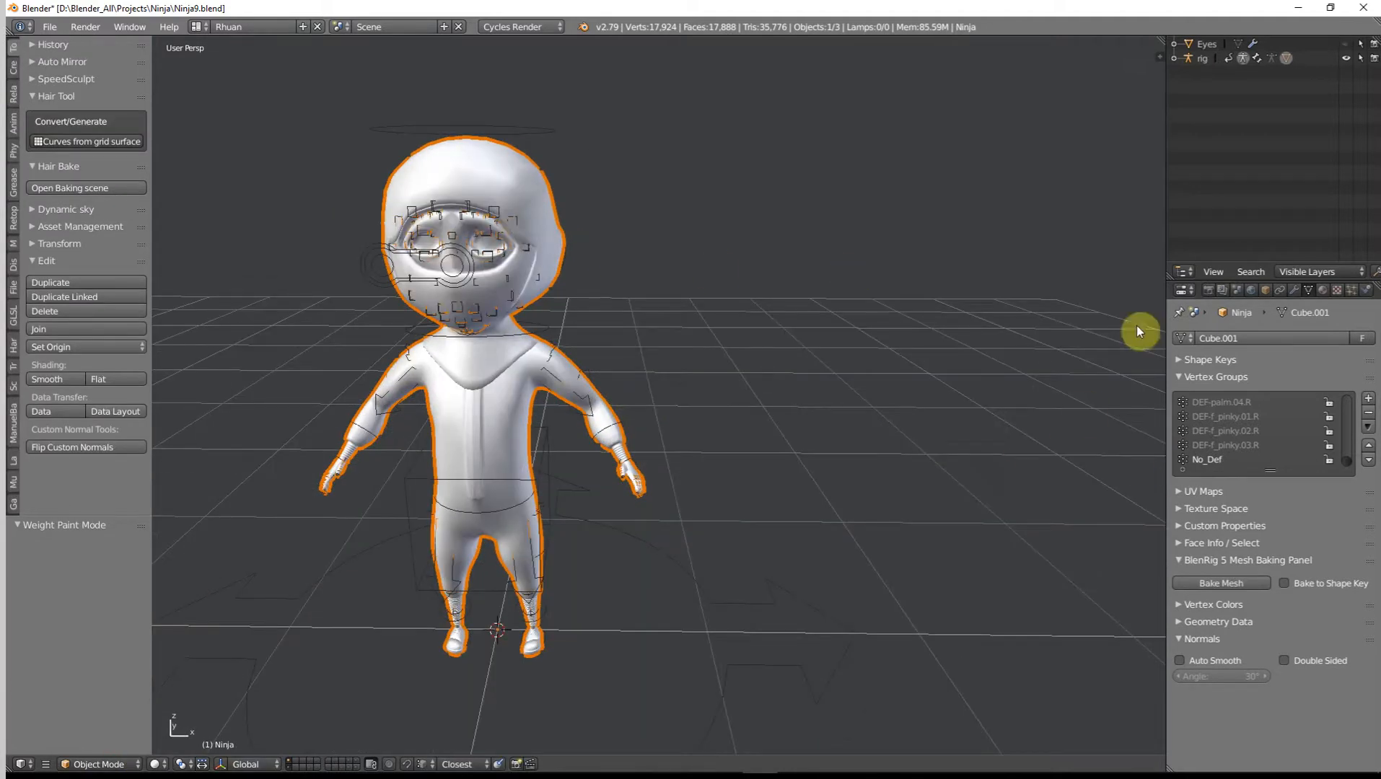
pyautogui.click(1293, 290)
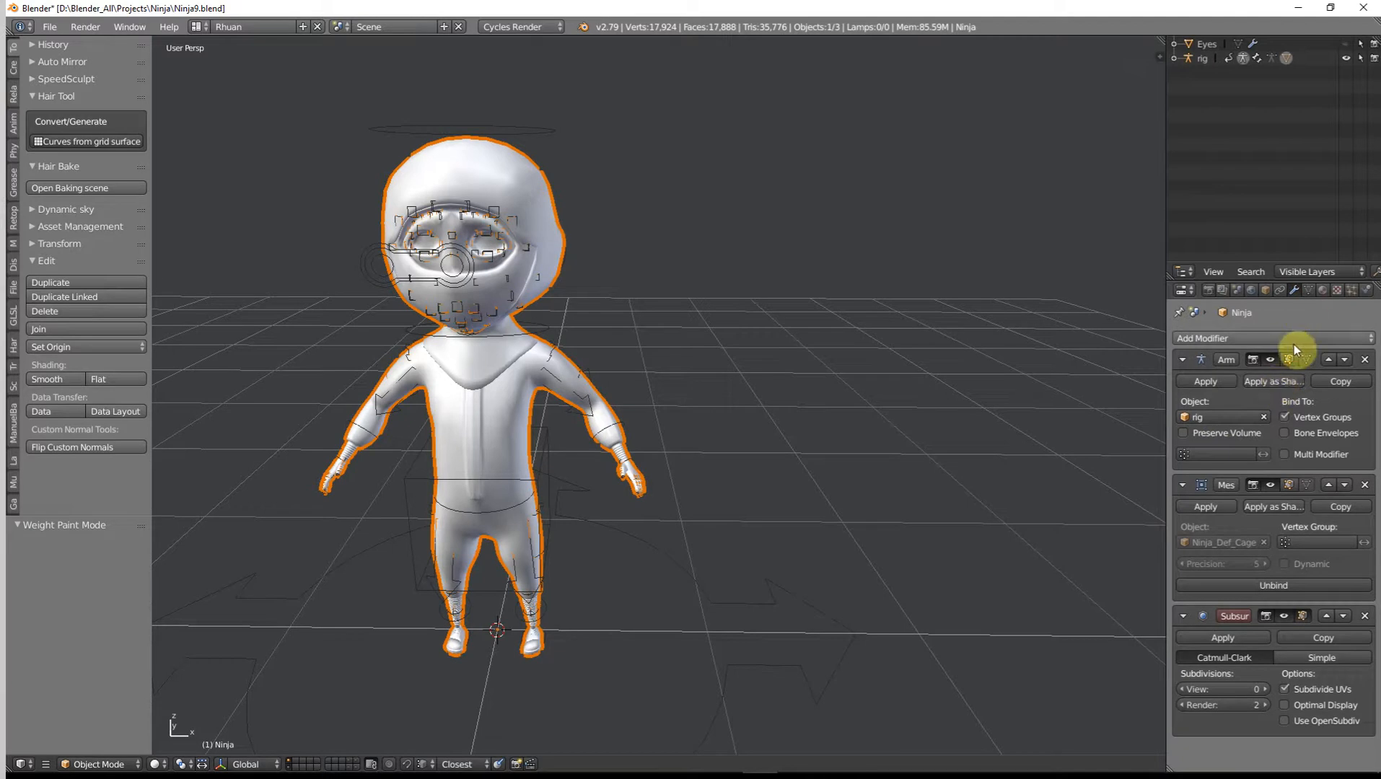
pyautogui.click(1224, 454)
pyautogui.write('n')
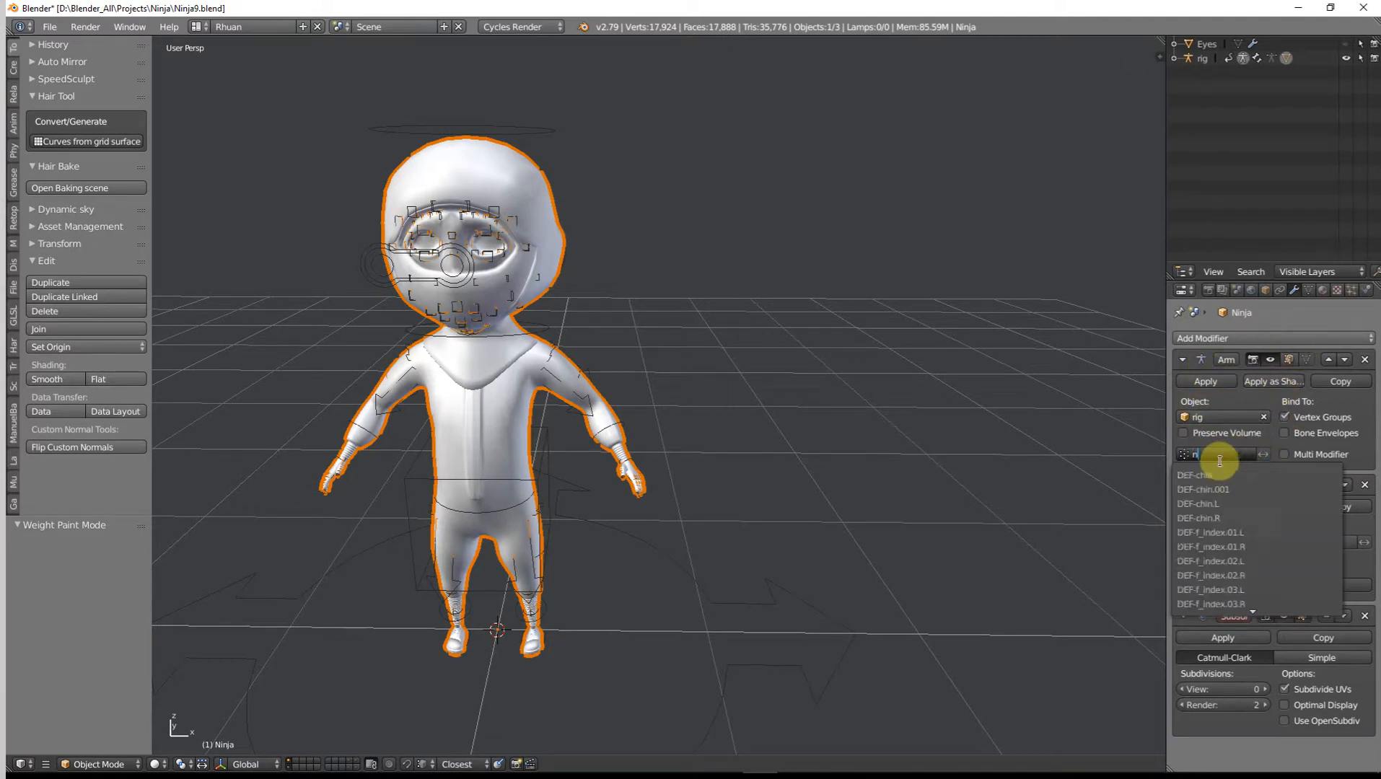
pyautogui.write('o_')
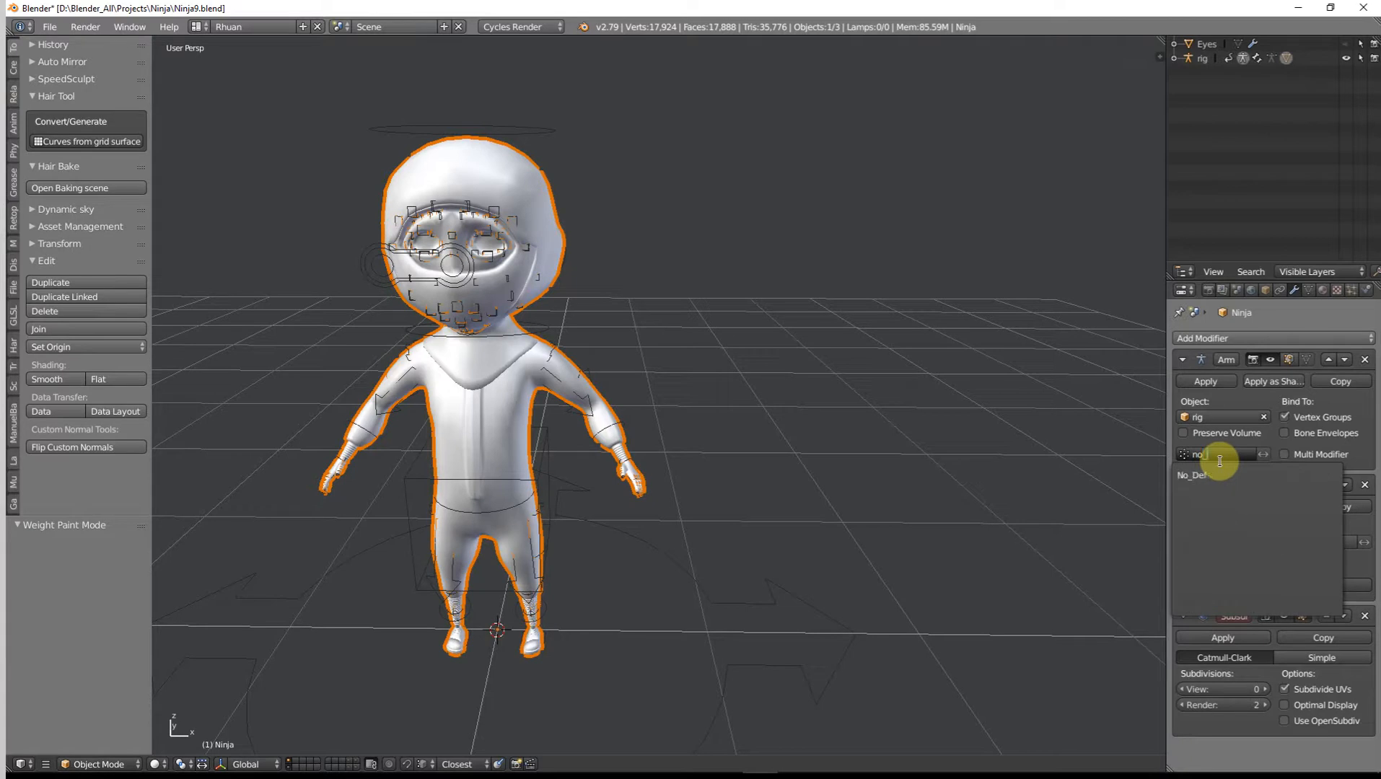
pyautogui.write('de')
pyautogui.click(1198, 475)
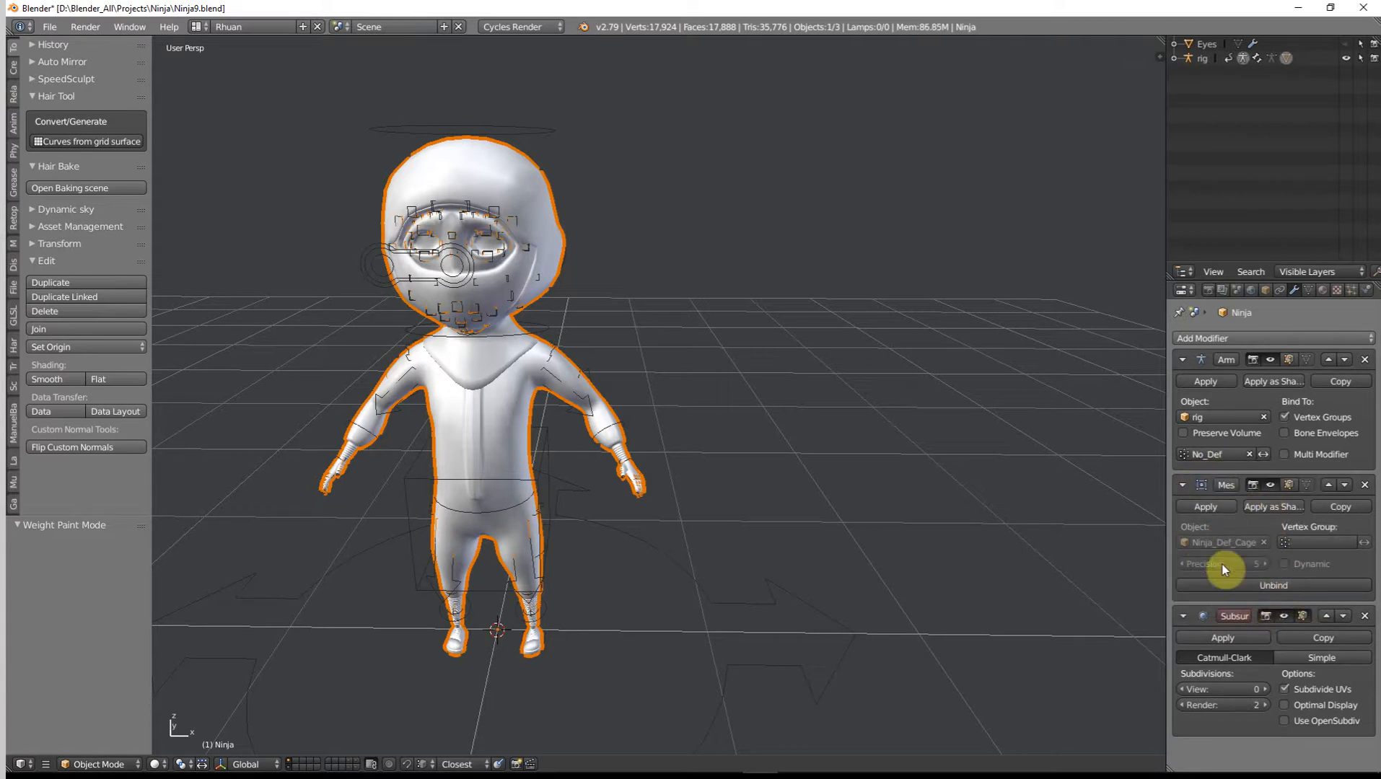
# Unbind the Mesh Deform modifier from the Ninja_Def_Cage object.
pyautogui.click(1302, 543)
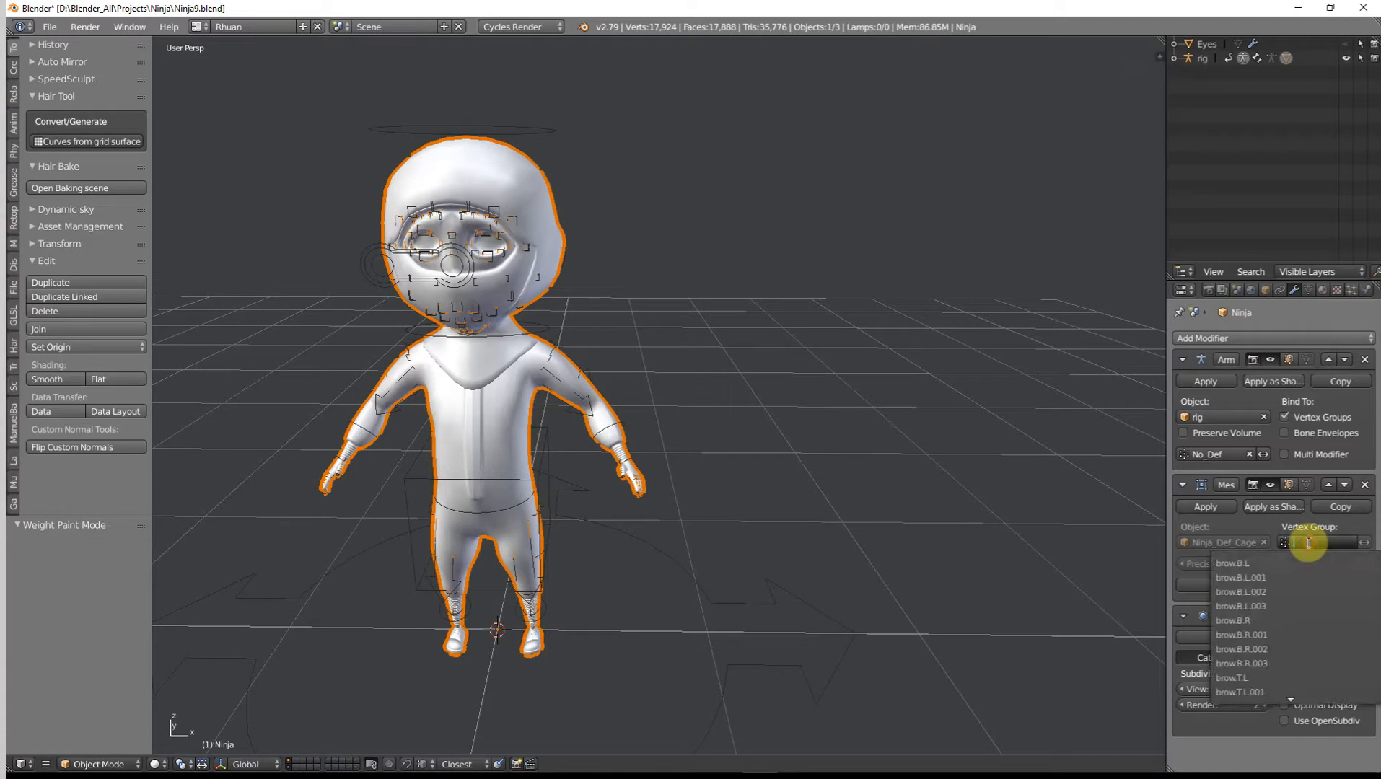
pyautogui.click(1101, 552)
pyautogui.click(1252, 584)
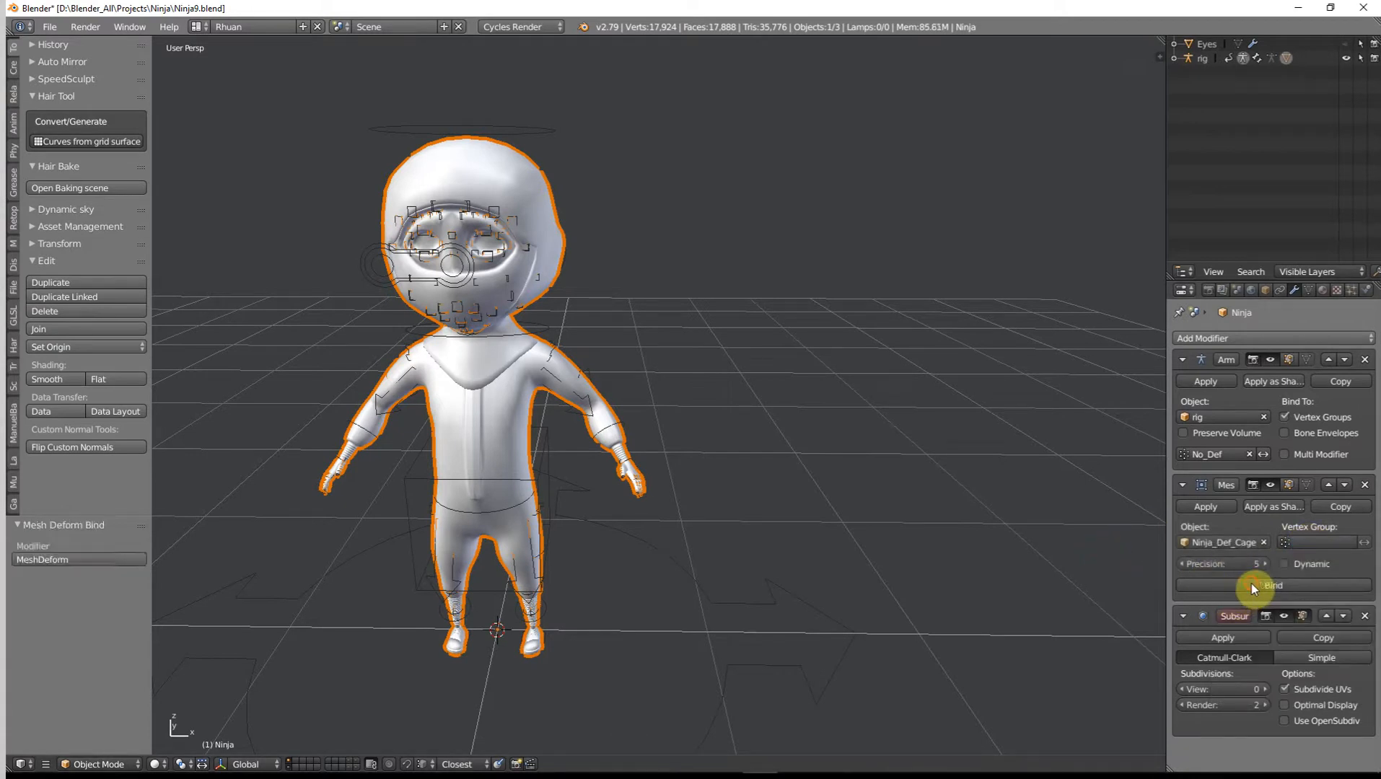
# Assign the No_Def vertex group to the Mesh Deform modifier with inverted influence, and bind the modifier to the cage again.
pyautogui.click(1314, 544)
pyautogui.write('no')
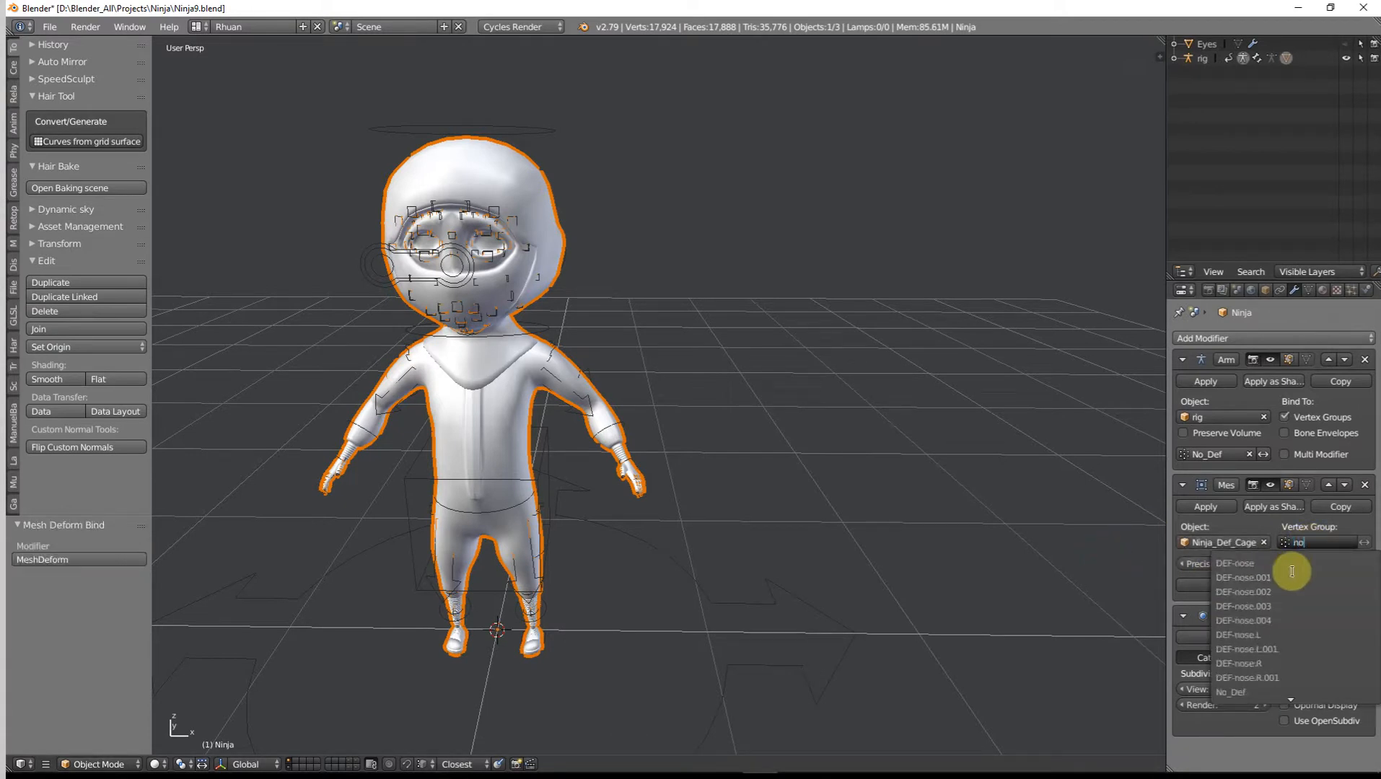
pyautogui.write('_def')
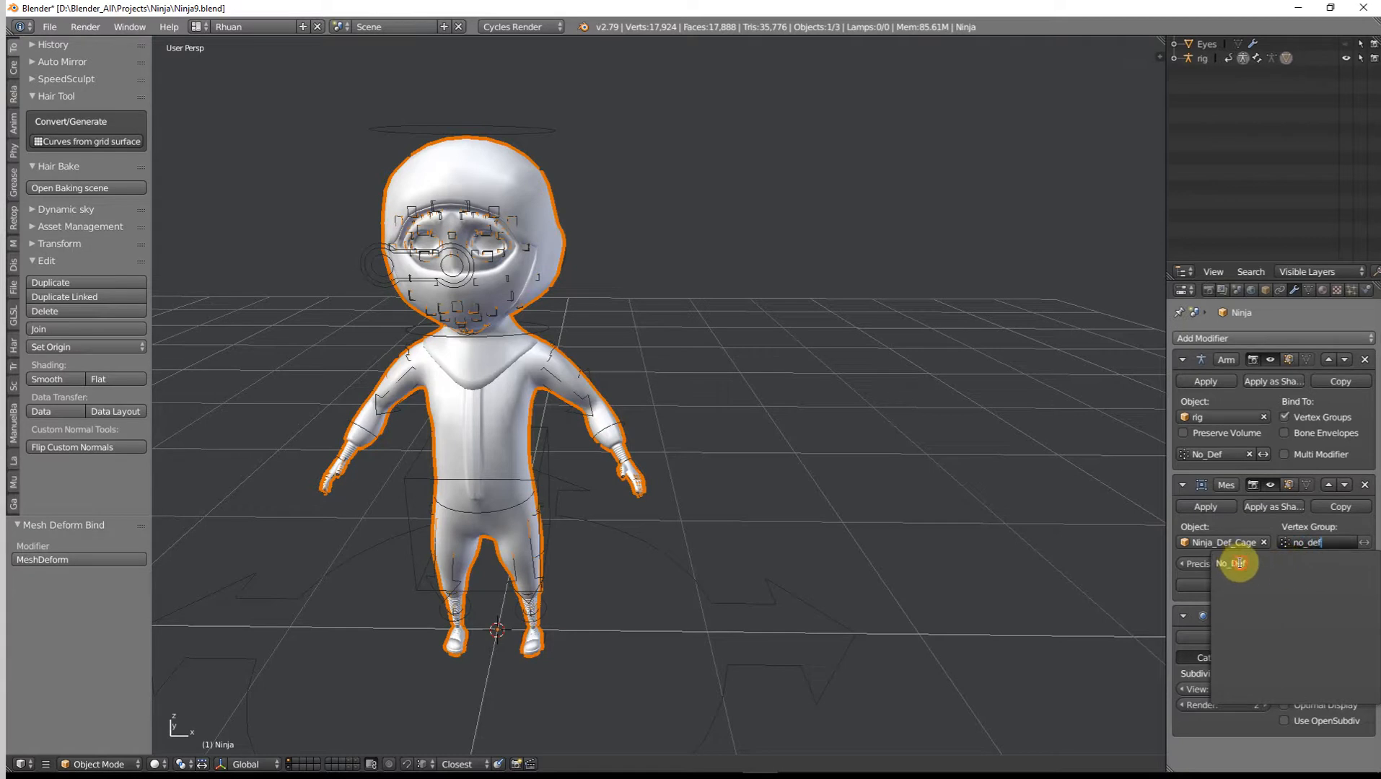
pyautogui.click(1235, 563)
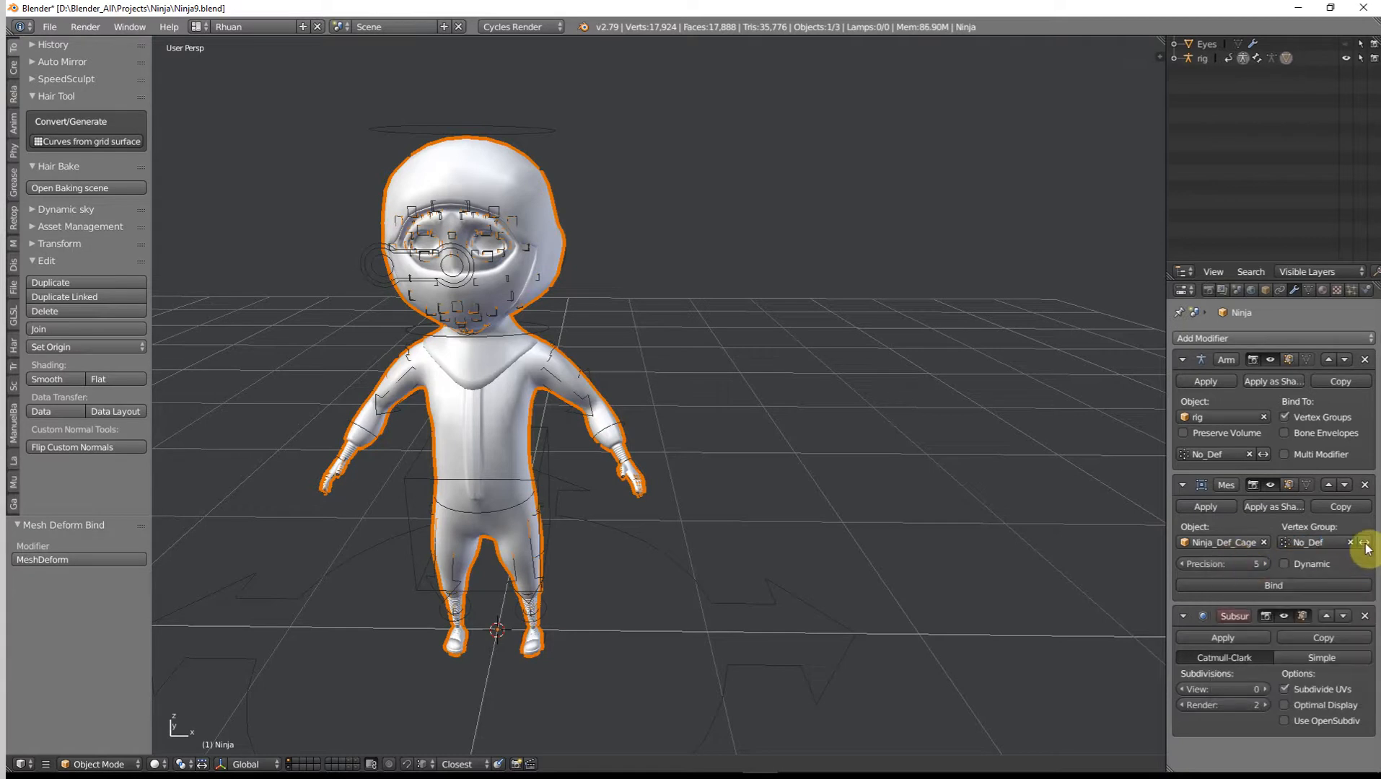
pyautogui.click(1364, 544)
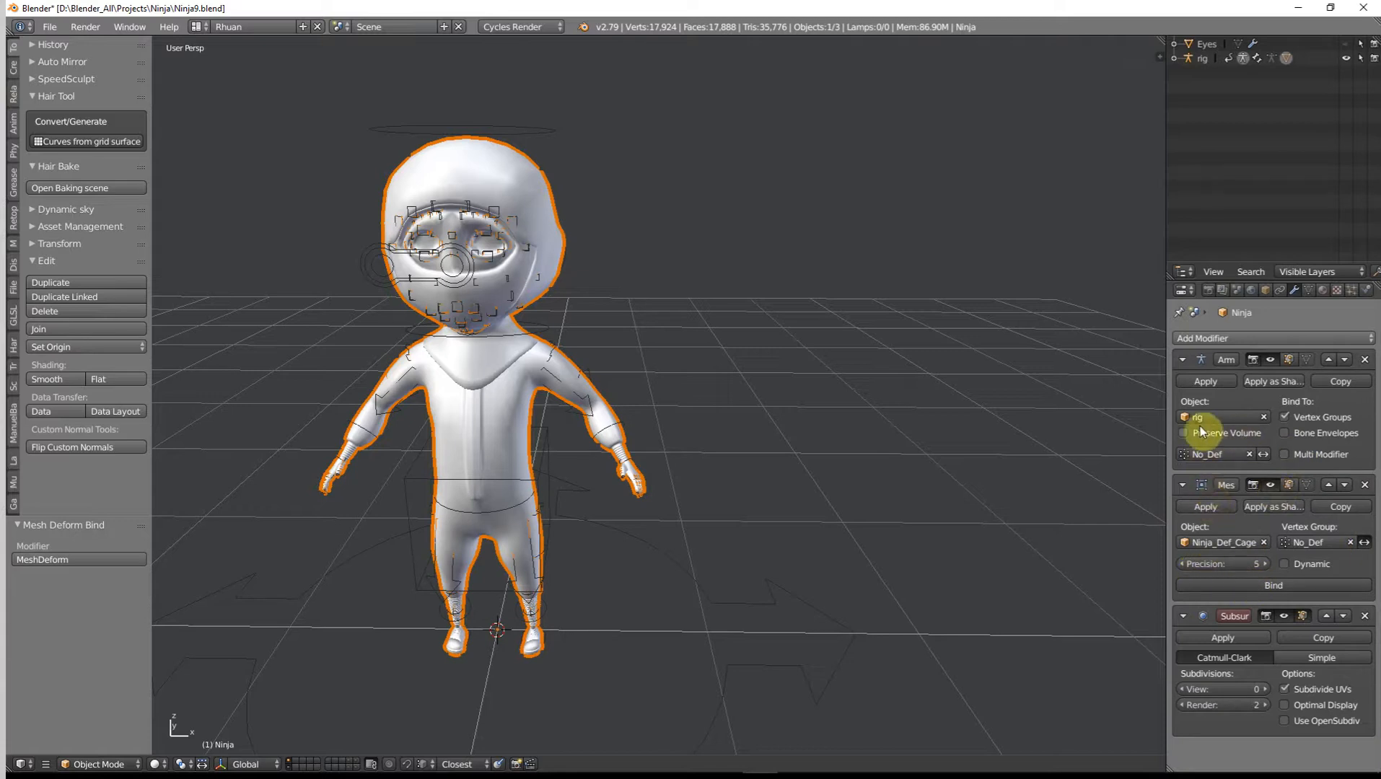
pyautogui.click(1244, 587)
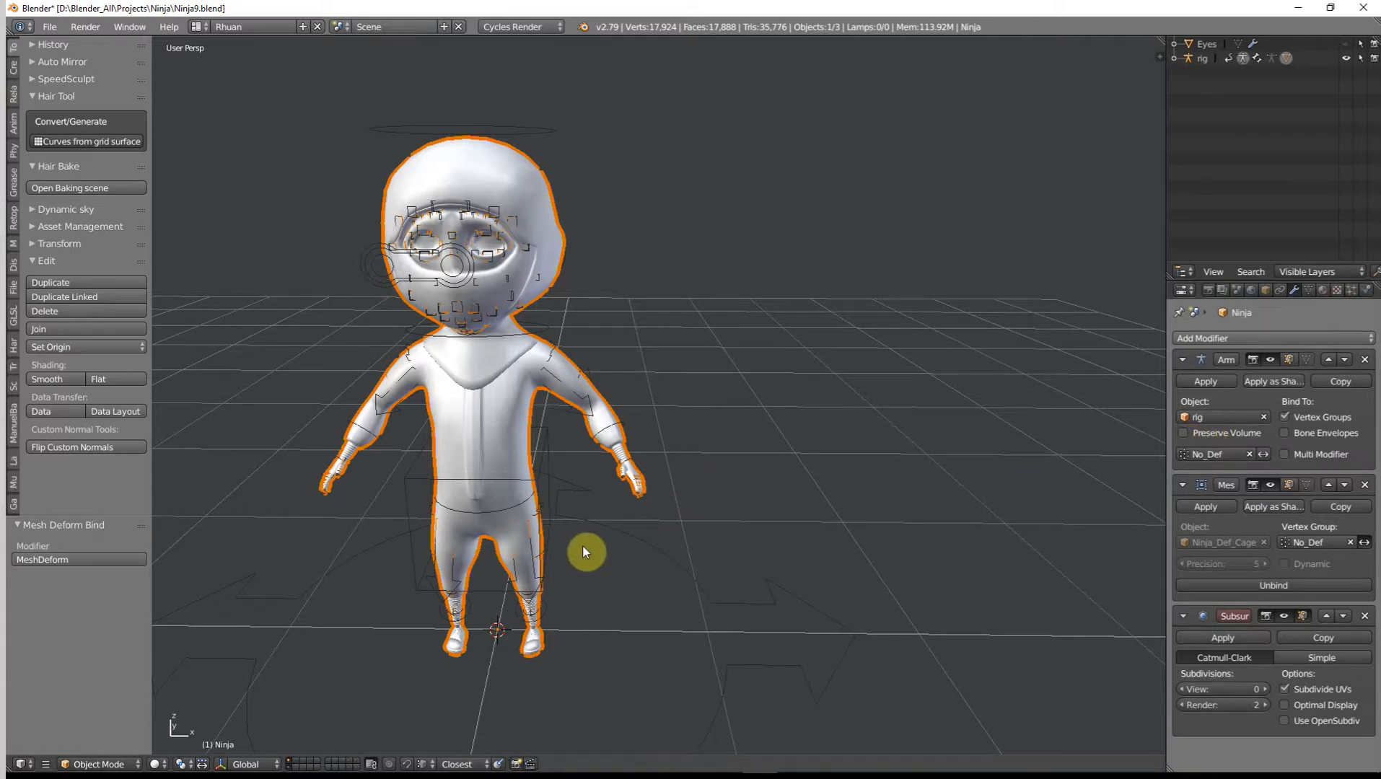
# Inspect the near hand and its fingers up close, and enable Preserve Volume on the Armature modifier.
pyautogui.scroll(5, 583, 546)
pyautogui.scroll(3, 708, 496)
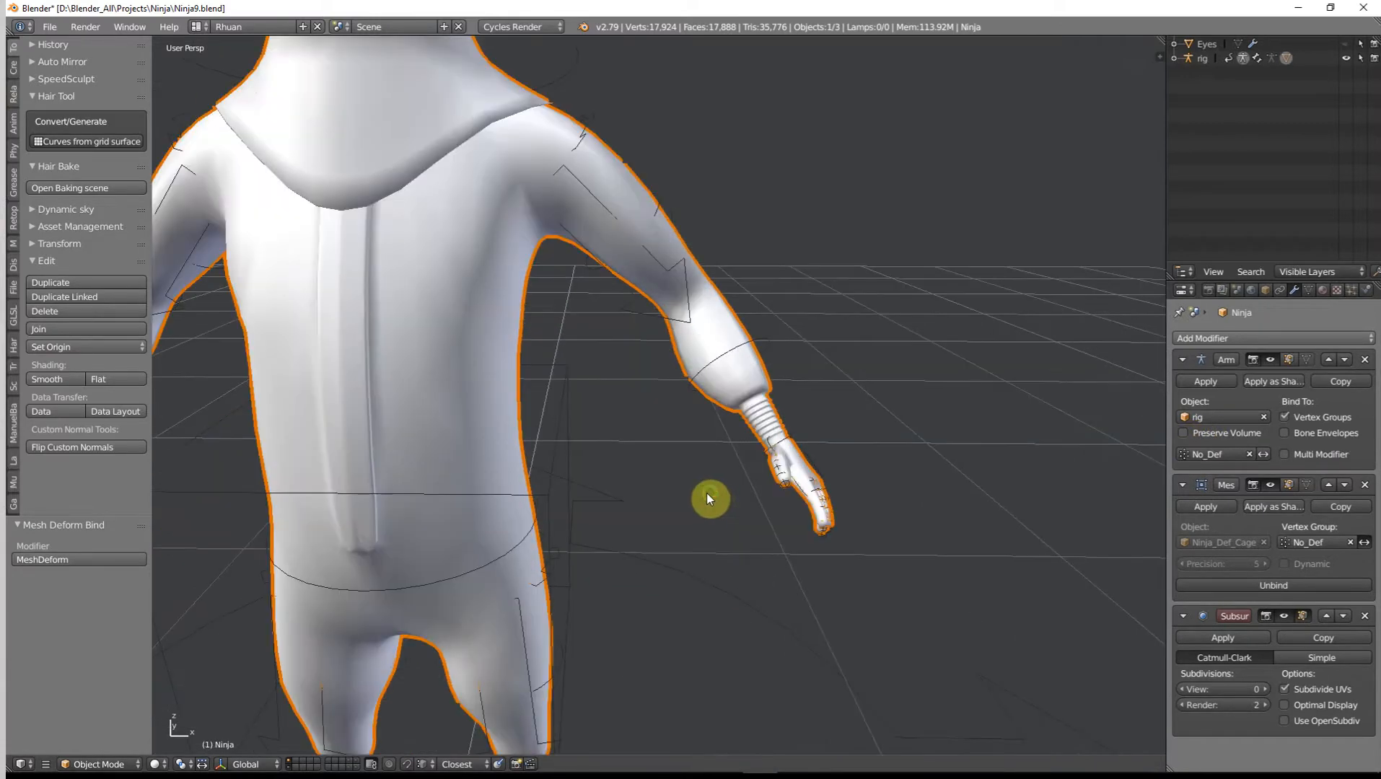
pyautogui.moveTo(709, 497); pyautogui.dragTo(654, 477, button='middle')
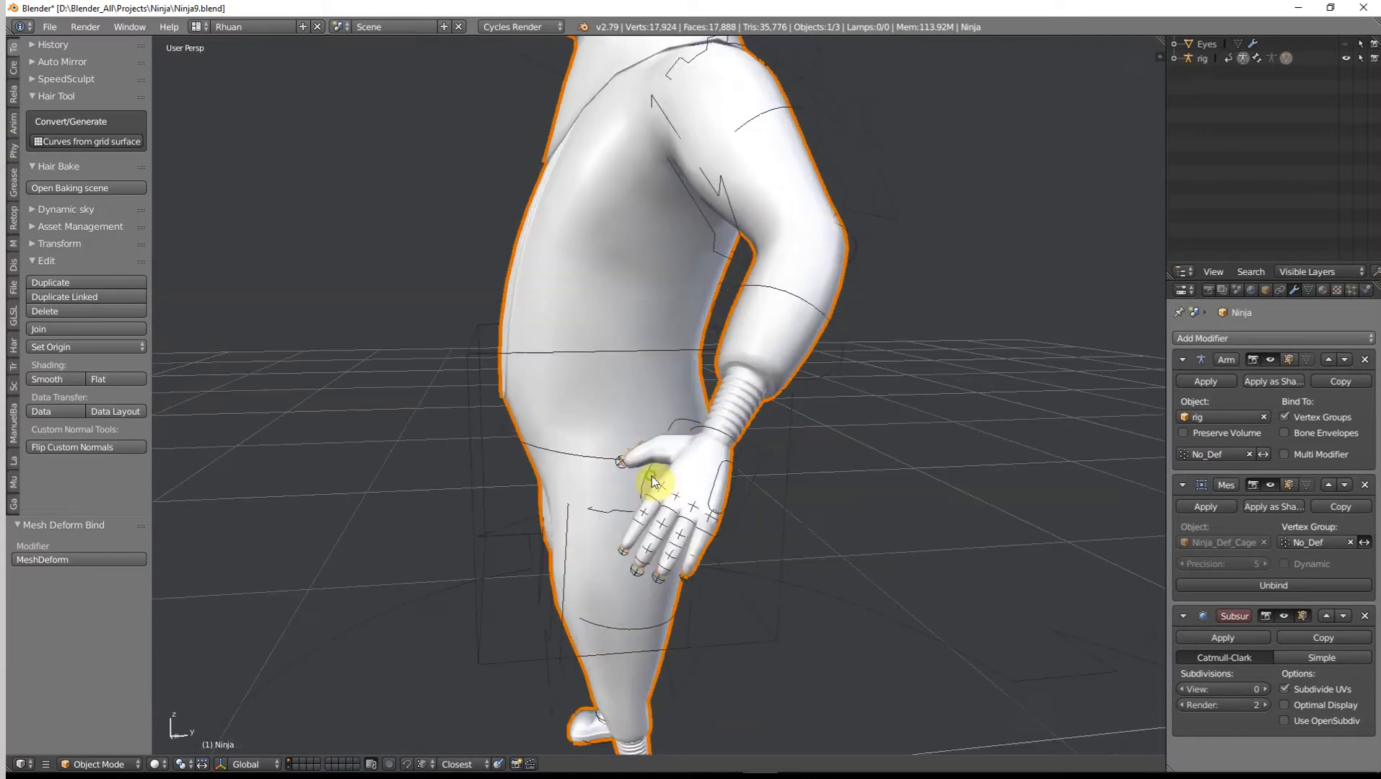
pyautogui.scroll(3, 656, 474)
pyautogui.keyDown('shift'); pyautogui.moveTo(705, 539); pyautogui.dragTo(676, 465, button='middle'); pyautogui.keyUp('shift')
pyautogui.scroll(3, 683, 459)
pyautogui.moveTo(691, 524); pyautogui.dragTo(872, 563, button='middle')
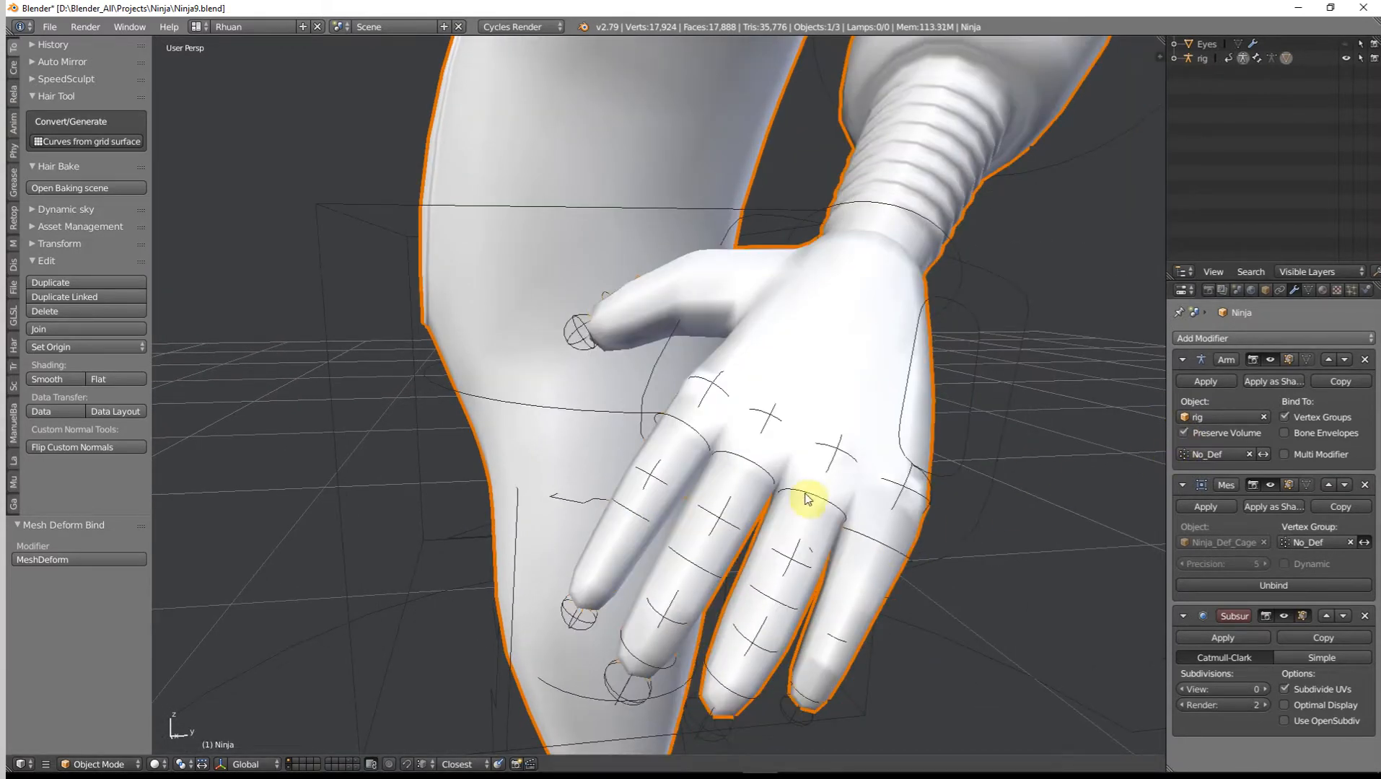
pyautogui.moveTo(677, 489); pyautogui.dragTo(786, 499, button='middle')
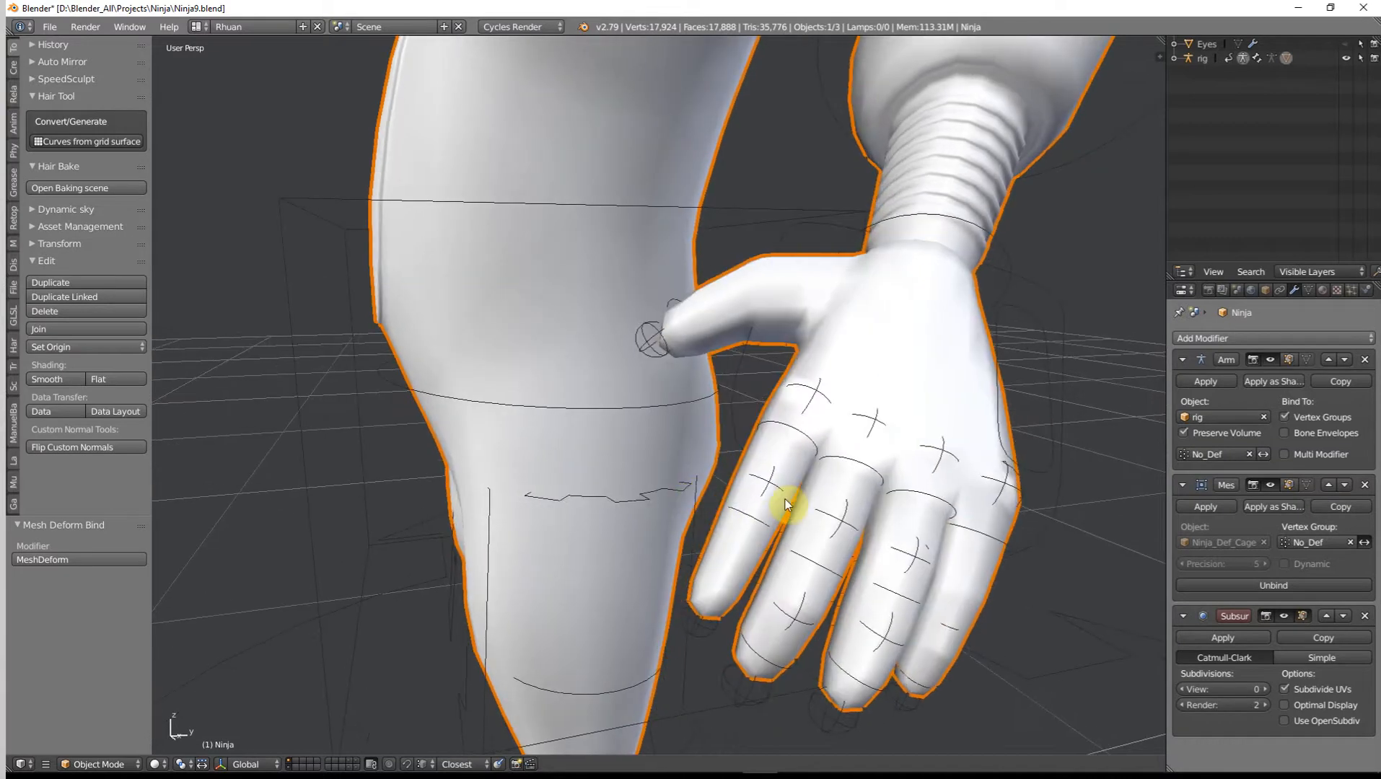
# Select the rig's head bone, test the new binding with a free rotation of the head, and cancel it.
pyautogui.scroll(-8, 821, 525)
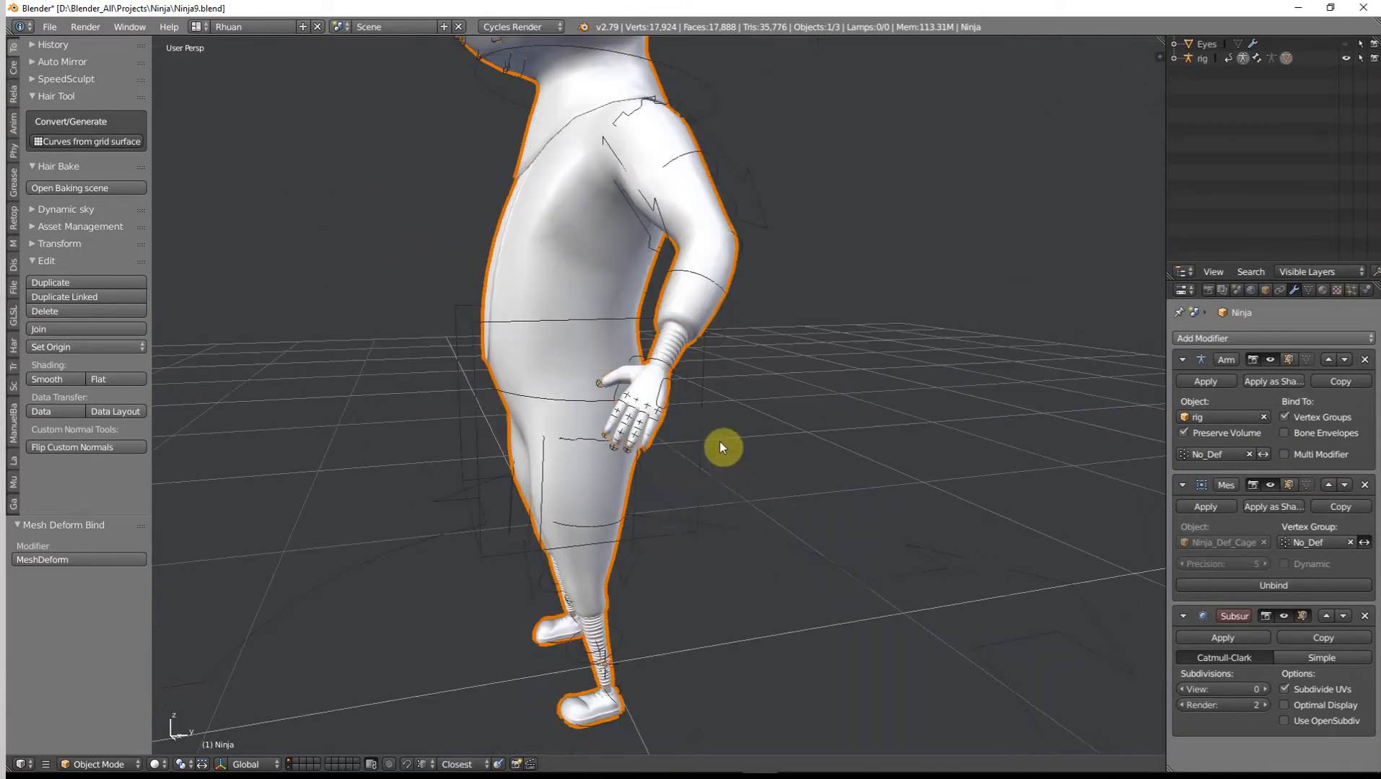
pyautogui.moveTo(720, 446); pyautogui.dragTo(809, 412, button='middle')
pyautogui.scroll(-3, 808, 409)
pyautogui.keyDown('shift'); pyautogui.moveTo(808, 359); pyautogui.dragTo(797, 546, button='middle'); pyautogui.keyUp('shift')
pyautogui.scroll(-2, 761, 466)
pyautogui.scroll(2, 774, 518)
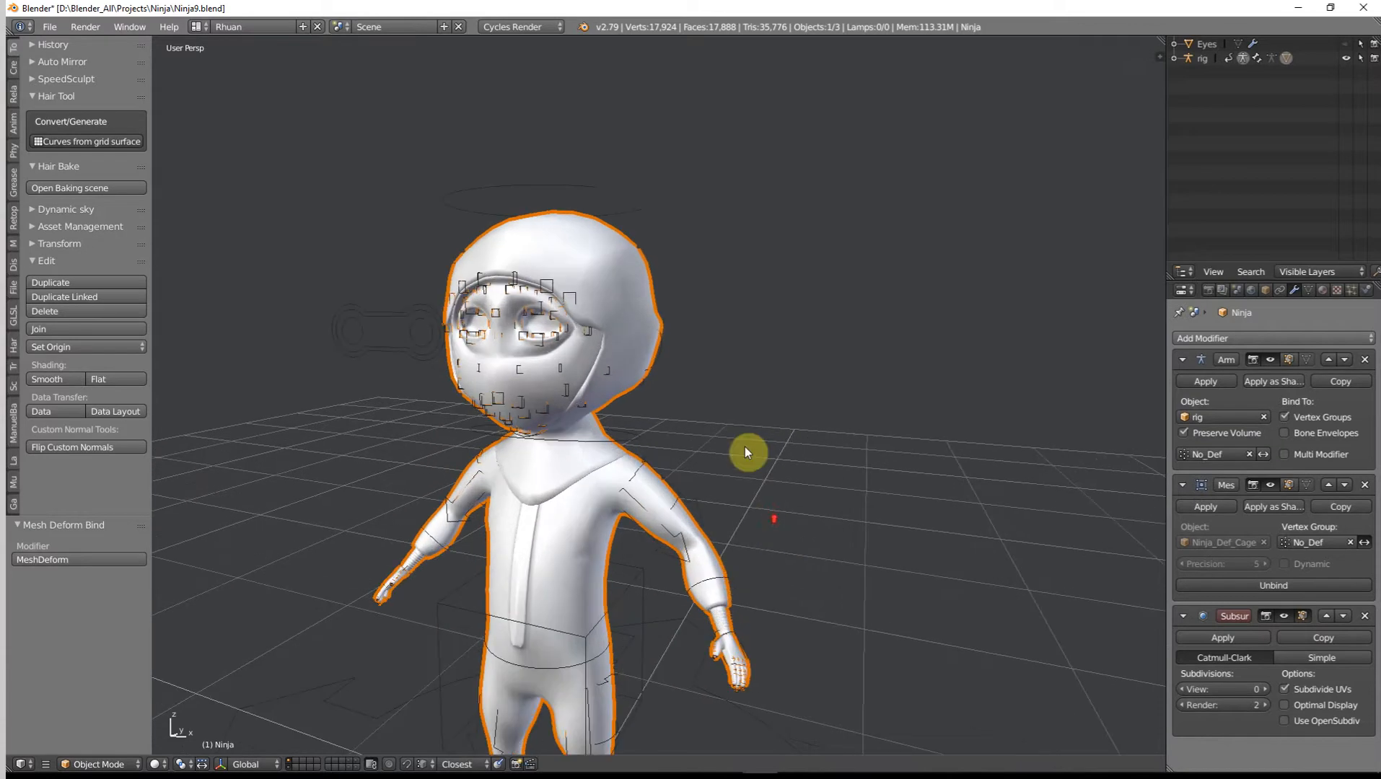
pyautogui.rightClick(627, 190)
pyautogui.scroll(-2, 729, 316)
pyautogui.moveTo(741, 313); pyautogui.dragTo(744, 316, button='middle')
pyautogui.press('r')
pyautogui.press('r')
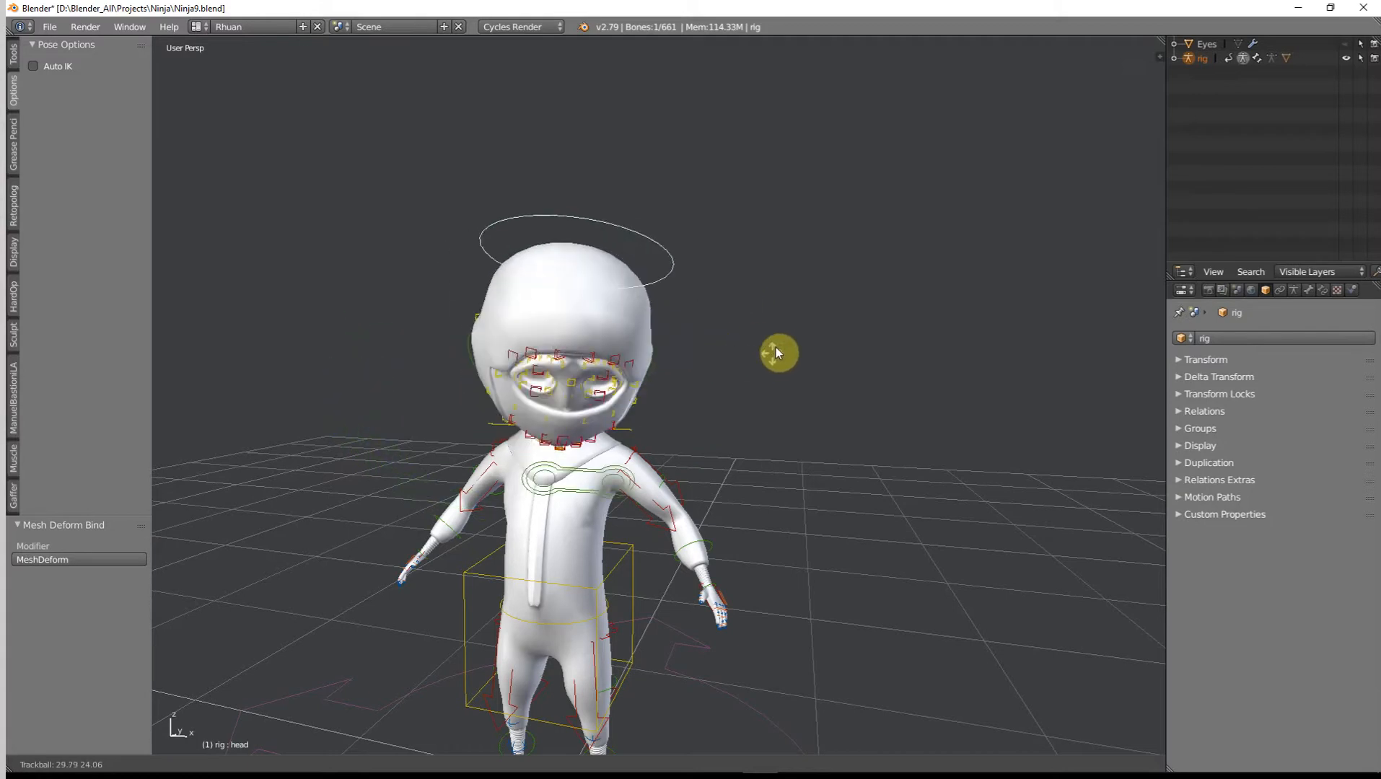
pyautogui.rightClick(724, 349)
# Select the shoulder.L bone, test the shoulder deformation by moving it, and cancel the move.
pyautogui.scroll(2, 625, 473)
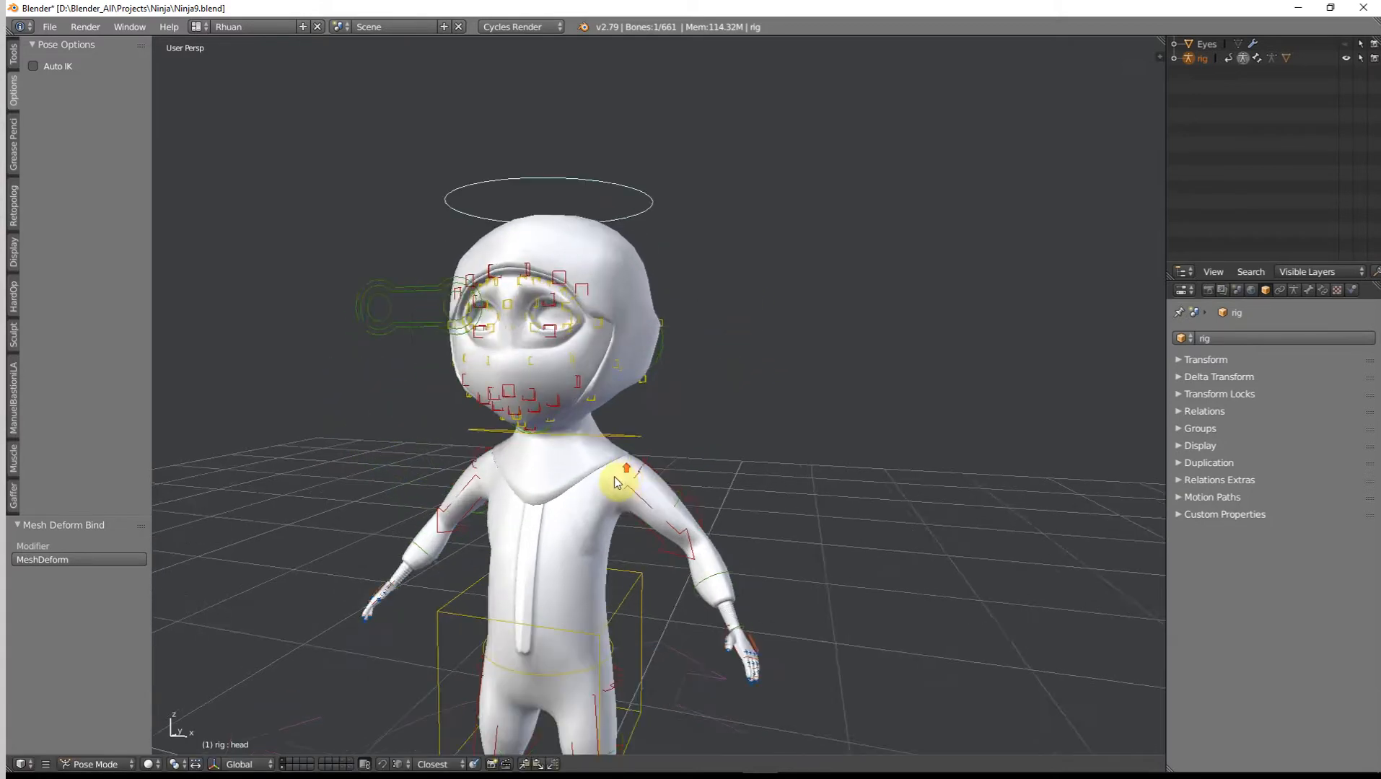
pyautogui.press('z')
pyautogui.rightClick(604, 460)
pyautogui.press('z')
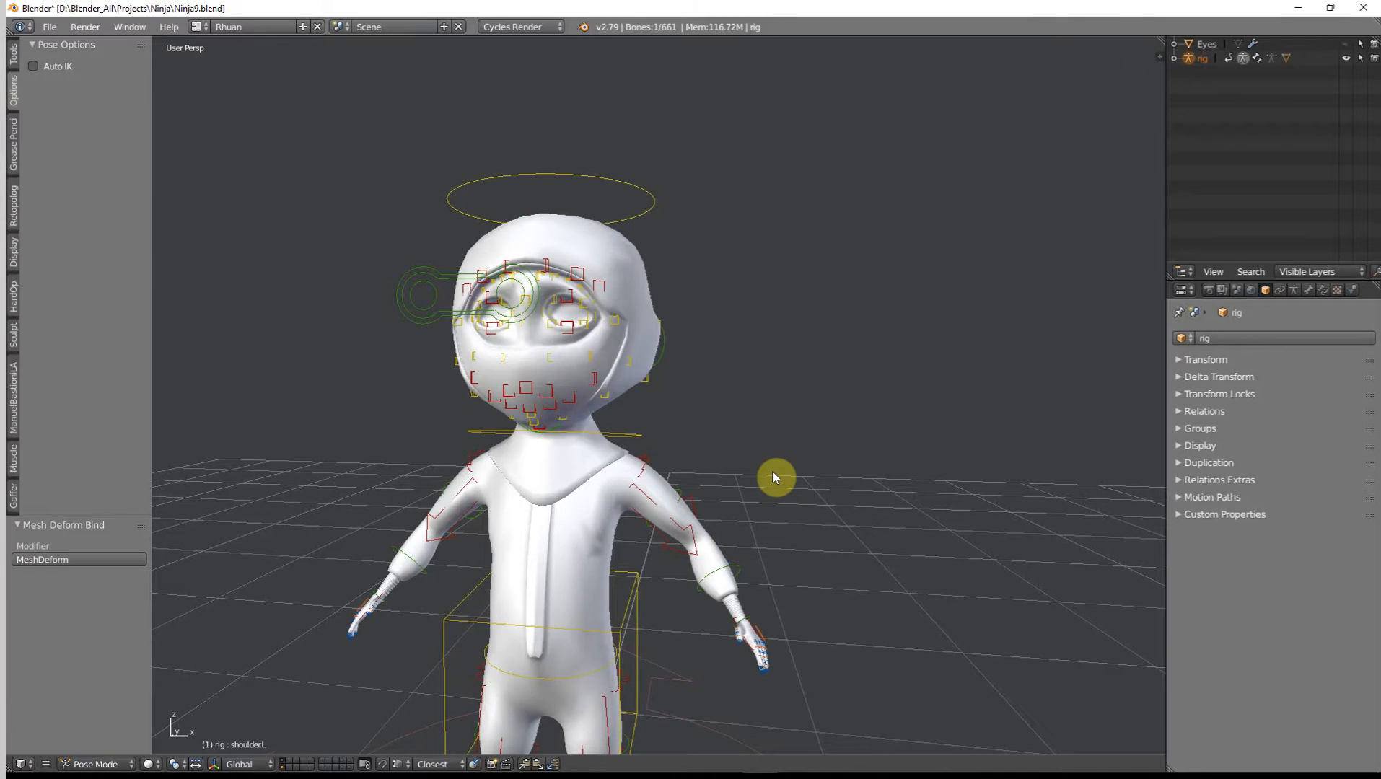
pyautogui.press('g')
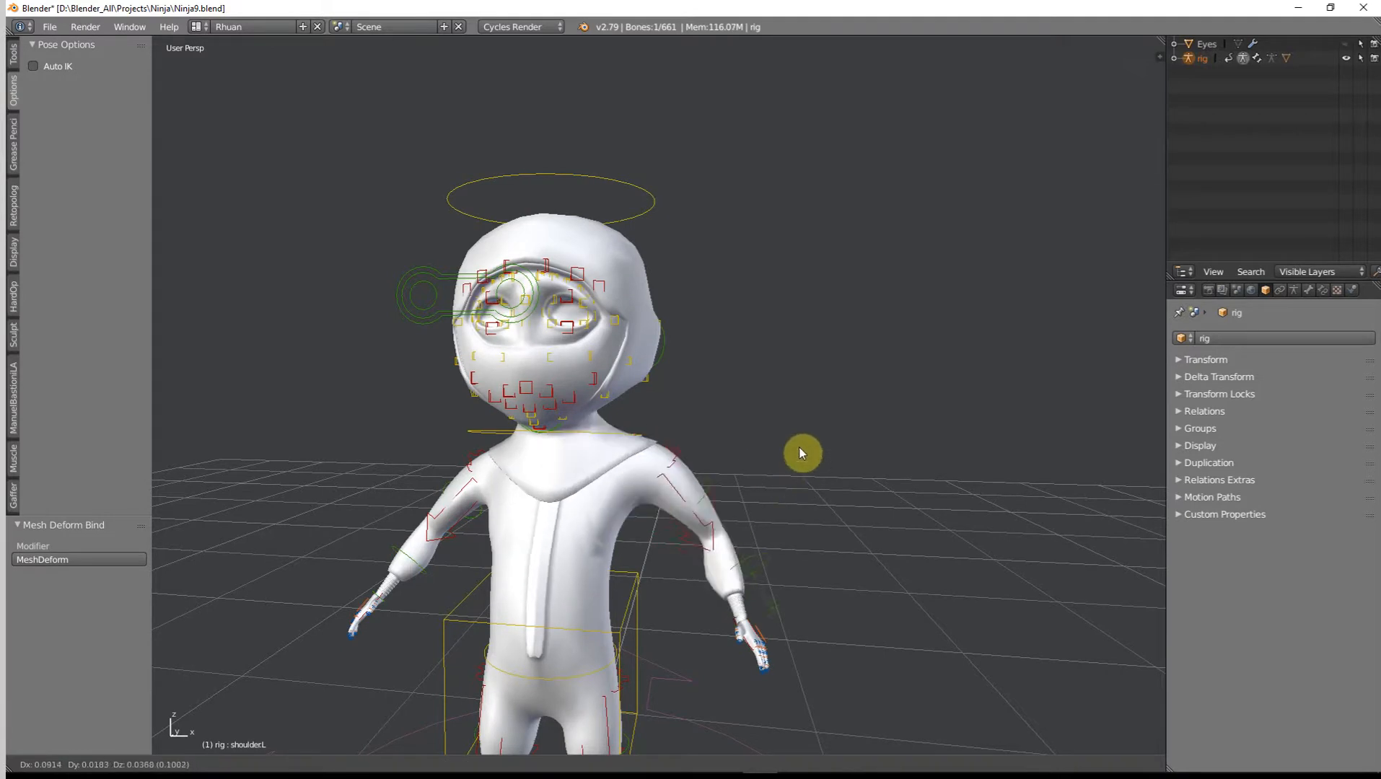
pyautogui.rightClick(791, 465)
# Select the hand_ik.L bone, test the arm deformation by moving it upward, and cancel the move.
pyautogui.keyDown('shift'); pyautogui.moveTo(829, 598); pyautogui.dragTo(755, 430, button='middle'); pyautogui.keyUp('shift')
pyautogui.scroll(2, 753, 430)
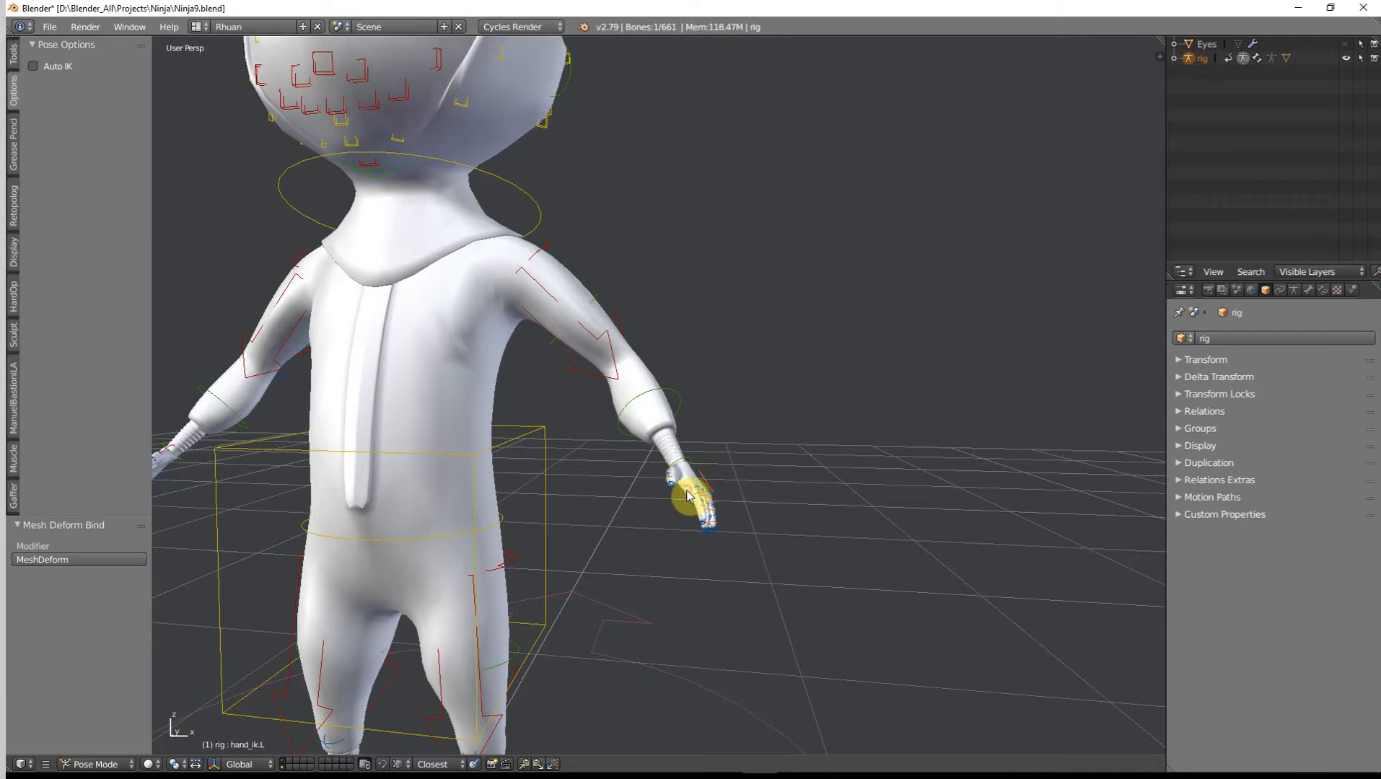
pyautogui.press('g')
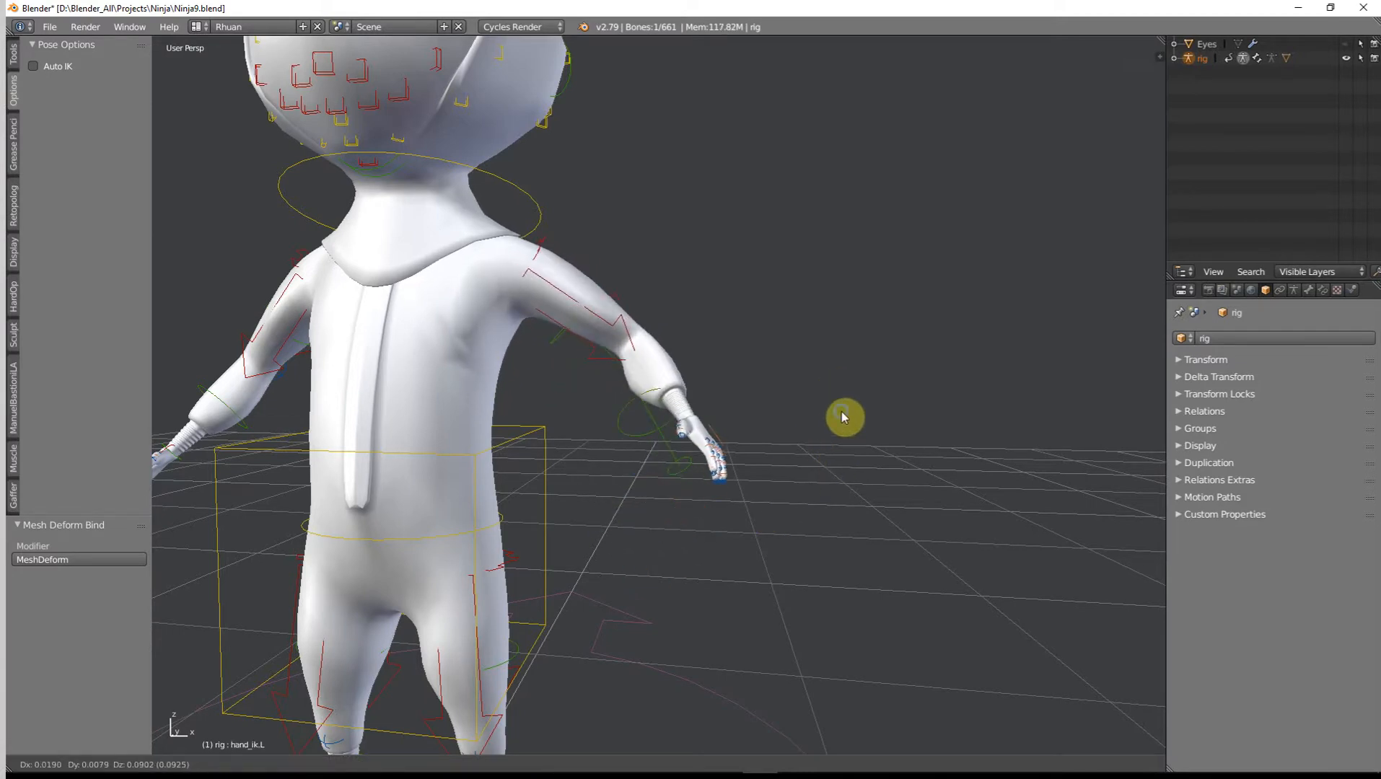
pyautogui.rightClick(841, 411)
# Rotate the hand_ik.L bone by about 34.2° and examine the wrist up close.
pyautogui.scroll(3, 843, 577)
pyautogui.scroll(-3, 919, 576)
pyautogui.press('r')
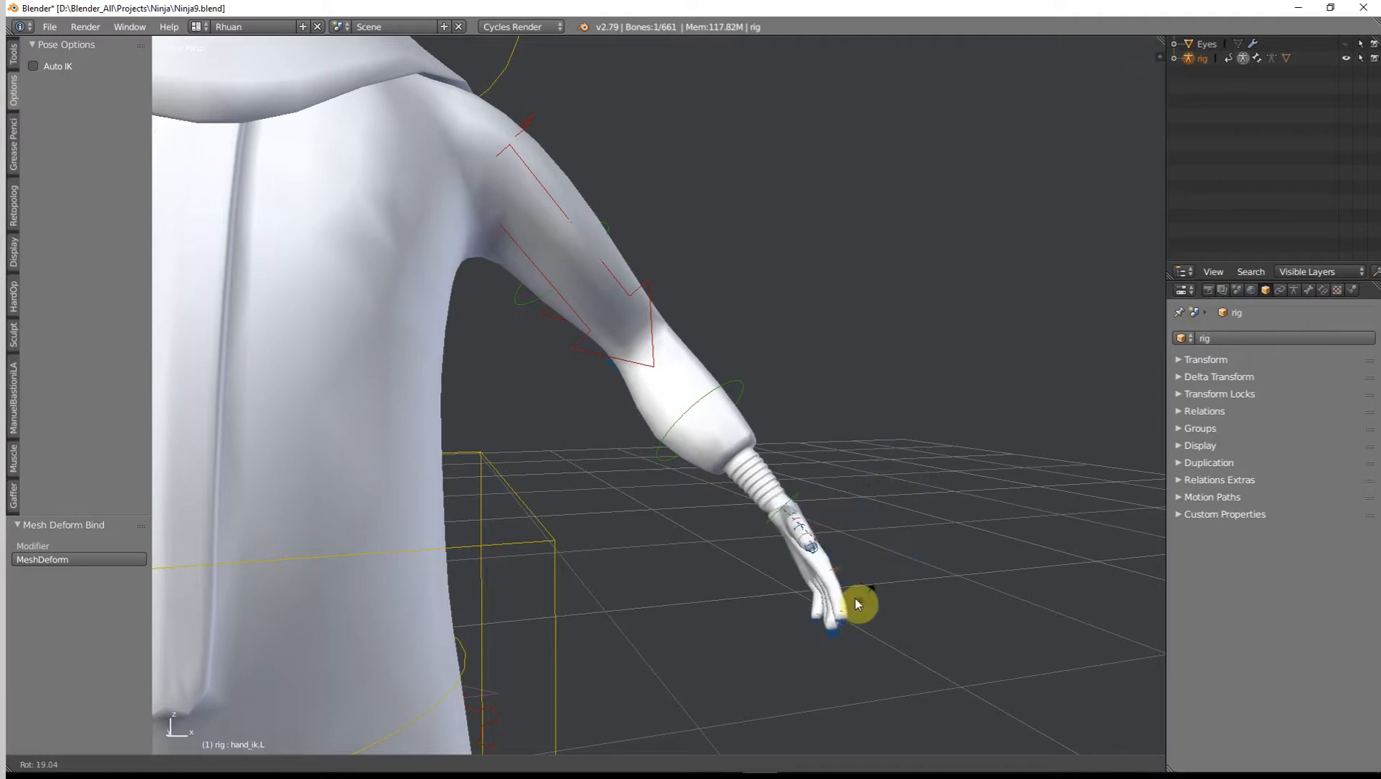
pyautogui.click(842, 609)
pyautogui.keyDown('shift'); pyautogui.moveTo(766, 497); pyautogui.dragTo(711, 431, button='middle'); pyautogui.keyUp('shift')
pyautogui.scroll(5, 711, 431)
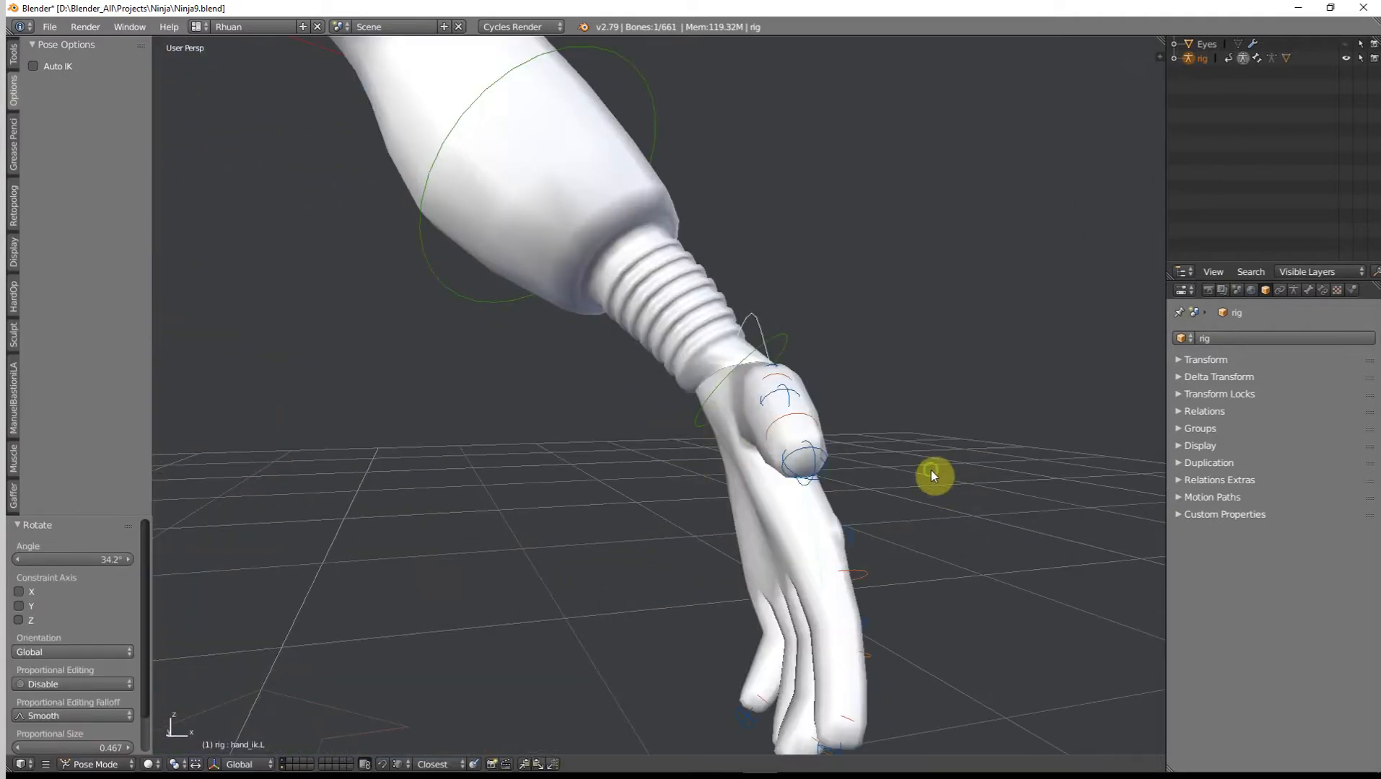
# Rotate the hand_ik.L bone by about another 7.55°, check the wrist joint, and undo this extra rotation.
pyautogui.moveTo(932, 474); pyautogui.dragTo(922, 507, button='middle')
pyautogui.press('r')
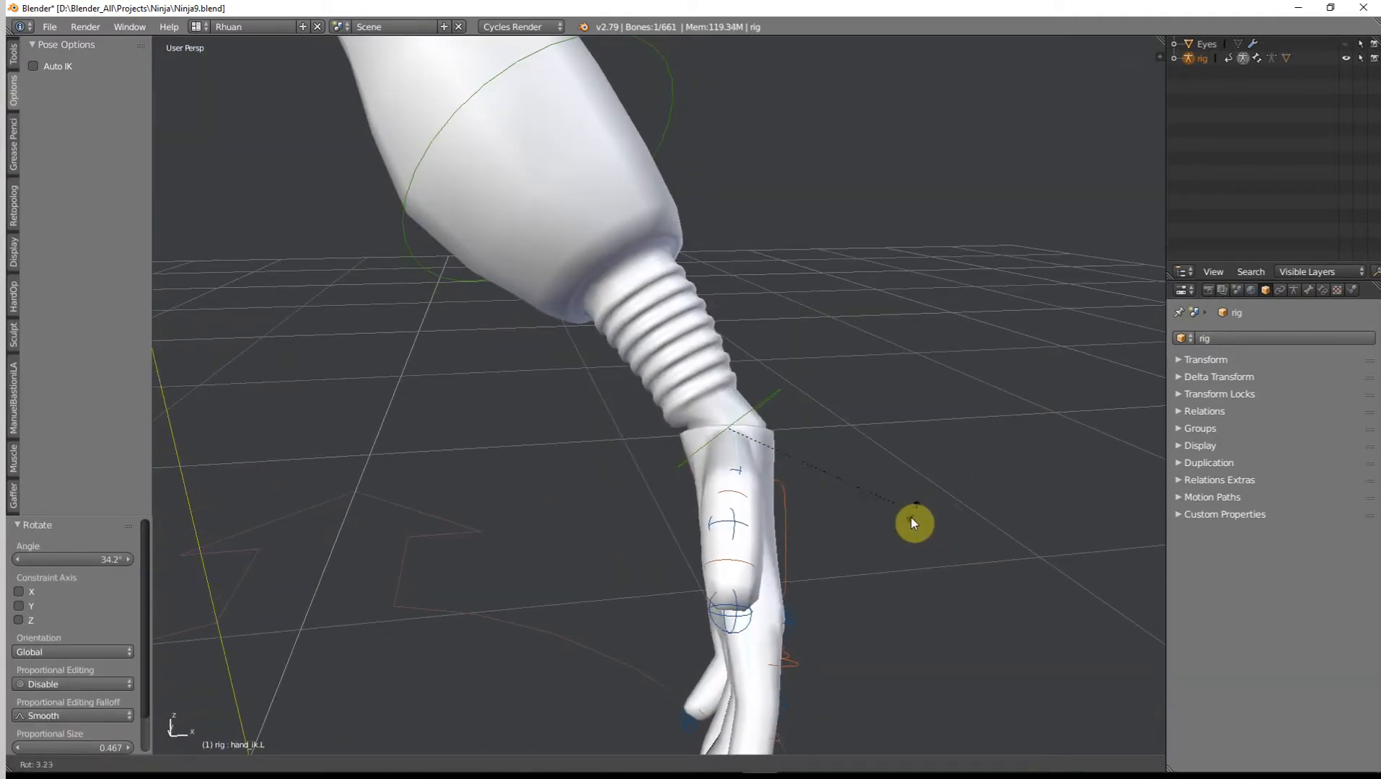
pyautogui.click(902, 526)
pyautogui.scroll(-5, 793, 493)
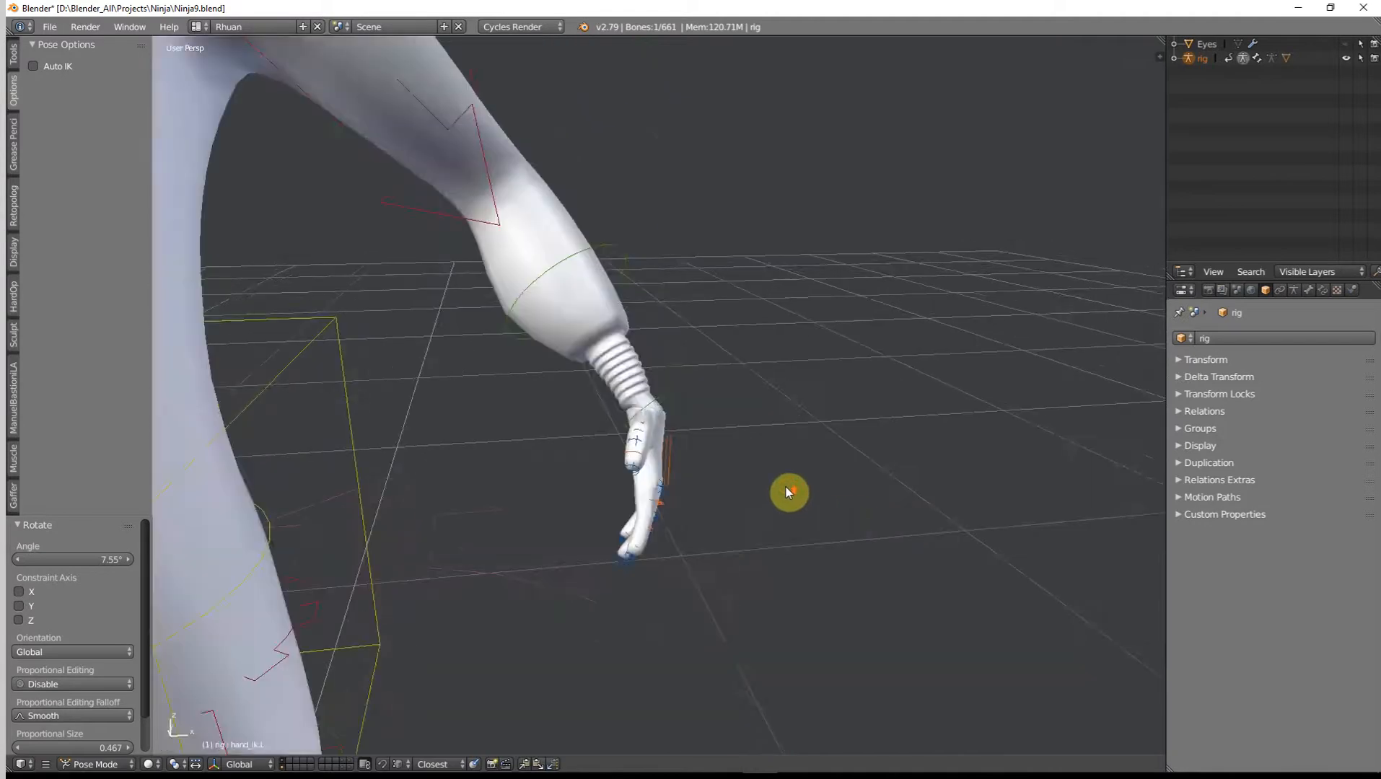
pyautogui.scroll(8, 788, 472)
pyautogui.hotkey('ctrl', 'z')
pyautogui.scroll(-4, 767, 460)
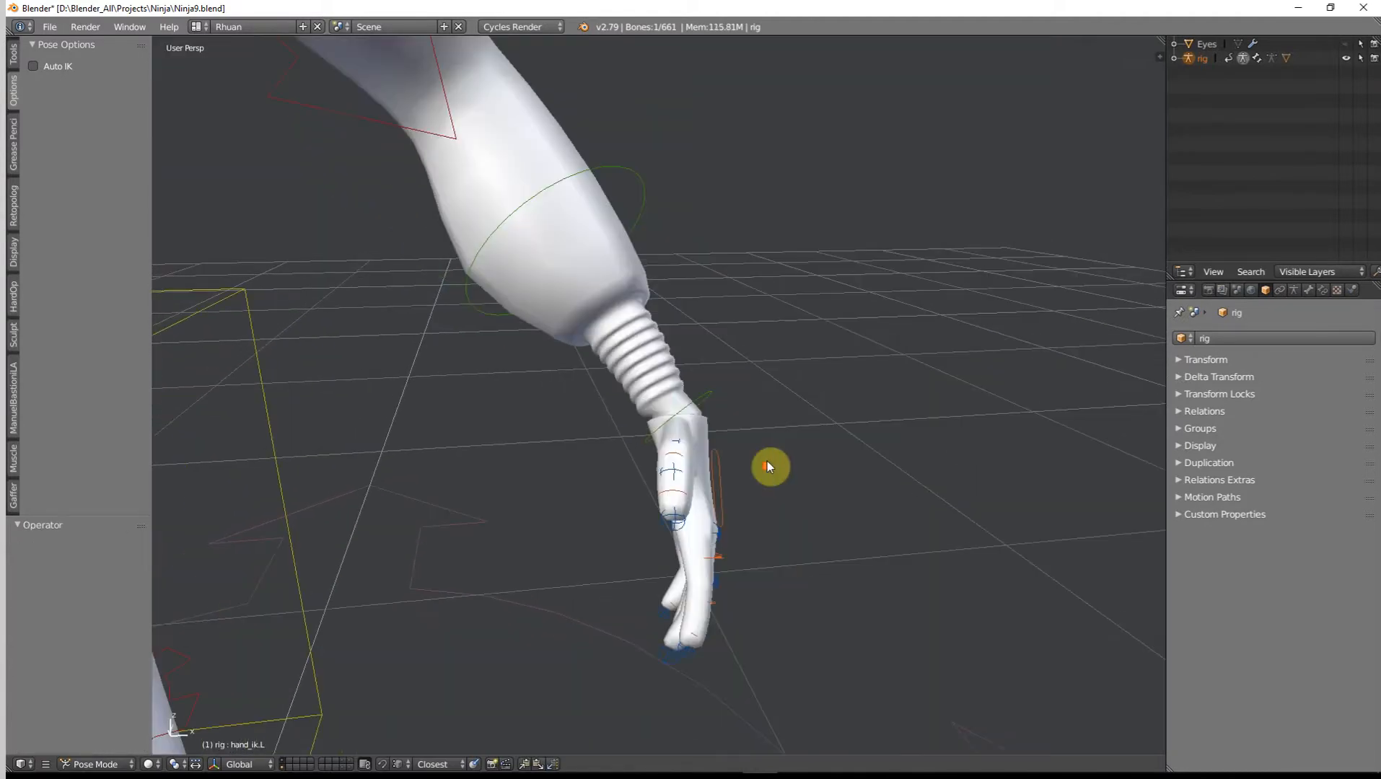
# Undo the rotation of the left hand's IK bone.
pyautogui.hotkey('ctrl', 'z')
pyautogui.scroll(-2, 766, 460)
pyautogui.scroll(-3, 767, 460)
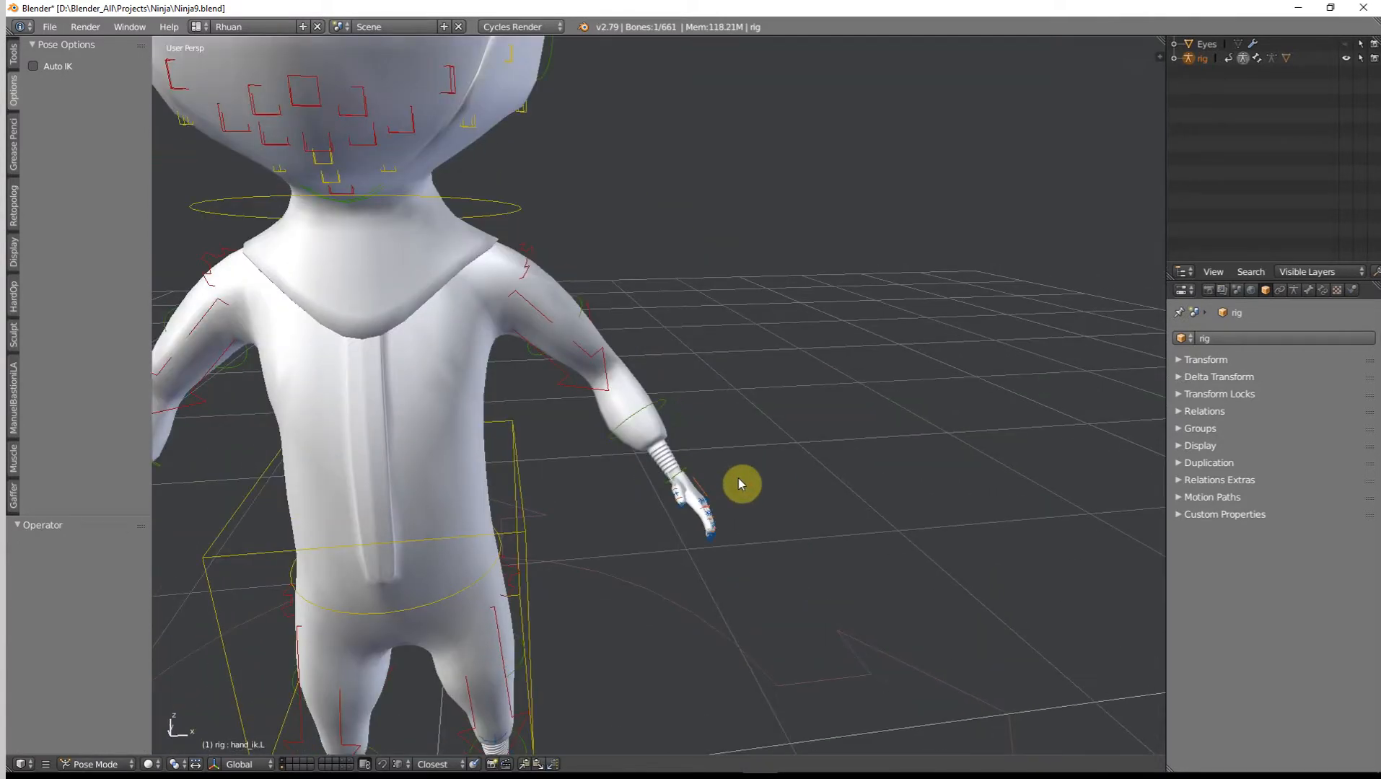
# Hide the rig's Arm.L (IK) bone layer.
pyautogui.press('n')
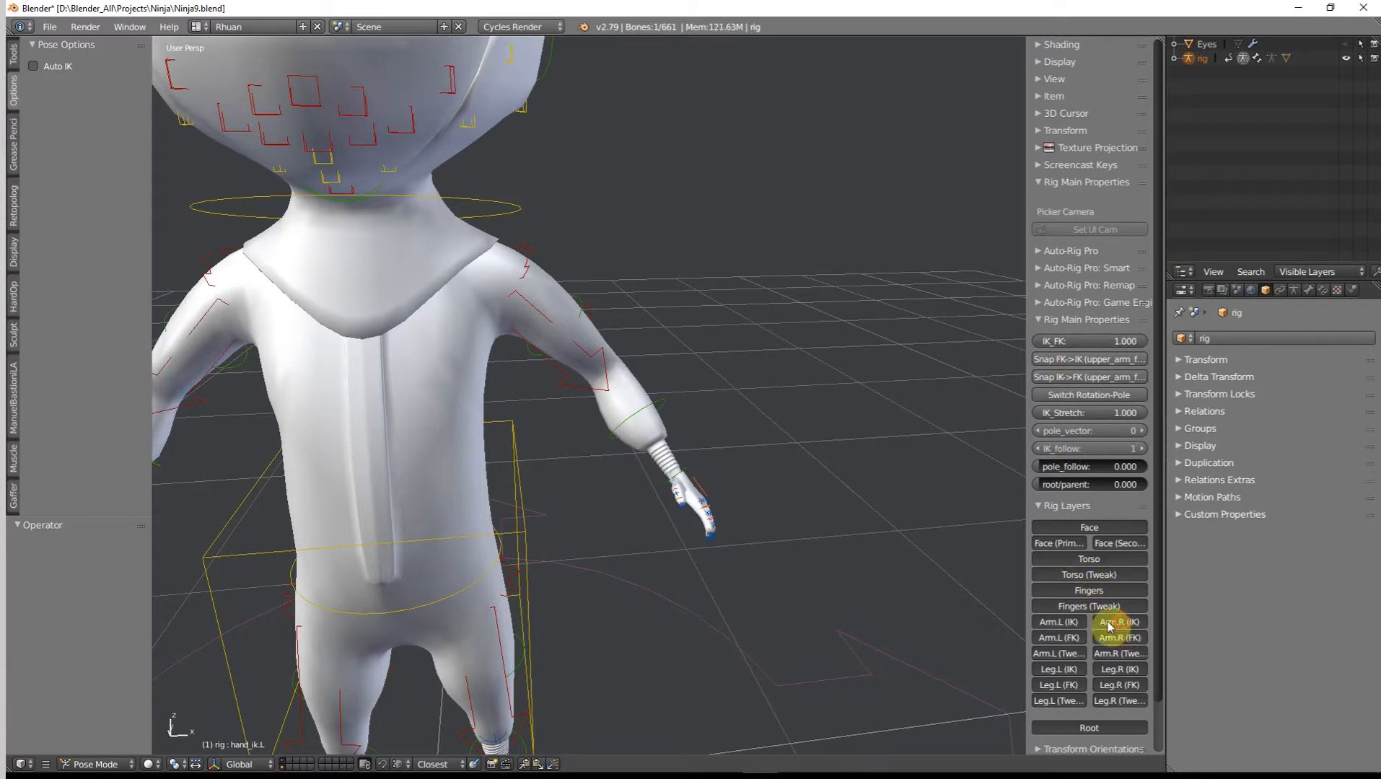
pyautogui.click(1076, 623)
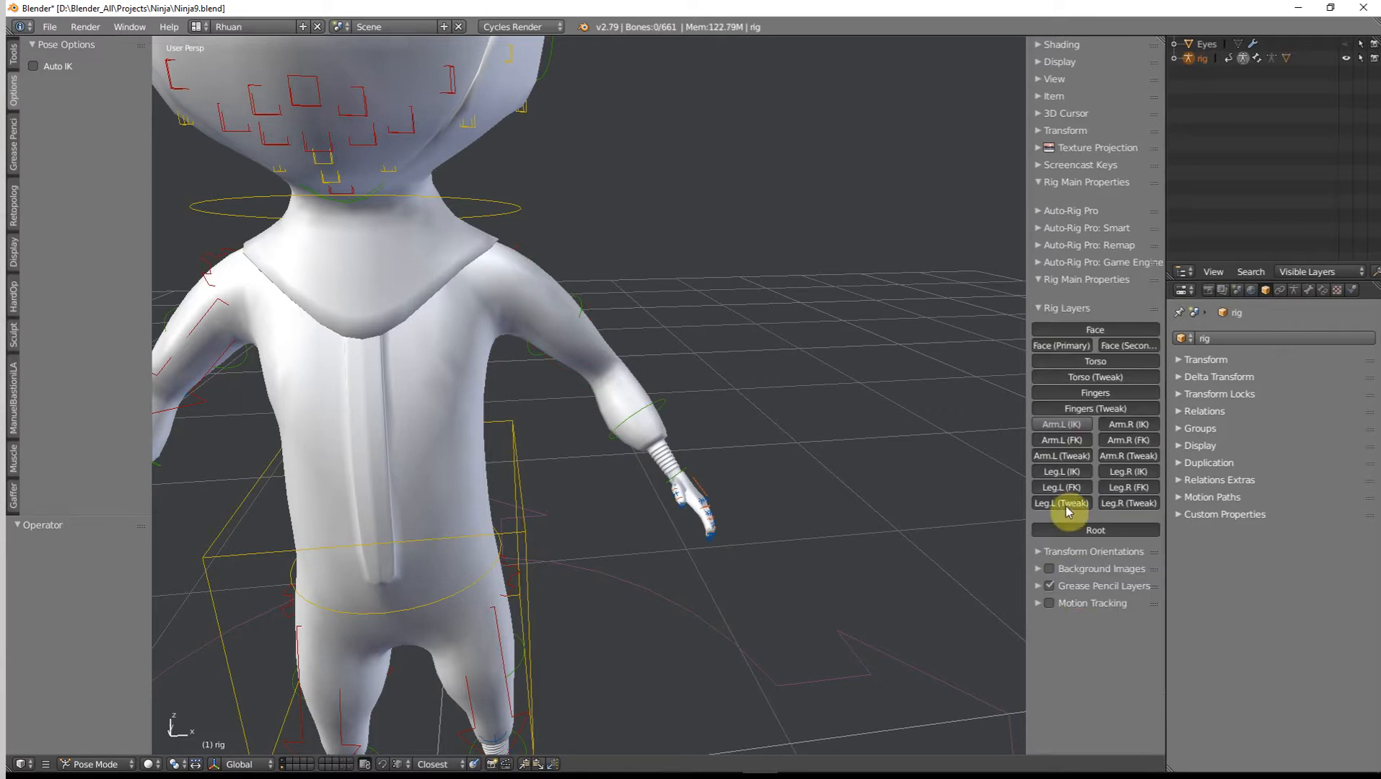
pyautogui.click(1069, 428)
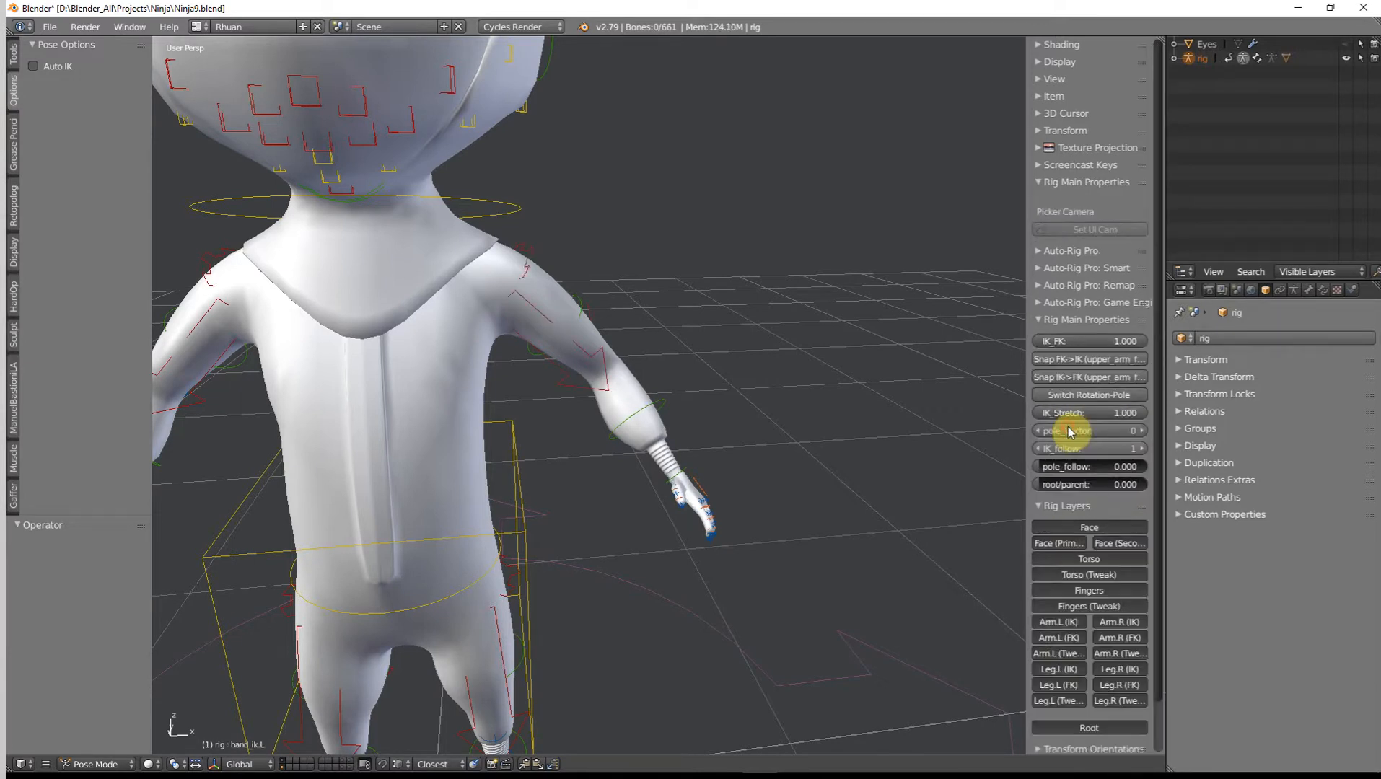
pyautogui.click(1062, 622)
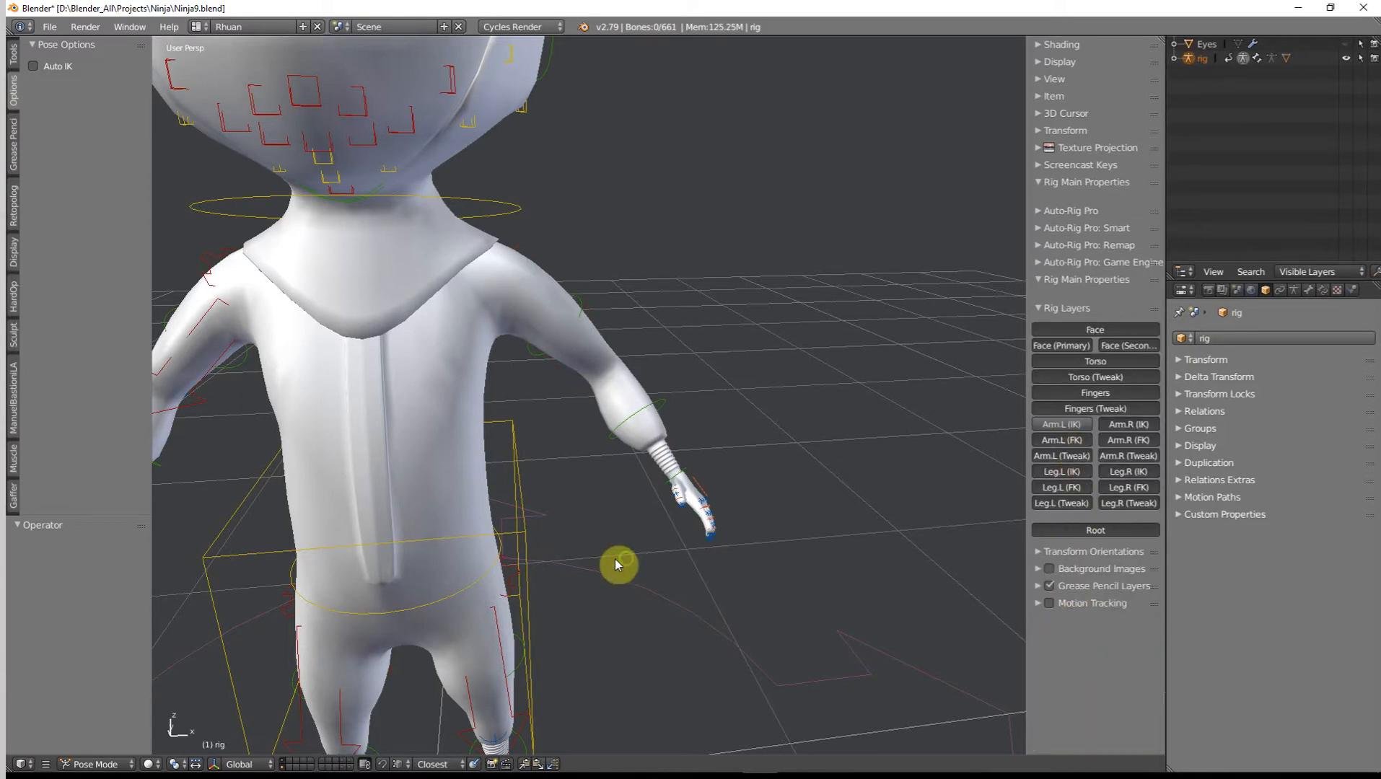
# Select the hand_fk.L bone, rotate it by about 43.1°, and check the wrist up close.
pyautogui.moveTo(614, 559); pyautogui.dragTo(563, 362, button='middle')
pyautogui.scroll(5, 676, 499)
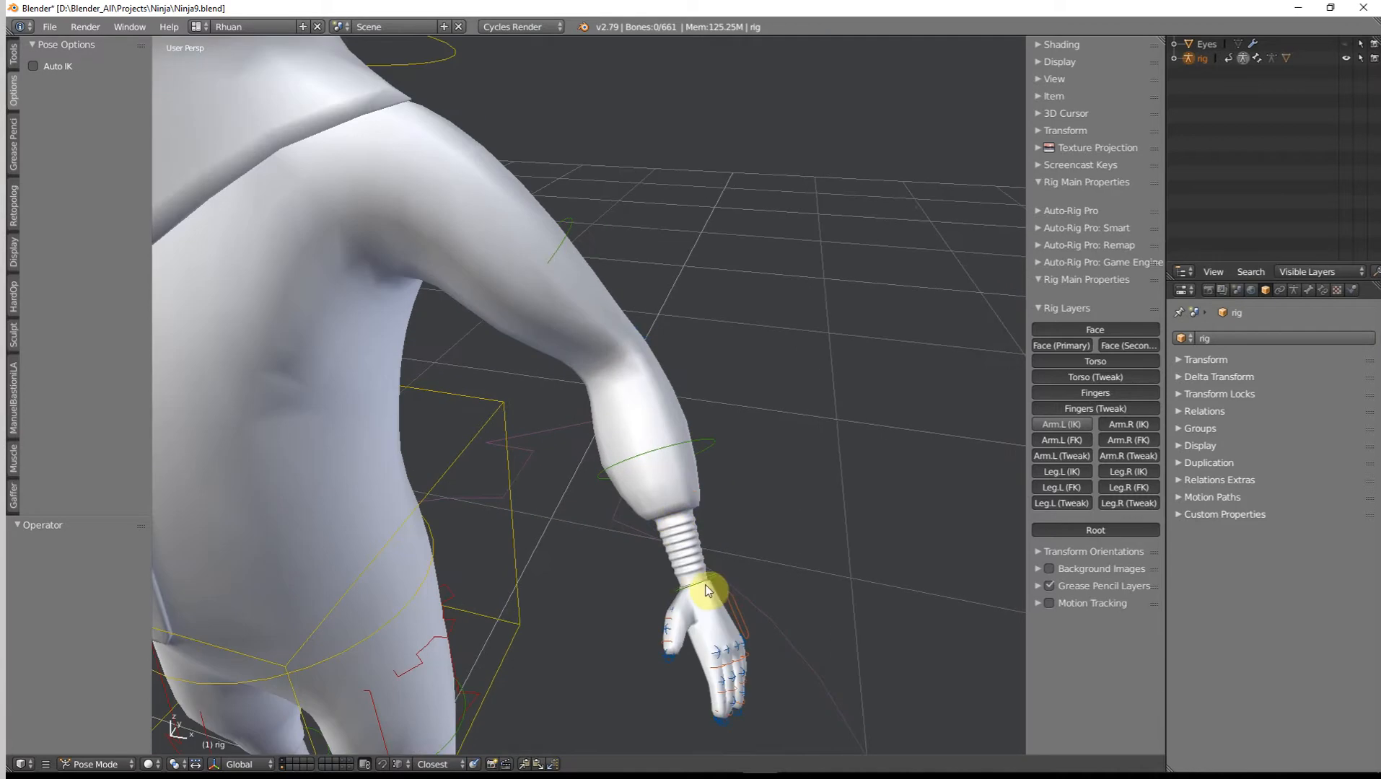
pyautogui.rightClick(707, 586)
pyautogui.moveTo(706, 588); pyautogui.dragTo(804, 567, button='middle')
pyautogui.press('r')
pyautogui.press('r')
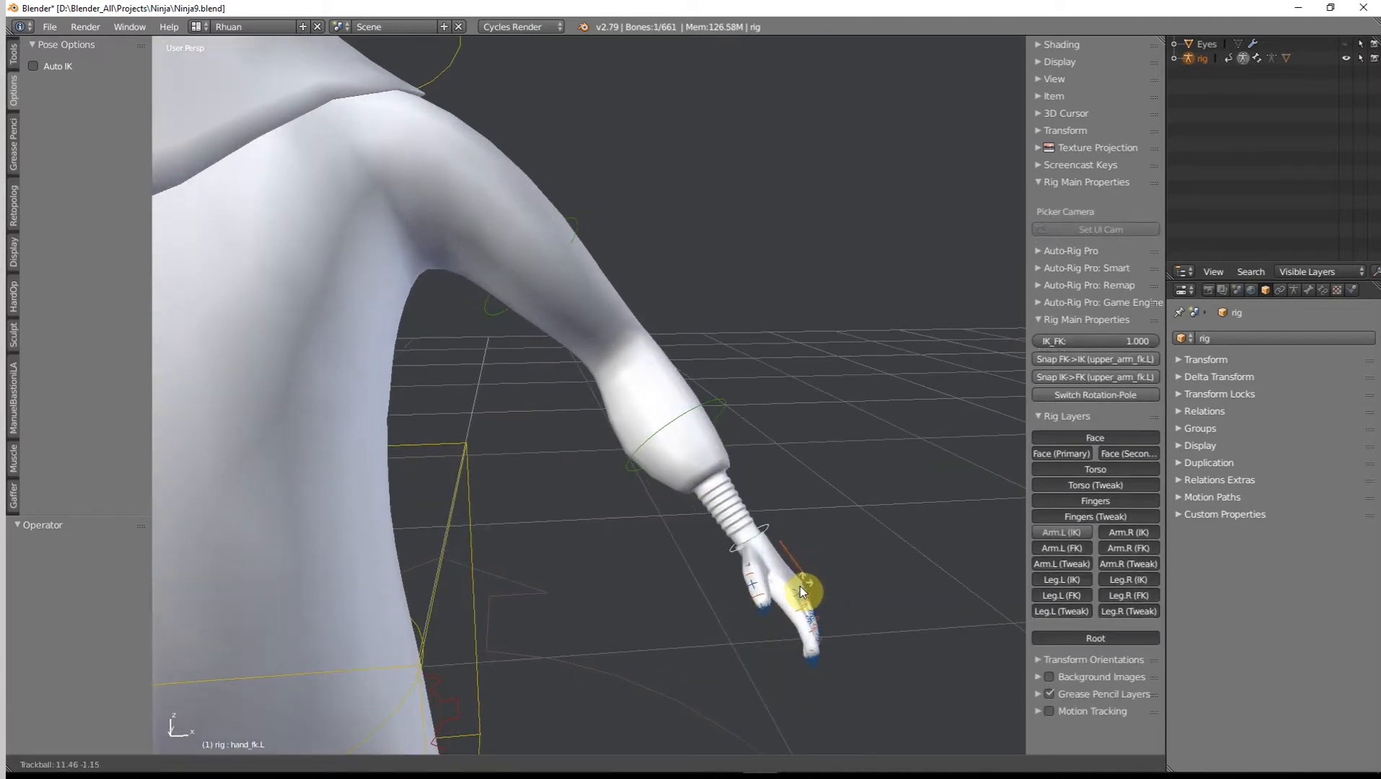
pyautogui.rightClick(819, 549)
pyautogui.press('r')
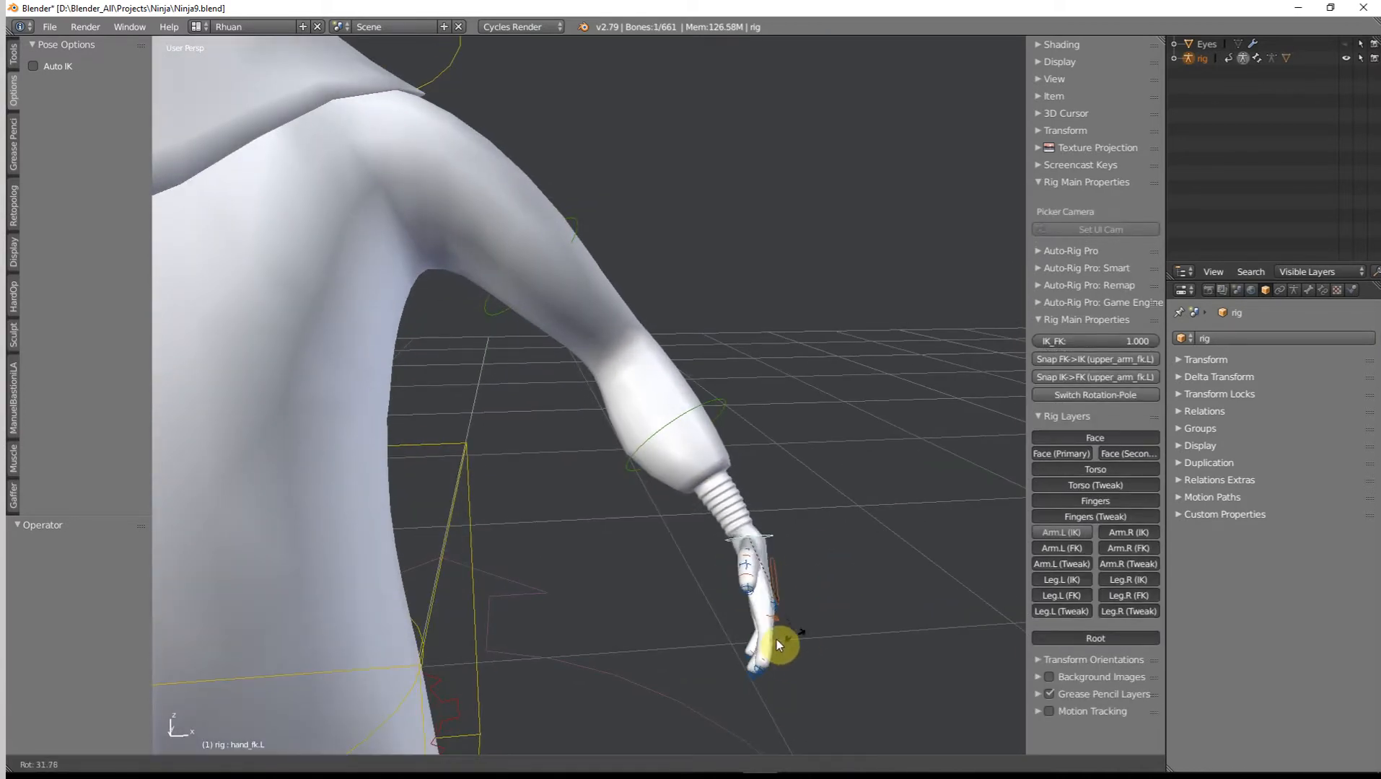
pyautogui.click(777, 639)
pyautogui.moveTo(786, 637); pyautogui.dragTo(618, 521, button='middle')
pyautogui.scroll(2, 619, 521)
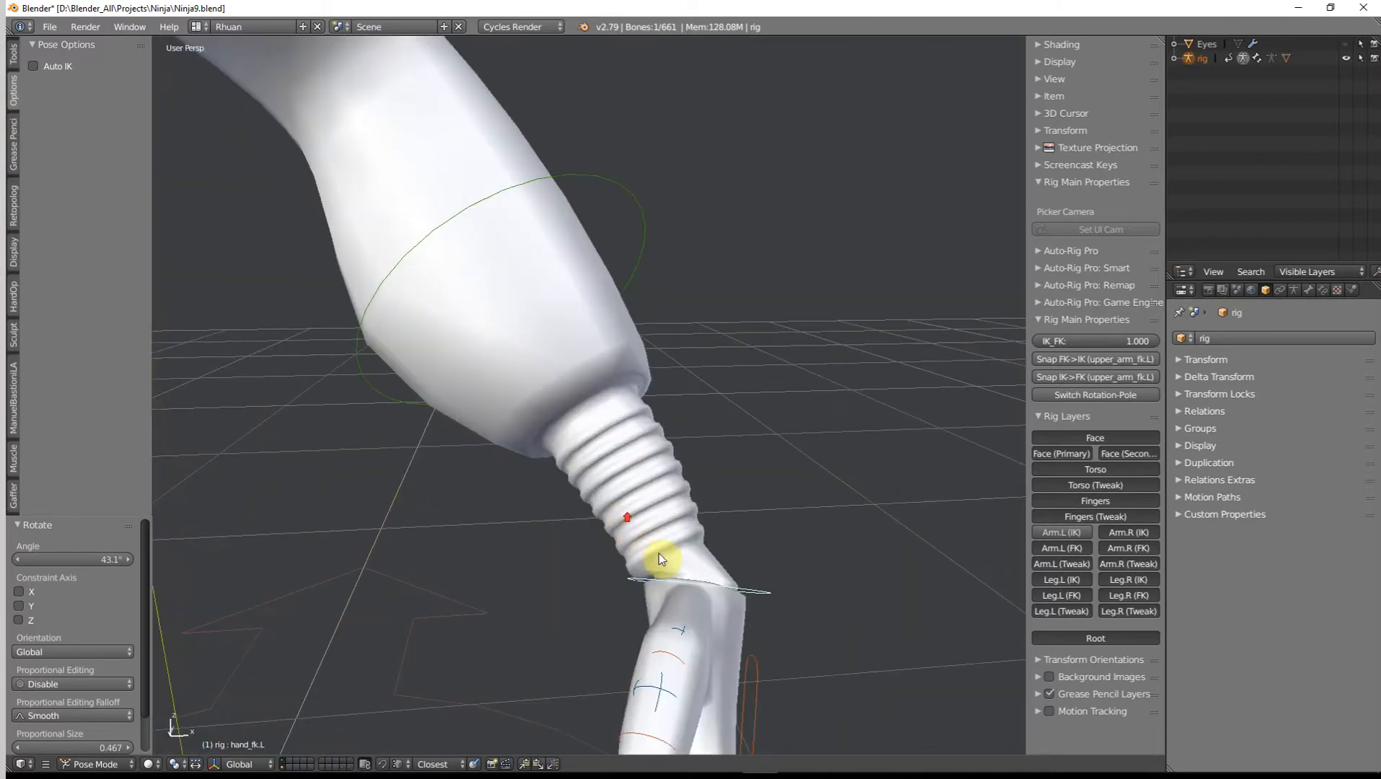
# Put the Ninja mesh in Weight Paint mode and compare the left wrist's weights with its topology in Edit Mode.
pyautogui.rightClick(633, 417)
pyautogui.hotkey('ctrl', 'Tab')
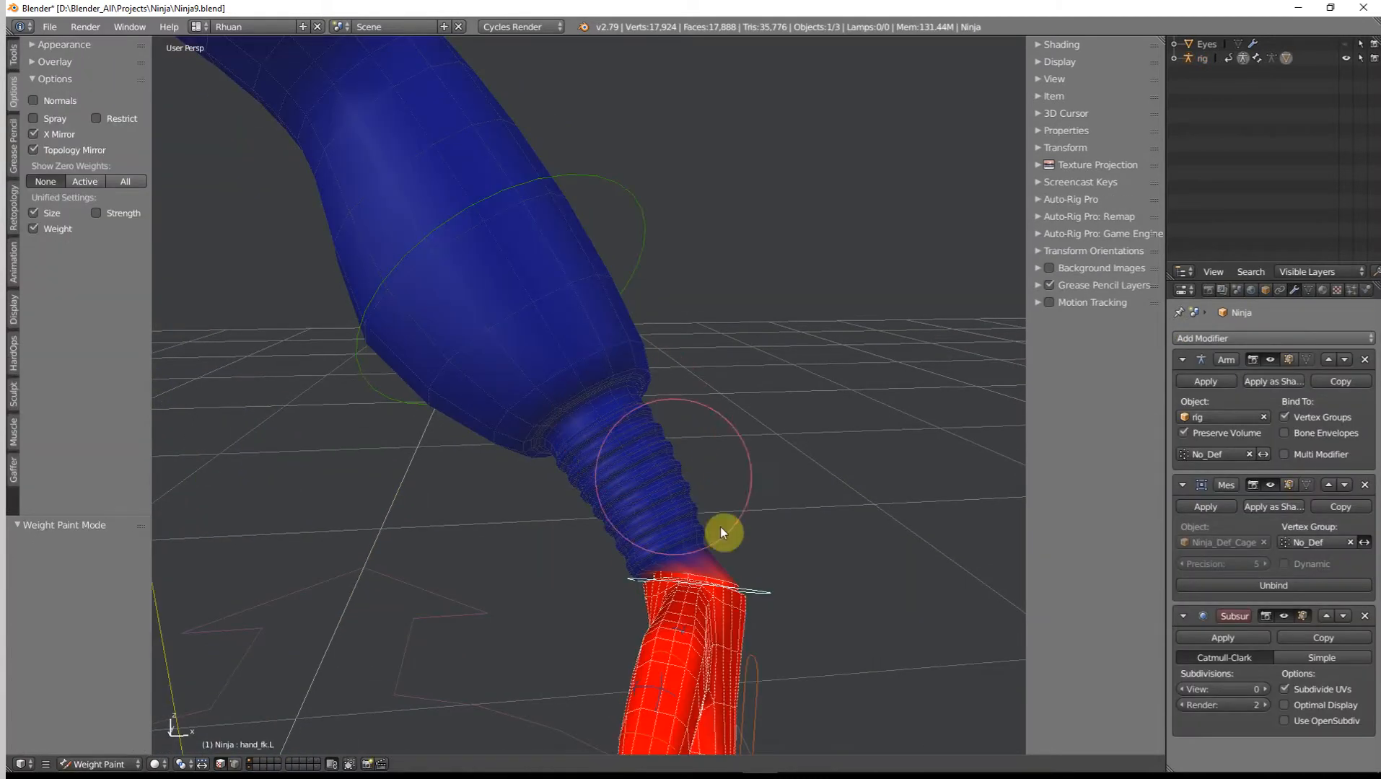
pyautogui.moveTo(762, 560)
pyautogui.keyDown('shift'); pyautogui.mouseDown(button='middle')
pyautogui.moveTo(649, 384)
pyautogui.moveTo(655, 405)
pyautogui.moveTo(717, 390)
pyautogui.mouseUp(button='middle'); pyautogui.keyUp('shift')
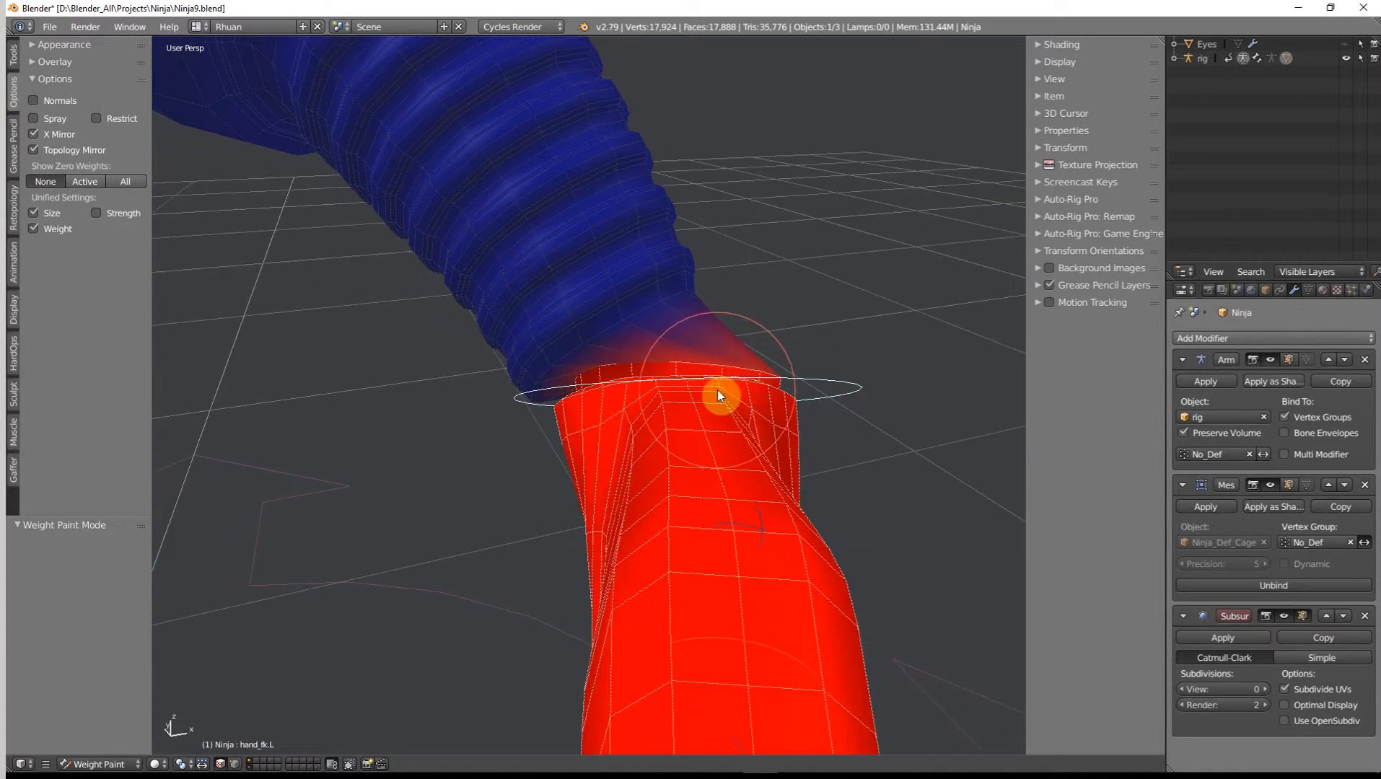
pyautogui.press('Tab')
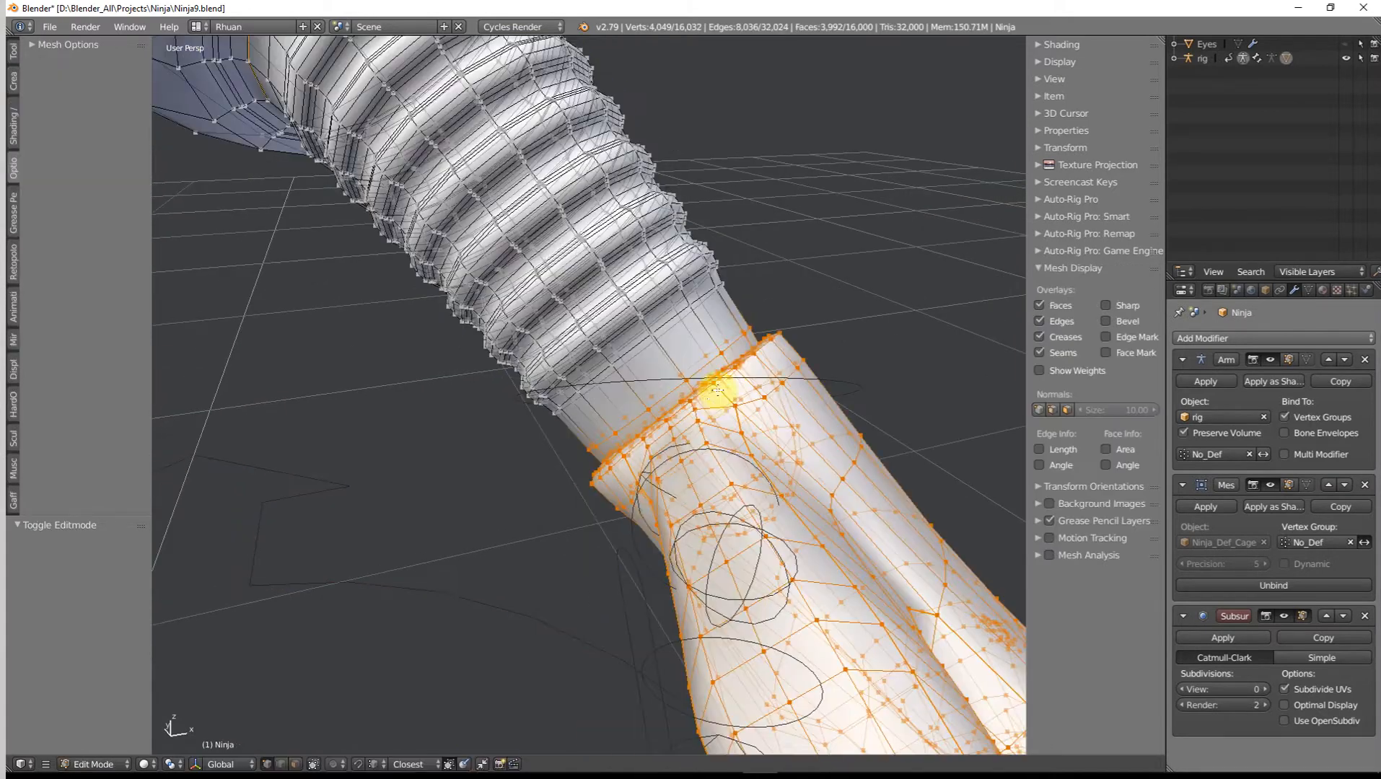
pyautogui.press('Tab')
pyautogui.scroll(-8, 383, 611)
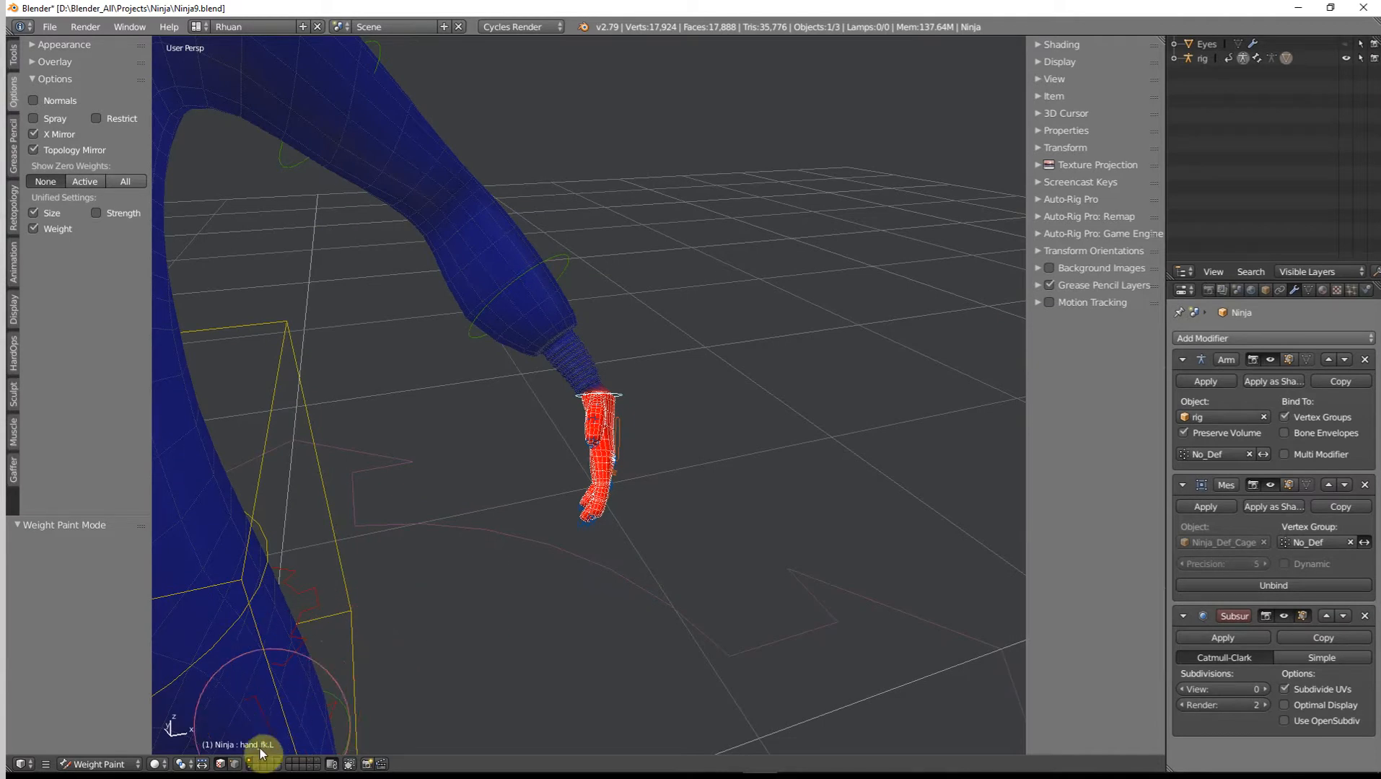
# Deselect all of the Ninja's vertices and switch Weight Paint masking from face selection to vertex selection.
pyautogui.press('Tab')
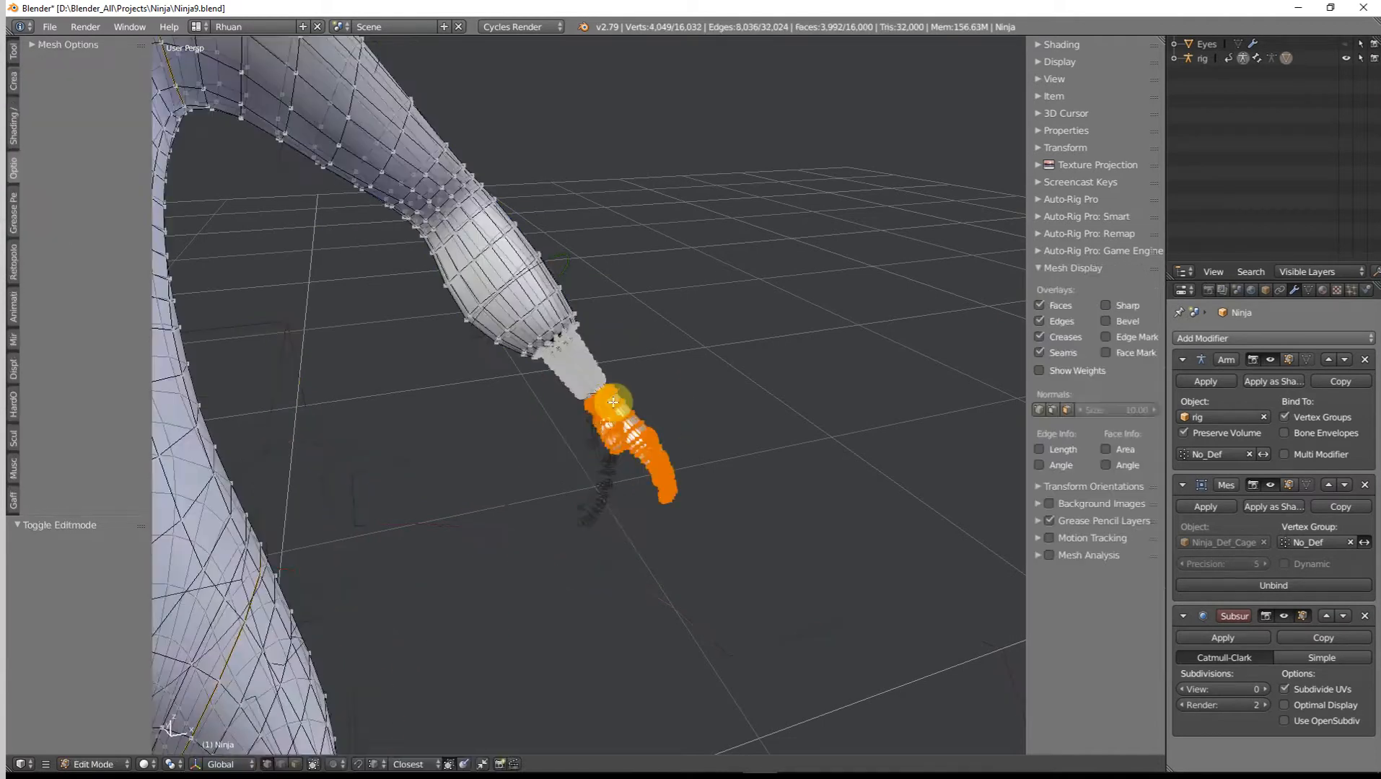
pyautogui.press('a')
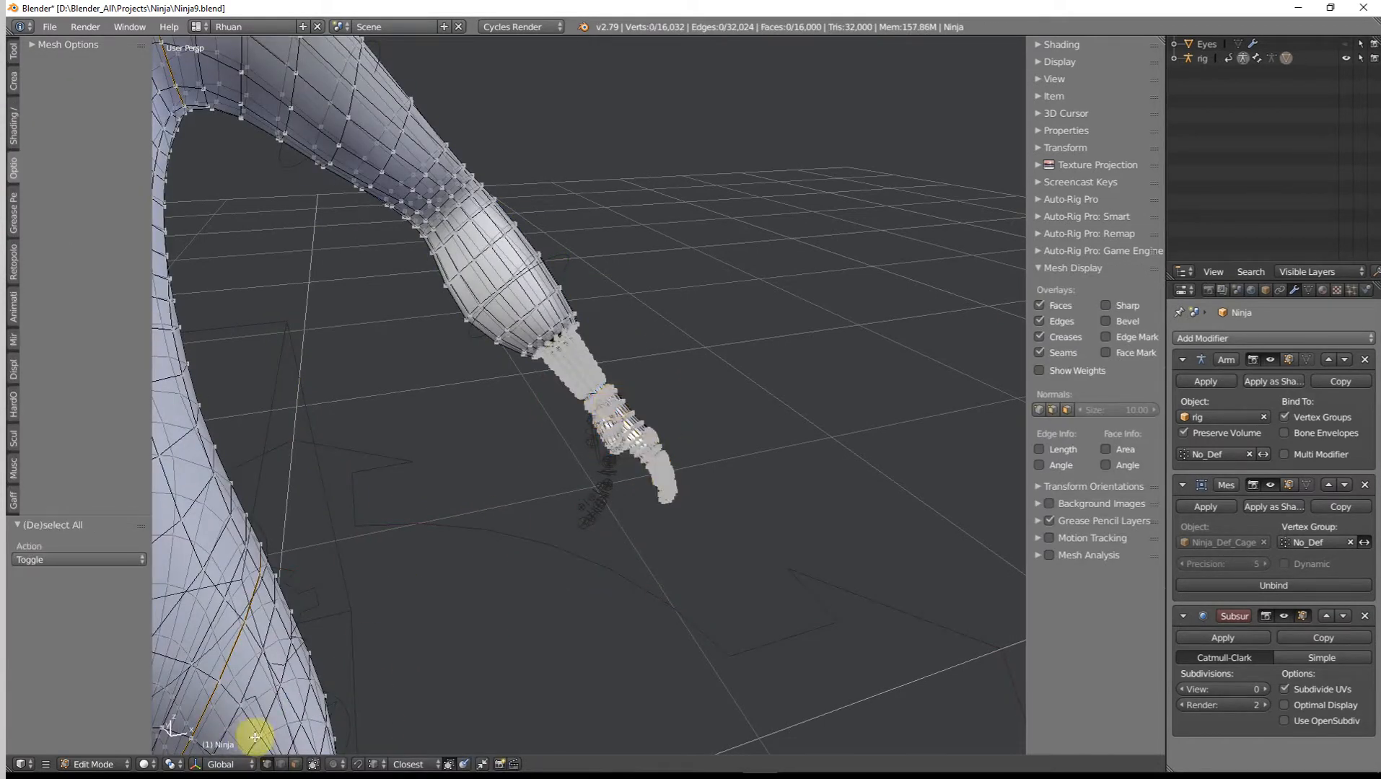
pyautogui.press('Tab')
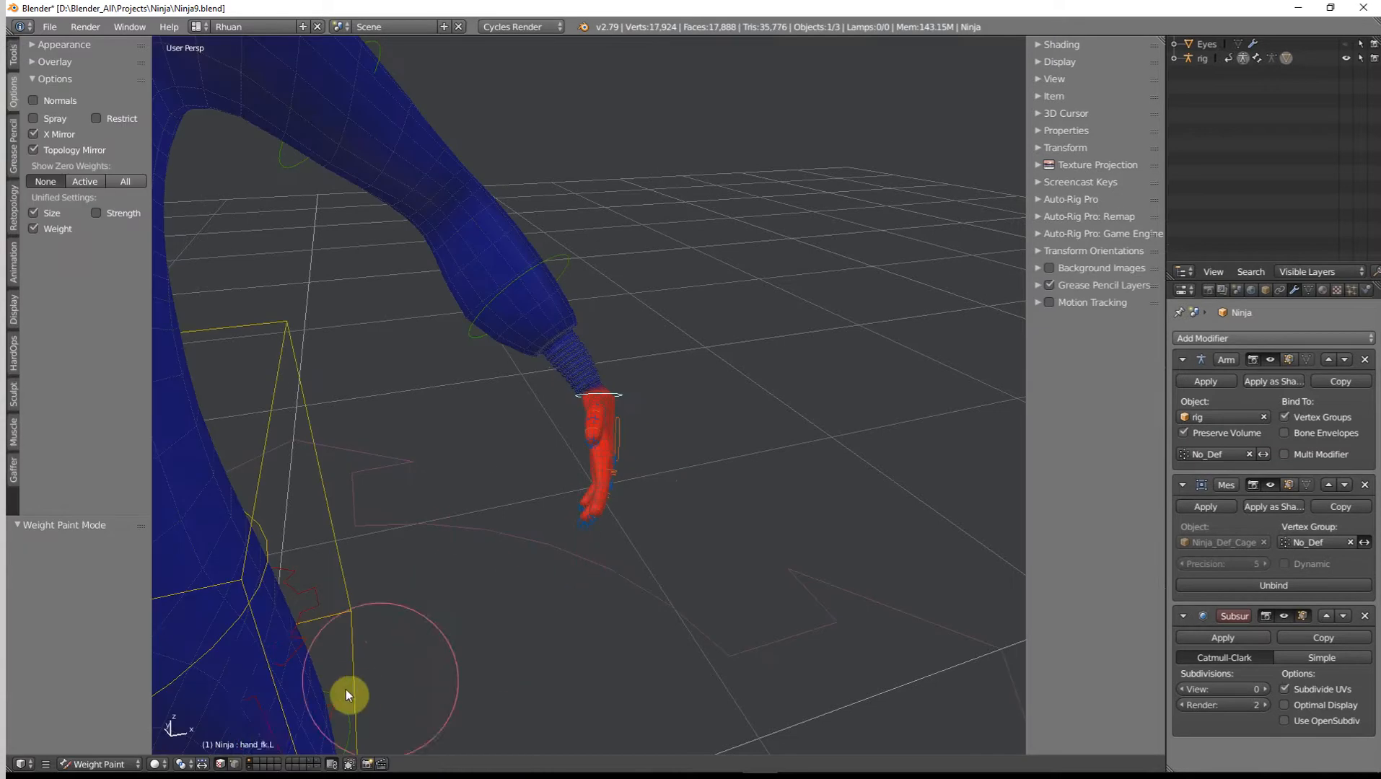
pyautogui.click(223, 767)
pyautogui.press('KP_Decimal')
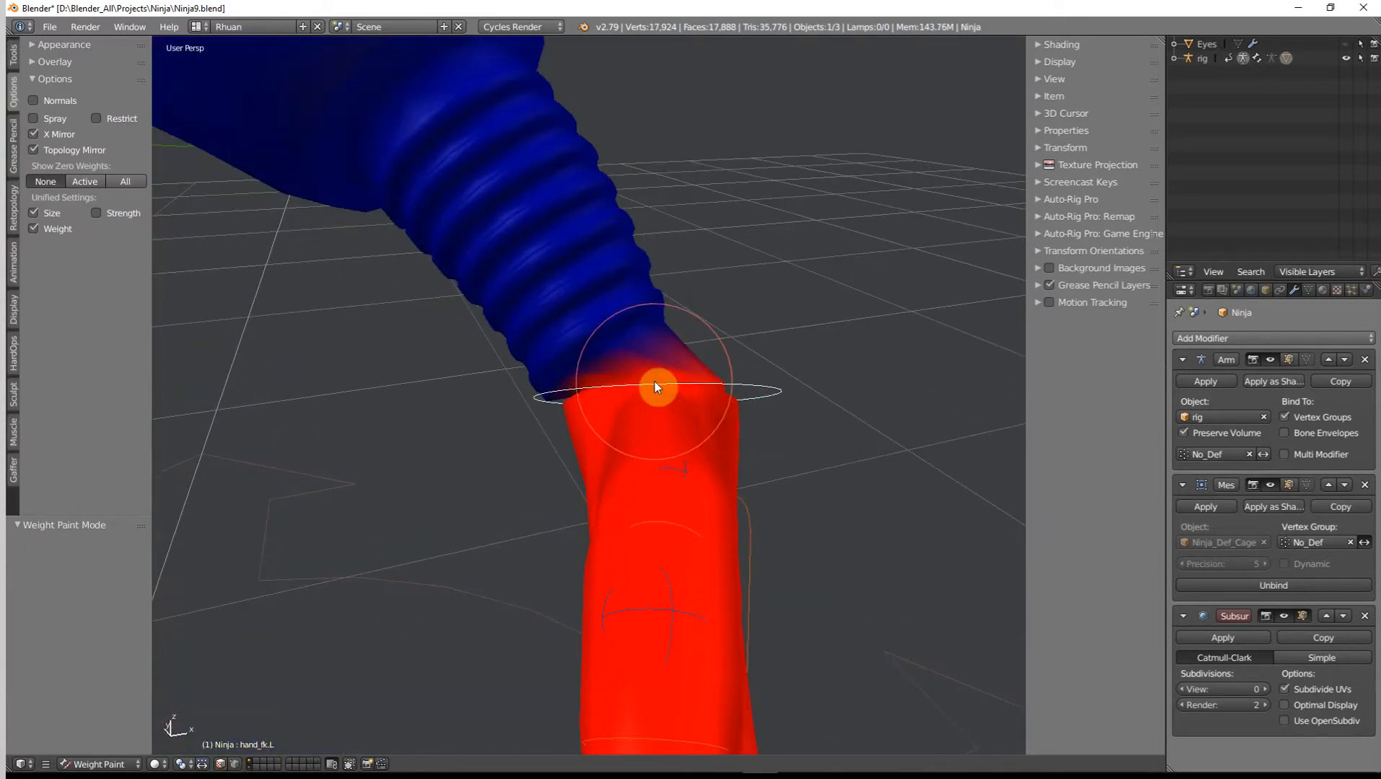
pyautogui.click(236, 766)
# In Edit Mode, select the edge loops around the smooth band between the left wrist's ribbed section and the hand.
pyautogui.moveTo(696, 422); pyautogui.dragTo(584, 414, button='middle')
pyautogui.press('a')
pyautogui.press('Tab')
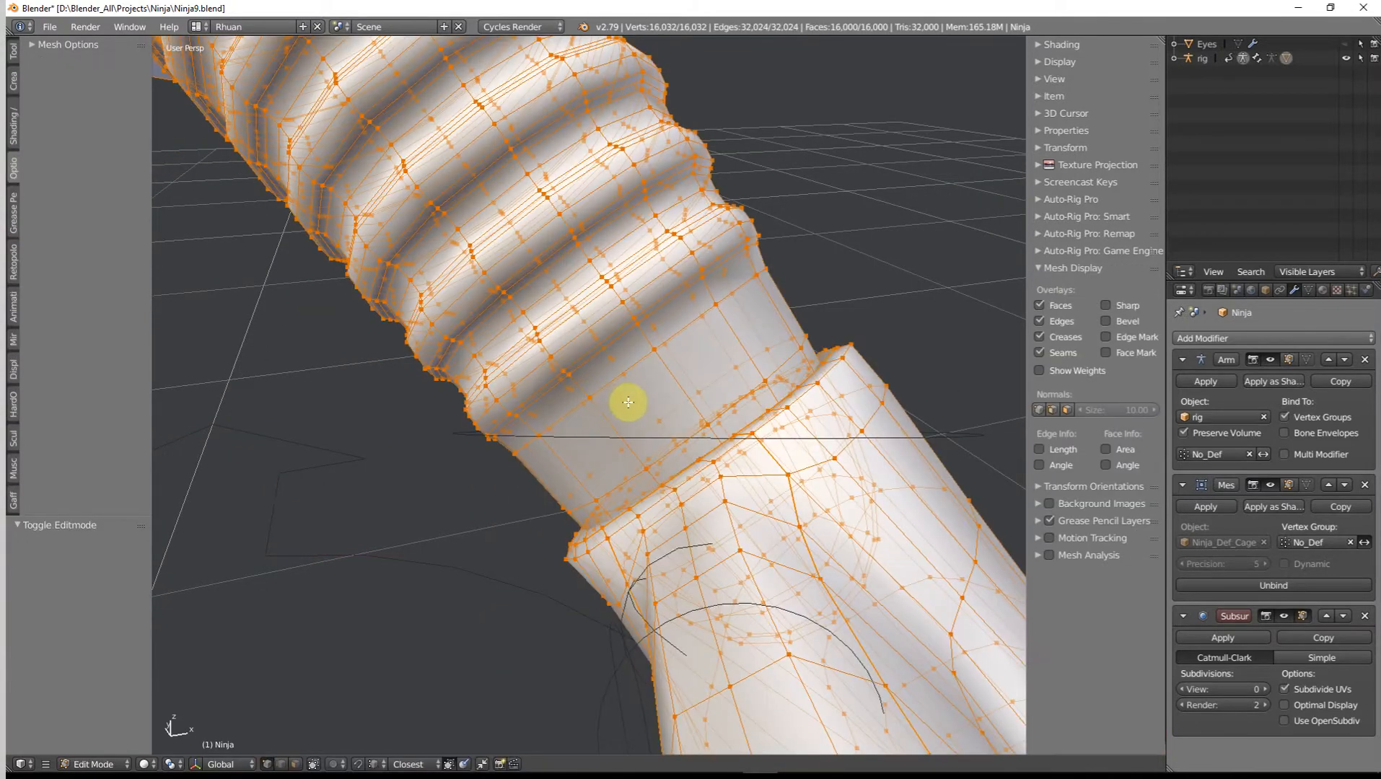
pyautogui.keyDown('alt'); pyautogui.rightClick(622, 370); pyautogui.keyUp('alt')
pyautogui.moveTo(621, 369); pyautogui.dragTo(690, 340, button='middle')
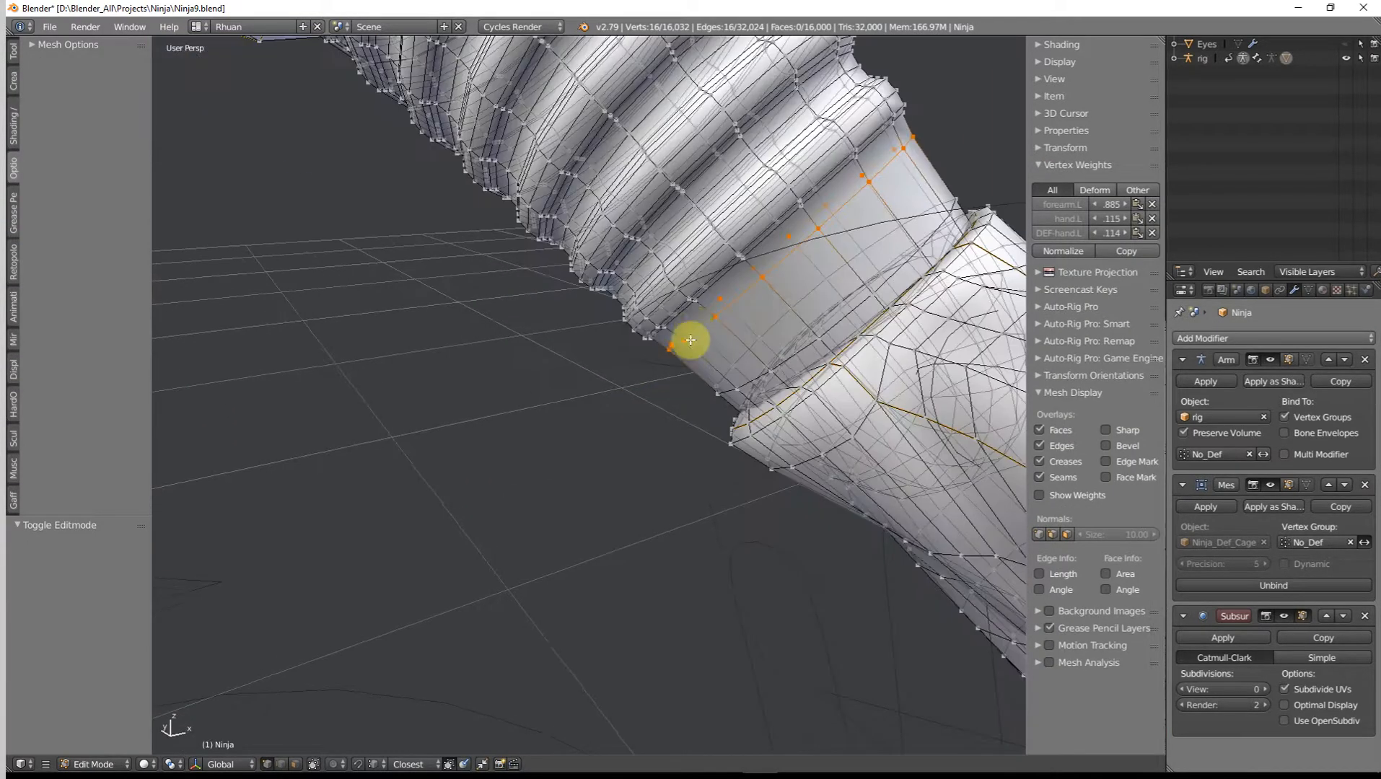
pyautogui.keyDown('alt'); pyautogui.keyDown('shift'); pyautogui.rightClick(715, 284); pyautogui.keyUp('shift'); pyautogui.keyUp('alt')
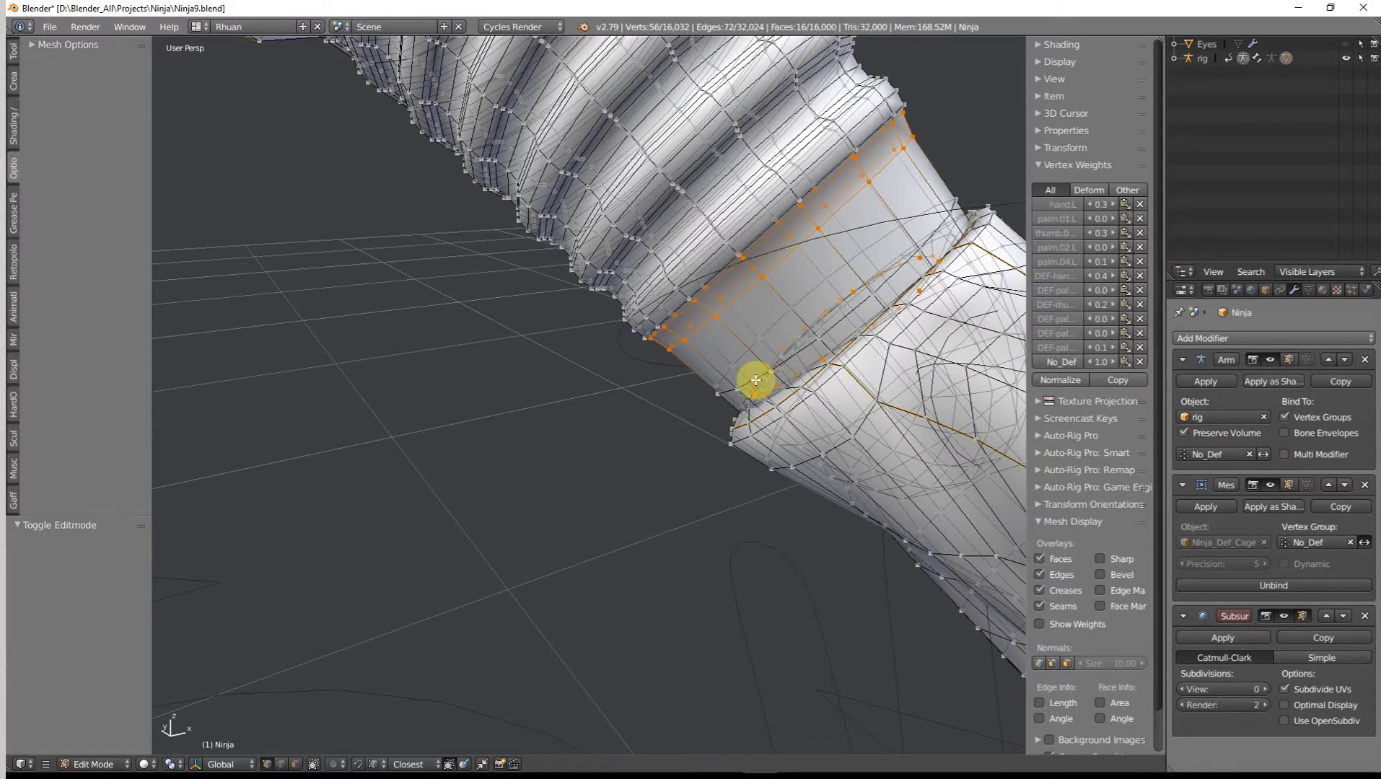
pyautogui.moveTo(752, 379); pyautogui.dragTo(740, 368, button='middle')
pyautogui.keyDown('alt'); pyautogui.keyDown('shift'); pyautogui.rightClick(679, 313); pyautogui.keyUp('shift'); pyautogui.keyUp('alt')
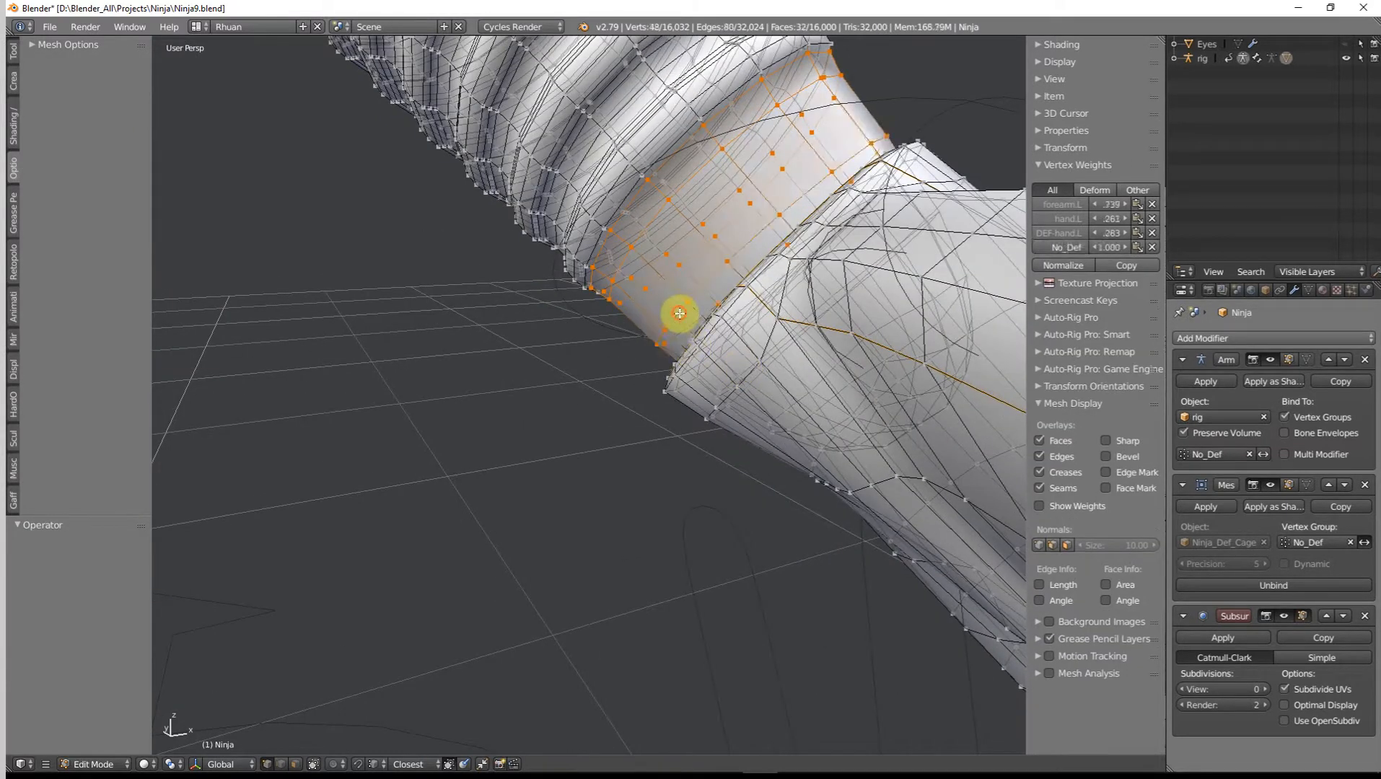
# Add the matching edge loops around the right wrist to the selection.
pyautogui.scroll(-8, 620, 332)
pyautogui.moveTo(496, 370); pyautogui.dragTo(681, 376)
pyautogui.scroll(-6, 470, 413)
pyautogui.scroll(-4, 473, 412)
pyautogui.keyDown('shift'); pyautogui.moveTo(473, 412); pyautogui.dragTo(672, 404, button='middle'); pyautogui.keyUp('shift')
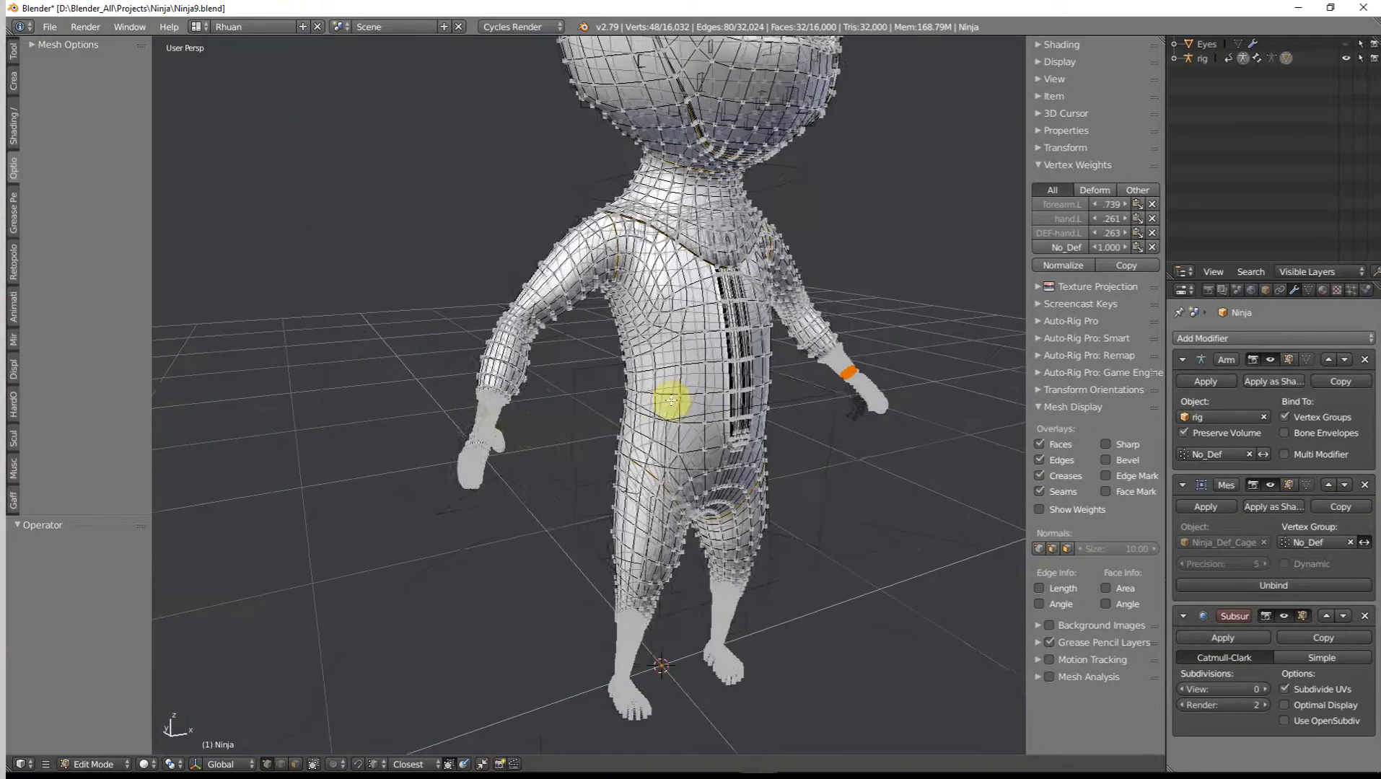
pyautogui.scroll(8, 472, 453)
pyautogui.keyDown('shift'); pyautogui.moveTo(472, 453); pyautogui.dragTo(711, 411, button='middle'); pyautogui.keyUp('shift')
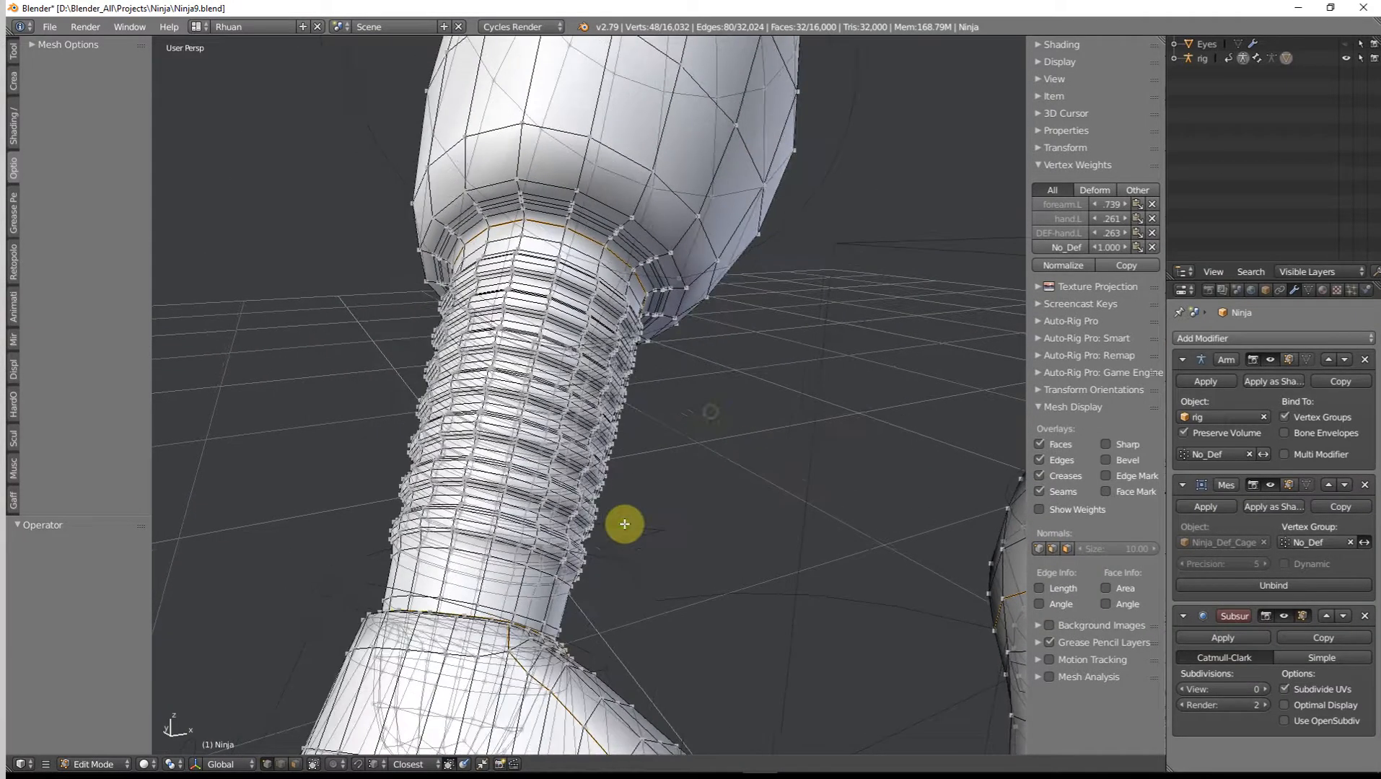
pyautogui.keyDown('alt'); pyautogui.keyDown('shift'); pyautogui.rightClick(473, 554); pyautogui.keyUp('shift'); pyautogui.keyUp('alt')
pyautogui.keyDown('shift'); pyautogui.moveTo(551, 553); pyautogui.dragTo(544, 543, button='middle'); pyautogui.keyUp('shift')
pyautogui.hotkey('ctrl', 'z')
pyautogui.scroll(1, 542, 542)
pyautogui.scroll(-2, 559, 542)
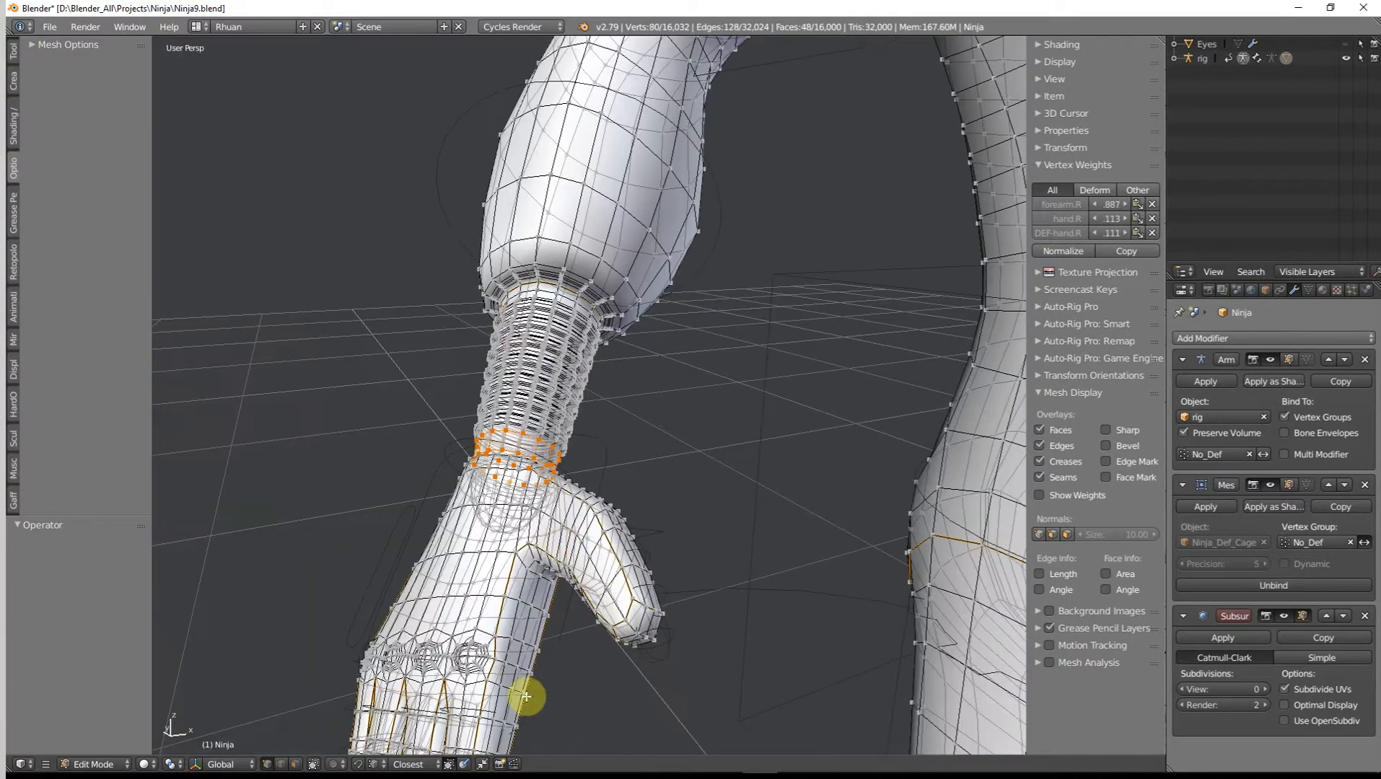
pyautogui.scroll(3, 564, 476)
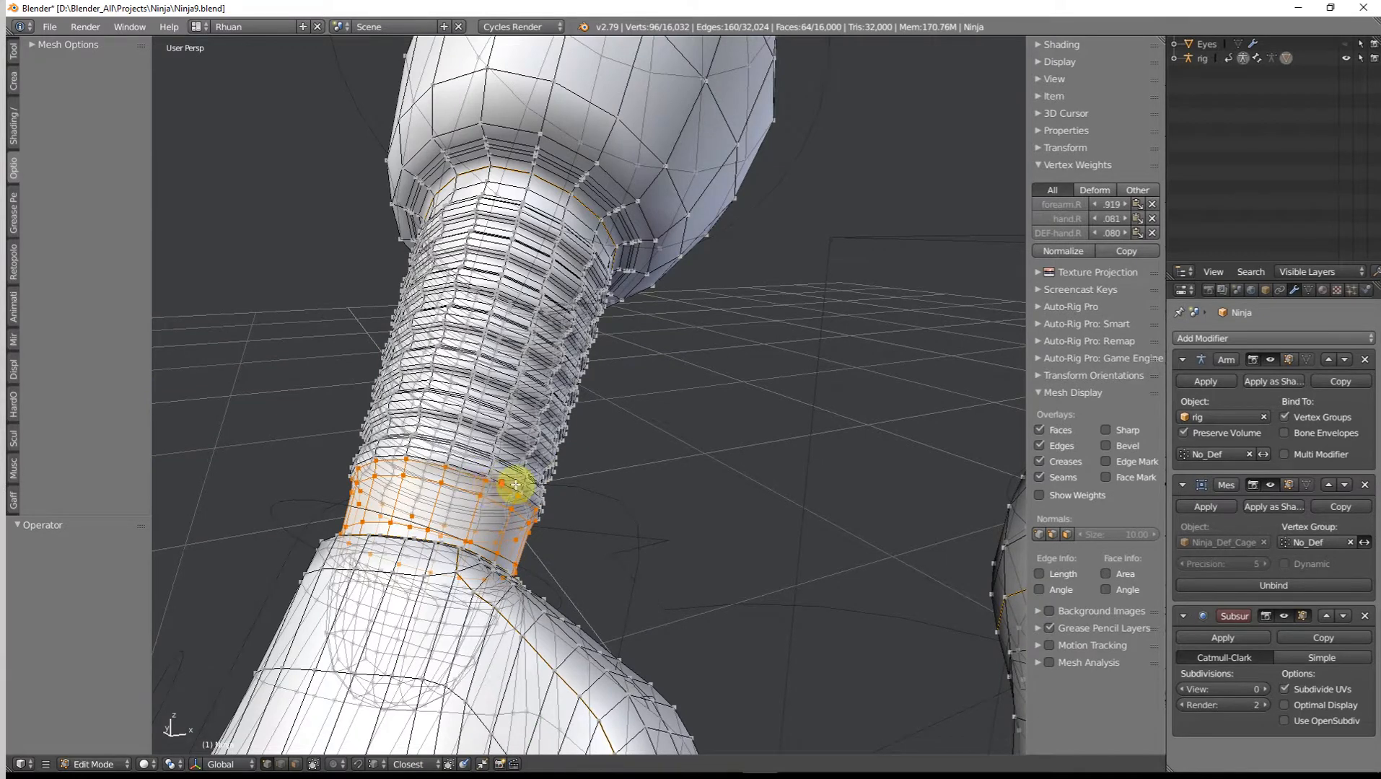
pyautogui.scroll(-8, 515, 485)
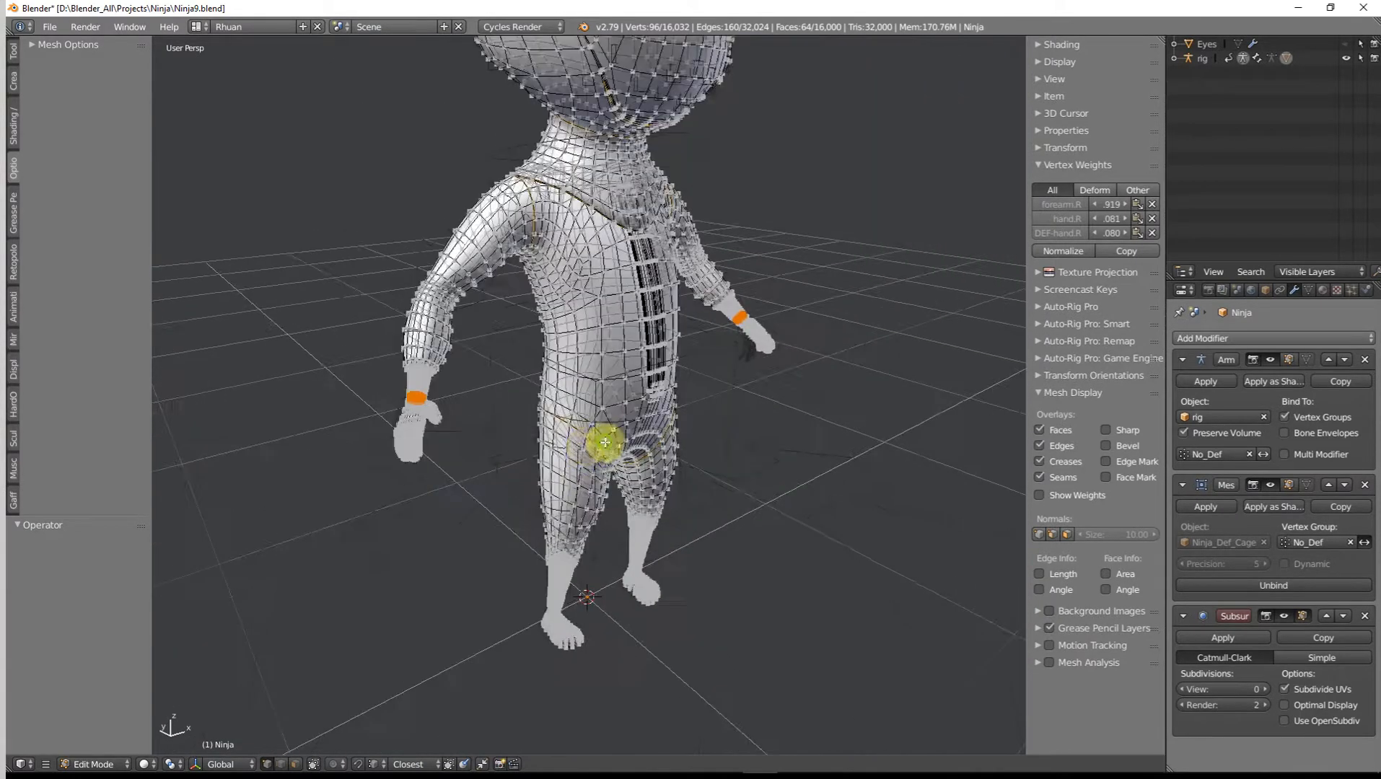
# Check the selected loops on both wrists, return to Weight Paint mode, and focus on the left wrist.
pyautogui.scroll(-6, 604, 443)
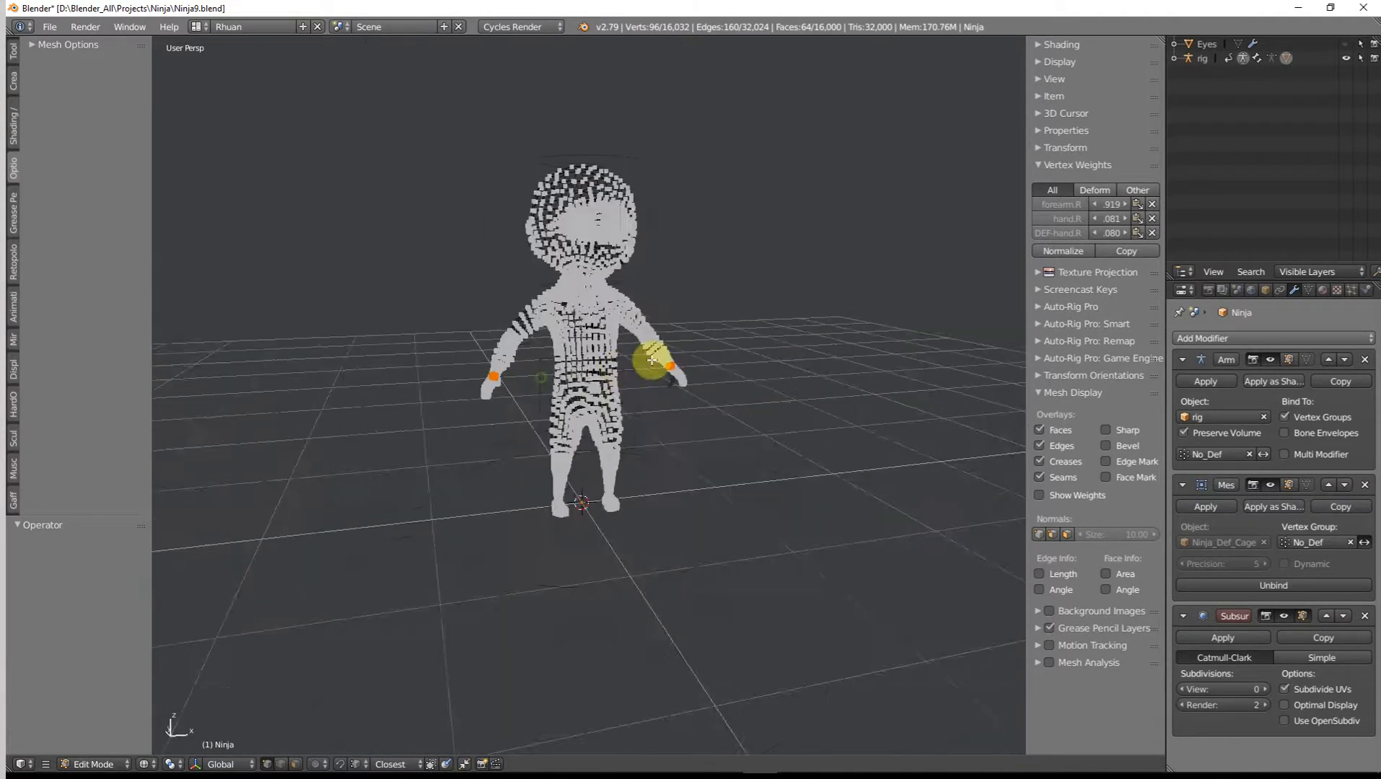
pyautogui.moveTo(652, 360); pyautogui.dragTo(536, 367, button='middle')
pyautogui.press('z')
pyautogui.scroll(8, 711, 440)
pyautogui.keyDown('shift'); pyautogui.moveTo(727, 398); pyautogui.dragTo(583, 471, button='middle'); pyautogui.keyUp('shift')
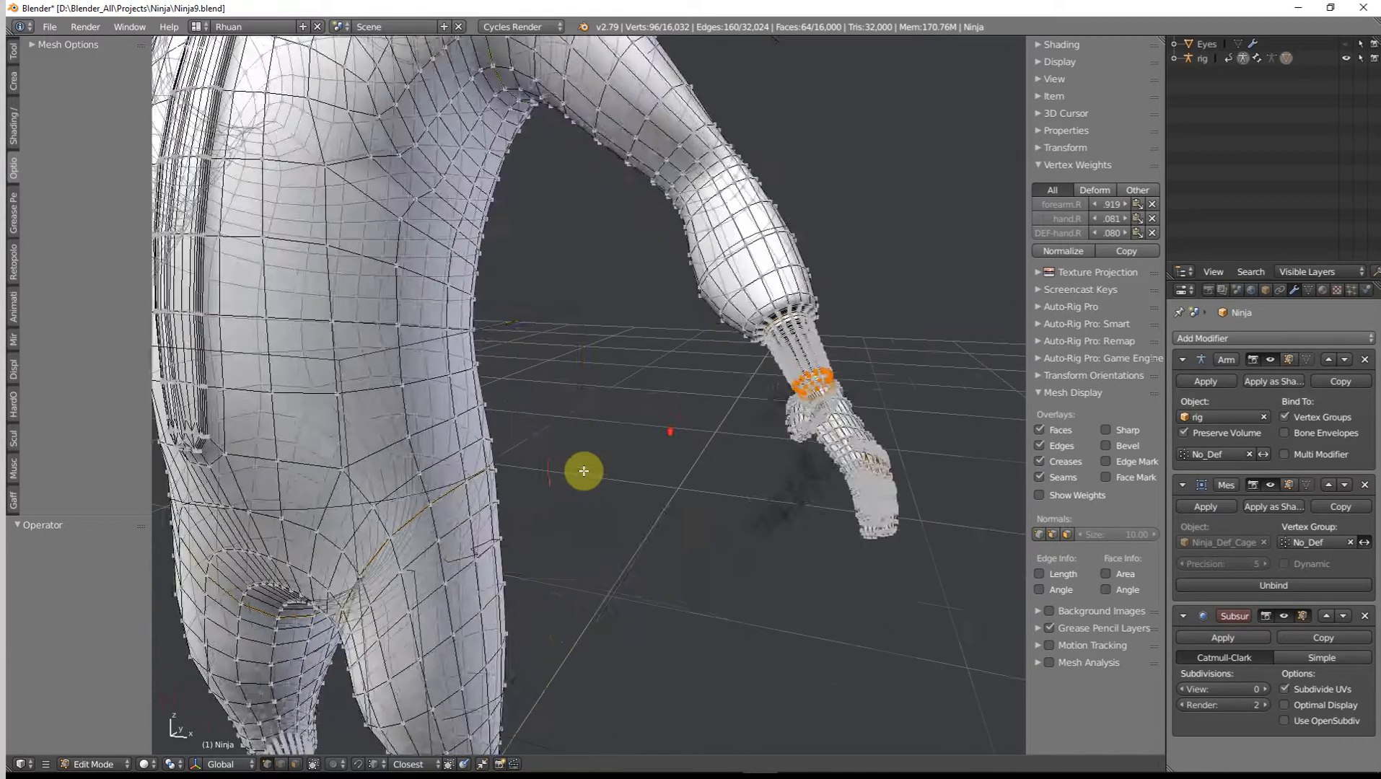
pyautogui.press('Tab')
pyautogui.keyDown('shift'); pyautogui.moveTo(666, 456); pyautogui.dragTo(573, 479, button='middle'); pyautogui.keyUp('shift')
pyautogui.scroll(8, 606, 482)
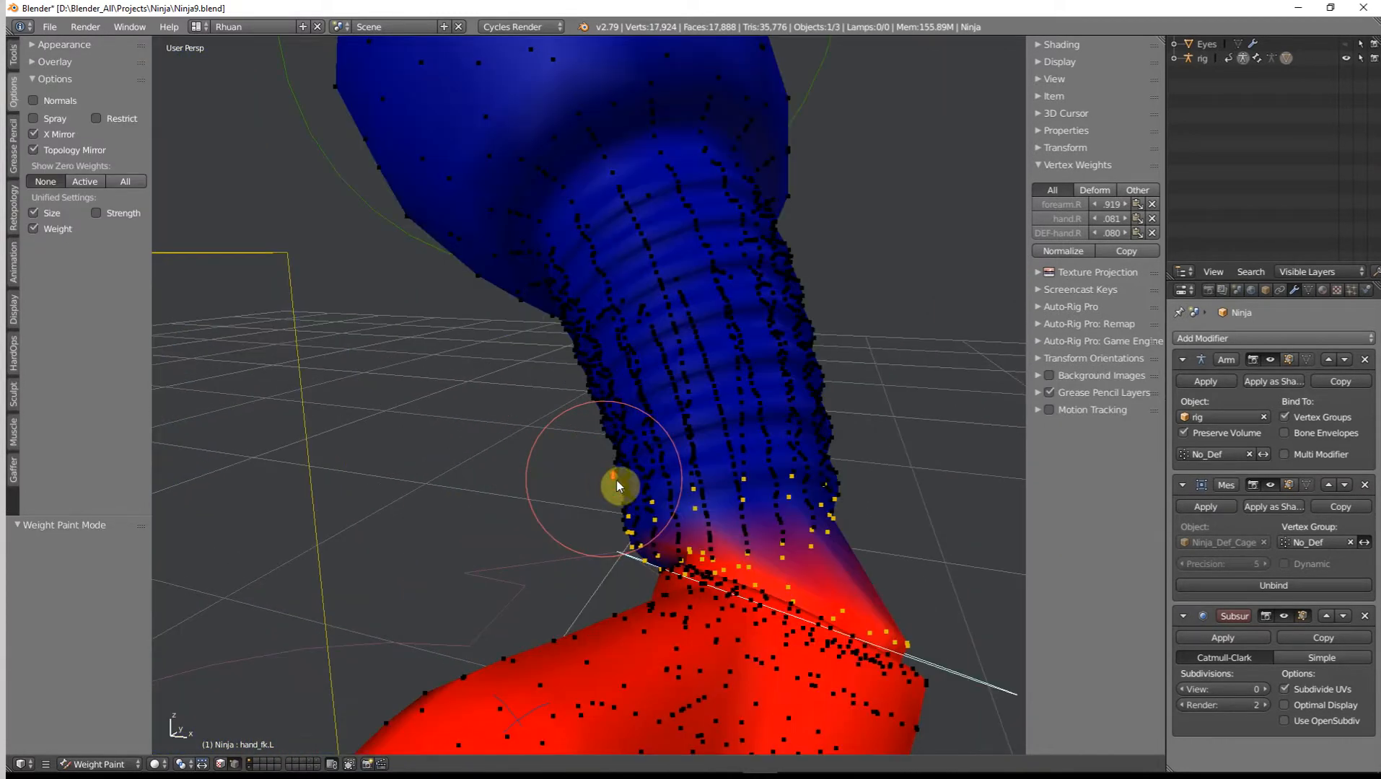
# Compare face and vertex selection masking on the left wrist's loops, ending with vertex masking.
pyautogui.click(224, 766)
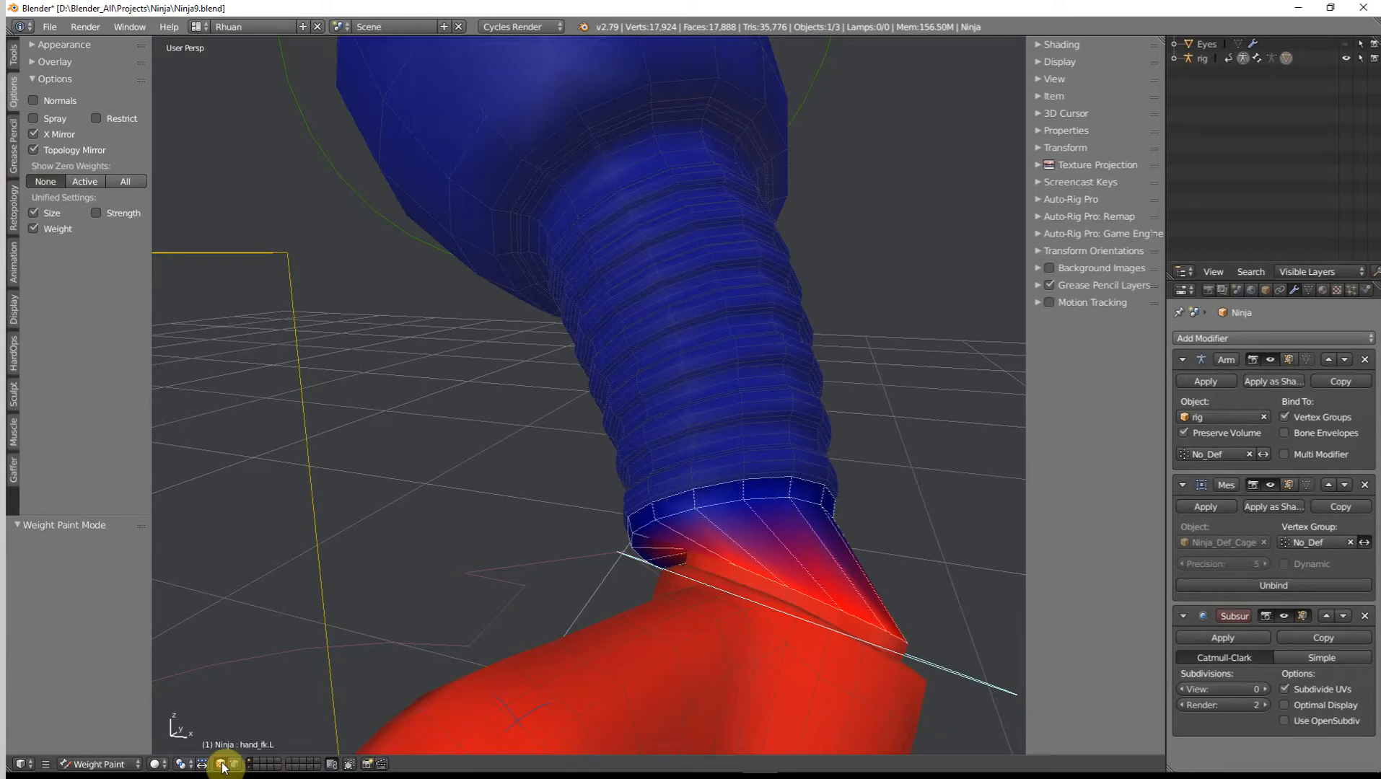
pyautogui.click(235, 766)
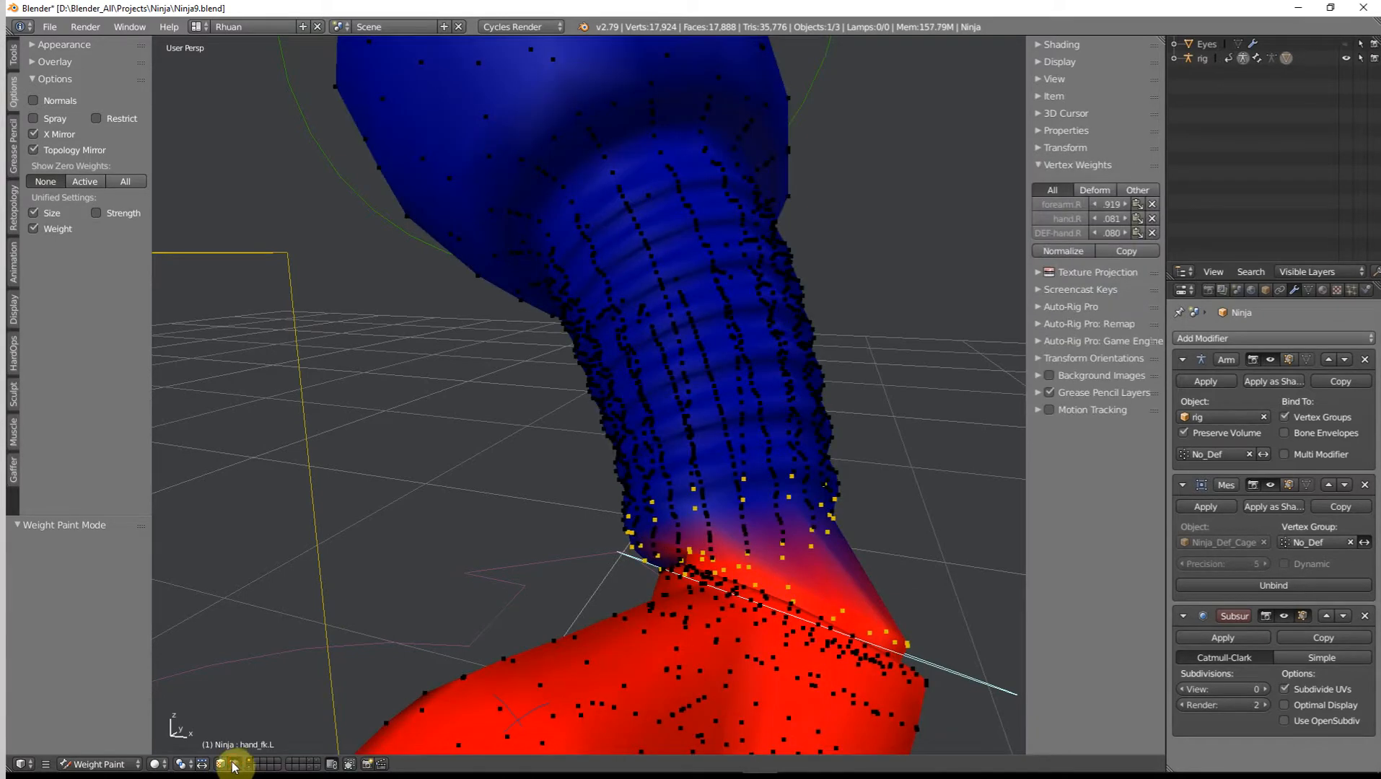
pyautogui.click(222, 766)
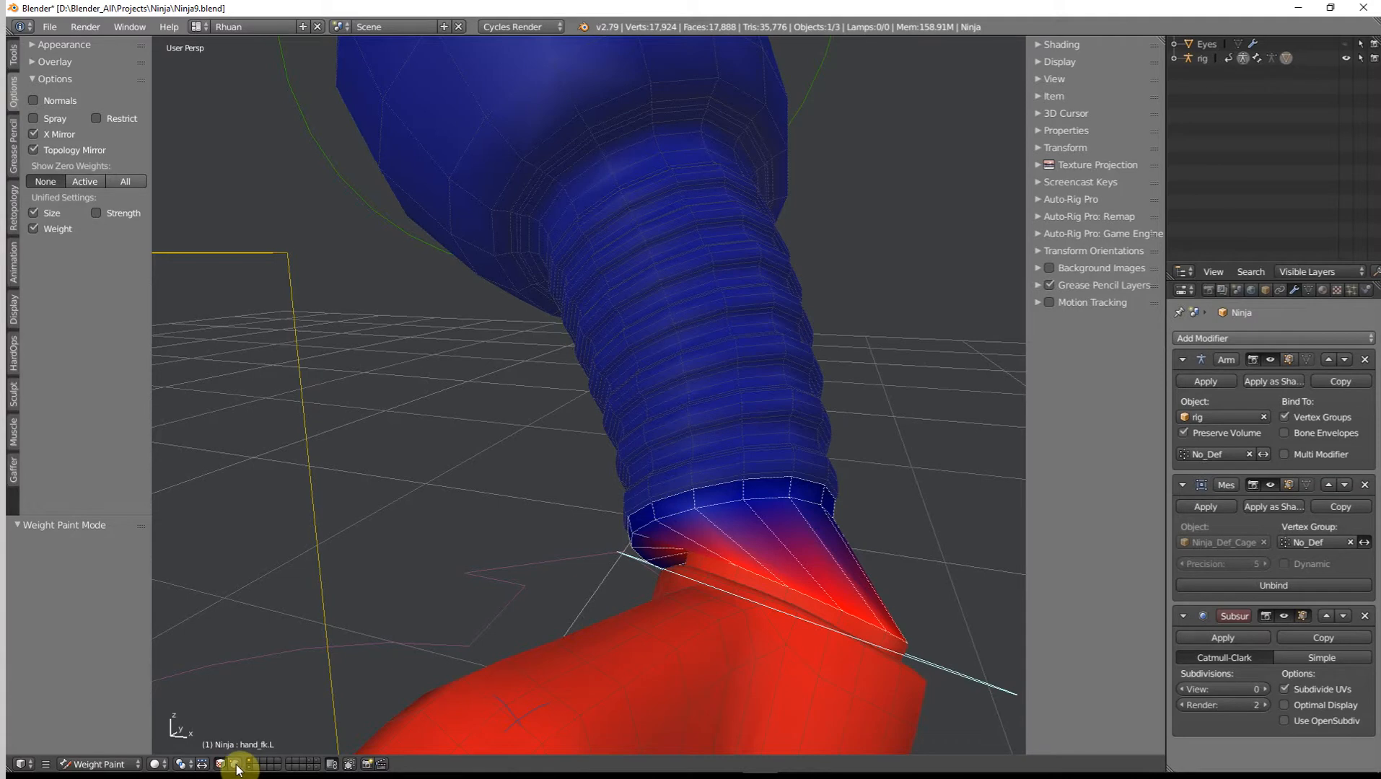
pyautogui.click(235, 765)
pyautogui.moveTo(647, 469); pyautogui.dragTo(378, 253, button='middle')
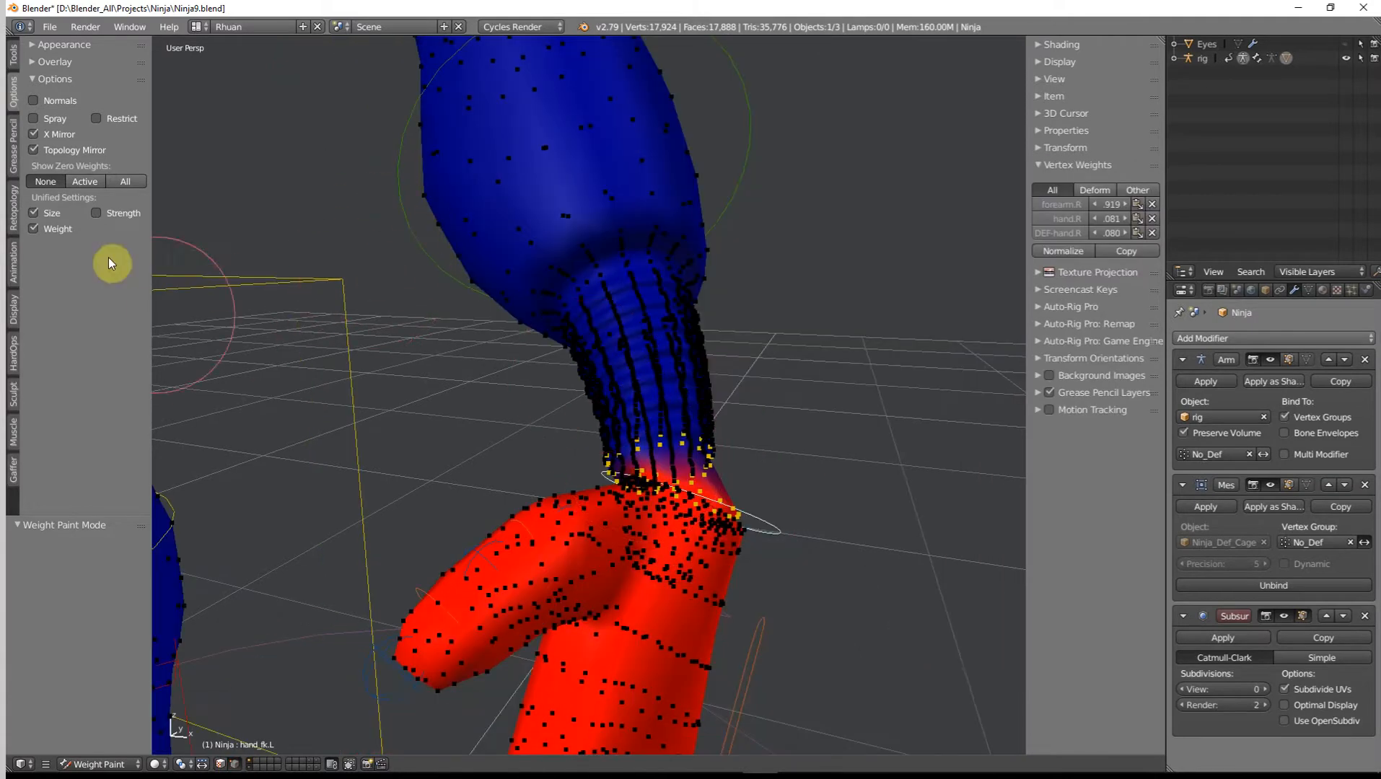
# Smooth the active No_Def group's weights on the selected wrist vertices with a factor of 0.500 and 1 iteration.
pyautogui.click(10, 61)
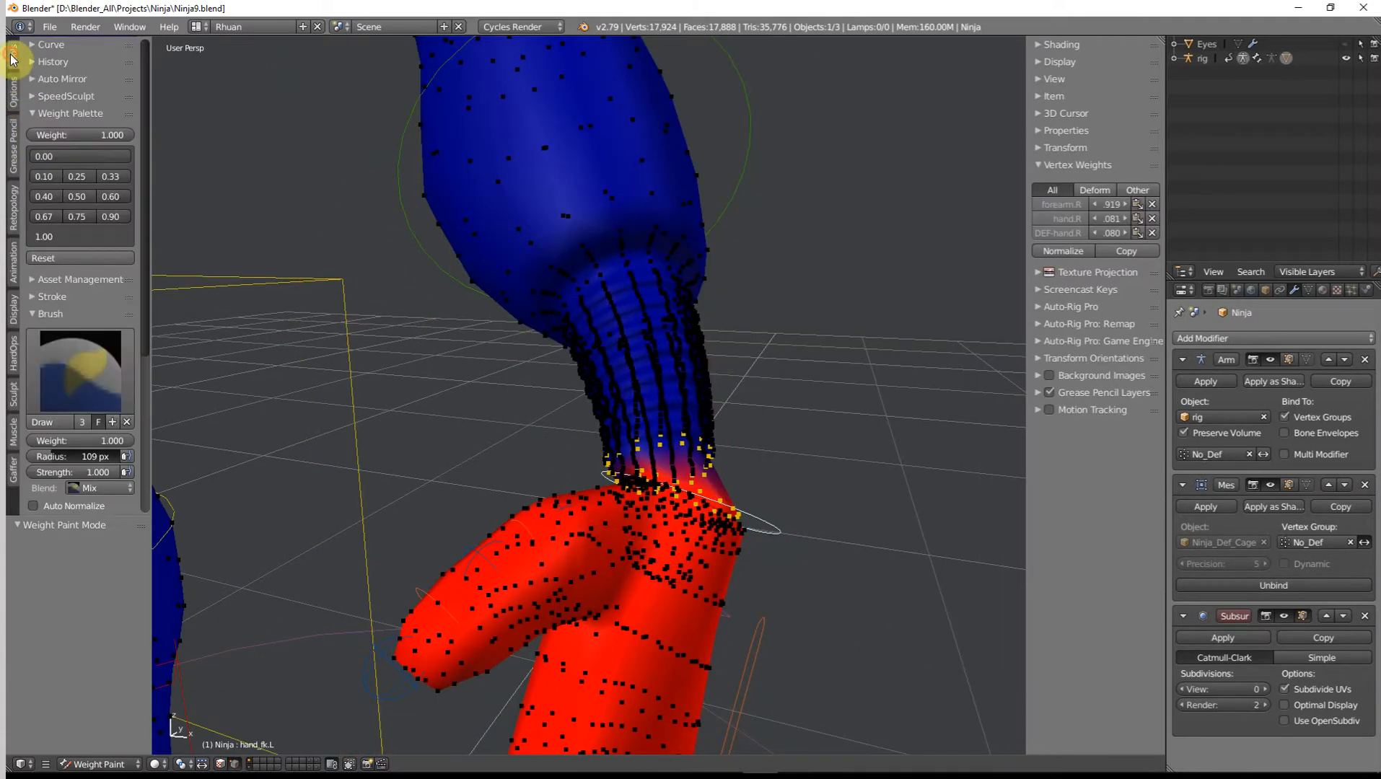
pyautogui.scroll(-5, 63, 359)
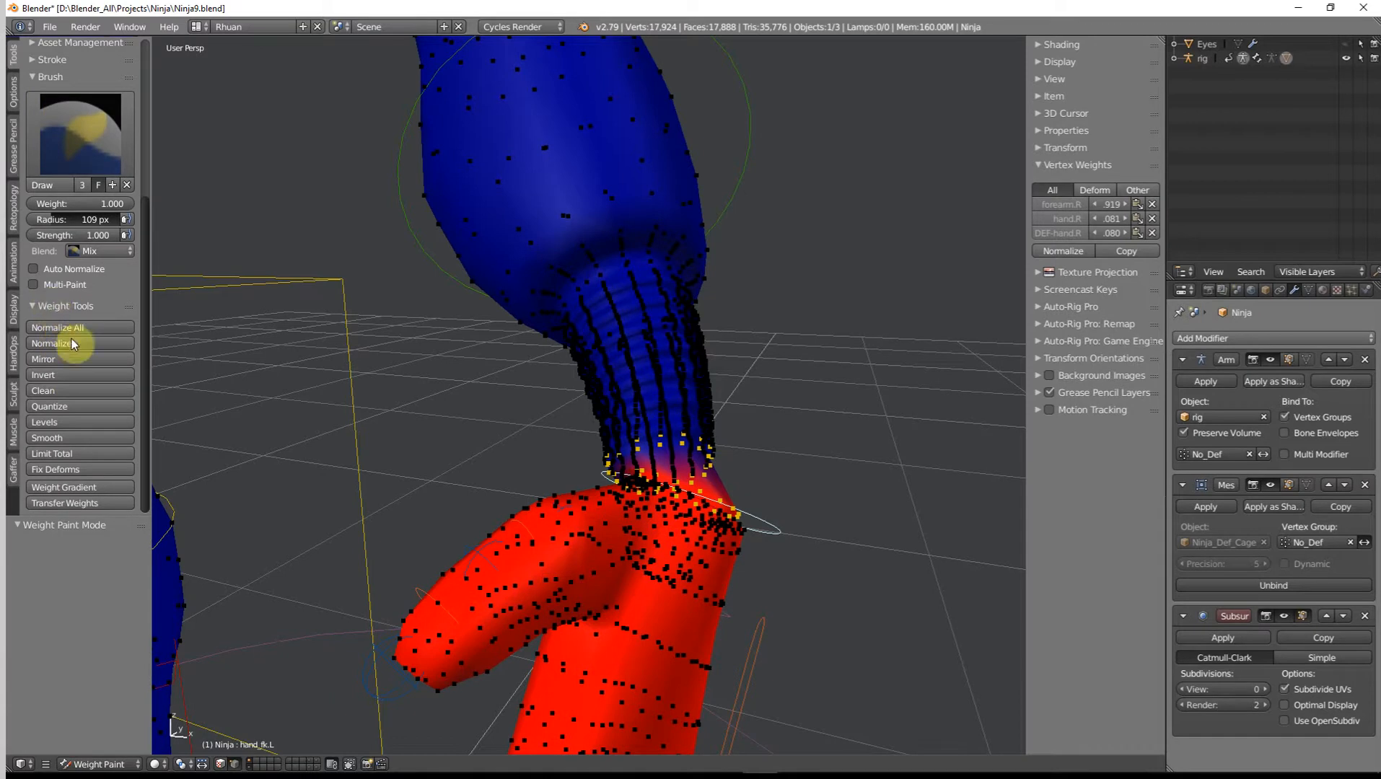
pyautogui.click(44, 437)
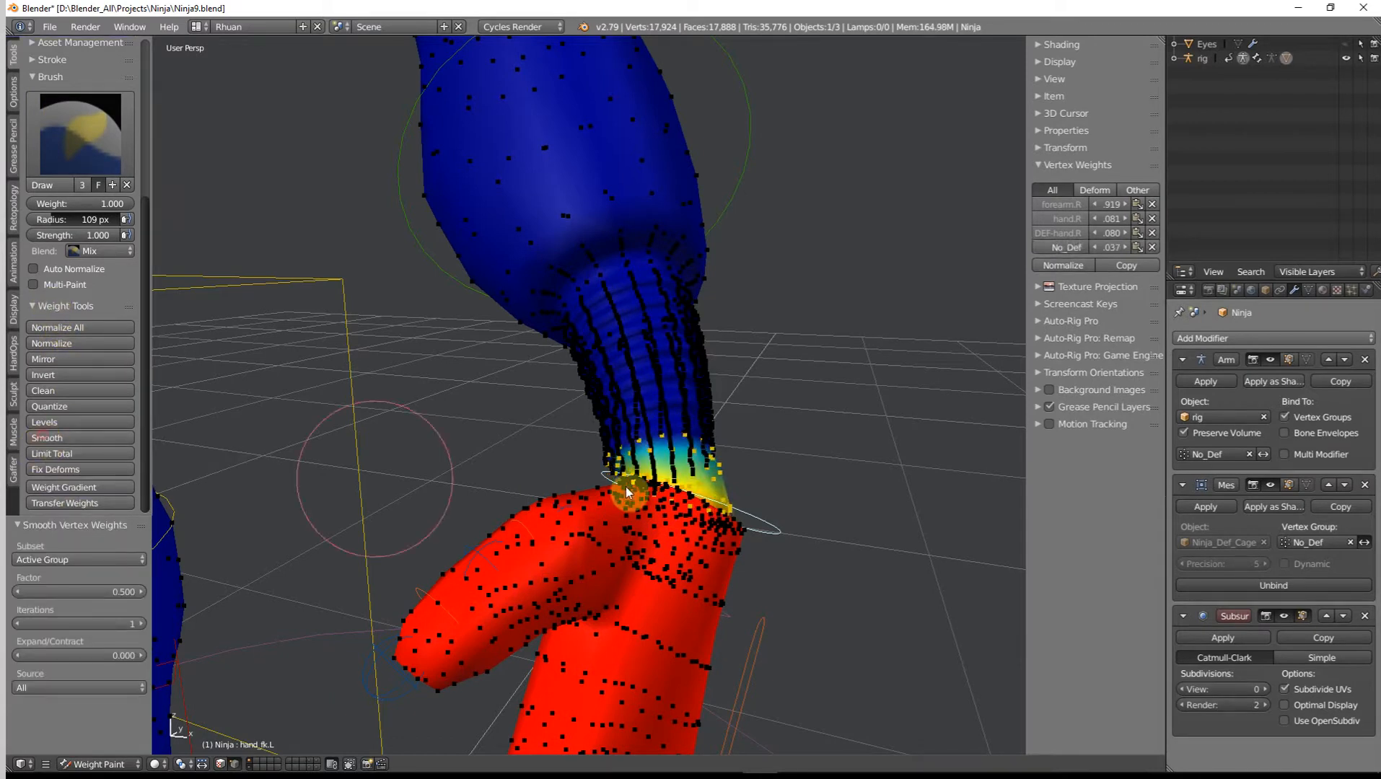
pyautogui.moveTo(626, 486)
pyautogui.mouseDown(button='middle')
pyautogui.moveTo(700, 507)
pyautogui.moveTo(616, 476)
pyautogui.moveTo(738, 497)
pyautogui.moveTo(777, 422)
pyautogui.moveTo(669, 230)
pyautogui.moveTo(703, 225)
pyautogui.moveTo(486, 369)
pyautogui.moveTo(669, 252)
pyautogui.moveTo(579, 394)
pyautogui.moveTo(624, 306)
pyautogui.moveTo(637, 370)
pyautogui.moveTo(636, 324)
pyautogui.moveTo(635, 337)
pyautogui.moveTo(651, 331)
pyautogui.mouseUp(button='middle')
pyautogui.scroll(5, 740, 500)
pyautogui.scroll(-5, 740, 497)
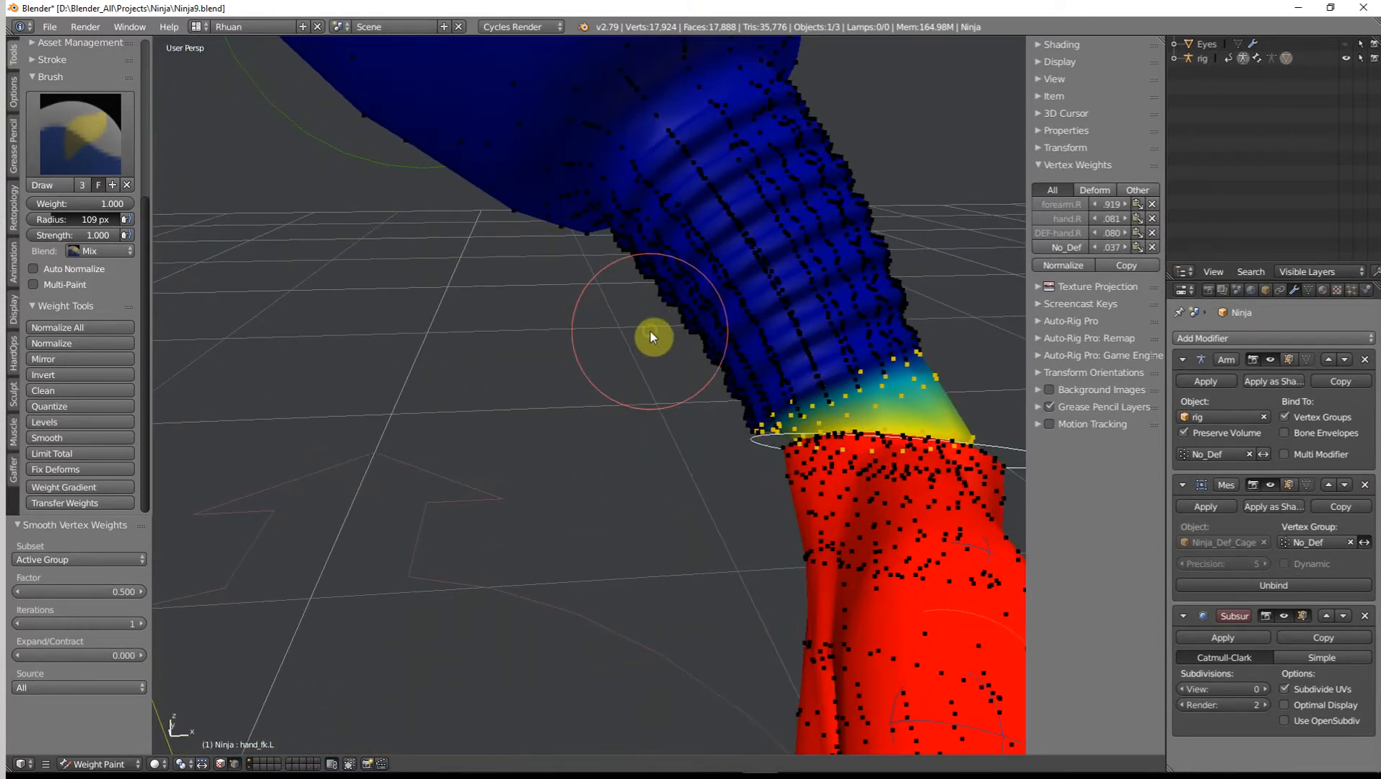
# In Edit Mode, replace the selection with the two adjacent edge loops around the rim of the left hand at the wrist.
pyautogui.moveTo(737, 397)
pyautogui.mouseDown(button='middle')
pyautogui.moveTo(696, 401)
pyautogui.moveTo(811, 495)
pyautogui.mouseUp(button='middle')
pyautogui.press('Tab')
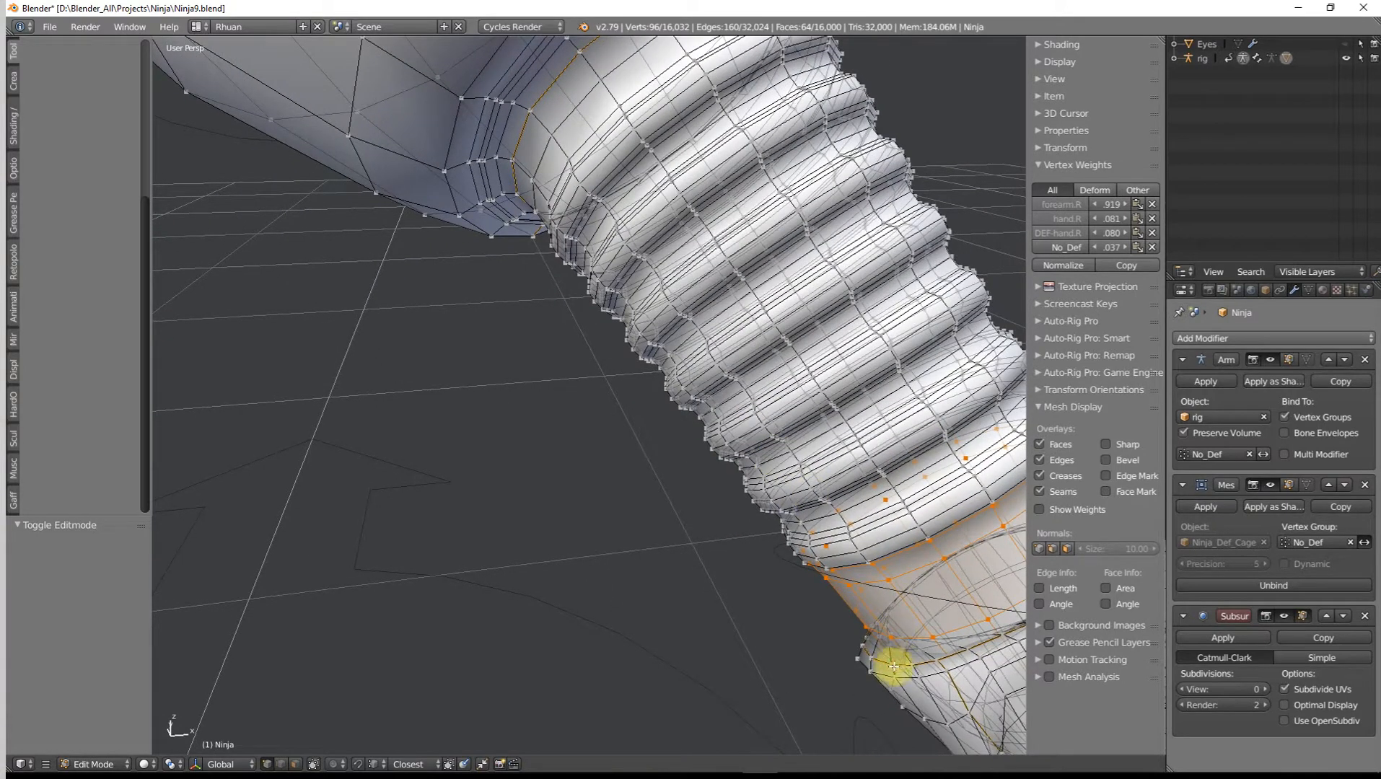
pyautogui.keyDown('alt'); pyautogui.rightClick(893, 666); pyautogui.keyUp('alt')
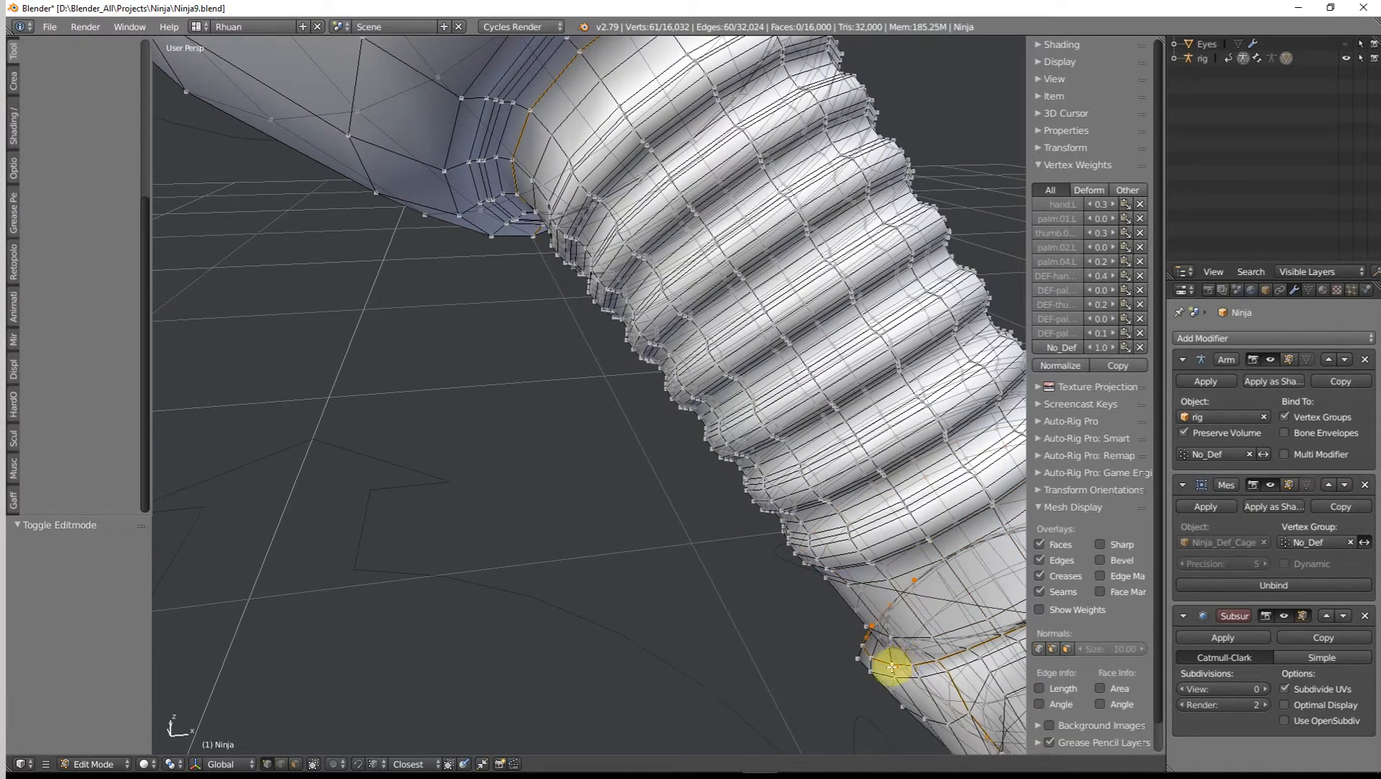
pyautogui.keyDown('alt'); pyautogui.rightClick(885, 662); pyautogui.keyUp('alt')
pyautogui.press('KP_Decimal')
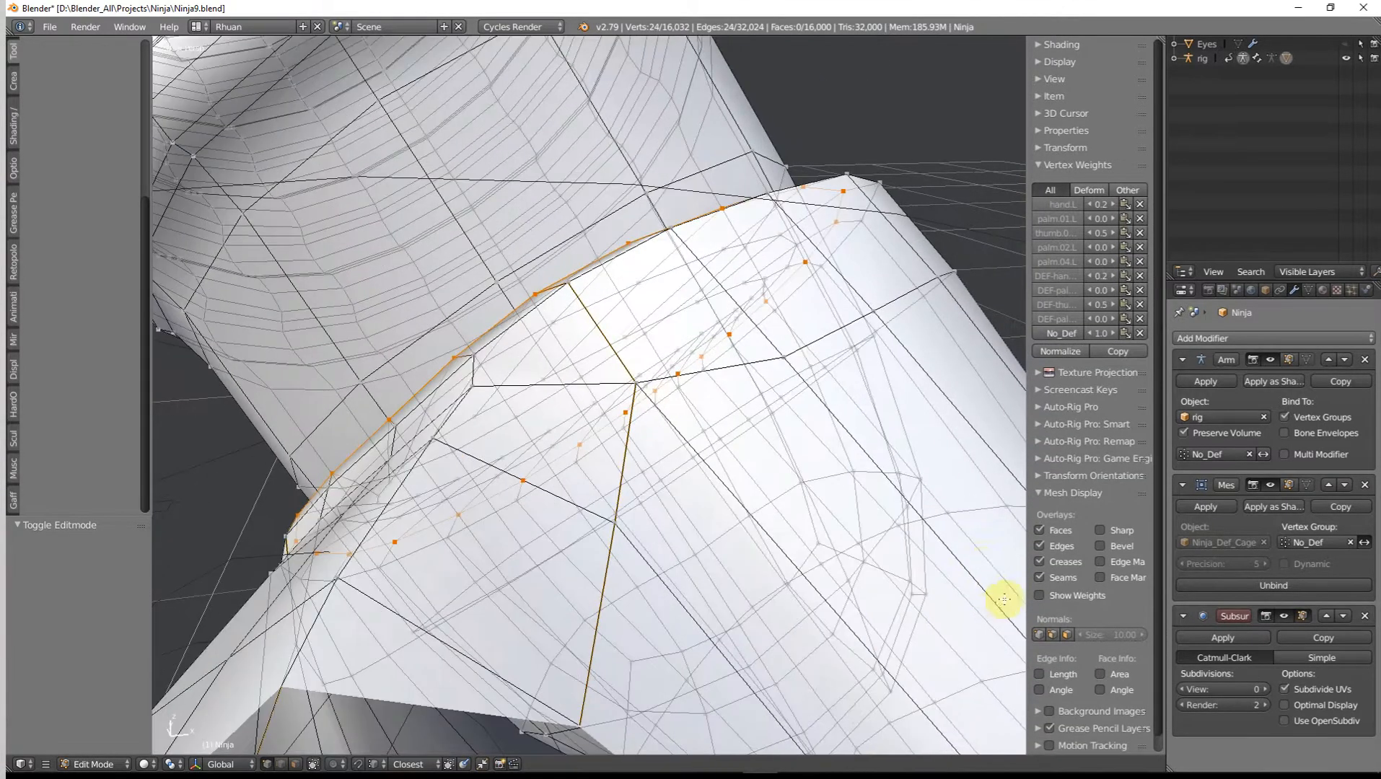
pyautogui.scroll(-3, 804, 410)
pyautogui.moveTo(804, 410); pyautogui.dragTo(888, 441, button='middle')
pyautogui.keyDown('alt'); pyautogui.keyDown('shift'); pyautogui.rightClick(736, 315); pyautogui.keyUp('shift'); pyautogui.keyUp('alt')
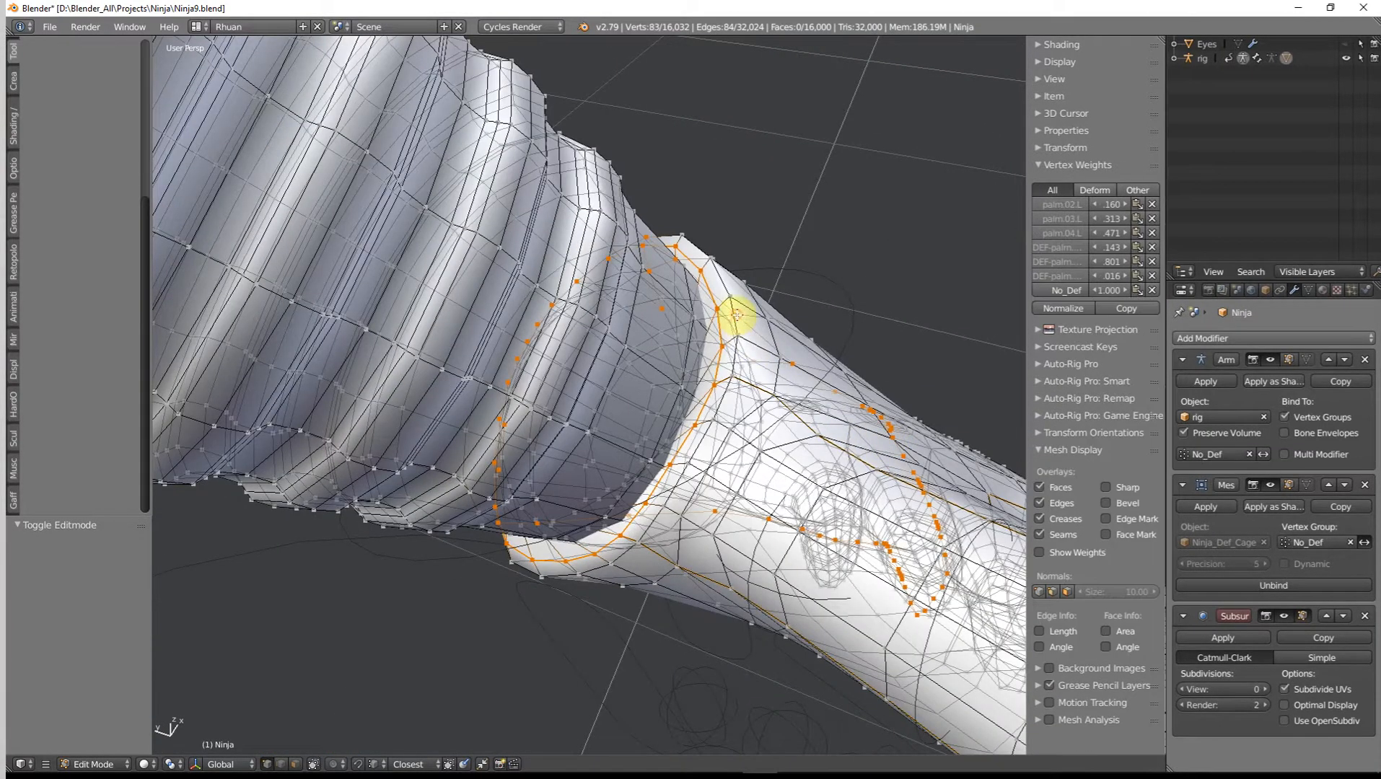
pyautogui.hotkey('ctrl', 'z')
pyautogui.keyDown('alt'); pyautogui.keyDown('shift'); pyautogui.rightClick(723, 278); pyautogui.keyUp('shift'); pyautogui.keyUp('alt')
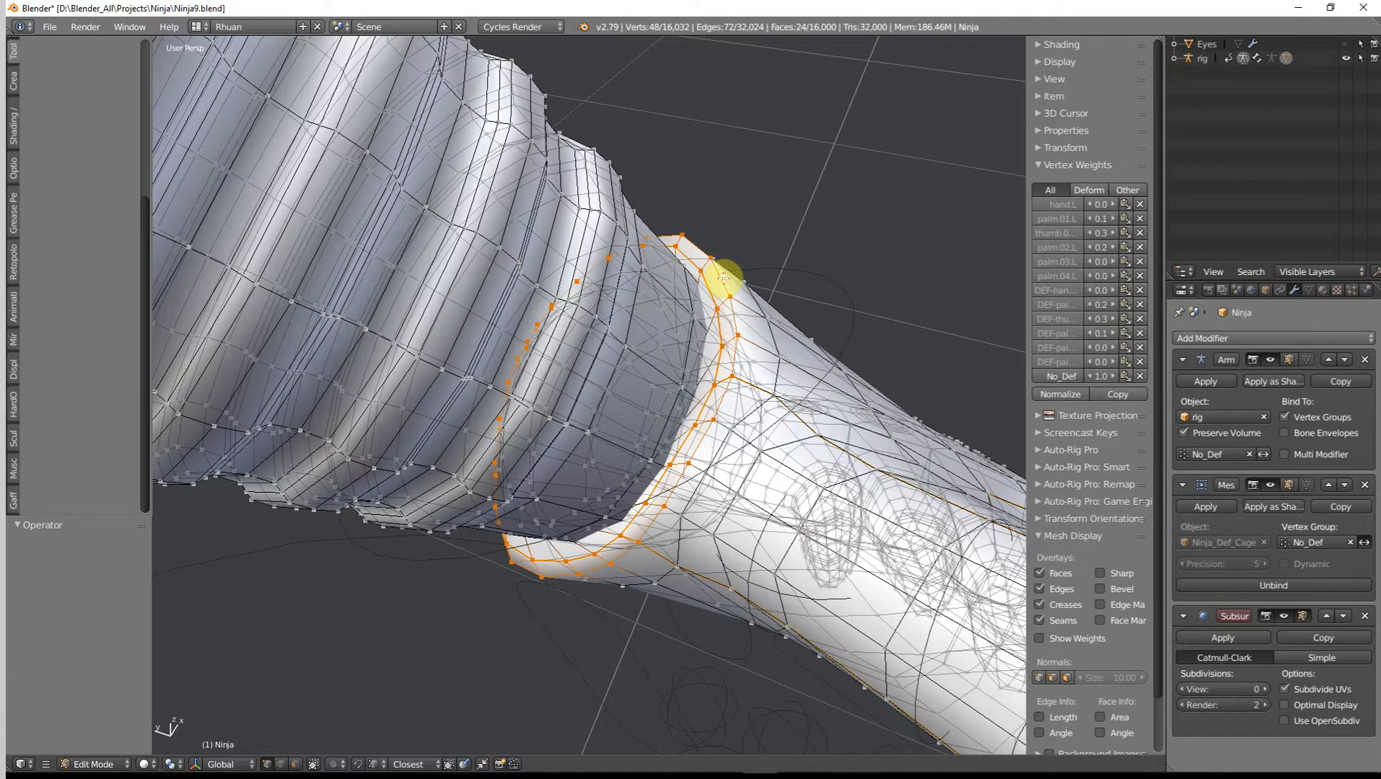
# Apply Smooth to the No_Def weights of the left hand's rim loops in Weight Paint mode, with factor 0.500 and 1 iteration.
pyautogui.press('Tab')
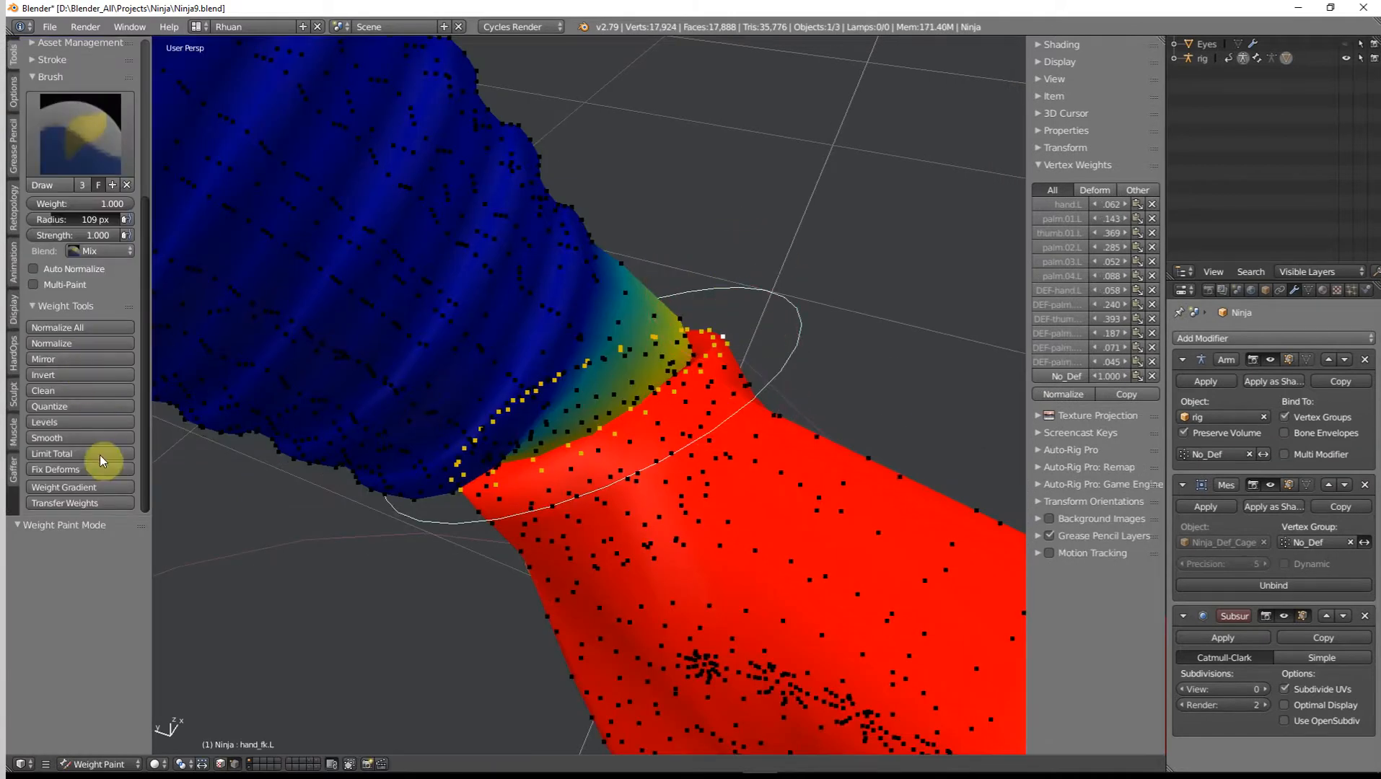
pyautogui.click(47, 438)
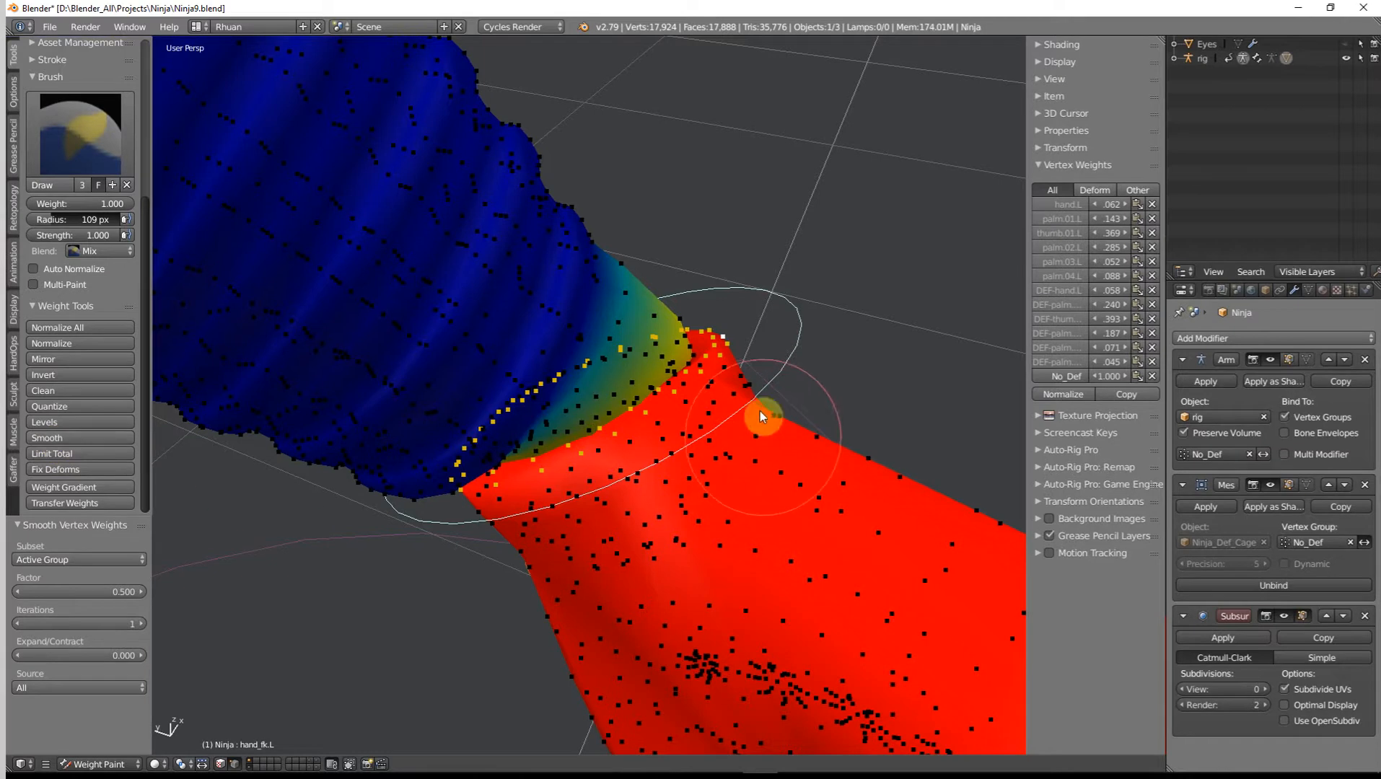
pyautogui.moveTo(721, 404)
pyautogui.mouseDown(button='middle')
pyautogui.moveTo(676, 371)
pyautogui.moveTo(657, 382)
pyautogui.moveTo(585, 368)
pyautogui.mouseUp(button='middle')
pyautogui.press('Tab')
pyautogui.scroll(-5, 591, 368)
pyautogui.hotkey('ctrl', 'Tab')
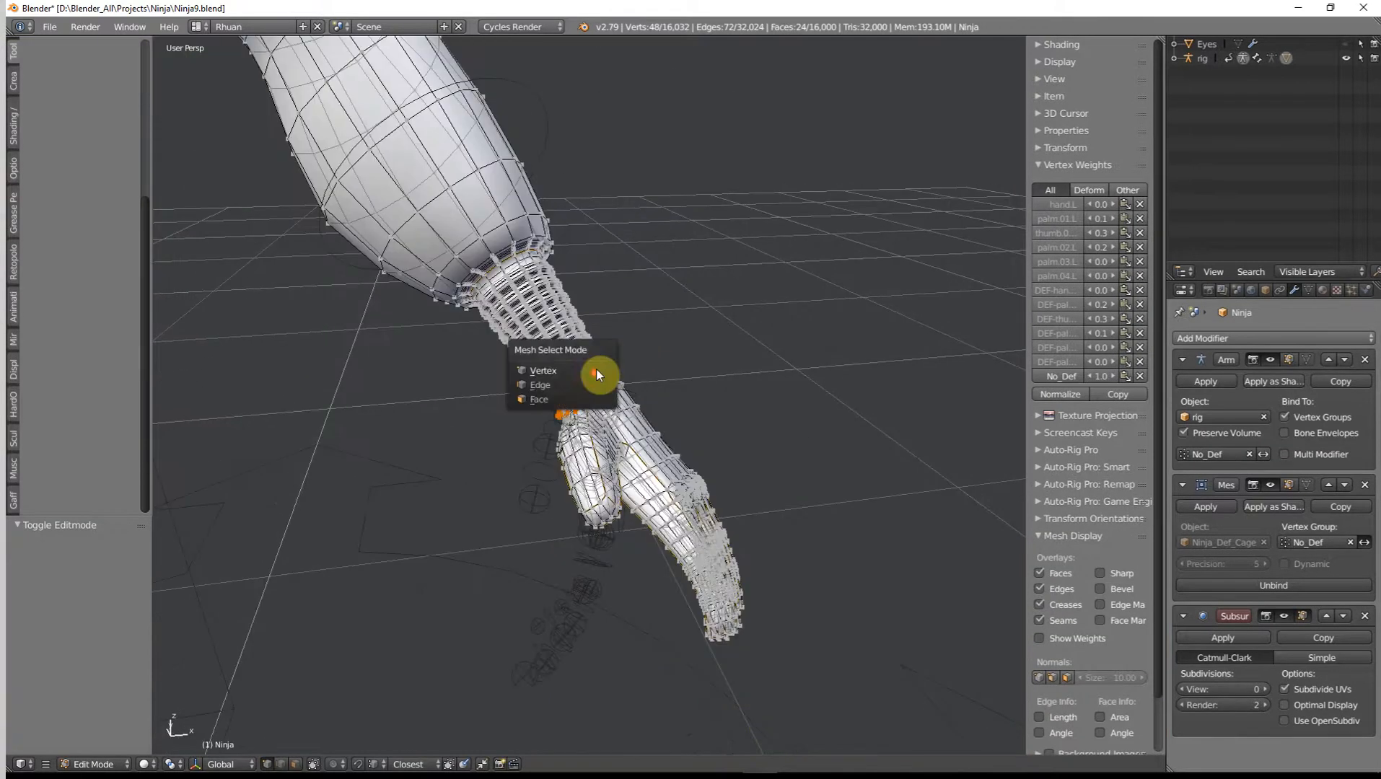
pyautogui.press('Tab')
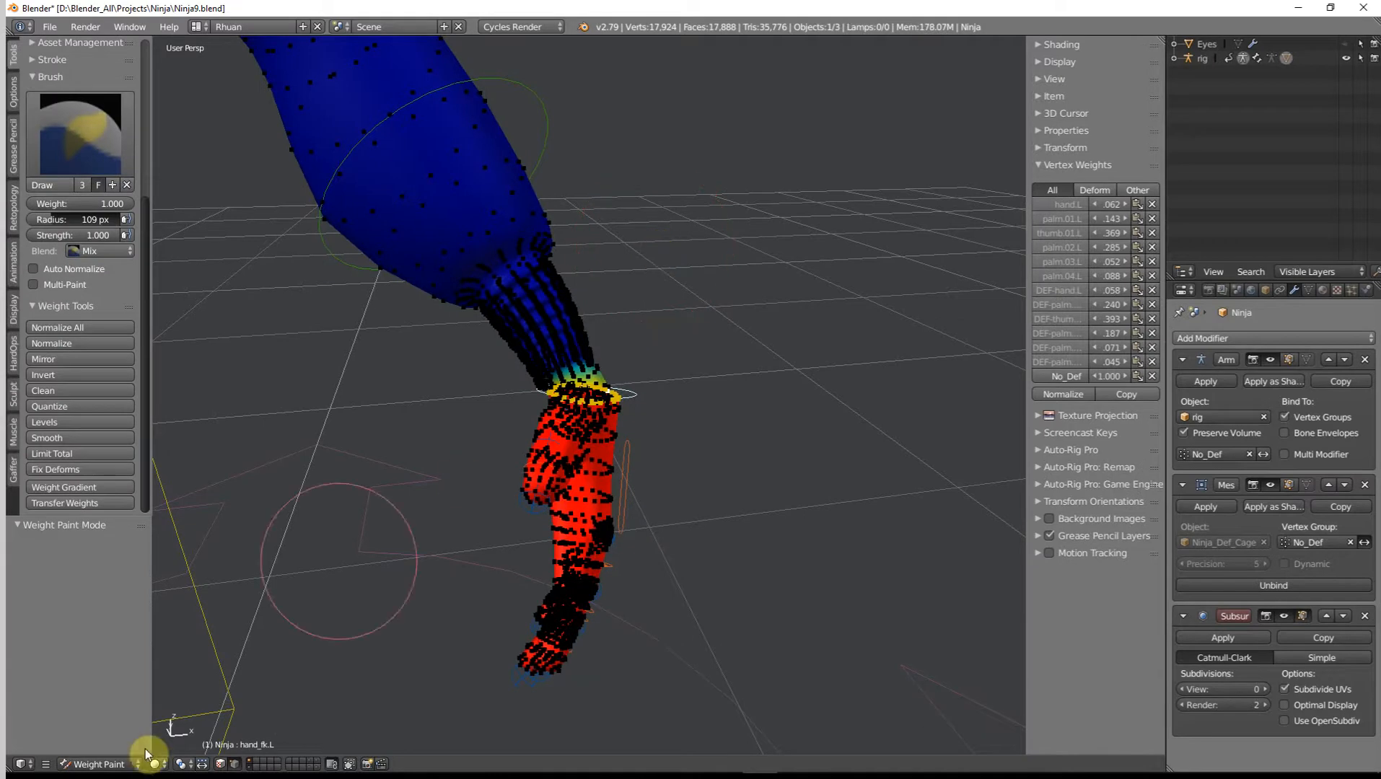
# Leave Weight Paint mode, select the left hand's FK control, and test the wrist deformation with a trial rotation.
pyautogui.click(116, 766)
pyautogui.click(102, 749)
pyautogui.scroll(-3, 621, 460)
pyautogui.moveTo(546, 457)
pyautogui.mouseDown(button='middle')
pyautogui.moveTo(620, 460)
pyautogui.moveTo(738, 400)
pyautogui.moveTo(723, 316)
pyautogui.moveTo(617, 407)
pyautogui.moveTo(573, 496)
pyautogui.moveTo(536, 480)
pyautogui.moveTo(613, 468)
pyautogui.moveTo(613, 480)
pyautogui.mouseUp(button='middle')
pyautogui.scroll(3, 625, 459)
pyautogui.scroll(3, 626, 459)
pyautogui.rightClick(660, 388)
pyautogui.scroll(-2, 665, 395)
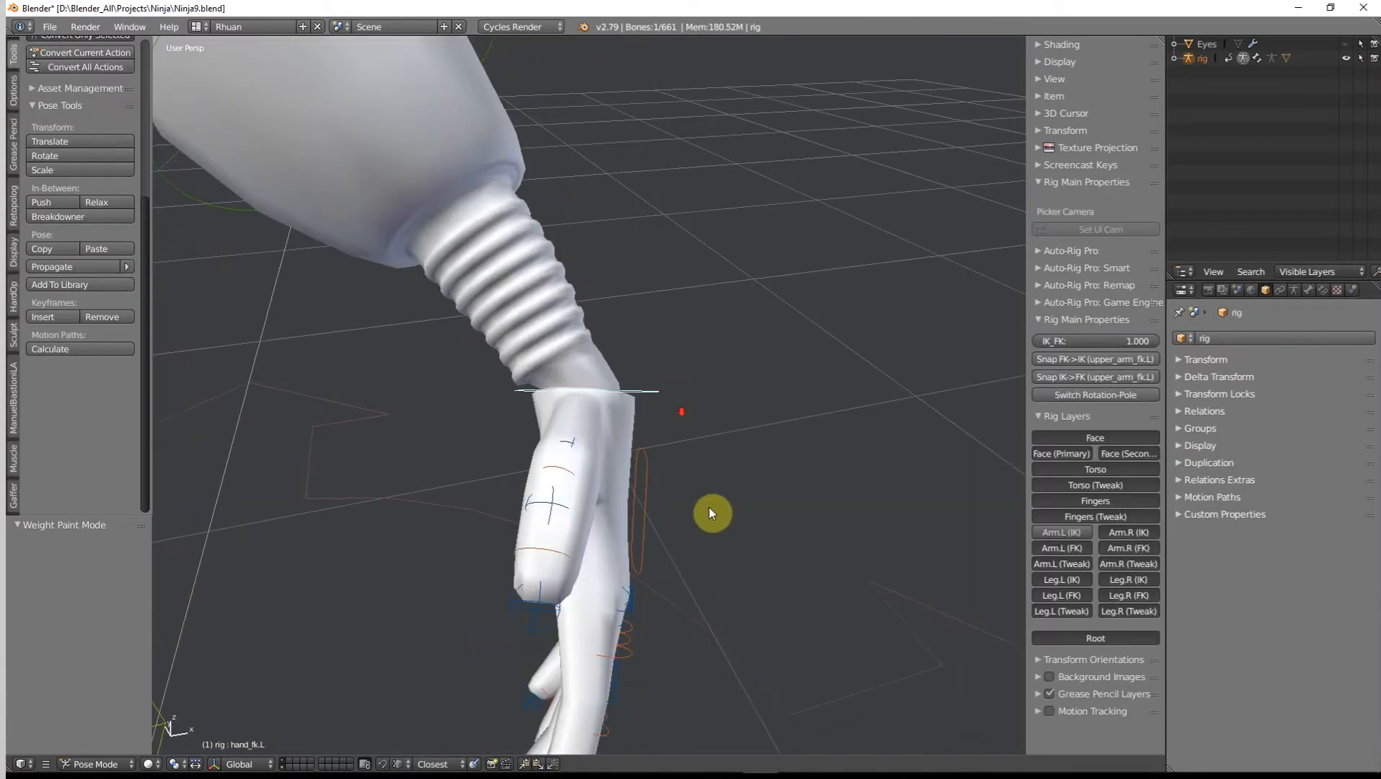
pyautogui.press('r')
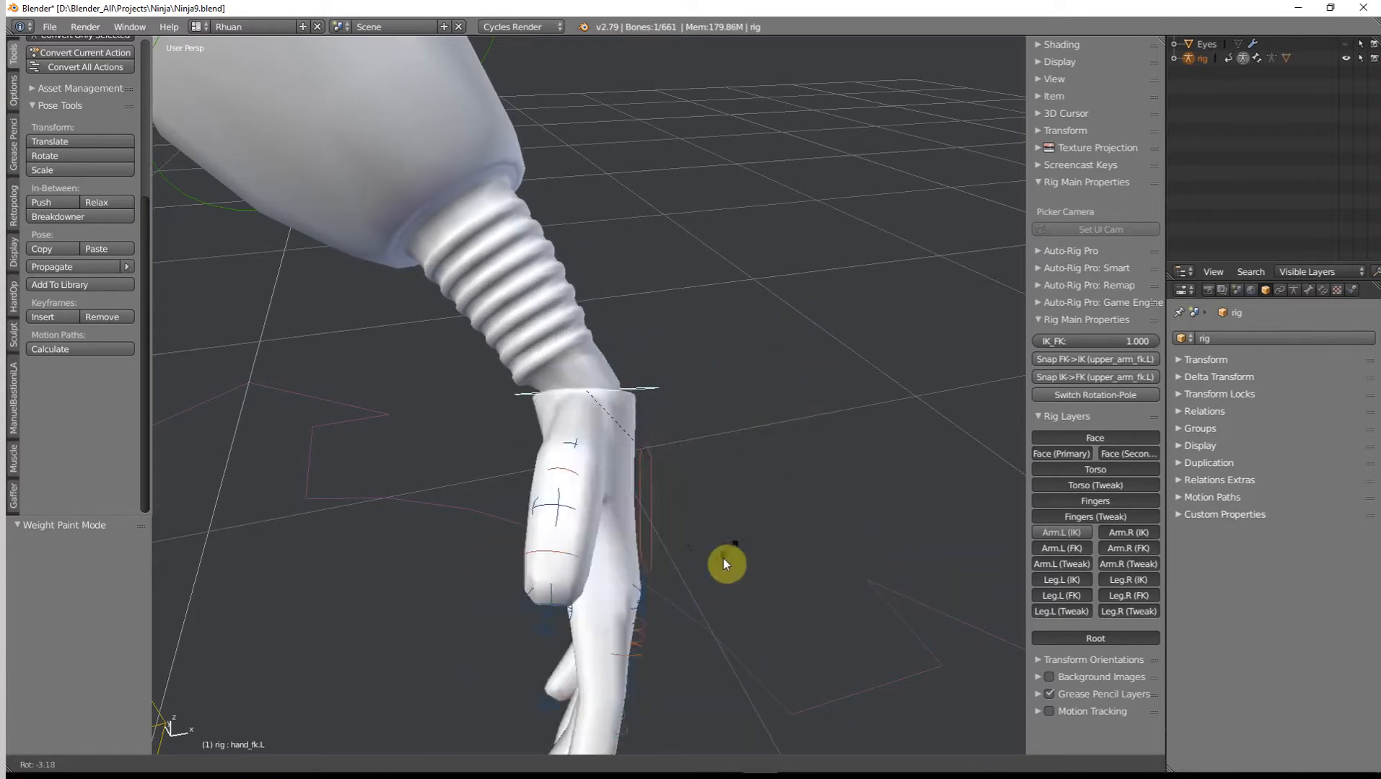
pyautogui.rightClick(764, 484)
pyautogui.click(575, 332)
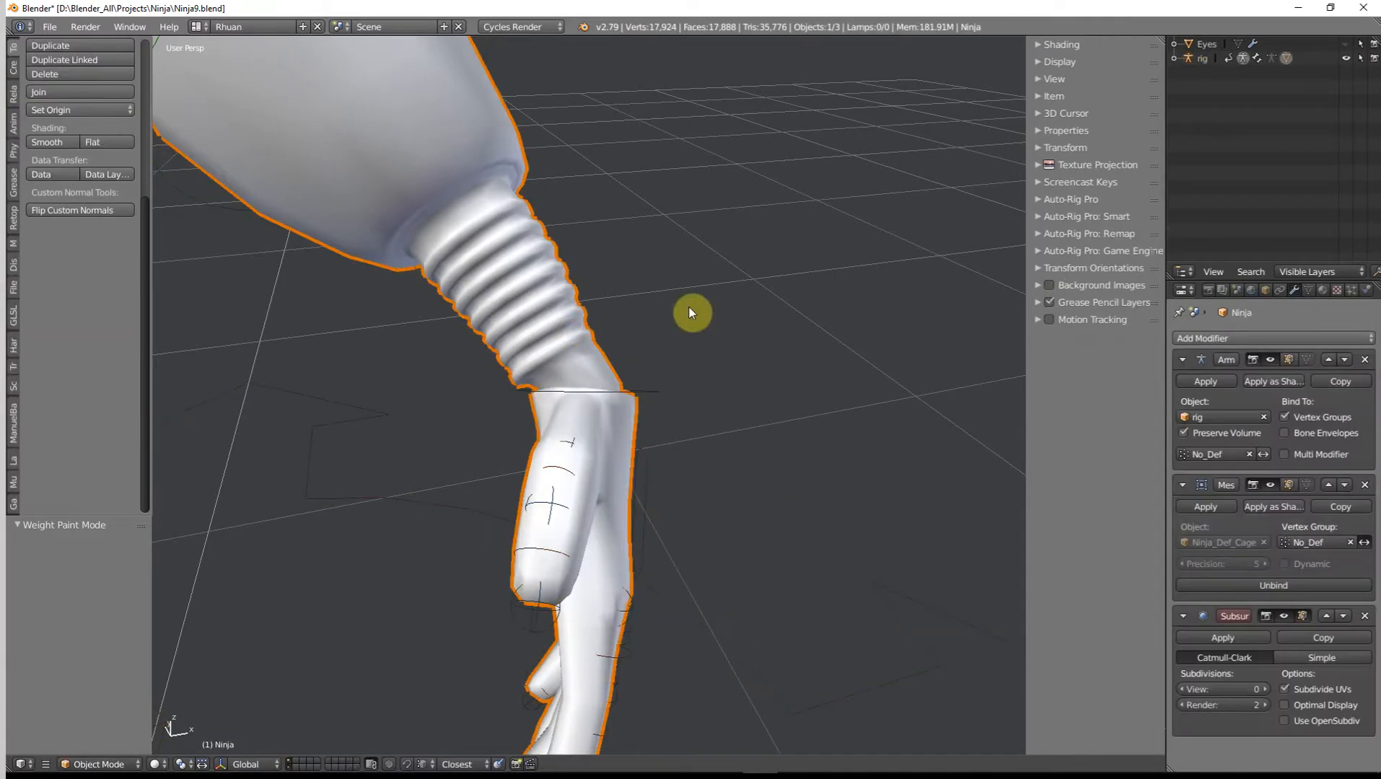
pyautogui.hotkey('ctrl', 'Tab')
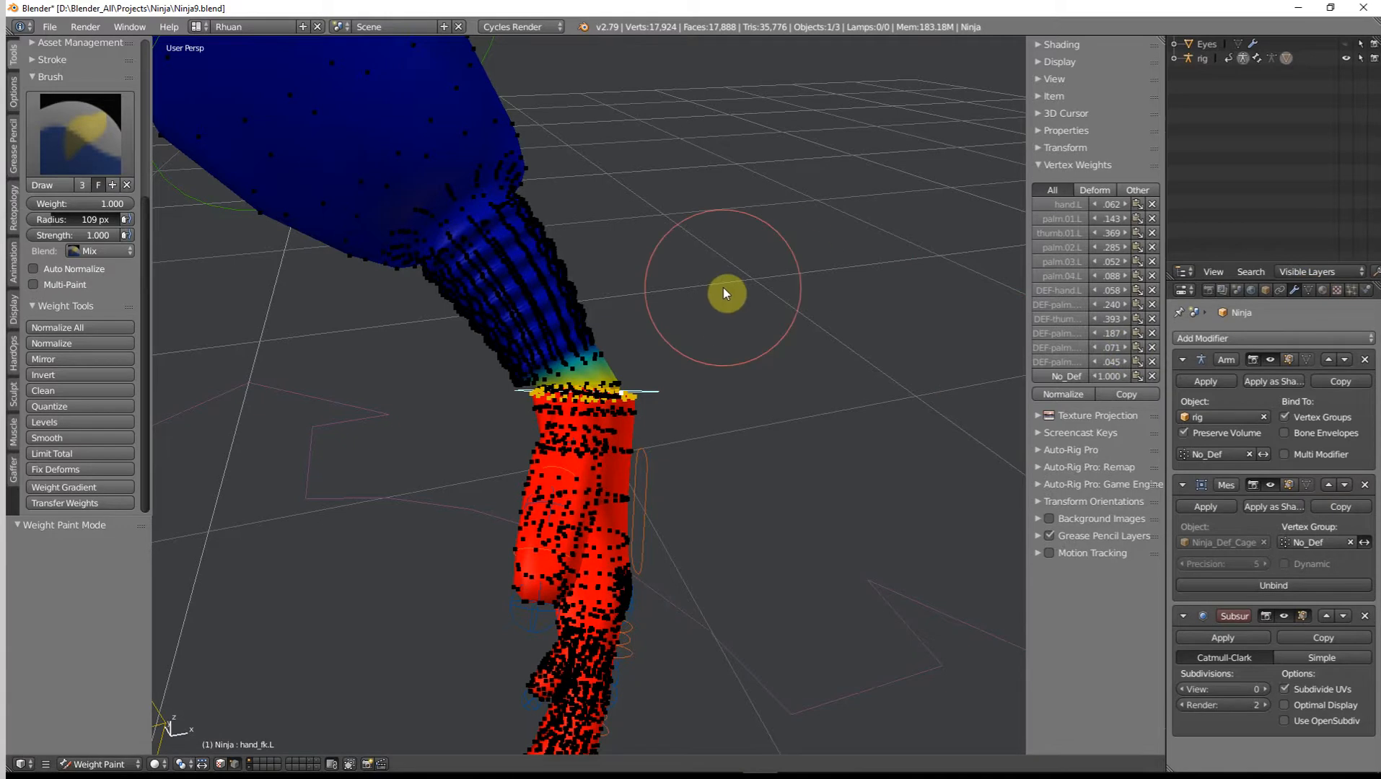
pyautogui.hotkey('ctrl', 'Tab')
# On the rig, reveal the bone layer holding the deform bones and enable X-Ray display for the armature.
pyautogui.click(644, 390)
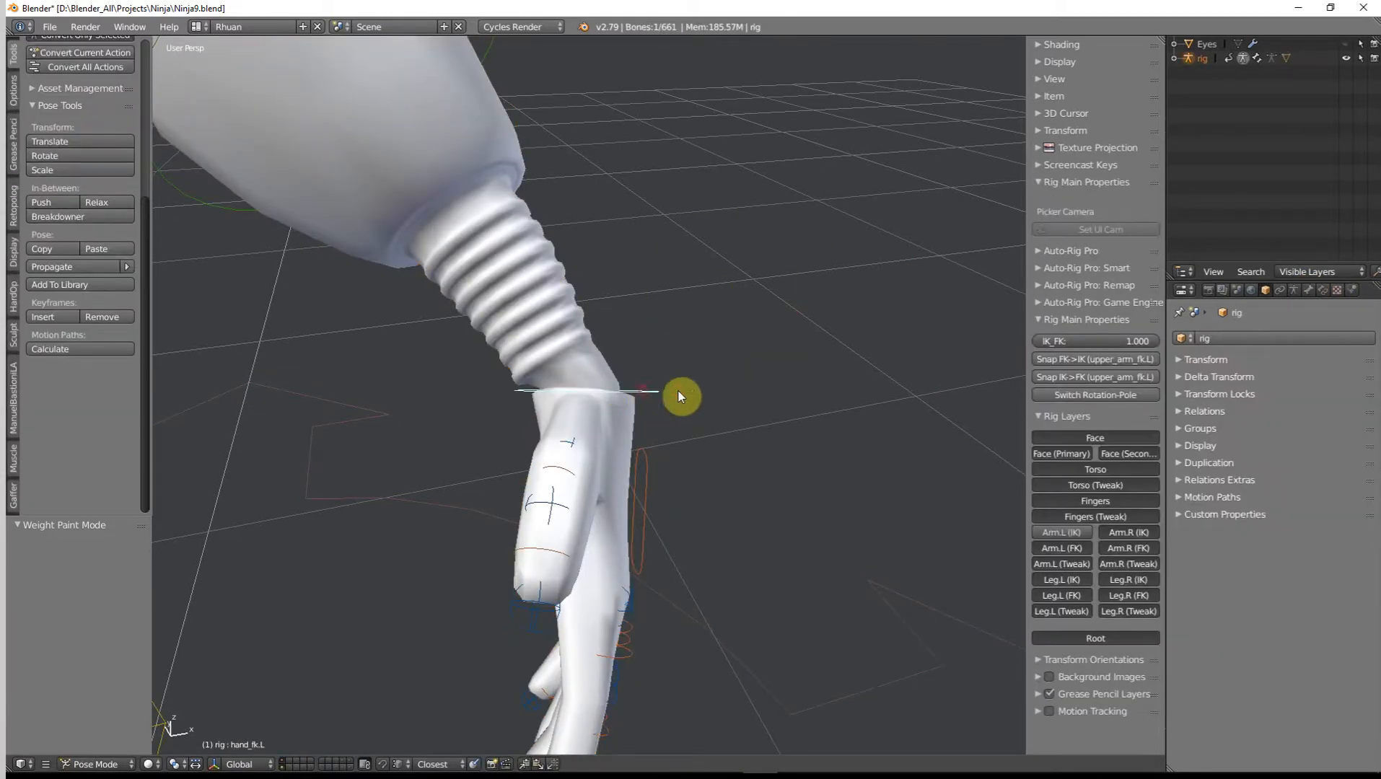
pyautogui.click(1295, 289)
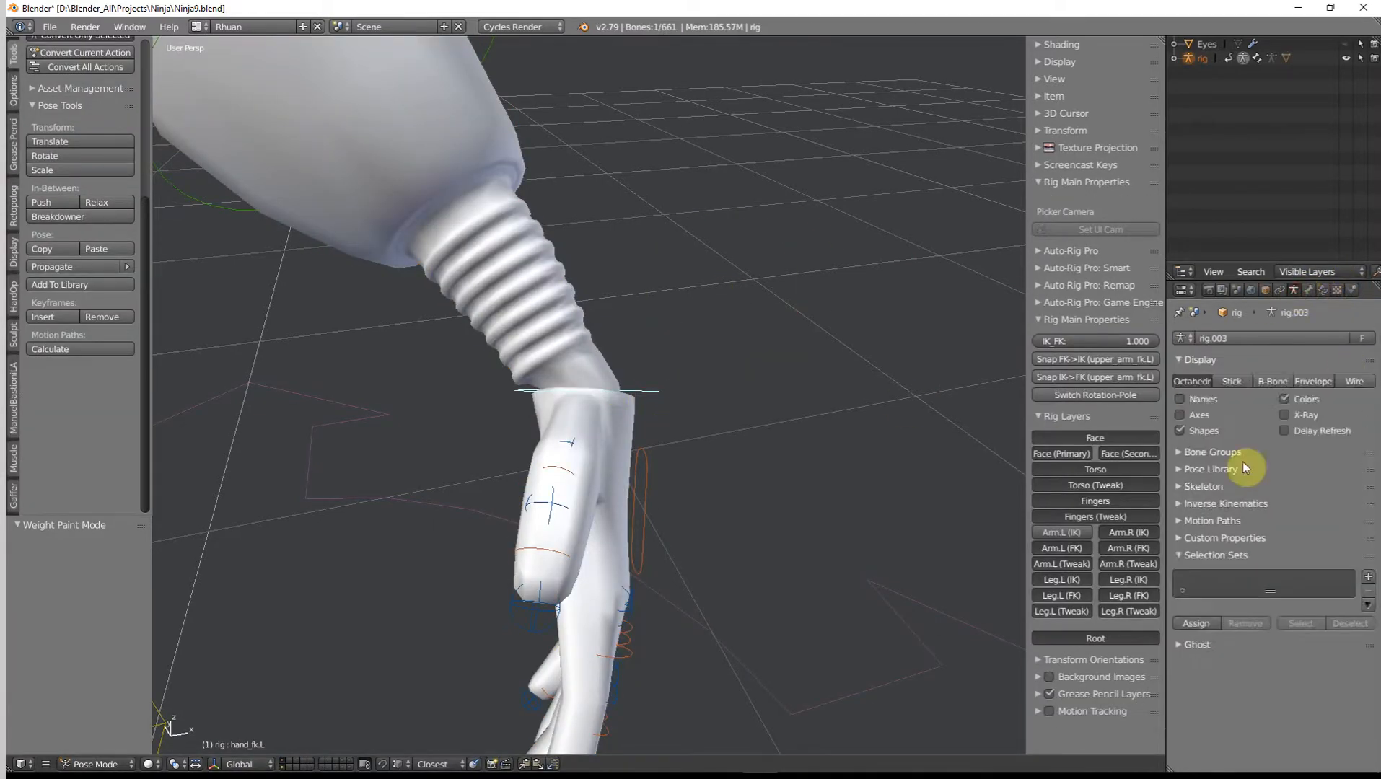
pyautogui.click(1184, 486)
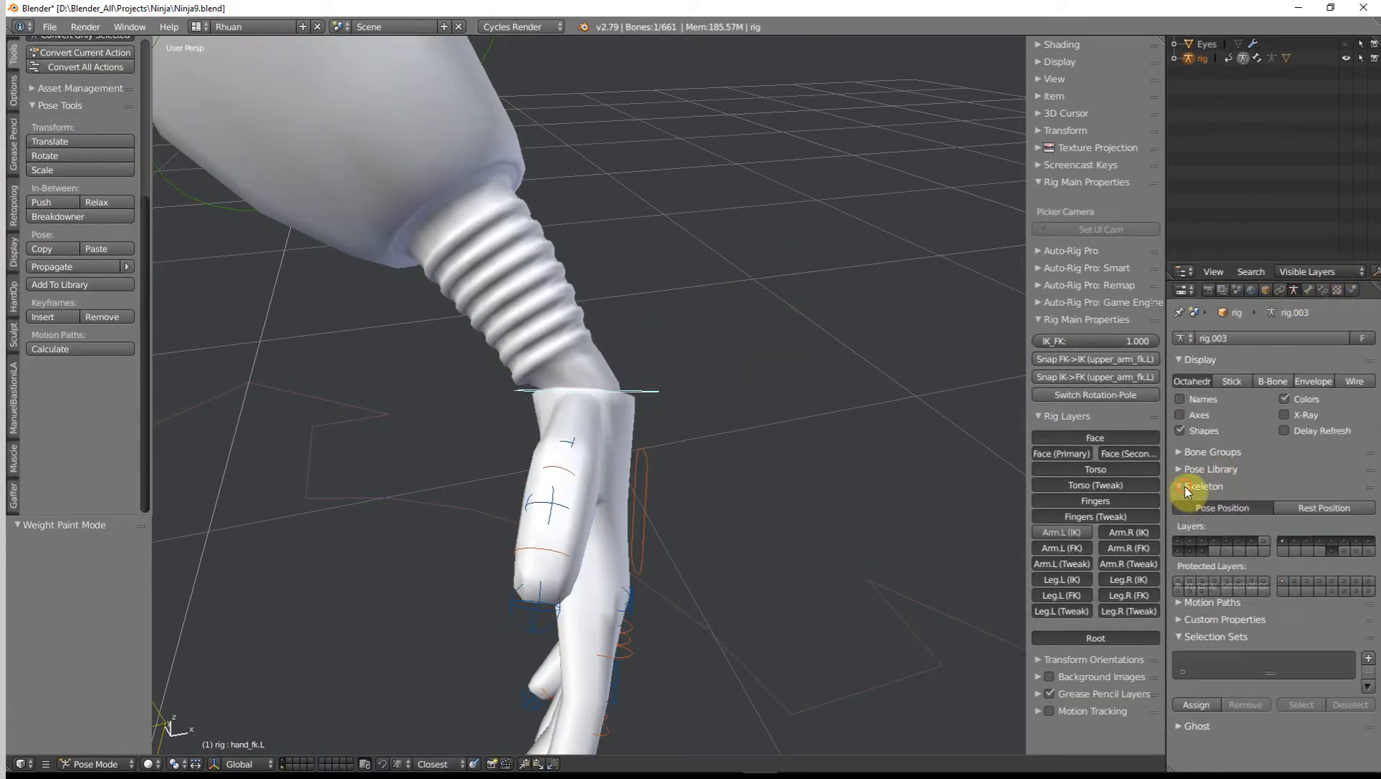
pyautogui.click(1343, 549)
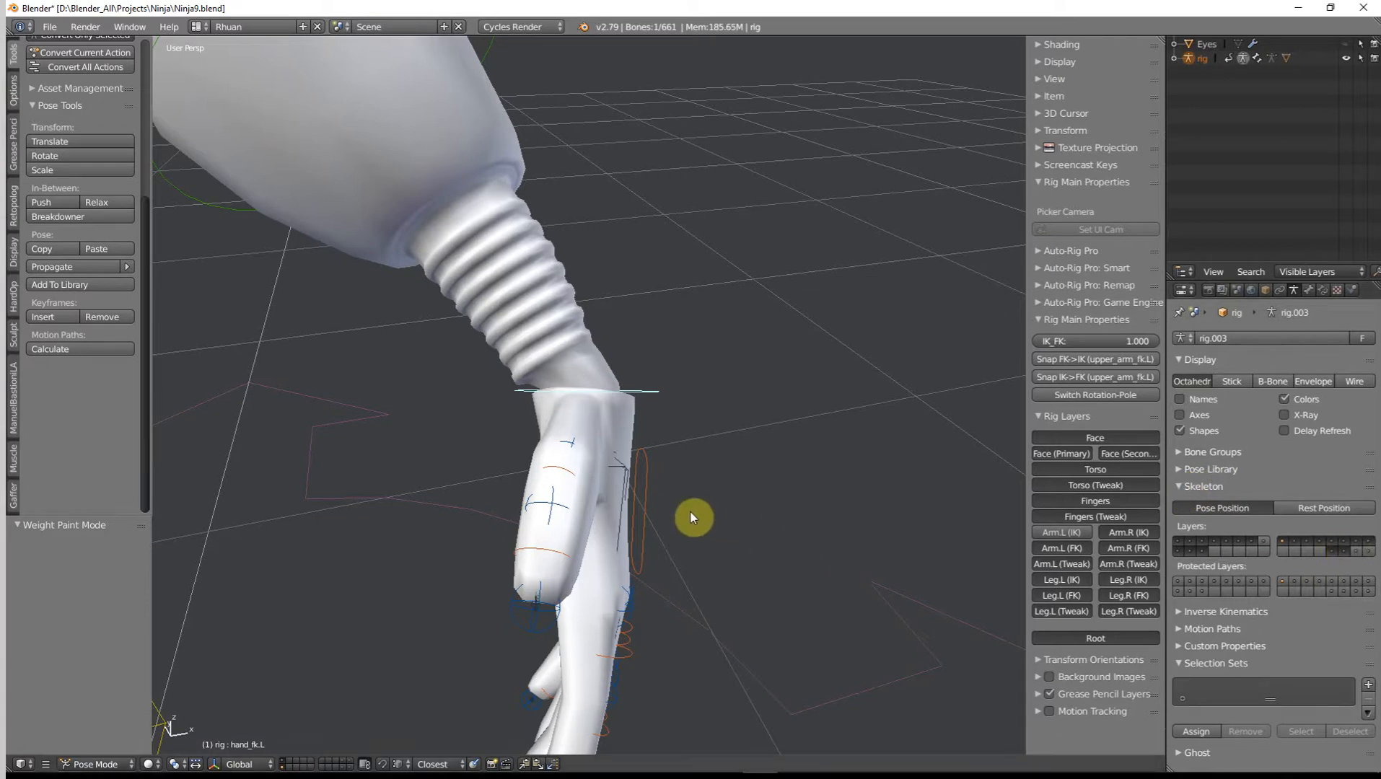
pyautogui.click(1292, 415)
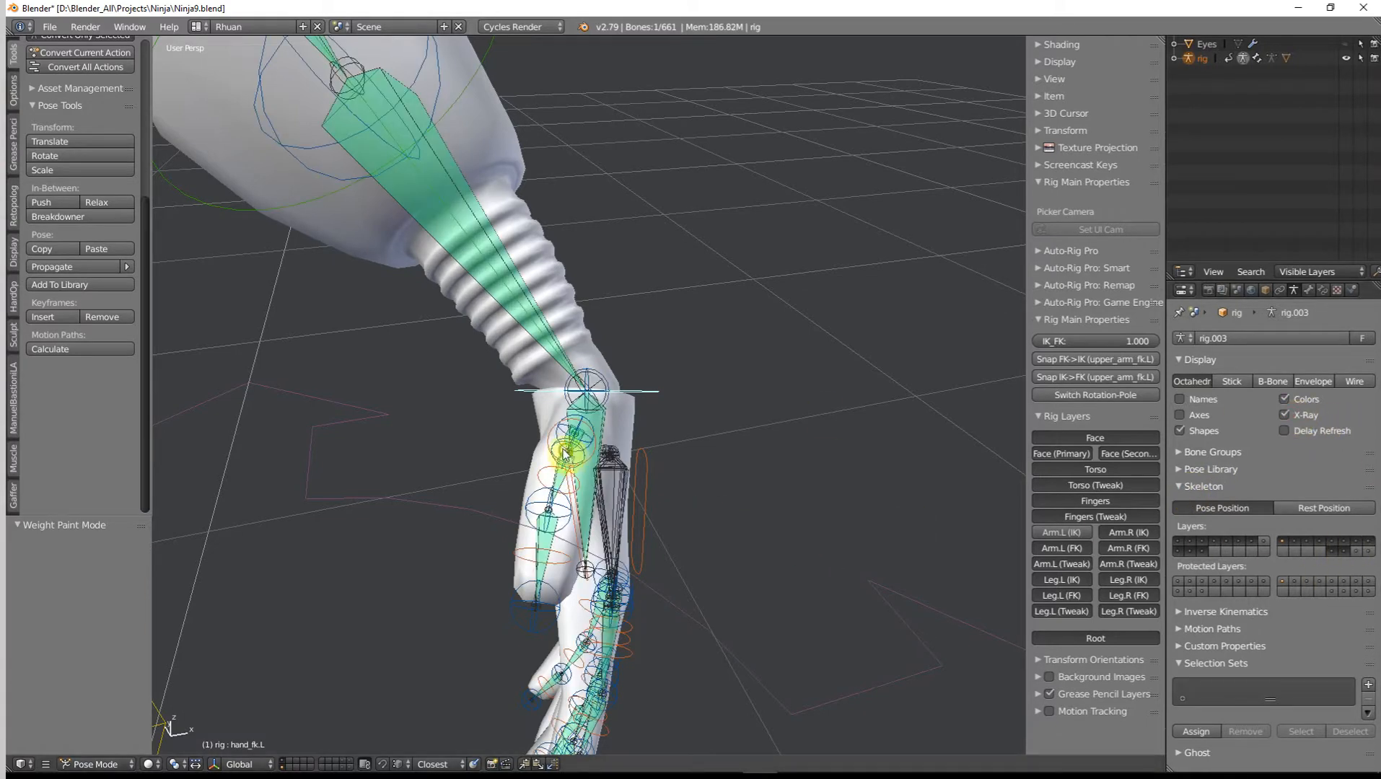
pyautogui.moveTo(564, 453); pyautogui.dragTo(629, 442, button='middle')
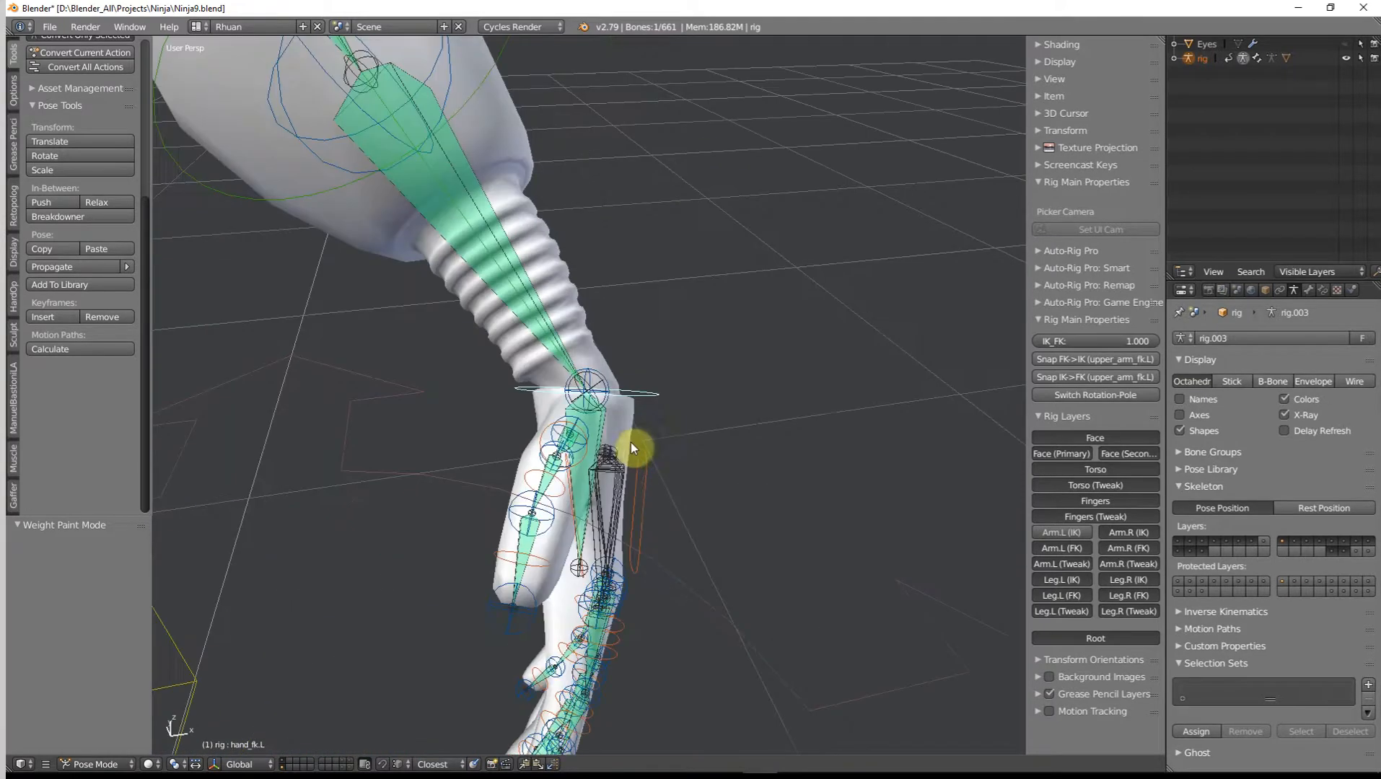
# Put the Ninja mesh back in Weight Paint mode and select the DEF-hand.L bone to show its weights around the left wrist.
pyautogui.rightClick(553, 243)
pyautogui.hotkey('ctrl', 'Tab')
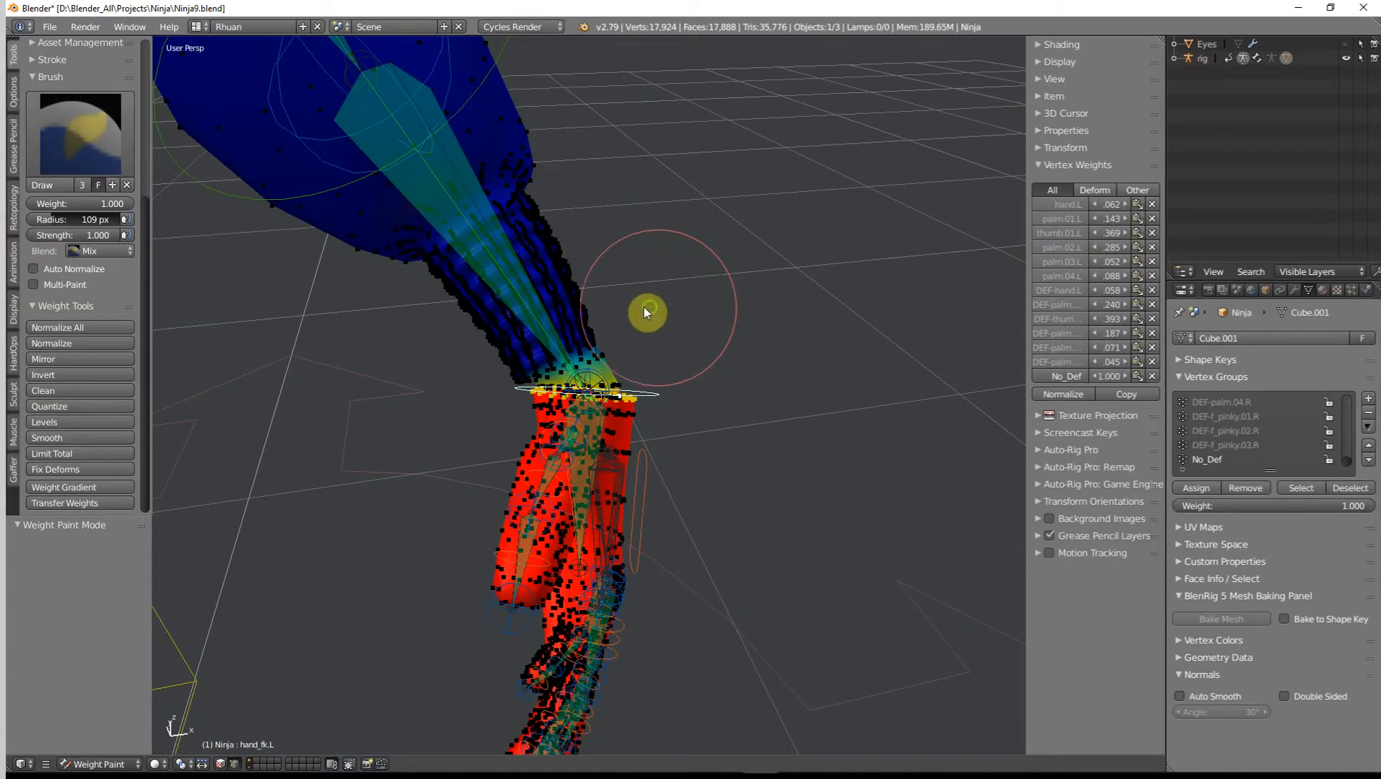
pyautogui.moveTo(644, 307)
pyautogui.mouseDown(button='middle')
pyautogui.moveTo(606, 301)
pyautogui.moveTo(570, 435)
pyautogui.moveTo(537, 461)
pyautogui.moveTo(437, 444)
pyautogui.moveTo(373, 388)
pyautogui.moveTo(243, 360)
pyautogui.moveTo(165, 384)
pyautogui.moveTo(136, 483)
pyautogui.moveTo(714, 407)
pyautogui.moveTo(634, 380)
pyautogui.moveTo(675, 432)
pyautogui.moveTo(761, 411)
pyautogui.moveTo(812, 371)
pyautogui.mouseUp(button='middle')
pyautogui.rightClick(582, 442)
pyautogui.scroll(3, 675, 431)
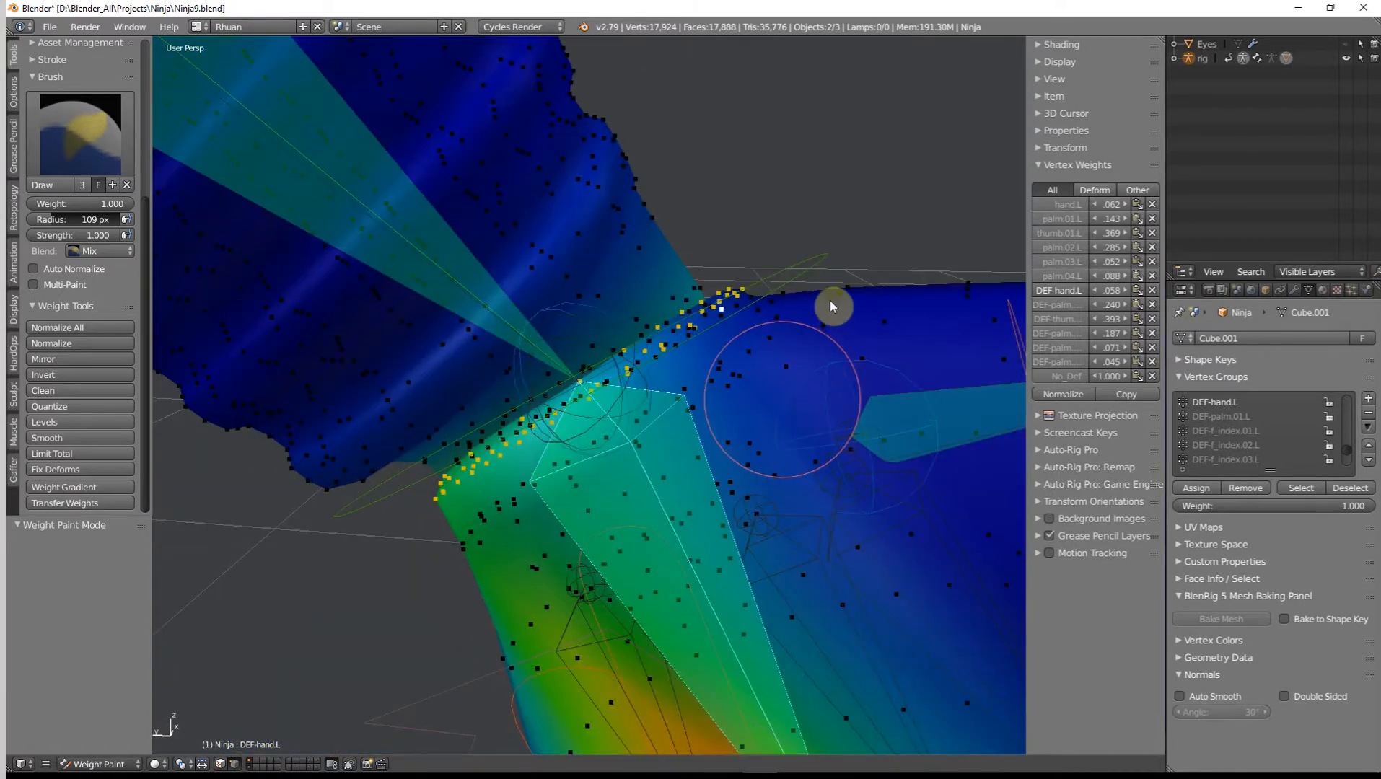
pyautogui.moveTo(830, 300)
pyautogui.mouseDown(button='middle')
pyautogui.moveTo(718, 327)
pyautogui.moveTo(690, 410)
pyautogui.moveTo(786, 388)
pyautogui.moveTo(848, 332)
pyautogui.moveTo(981, 308)
pyautogui.moveTo(943, 329)
pyautogui.moveTo(823, 320)
pyautogui.moveTo(660, 425)
pyautogui.moveTo(719, 416)
pyautogui.moveTo(777, 385)
pyautogui.moveTo(536, 428)
pyautogui.moveTo(754, 406)
pyautogui.moveTo(662, 399)
pyautogui.moveTo(656, 414)
pyautogui.moveTo(694, 416)
pyautogui.mouseUp(button='middle')
# Try making No_Def the active vertex group in Edit Mode and check the left wrist's weights in Weight Paint mode.
pyautogui.press('Tab')
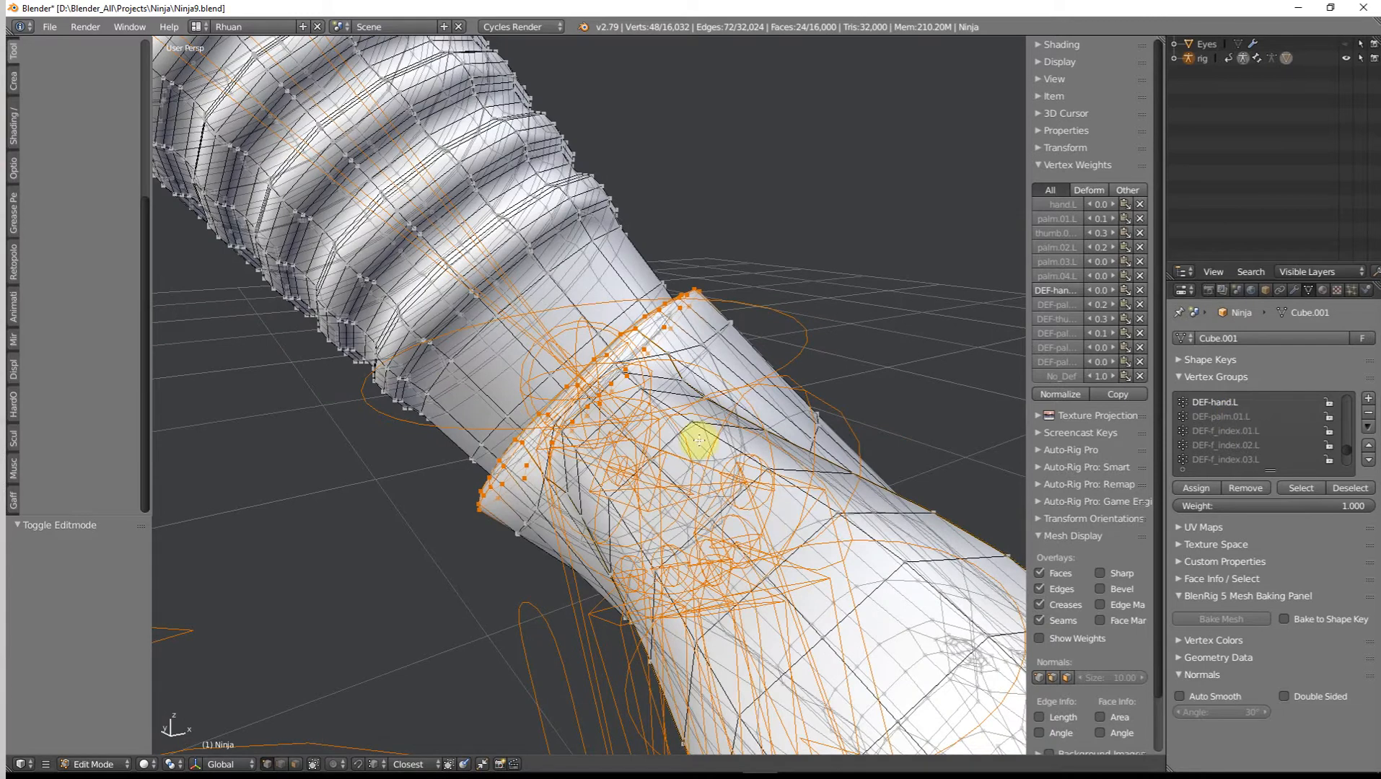
pyautogui.moveTo(838, 486); pyautogui.dragTo(802, 486, button='middle')
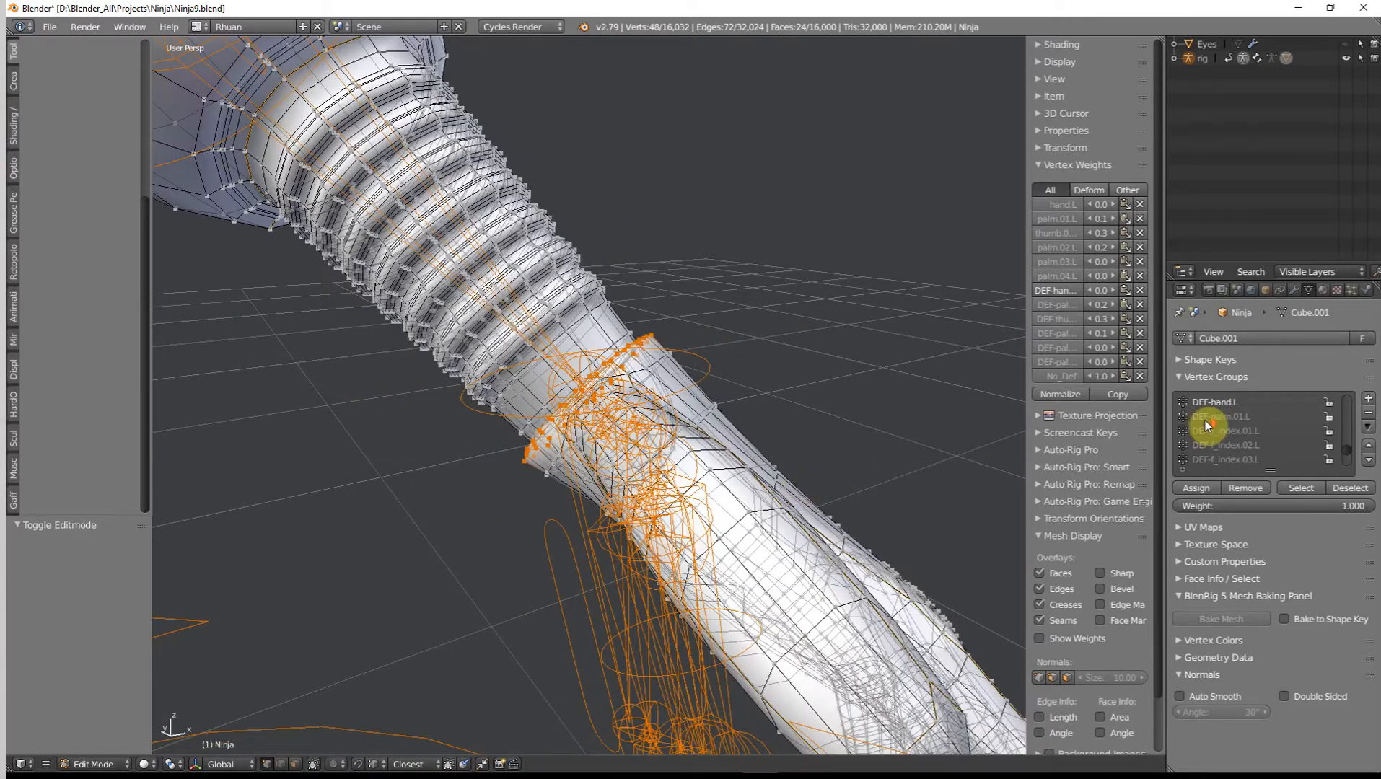
pyautogui.scroll(5, 1214, 419)
pyautogui.moveTo(1346, 445); pyautogui.dragTo(1345, 484)
pyautogui.click(1210, 464)
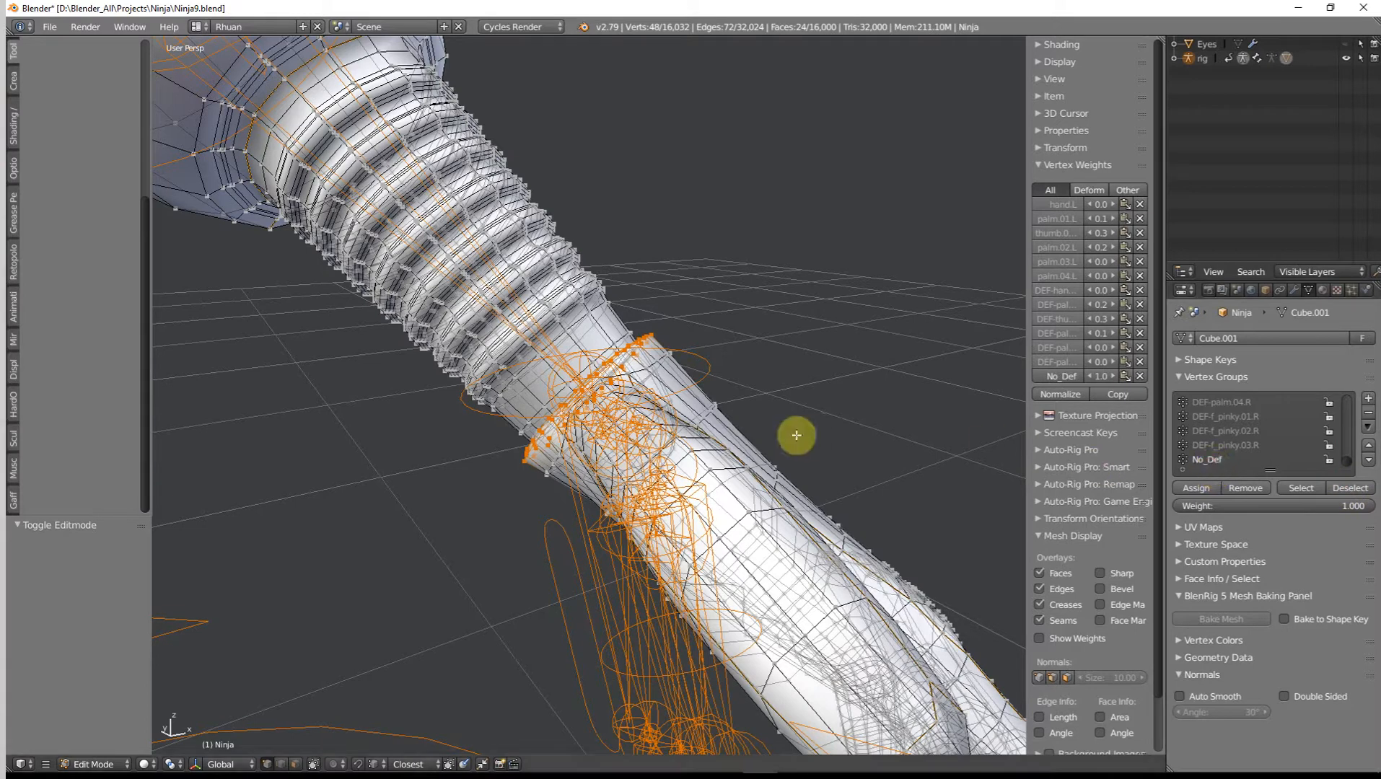
pyautogui.hotkey('ctrl', 'Tab')
pyautogui.press('Tab')
pyautogui.hotkey('ctrl', 'Tab')
pyautogui.moveTo(643, 368)
pyautogui.mouseDown(button='middle')
pyautogui.moveTo(625, 386)
pyautogui.moveTo(777, 440)
pyautogui.mouseUp(button='middle')
pyautogui.moveTo(518, 371); pyautogui.dragTo(575, 358, button='middle')
pyautogui.scroll(1, 575, 358)
# Select the entire Ninja mesh in Edit Mode, return to Weight Paint mode, and switch to face selection masking.
pyautogui.press('Tab')
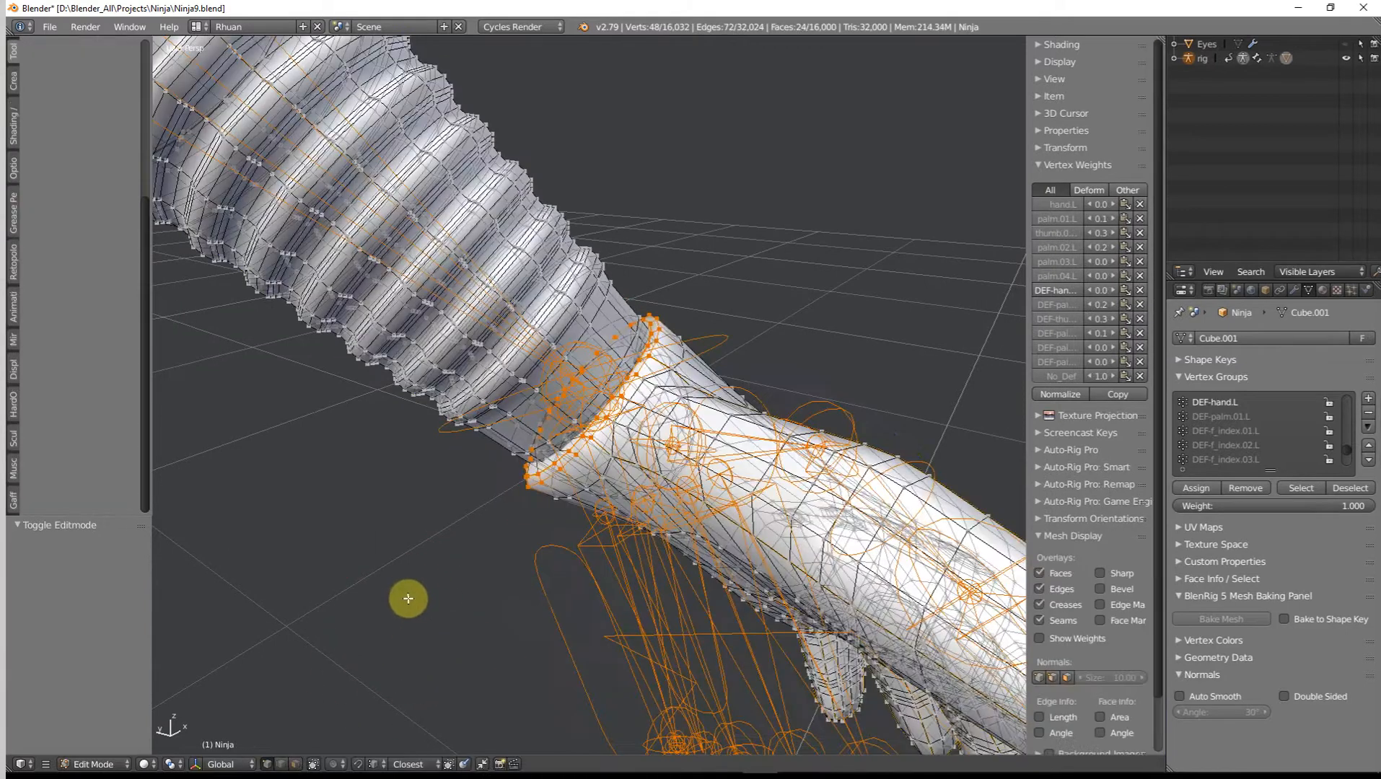
pyautogui.press('a')
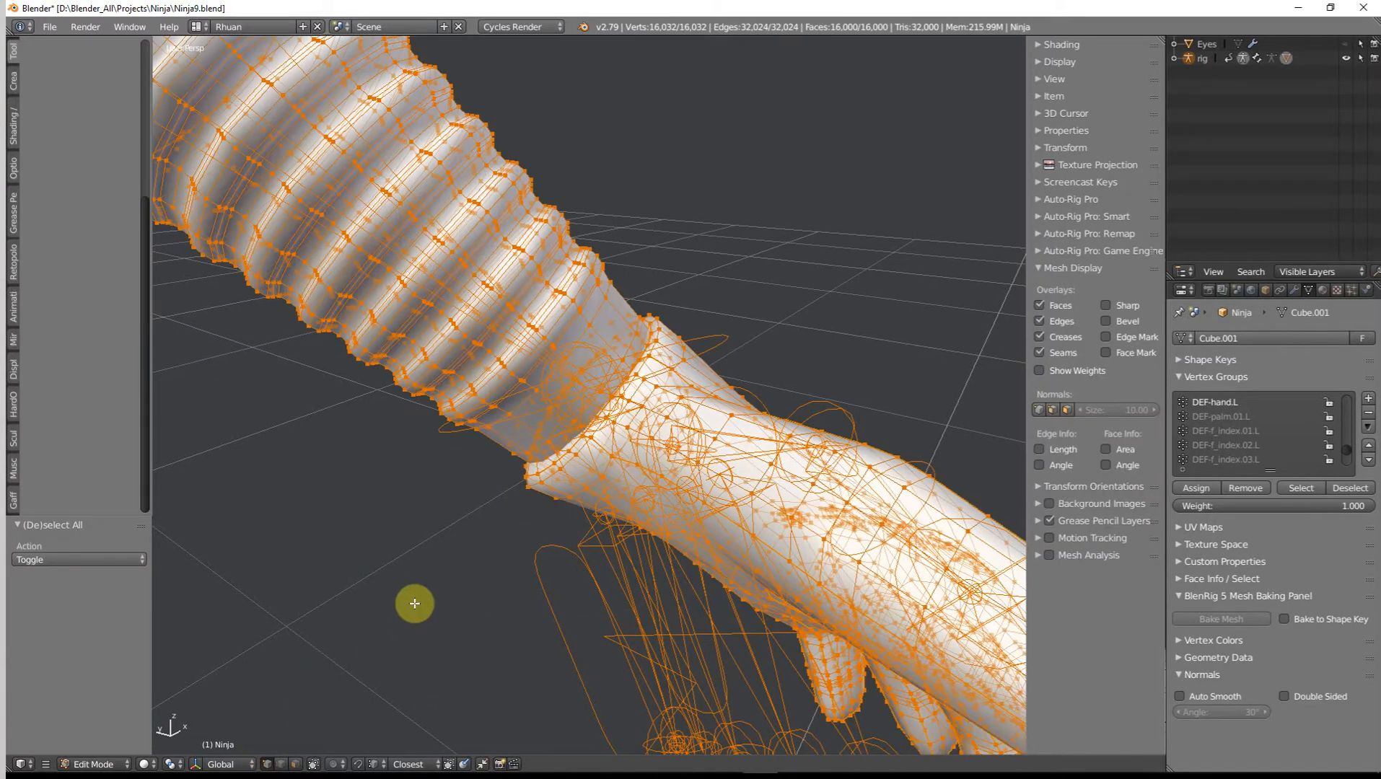
pyautogui.press('Tab')
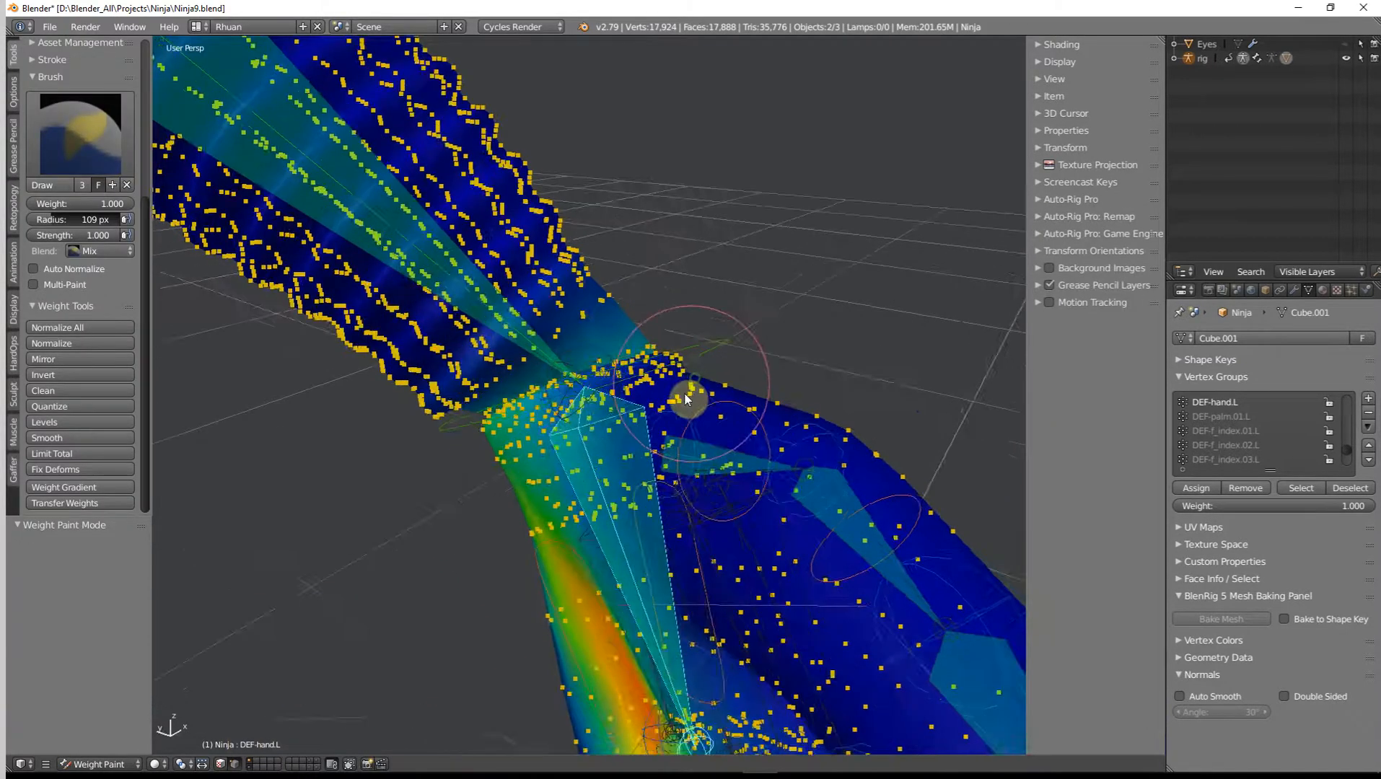
pyautogui.click(220, 764)
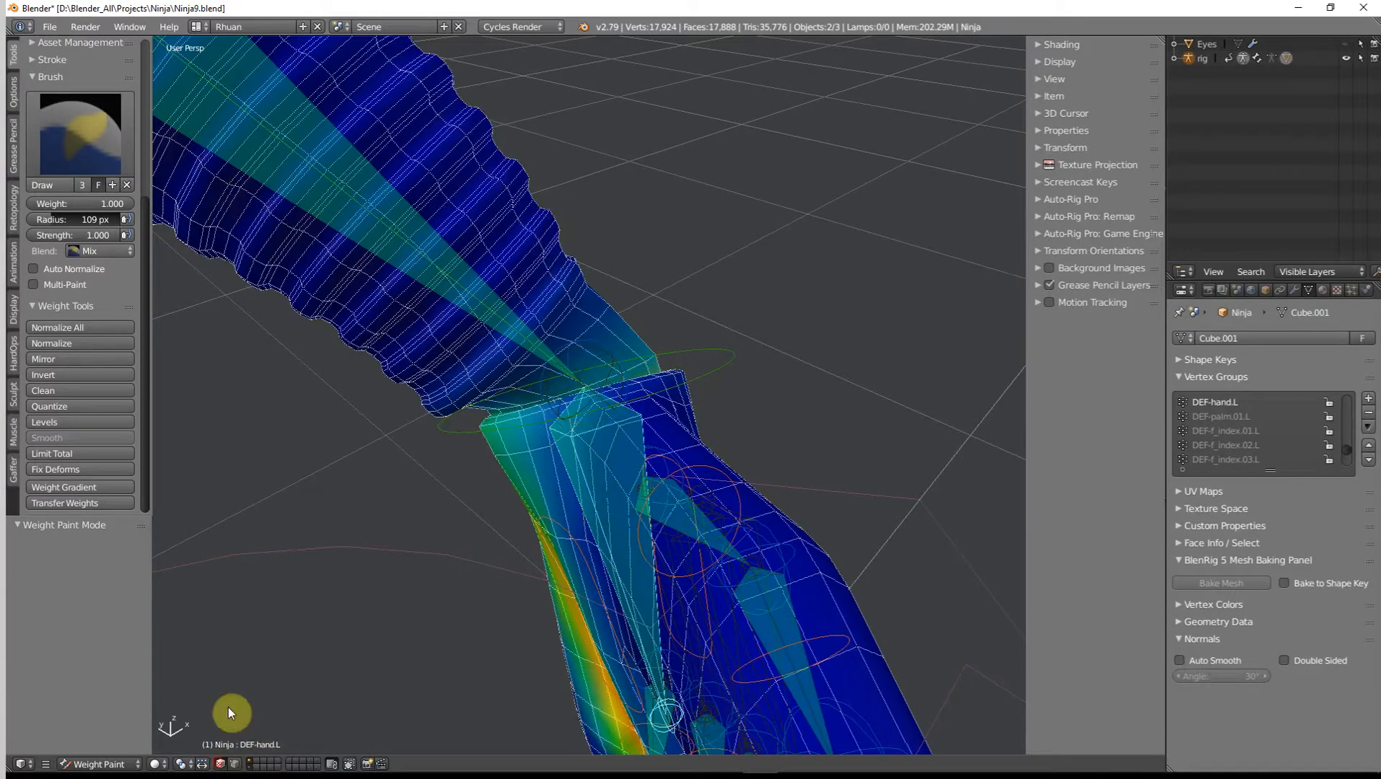
# Make No_Def the active vertex group and view its weights up close on the left wrist.
pyautogui.moveTo(534, 455)
pyautogui.mouseDown(button='middle')
pyautogui.moveTo(587, 451)
pyautogui.moveTo(509, 466)
pyautogui.mouseUp(button='middle')
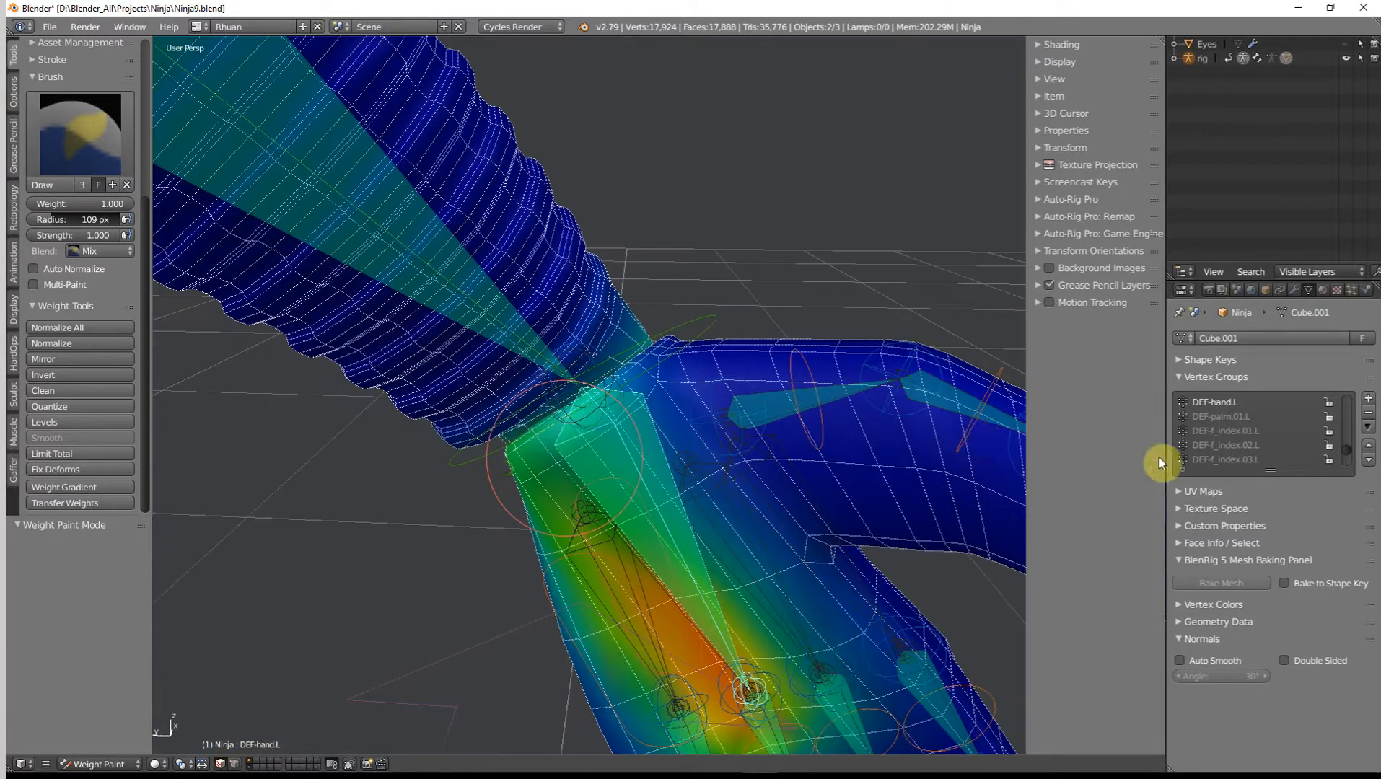
pyautogui.moveTo(1346, 453); pyautogui.dragTo(1344, 465)
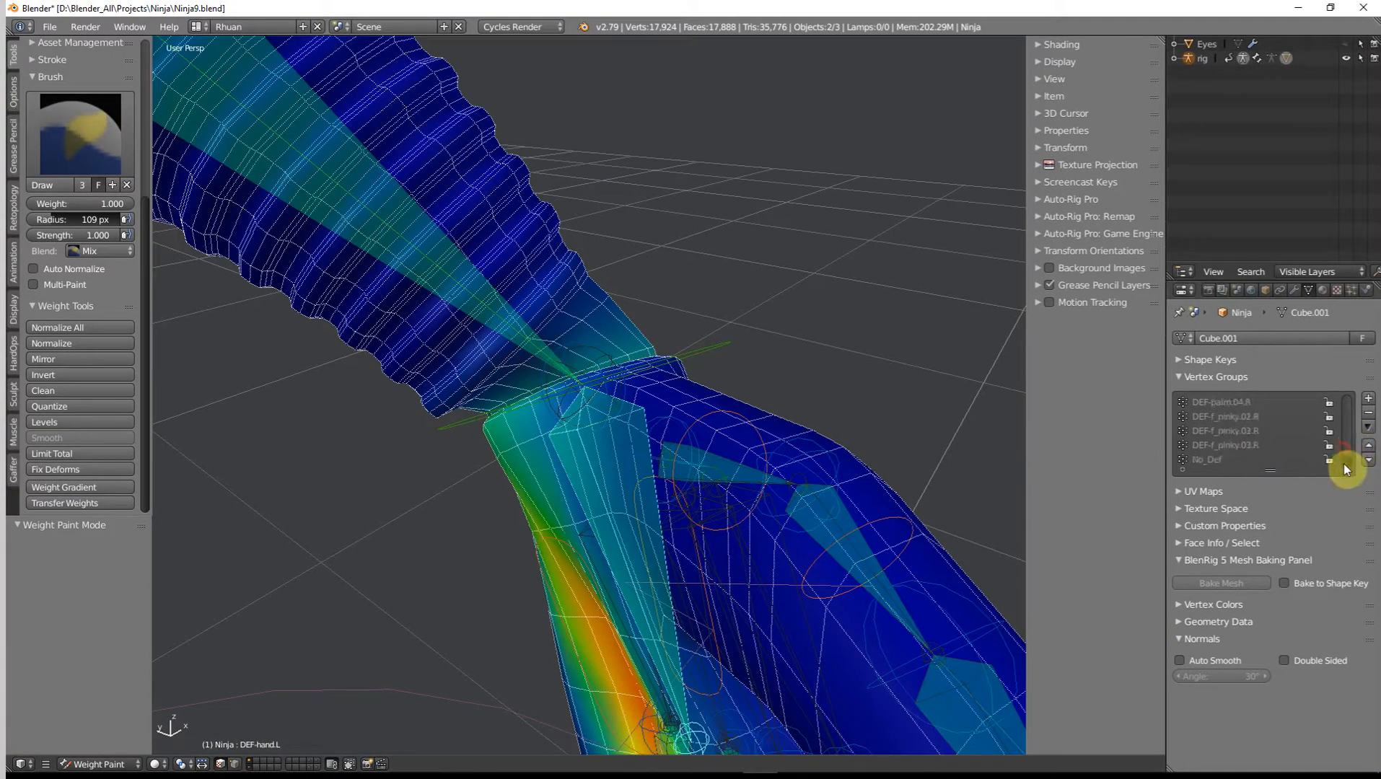
pyautogui.click(1217, 460)
pyautogui.moveTo(803, 377); pyautogui.dragTo(593, 280, button='middle')
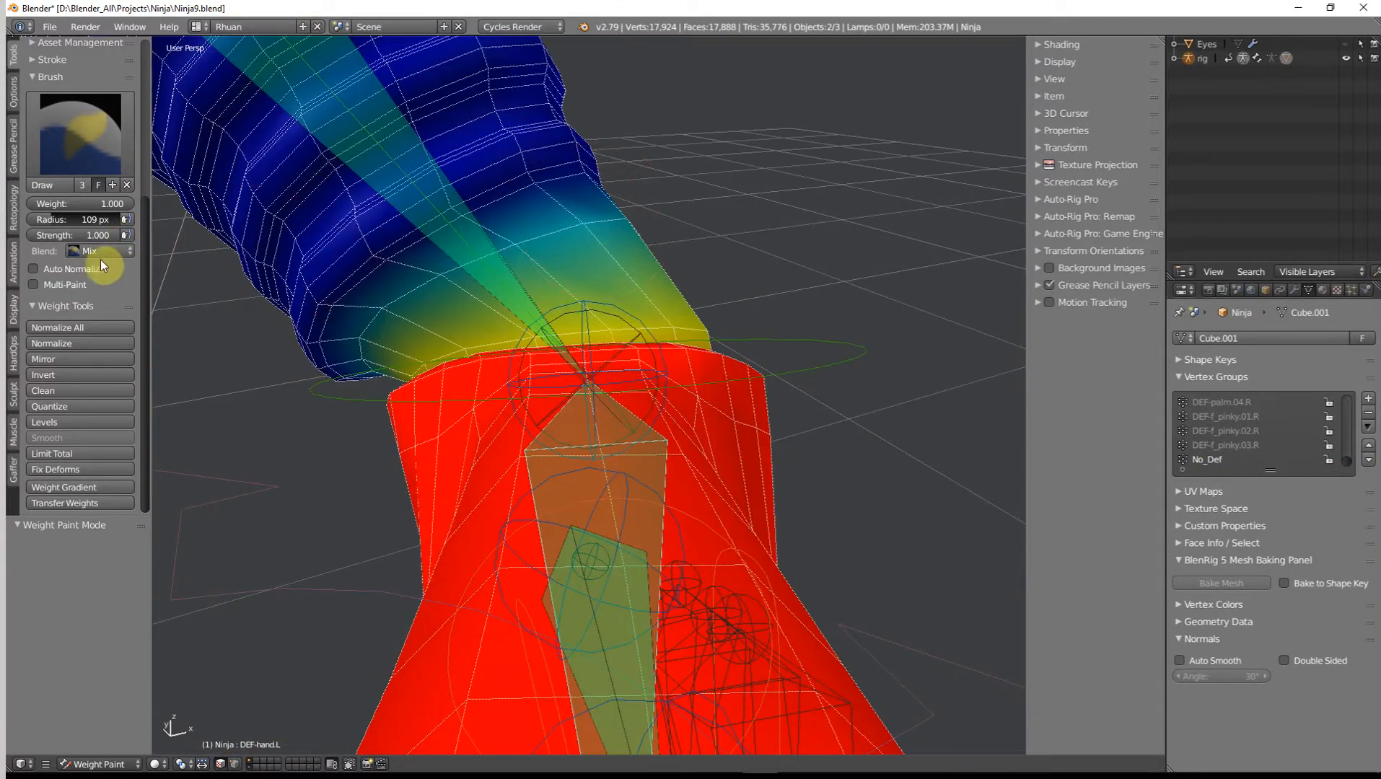
# Set the weight brush to Subtract blending with a radius of 50 px.
pyautogui.scroll(7, 56, 131)
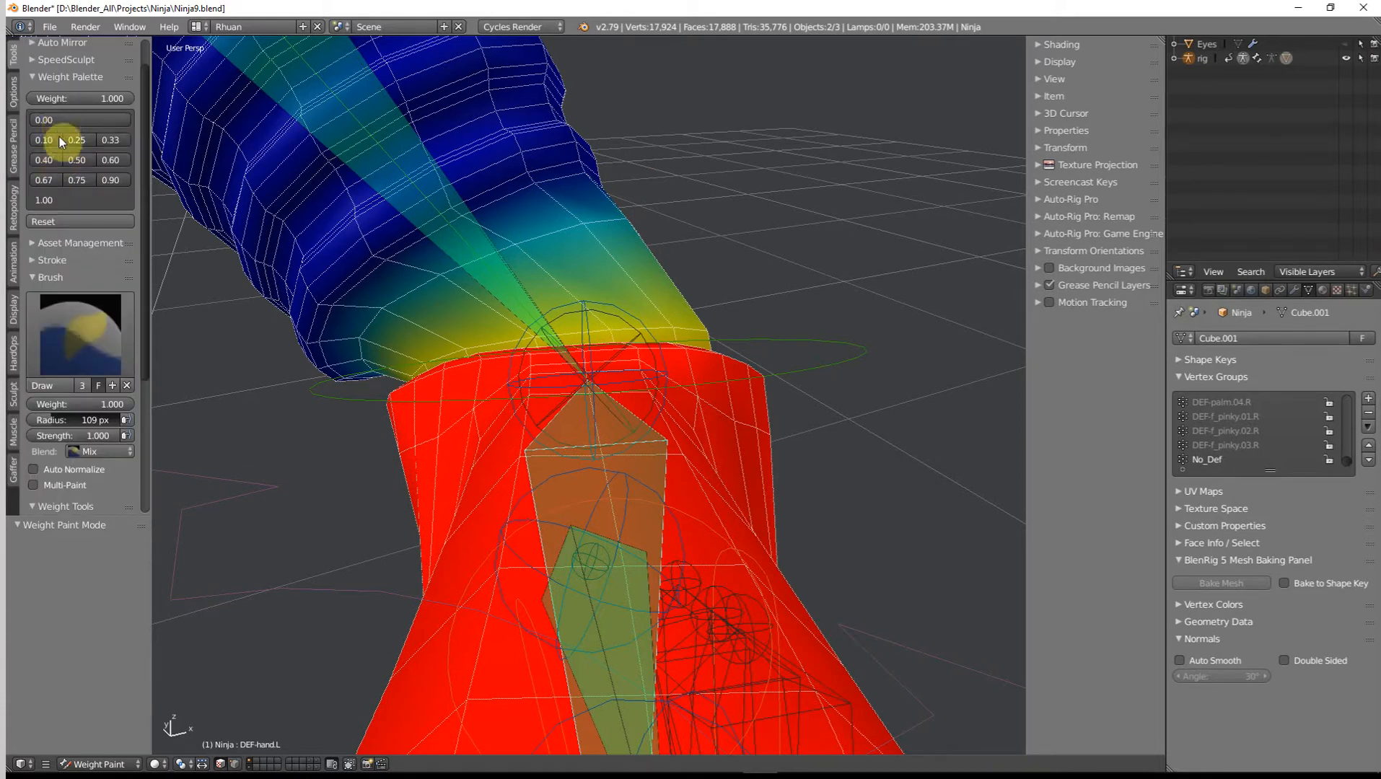
pyautogui.click(104, 449)
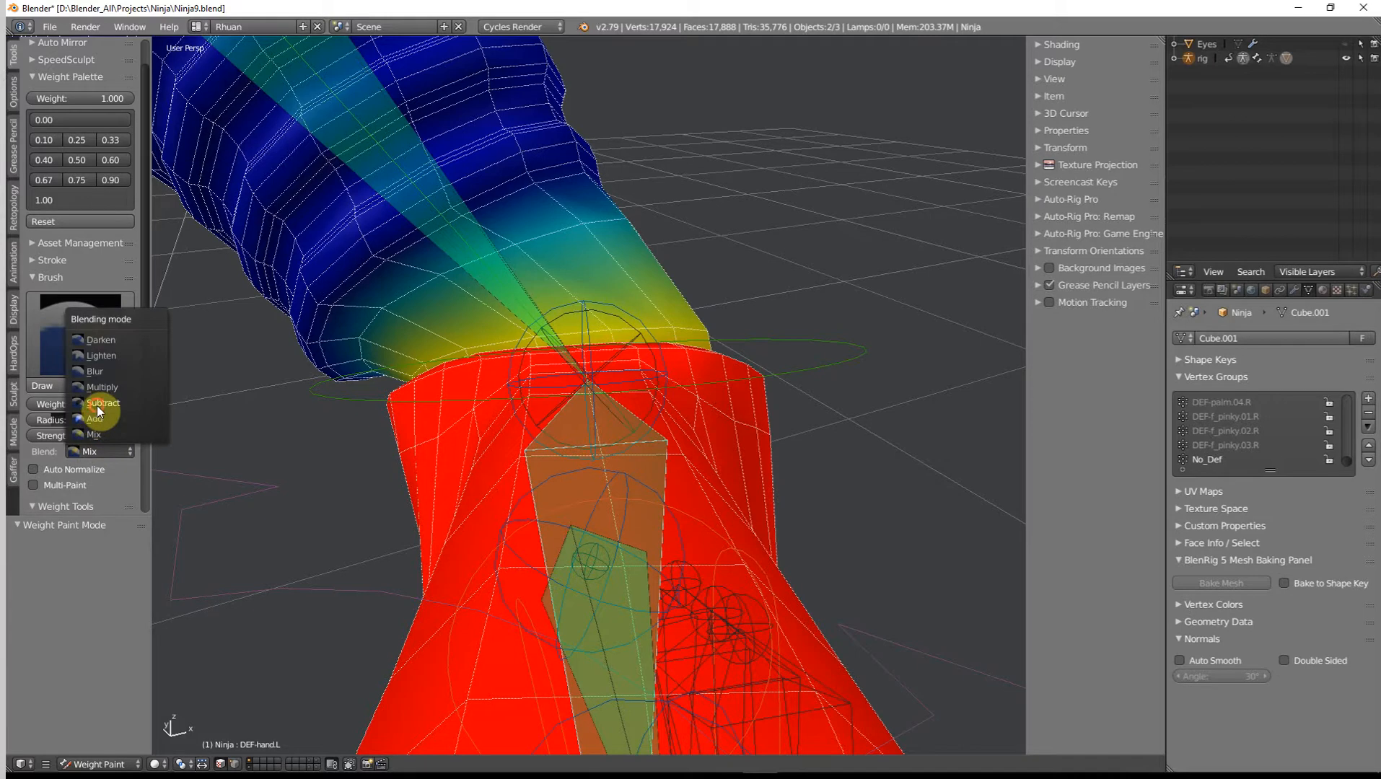
pyautogui.click(95, 413)
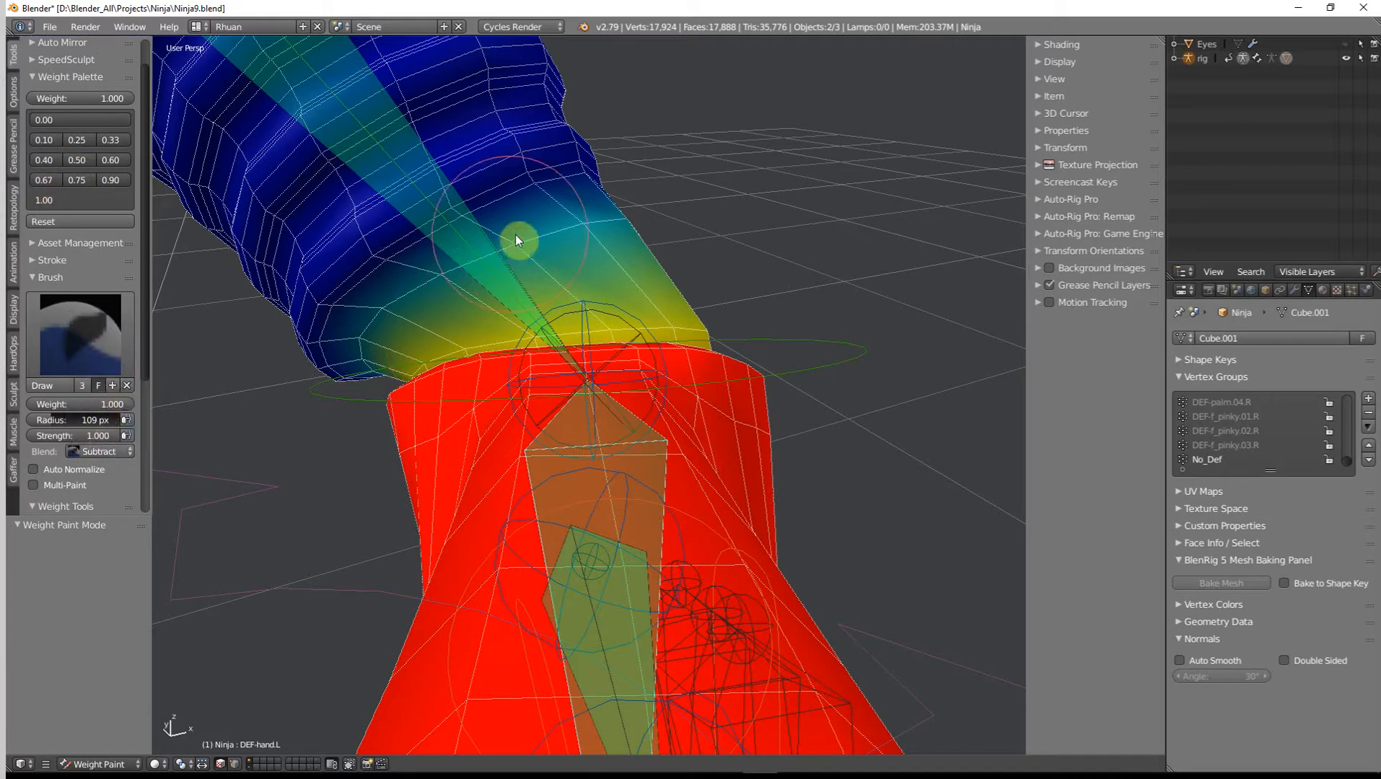
pyautogui.press('f')
pyautogui.click(491, 254)
# Try subtracting No_Def weight from the ribbed forearm all around the left wrist.
pyautogui.moveTo(487, 252)
pyautogui.mouseDown(button='middle')
pyautogui.moveTo(520, 266)
pyautogui.moveTo(499, 272)
pyautogui.mouseUp(button='middle')
pyautogui.moveTo(425, 318)
pyautogui.mouseDown()
pyautogui.moveTo(373, 360)
pyautogui.moveTo(354, 398)
pyautogui.moveTo(462, 299)
pyautogui.moveTo(594, 238)
pyautogui.mouseUp()
pyautogui.moveTo(665, 215)
pyautogui.mouseDown(button='middle')
pyautogui.moveTo(501, 238)
pyautogui.moveTo(603, 233)
pyautogui.mouseUp(button='middle')
pyautogui.moveTo(604, 233); pyautogui.dragTo(717, 376)
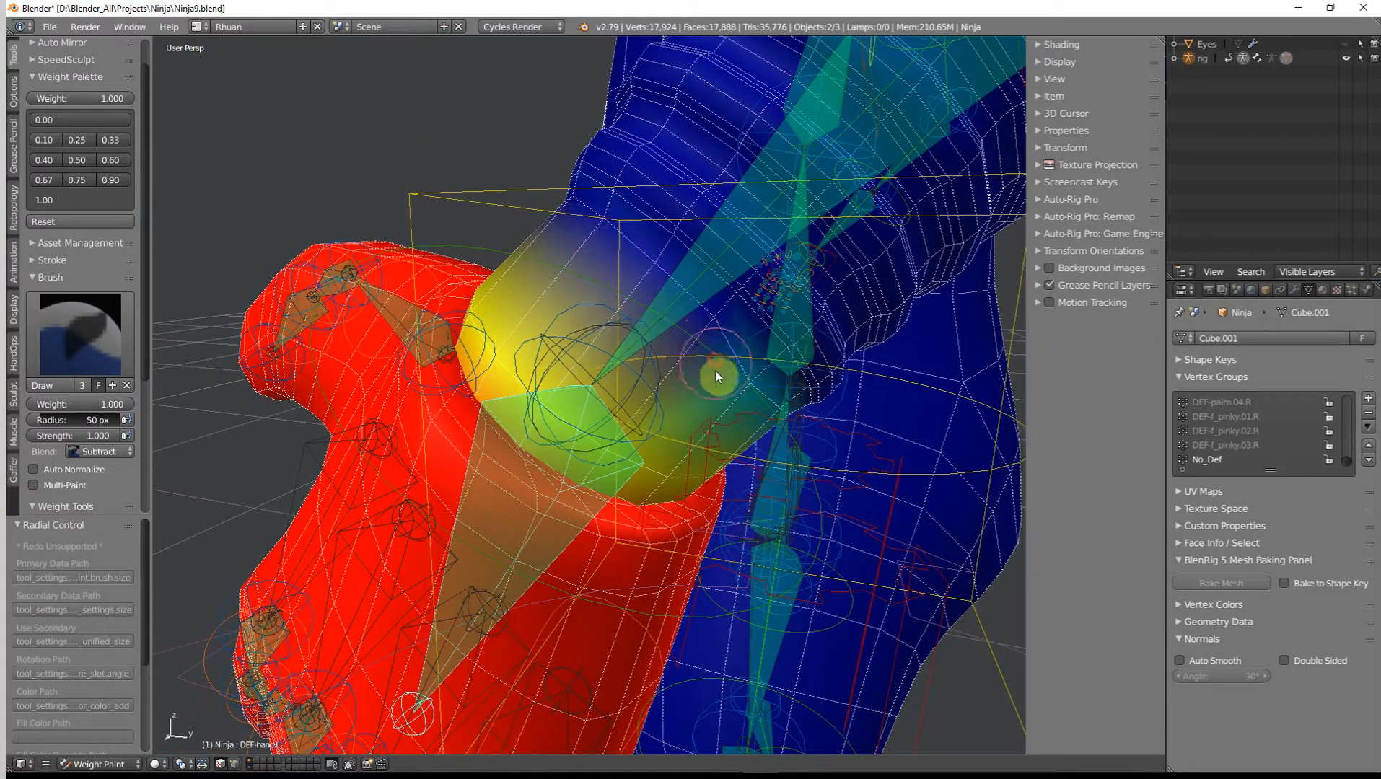
pyautogui.moveTo(717, 375); pyautogui.dragTo(666, 320, button='middle')
pyautogui.moveTo(666, 320)
pyautogui.mouseDown()
pyautogui.moveTo(743, 386)
pyautogui.moveTo(815, 420)
pyautogui.mouseUp()
pyautogui.moveTo(815, 420)
pyautogui.mouseDown(button='middle')
pyautogui.moveTo(704, 329)
pyautogui.moveTo(655, 234)
pyautogui.mouseUp(button='middle')
pyautogui.moveTo(773, 269); pyautogui.dragTo(673, 261, button='middle')
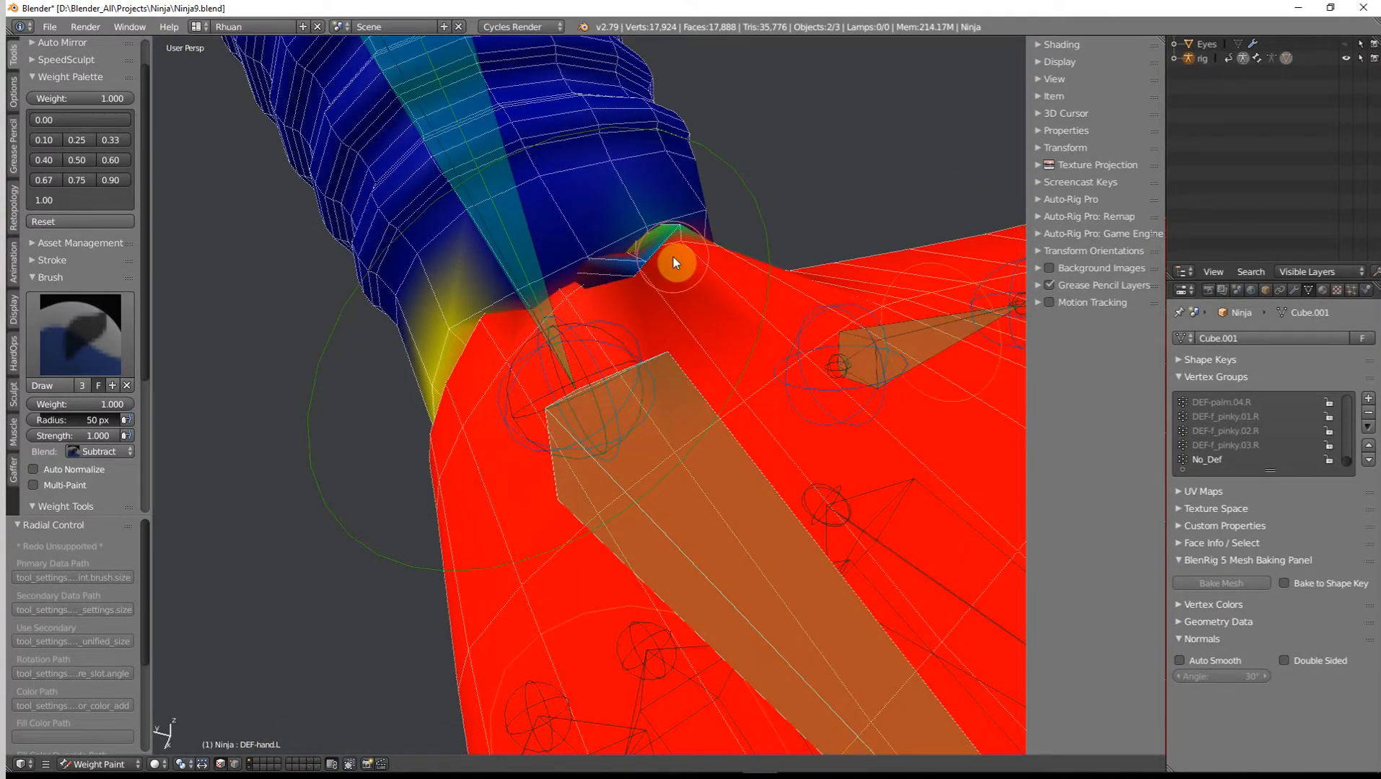
# Undo the subtractive strokes around the left wrist.
pyautogui.hotkey('ctrl', 'z')
pyautogui.hotkey('ctrl', 'z')
pyautogui.hotkey('ctrl', 'z')
pyautogui.hotkey('ctrl', 'z')
pyautogui.hotkey('ctrl', 'z')
pyautogui.moveTo(674, 255)
pyautogui.mouseDown(button='middle')
pyautogui.moveTo(594, 273)
pyautogui.moveTo(528, 233)
pyautogui.moveTo(432, 273)
pyautogui.moveTo(422, 356)
pyautogui.moveTo(308, 345)
pyautogui.moveTo(446, 339)
pyautogui.mouseUp(button='middle')
pyautogui.moveTo(543, 257); pyautogui.dragTo(563, 205, button='middle')
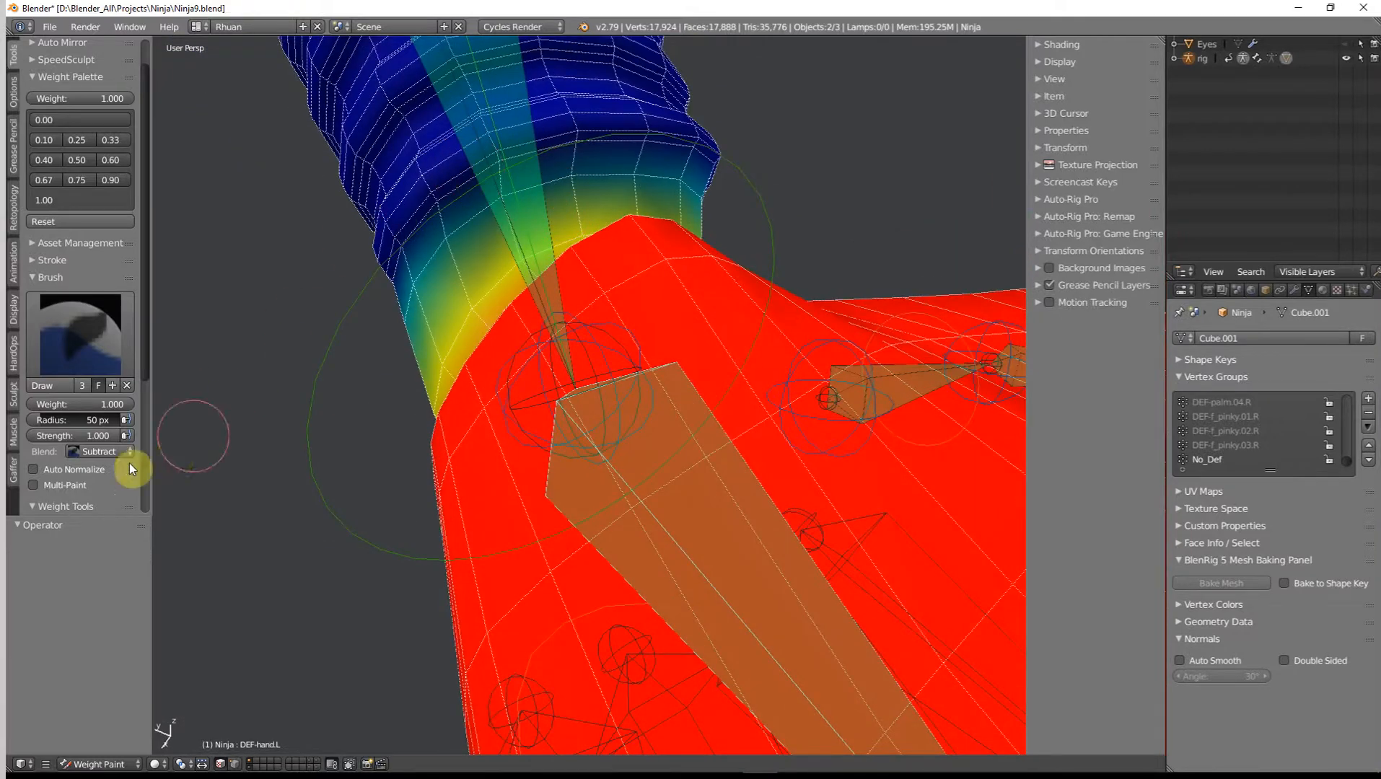
# Switch the weight brush to Add blending and set its weight to 0.33.
pyautogui.click(100, 453)
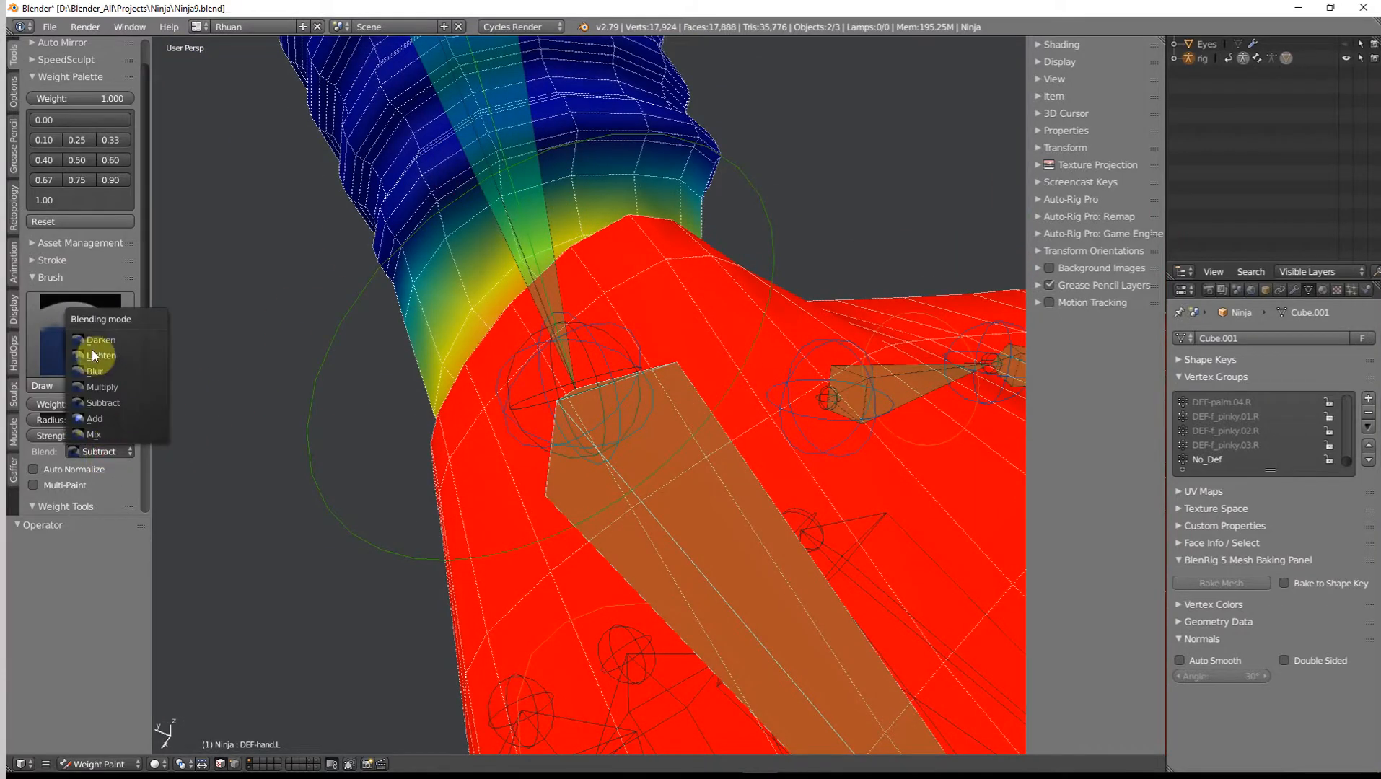
pyautogui.click(96, 418)
pyautogui.click(112, 139)
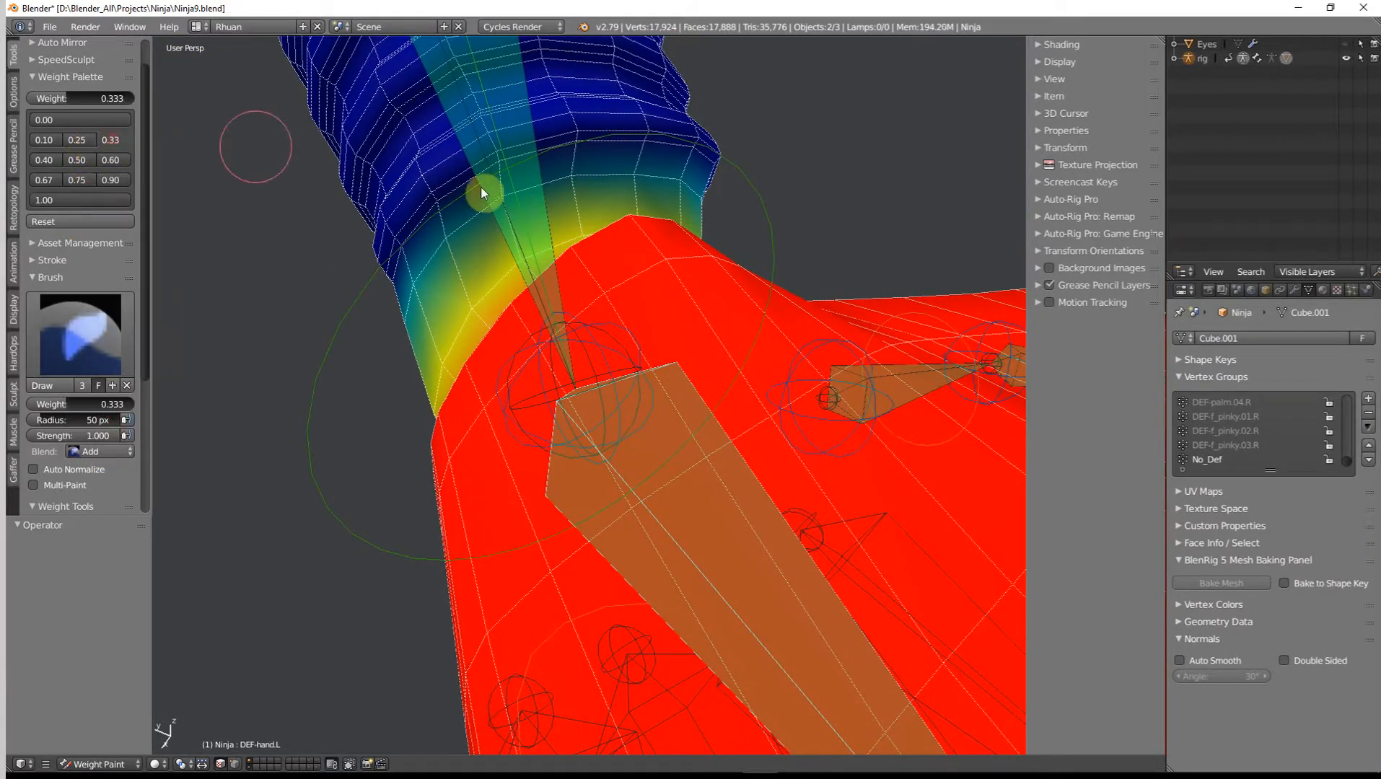
# Try adding No_Def weight to the first forearm ridges above the left wrist with the 0.33 brush.
pyautogui.moveTo(498, 169)
pyautogui.mouseDown(button='middle')
pyautogui.moveTo(465, 191)
pyautogui.moveTo(517, 157)
pyautogui.mouseUp(button='middle')
pyautogui.moveTo(476, 185); pyautogui.dragTo(385, 260)
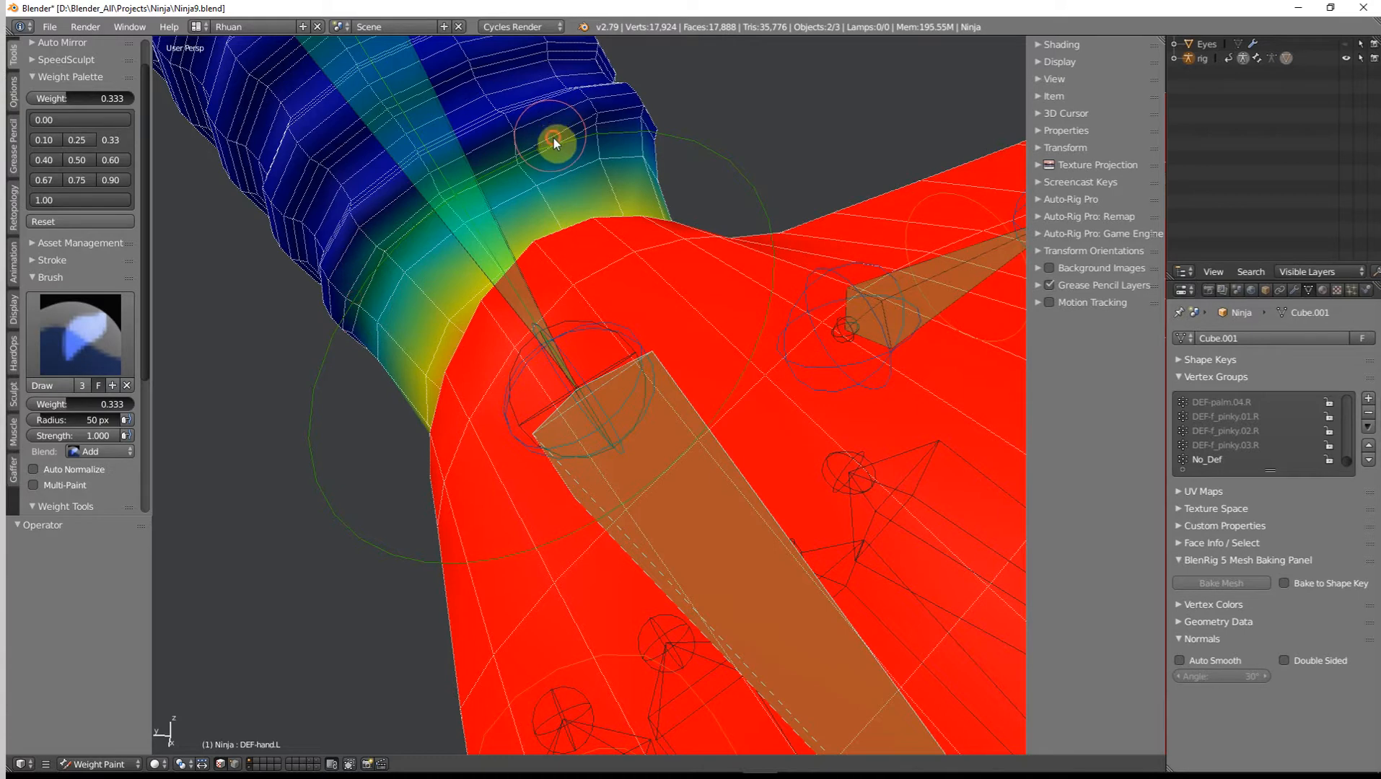
pyautogui.moveTo(553, 138); pyautogui.dragTo(634, 128)
pyautogui.moveTo(623, 136)
pyautogui.mouseDown(button='middle')
pyautogui.moveTo(589, 189)
pyautogui.moveTo(527, 137)
pyautogui.mouseUp(button='middle')
pyautogui.moveTo(470, 195)
pyautogui.mouseDown()
pyautogui.moveTo(330, 333)
pyautogui.moveTo(416, 314)
pyautogui.mouseUp()
pyautogui.moveTo(416, 314); pyautogui.dragTo(625, 166, button='middle')
pyautogui.moveTo(541, 151); pyautogui.dragTo(551, 155)
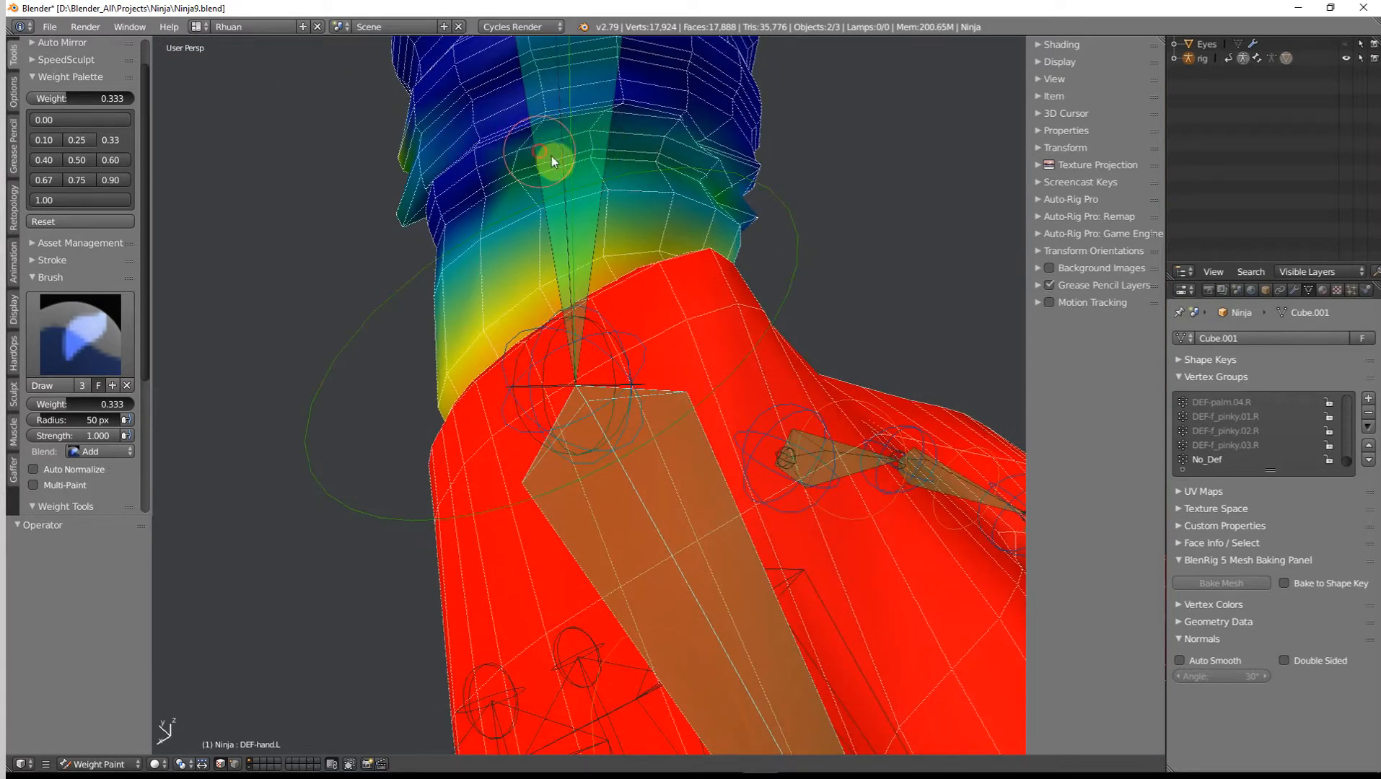
pyautogui.moveTo(603, 142); pyautogui.dragTo(527, 225, button='middle')
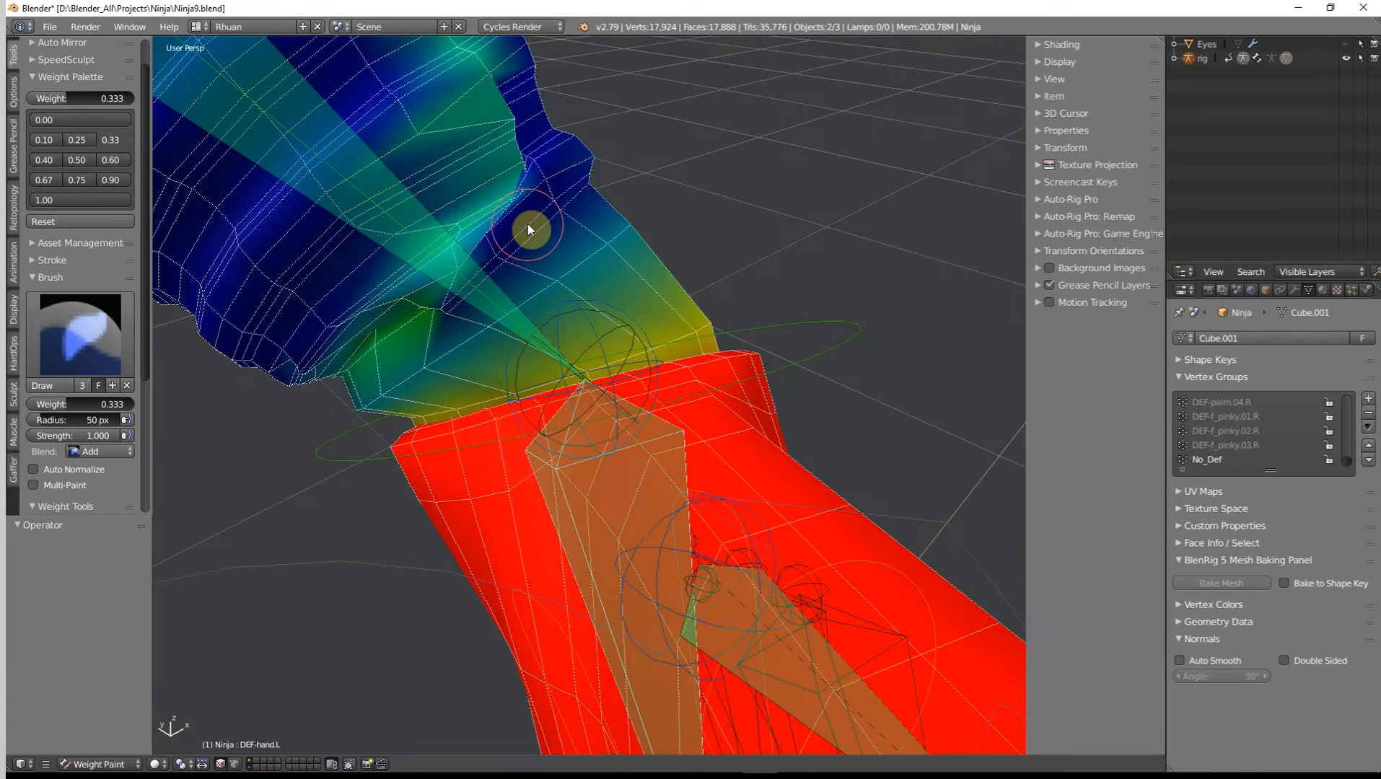
# Undo the 0.33 additive strokes on the forearm ridges above the left wrist.
pyautogui.hotkey('ctrl', 'z')
pyautogui.hotkey('ctrl', 'z')
pyautogui.hotkey('ctrl', 'z')
pyautogui.hotkey('ctrl', 'z')
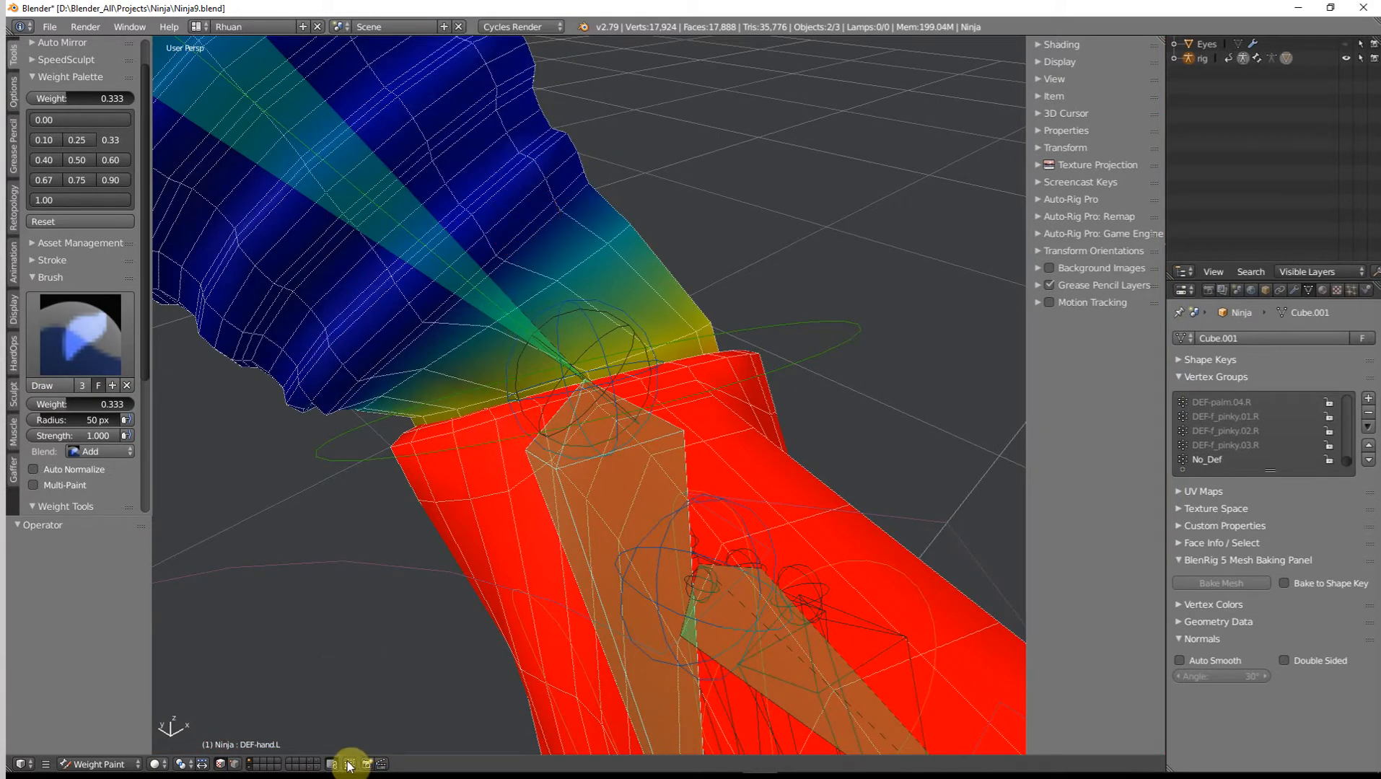
pyautogui.moveTo(475, 345); pyautogui.dragTo(597, 226, button='middle')
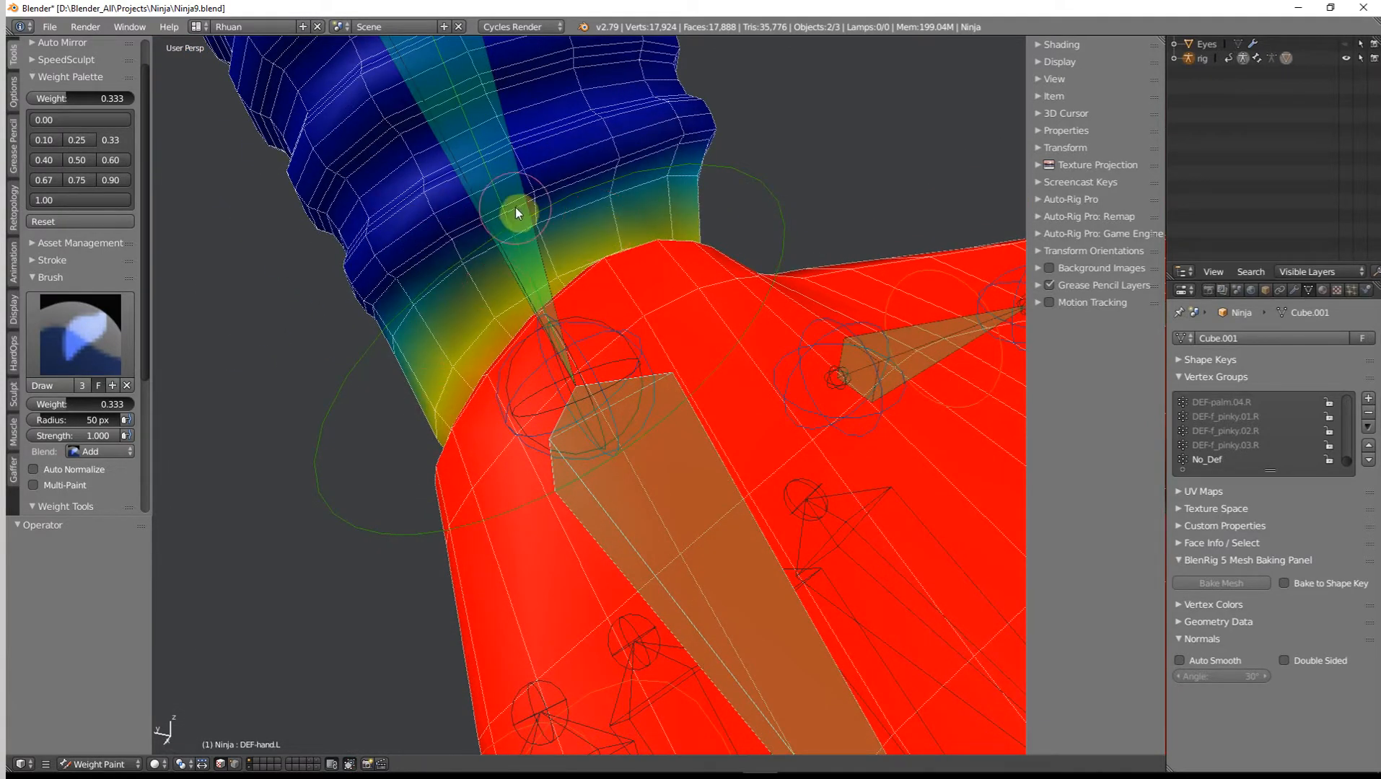
pyautogui.moveTo(662, 170); pyautogui.dragTo(572, 275, button='middle')
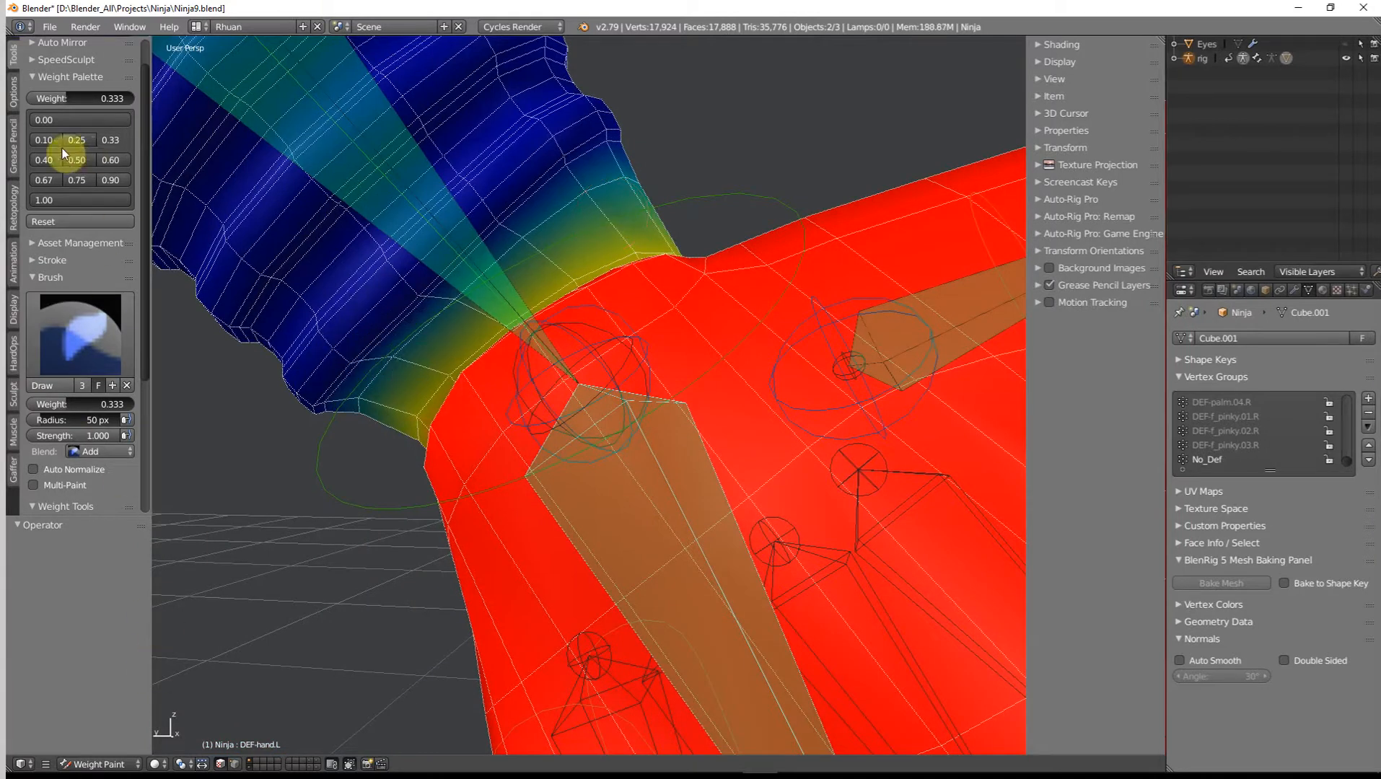
# Set the brush weight to 0.10 and softly add No_Def weight around the forearm just above the left wrist.
pyautogui.click(45, 140)
pyautogui.moveTo(253, 158); pyautogui.dragTo(437, 157, button='middle')
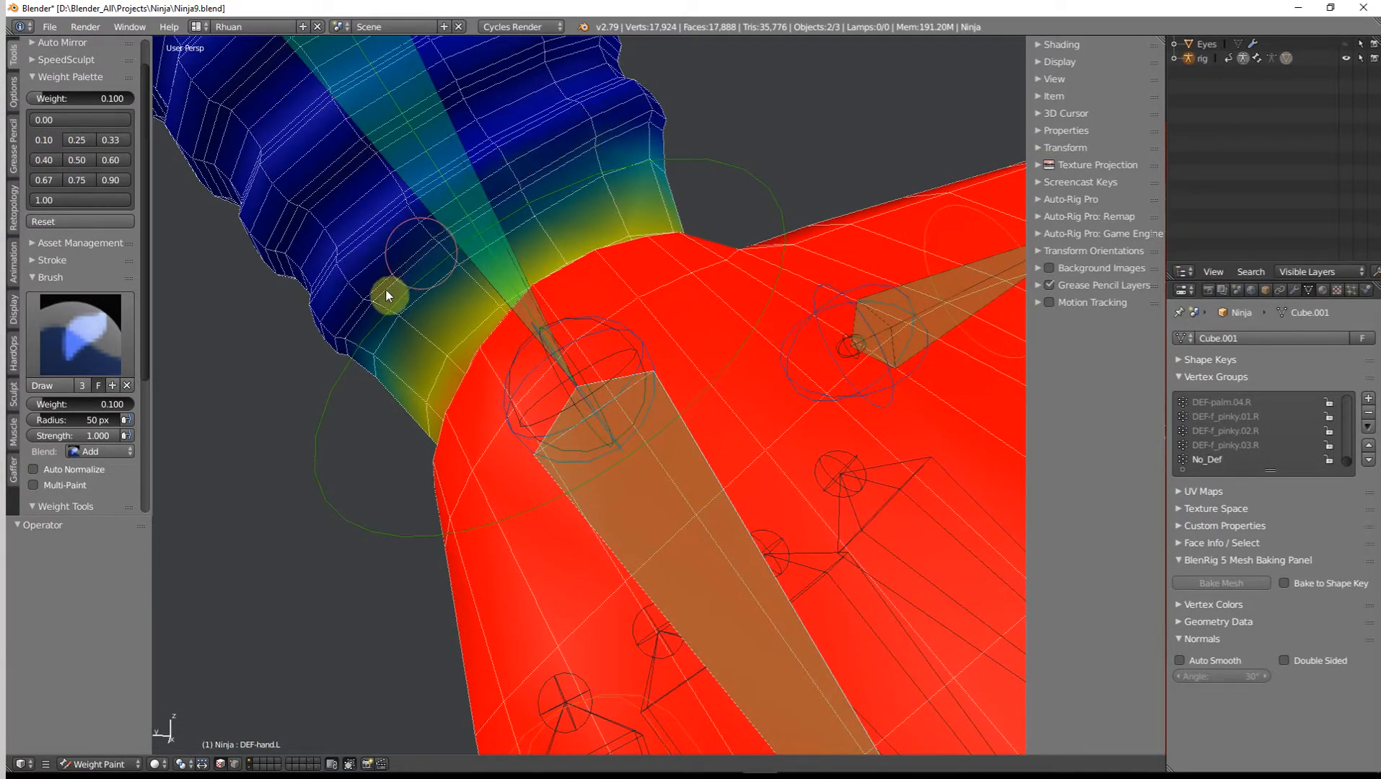
pyautogui.moveTo(353, 319)
pyautogui.mouseDown()
pyautogui.moveTo(345, 270)
pyautogui.moveTo(533, 138)
pyautogui.mouseUp()
pyautogui.moveTo(606, 133); pyautogui.dragTo(540, 172, button='middle')
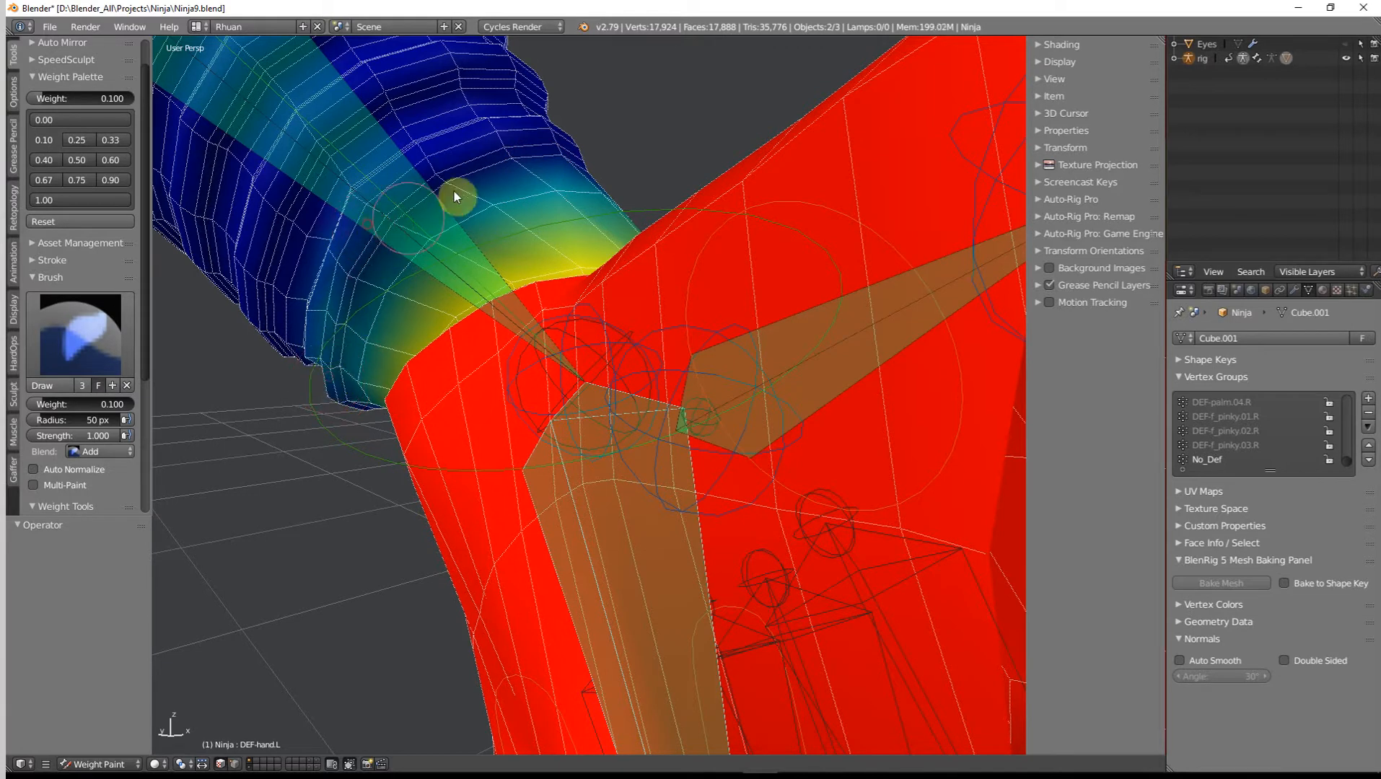
pyautogui.moveTo(375, 239)
pyautogui.mouseDown(button='middle')
pyautogui.moveTo(348, 286)
pyautogui.moveTo(361, 314)
pyautogui.moveTo(401, 292)
pyautogui.moveTo(345, 271)
pyautogui.moveTo(382, 284)
pyautogui.moveTo(364, 250)
pyautogui.moveTo(366, 271)
pyautogui.moveTo(344, 284)
pyautogui.moveTo(496, 217)
pyautogui.moveTo(513, 255)
pyautogui.moveTo(610, 220)
pyautogui.moveTo(817, 253)
pyautogui.moveTo(767, 269)
pyautogui.moveTo(739, 255)
pyautogui.mouseUp(button='middle')
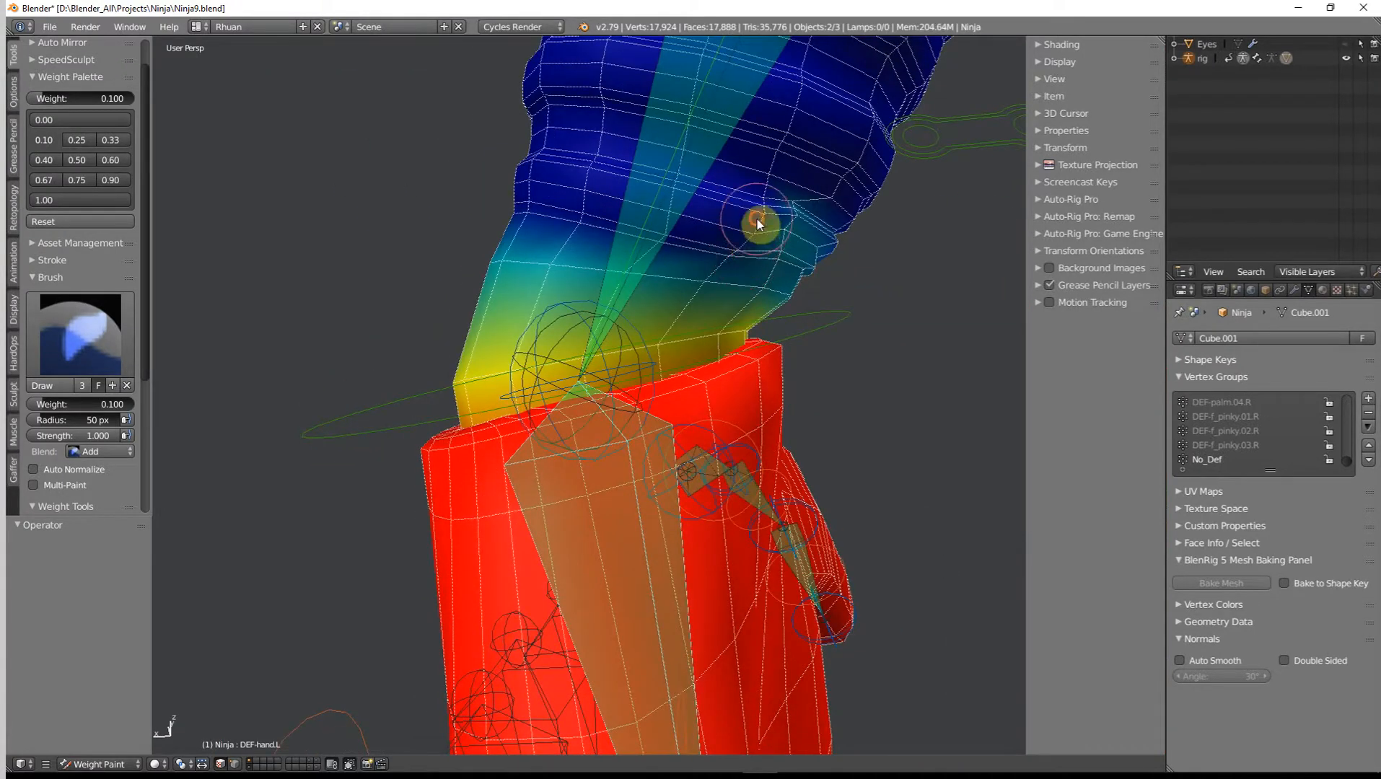
pyautogui.moveTo(637, 237); pyautogui.dragTo(736, 258, button='middle')
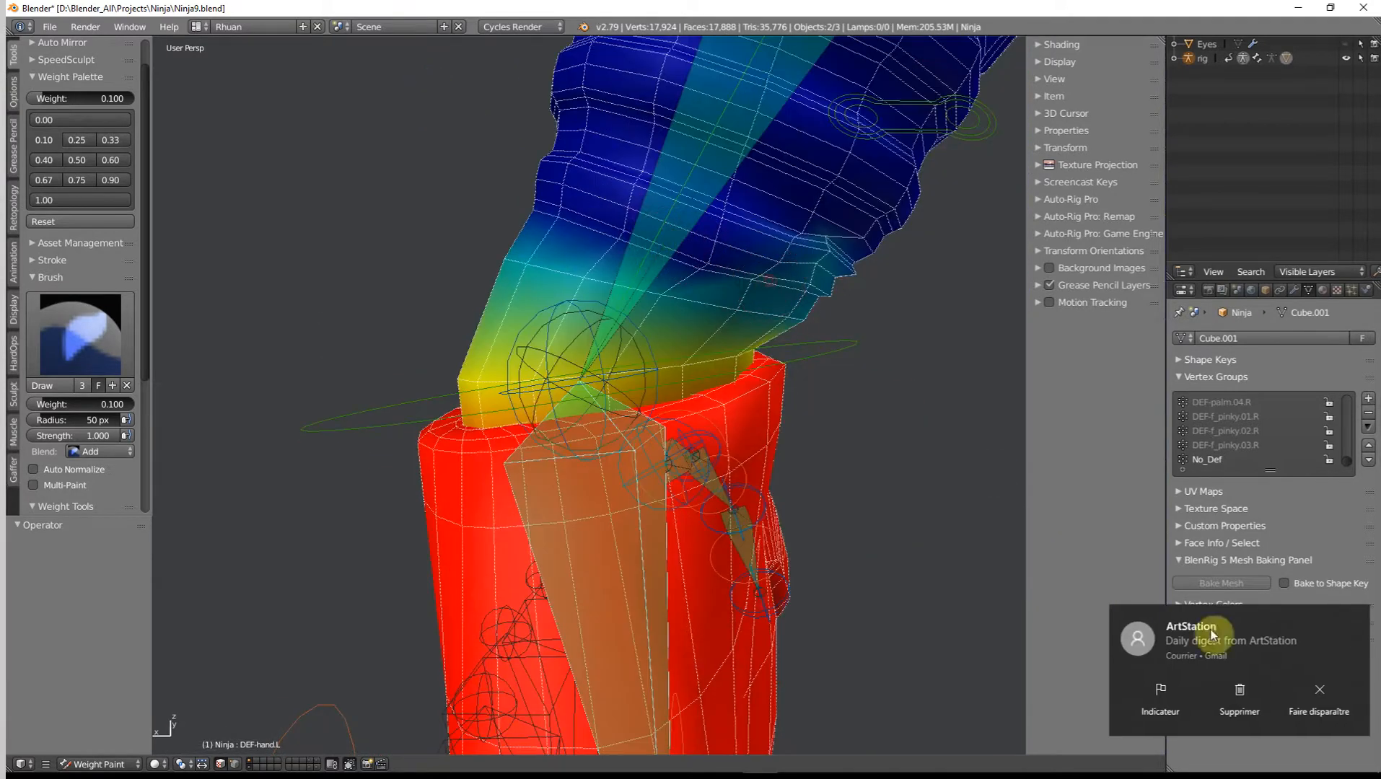
pyautogui.click(1358, 615)
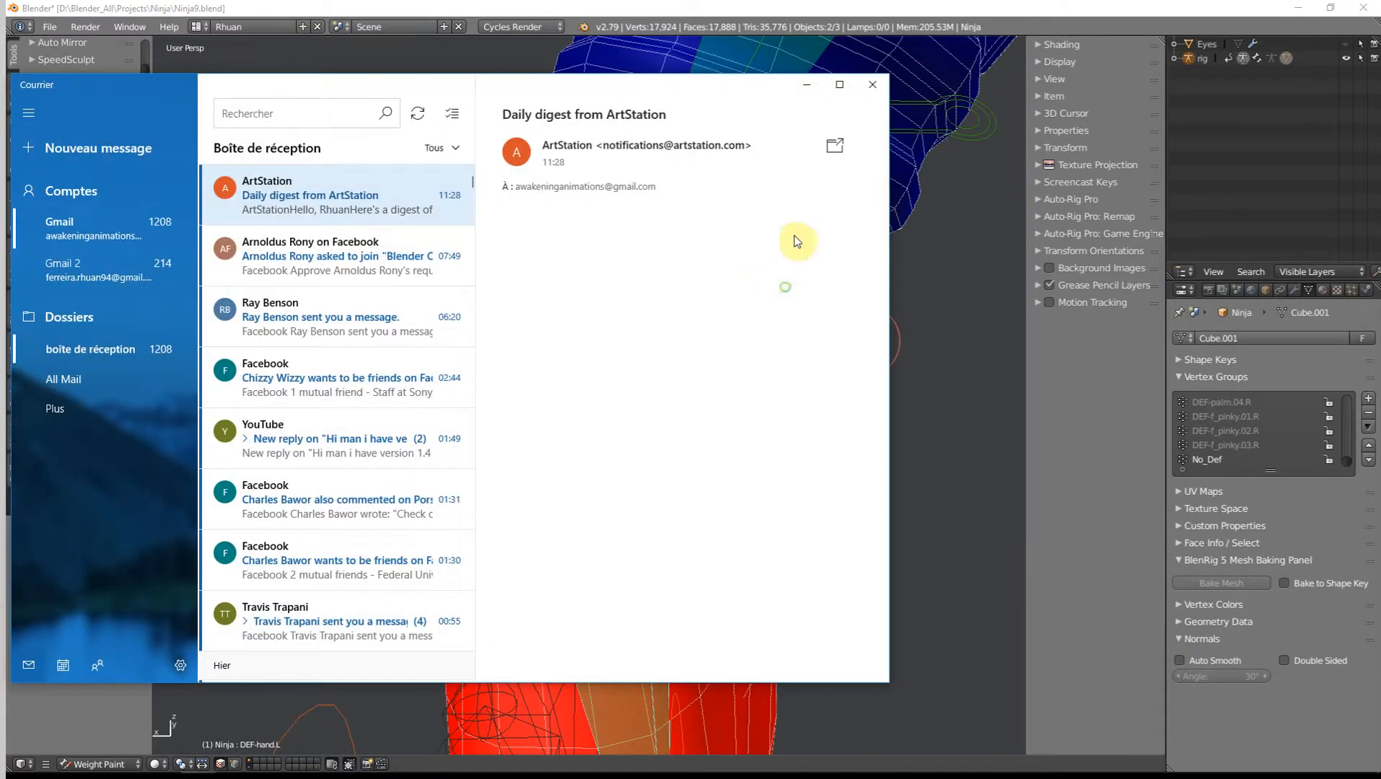
pyautogui.click(872, 85)
# Put the rig in Pose Mode and rotate the hand_fk.L control to bend the left hand outward.
pyautogui.moveTo(817, 225)
pyautogui.mouseDown(button='middle')
pyautogui.moveTo(767, 219)
pyautogui.moveTo(691, 248)
pyautogui.moveTo(740, 241)
pyautogui.moveTo(628, 311)
pyautogui.moveTo(565, 322)
pyautogui.moveTo(535, 357)
pyautogui.moveTo(576, 333)
pyautogui.moveTo(485, 344)
pyautogui.moveTo(403, 294)
pyautogui.moveTo(373, 218)
pyautogui.moveTo(527, 311)
pyautogui.moveTo(577, 313)
pyautogui.moveTo(619, 417)
pyautogui.moveTo(570, 397)
pyautogui.moveTo(611, 400)
pyautogui.mouseUp(button='middle')
pyautogui.scroll(-5, 598, 344)
pyautogui.press('Tab')
pyautogui.press('Tab')
pyautogui.hotkey('ctrl', 'Tab')
pyautogui.scroll(3, 611, 400)
pyautogui.rightClick(633, 401)
pyautogui.hotkey('ctrl', 'Tab')
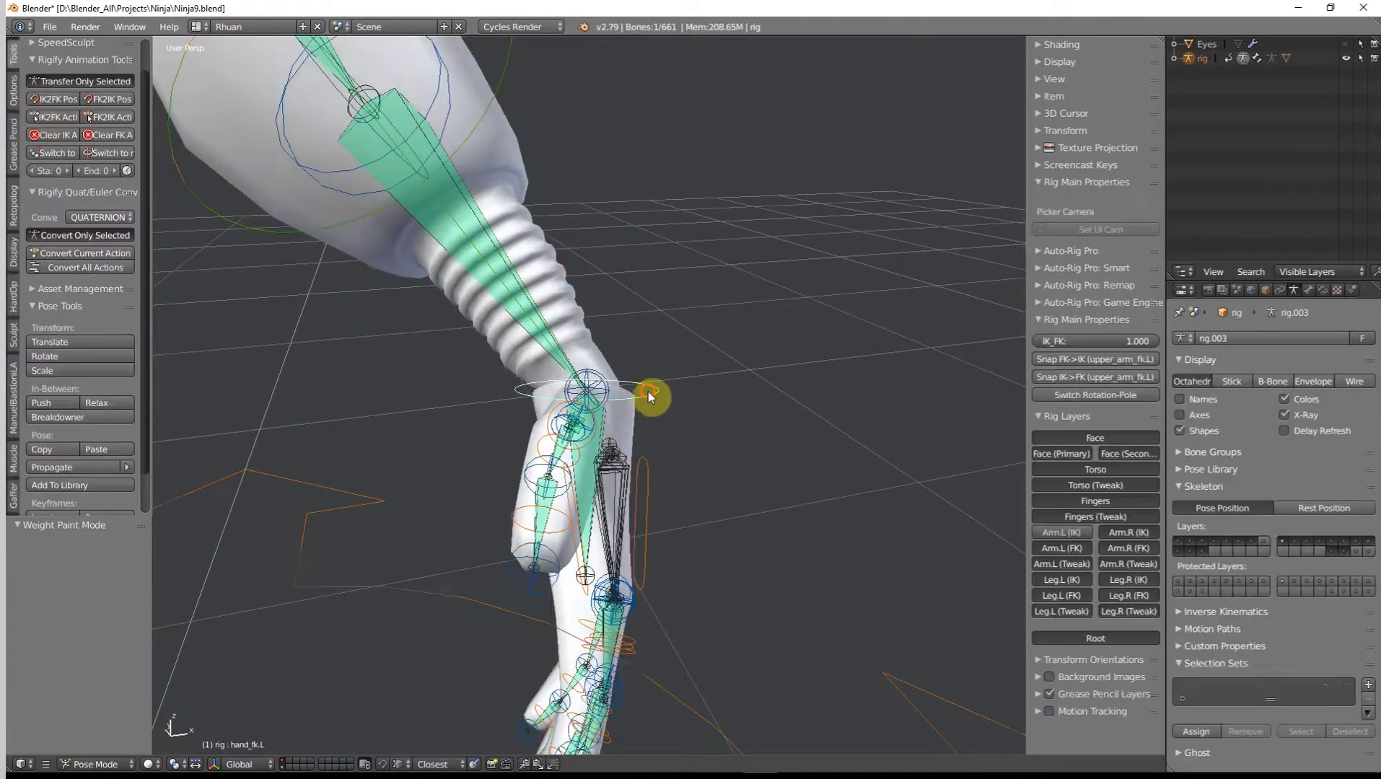
pyautogui.press('r')
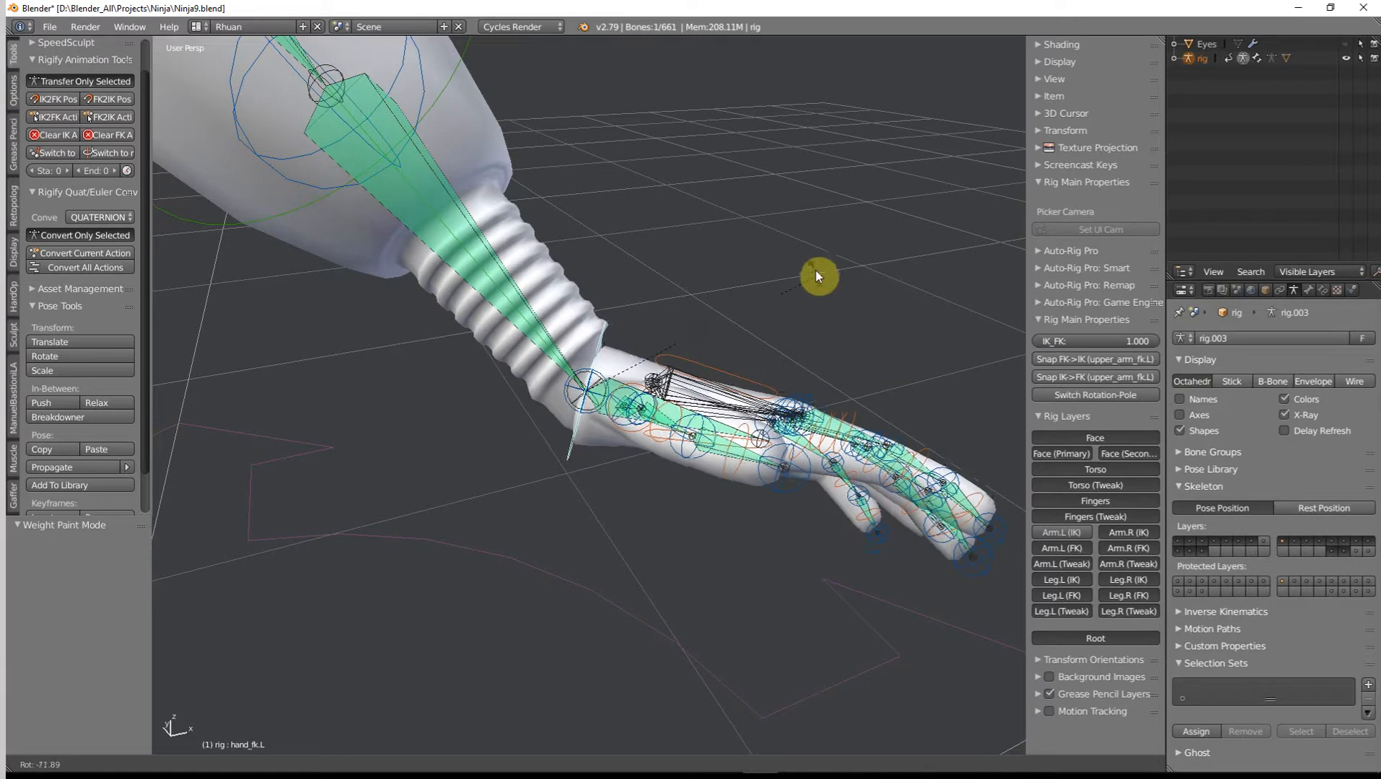
pyautogui.click(815, 270)
# Put the Ninja mesh in Weight Paint mode and make No_Def the active vertex group.
pyautogui.scroll(4, 651, 339)
pyautogui.moveTo(593, 320)
pyautogui.mouseDown(button='middle')
pyautogui.moveTo(621, 255)
pyautogui.moveTo(572, 264)
pyautogui.moveTo(759, 333)
pyautogui.mouseUp(button='middle')
pyautogui.rightClick(621, 254)
pyautogui.hotkey('ctrl', 'Tab')
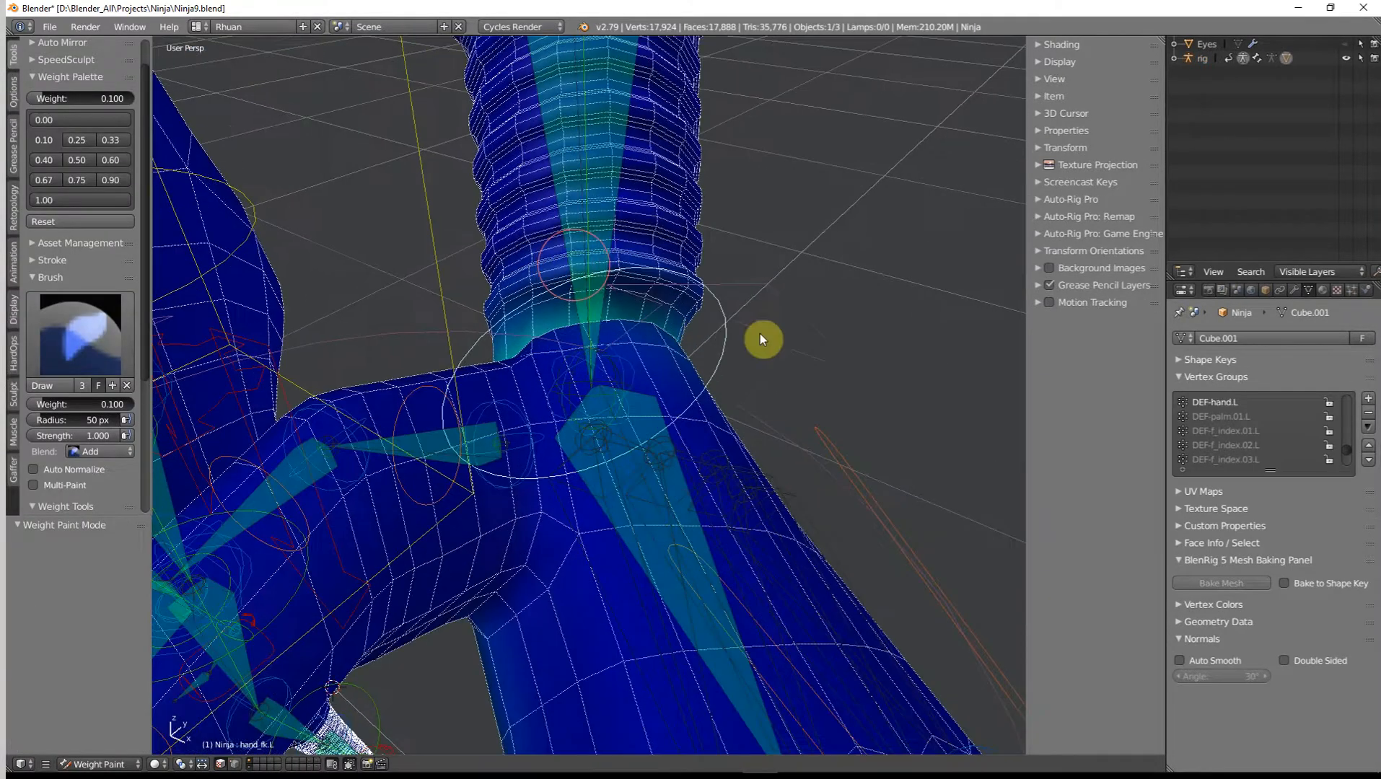
pyautogui.scroll(-5, 1269, 449)
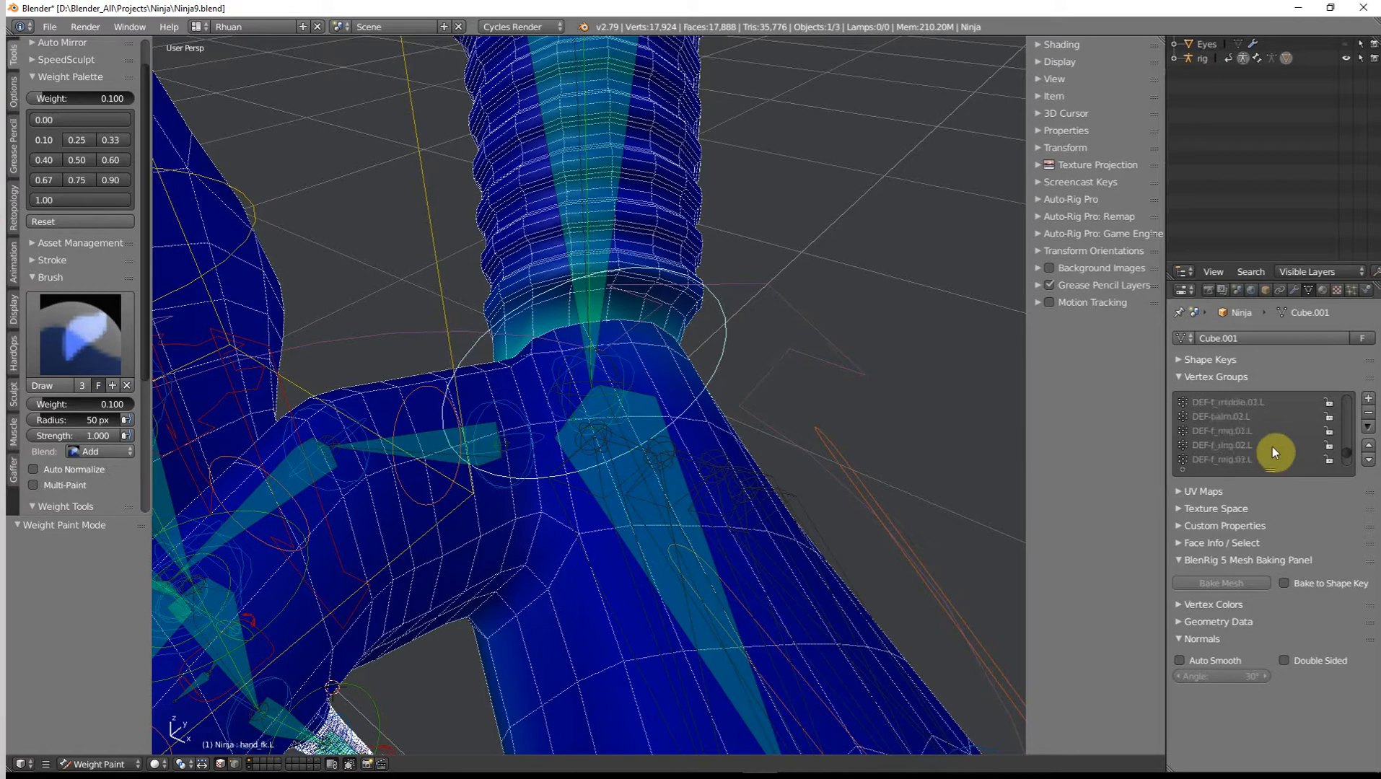
pyautogui.scroll(-5, 1276, 442)
pyautogui.click(1206, 461)
pyautogui.scroll(3, 640, 306)
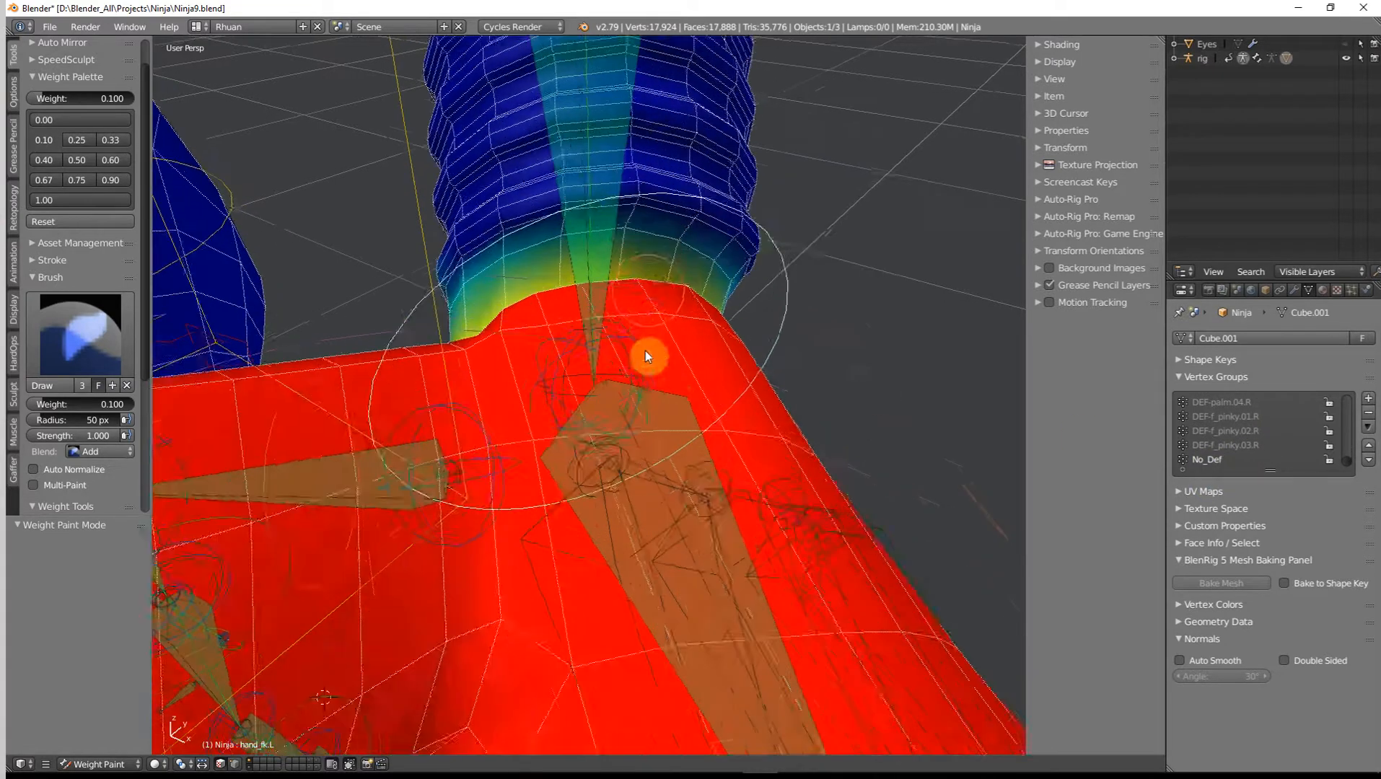
# Add more No_Def weight at 0.10 to the forearm edge next to the bent left wrist.
pyautogui.moveTo(645, 351); pyautogui.dragTo(642, 375, button='middle')
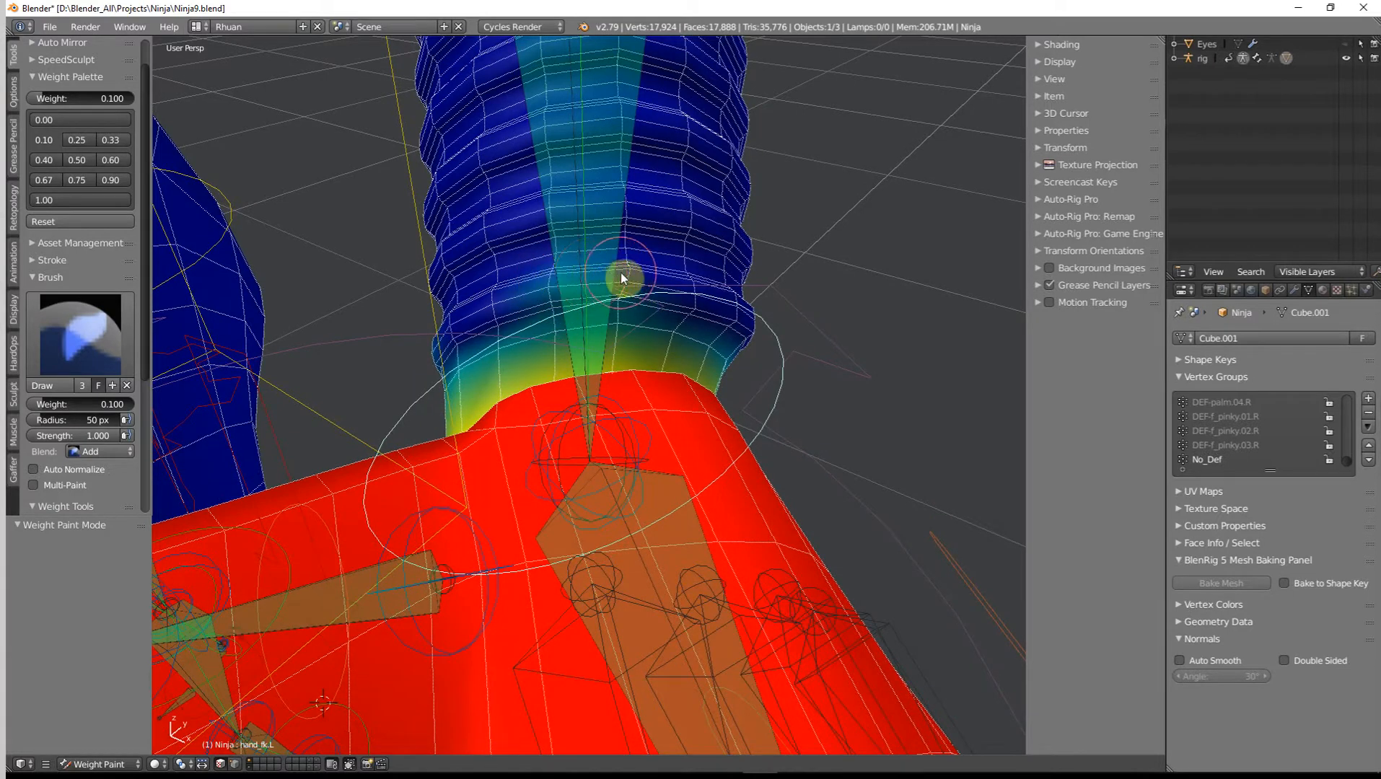
pyautogui.moveTo(684, 299)
pyautogui.mouseDown(button='middle')
pyautogui.moveTo(548, 232)
pyautogui.moveTo(579, 277)
pyautogui.moveTo(563, 209)
pyautogui.moveTo(558, 298)
pyautogui.moveTo(570, 255)
pyautogui.mouseUp(button='middle')
pyautogui.moveTo(576, 271); pyautogui.dragTo(564, 258)
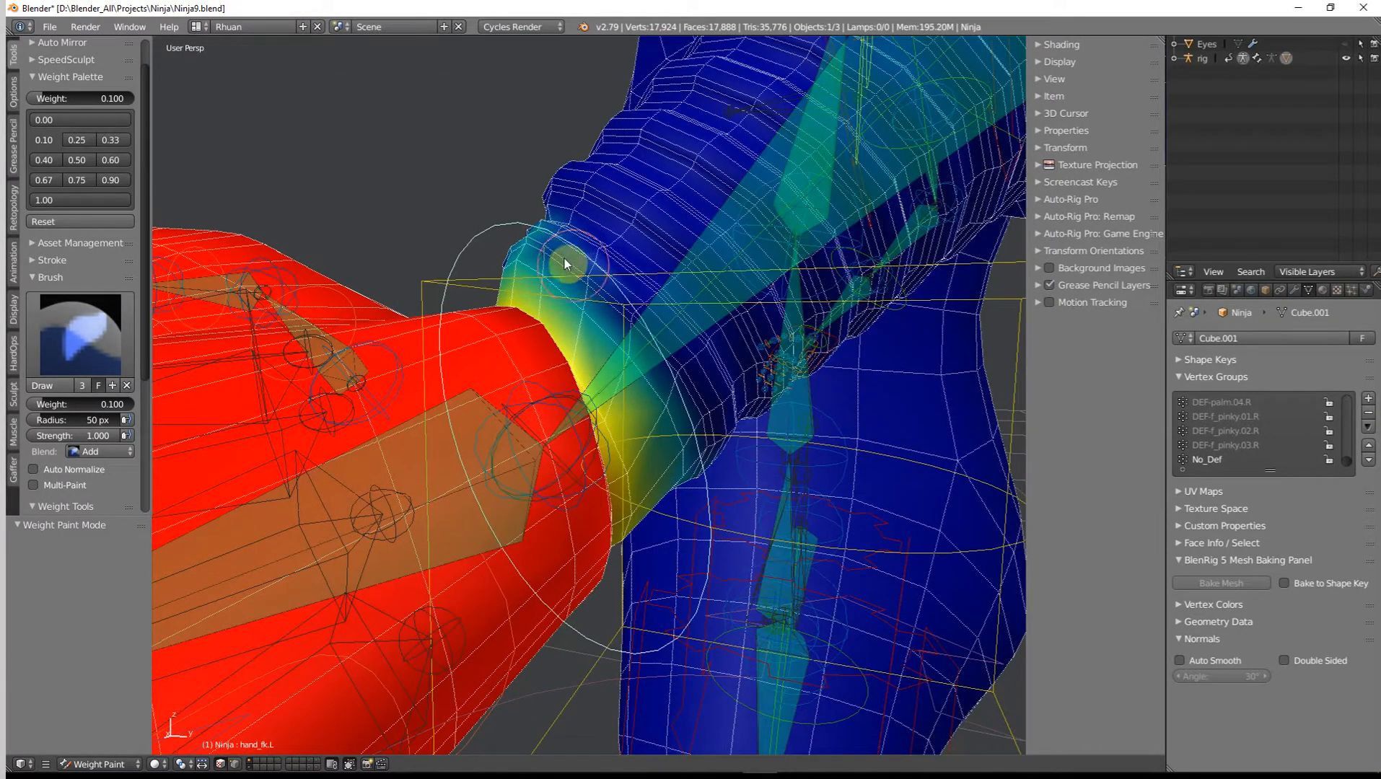
pyautogui.moveTo(598, 280)
pyautogui.mouseDown(button='middle')
pyautogui.moveTo(714, 293)
pyautogui.moveTo(514, 265)
pyautogui.moveTo(576, 314)
pyautogui.moveTo(595, 305)
pyautogui.moveTo(586, 281)
pyautogui.moveTo(604, 246)
pyautogui.moveTo(570, 189)
pyautogui.moveTo(503, 210)
pyautogui.moveTo(487, 234)
pyautogui.moveTo(629, 202)
pyautogui.moveTo(638, 158)
pyautogui.moveTo(591, 179)
pyautogui.moveTo(543, 235)
pyautogui.moveTo(607, 223)
pyautogui.moveTo(733, 281)
pyautogui.moveTo(819, 291)
pyautogui.moveTo(860, 274)
pyautogui.moveTo(702, 237)
pyautogui.moveTo(684, 197)
pyautogui.moveTo(698, 183)
pyautogui.moveTo(761, 197)
pyautogui.moveTo(733, 182)
pyautogui.moveTo(705, 80)
pyautogui.moveTo(743, 104)
pyautogui.moveTo(624, 101)
pyautogui.moveTo(899, 257)
pyautogui.moveTo(806, 272)
pyautogui.moveTo(897, 244)
pyautogui.moveTo(826, 271)
pyautogui.moveTo(539, 250)
pyautogui.moveTo(807, 293)
pyautogui.moveTo(875, 272)
pyautogui.moveTo(887, 247)
pyautogui.moveTo(753, 296)
pyautogui.moveTo(737, 368)
pyautogui.moveTo(807, 382)
pyautogui.mouseUp(button='middle')
# Check the left wrist's mesh in Edit Mode and return to Weight Paint mode.
pyautogui.press('Tab')
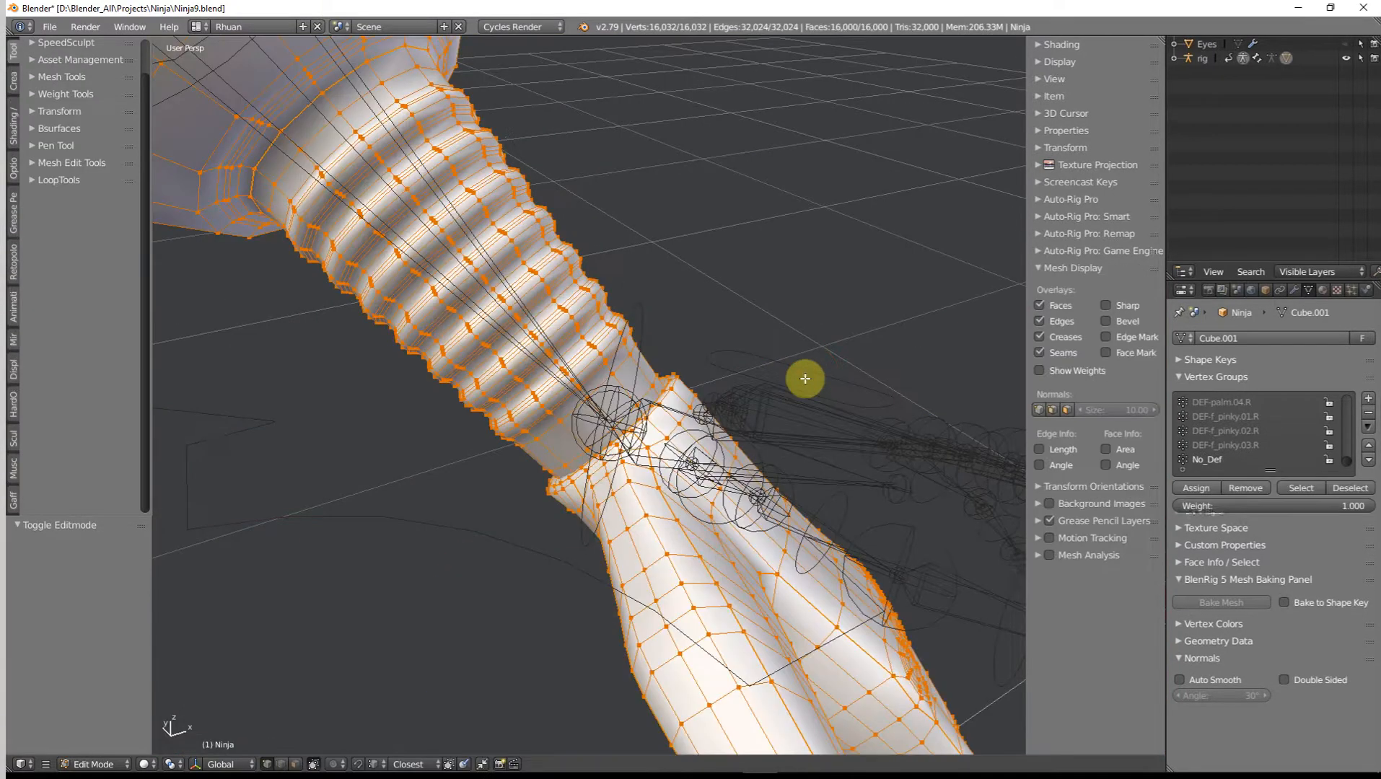
pyautogui.hotkey('ctrl', 'Tab')
pyautogui.press('Tab')
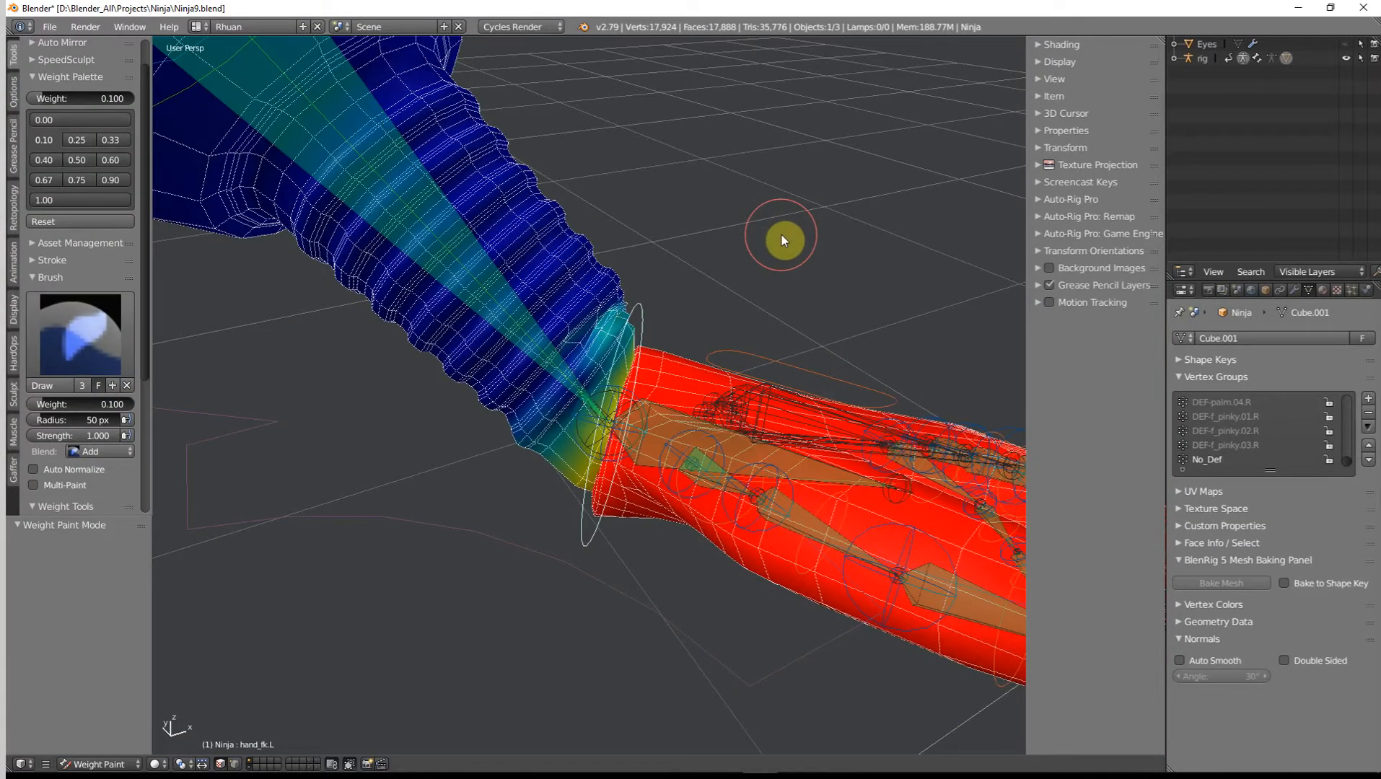
# Test the left wrist by rotating hand_fk.L in Pose Mode, and clear the control's rotation.
pyautogui.hotkey('ctrl', 'Tab')
pyautogui.moveTo(761, 300)
pyautogui.mouseDown(button='middle')
pyautogui.moveTo(466, 257)
pyautogui.moveTo(487, 222)
pyautogui.moveTo(706, 283)
pyautogui.moveTo(758, 333)
pyautogui.moveTo(712, 352)
pyautogui.mouseUp(button='middle')
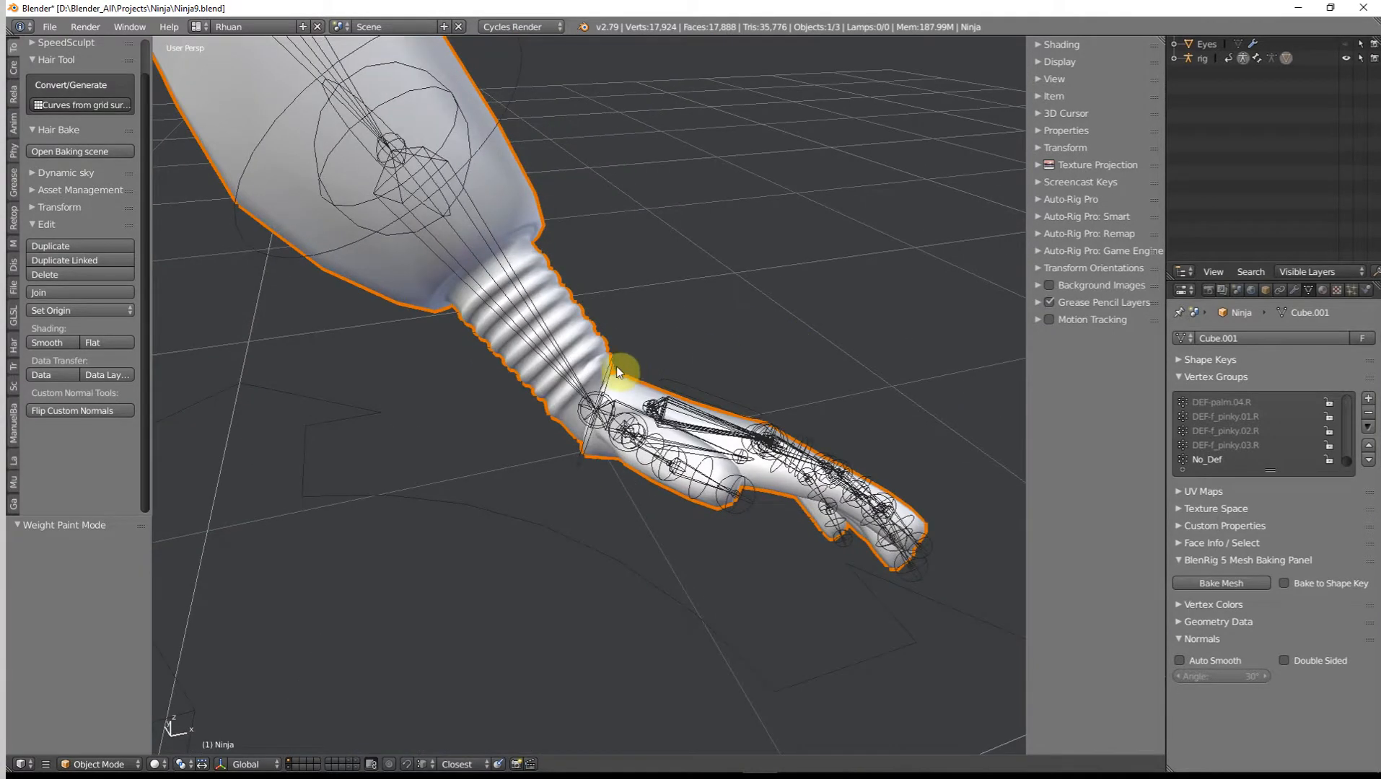
pyautogui.rightClick(615, 372)
pyautogui.hotkey('ctrl', 'Tab')
pyautogui.press('r')
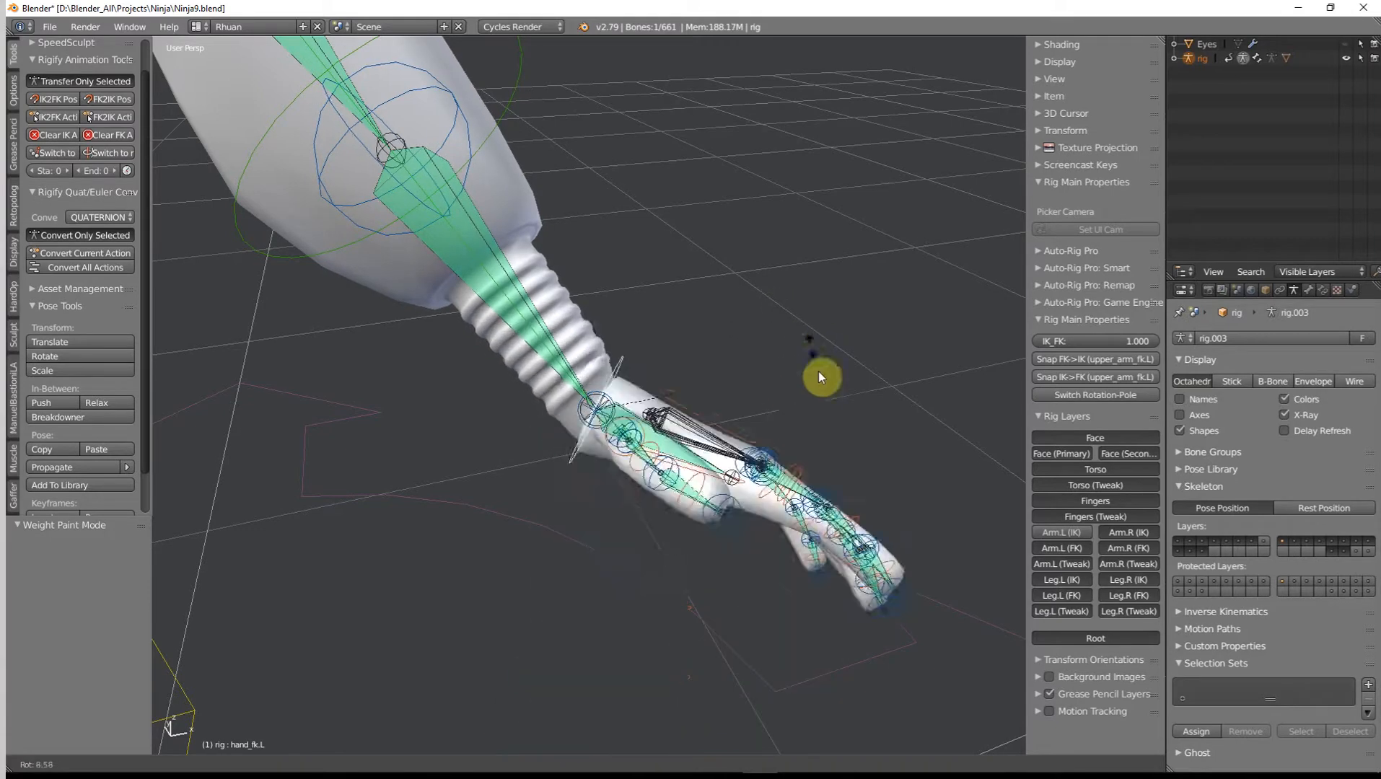
pyautogui.click(801, 517)
pyautogui.scroll(-3, 772, 390)
pyautogui.hotkey('alt', 'r')
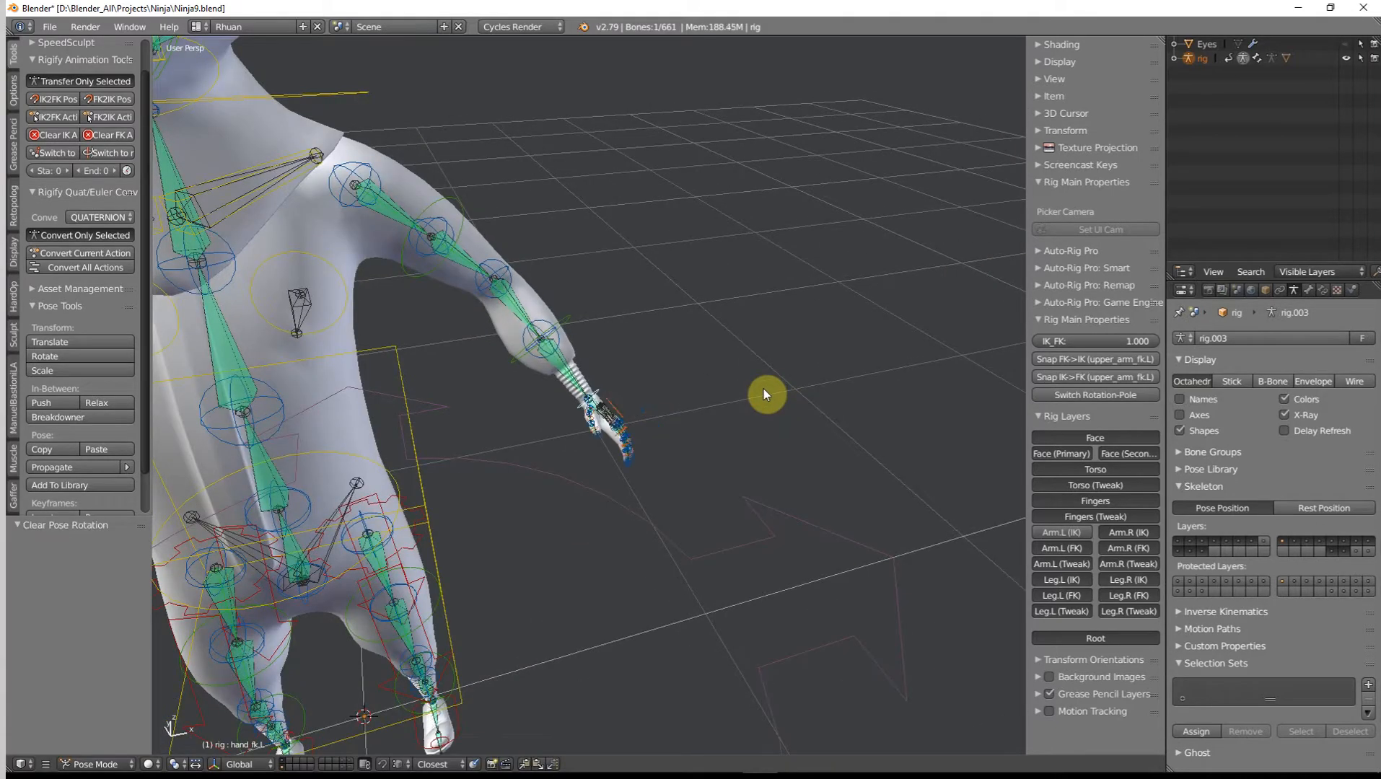
# Hide the rig's deform bone layer and bring the whole character into view.
pyautogui.keyDown('shift'); pyautogui.click(1345, 552); pyautogui.keyUp('shift')
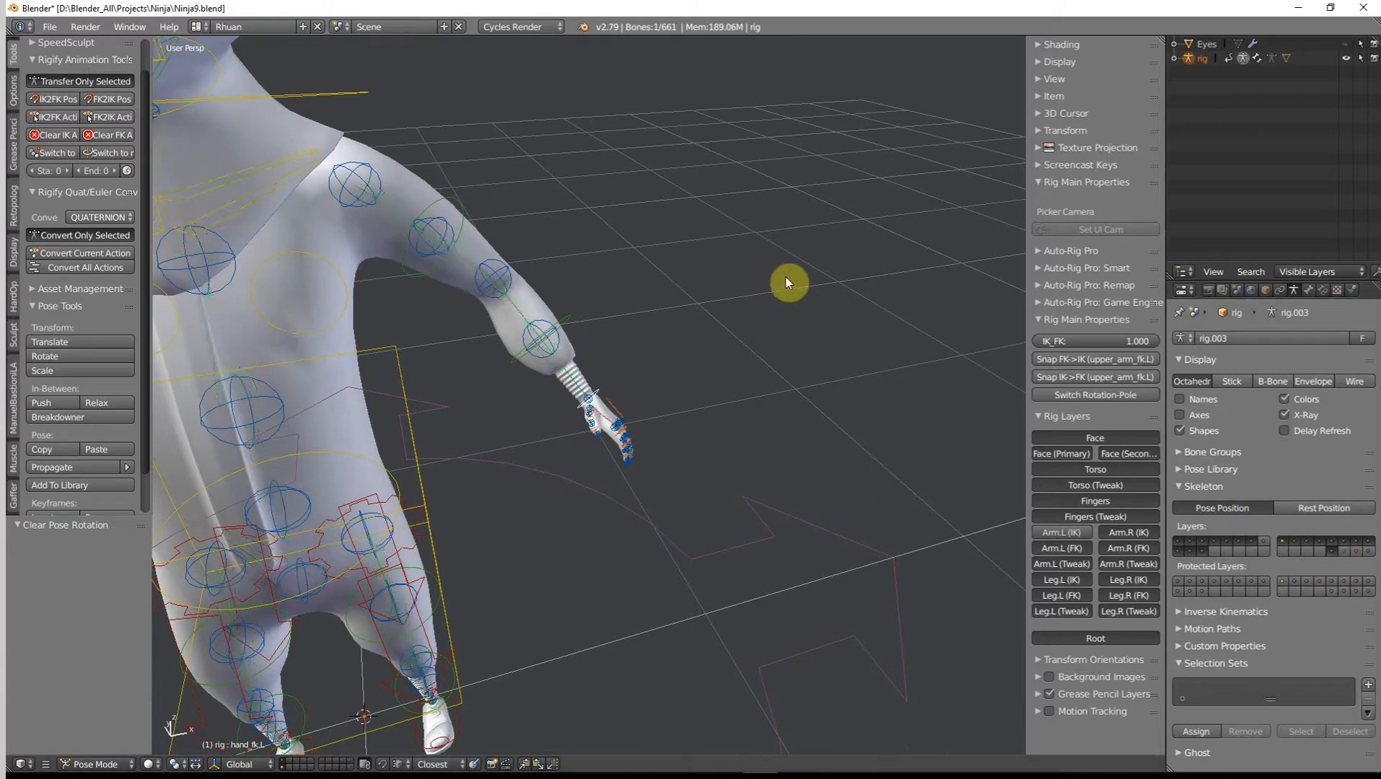
pyautogui.moveTo(785, 280); pyautogui.dragTo(665, 265, button='middle')
pyautogui.scroll(-2, 721, 288)
pyautogui.keyDown('shift'); pyautogui.moveTo(798, 314); pyautogui.dragTo(860, 381, button='middle'); pyautogui.keyUp('shift')
pyautogui.scroll(-2, 860, 380)
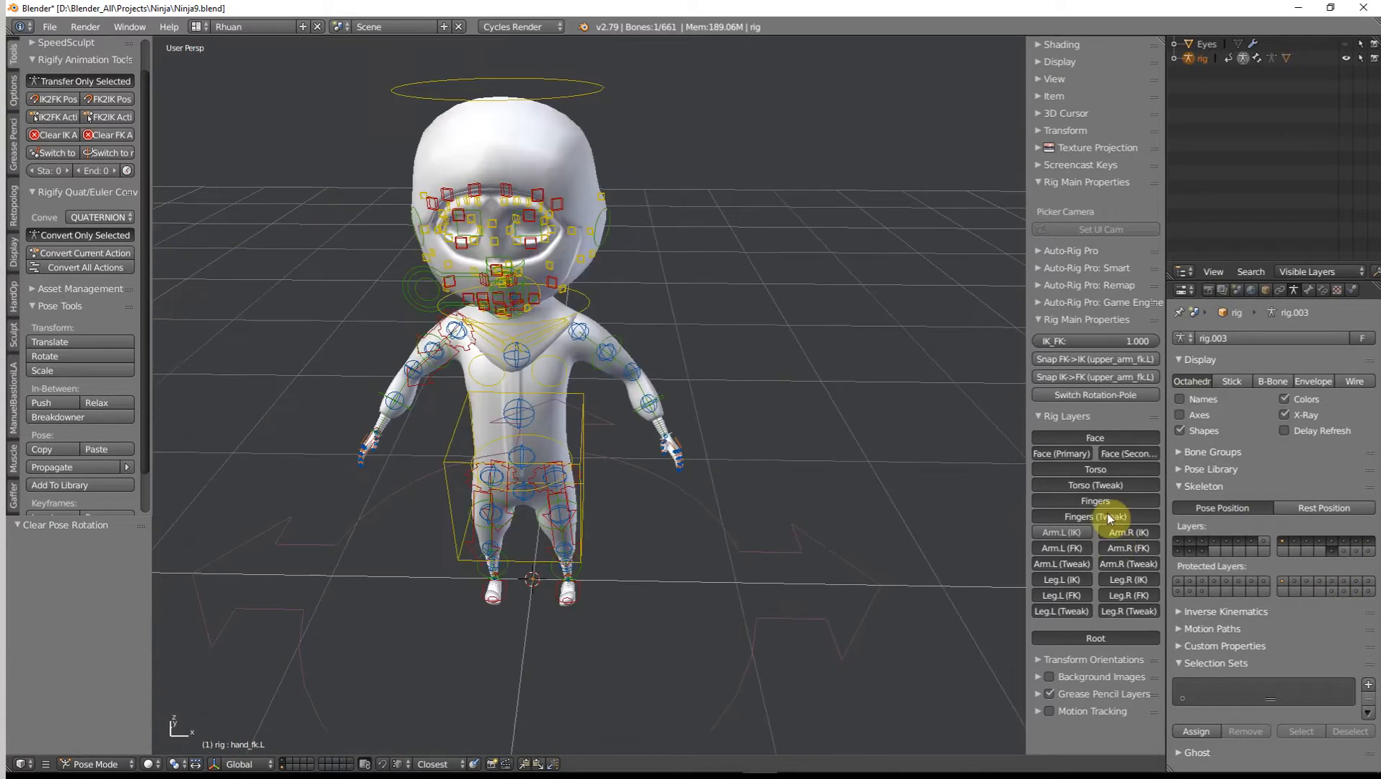
# Hide the Face (Primary), Face (Secondary), Torso (Tweak) and Fingers (Tweak) rig layers.
pyautogui.click(1066, 454)
pyautogui.click(1123, 454)
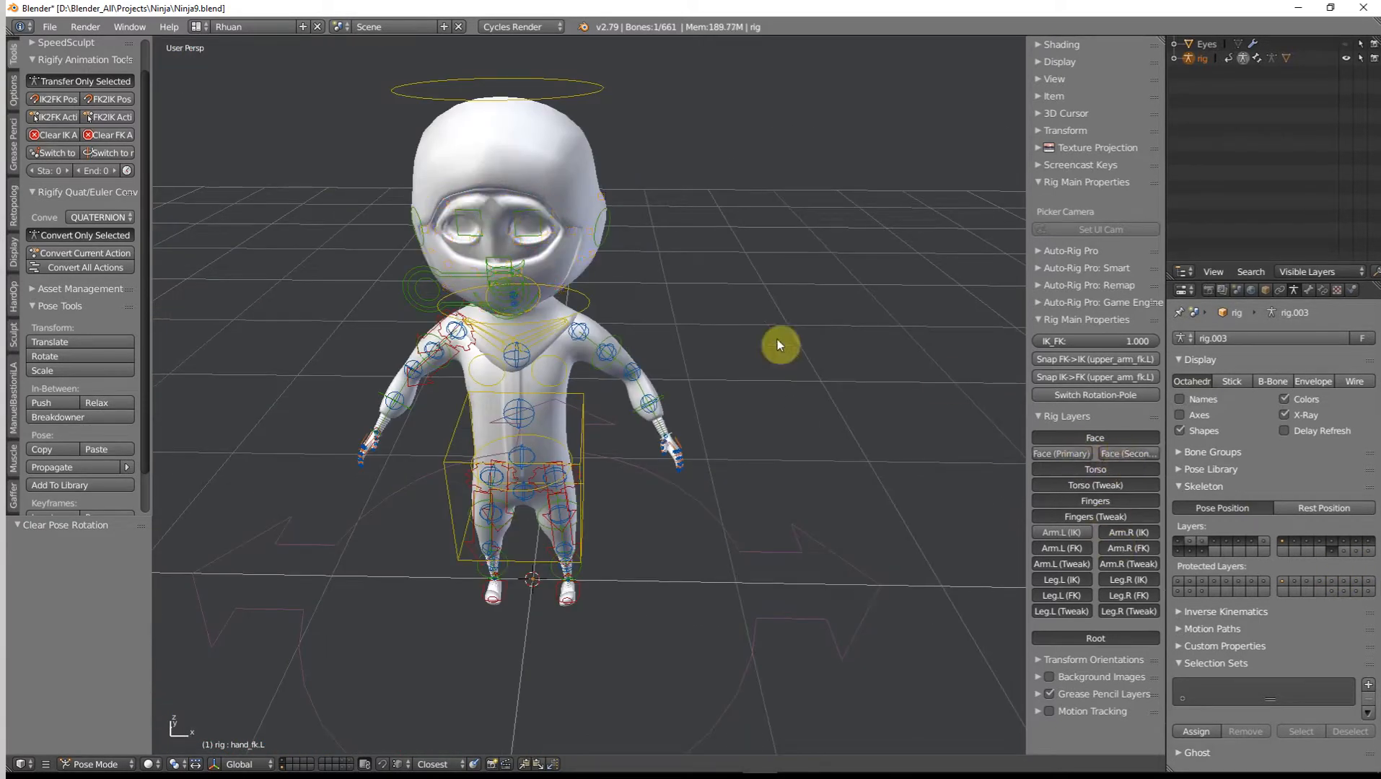
pyautogui.click(1113, 486)
pyautogui.click(1111, 517)
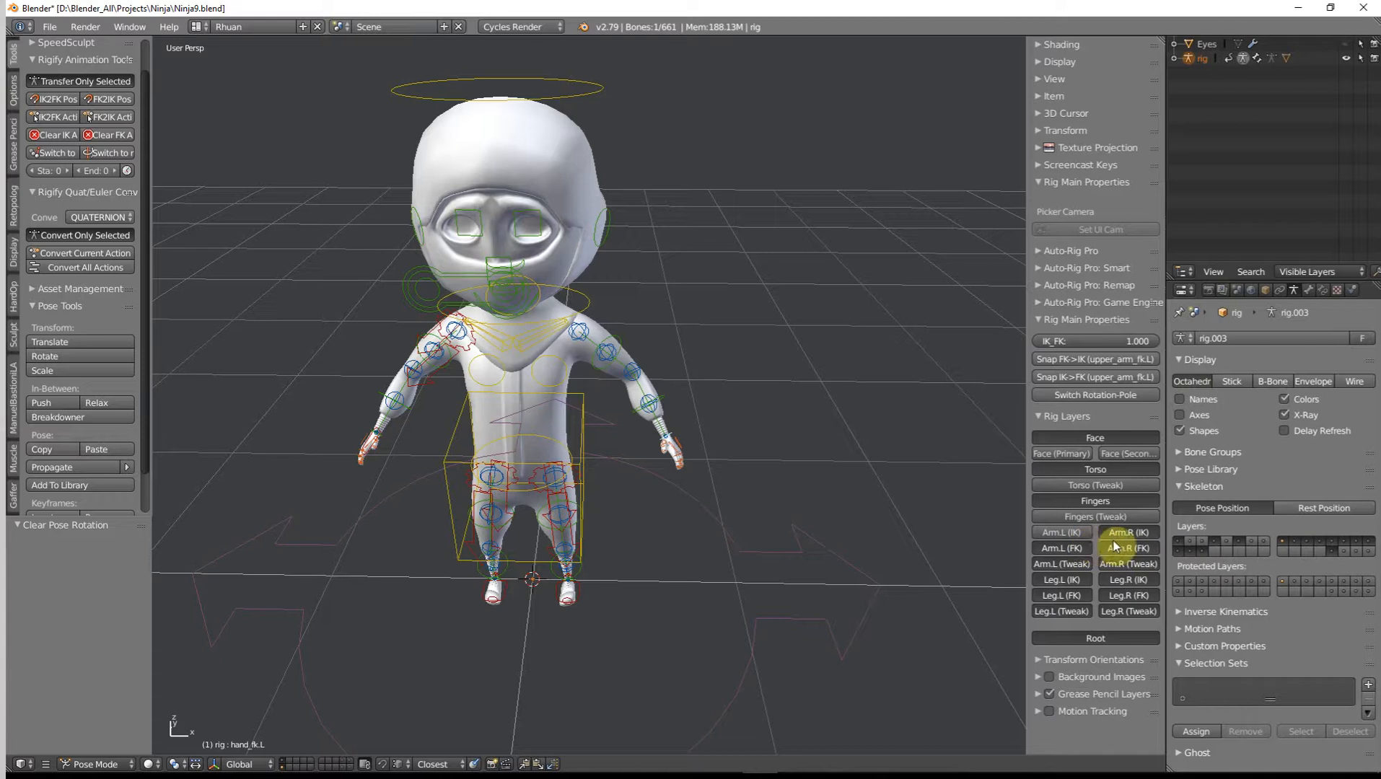
# Hide the Arm.R (IK) layer, the Tweak layers of both arms and legs, and the Leg.L (FK) and Leg.R (FK) layers.
pyautogui.click(1126, 534)
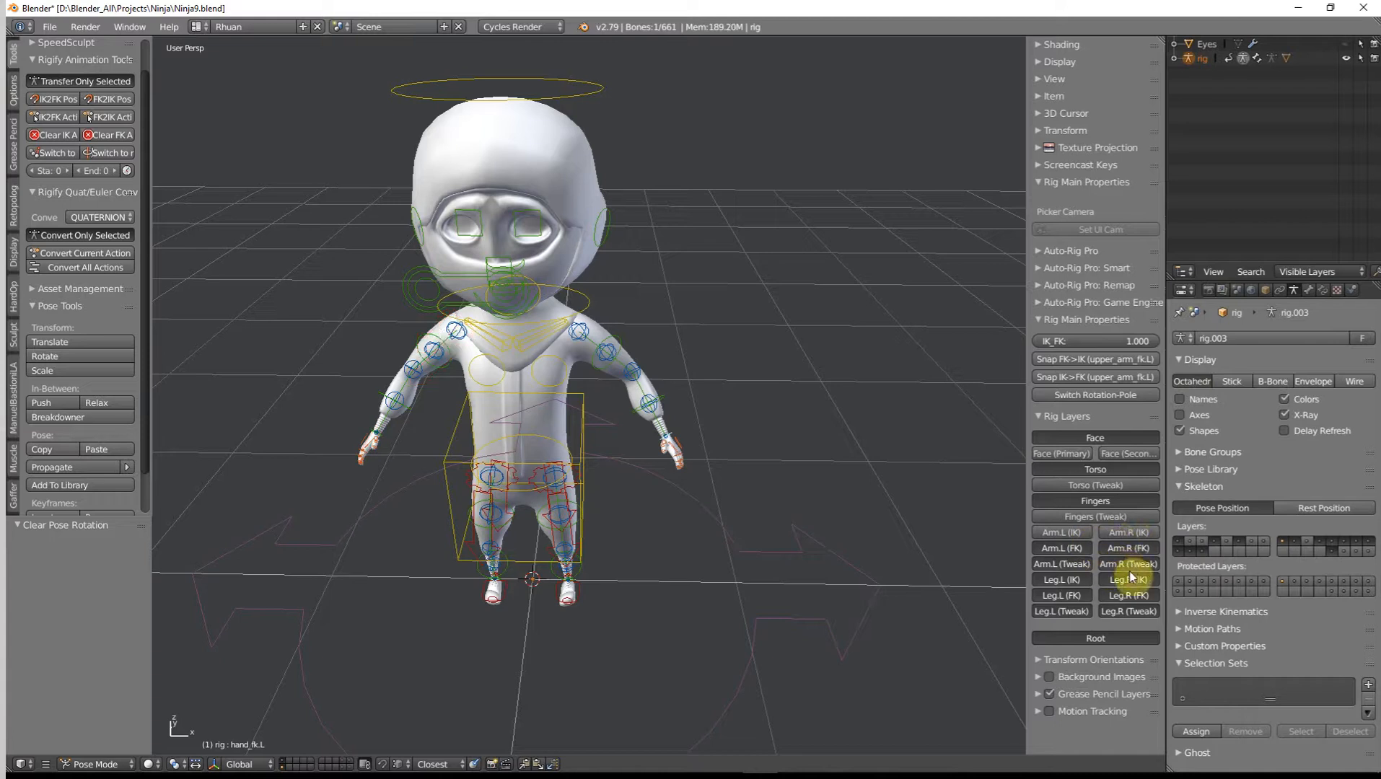
pyautogui.click(1128, 565)
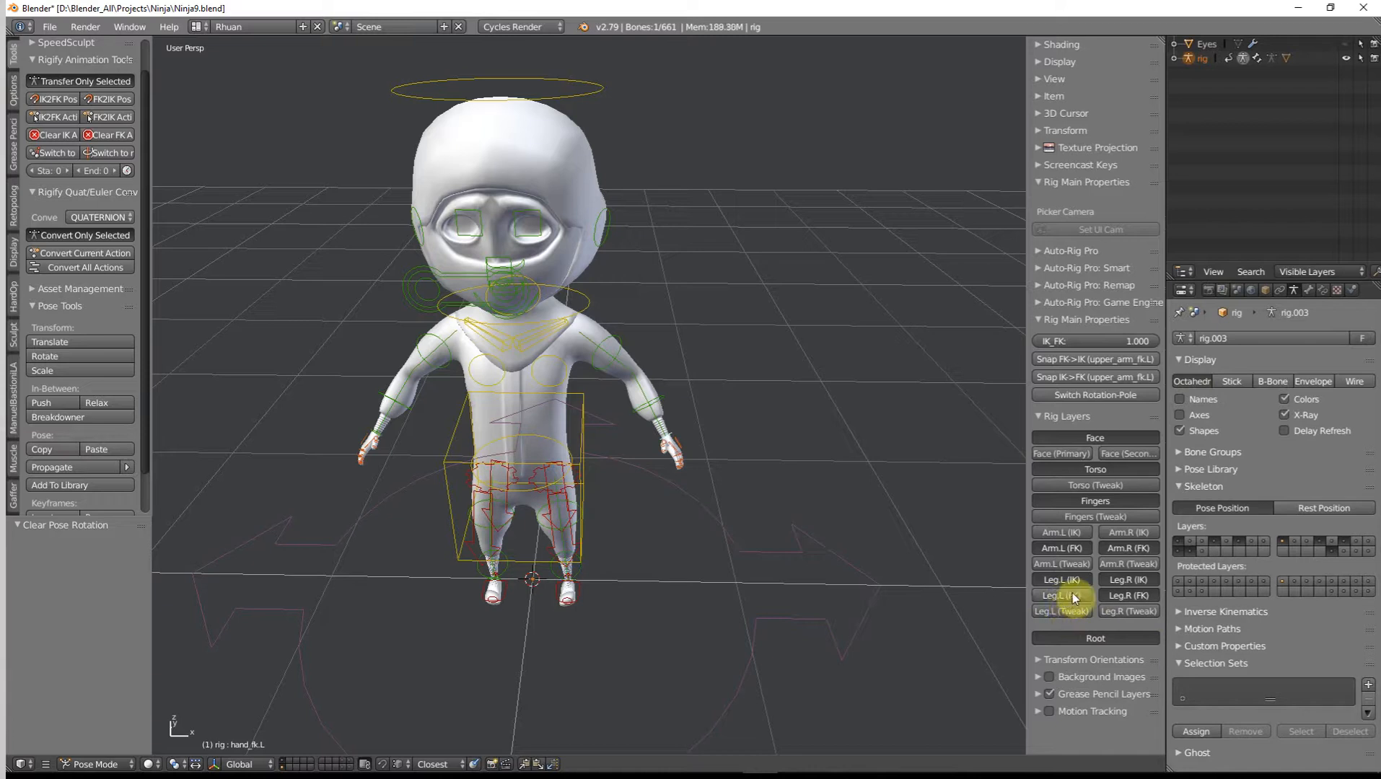
pyautogui.click(1145, 598)
# Select the right hand control hand_fk.R and set its IK_FK value to 1.000.
pyautogui.moveTo(902, 588); pyautogui.dragTo(851, 585, button='middle')
pyautogui.keyDown('shift'); pyautogui.moveTo(851, 584); pyautogui.dragTo(898, 545, button='middle'); pyautogui.keyUp('shift')
pyautogui.keyDown('shift'); pyautogui.moveTo(697, 417); pyautogui.dragTo(702, 501, button='middle'); pyautogui.keyUp('shift')
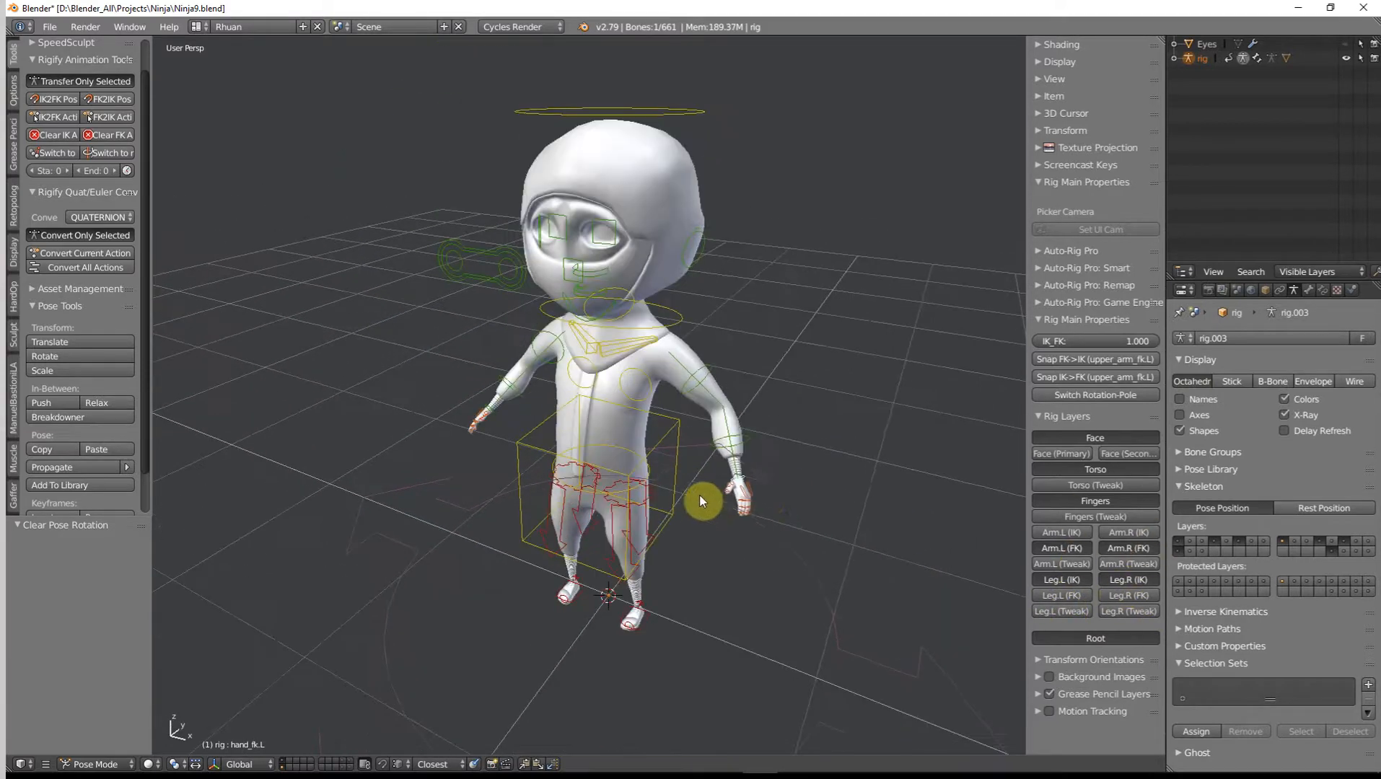
pyautogui.rightClick(478, 413)
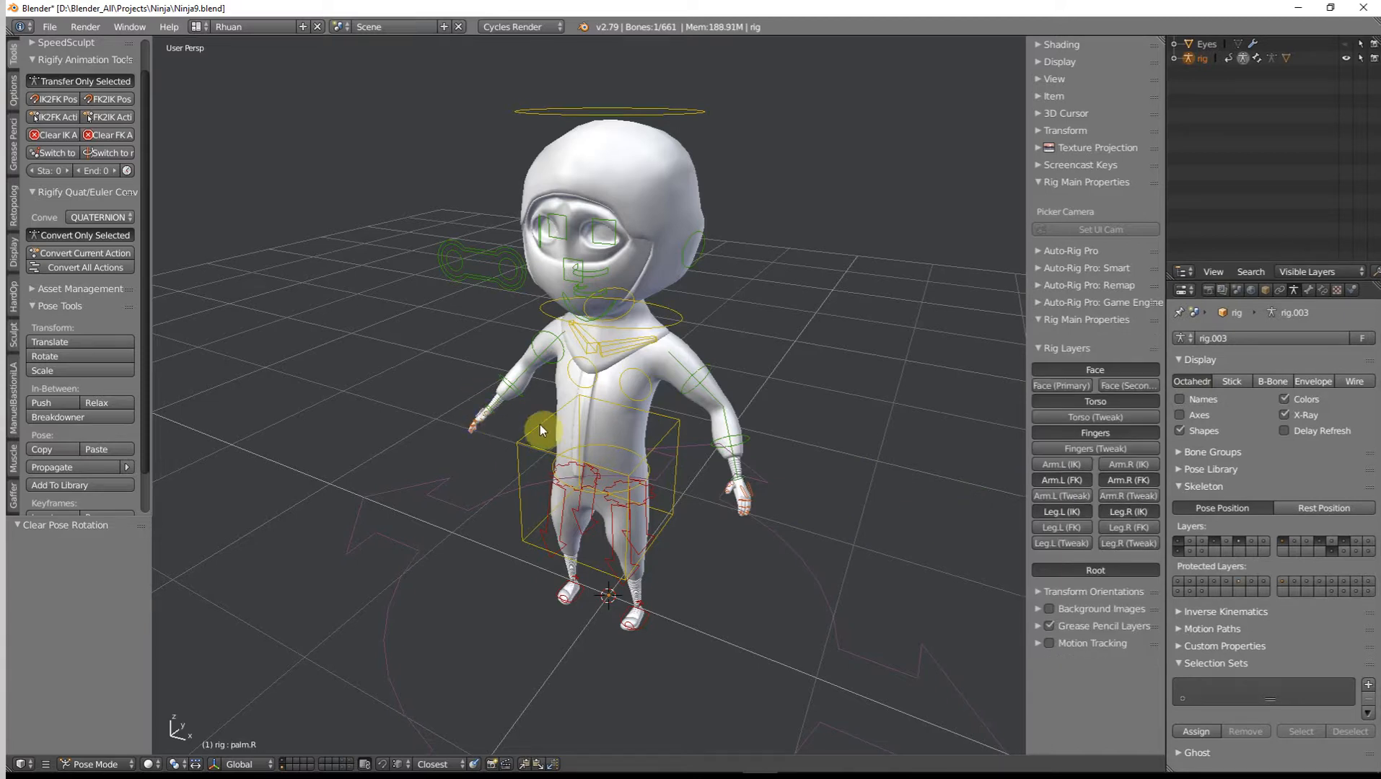
pyautogui.scroll(2, 533, 449)
pyautogui.moveTo(540, 429); pyautogui.dragTo(711, 456, button='middle')
pyautogui.scroll(2, 711, 456)
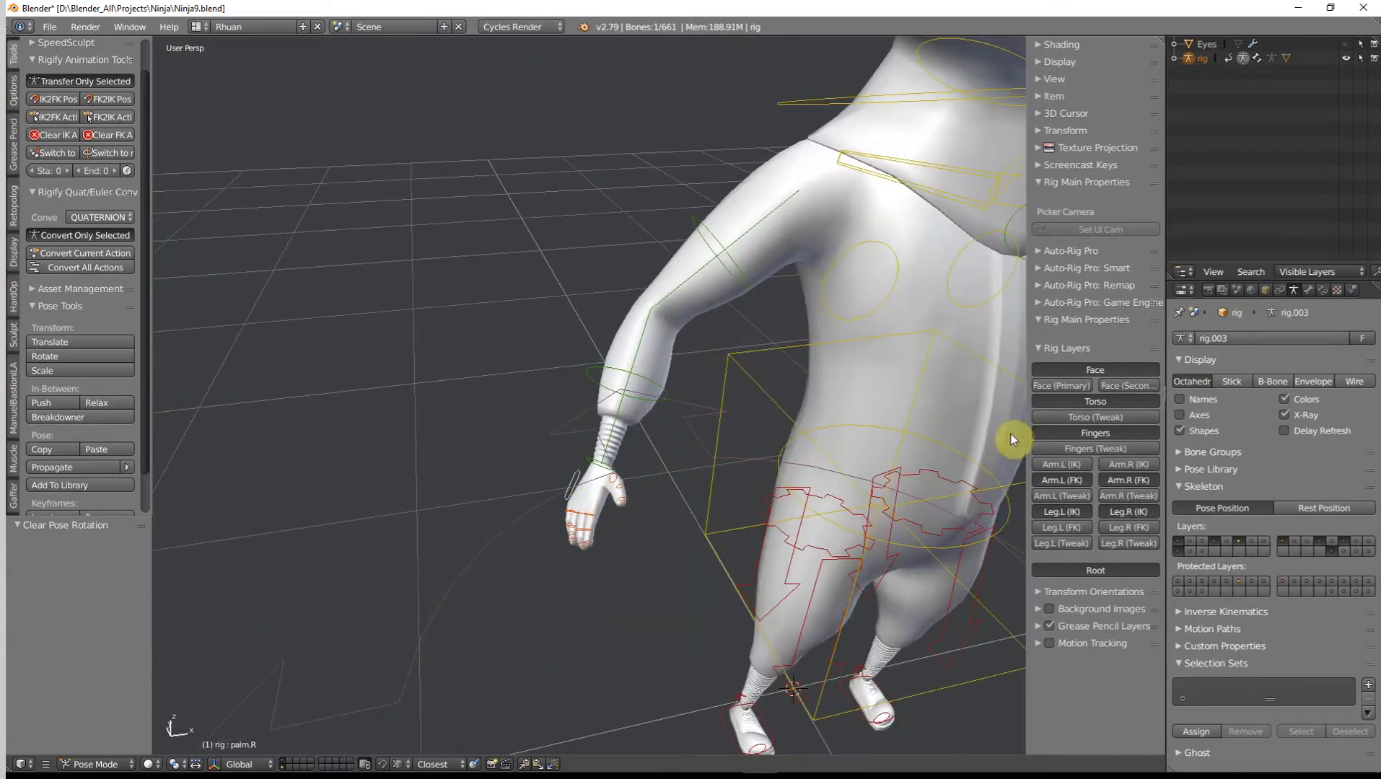
pyautogui.rightClick(604, 464)
pyautogui.moveTo(1043, 342); pyautogui.dragTo(1156, 342)
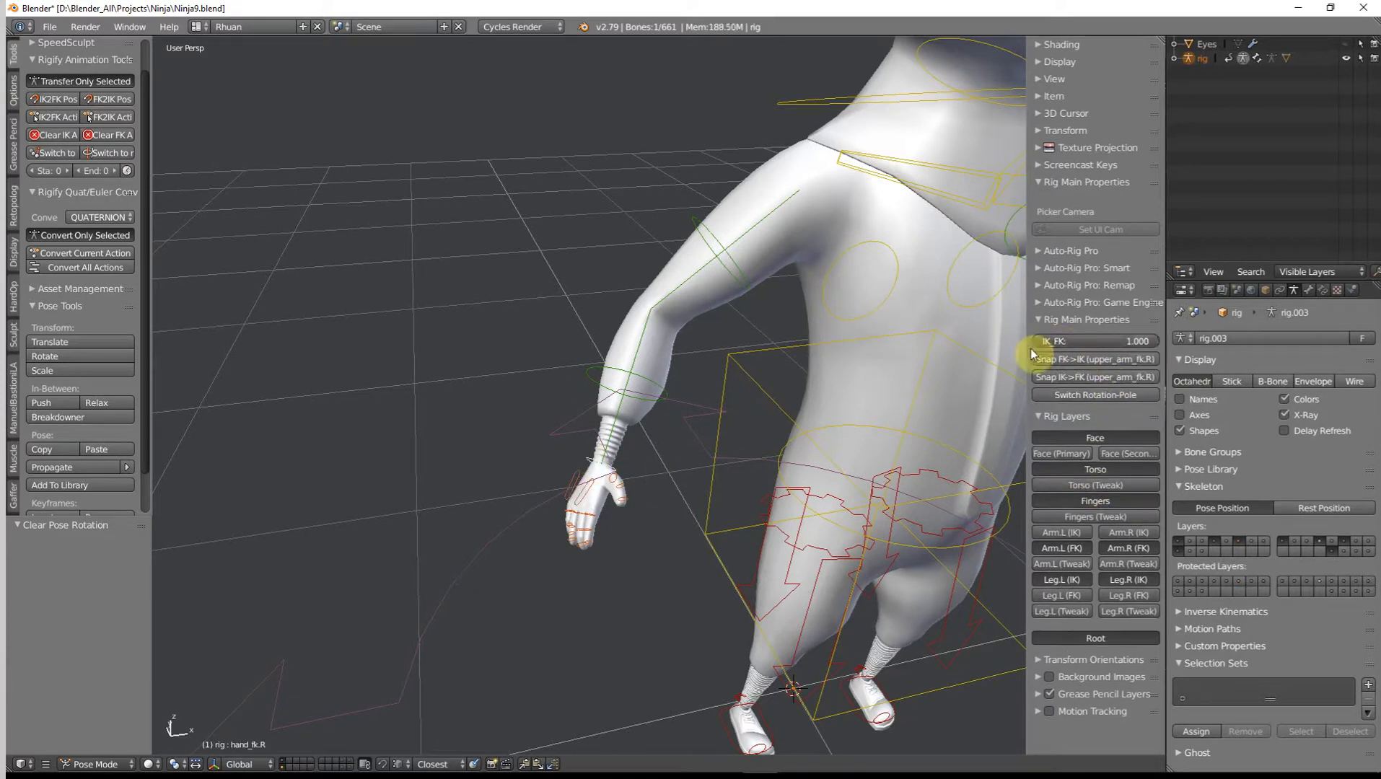
# Select the left hand control hand_fk.L and set its IK_FK value to 0.000.
pyautogui.scroll(-4, 710, 448)
pyautogui.keyDown('shift'); pyautogui.moveTo(671, 439); pyautogui.dragTo(692, 417, button='middle'); pyautogui.keyUp('shift')
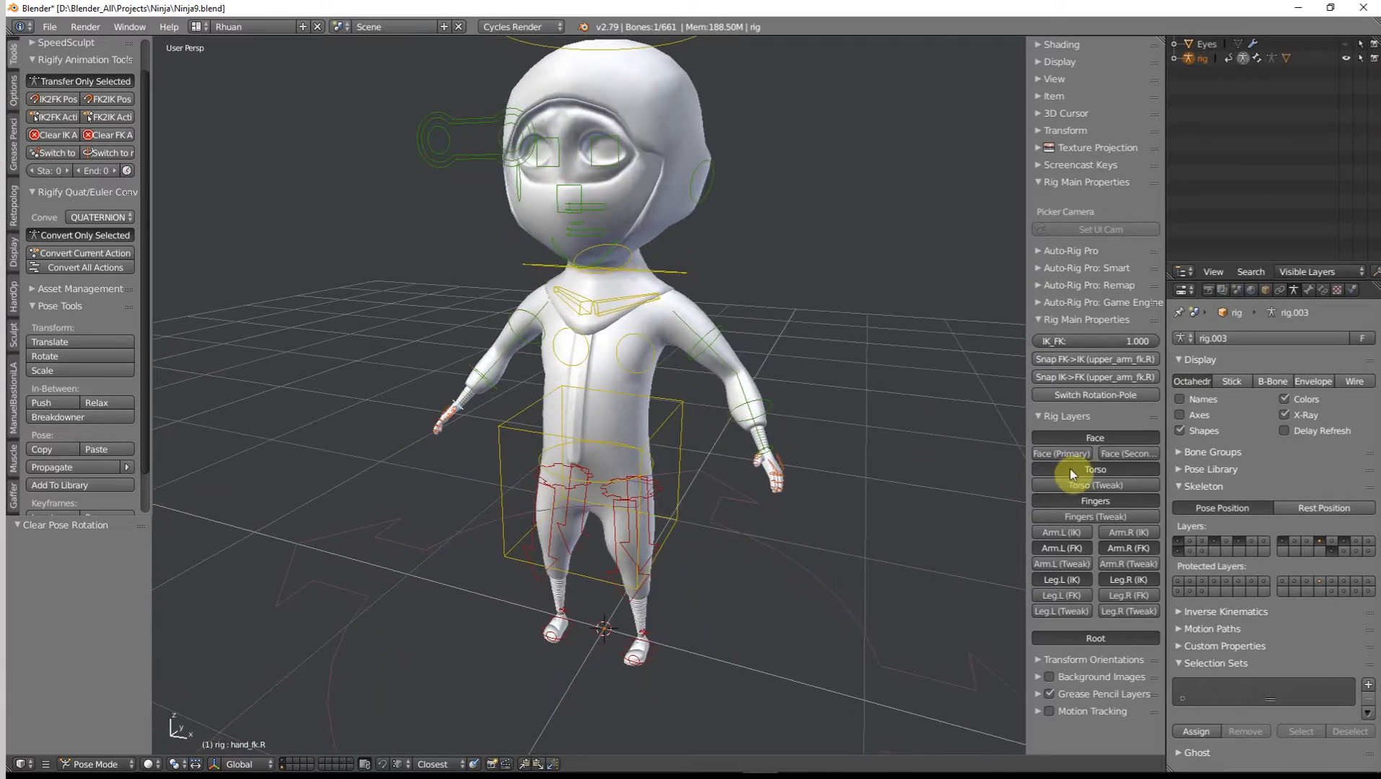
pyautogui.rightClick(771, 464)
pyautogui.scroll(5, 807, 460)
pyautogui.keyDown('shift'); pyautogui.moveTo(806, 460); pyautogui.dragTo(701, 451, button='middle'); pyautogui.keyUp('shift')
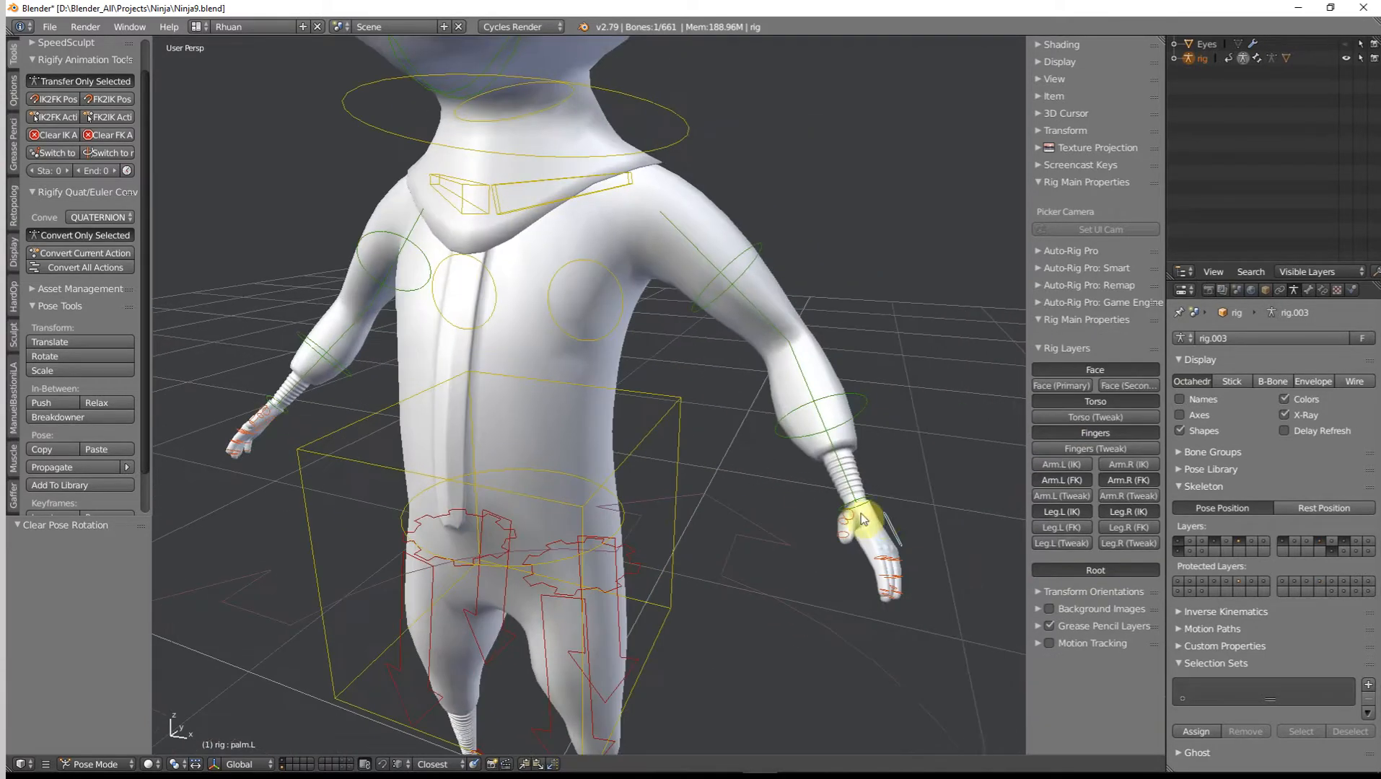
pyautogui.rightClick(873, 488)
pyautogui.moveTo(1108, 339)
pyautogui.mouseDown()
pyautogui.moveTo(1133, 339)
pyautogui.moveTo(1108, 339)
pyautogui.mouseUp()
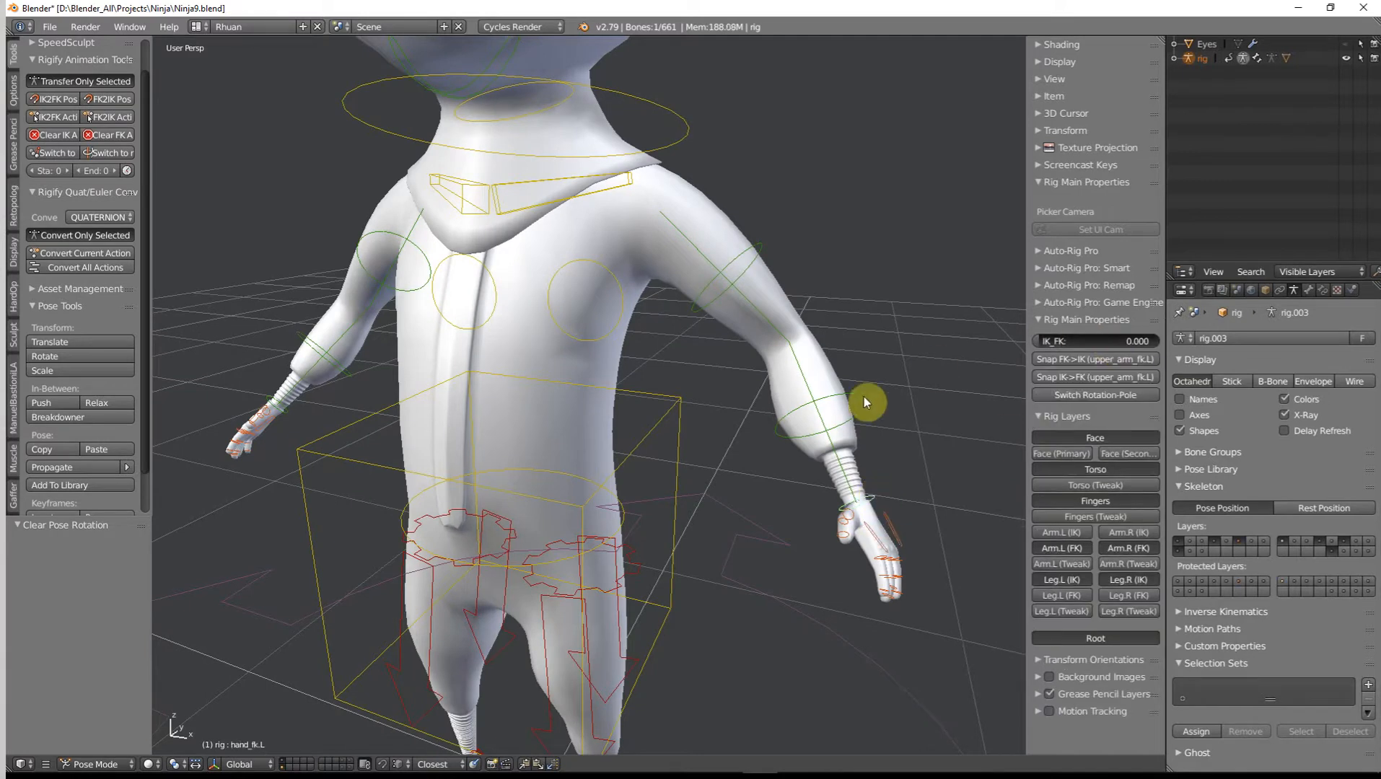
# Unhide the Eyes object, select it, and apply its Mirror modifier.
pyautogui.scroll(-4, 801, 436)
pyautogui.moveTo(747, 469); pyautogui.dragTo(753, 419, button='middle')
pyautogui.scroll(2, 753, 418)
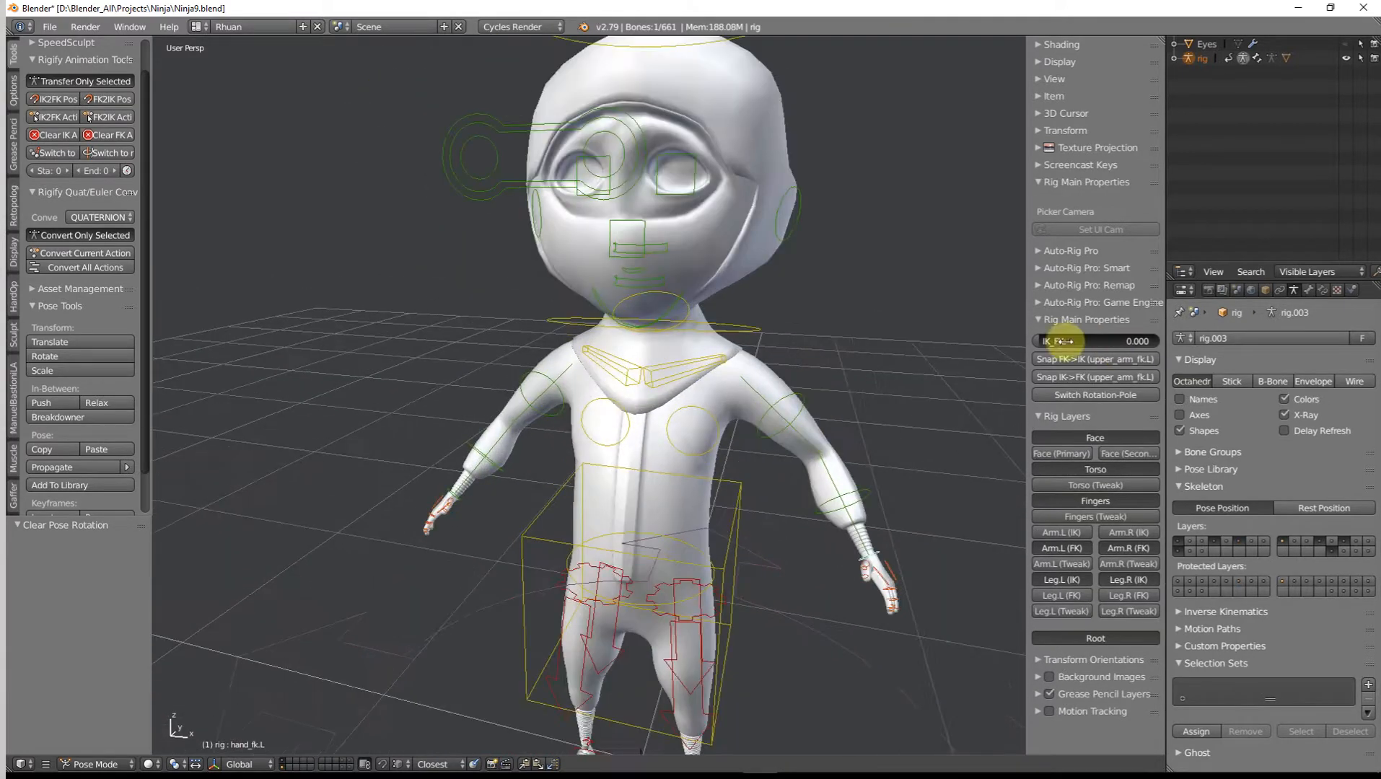
pyautogui.click(1345, 45)
pyautogui.keyDown('shift'); pyautogui.moveTo(851, 238); pyautogui.dragTo(596, 285, button='middle'); pyautogui.keyUp('shift')
pyautogui.scroll(2, 793, 342)
pyautogui.rightClick(670, 318)
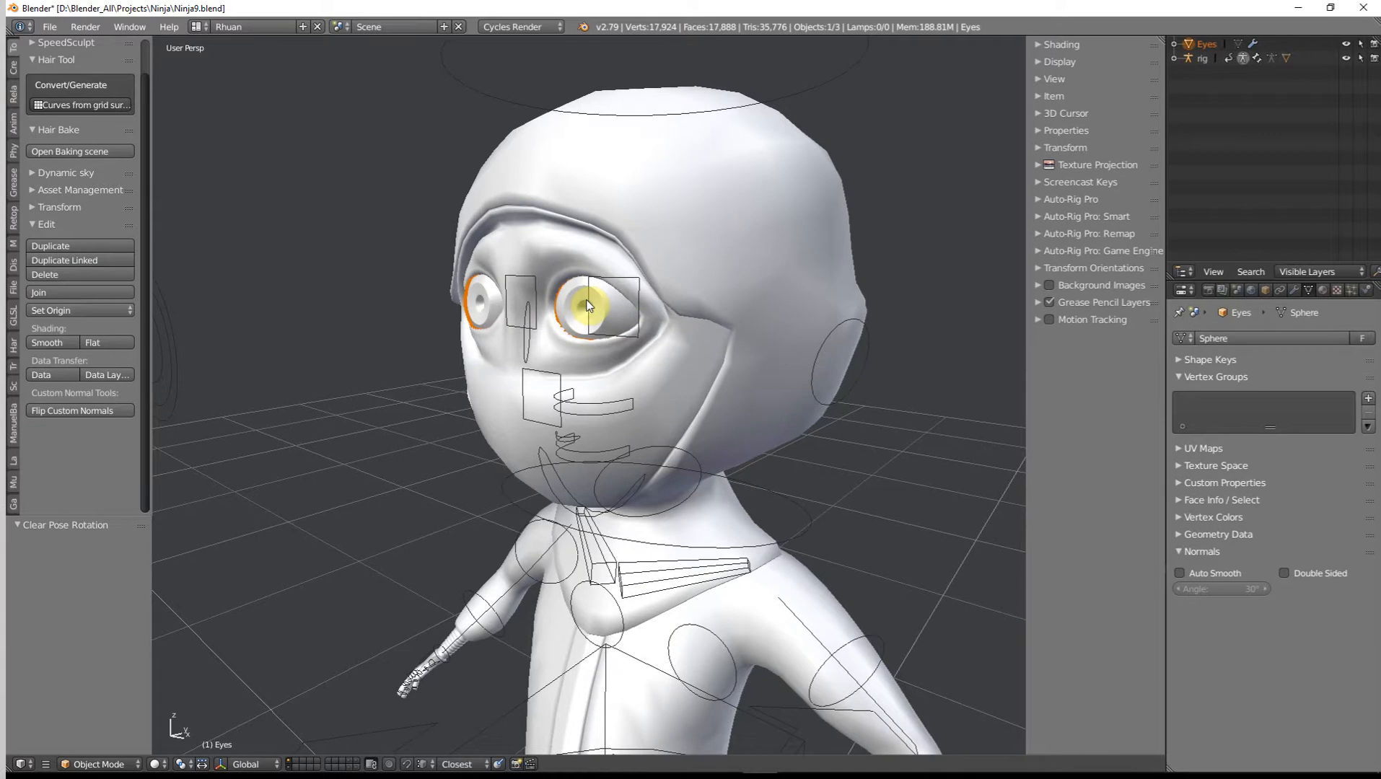
pyautogui.click(1296, 290)
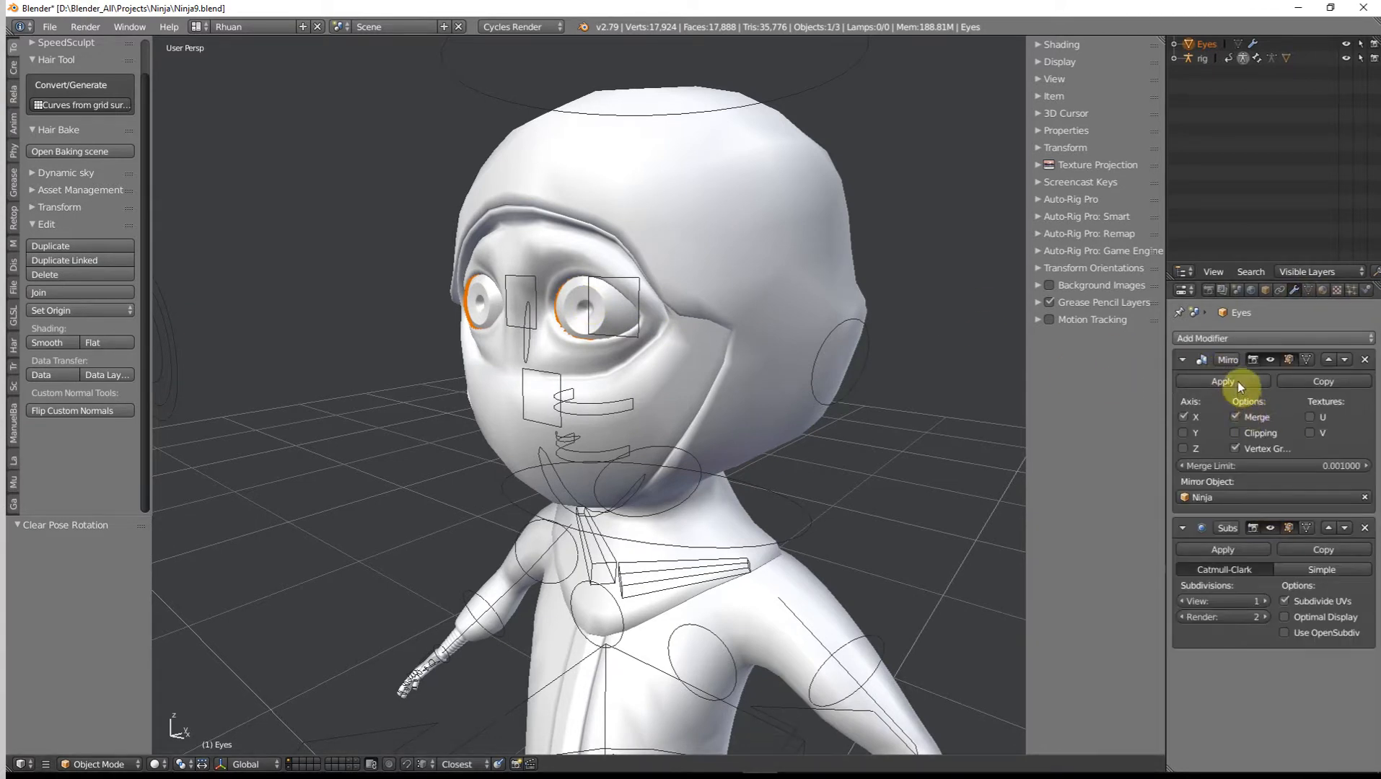
pyautogui.click(1239, 380)
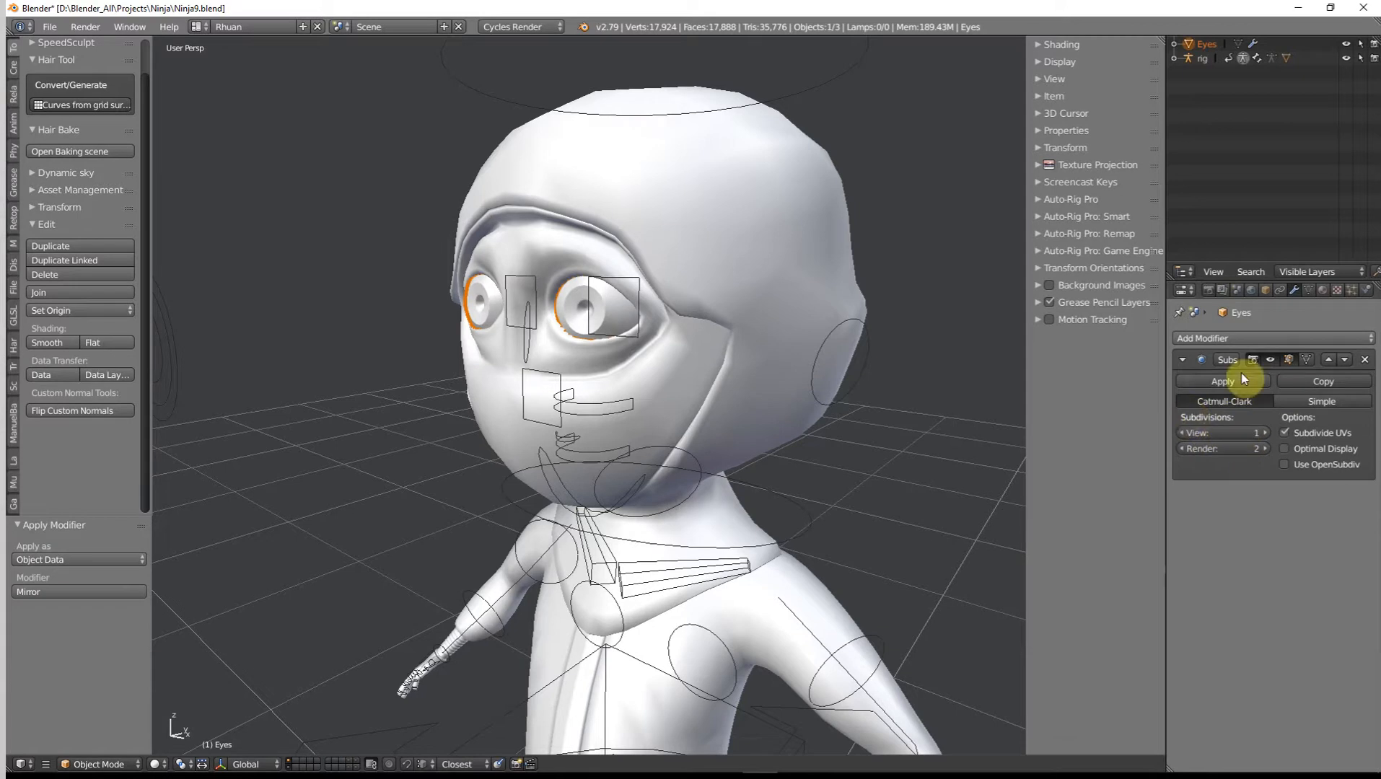
# Add an Armature modifier to Eyes above the Subdivision Surface modifier and set its object to rig.
pyautogui.click(1254, 339)
pyautogui.click(1196, 372)
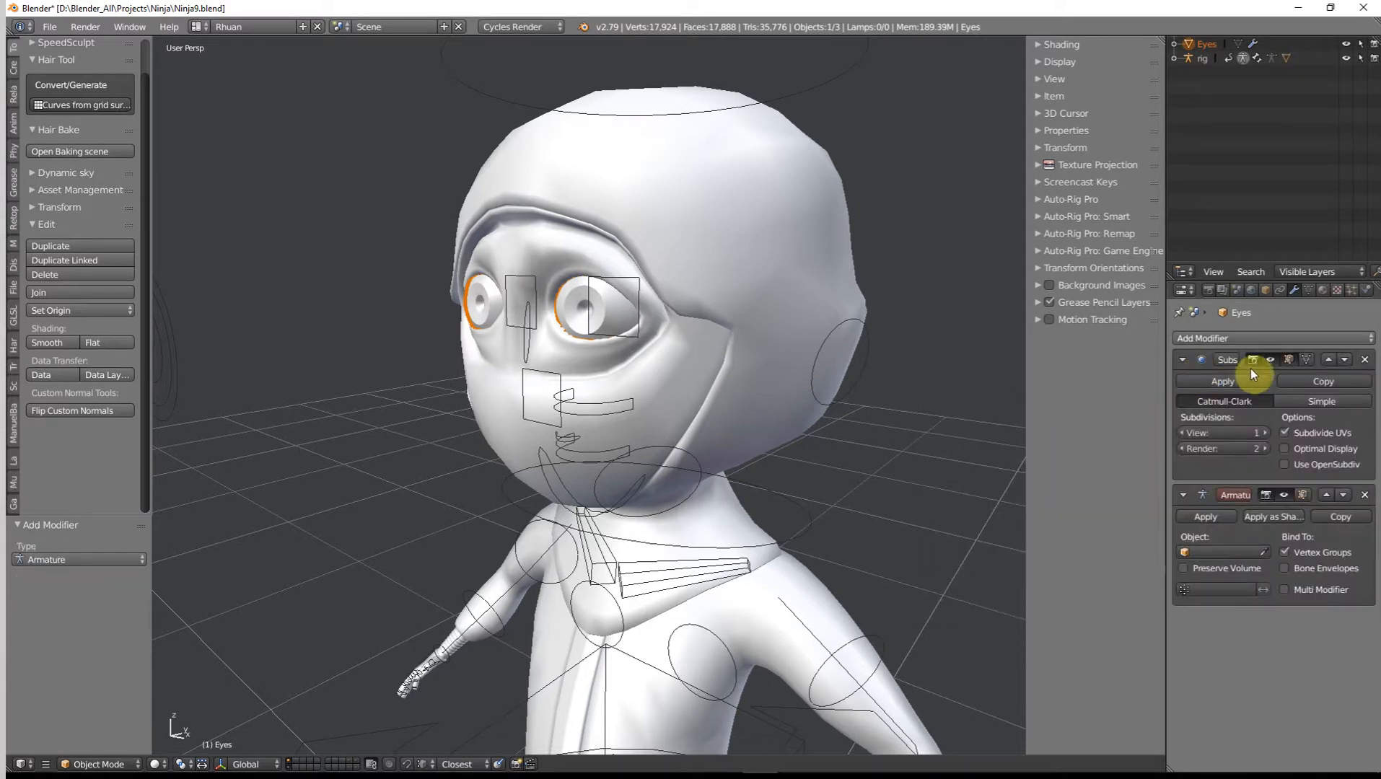
pyautogui.click(1326, 494)
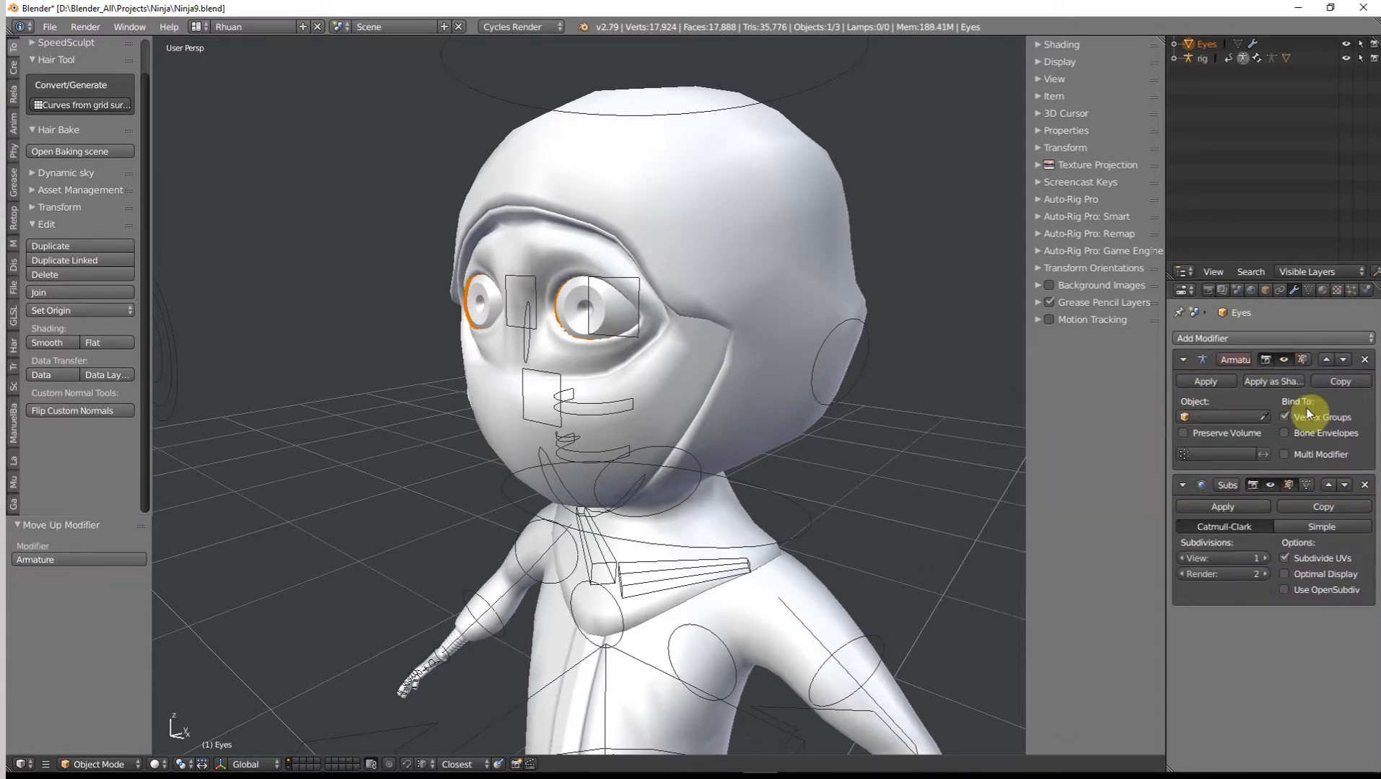
pyautogui.click(1219, 418)
pyautogui.click(1199, 452)
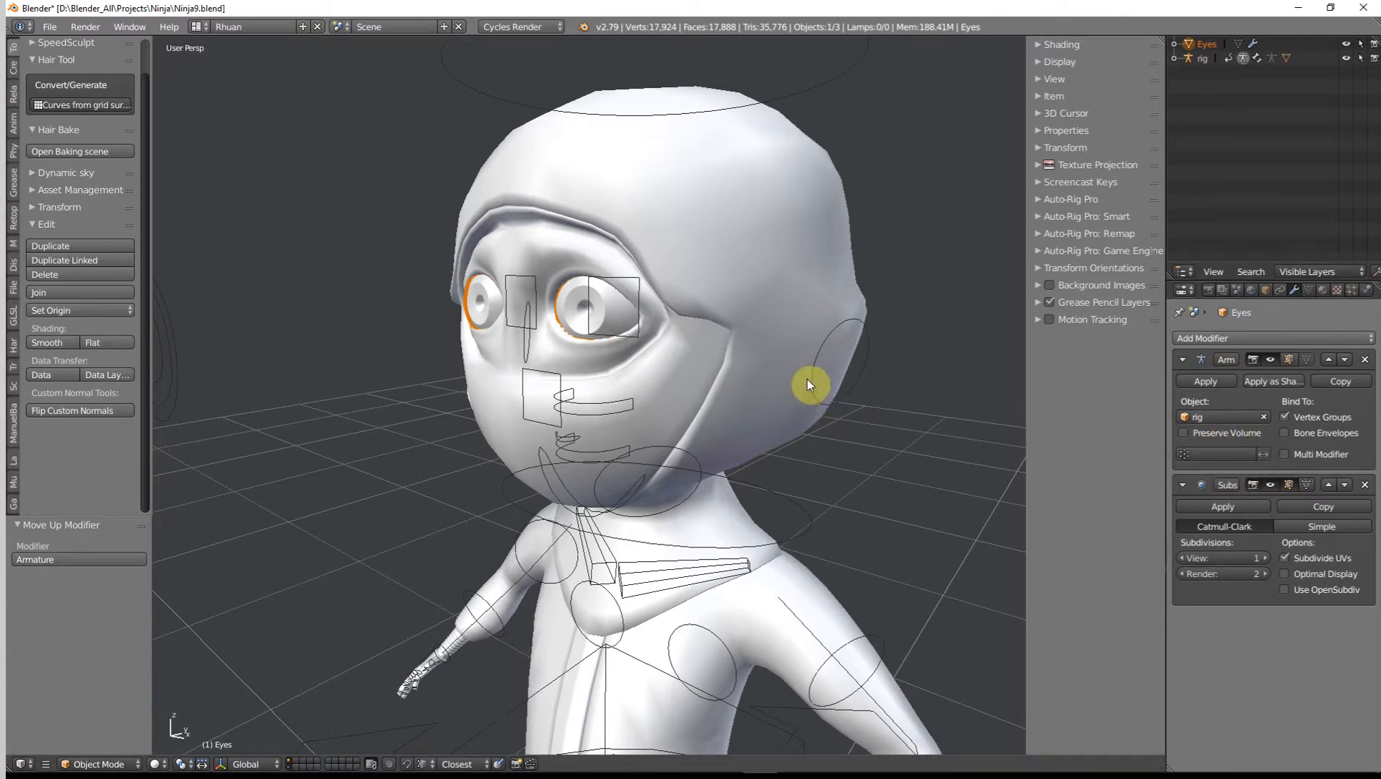
# Select the rig, look at its deform bones, and show the mechanism (MCH) bone layer instead of the deform layer.
pyautogui.moveTo(807, 378); pyautogui.dragTo(633, 349, button='middle')
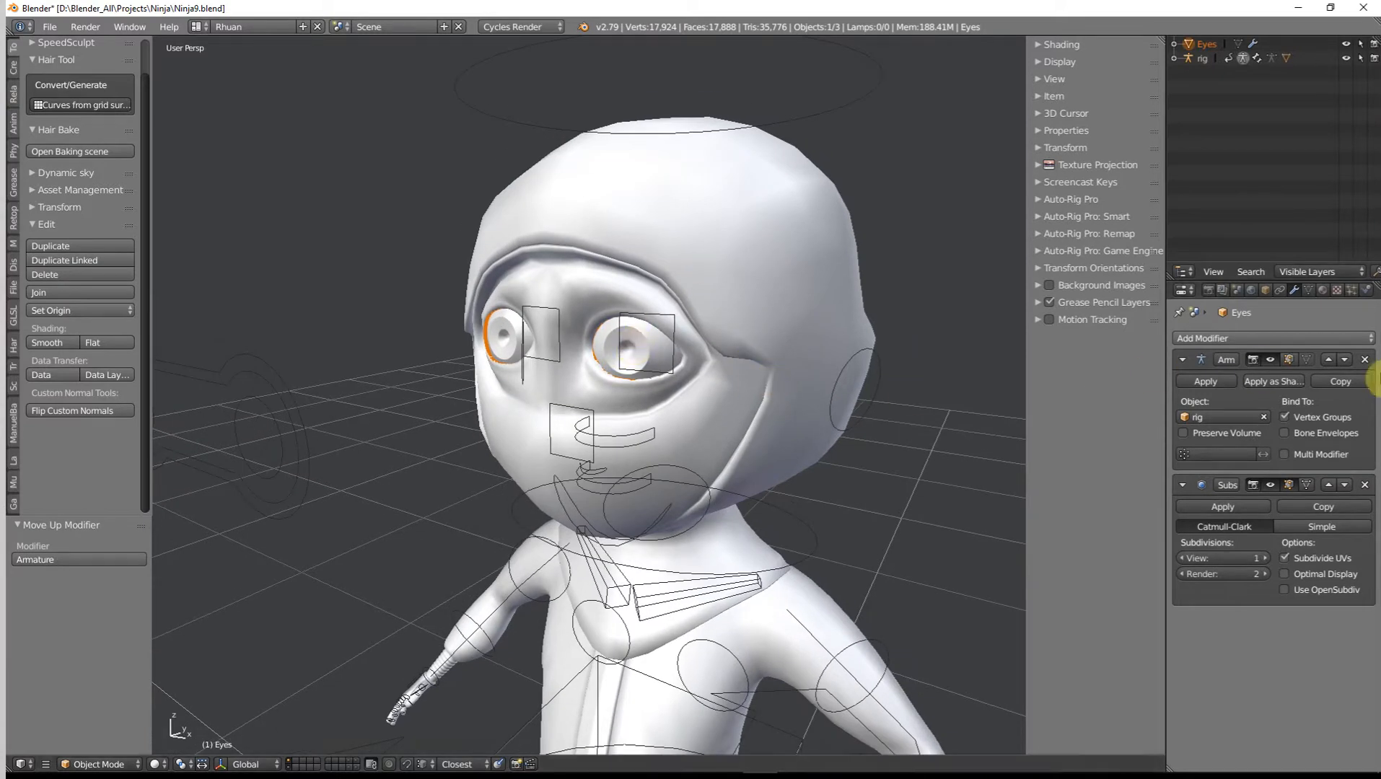
pyautogui.scroll(3, 596, 396)
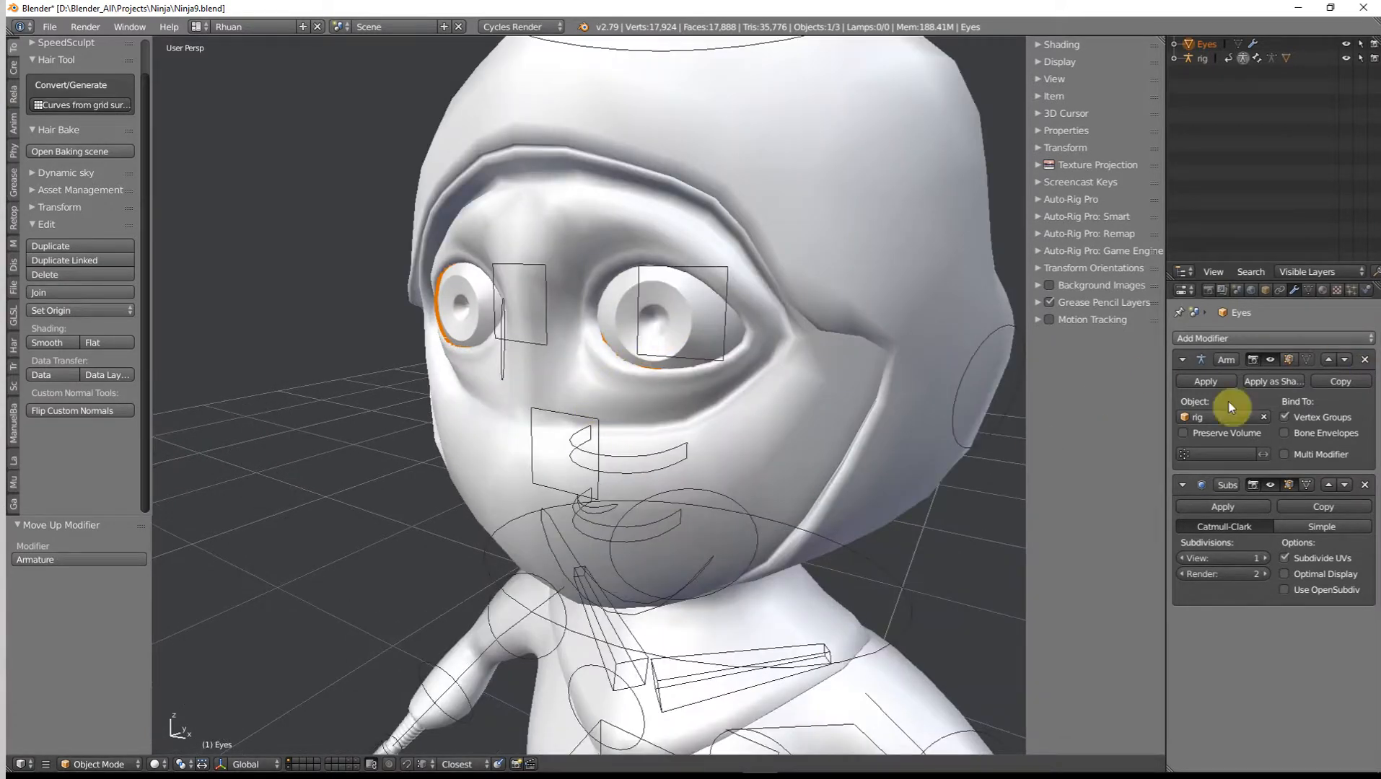
pyautogui.scroll(-2, 797, 435)
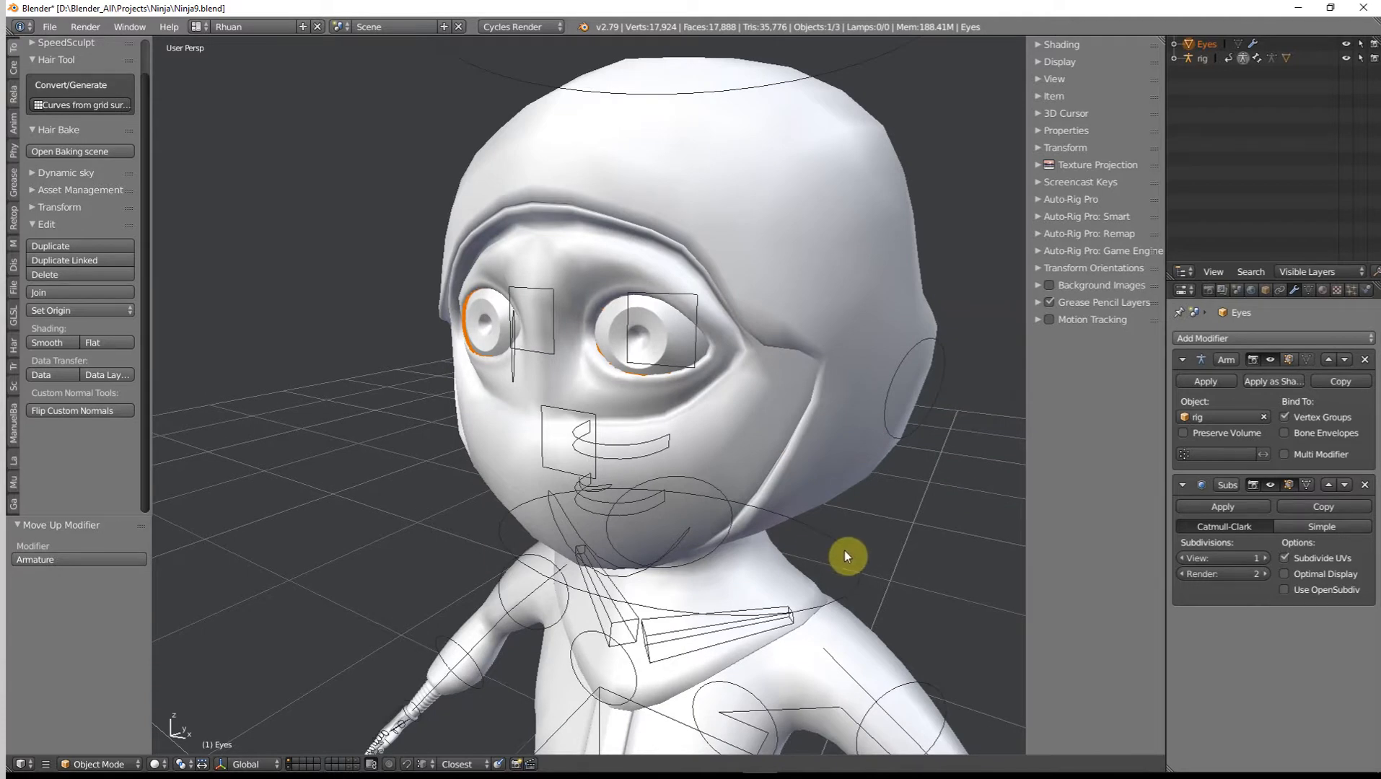
pyautogui.click(843, 550)
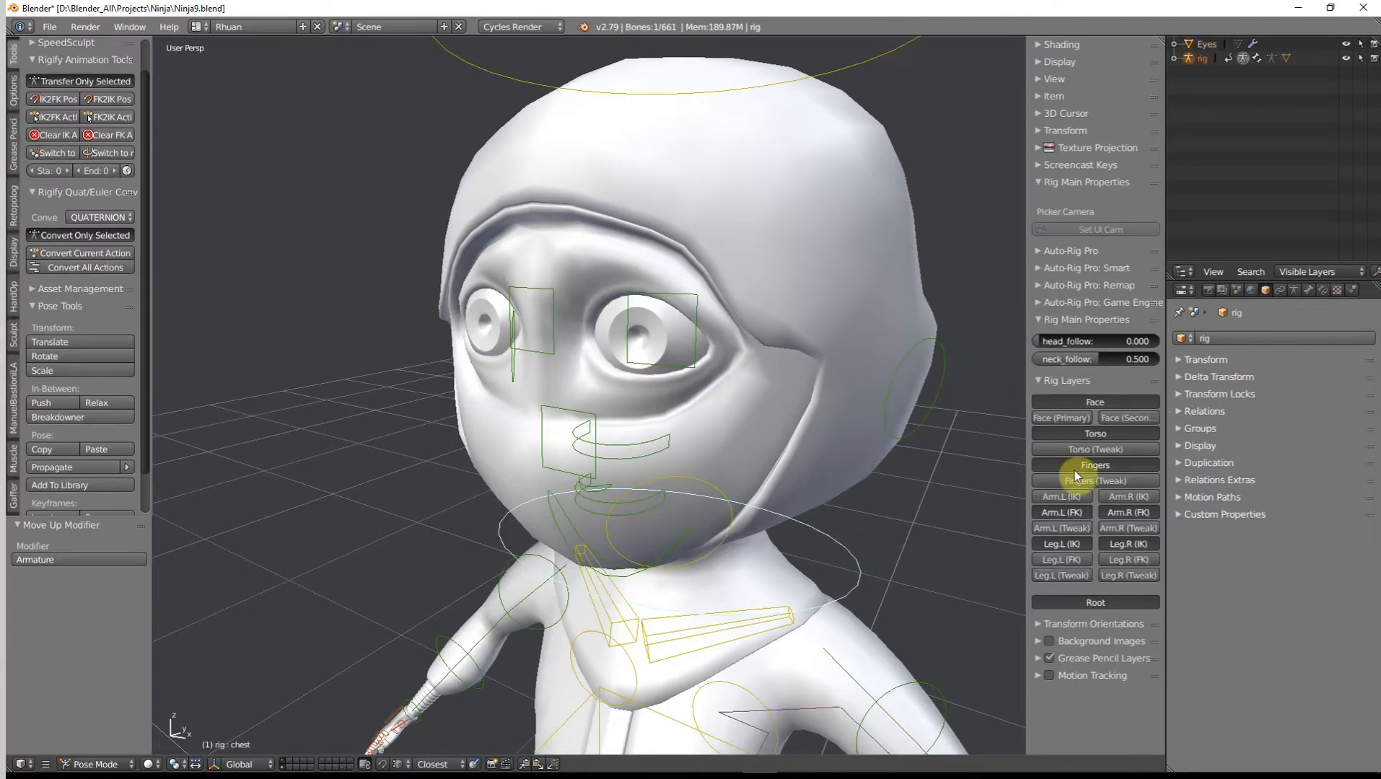
pyautogui.click(1295, 291)
pyautogui.keyDown('shift'); pyautogui.click(1344, 552); pyautogui.keyUp('shift')
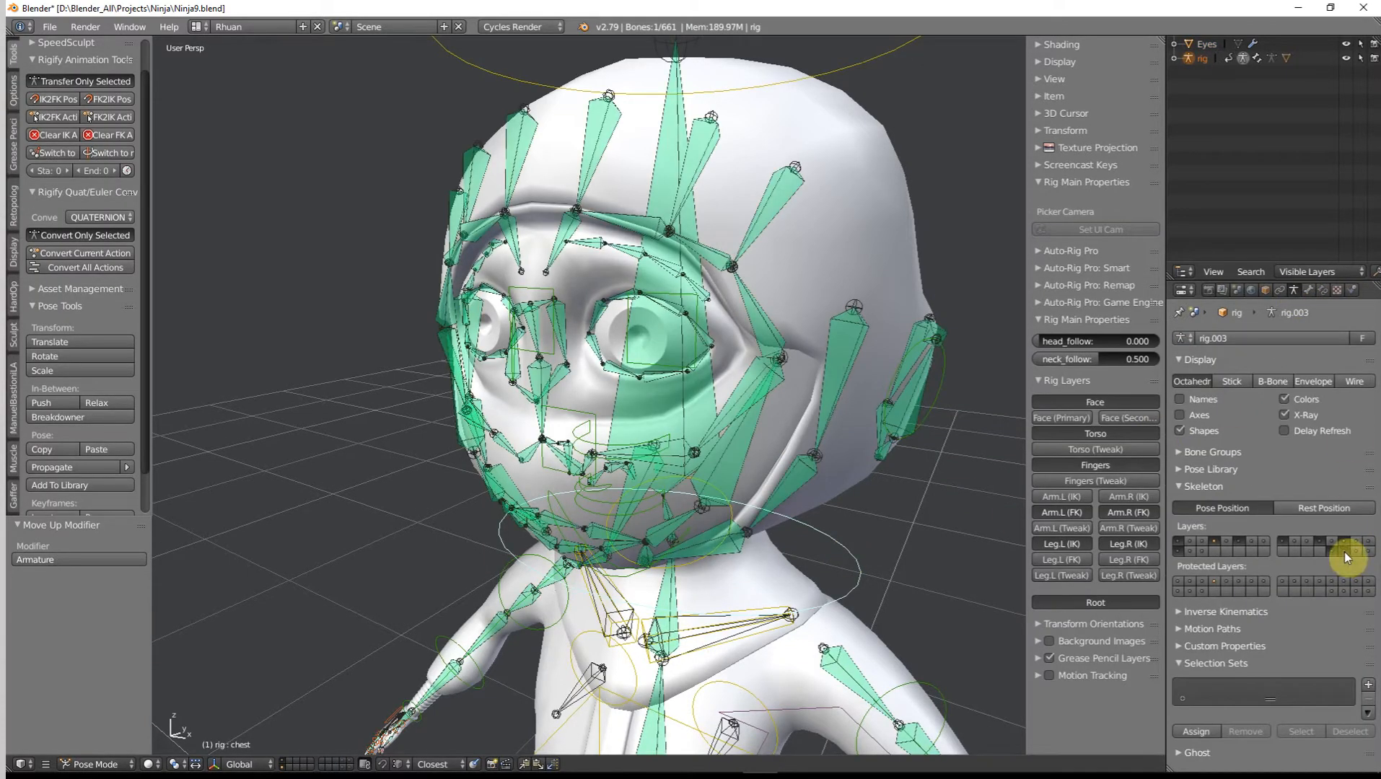
pyautogui.moveTo(667, 313)
pyautogui.mouseDown(button='middle')
pyautogui.moveTo(654, 317)
pyautogui.moveTo(664, 328)
pyautogui.mouseUp(button='middle')
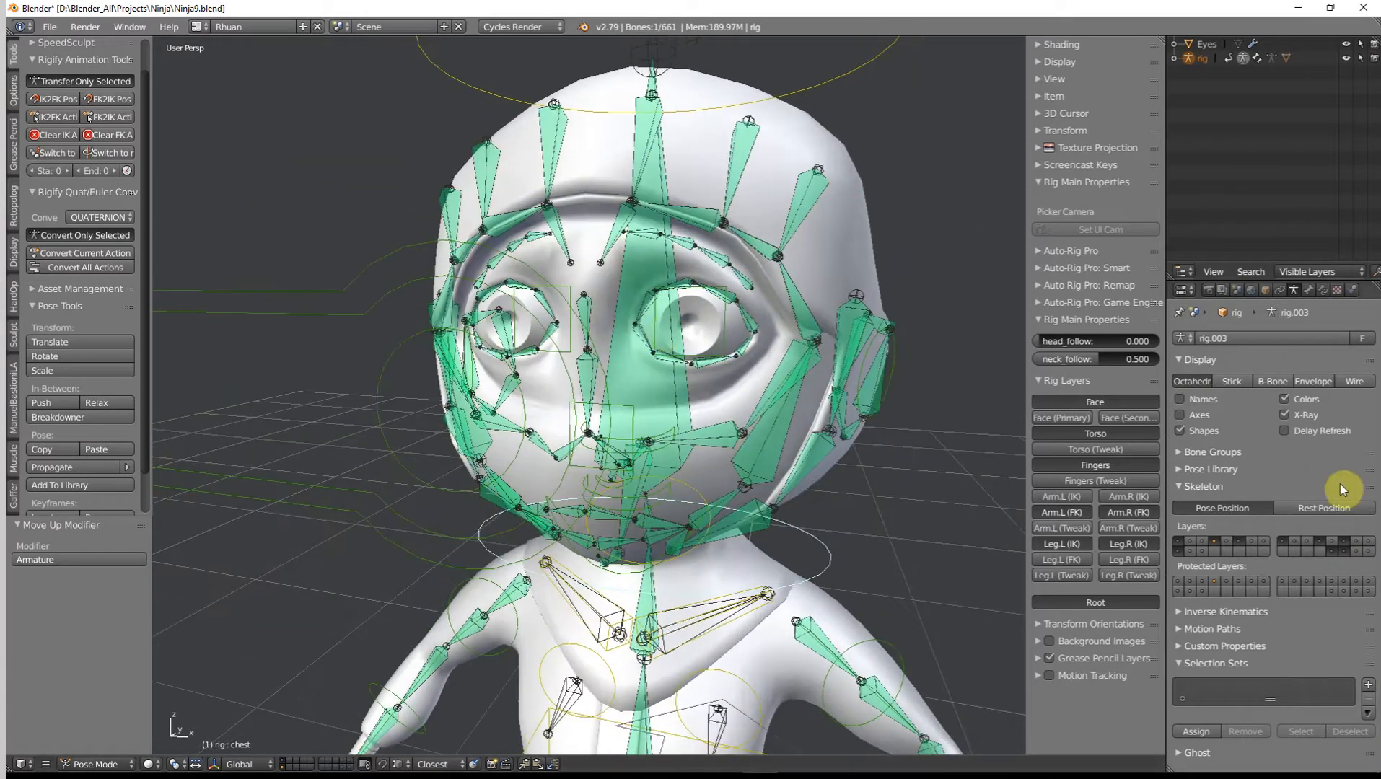
pyautogui.keyDown('shift'); pyautogui.click(1346, 554); pyautogui.keyUp('shift')
pyautogui.keyDown('shift'); pyautogui.click(1356, 553); pyautogui.keyUp('shift')
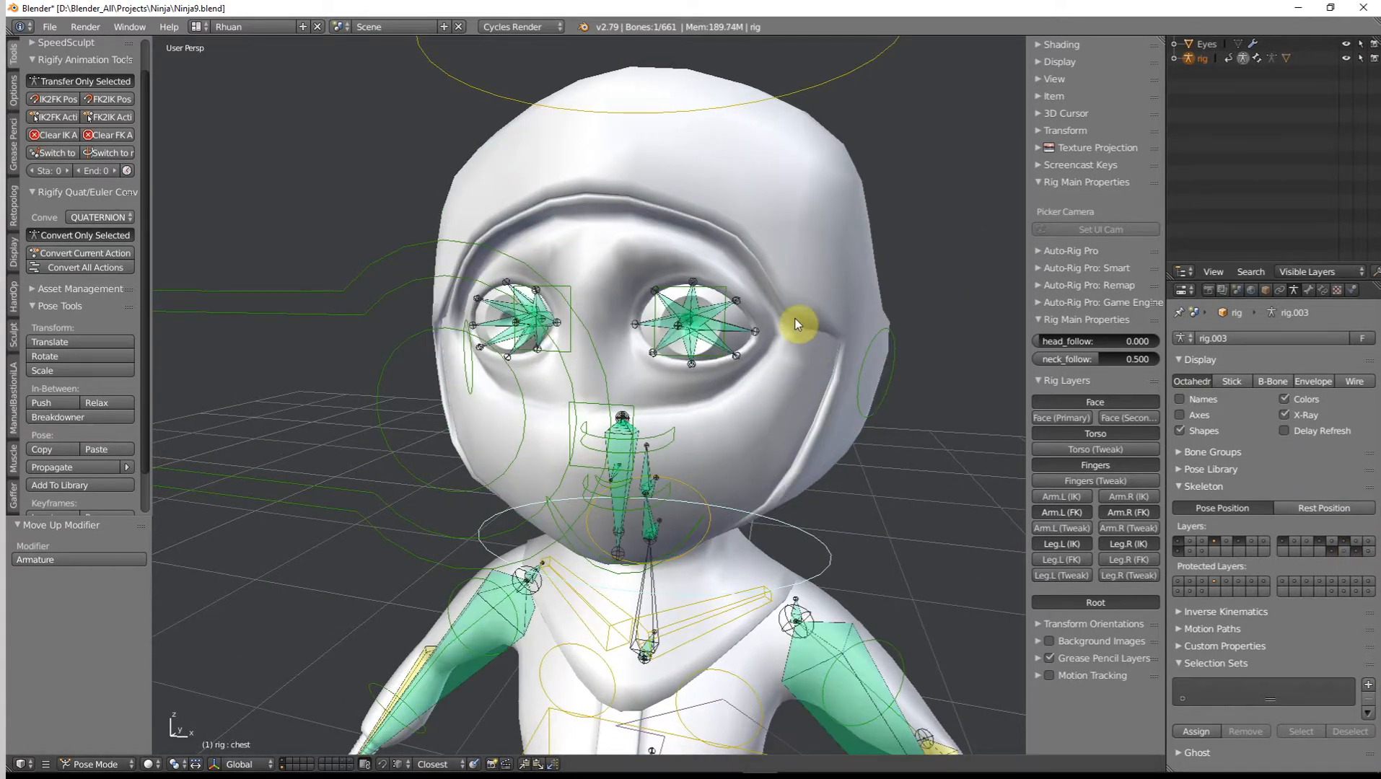
# Inspect the mechanism bones around both eyes, selecting MCH-eye.L and the upper lid bones of the right eye to identify them.
pyautogui.moveTo(796, 319); pyautogui.dragTo(561, 369, button='middle')
pyautogui.rightClick(566, 373)
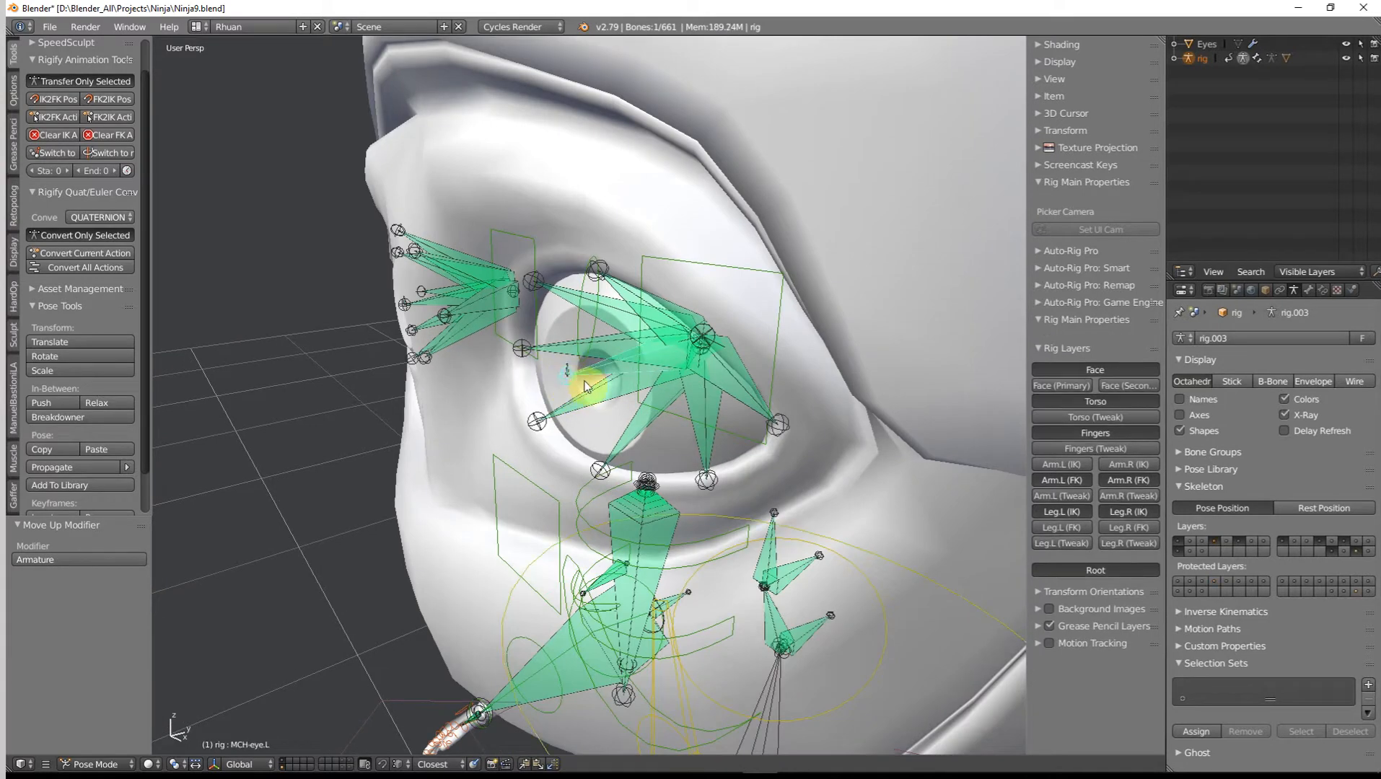
pyautogui.scroll(-4, 587, 388)
pyautogui.moveTo(610, 381); pyautogui.dragTo(709, 383, button='middle')
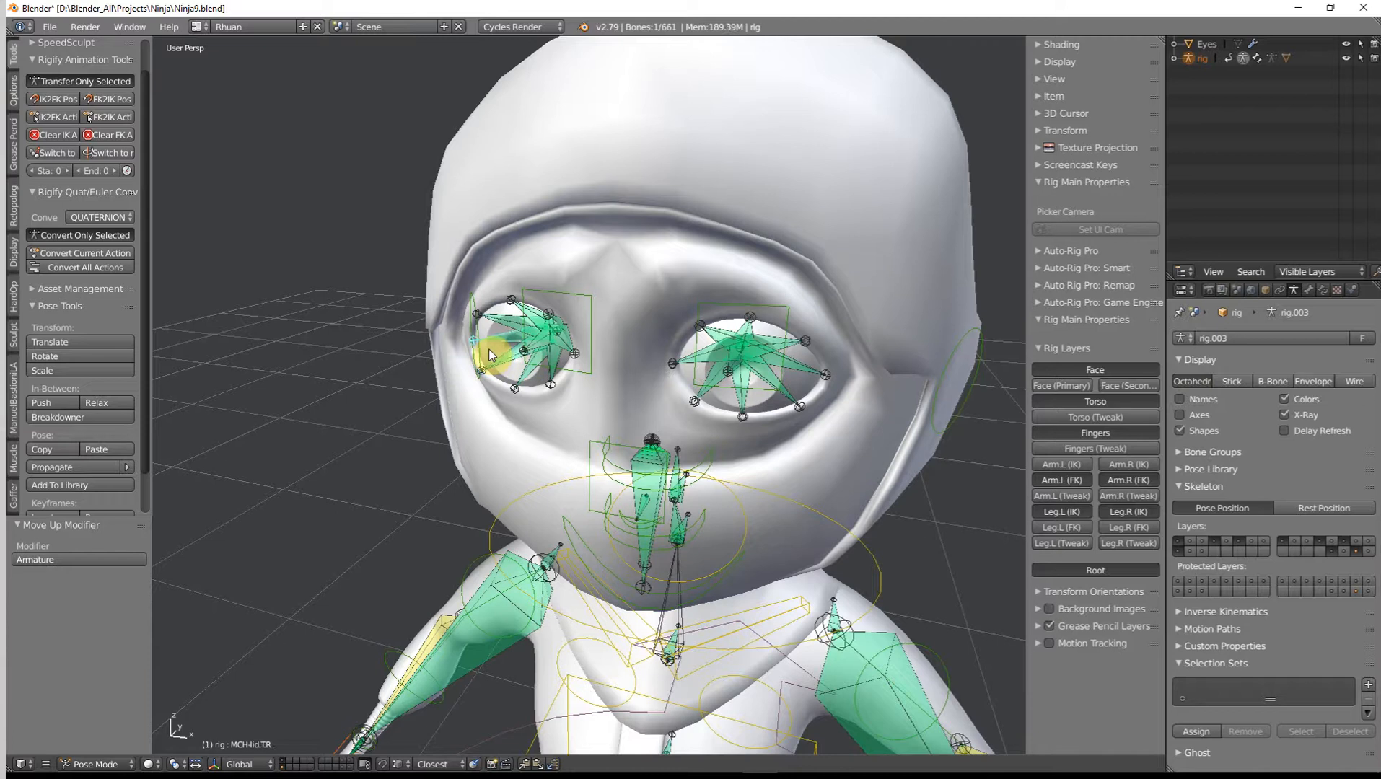
pyautogui.rightClick(490, 321)
pyautogui.rightClick(487, 327)
pyautogui.scroll(2, 486, 326)
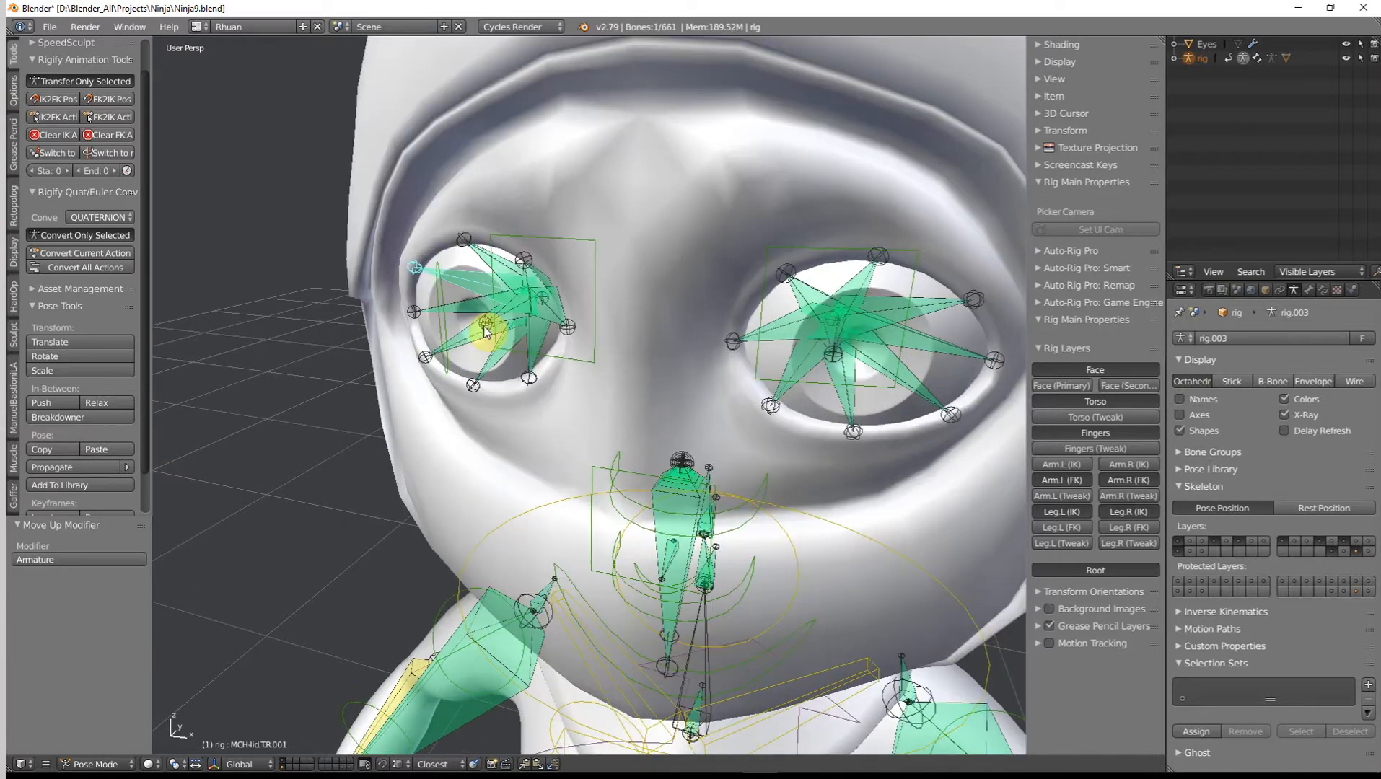
# Select the Eyes object in wireframe display and return to solid shading.
pyautogui.press('z')
pyautogui.moveTo(479, 321); pyautogui.dragTo(514, 317, button='middle')
pyautogui.rightClick(547, 189)
pyautogui.rightClick(554, 186)
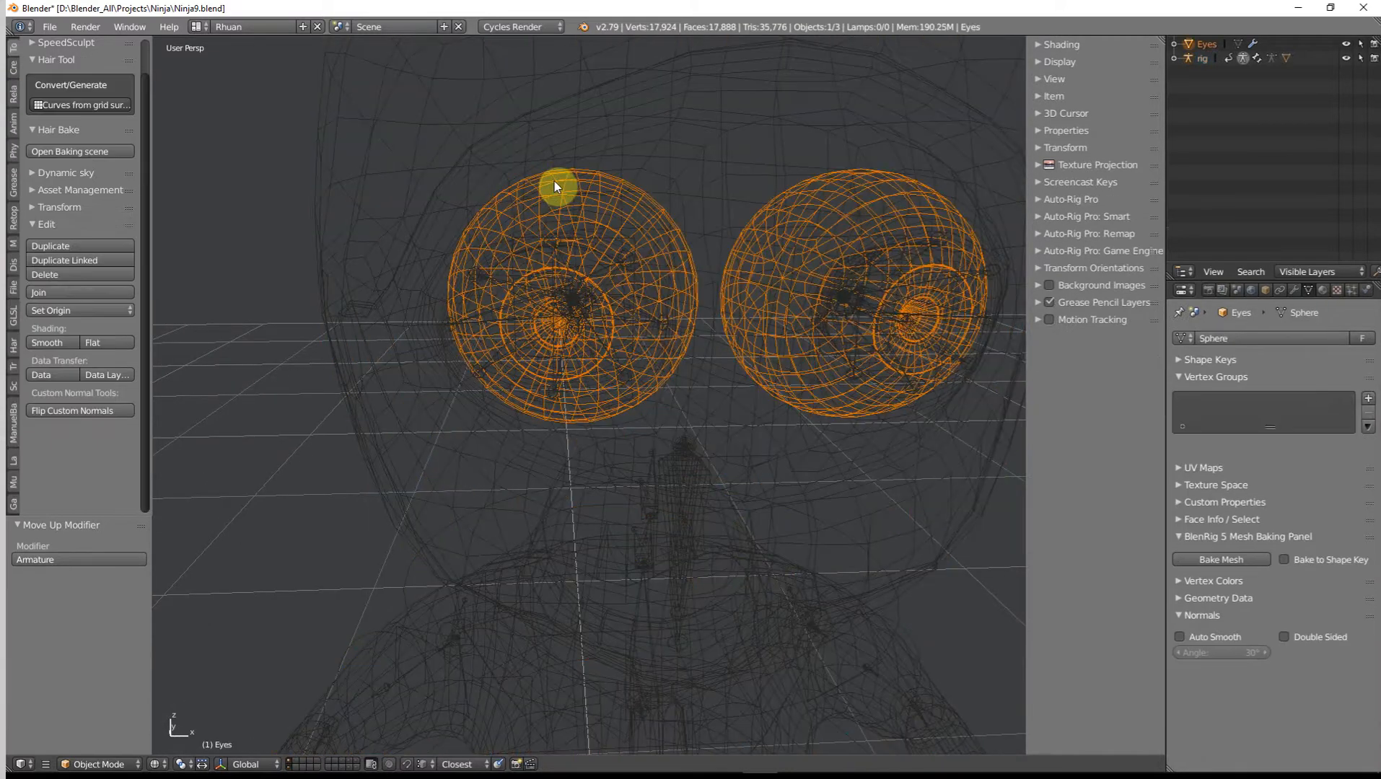
pyautogui.scroll(-6, 562, 193)
pyautogui.press('z')
pyautogui.scroll(8, 643, 311)
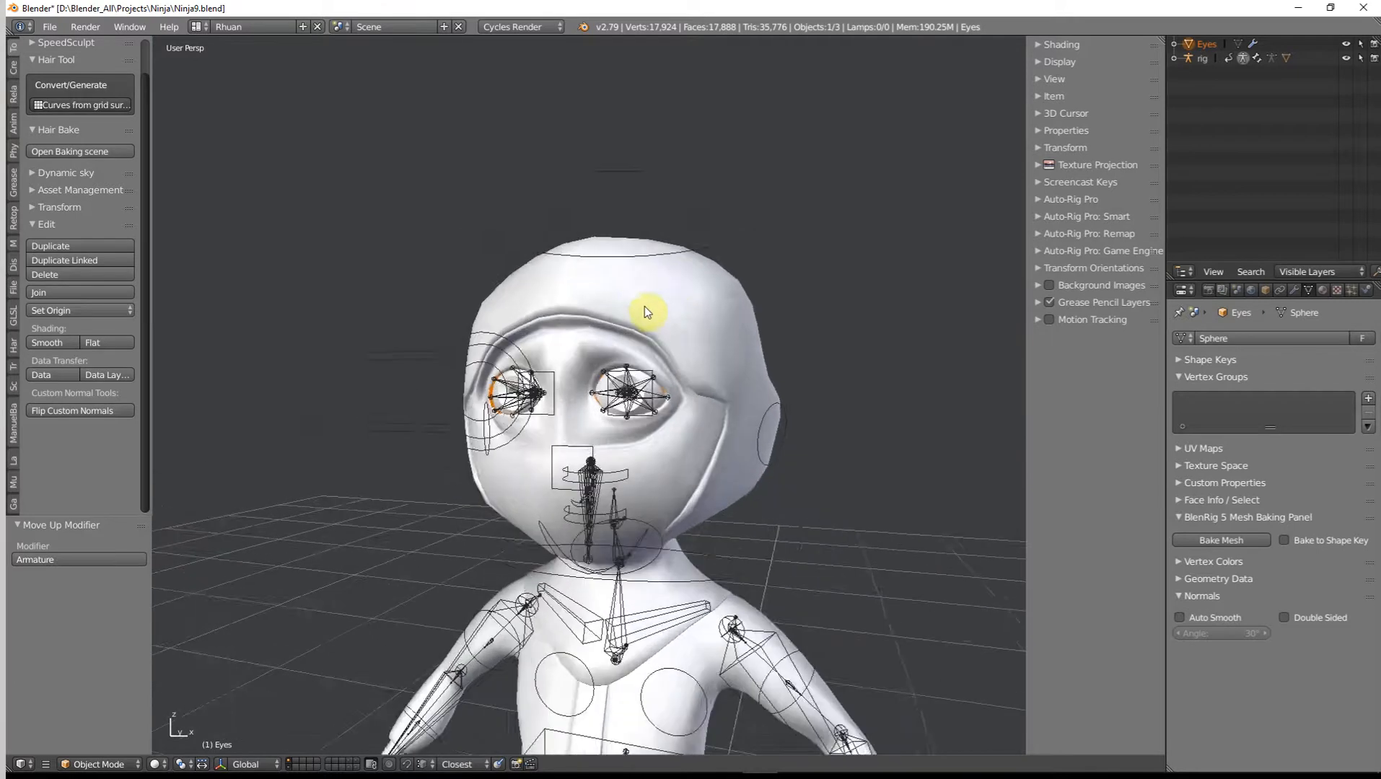
pyautogui.moveTo(643, 311); pyautogui.dragTo(646, 339, button='middle')
# Separate the character's right eyeball from the Eyes mesh by selection, and return to Object Mode in solid shading.
pyautogui.press('Tab')
pyautogui.press('Tab')
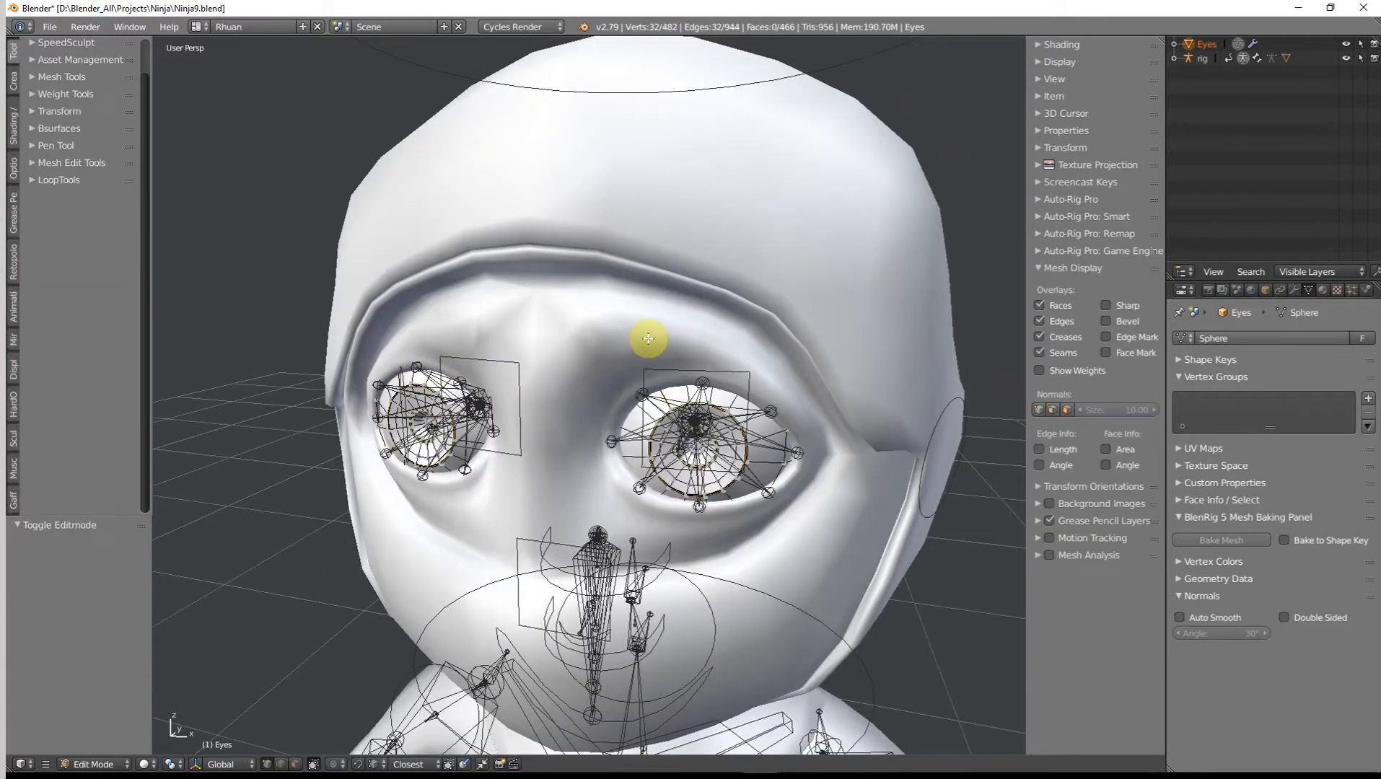
pyautogui.press('Tab')
pyautogui.press('a')
pyautogui.press('a')
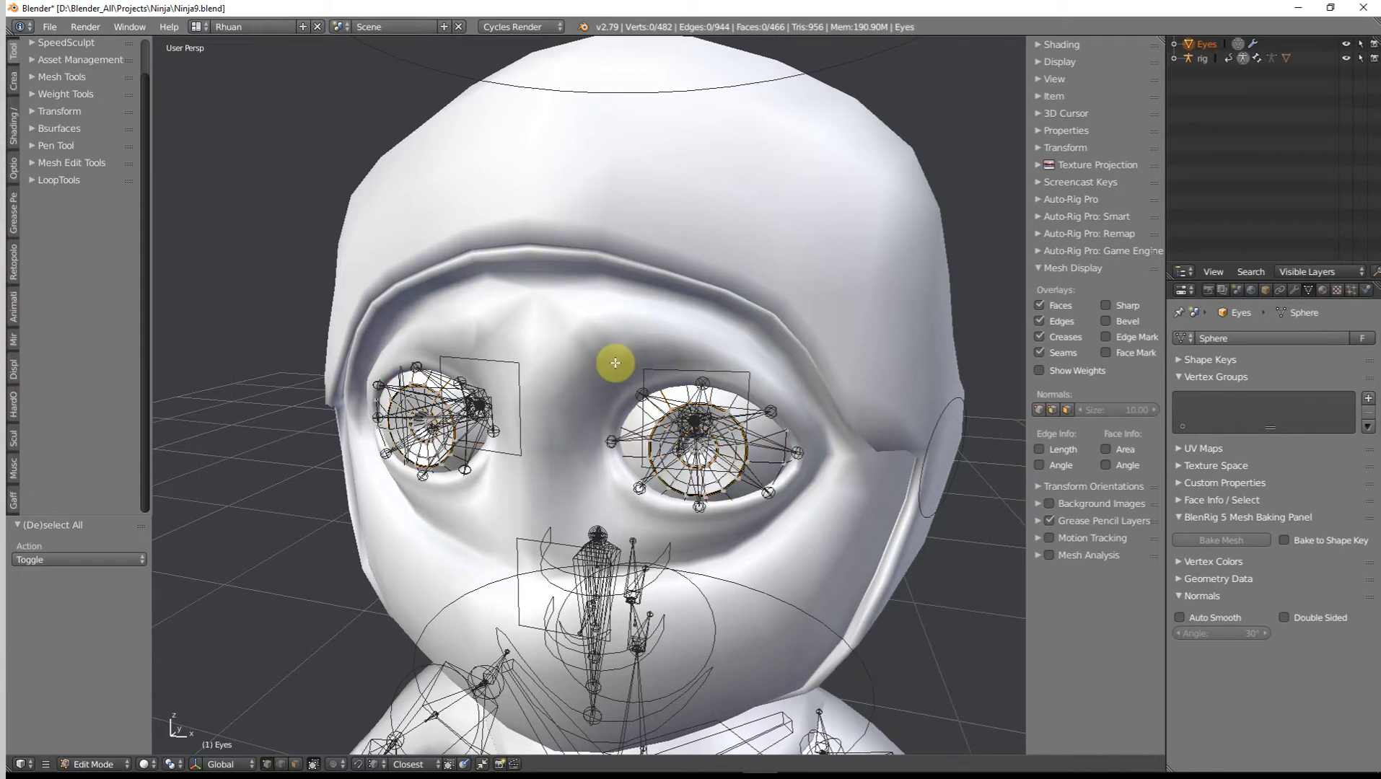
pyautogui.press('z')
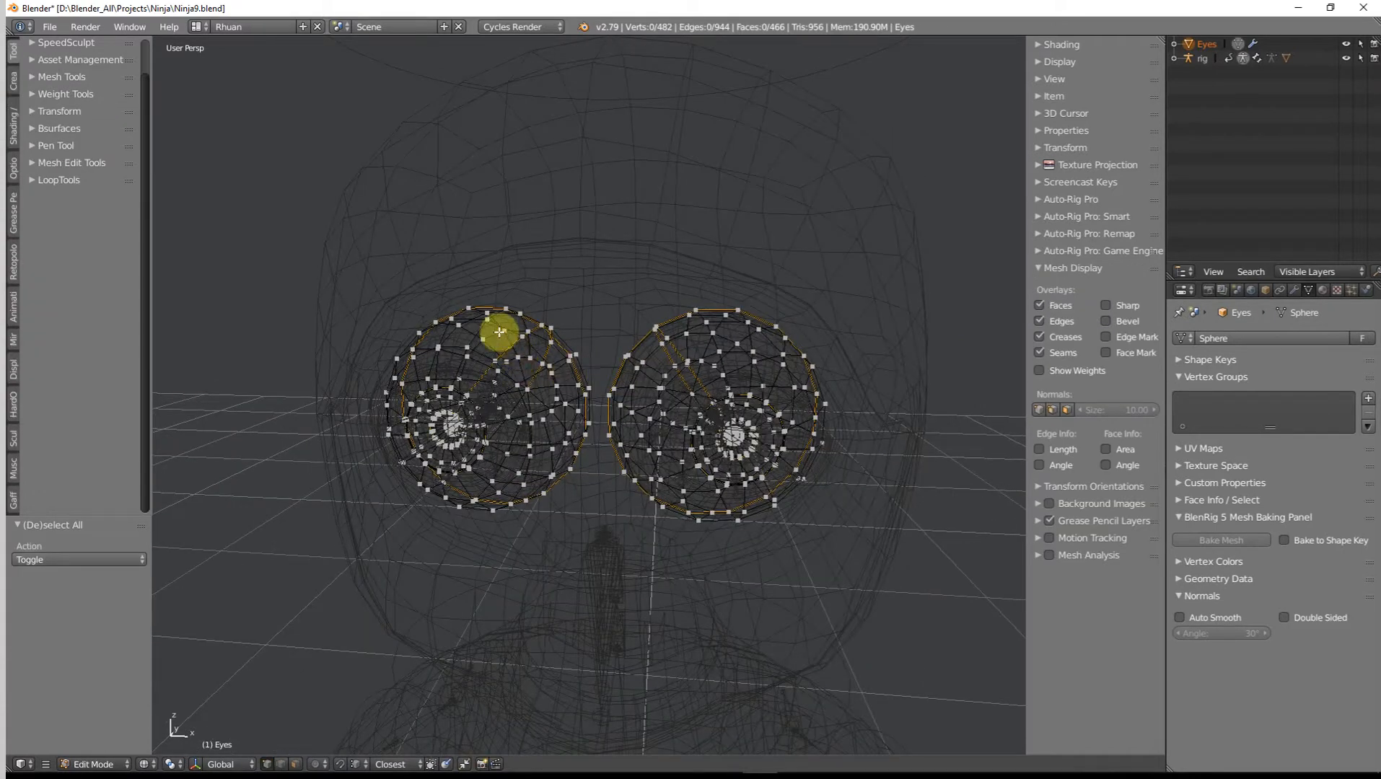
pyautogui.press('l')
pyautogui.press('p')
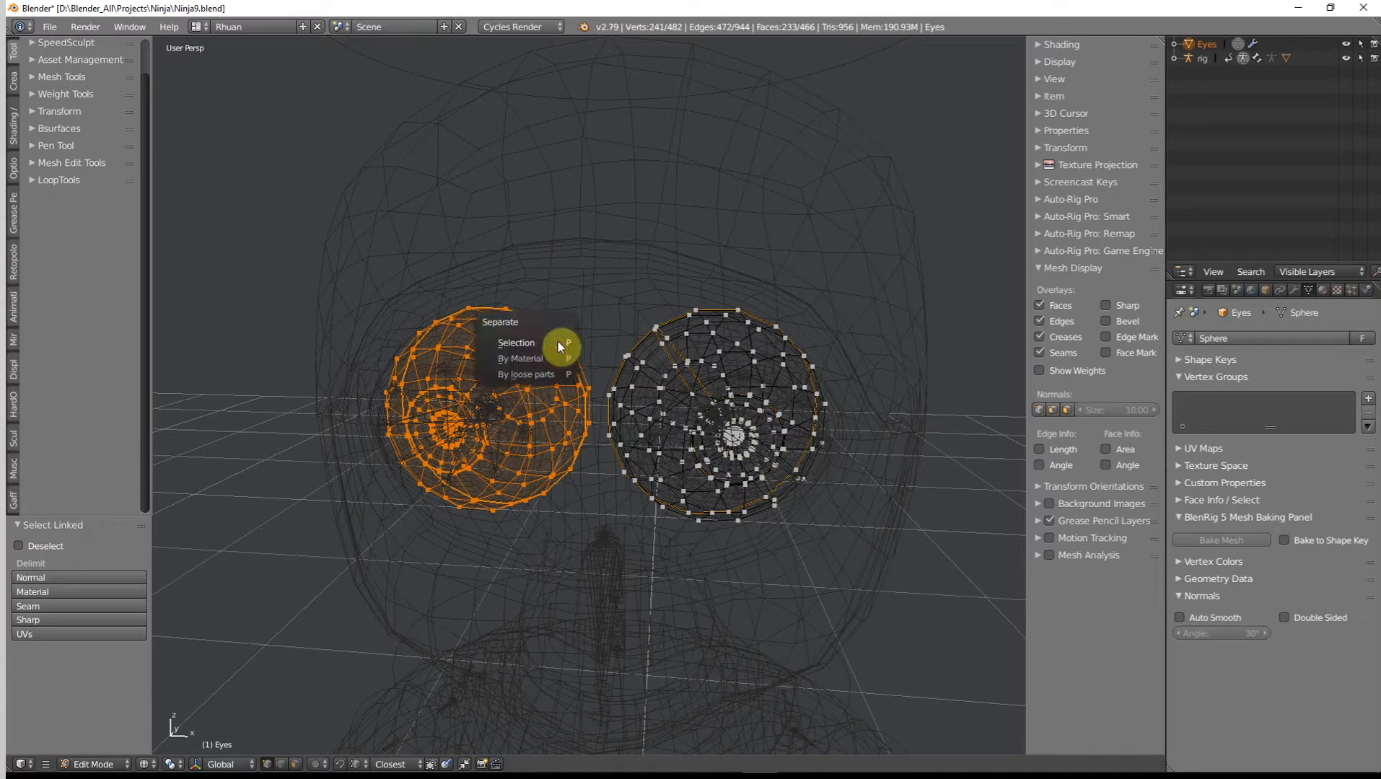
pyautogui.click(556, 339)
pyautogui.press('Tab')
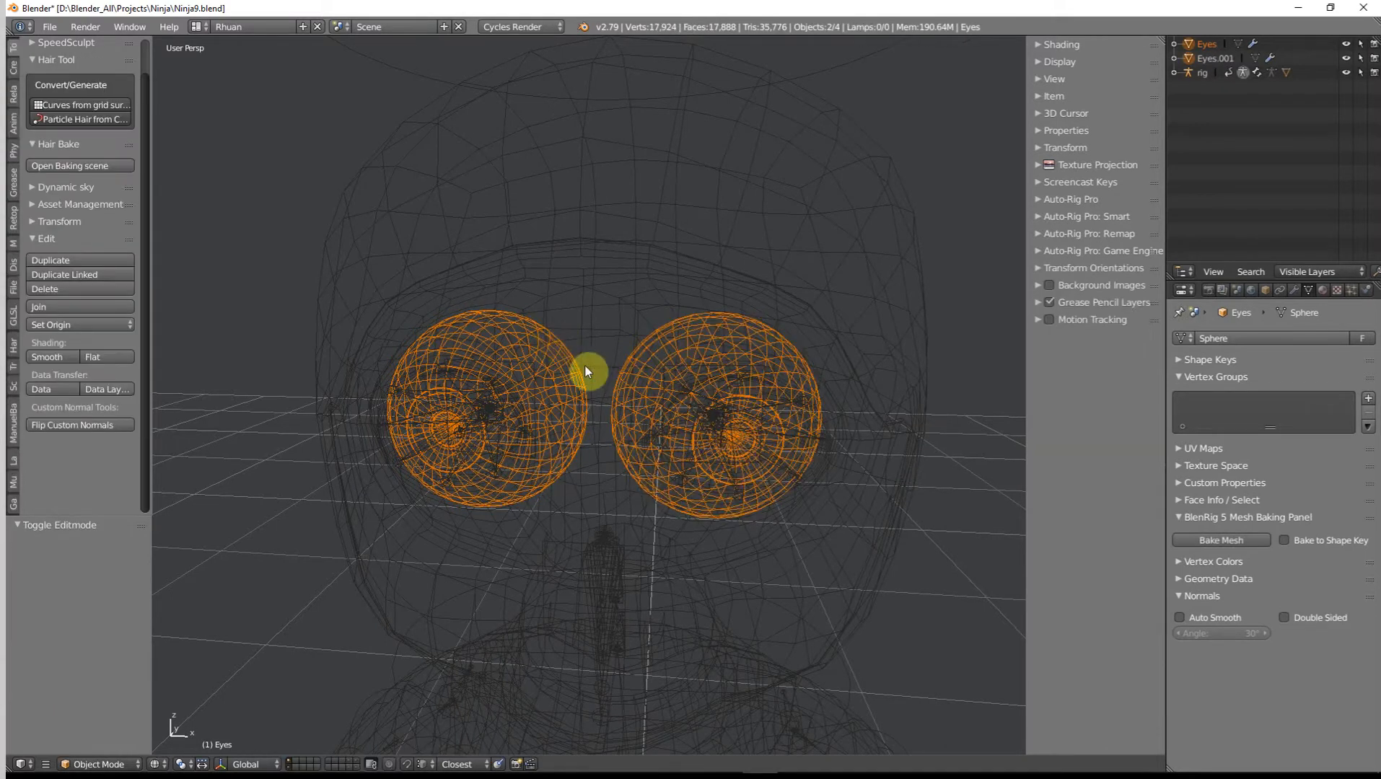
pyautogui.press('z')
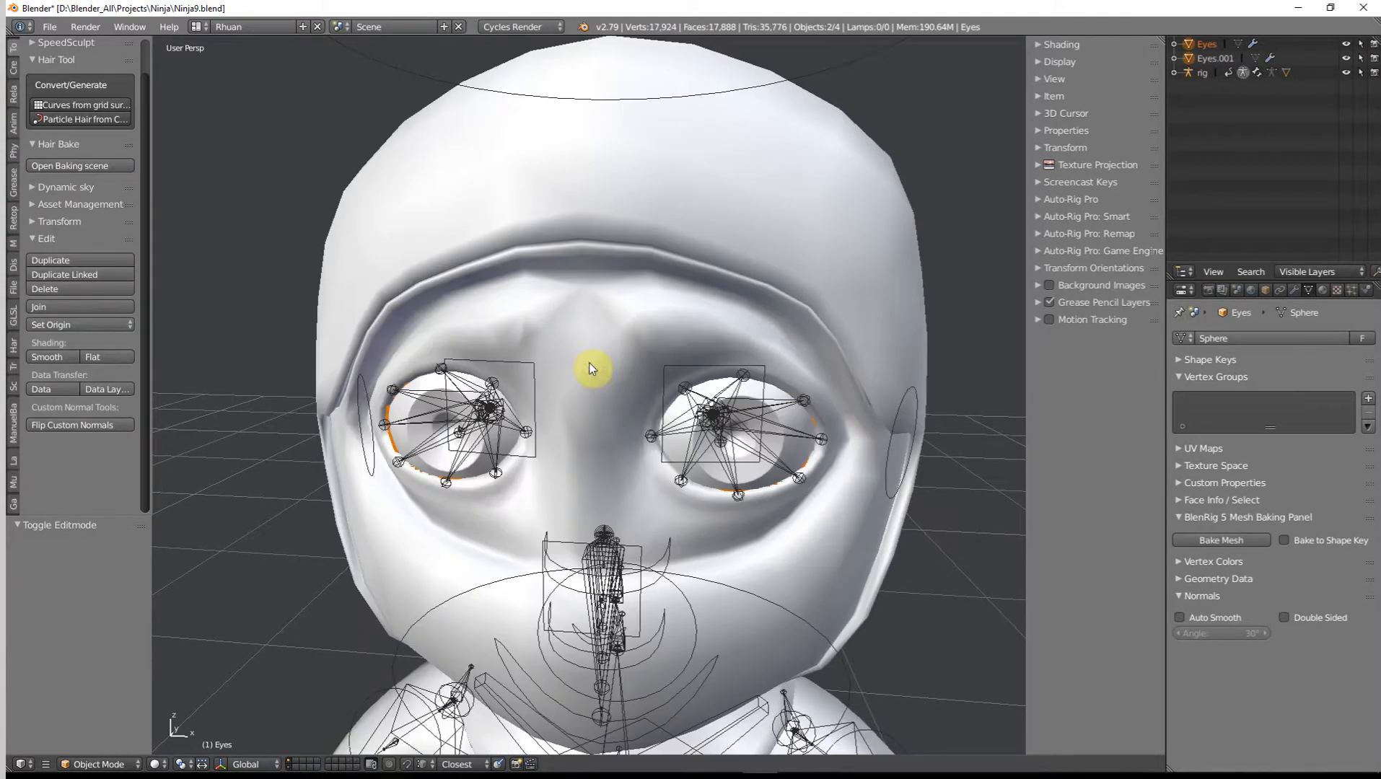
# Rename the Eyes object to Eye_L and the separated Eyes.001 object to Eye_R.
pyautogui.click(1209, 44)
pyautogui.doubleClick(1209, 45)
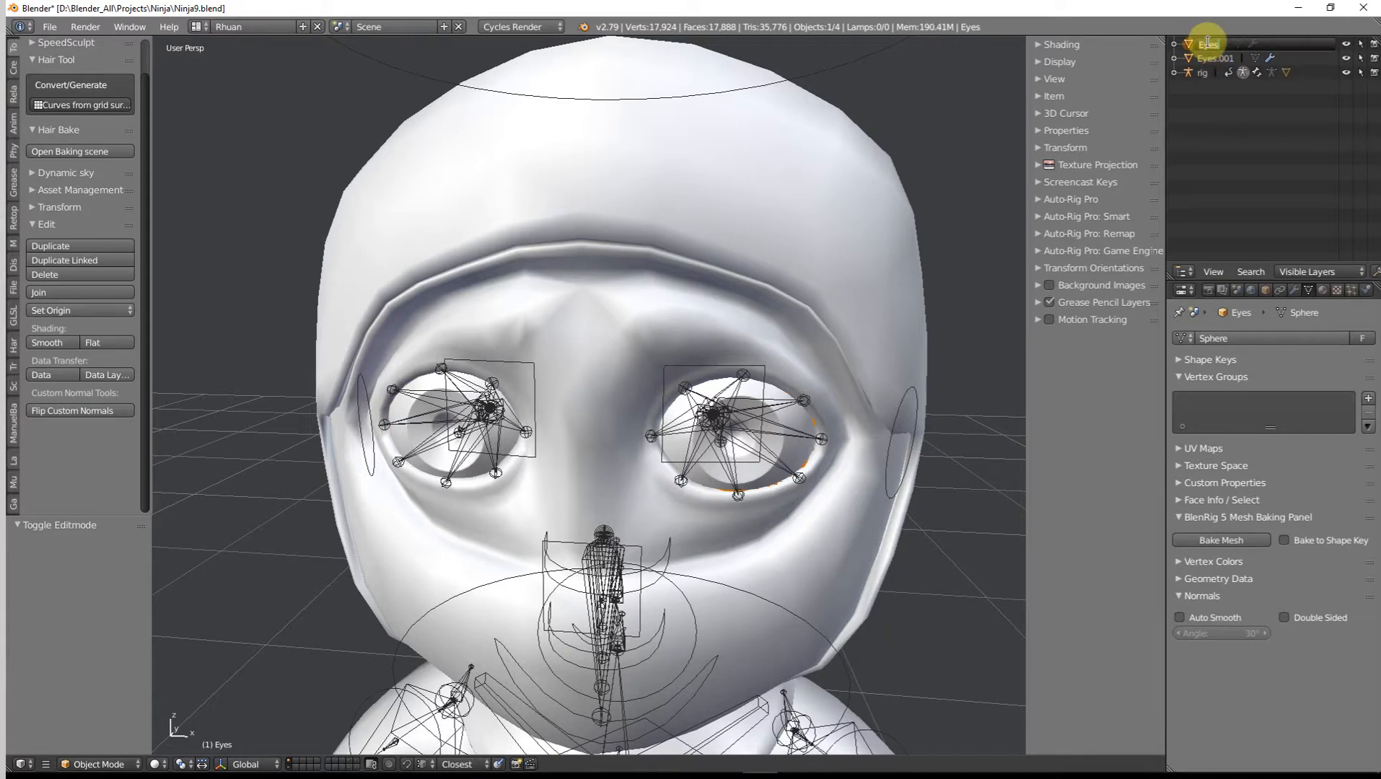
pyautogui.press('Return')
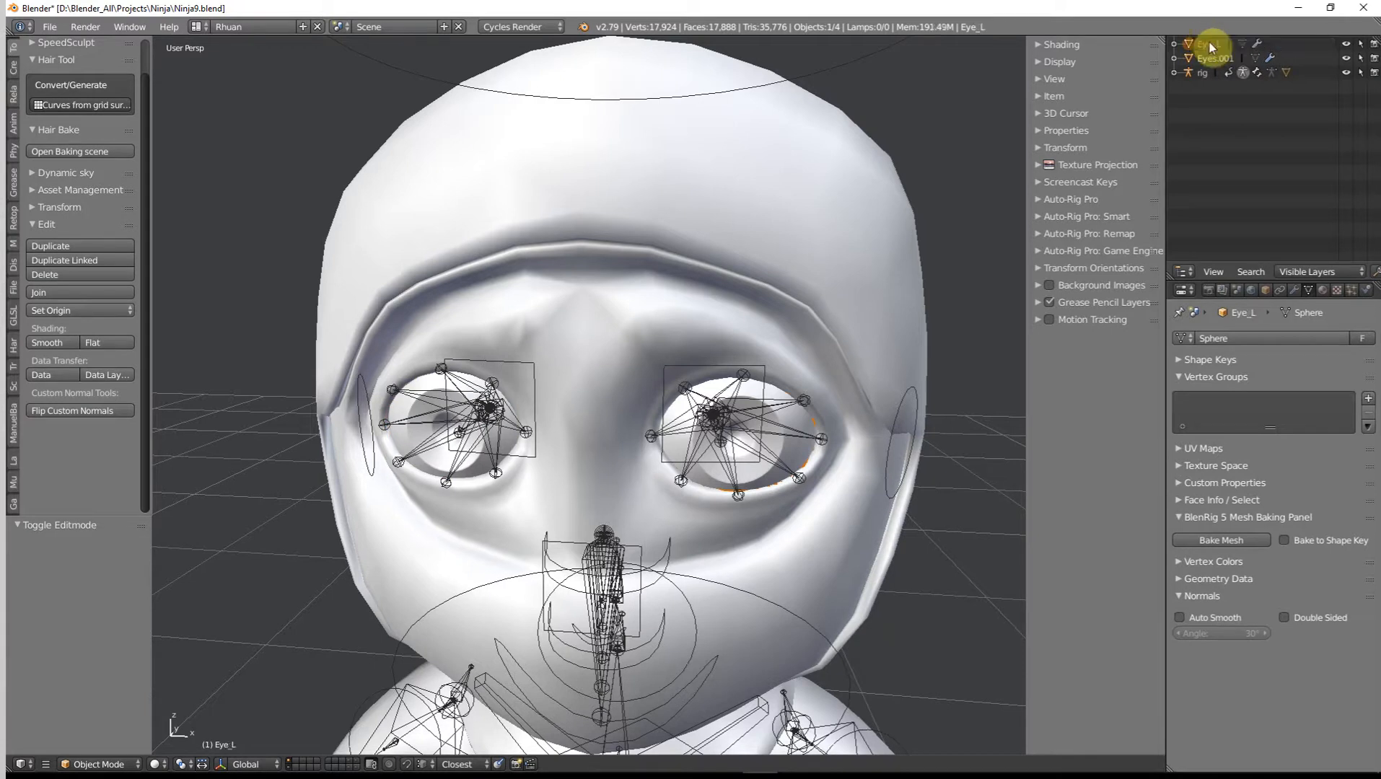
pyautogui.doubleClick(1219, 59)
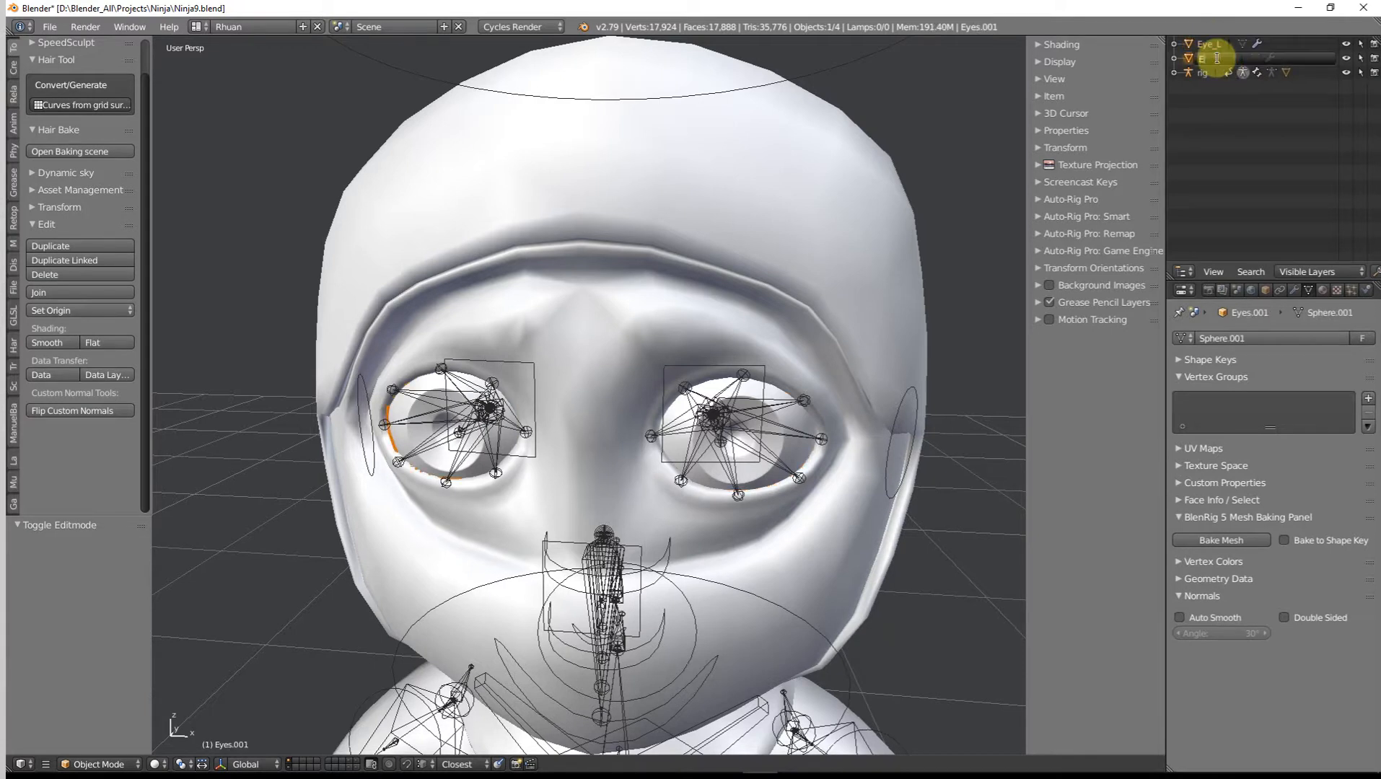
pyautogui.write('Eye_R')
pyautogui.press('Return')
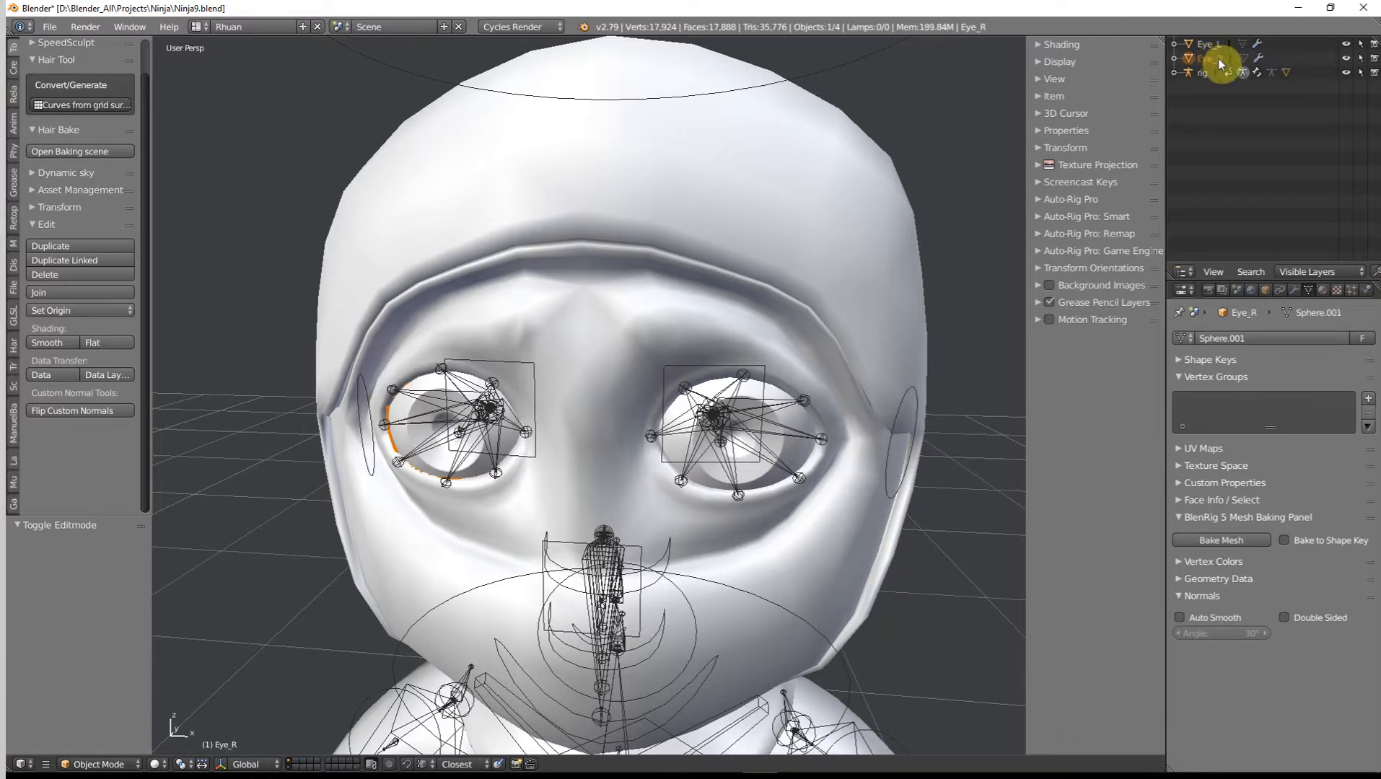
# Parent the Eye_R object to the rig's MCH-eye.R bone using the Bone parent type.
pyautogui.moveTo(586, 424); pyautogui.dragTo(379, 433, button='middle')
pyautogui.scroll(2, 398, 457)
pyautogui.keyDown('shift'); pyautogui.rightClick(414, 446); pyautogui.keyUp('shift')
pyautogui.press('a')
pyautogui.rightClick(367, 448)
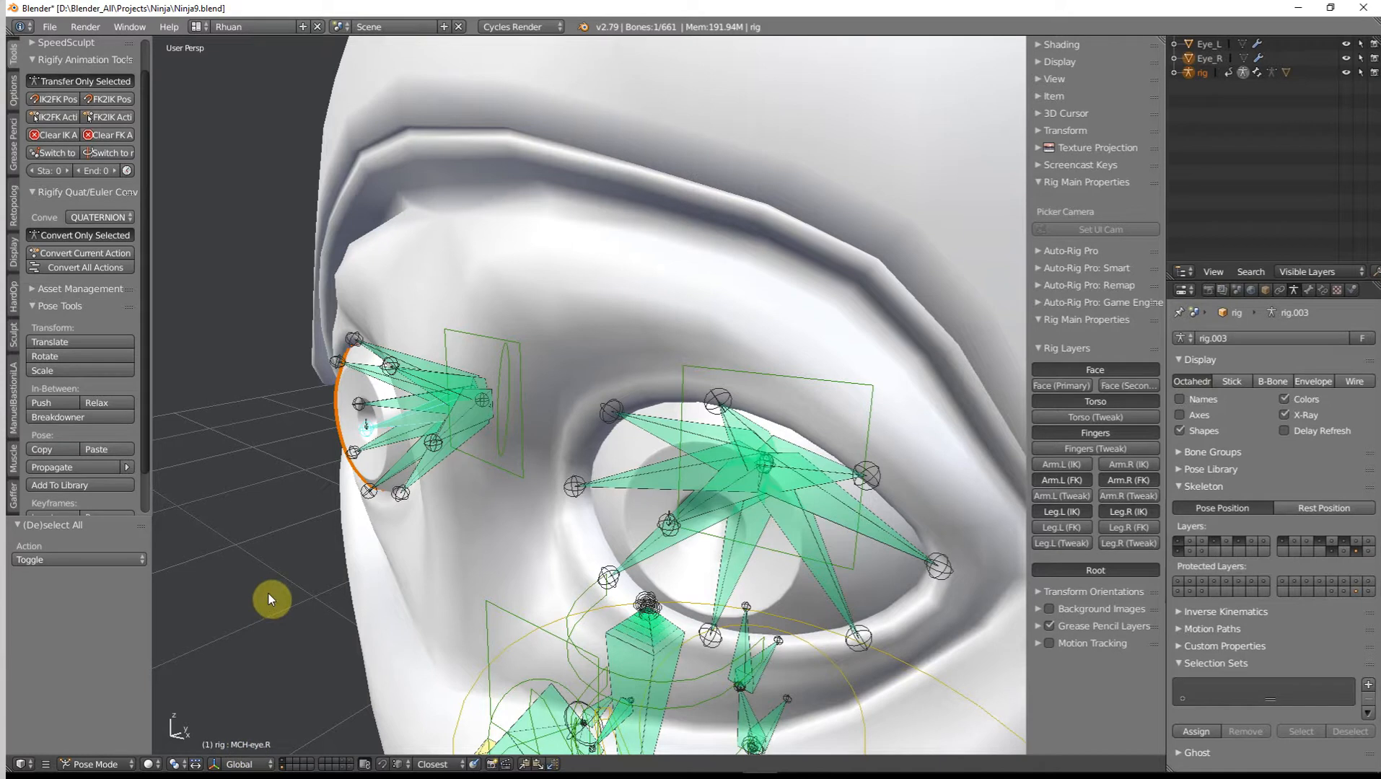
pyautogui.hotkey('ctrl', 'p')
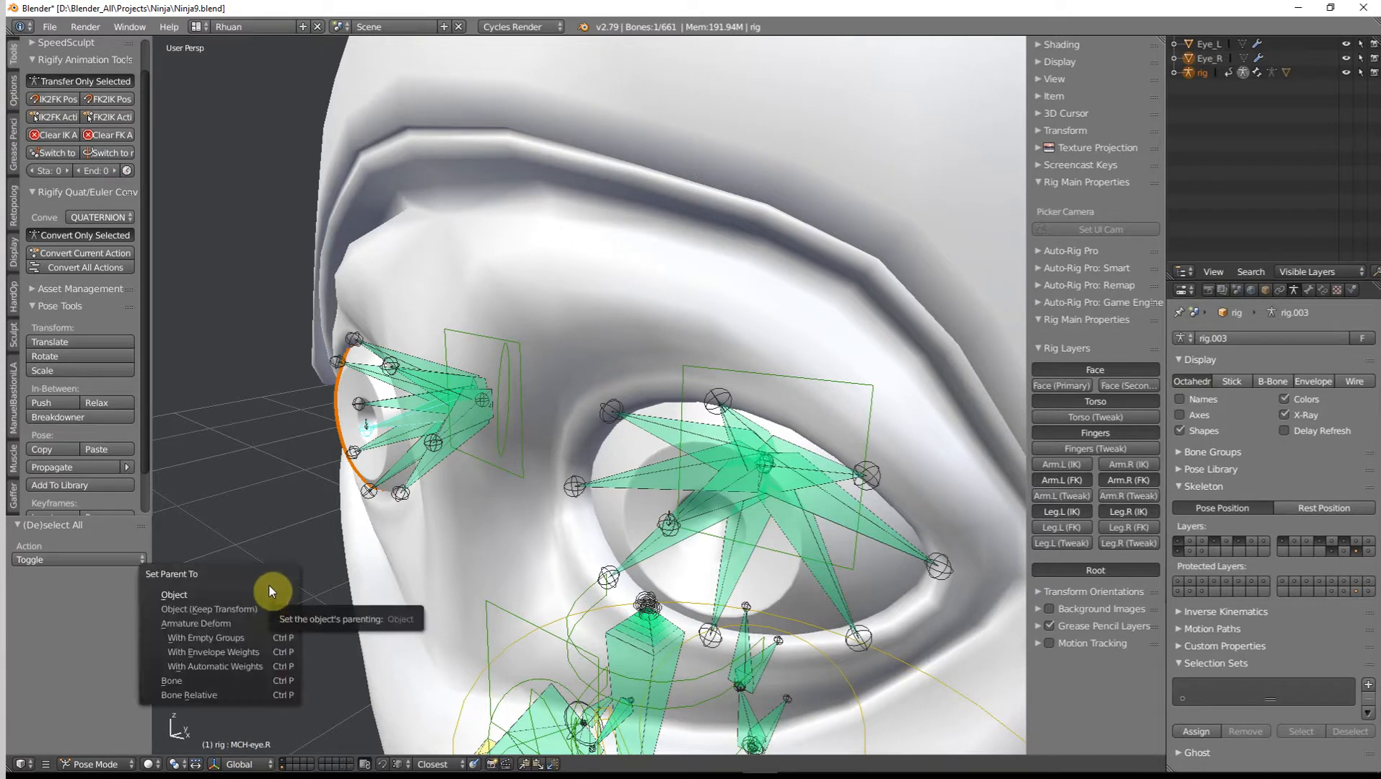
pyautogui.click(215, 681)
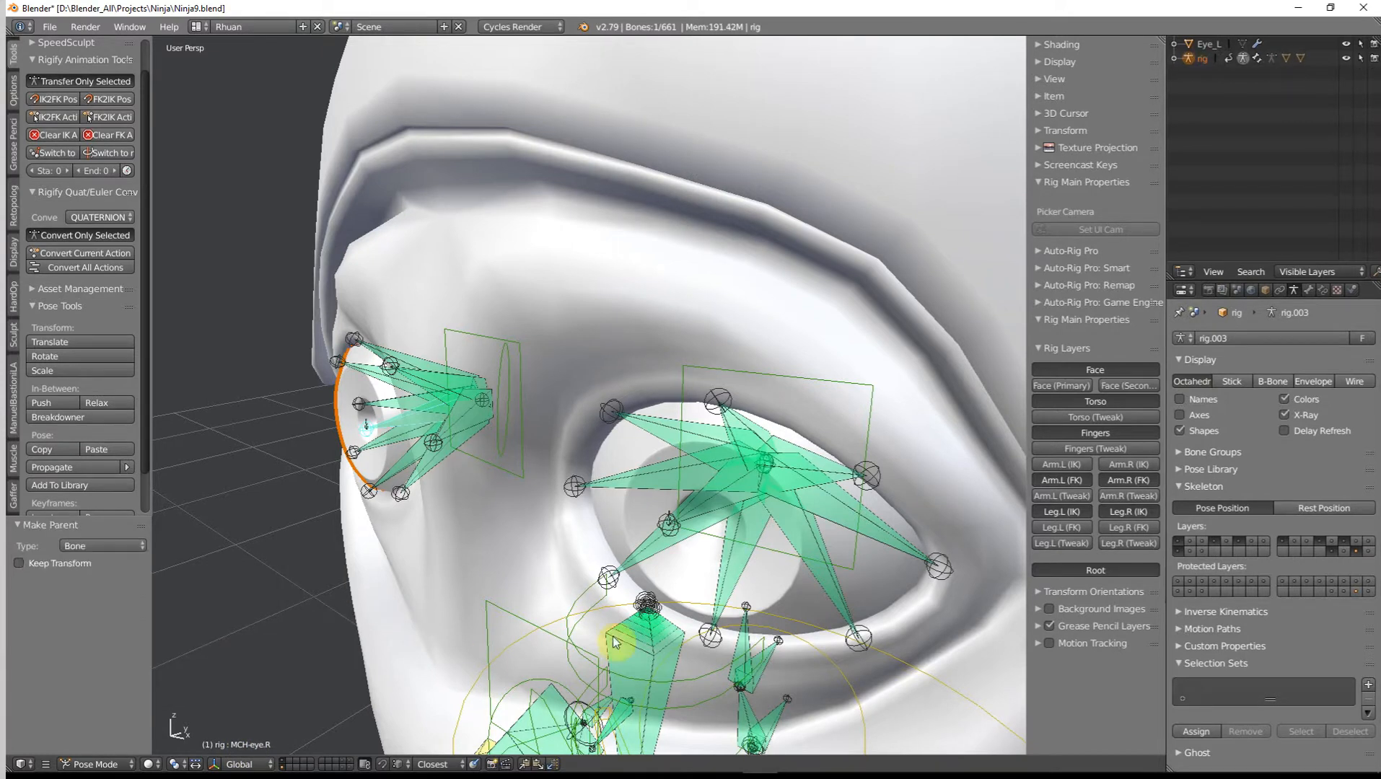
# Parent the Eye_L object to the rig's MCH-eye.L bone using the Bone parent type.
pyautogui.rightClick(616, 521)
pyautogui.rightClick(662, 523)
pyautogui.moveTo(662, 523); pyautogui.dragTo(636, 520, button='middle')
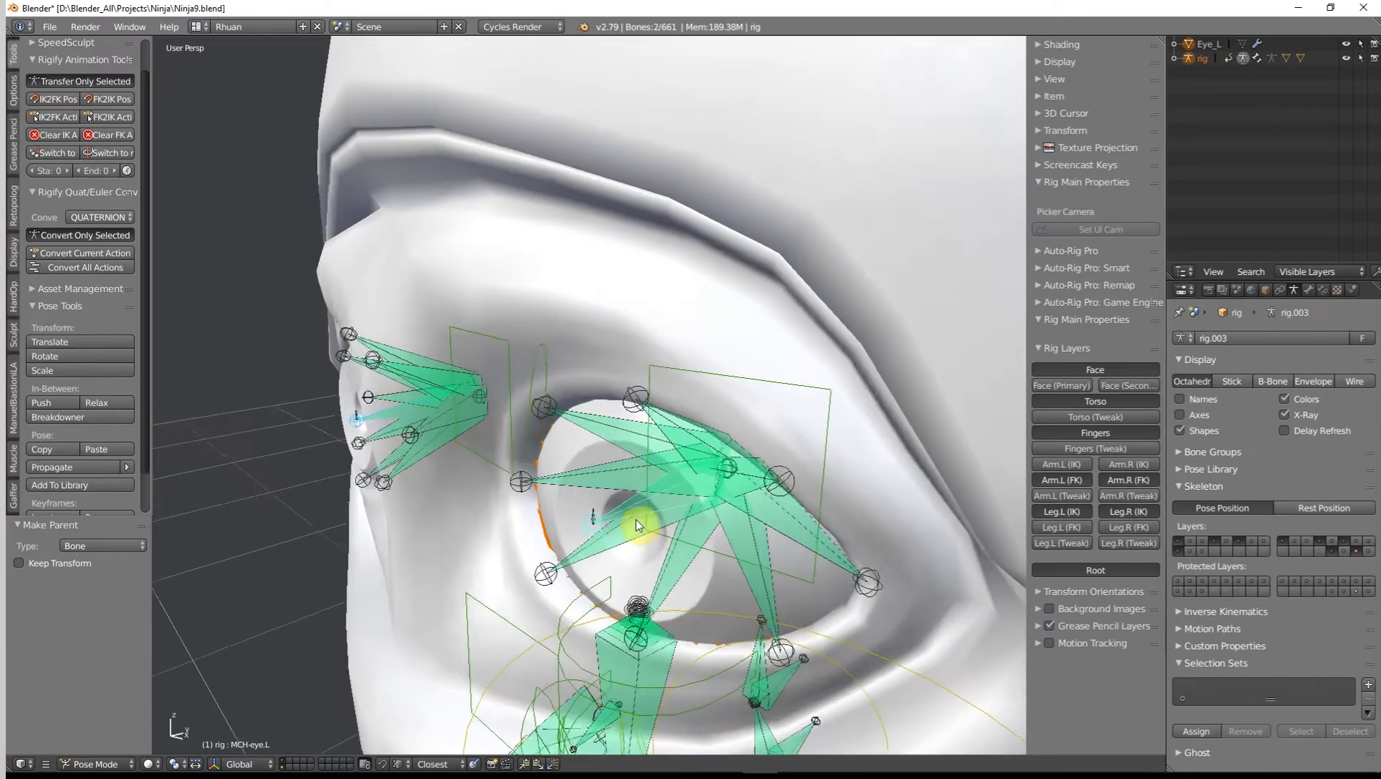
pyautogui.press('a')
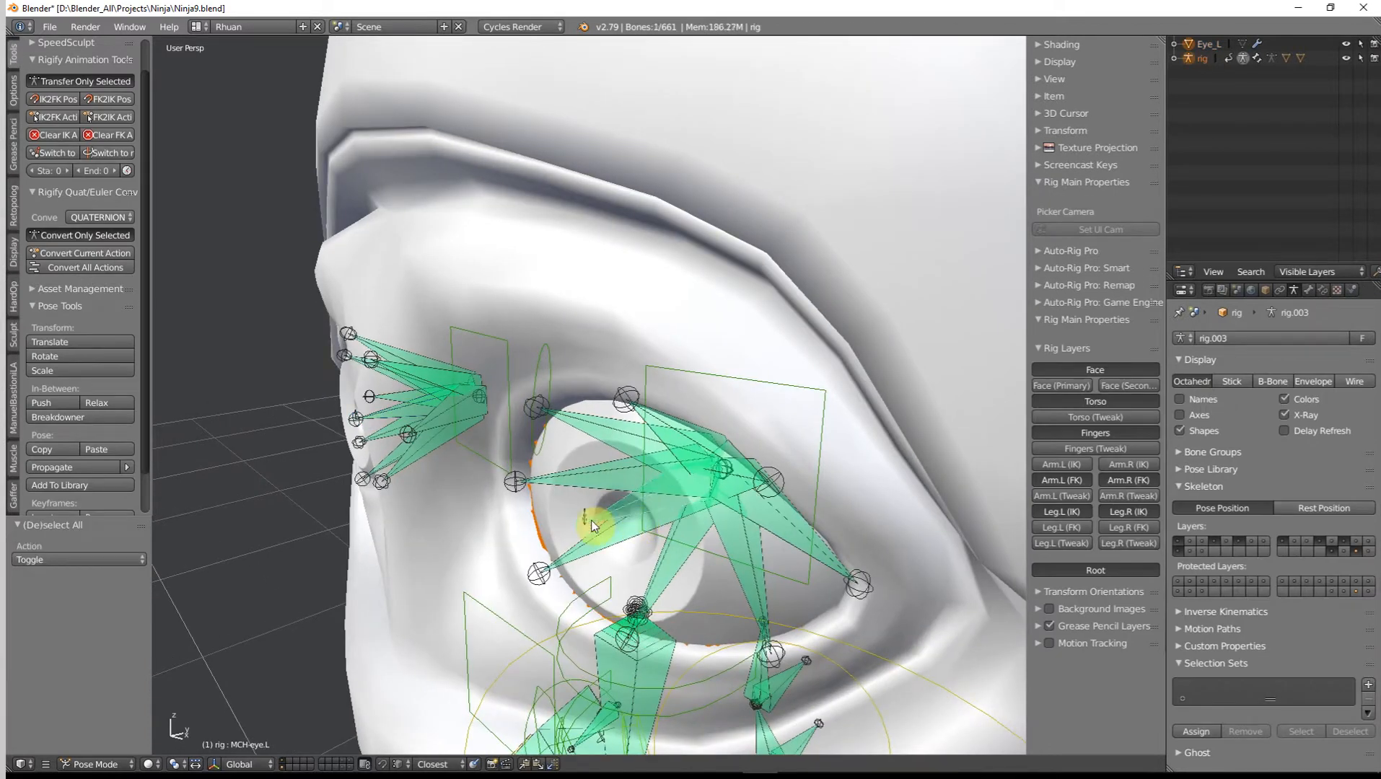
pyautogui.hotkey('ctrl', 'p')
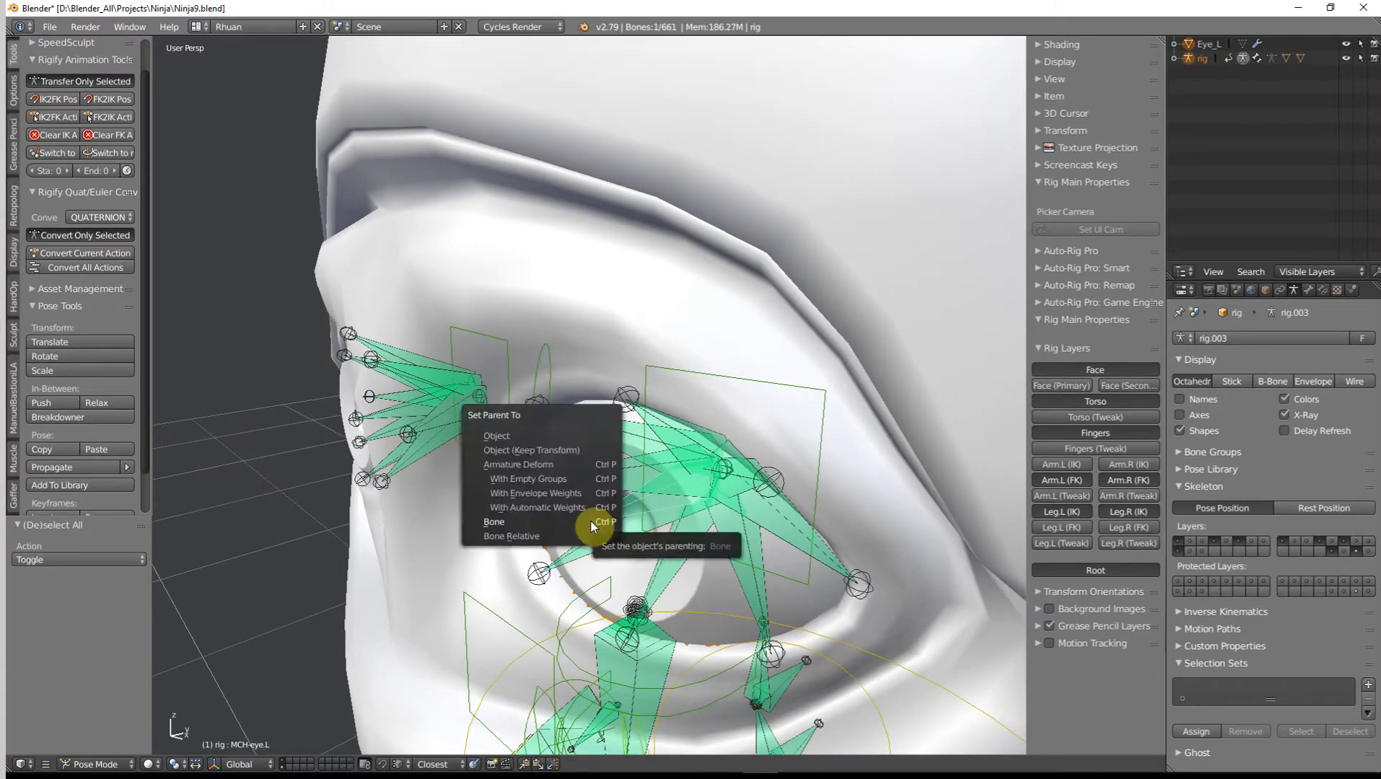
pyautogui.click(590, 523)
# Hide the mechanism (MCH) bone layer so only the rig's control shapes are displayed.
pyautogui.scroll(-6, 603, 540)
pyautogui.moveTo(605, 541); pyautogui.dragTo(697, 526, button='middle')
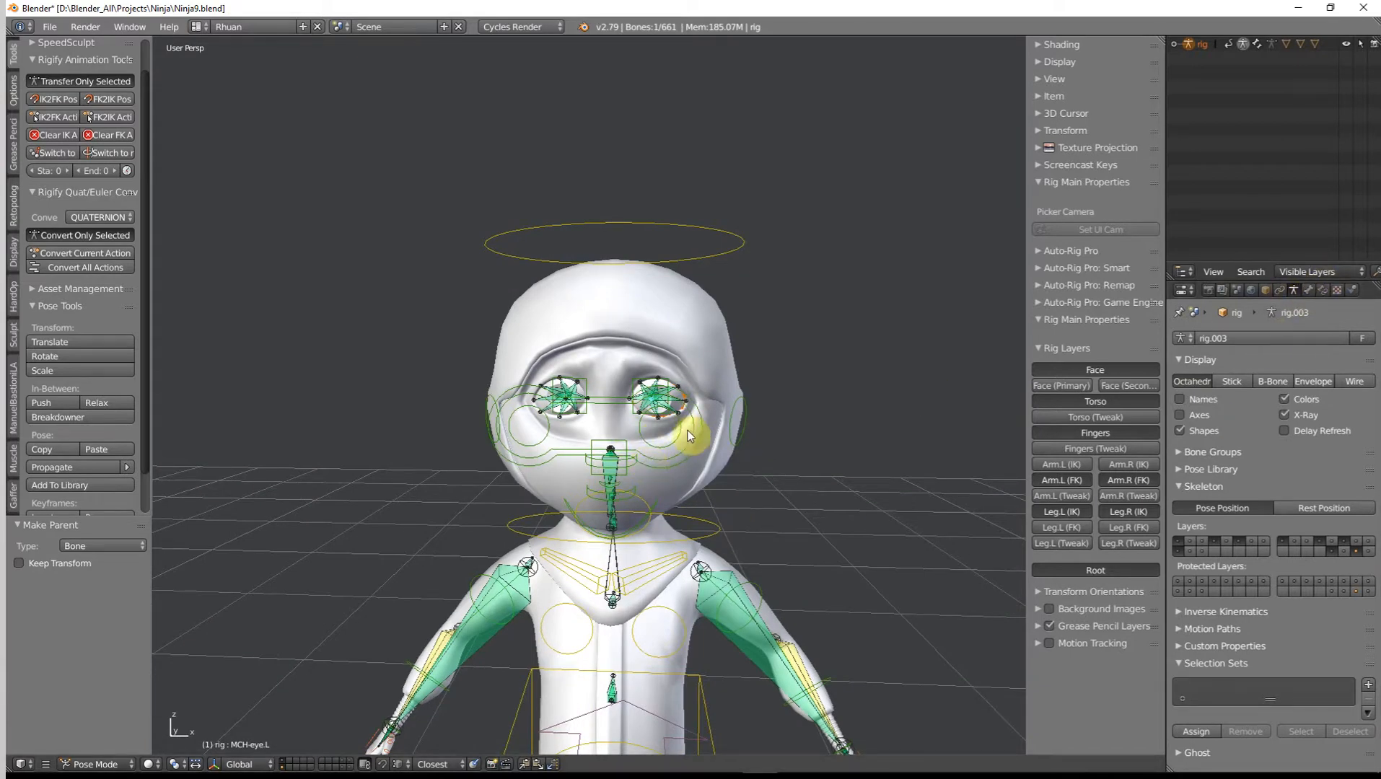
pyautogui.moveTo(689, 435); pyautogui.dragTo(1227, 456, button='middle')
pyautogui.click(1357, 553)
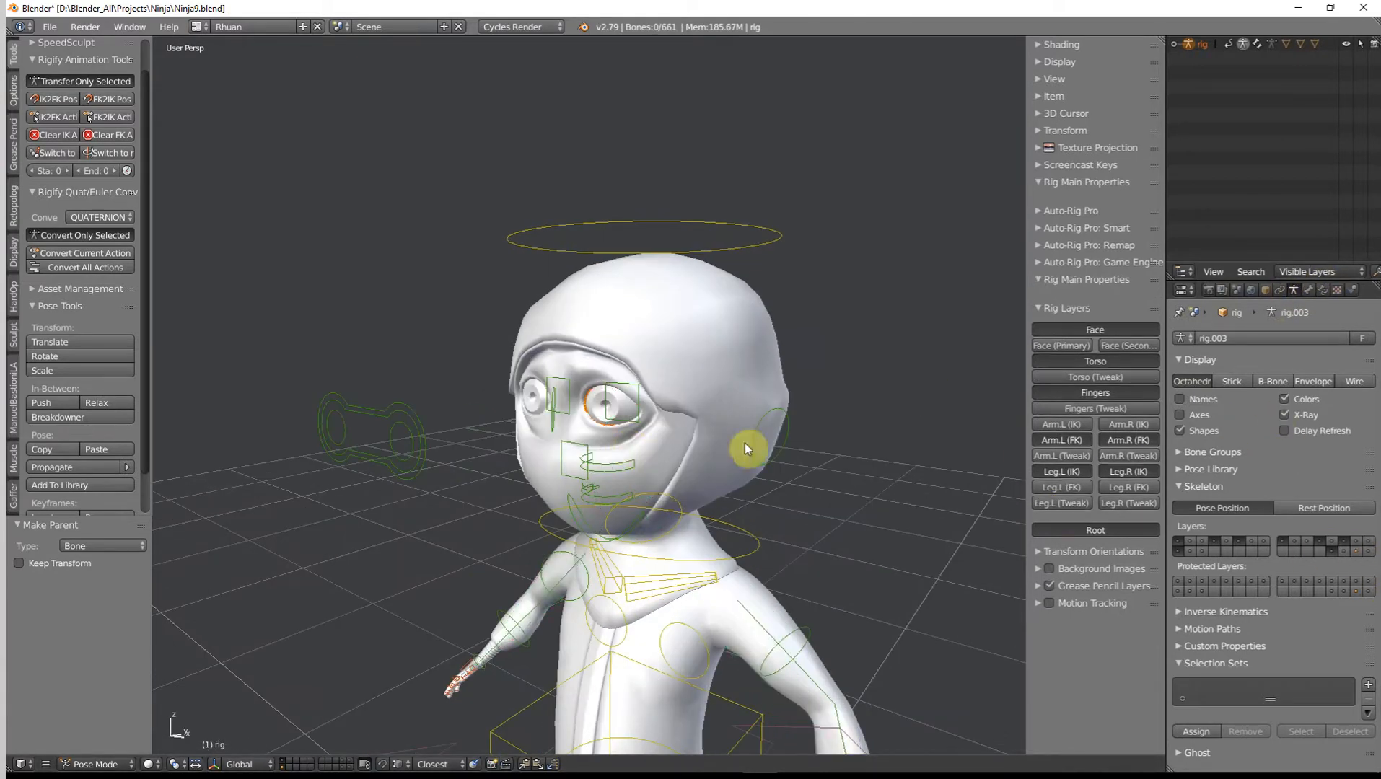
# Try moving the eyes control in front of the face to test the eyeballs' tracking, and cancel the move.
pyautogui.rightClick(372, 424)
pyautogui.press('g')
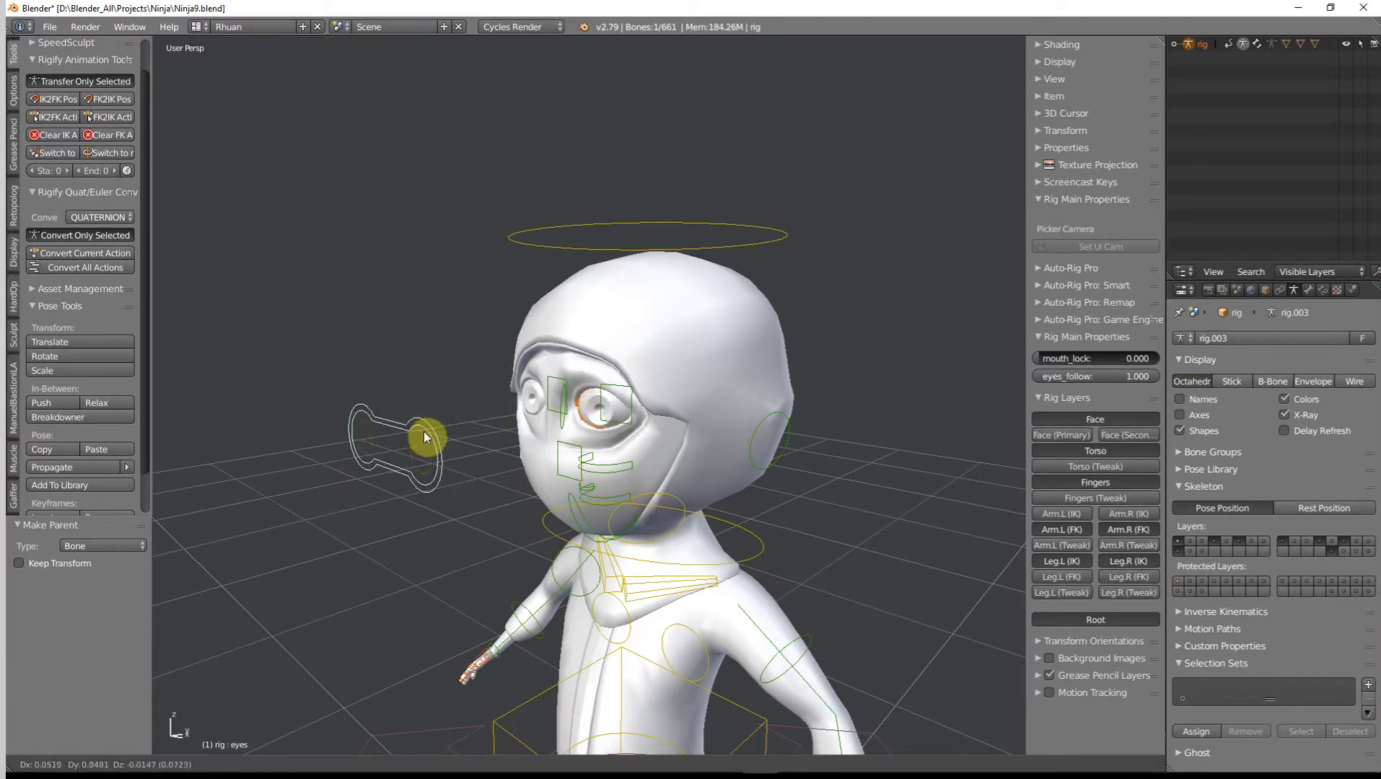
pyautogui.moveTo(424, 431); pyautogui.dragTo(531, 451, button='middle')
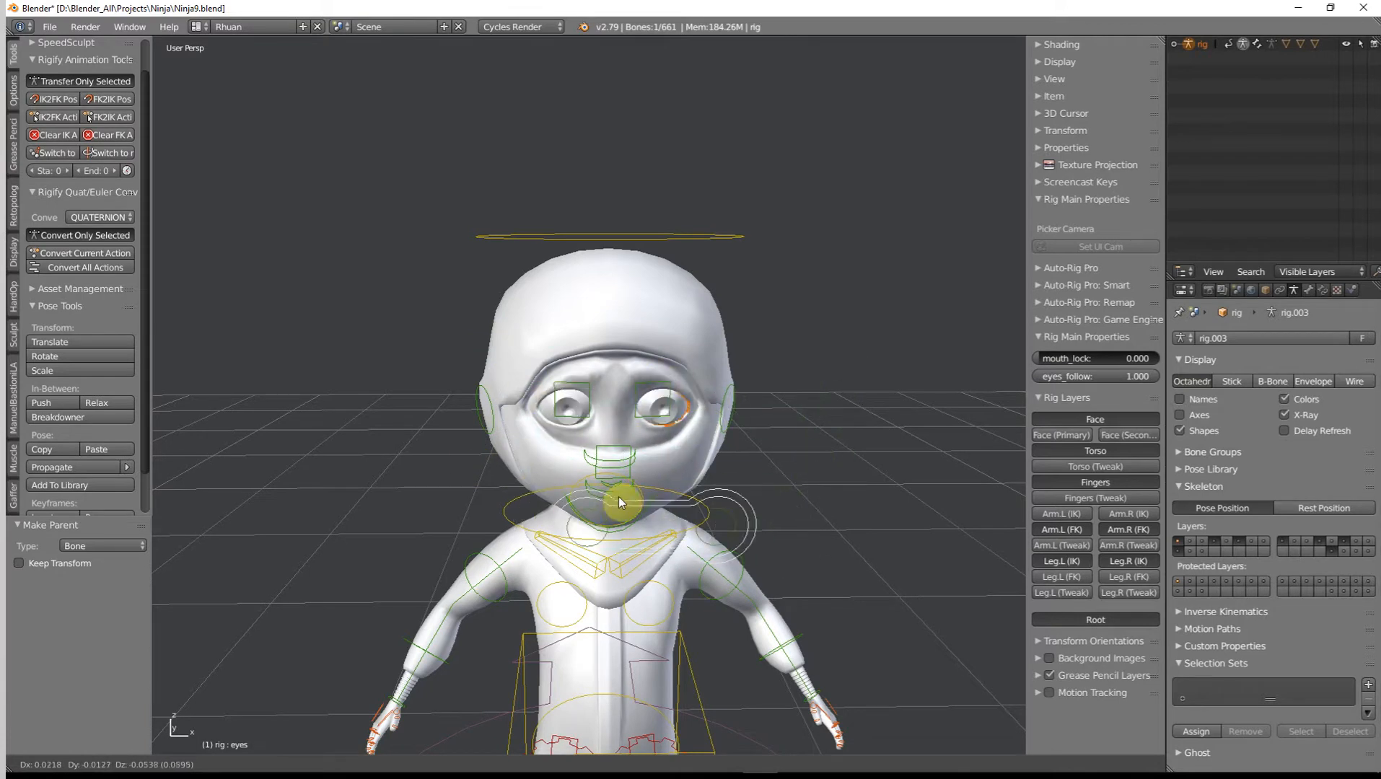
pyautogui.press('Escape')
# Try rotating the head control freely in trackball mode to test the head and eyes, and cancel the rotation.
pyautogui.moveTo(883, 619); pyautogui.dragTo(806, 429, button='middle')
pyautogui.scroll(-2, 807, 429)
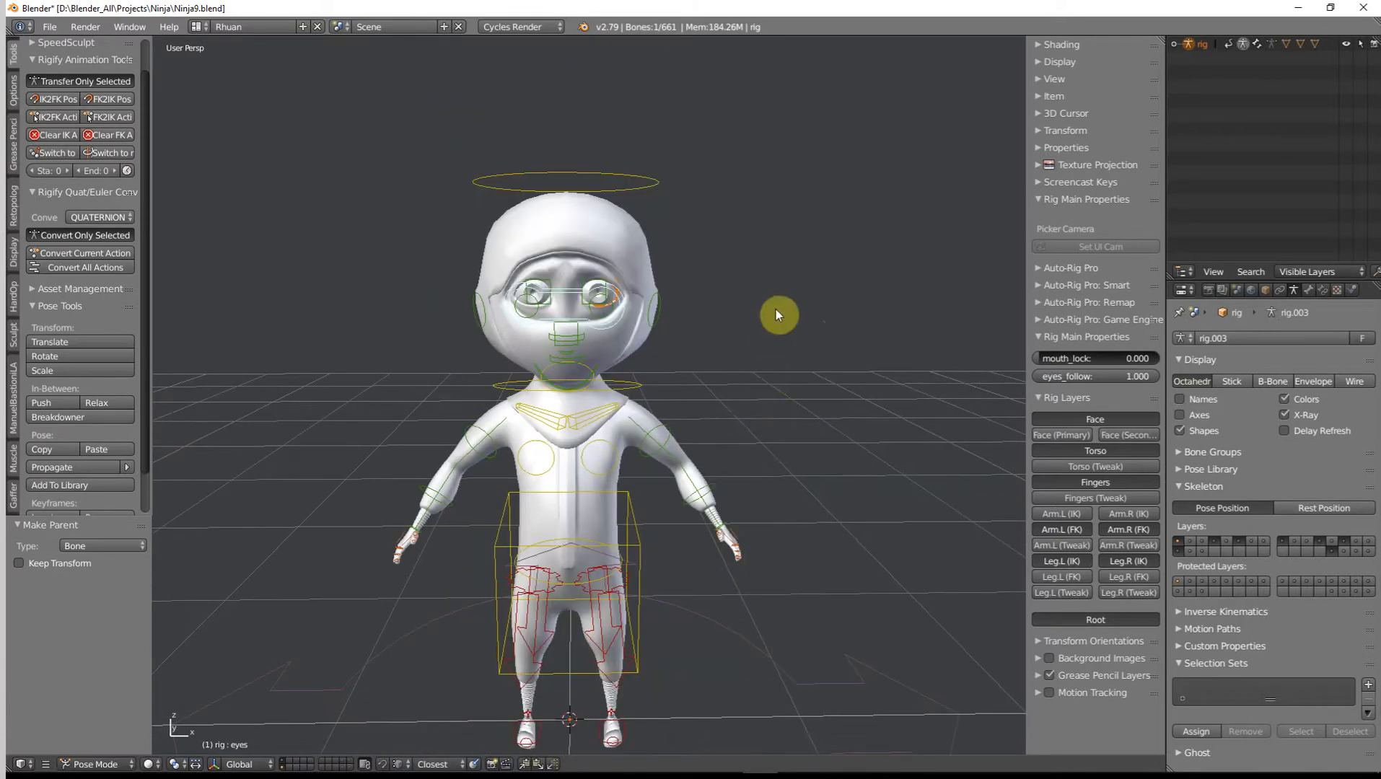
pyautogui.keyDown('shift'); pyautogui.moveTo(773, 304); pyautogui.dragTo(768, 290, button='middle'); pyautogui.keyUp('shift')
pyautogui.rightClick(668, 174)
pyautogui.press('r')
pyautogui.press('r')
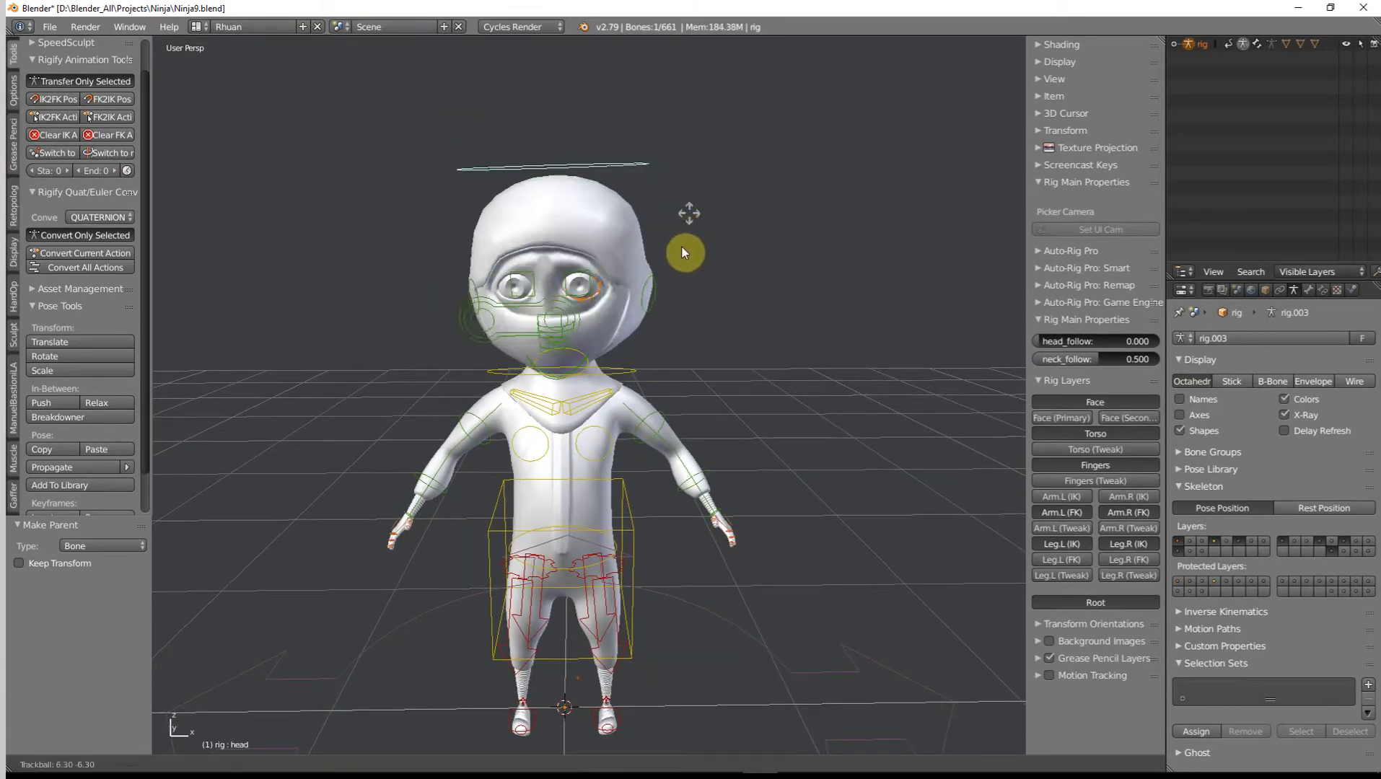
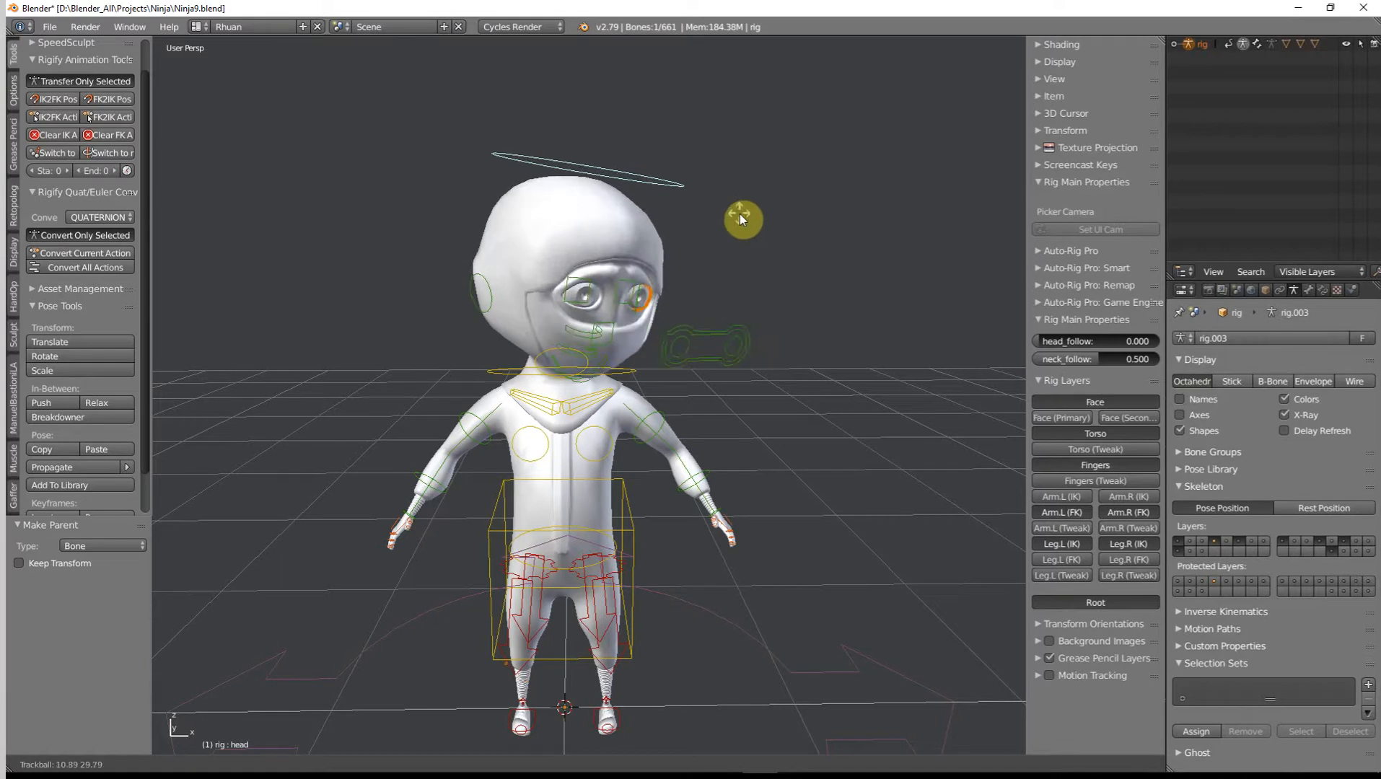
pyautogui.rightClick(730, 209)
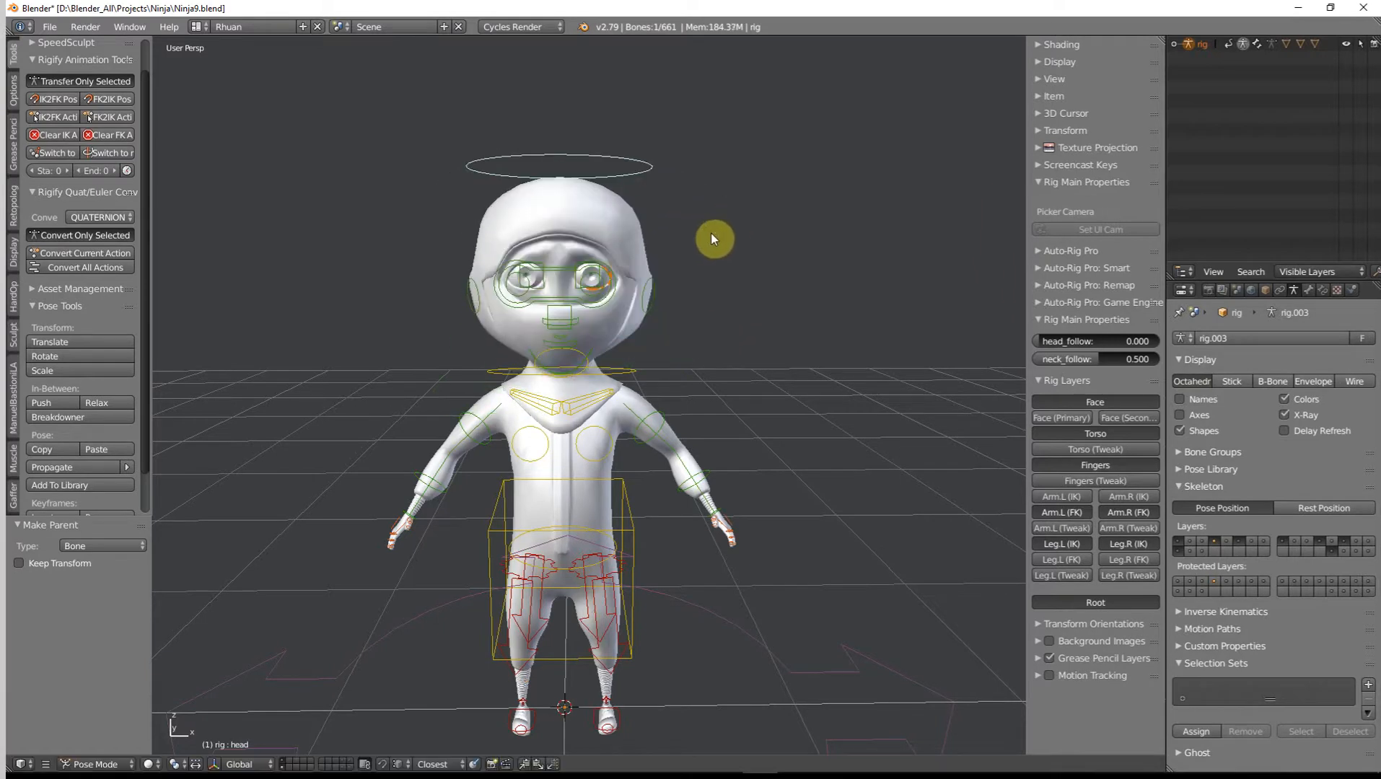
# Show the Face (Primary) control layer of the rig to reveal the controls around the eyes and mouth.
pyautogui.moveTo(711, 233); pyautogui.dragTo(826, 311, button='middle')
pyautogui.scroll(6, 672, 281)
pyautogui.scroll(5, 608, 552)
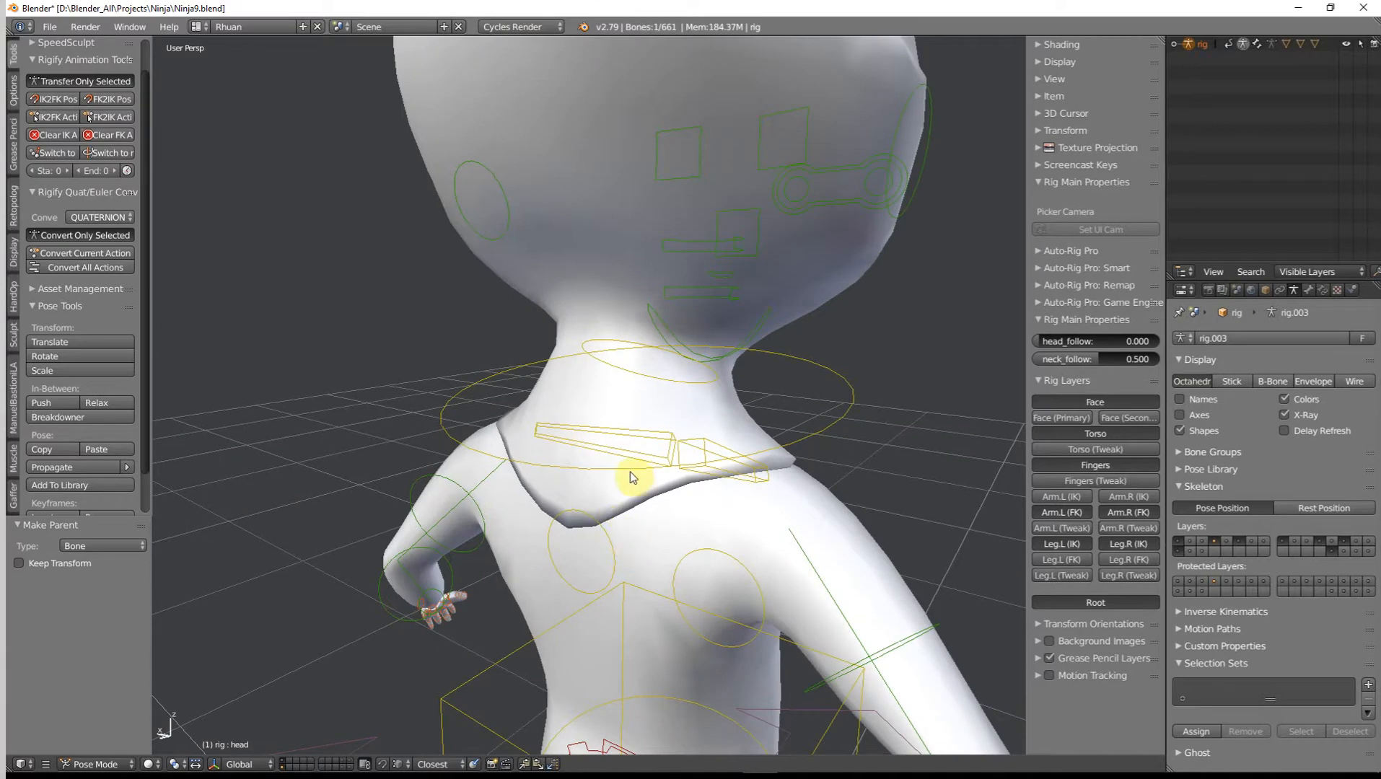
pyautogui.scroll(-5, 518, 468)
pyautogui.moveTo(596, 457); pyautogui.dragTo(559, 245, button='middle')
pyautogui.scroll(-3, 605, 225)
pyautogui.scroll(4, 645, 294)
pyautogui.moveTo(646, 296); pyautogui.dragTo(711, 350, button='middle')
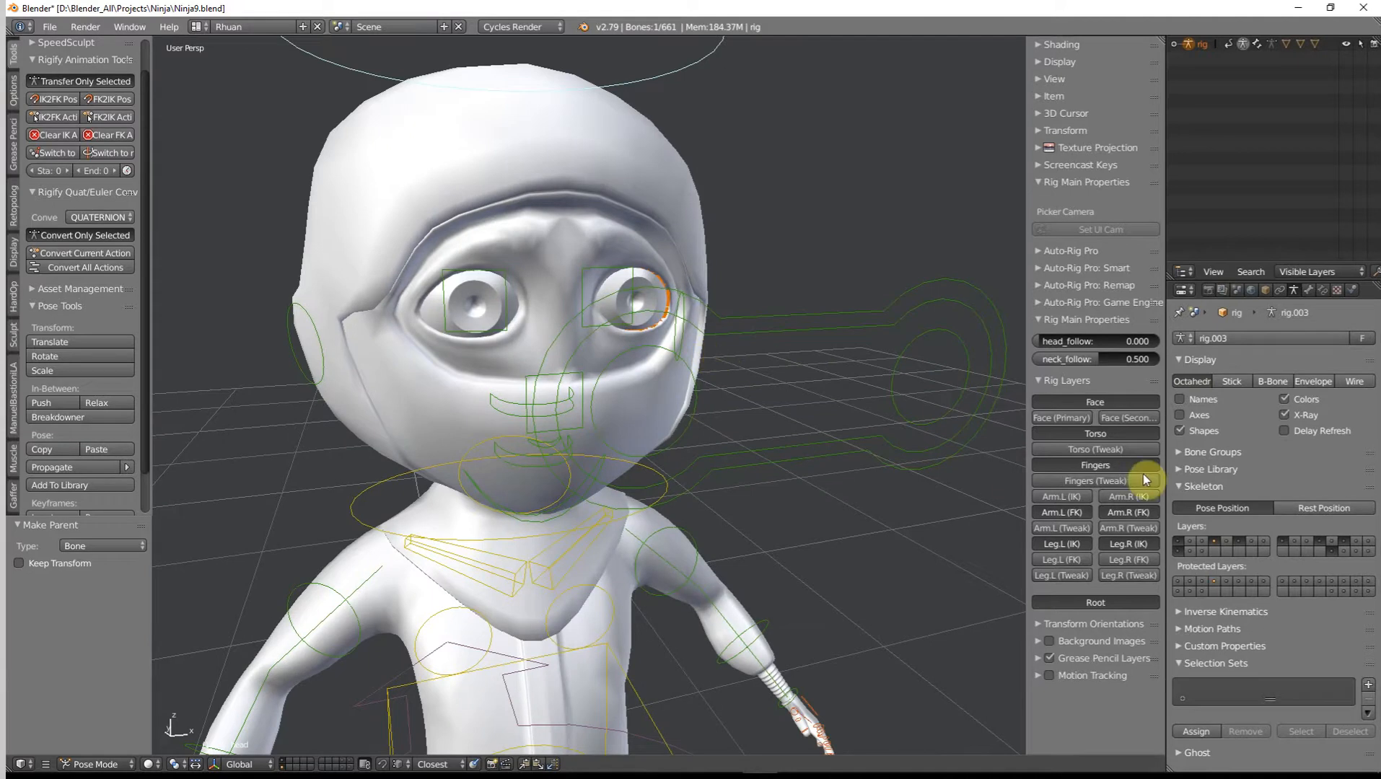
pyautogui.click(1075, 420)
pyautogui.scroll(6, 649, 228)
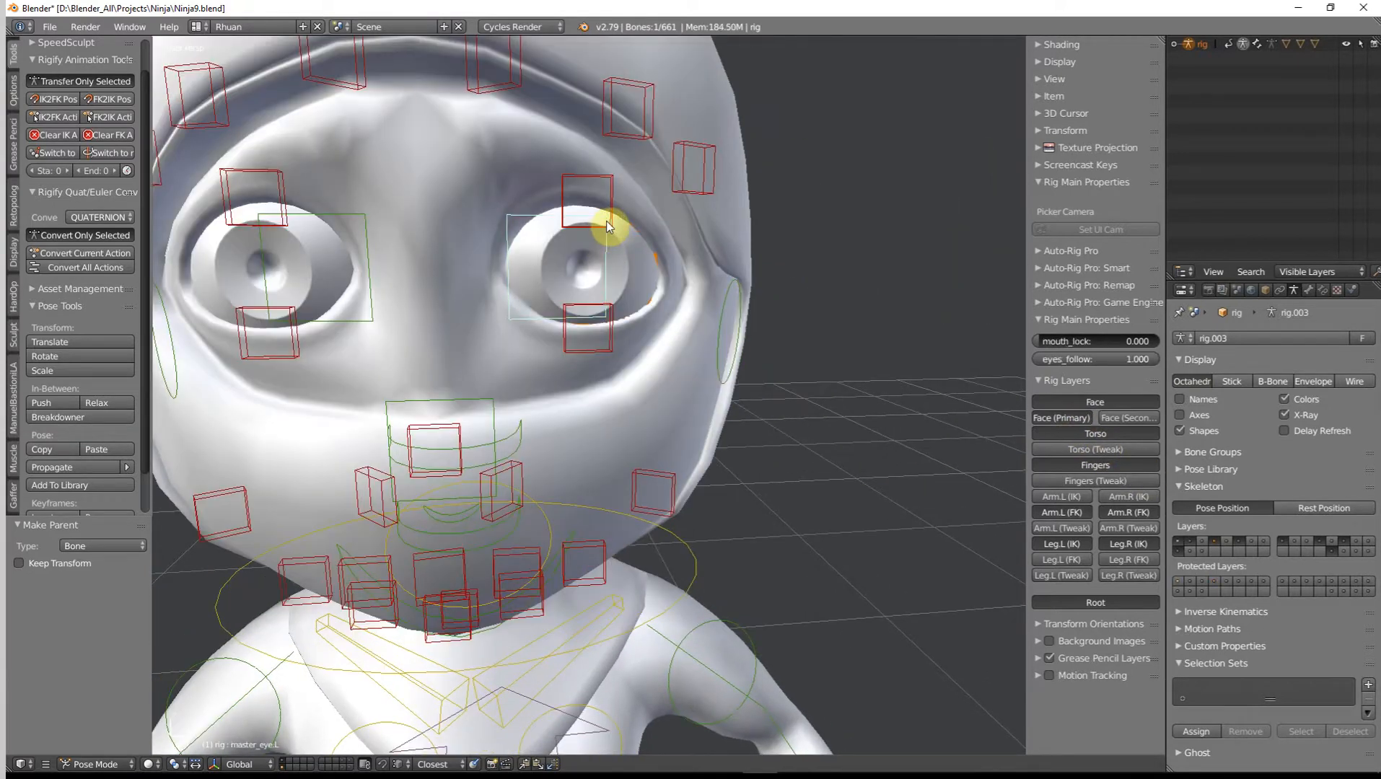
# Lower the left eye's upper eyelid control by about 0.05 to test the lid, and clear its pose location.
pyautogui.rightClick(610, 225)
pyautogui.press('g')
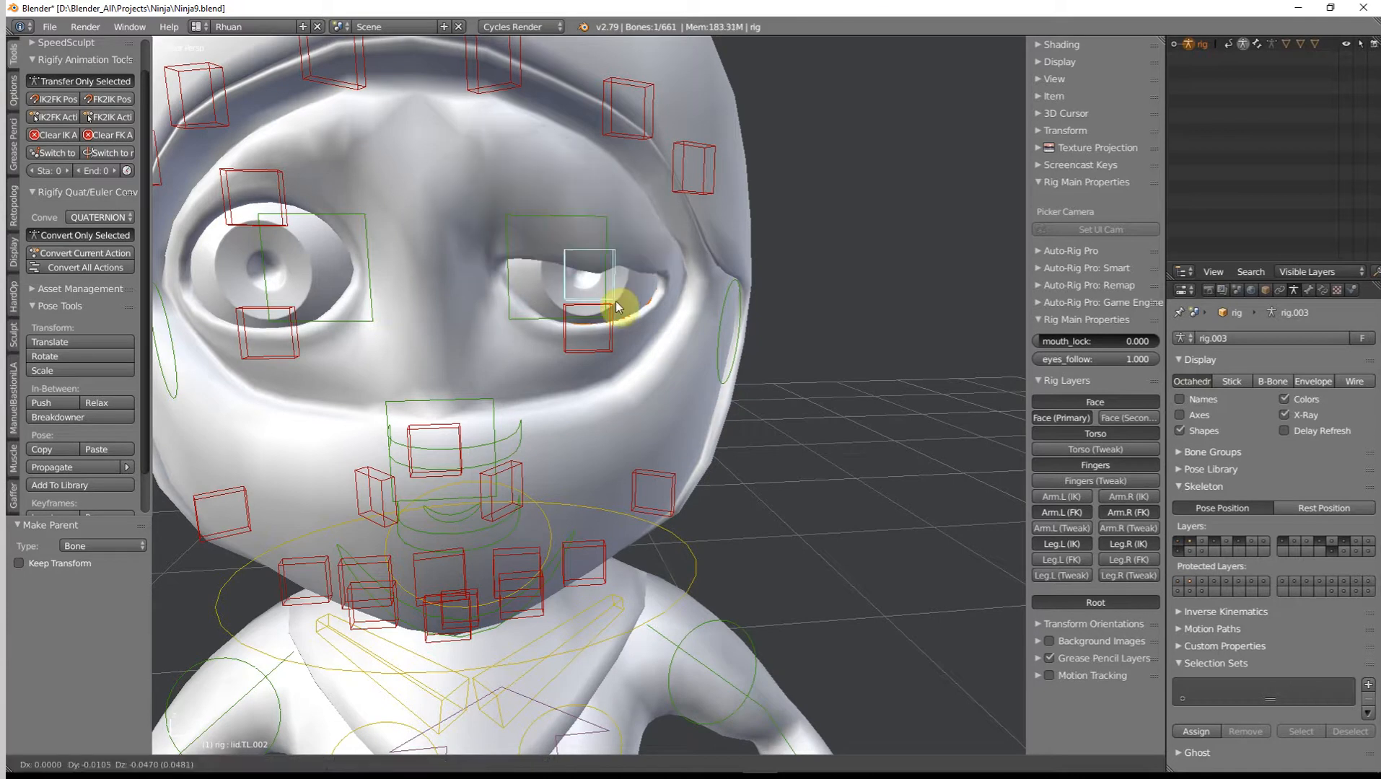
pyautogui.click(616, 312)
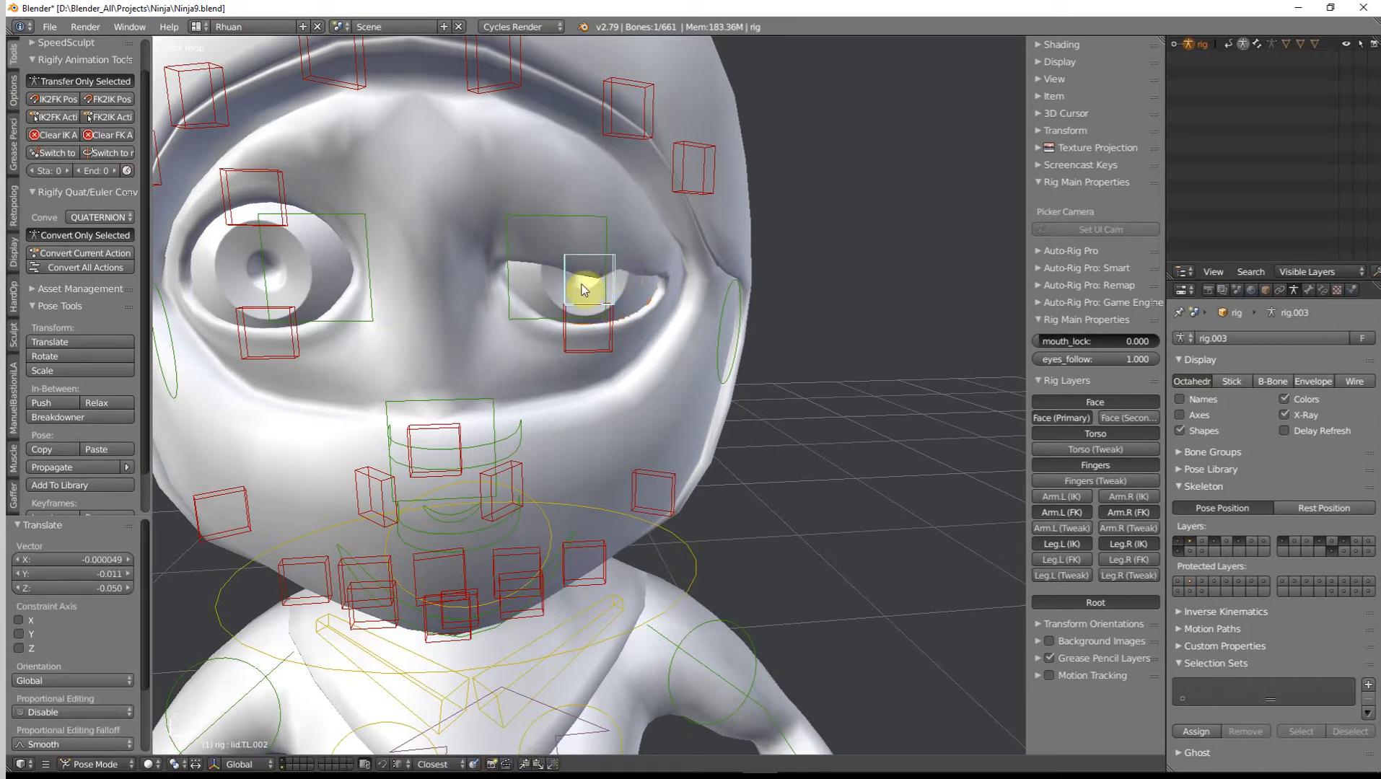
pyautogui.scroll(6, 613, 251)
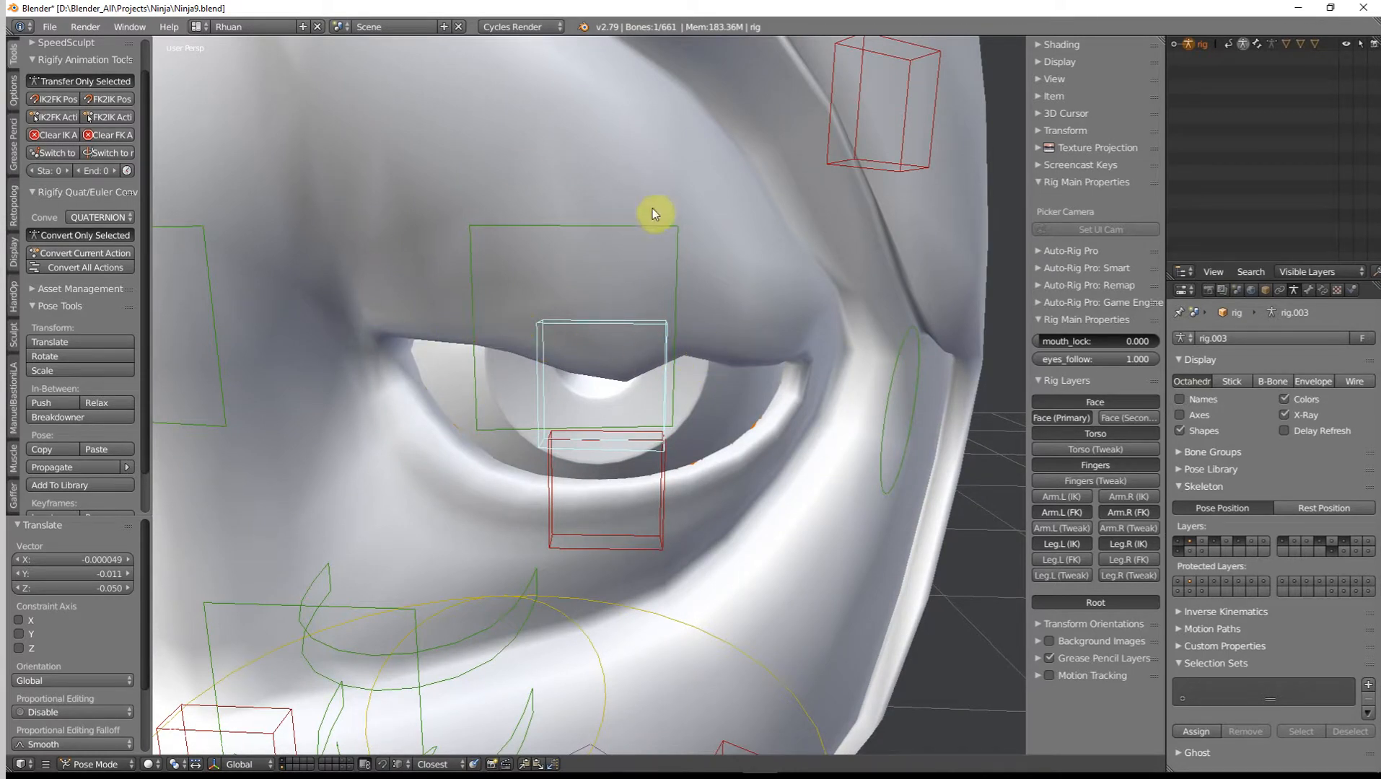
pyautogui.scroll(-9, 505, 390)
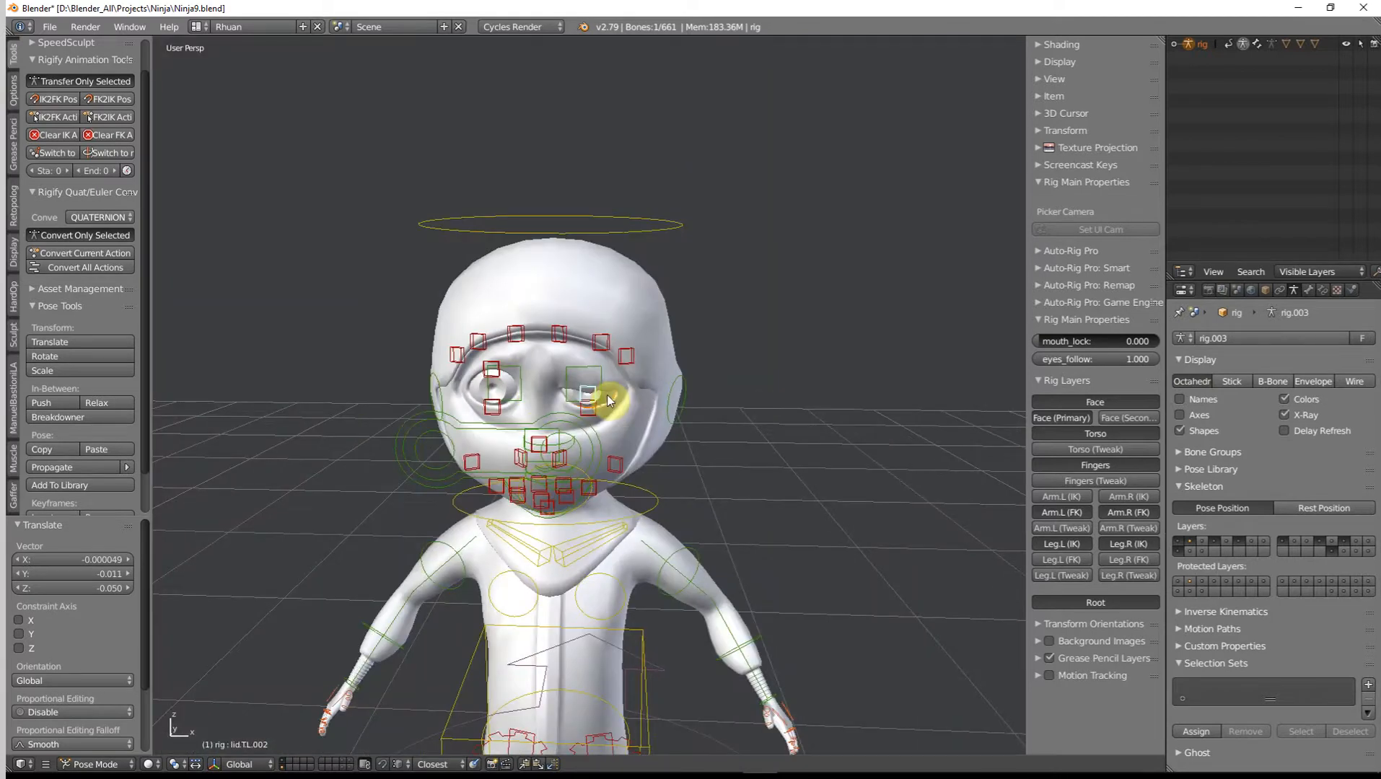
pyautogui.hotkey('alt', 'g')
# Try lowering and shifting the torso control in the front view to test how the legs and arms respond.
pyautogui.scroll(3, 602, 394)
pyautogui.press('KP_1')
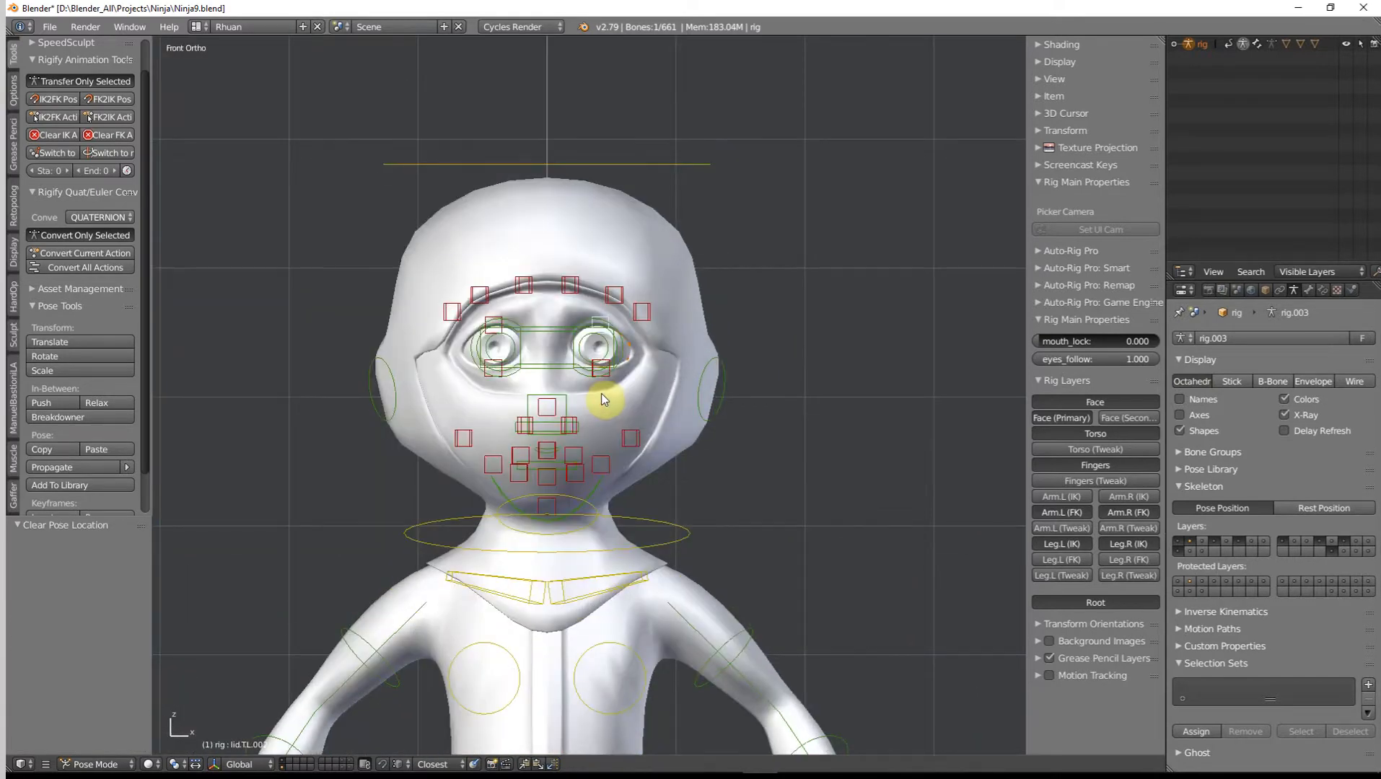
pyautogui.scroll(-5, 649, 393)
pyautogui.scroll(4, 689, 447)
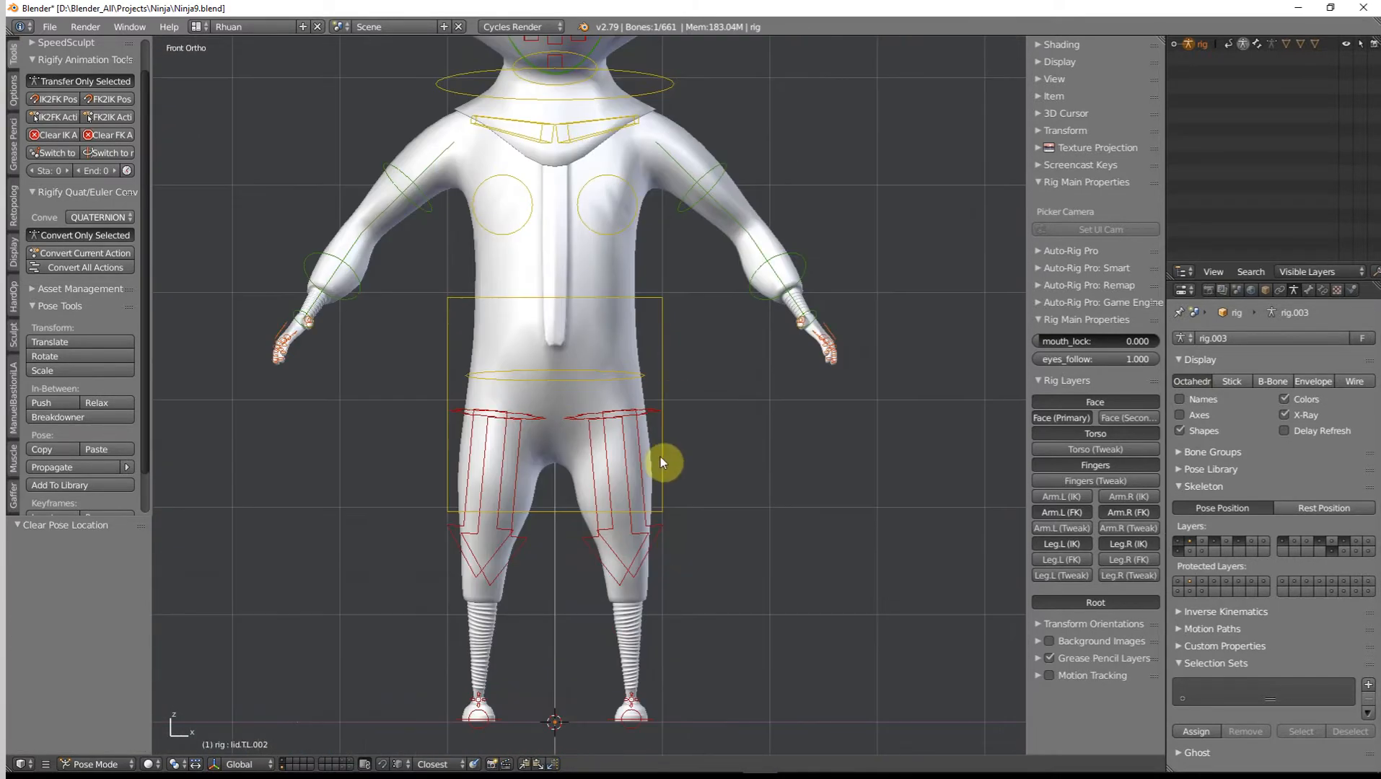
pyautogui.rightClick(662, 456)
pyautogui.press('g')
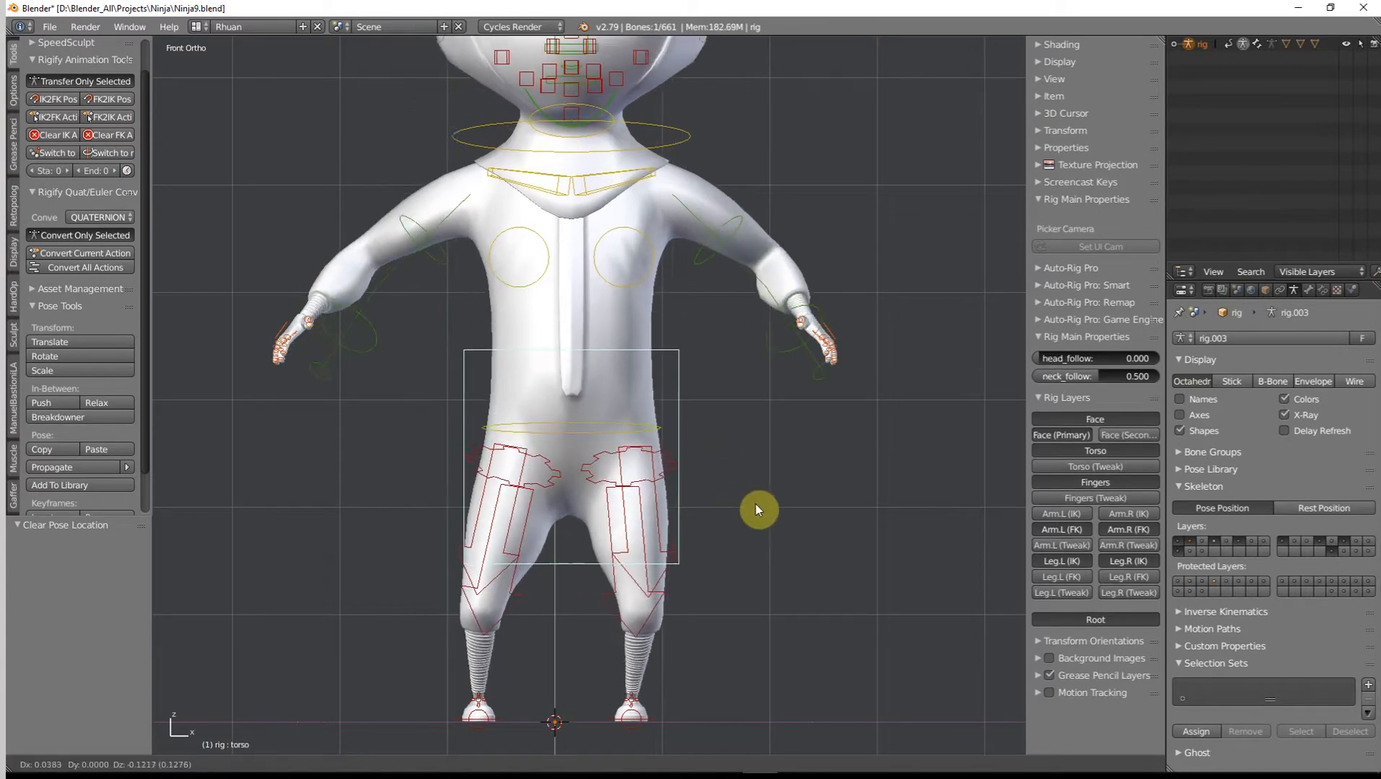
pyautogui.rightClick(760, 487)
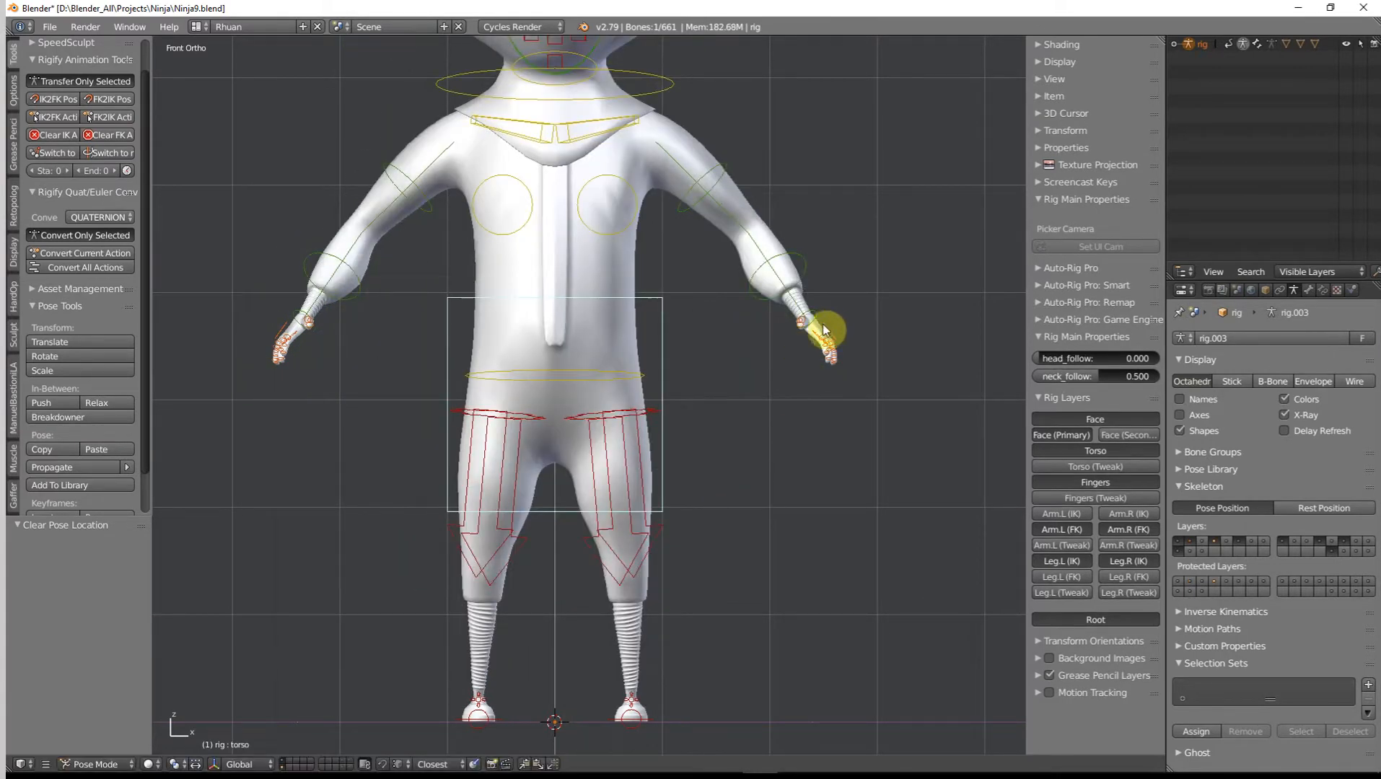
pyautogui.press('g')
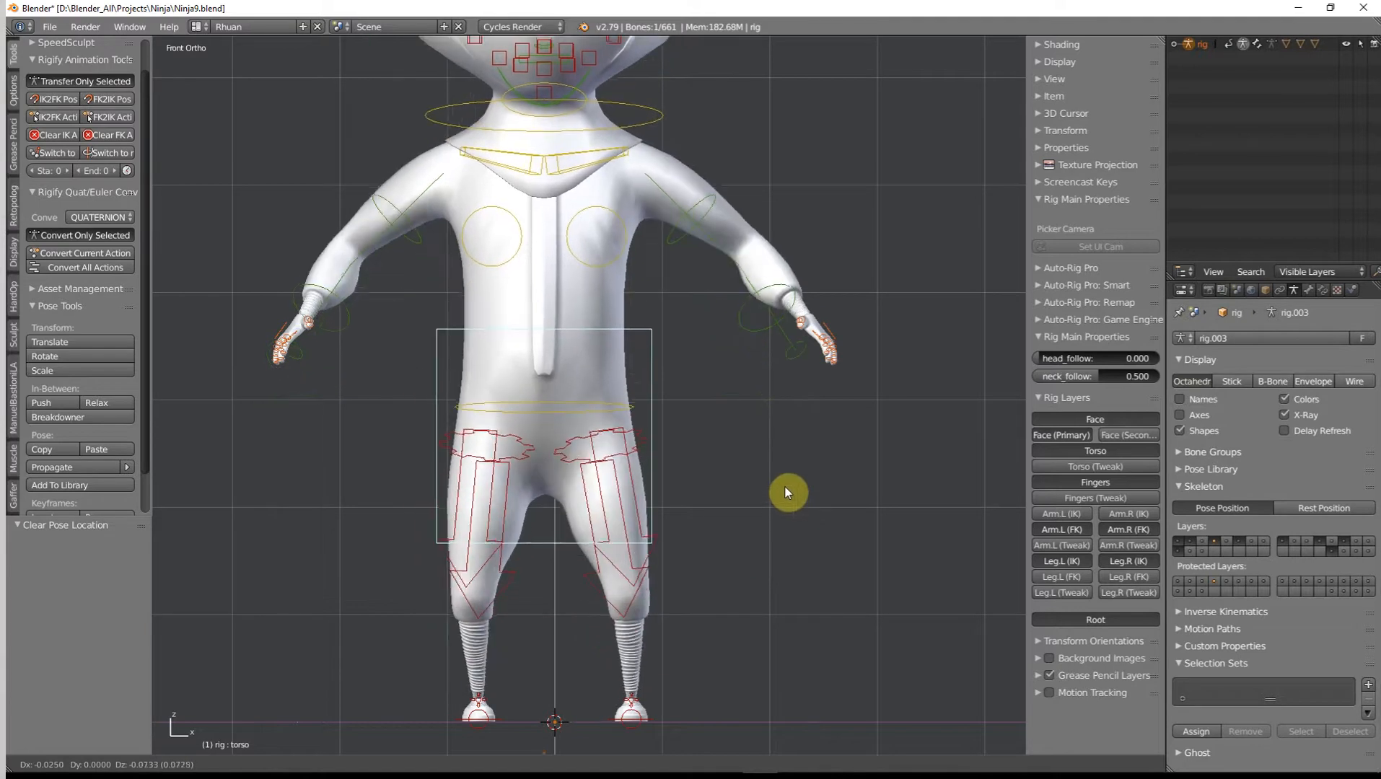
pyautogui.click(787, 493)
# Try lowering and shifting the torso control as seen from the side to test how the knees bend.
pyautogui.moveTo(787, 493); pyautogui.dragTo(607, 546, button='middle')
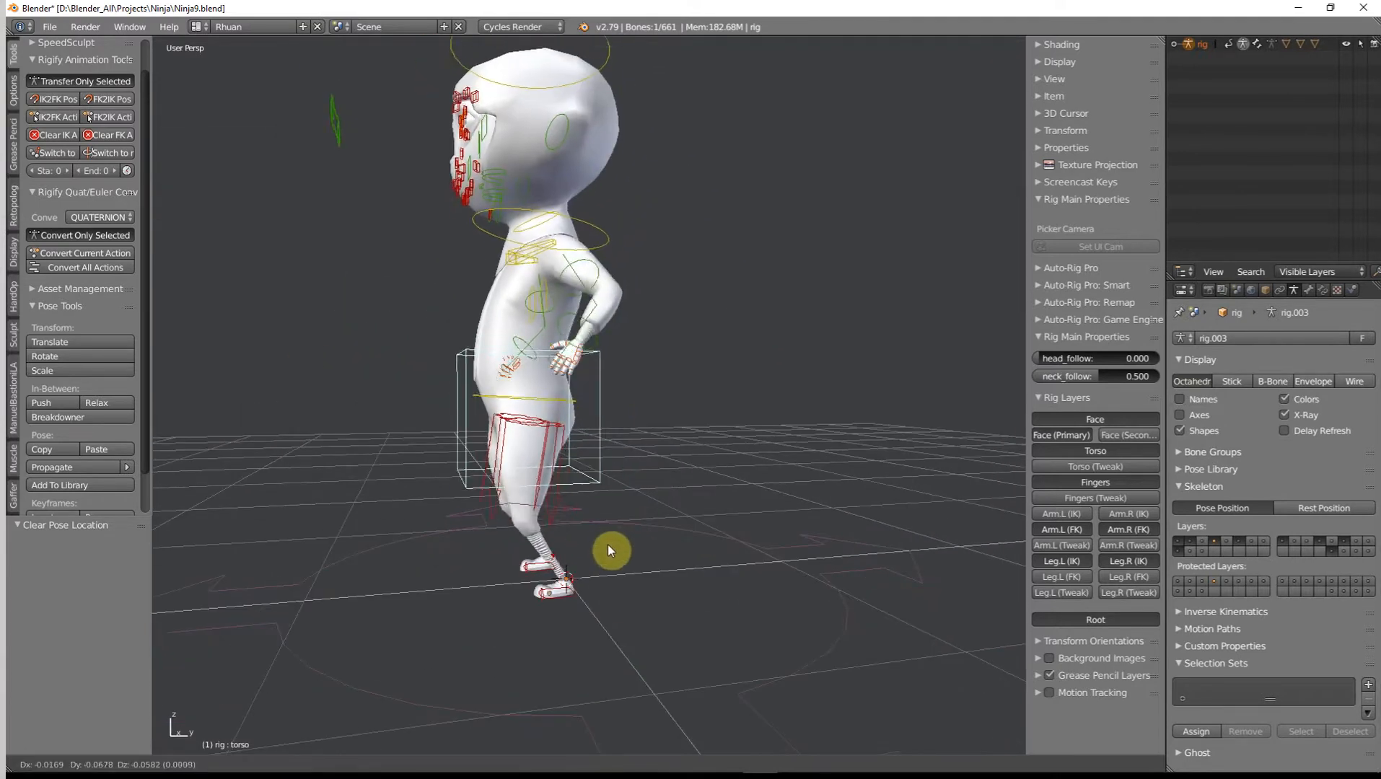
pyautogui.press('g')
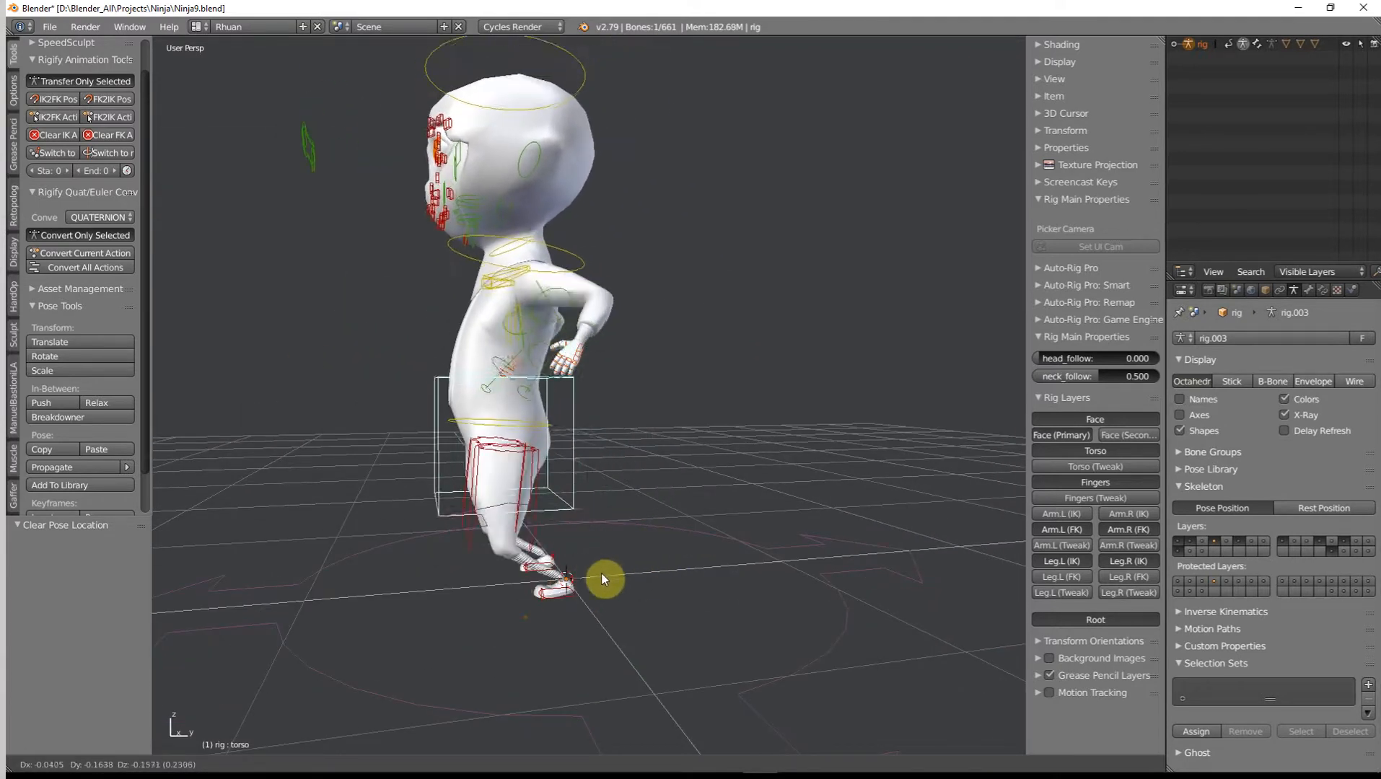
pyautogui.rightClick(640, 520)
pyautogui.moveTo(641, 520); pyautogui.dragTo(676, 417, button='middle')
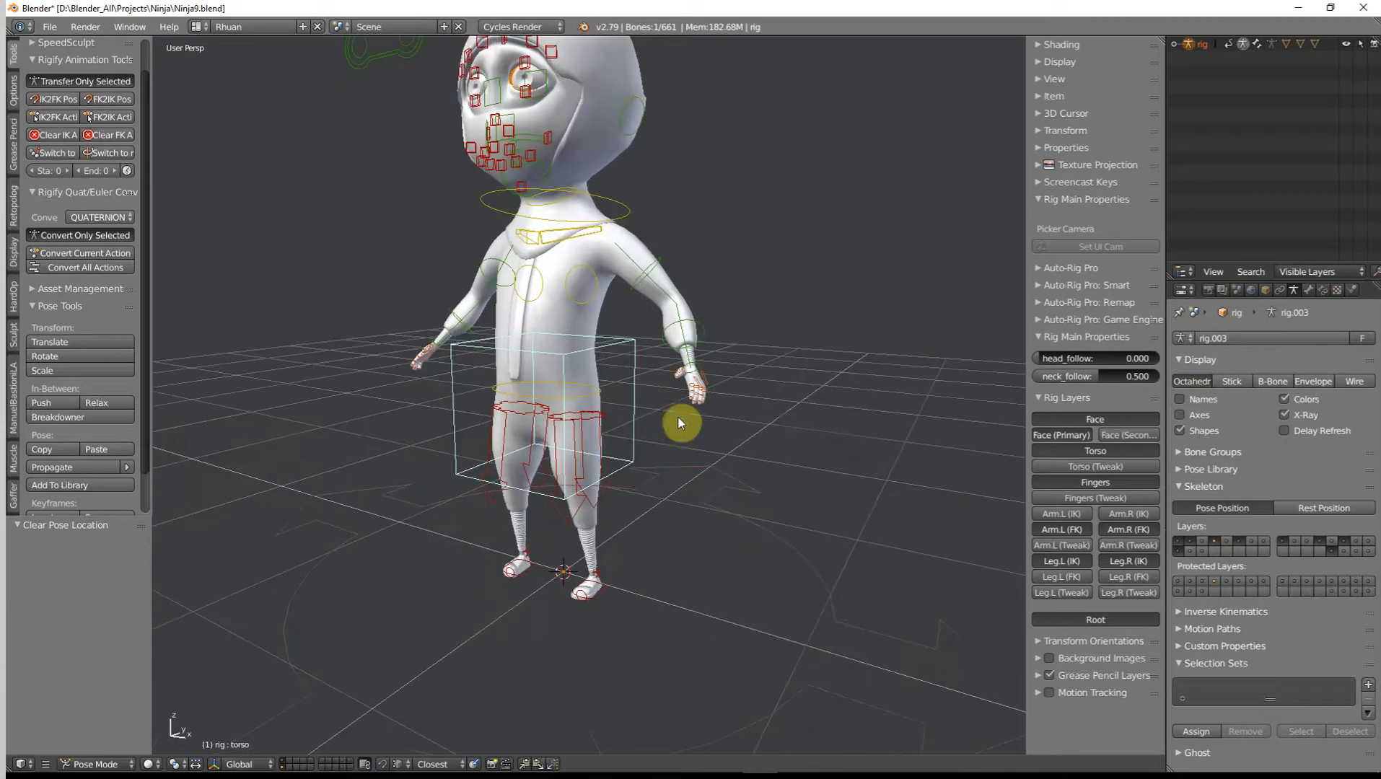
# Select the left hand FK control and the right forearm FK control to inspect the arm controls.
pyautogui.scroll(3, 671, 350)
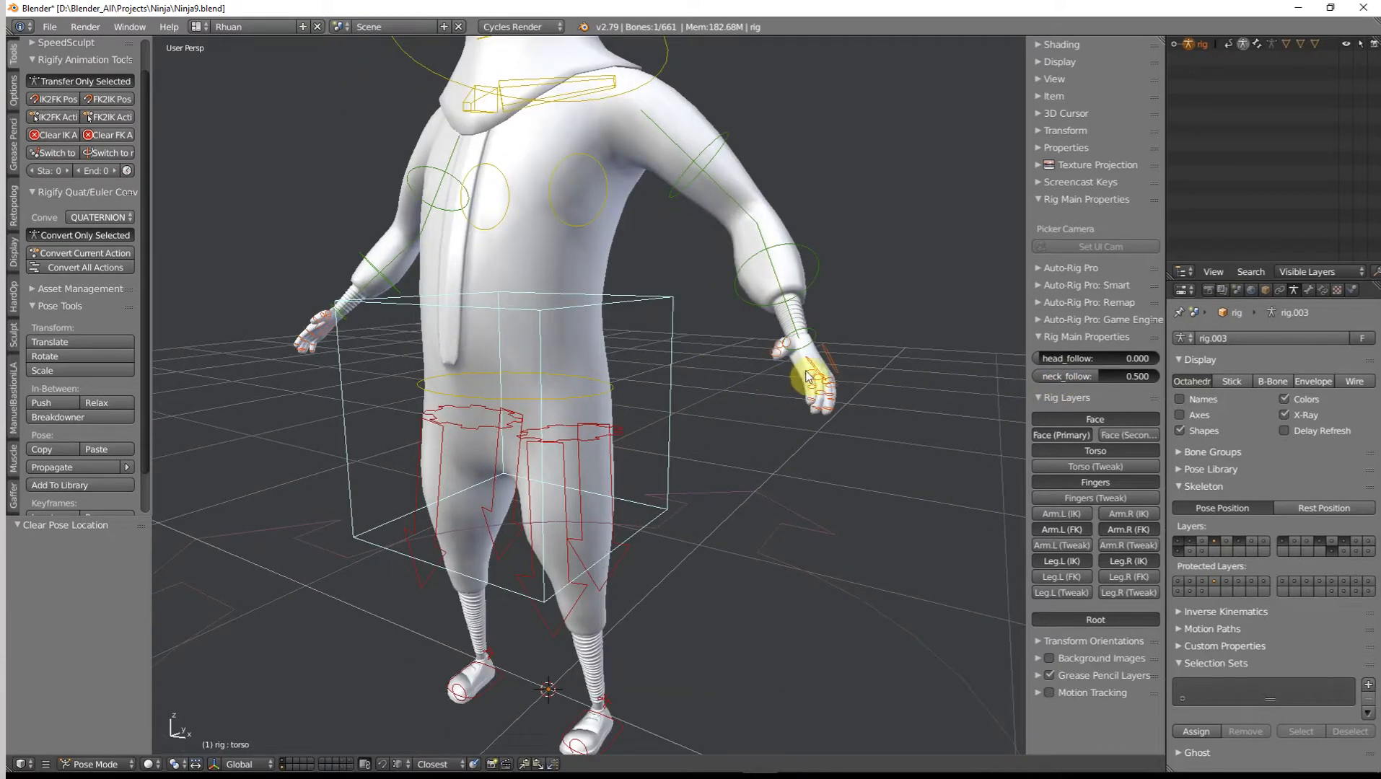
pyautogui.rightClick(805, 345)
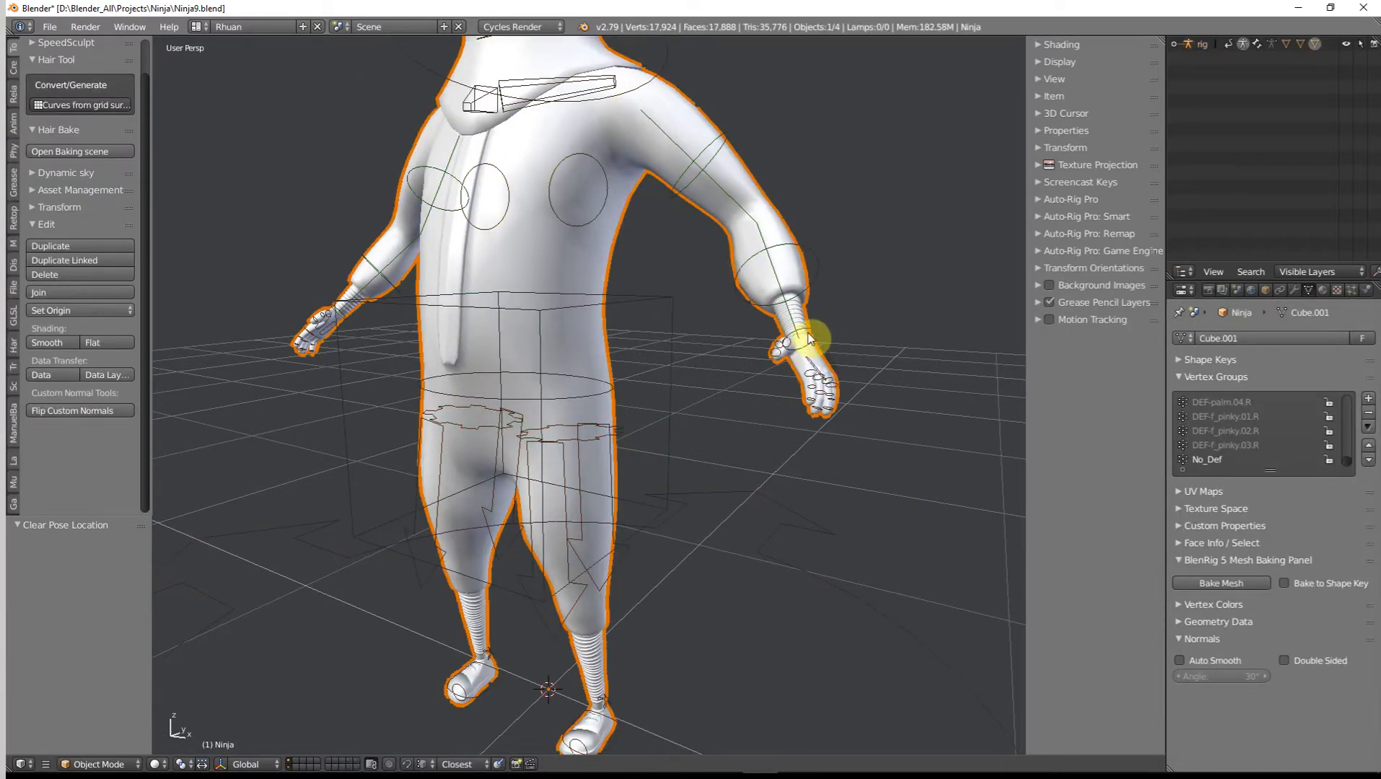
pyautogui.rightClick(808, 338)
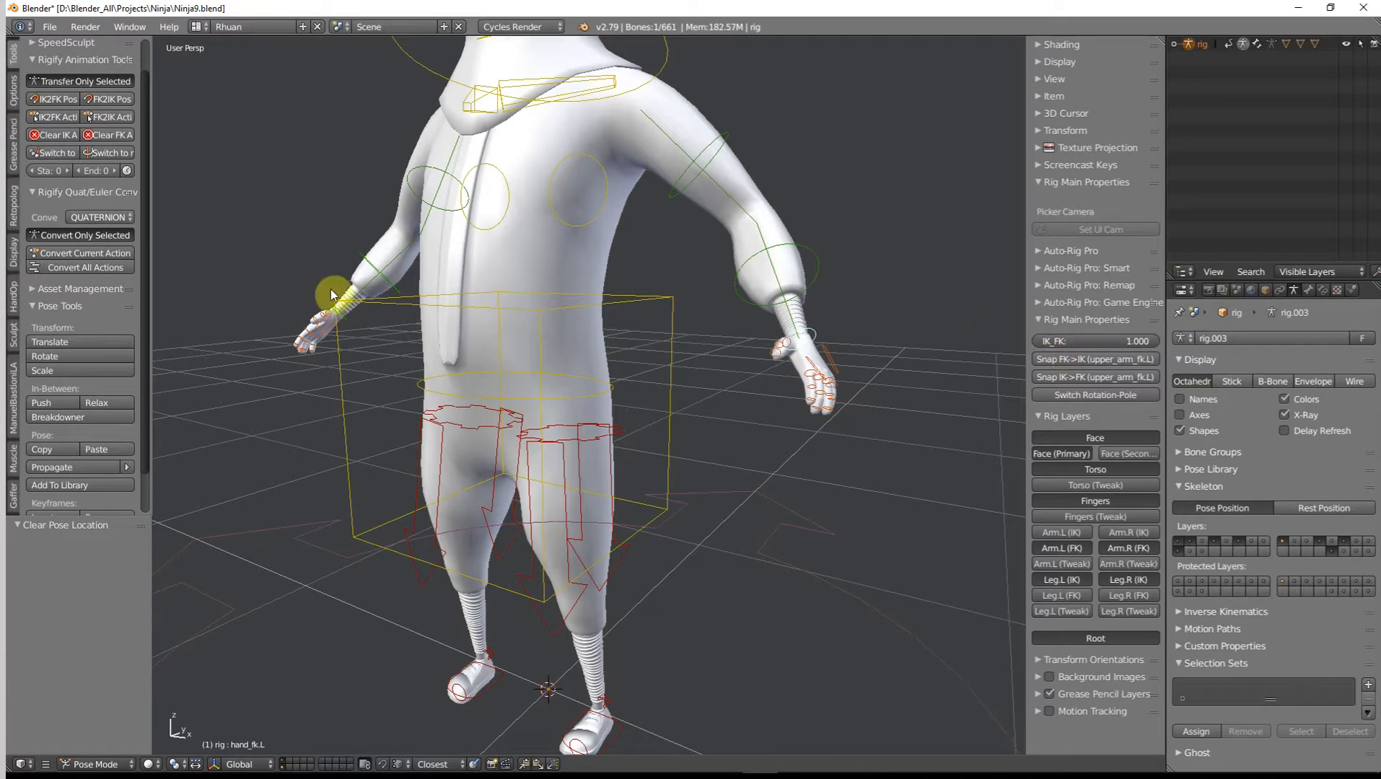
pyautogui.rightClick(373, 267)
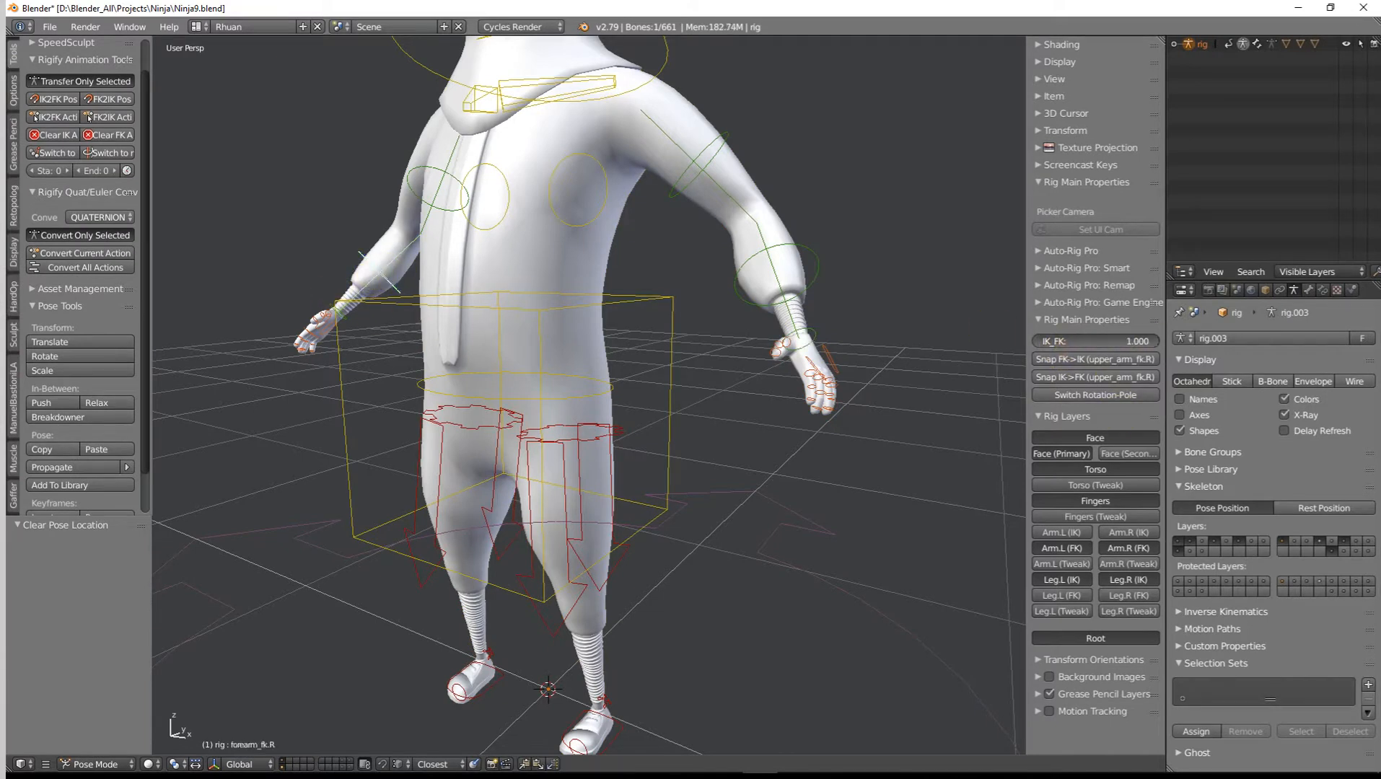
# Show the IK layers of both arms briefly, and hide the IK and FK layers of both arms.
pyautogui.click(1079, 532)
pyautogui.click(1117, 531)
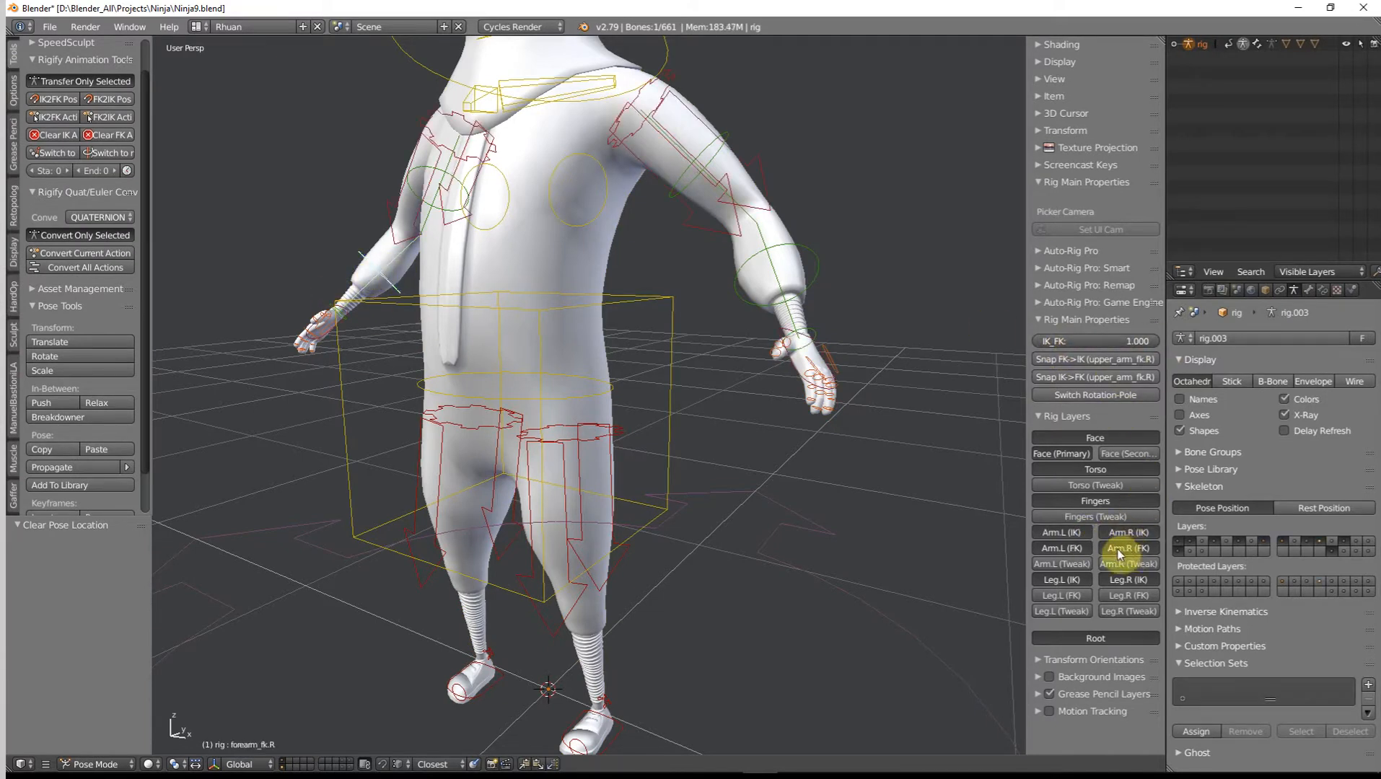
pyautogui.click(1117, 548)
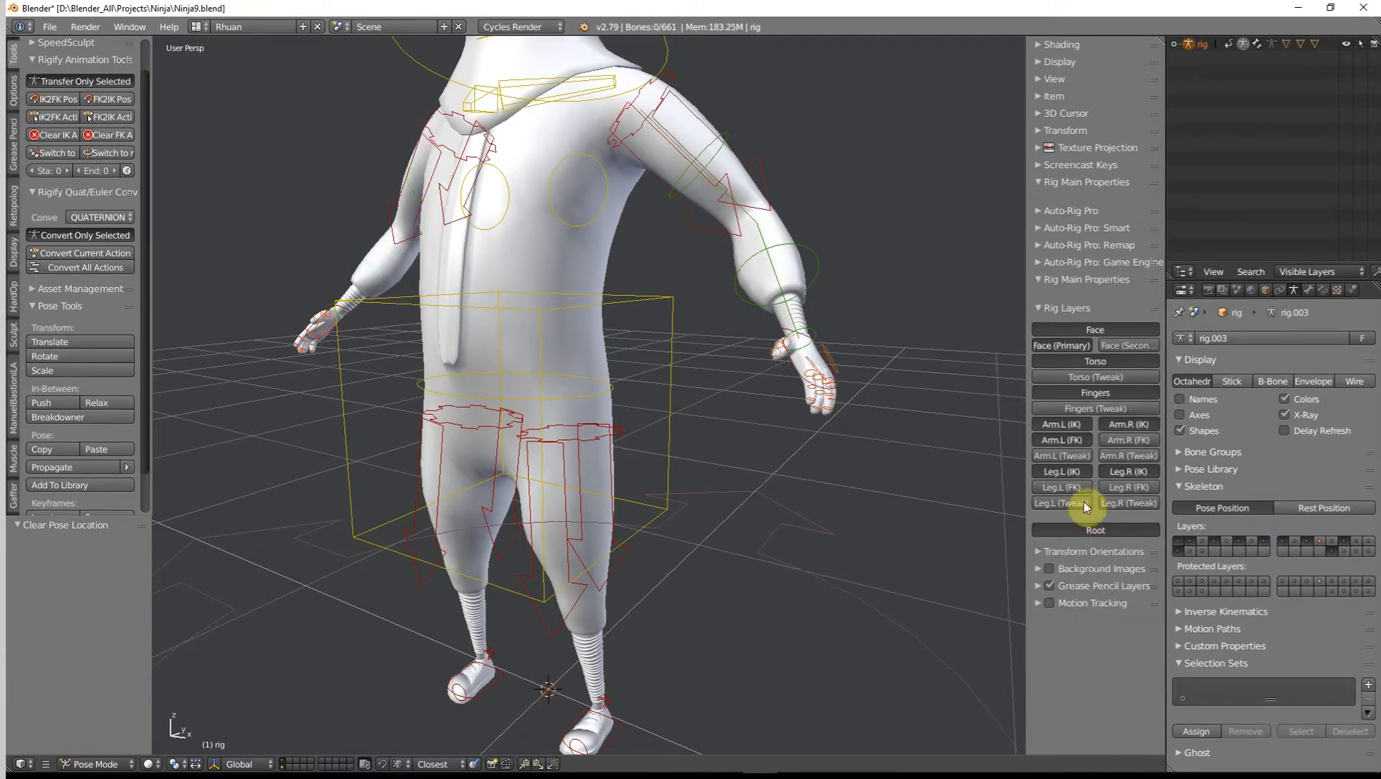
pyautogui.click(1081, 430)
pyautogui.click(1129, 424)
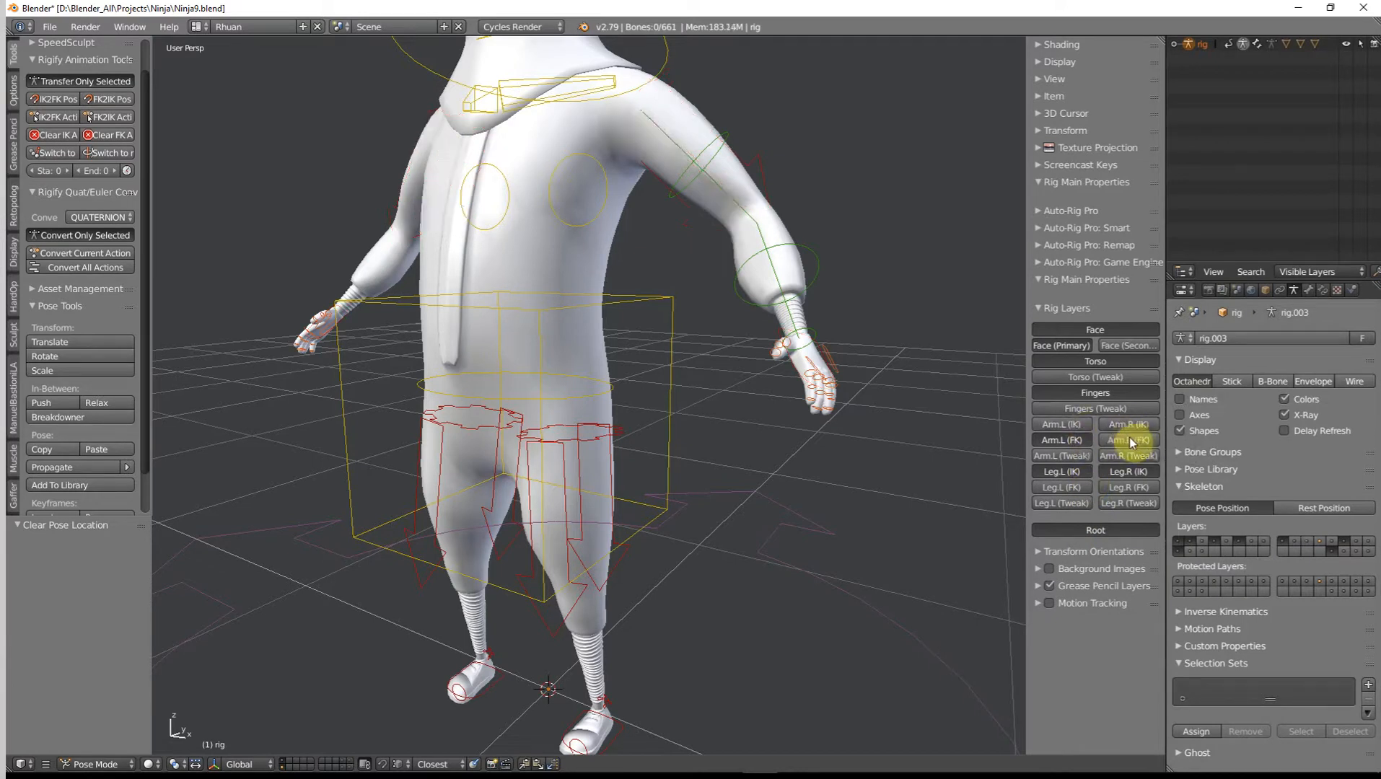
pyautogui.click(1075, 442)
# Toggle the leg FK layers on and off, and show the Arm.L (IK) and Arm.R (IK) layers.
pyautogui.moveTo(832, 364); pyautogui.dragTo(855, 427, button='middle')
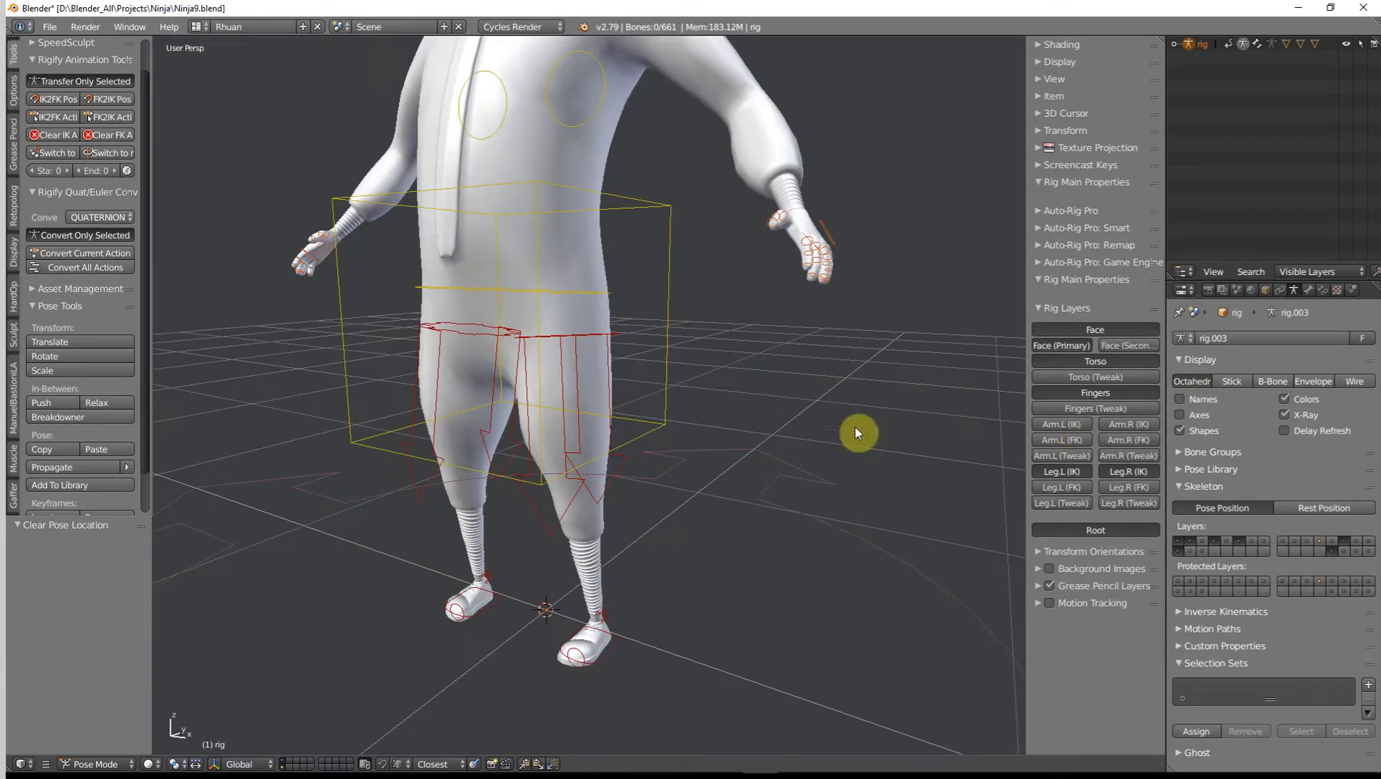
pyautogui.click(1127, 488)
pyautogui.click(1081, 494)
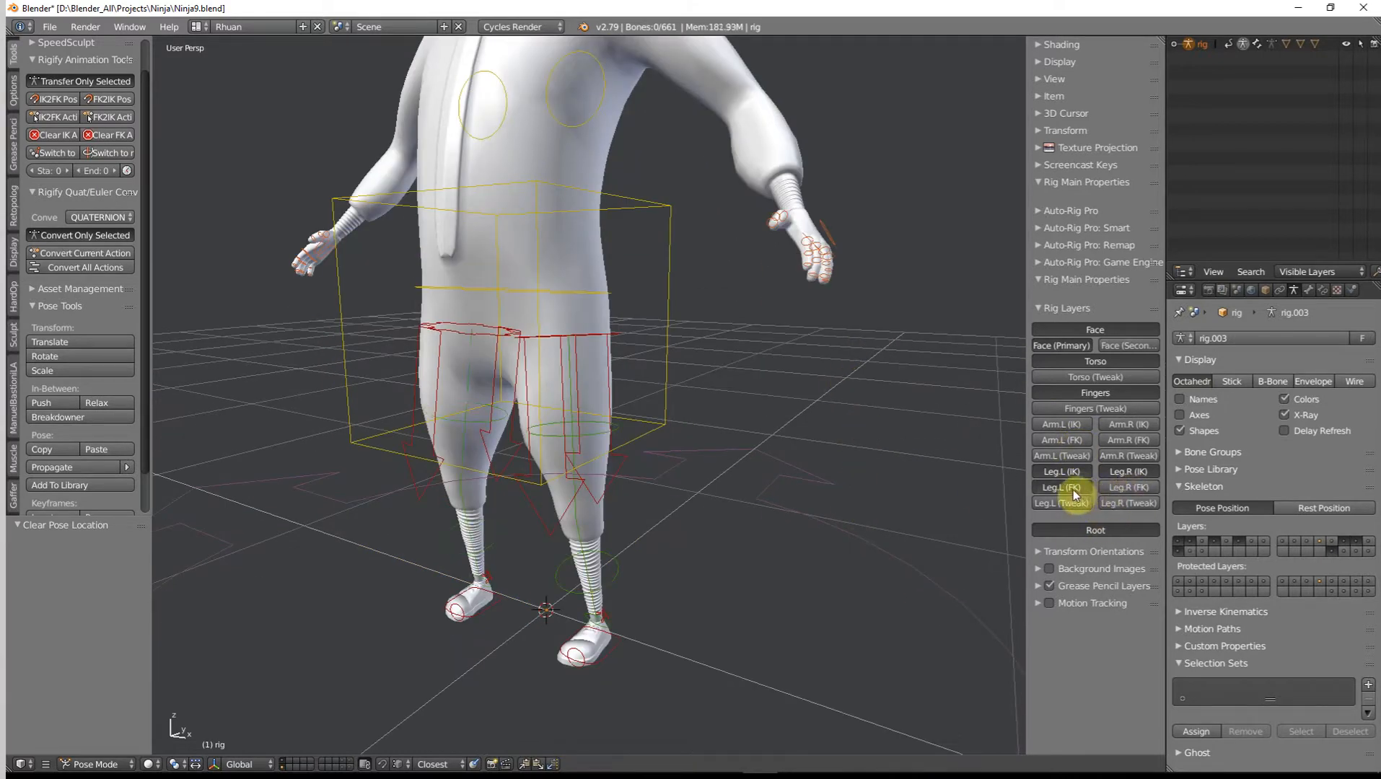
pyautogui.click(1128, 427)
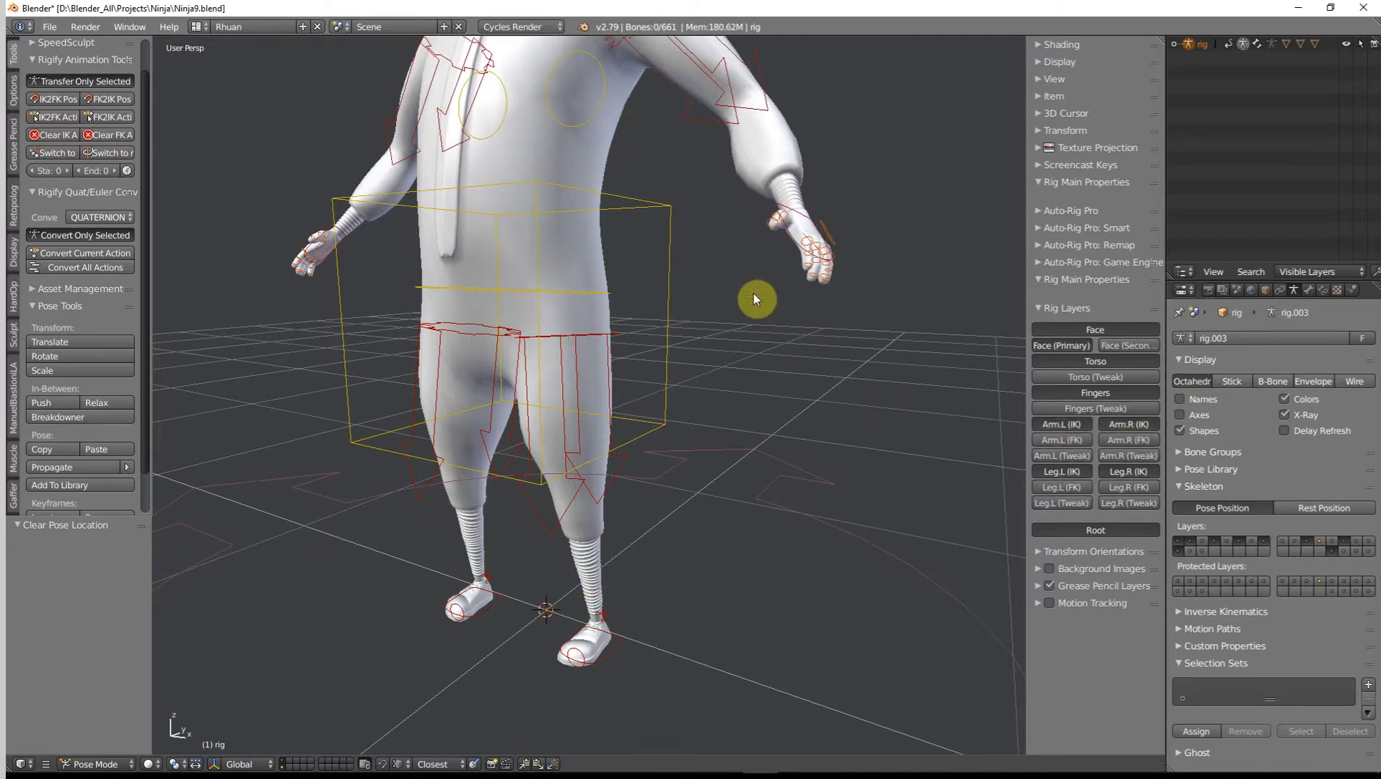
pyautogui.moveTo(753, 294); pyautogui.dragTo(738, 419, button='middle')
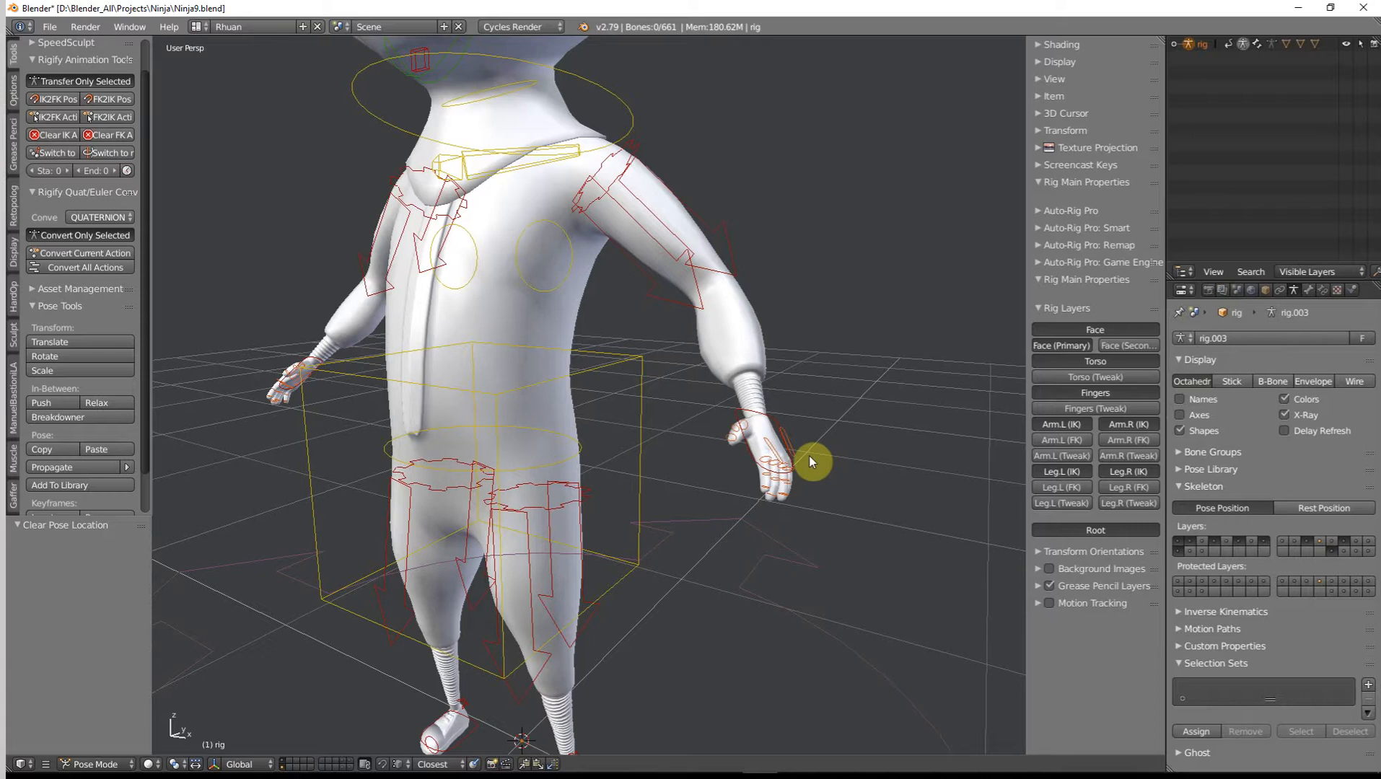
# Hide the IK layers of both arms and show the Arm.L (FK) and Arm.R (FK) layers.
pyautogui.click(1061, 425)
pyautogui.click(1121, 426)
pyautogui.click(1121, 440)
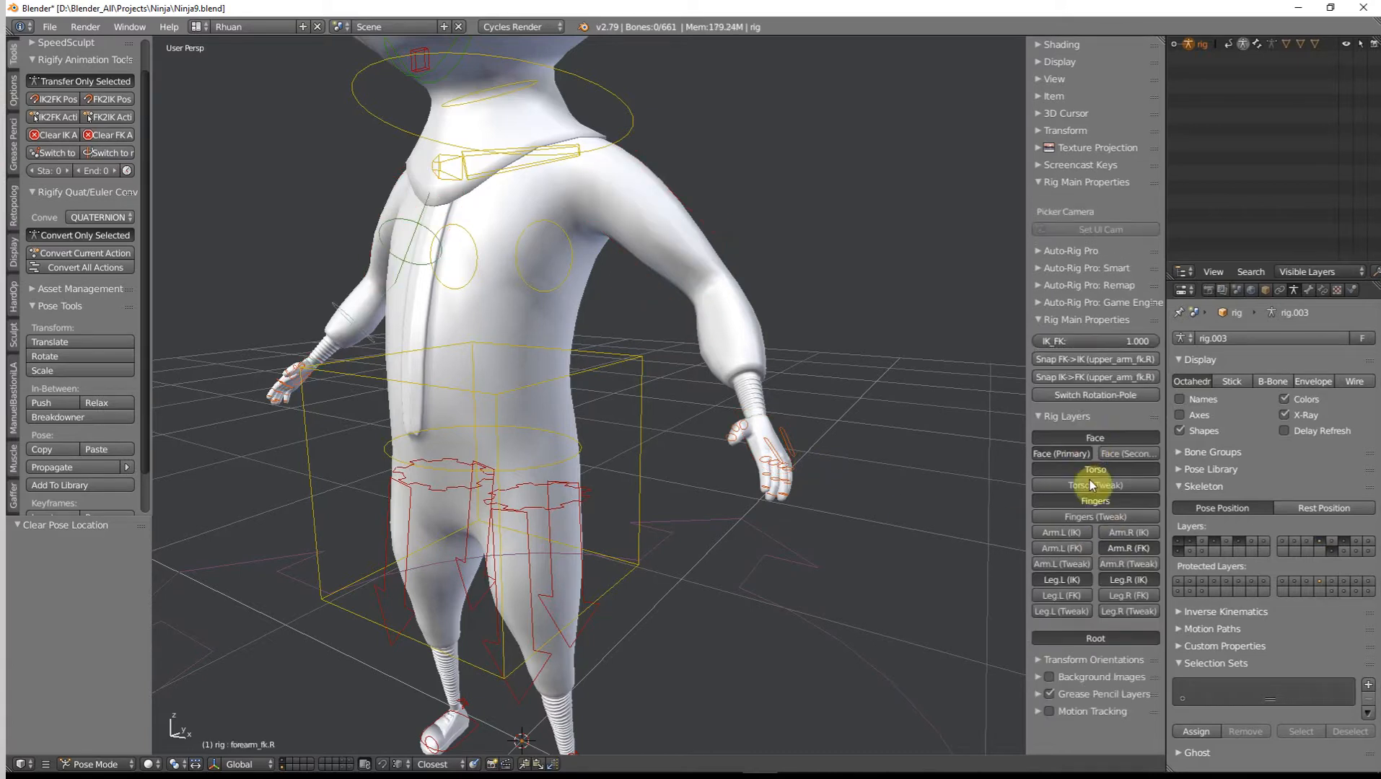
pyautogui.moveTo(962, 517); pyautogui.dragTo(710, 297, button='middle')
pyautogui.moveTo(724, 355); pyautogui.dragTo(711, 414, button='middle')
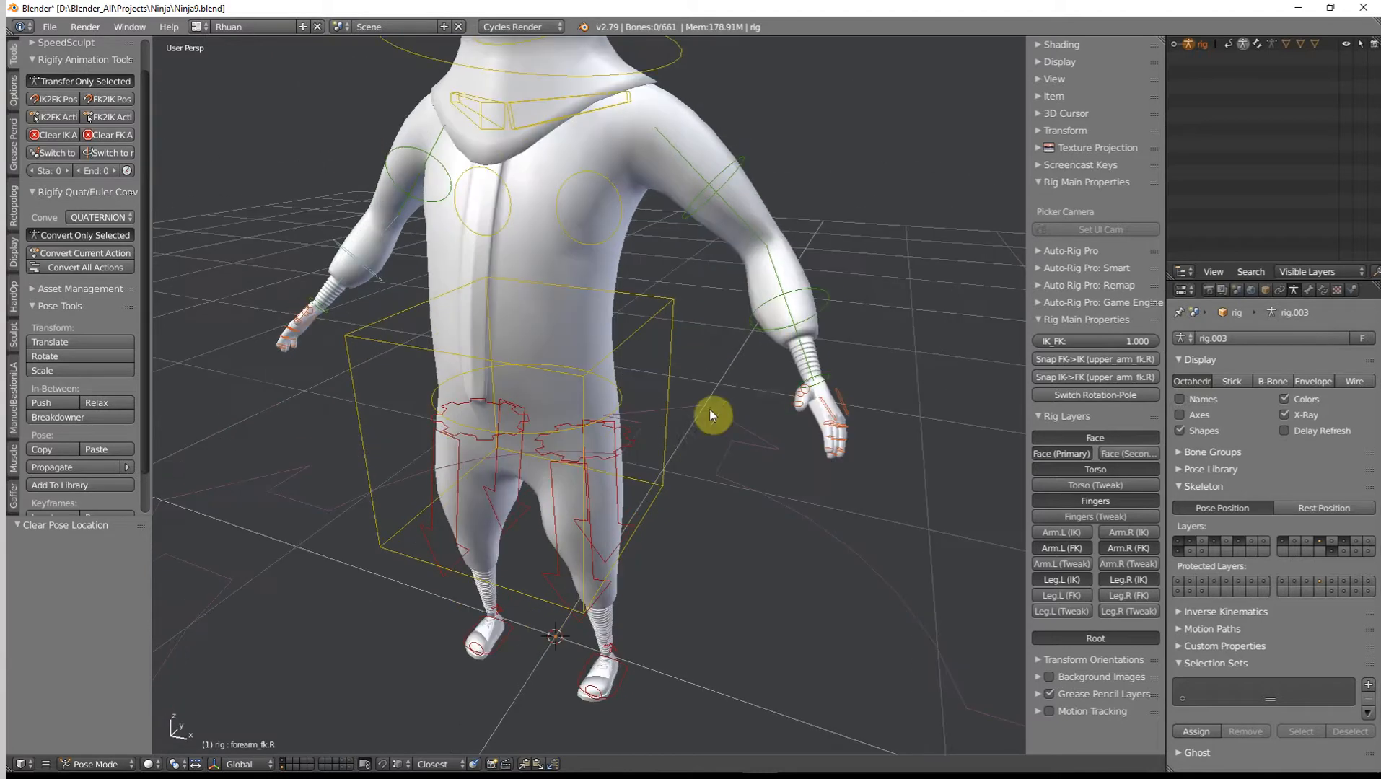
# Try lowering the torso control with the arm FK layers visible.
pyautogui.rightClick(665, 417)
pyautogui.scroll(-4, 690, 424)
pyautogui.press('g')
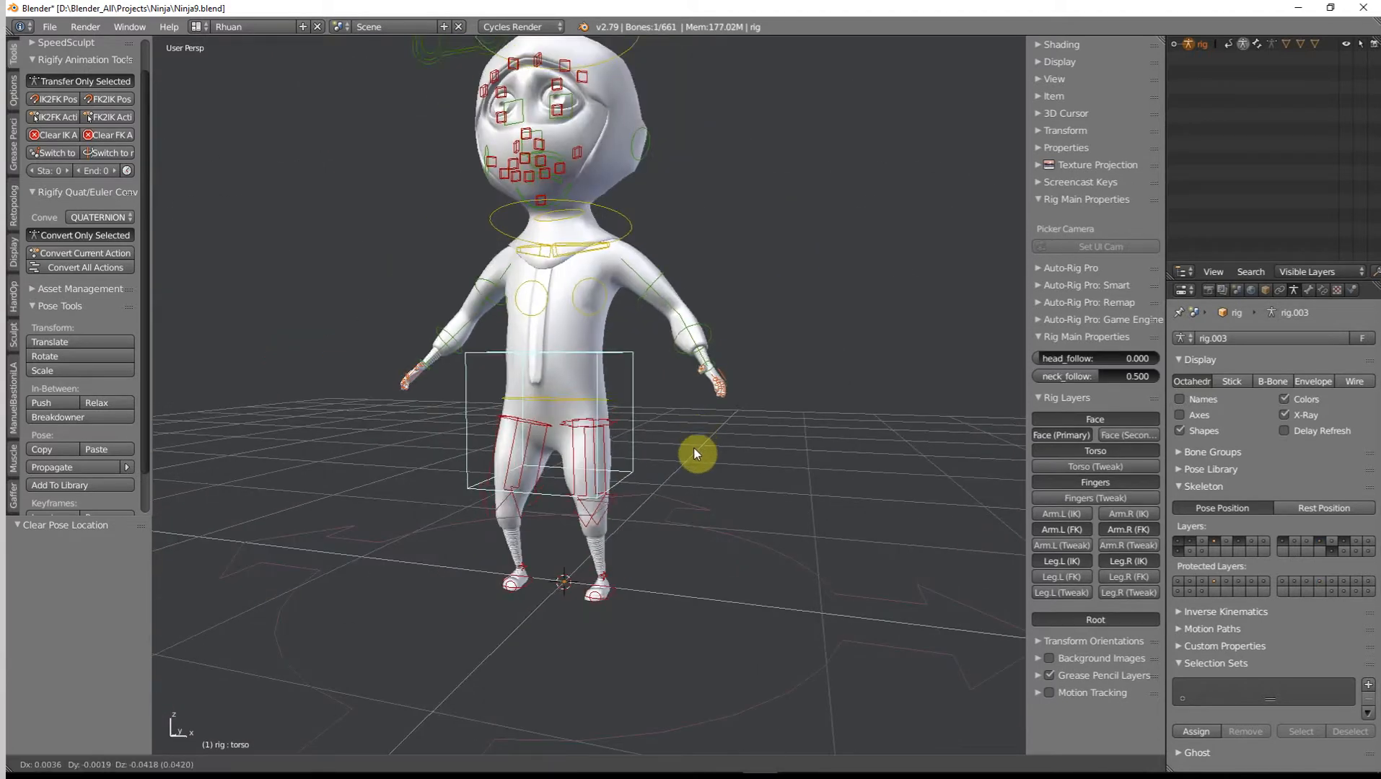
pyautogui.rightClick(688, 490)
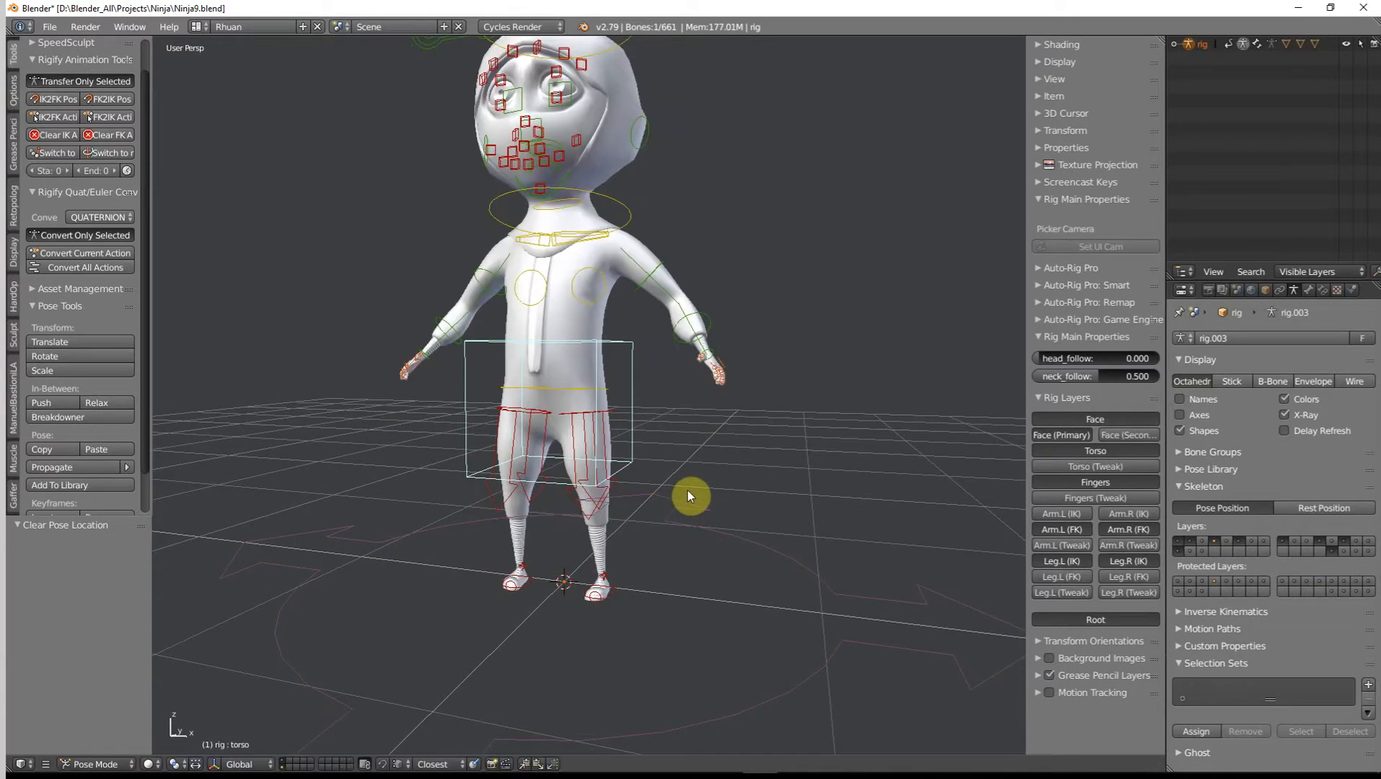
# Move the left foot IK control backward and up in the right view, about 0.52 in Y and 0.37 in Z.
pyautogui.press('KP_3')
pyautogui.keyDown('shift'); pyautogui.moveTo(690, 491); pyautogui.dragTo(741, 305, button='middle'); pyautogui.keyUp('shift')
pyautogui.scroll(1, 741, 305)
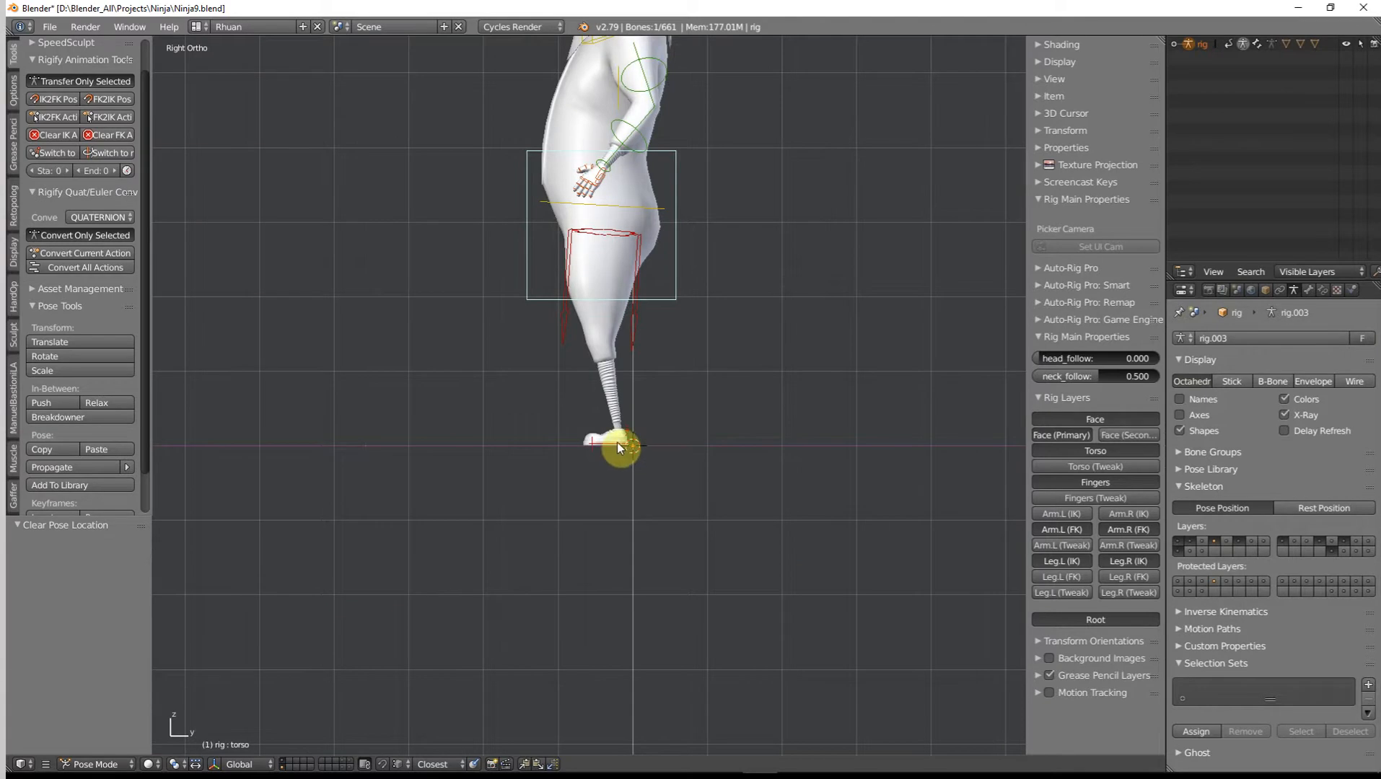
pyautogui.rightClick(618, 446)
pyautogui.keyDown('shift'); pyautogui.moveTo(643, 476); pyautogui.dragTo(653, 554, button='middle'); pyautogui.keyUp('shift')
pyautogui.rightClick(616, 517)
pyautogui.keyDown('shift'); pyautogui.moveTo(701, 496); pyautogui.dragTo(706, 527, button='middle'); pyautogui.keyUp('shift')
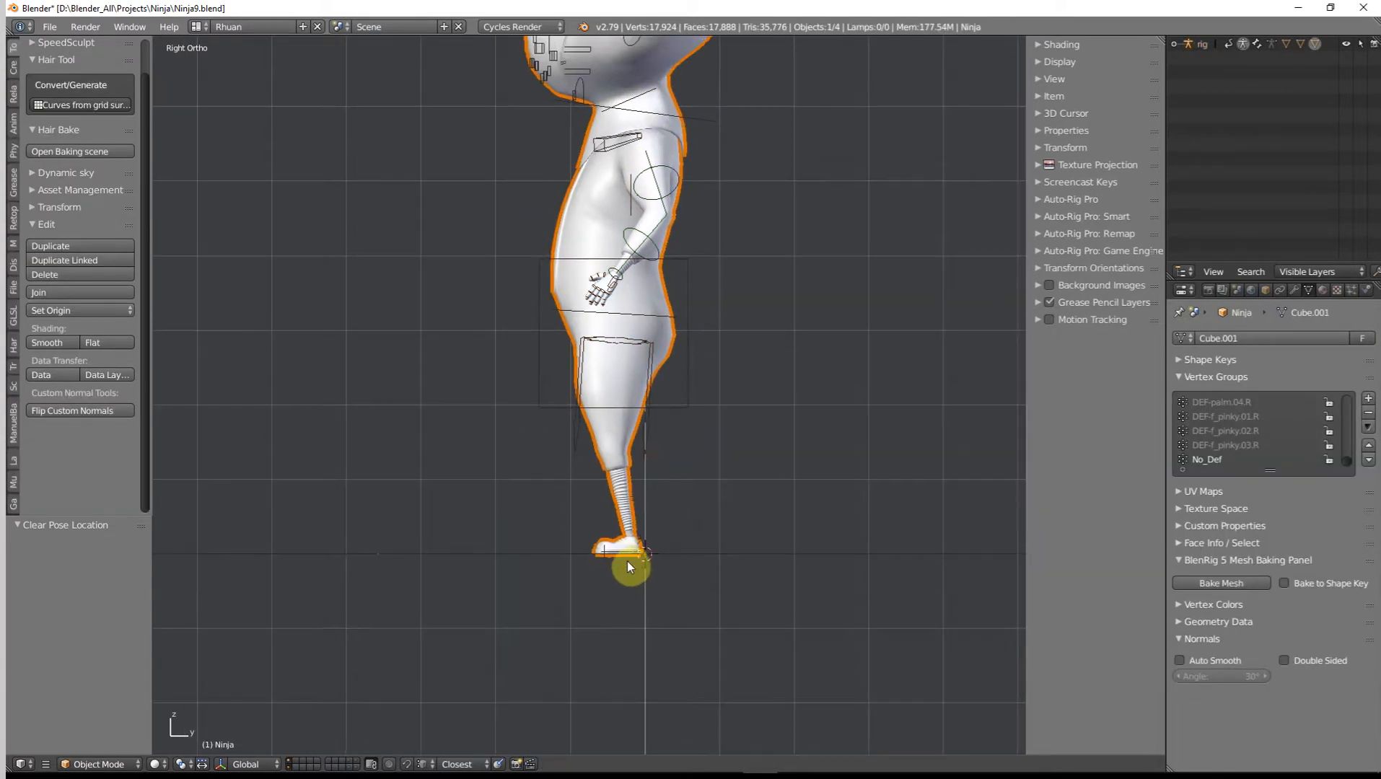
pyautogui.rightClick(625, 554)
pyautogui.press('g')
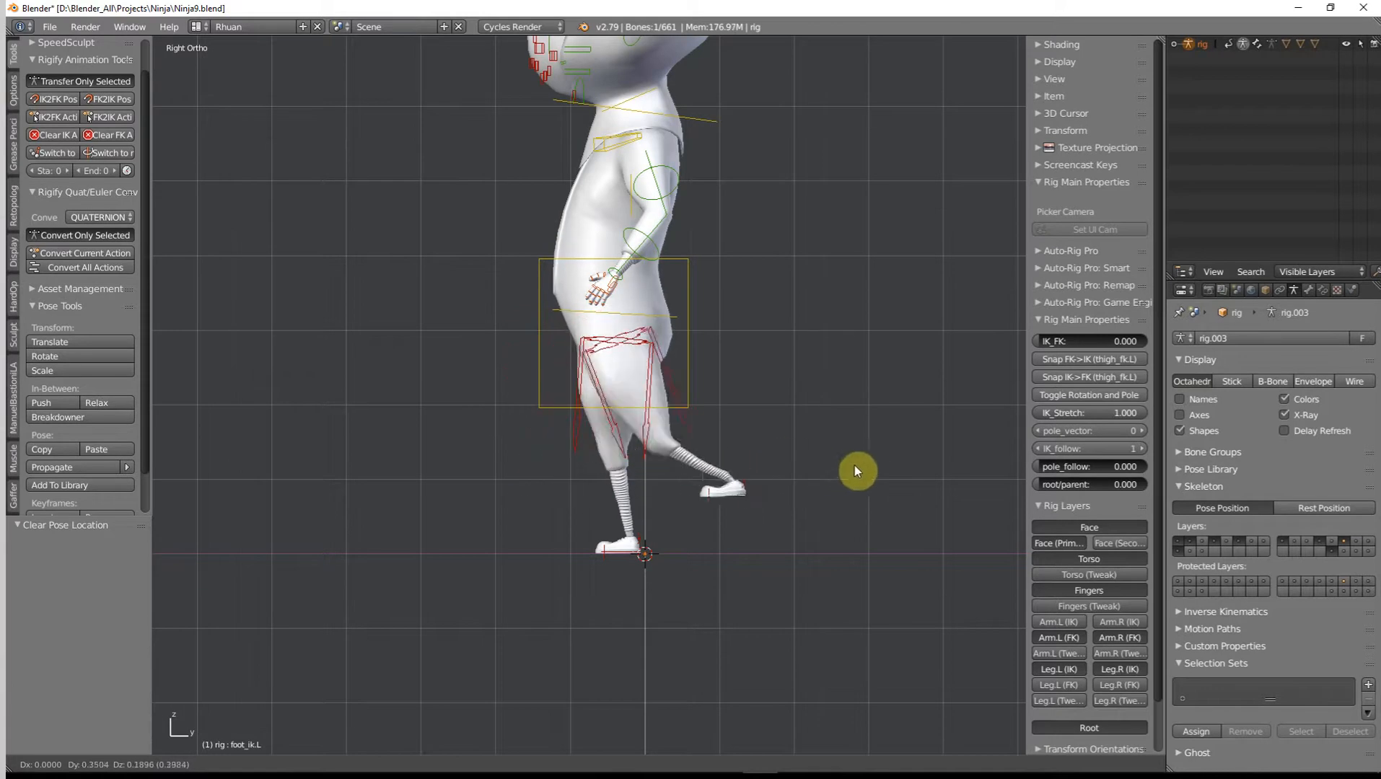
pyautogui.rightClick(883, 456)
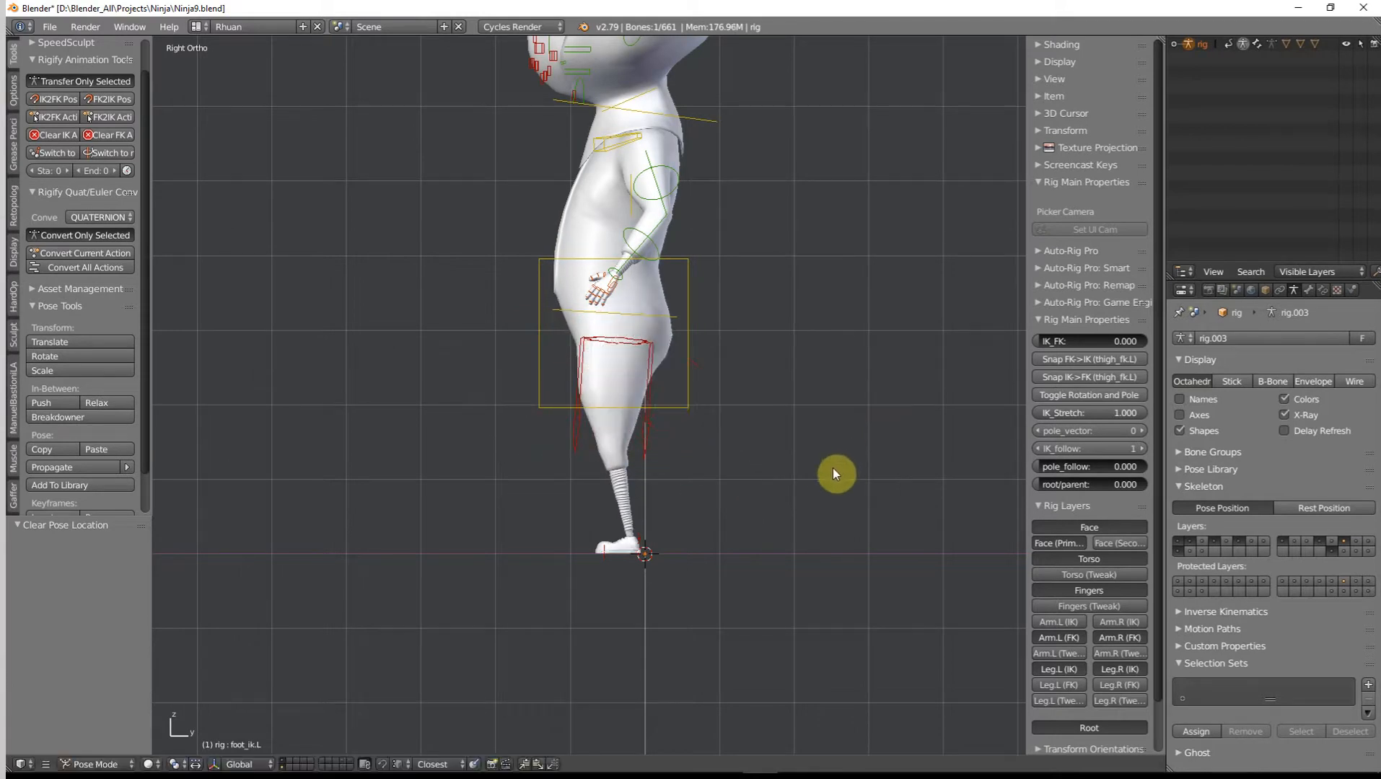
pyautogui.press('g')
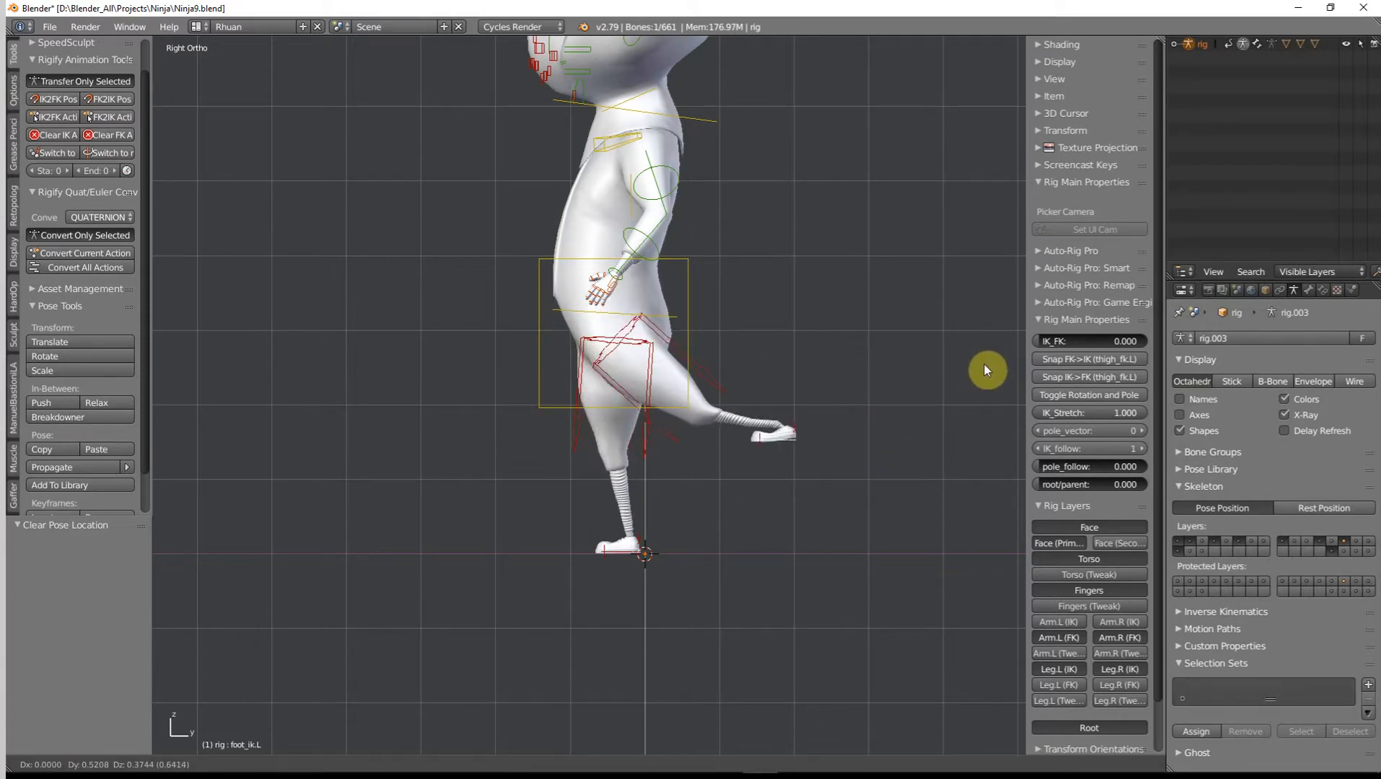
pyautogui.click(984, 365)
# Rotate the left foot IK control by about -76.7° and shift it by about -0.062 in Y and -0.091 in Z.
pyautogui.press('r')
pyautogui.click(886, 314)
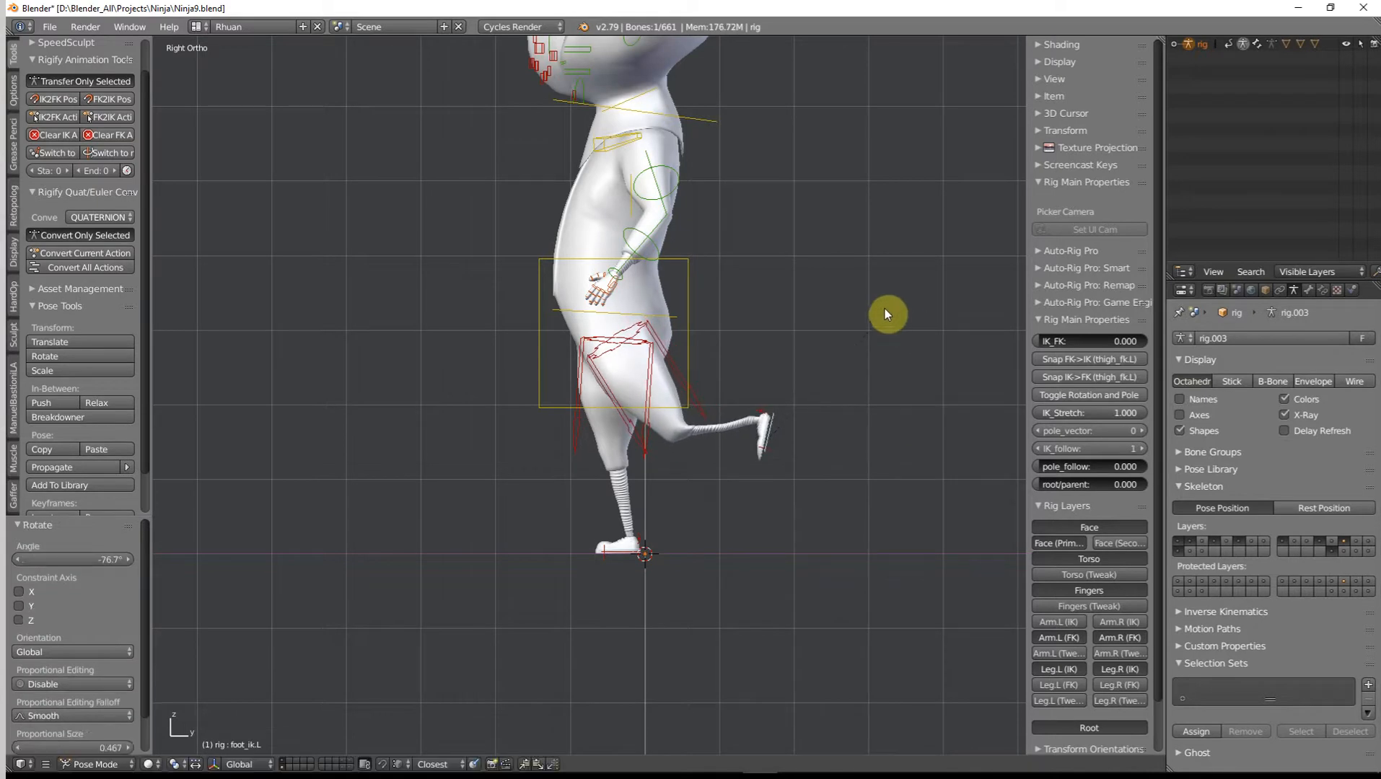
pyautogui.press('g')
pyautogui.click(867, 335)
pyautogui.moveTo(866, 335); pyautogui.dragTo(743, 423, button='middle')
pyautogui.press('KP_1')
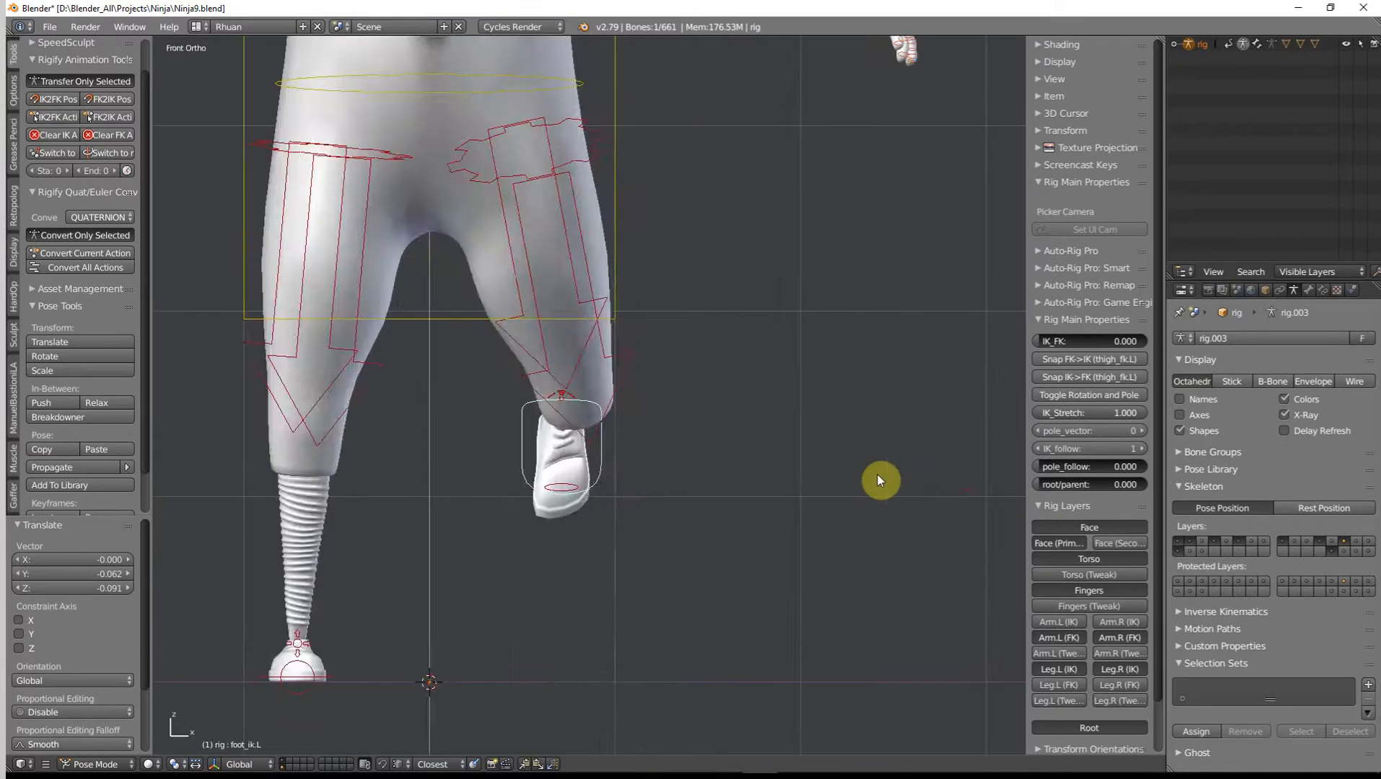
pyautogui.press('KP_3')
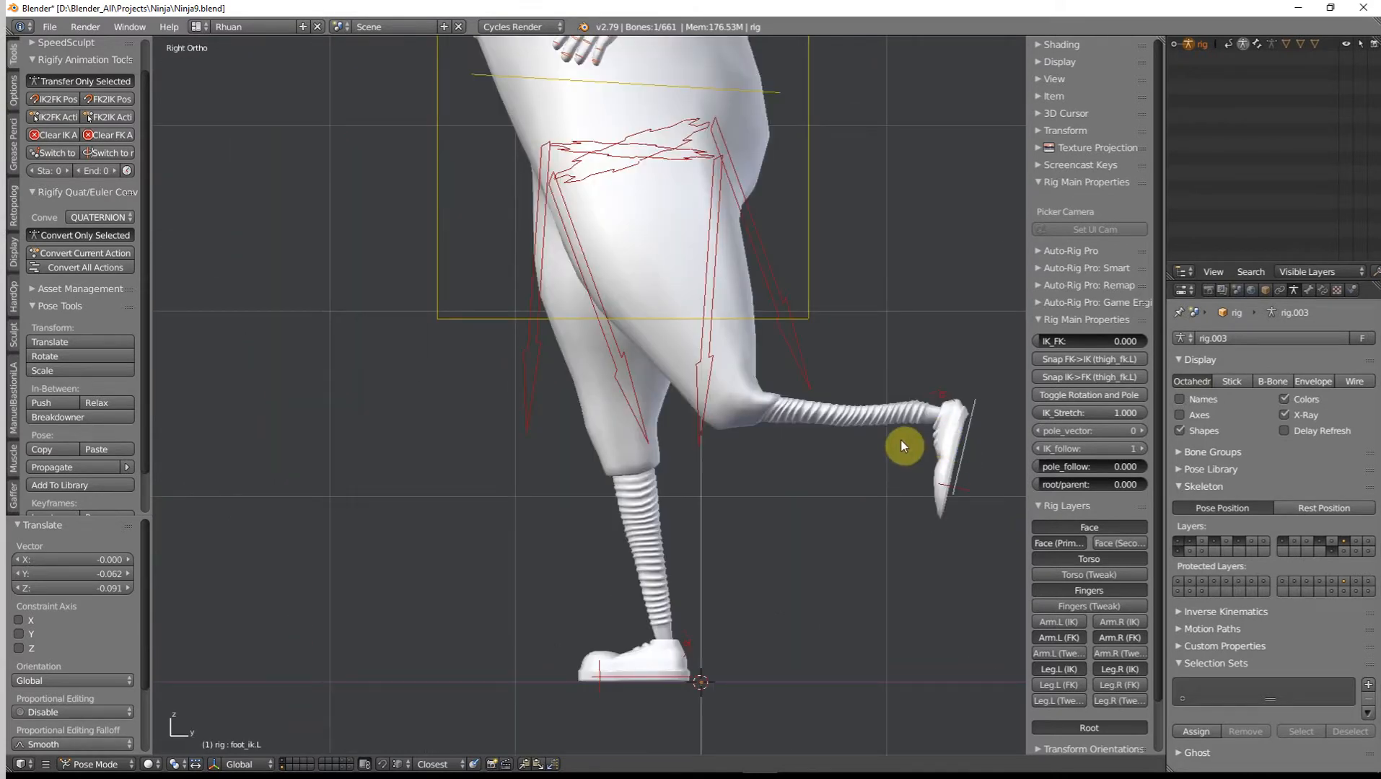
# Clear the location and rotation of the left foot IK control.
pyautogui.hotkey('alt', 'g')
pyautogui.hotkey('alt', 'r')
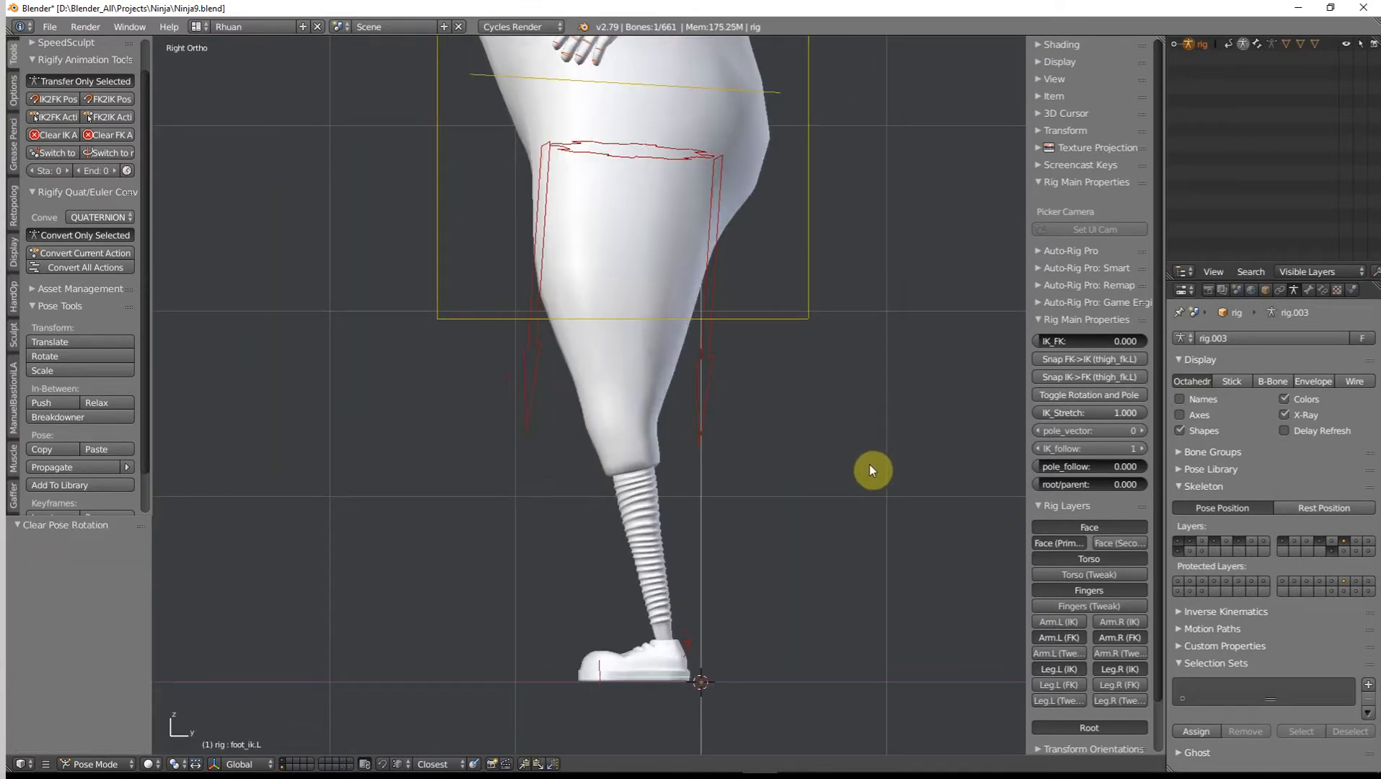
pyautogui.scroll(-2, 867, 469)
pyautogui.keyDown('shift'); pyautogui.moveTo(761, 229); pyautogui.dragTo(743, 330, button='middle'); pyautogui.keyUp('shift')
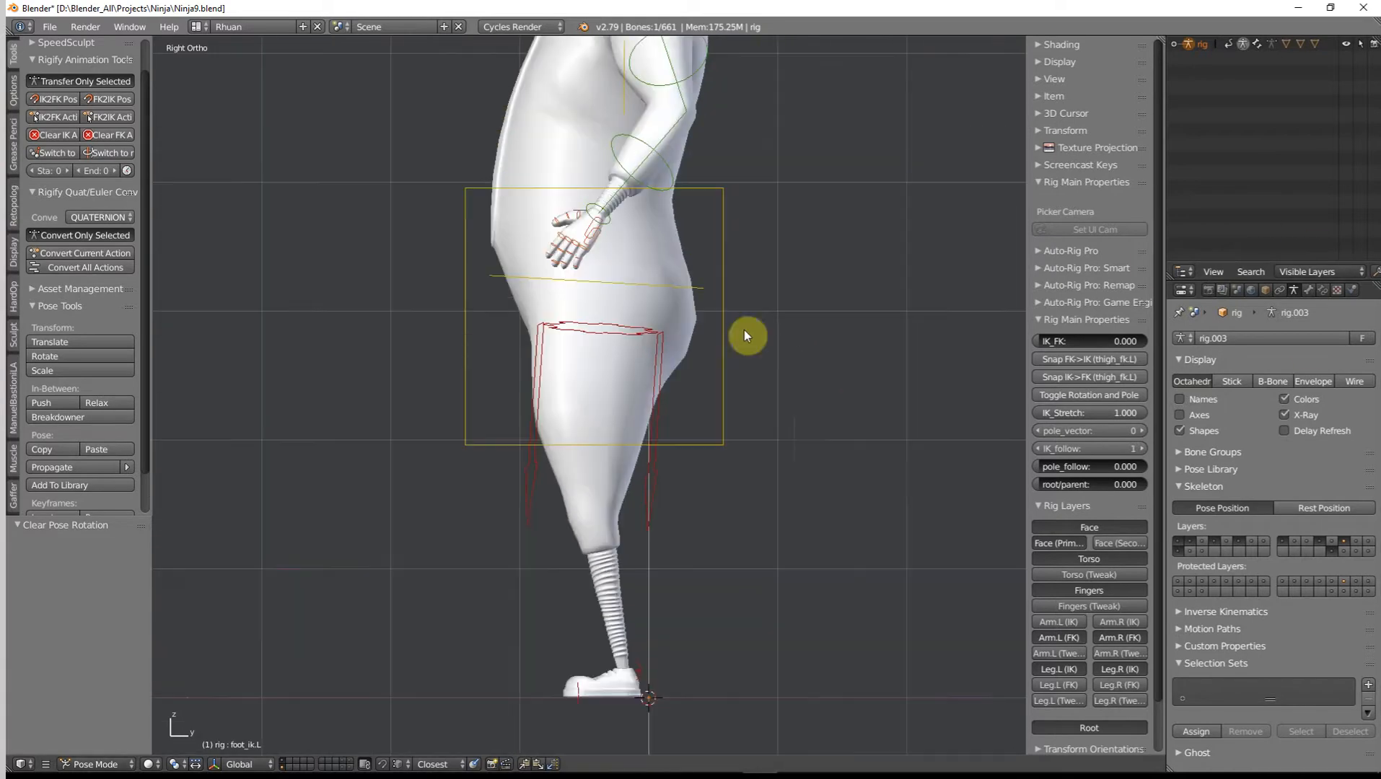
# Select the Ninja mesh and review its modifier stack and the character's overall shape.
pyautogui.rightClick(678, 242)
pyautogui.click(1293, 289)
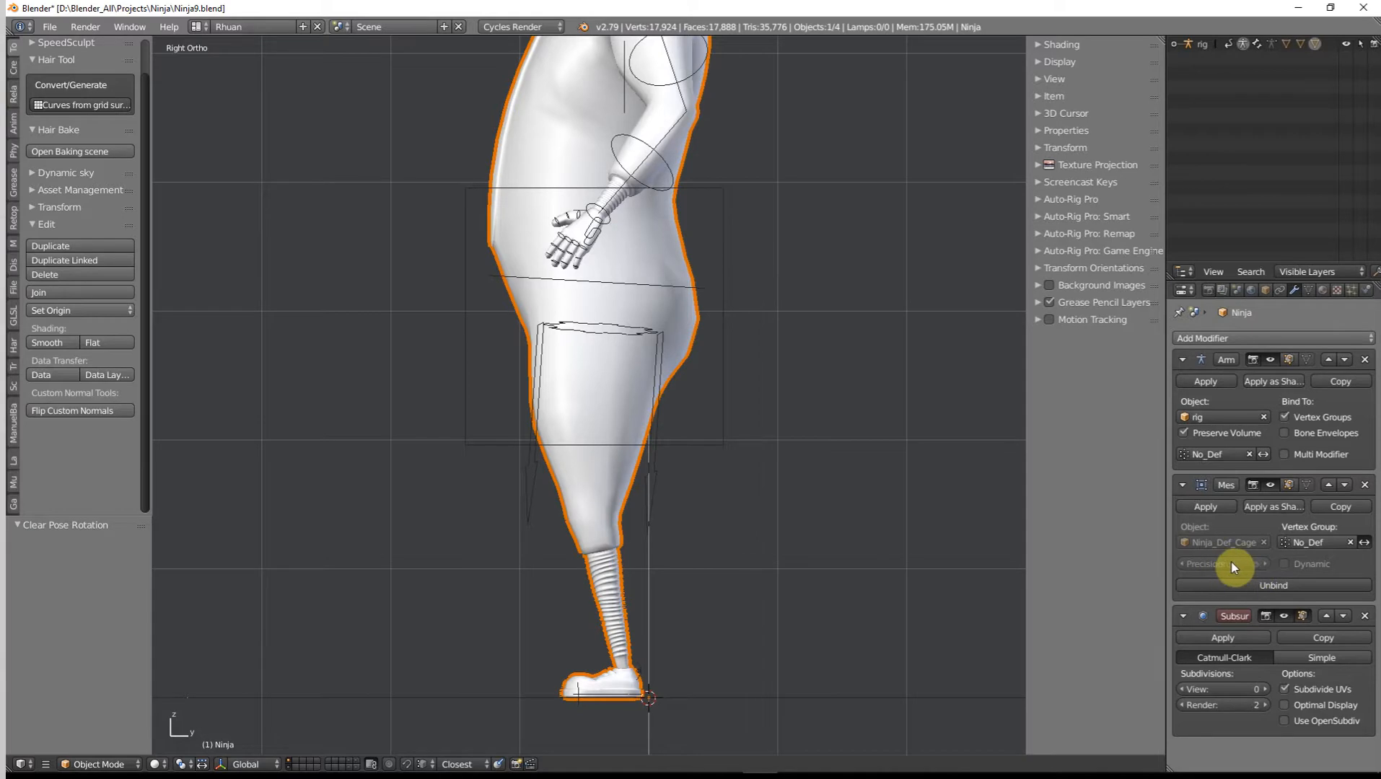
pyautogui.scroll(-3, 728, 357)
pyautogui.moveTo(727, 357); pyautogui.dragTo(777, 548, button='middle')
pyautogui.scroll(3, 779, 544)
pyautogui.keyDown('shift'); pyautogui.moveTo(791, 481); pyautogui.dragTo(841, 339, button='middle'); pyautogui.keyUp('shift')
pyautogui.scroll(-2, 835, 354)
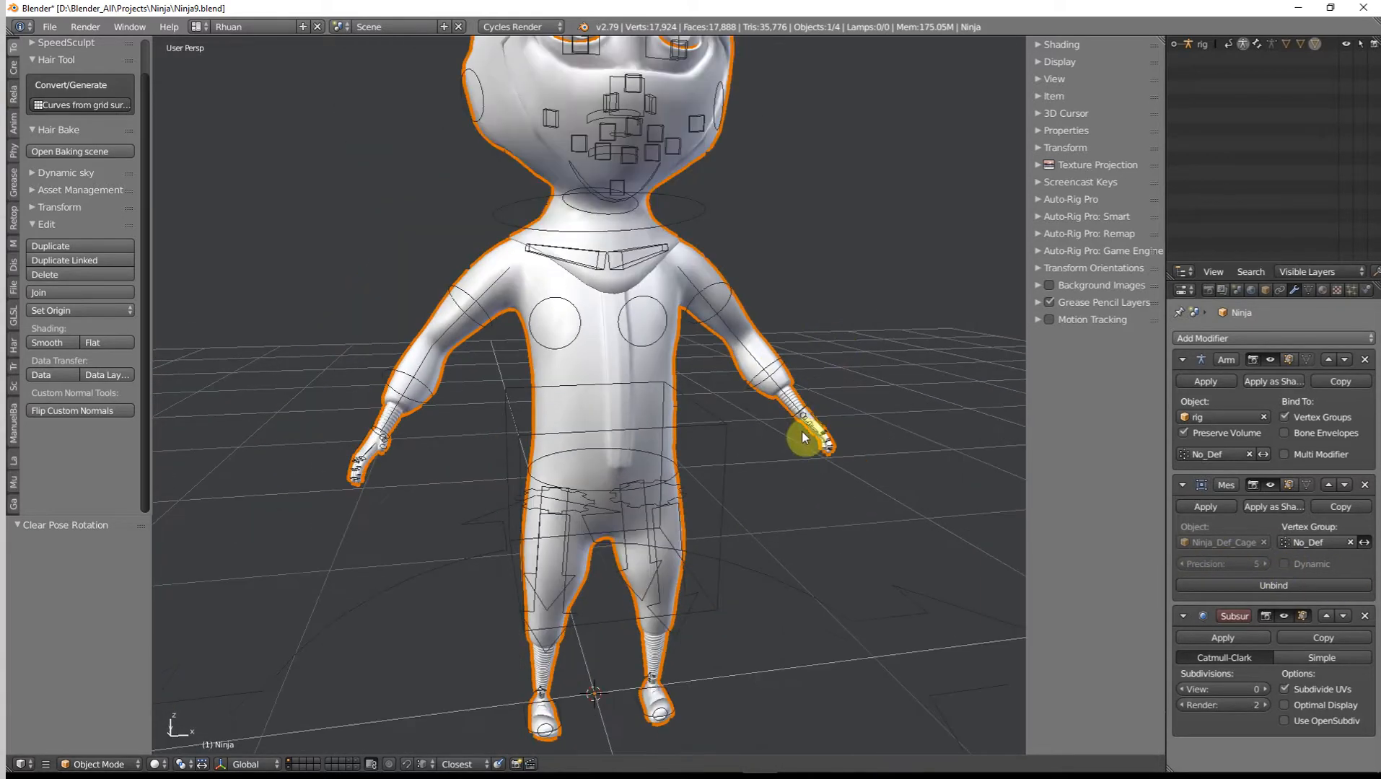
# Lower the torso control about 0.114 in Z in the front view.
pyautogui.press('KP_1')
pyautogui.scroll(1, 694, 470)
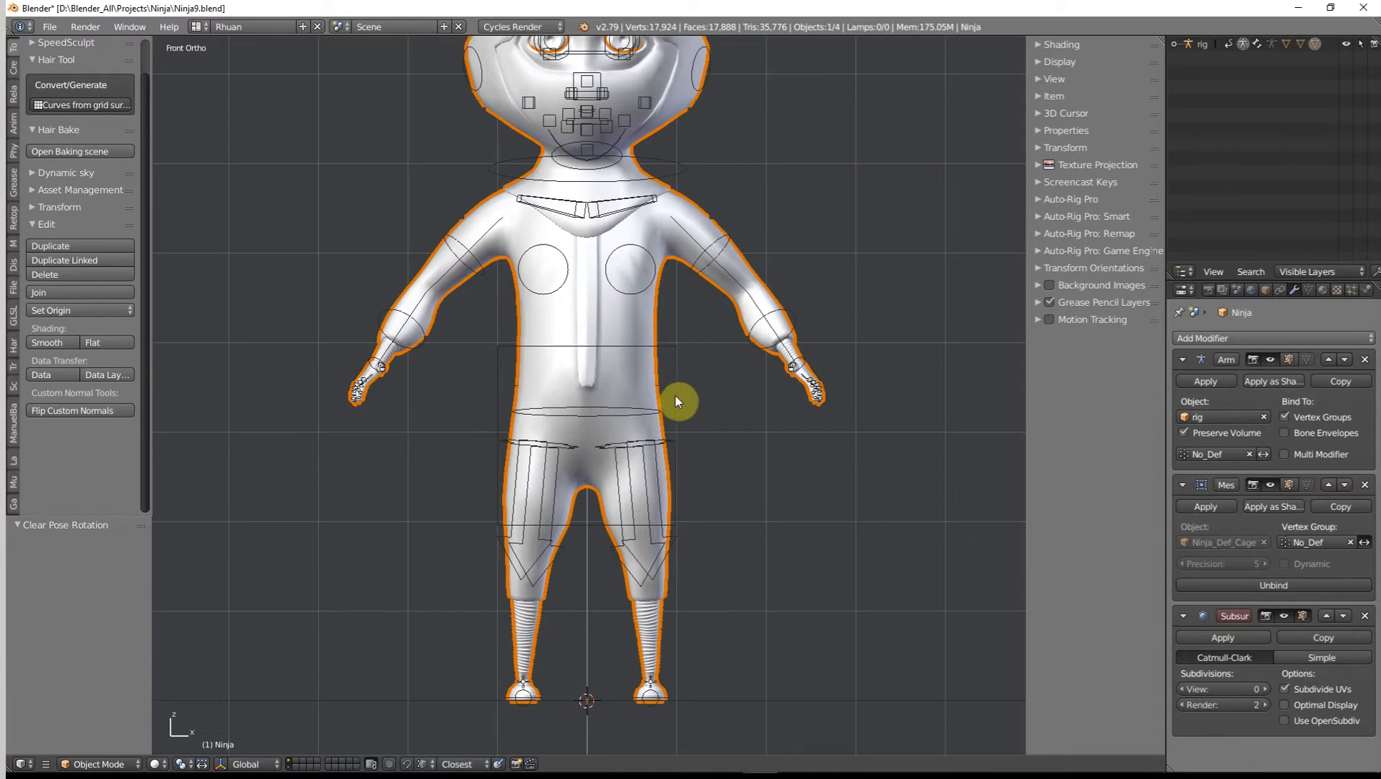
pyautogui.rightClick(675, 396)
pyautogui.press('g')
pyautogui.click(700, 454)
# Try rotating and moving the hips control, clear its rotation, and reset the torso control's location.
pyautogui.rightClick(654, 458)
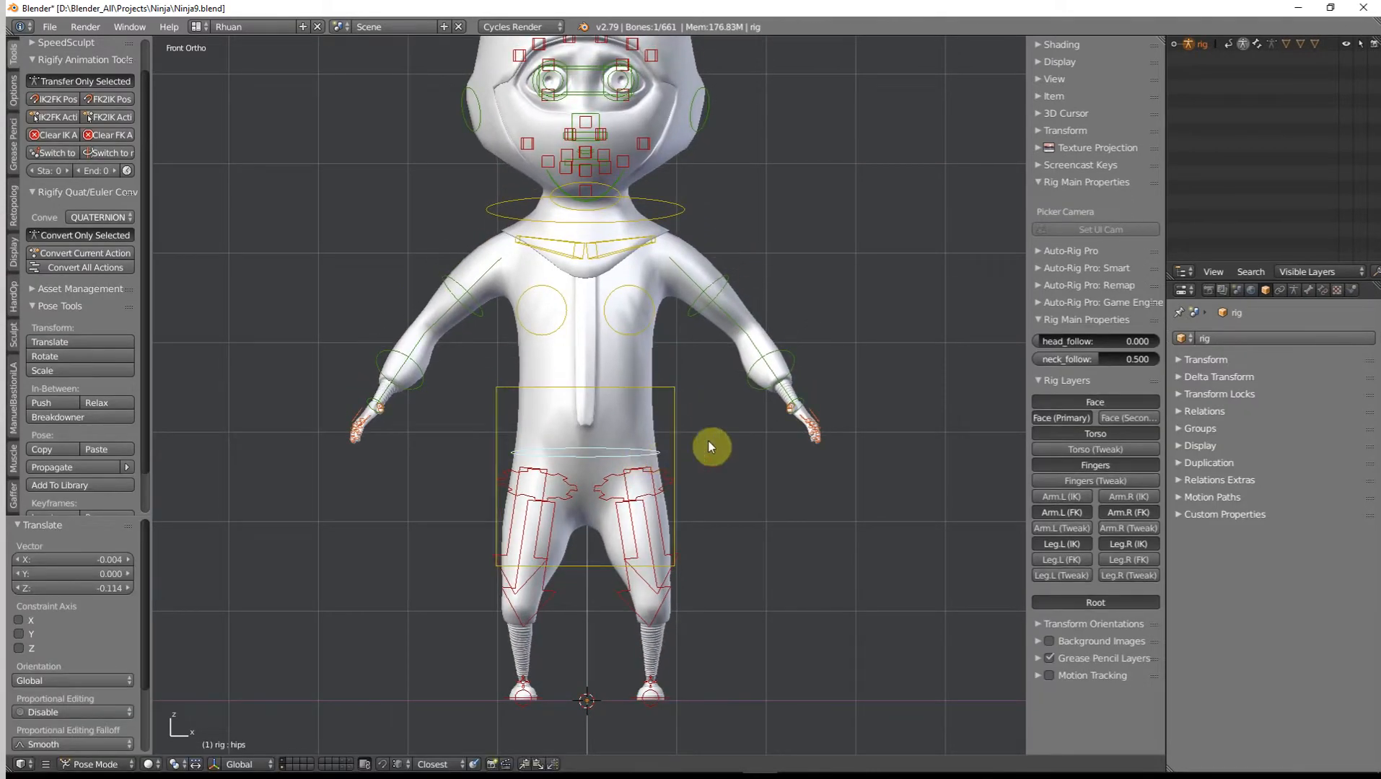
pyautogui.press('r')
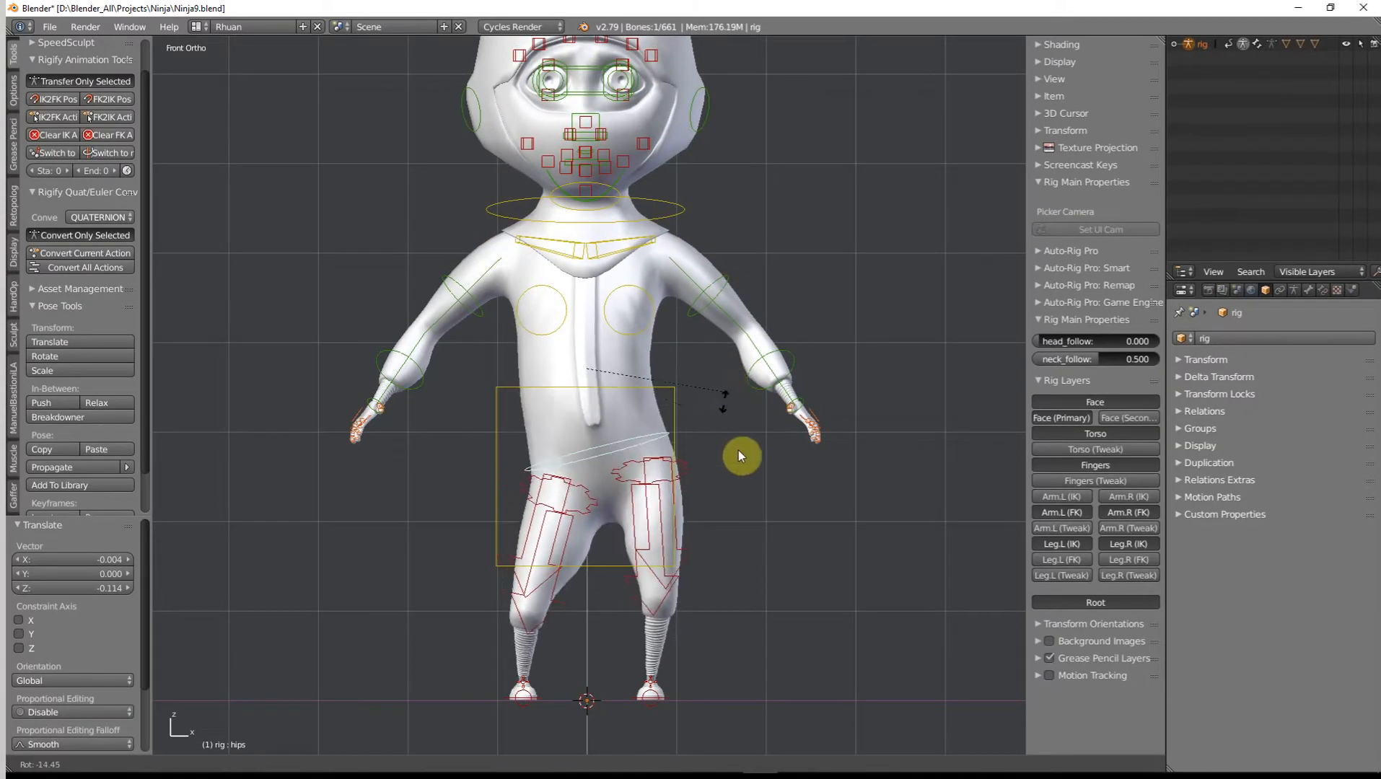
pyautogui.press('g')
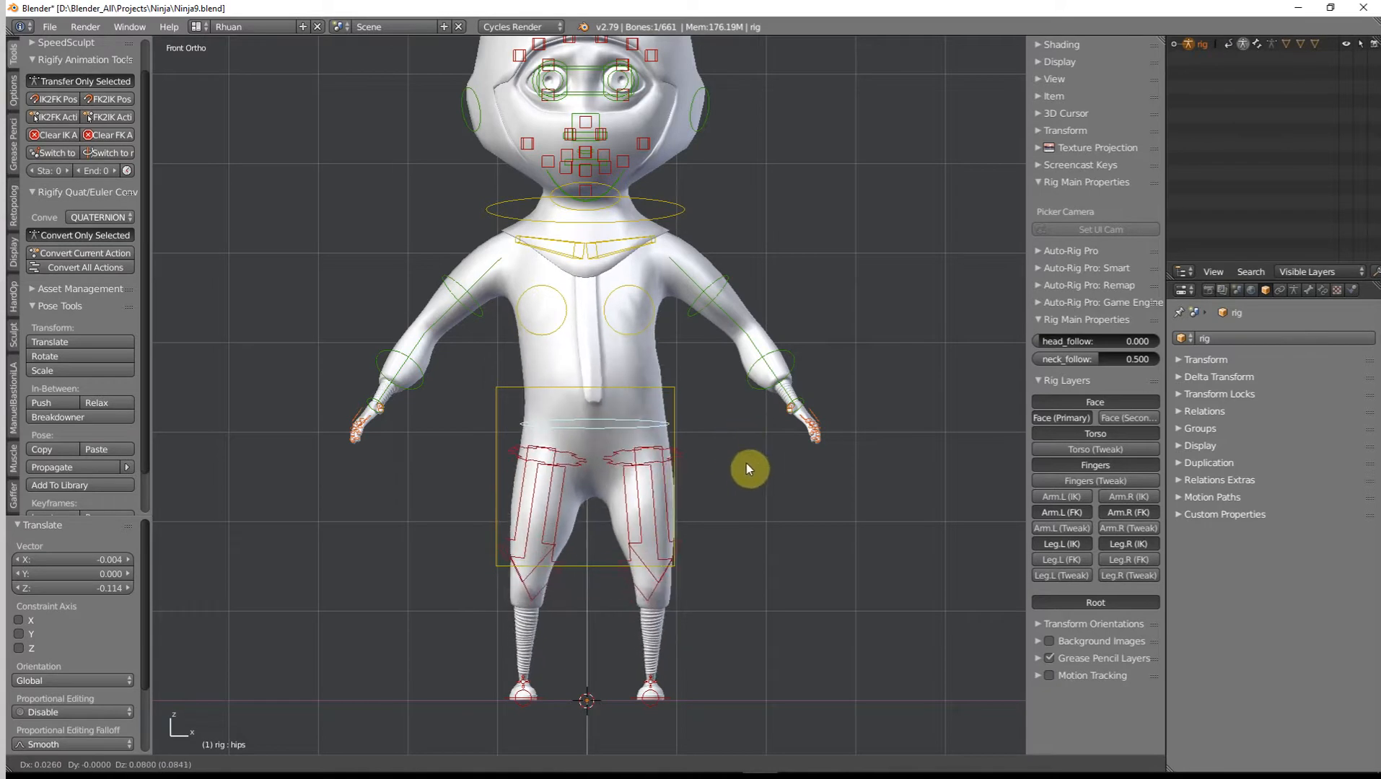
pyautogui.rightClick(737, 425)
pyautogui.hotkey('alt', 'r')
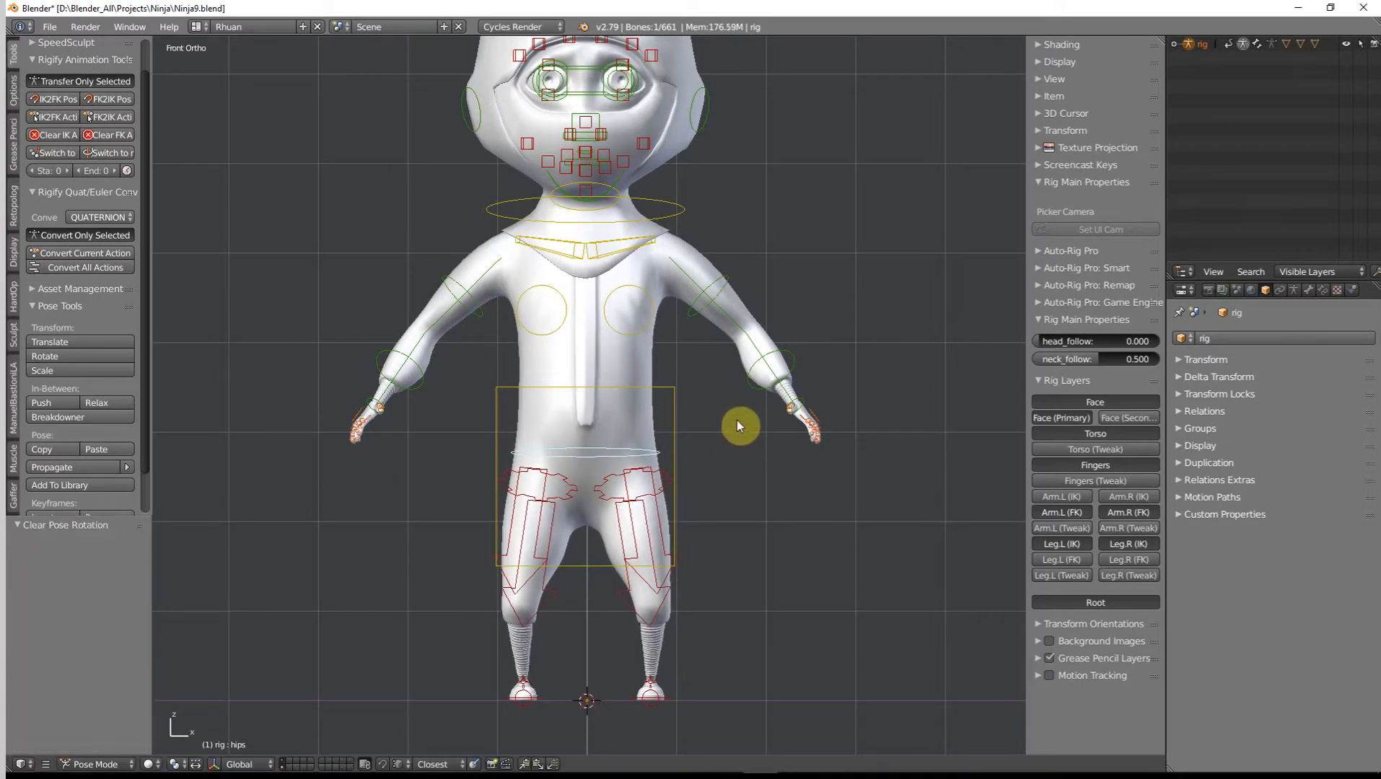
pyautogui.rightClick(694, 439)
pyautogui.hotkey('alt', 'g')
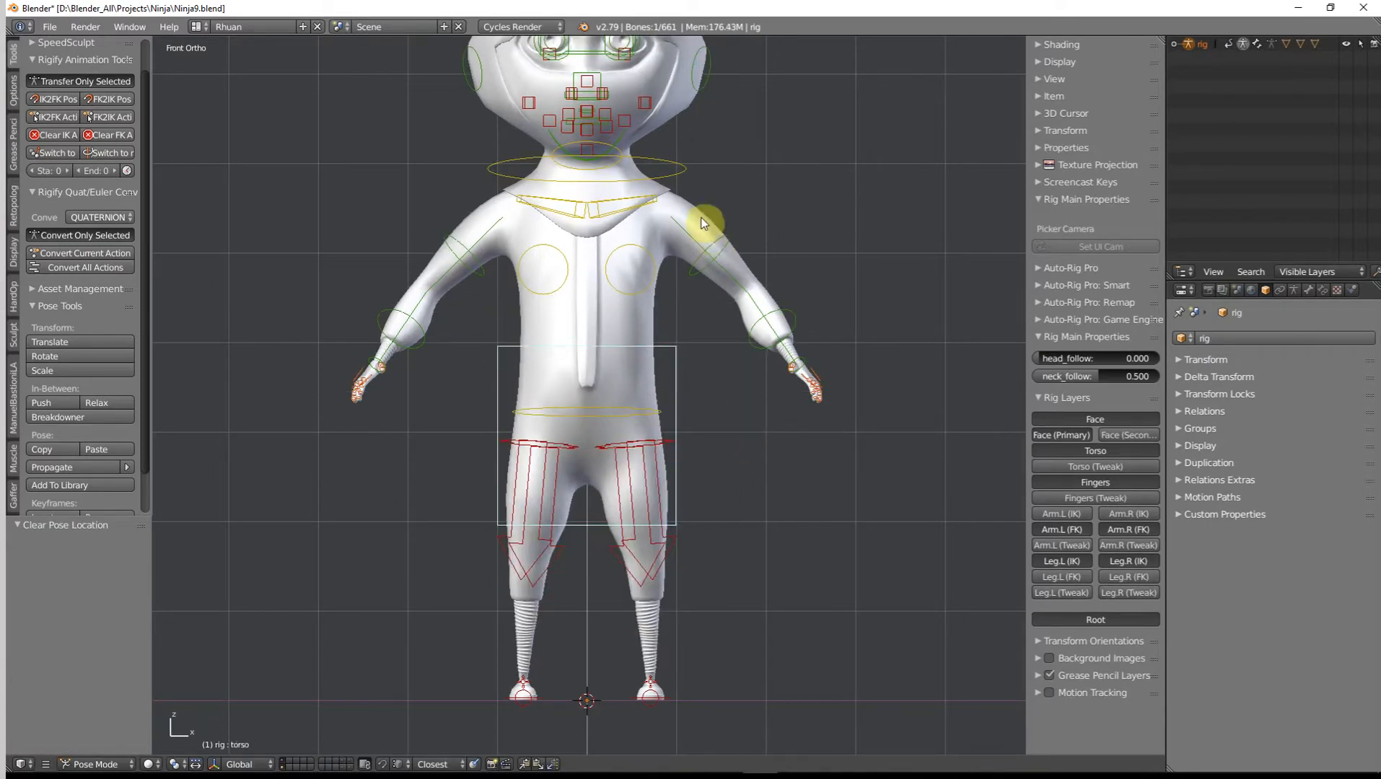
# Rotate the left upper arm FK control about 38.1° in the front view, and swing it forward in the right view.
pyautogui.rightClick(718, 250)
pyautogui.press('r')
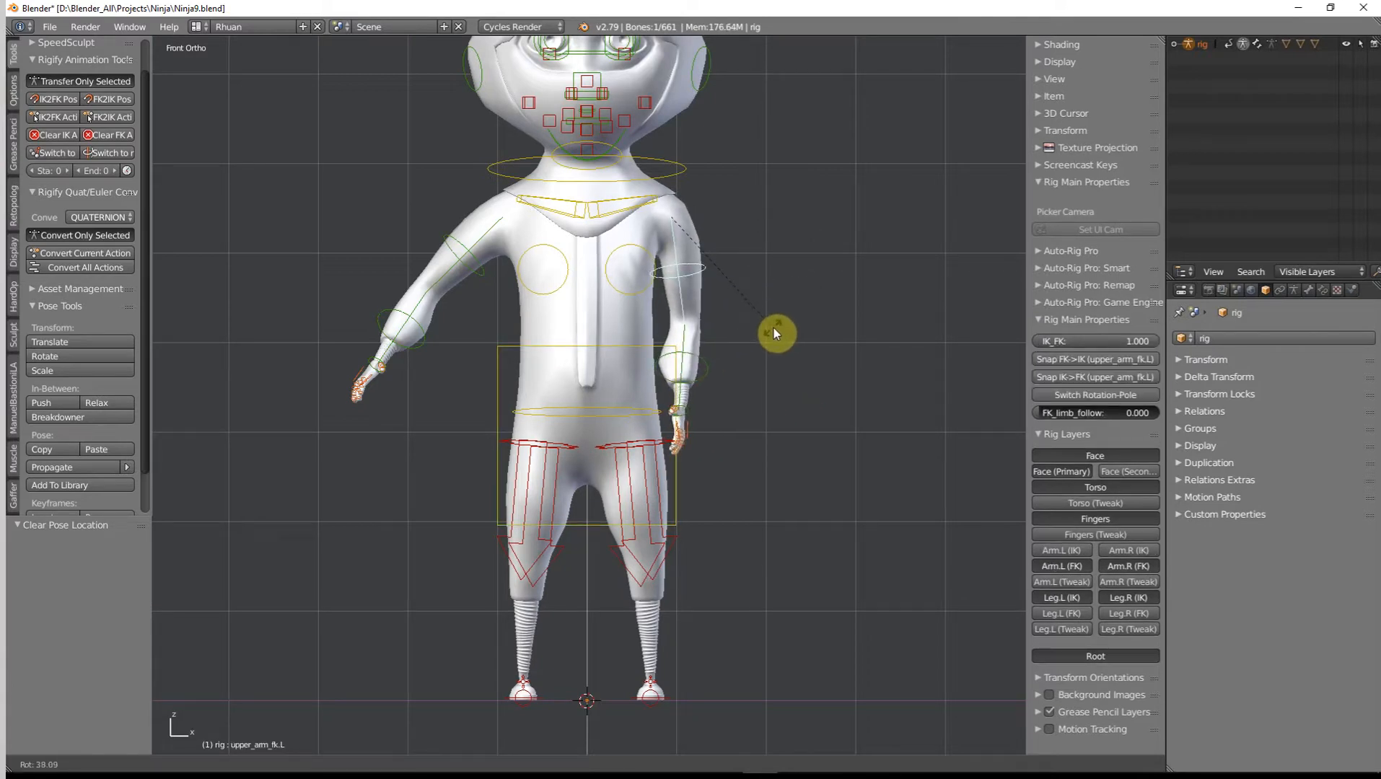
pyautogui.click(773, 328)
pyautogui.moveTo(774, 328); pyautogui.dragTo(585, 338, button='middle')
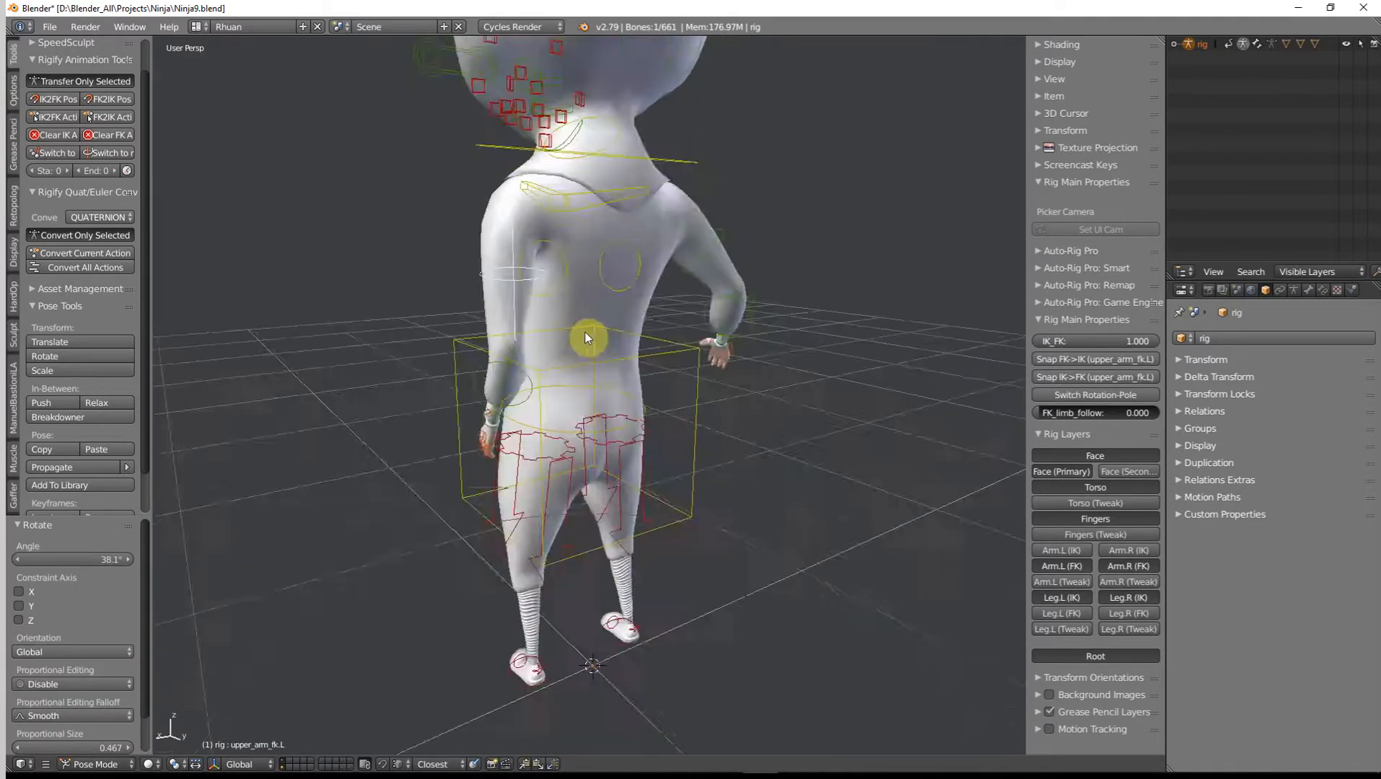
pyautogui.press('KP_3')
pyautogui.press('r')
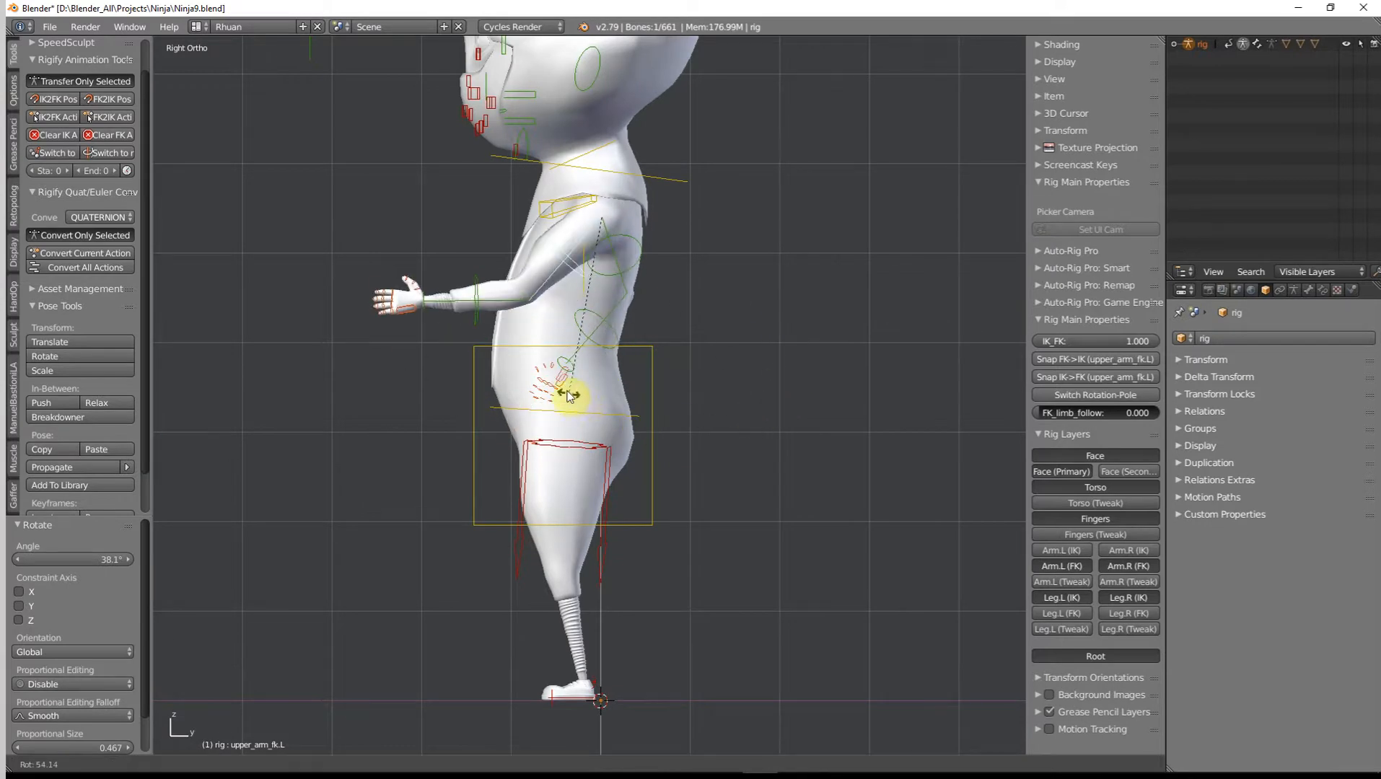
pyautogui.click(570, 391)
# Clear the rotation of the left upper arm FK control.
pyautogui.moveTo(569, 391); pyautogui.dragTo(839, 310, button='middle')
pyautogui.hotkey('alt', 'r')
pyautogui.scroll(-5, 797, 360)
pyautogui.press('KP_1')
pyautogui.scroll(5, 844, 303)
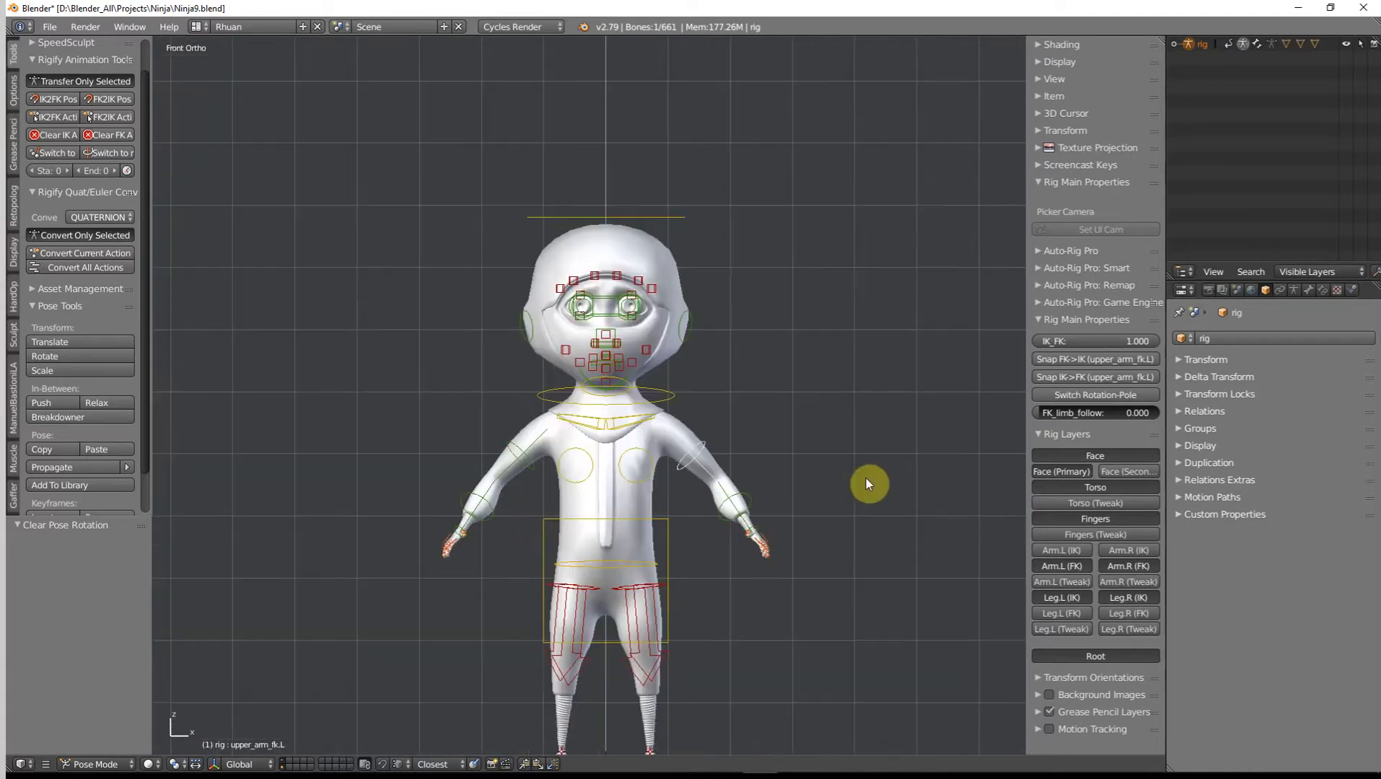
# Select the rig by an outer brow control and show its deform bone layer alongside the control layers.
pyautogui.hotkey('ctrl', 'Tab')
pyautogui.rightClick(751, 217)
pyautogui.moveTo(751, 217); pyautogui.dragTo(805, 326, button='middle')
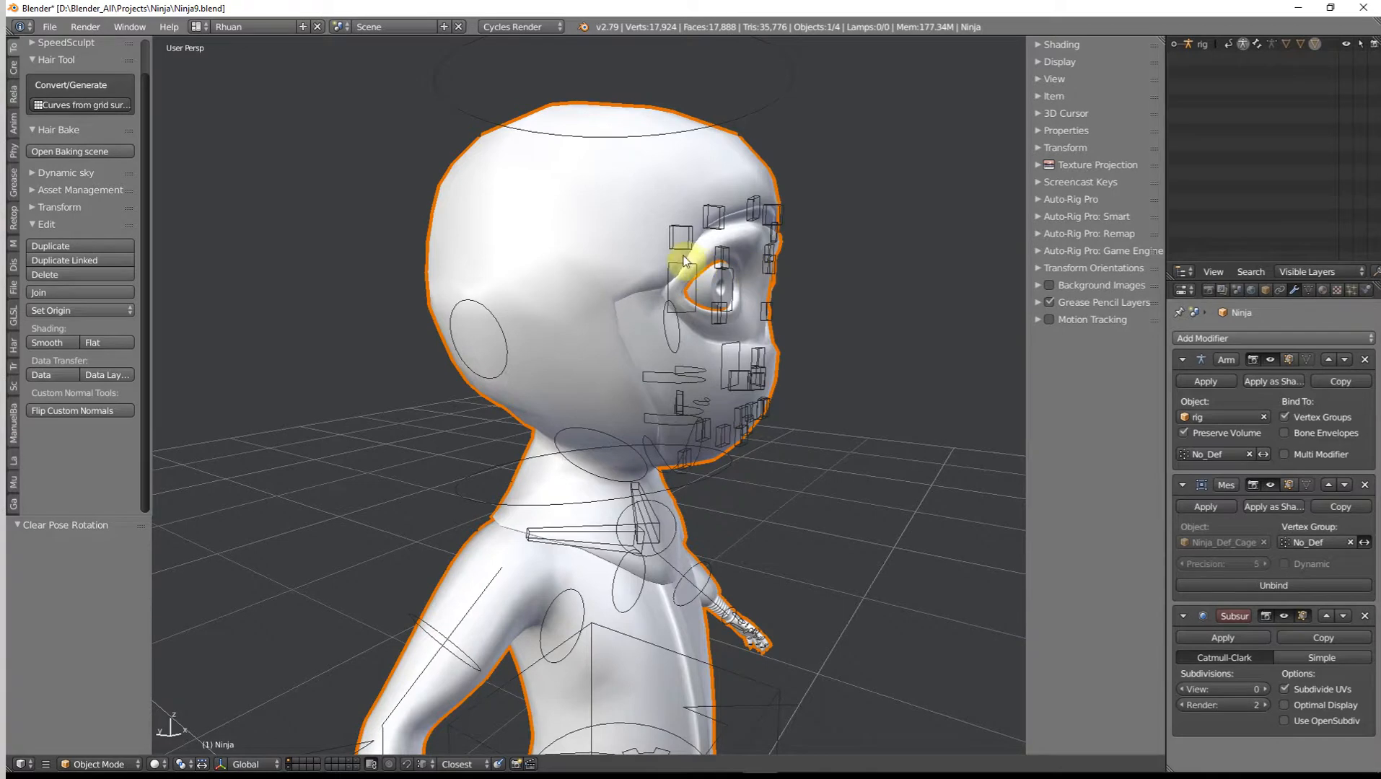
pyautogui.rightClick(688, 235)
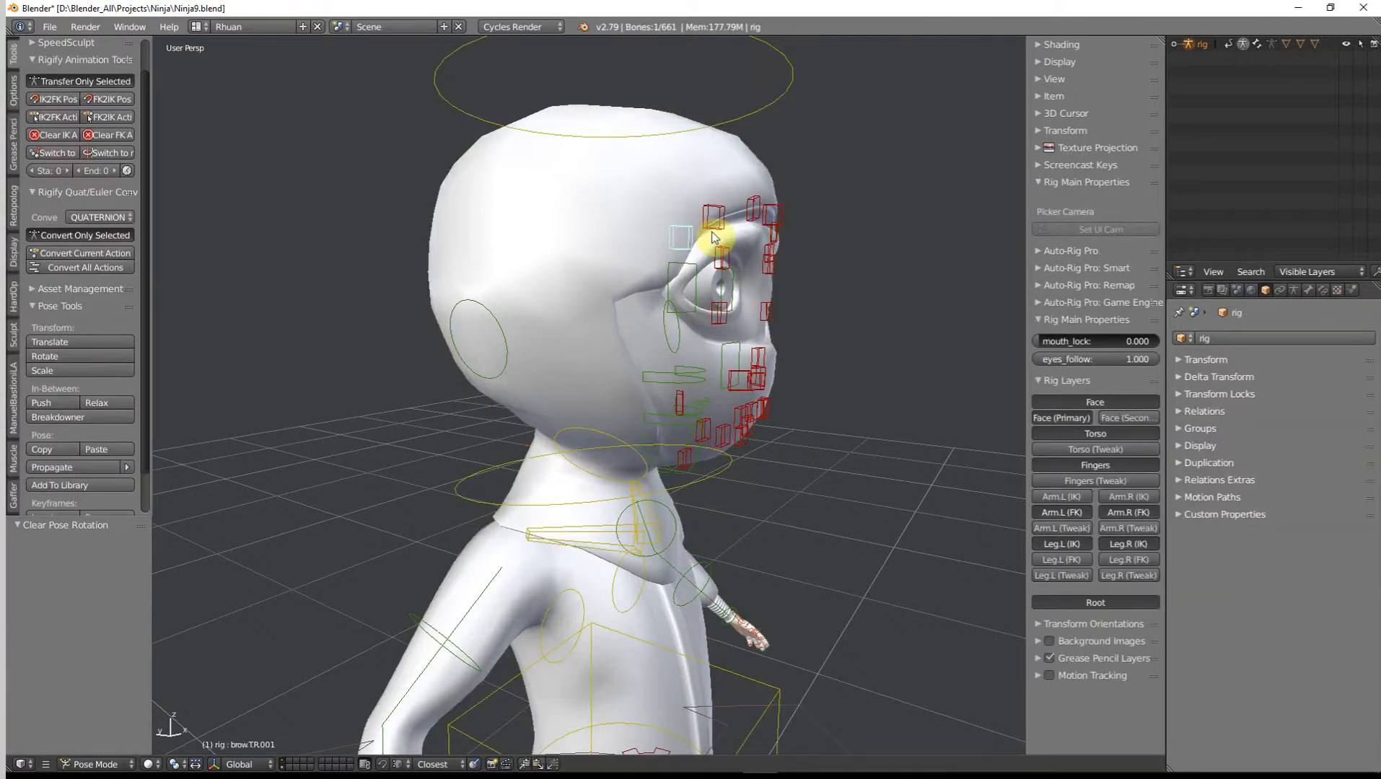
pyautogui.click(1294, 289)
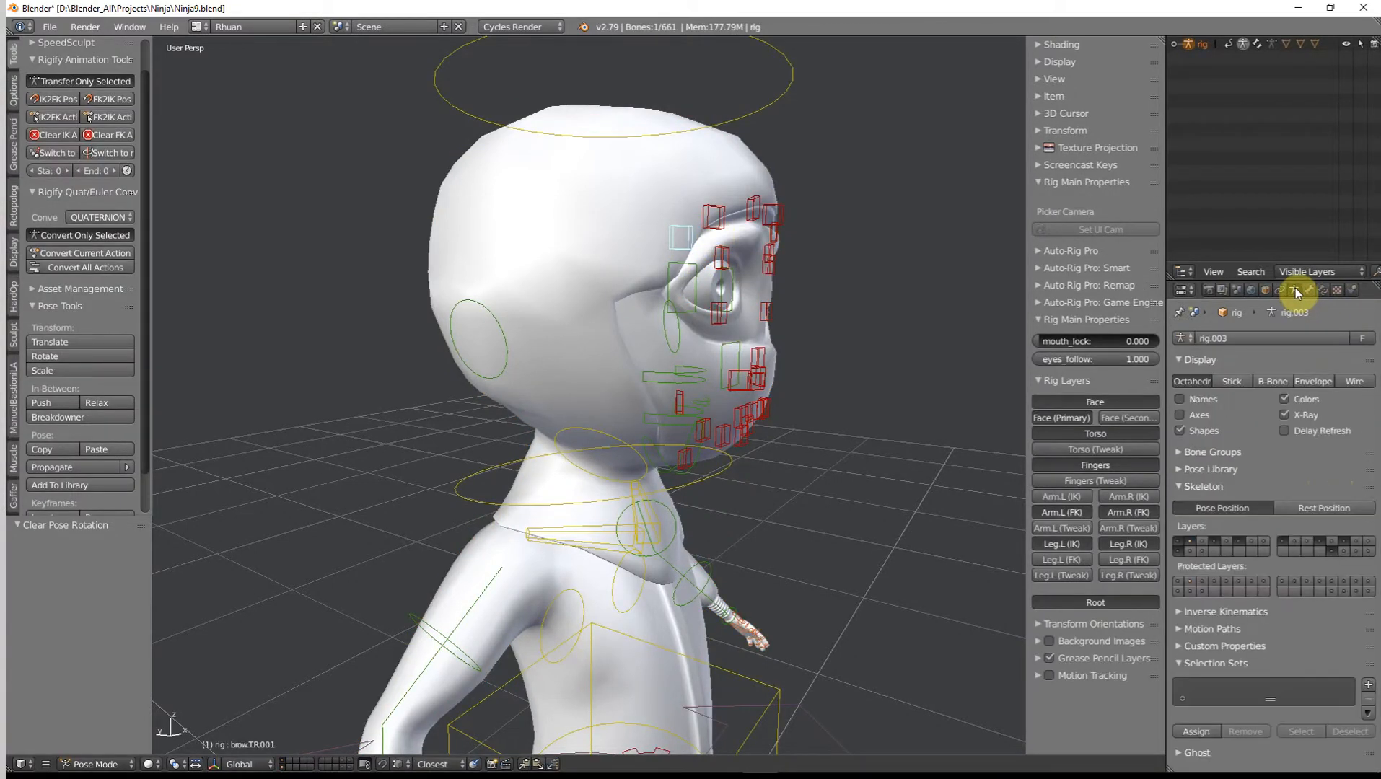
pyautogui.keyDown('shift'); pyautogui.click(1344, 551); pyautogui.keyUp('shift')
pyautogui.moveTo(897, 446); pyautogui.dragTo(795, 441, button='middle')
pyautogui.moveTo(880, 433); pyautogui.dragTo(377, 306, button='middle')
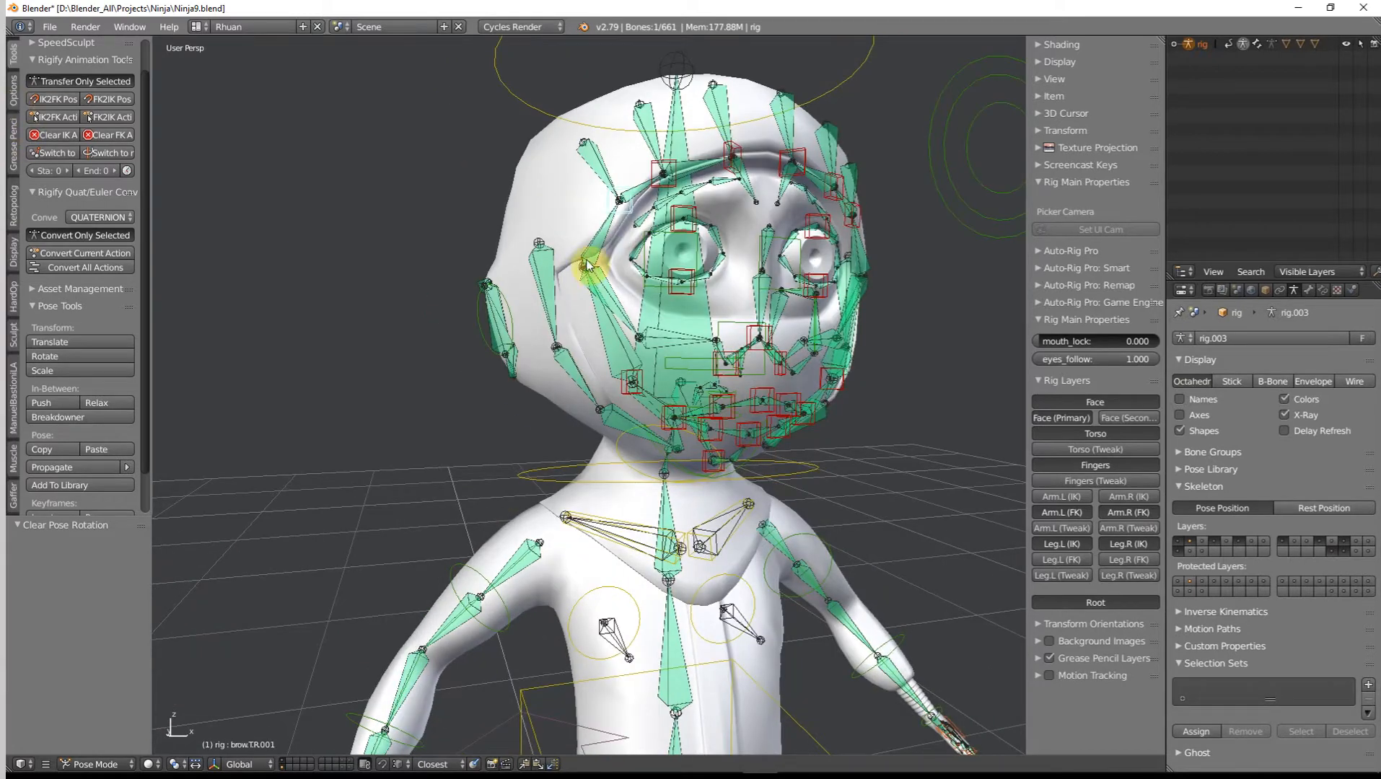
# Put the Ninja mesh in Weight Paint mode and check its X Mirror and Topology Mirror options.
pyautogui.rightClick(564, 187)
pyautogui.hotkey('ctrl', 'Tab')
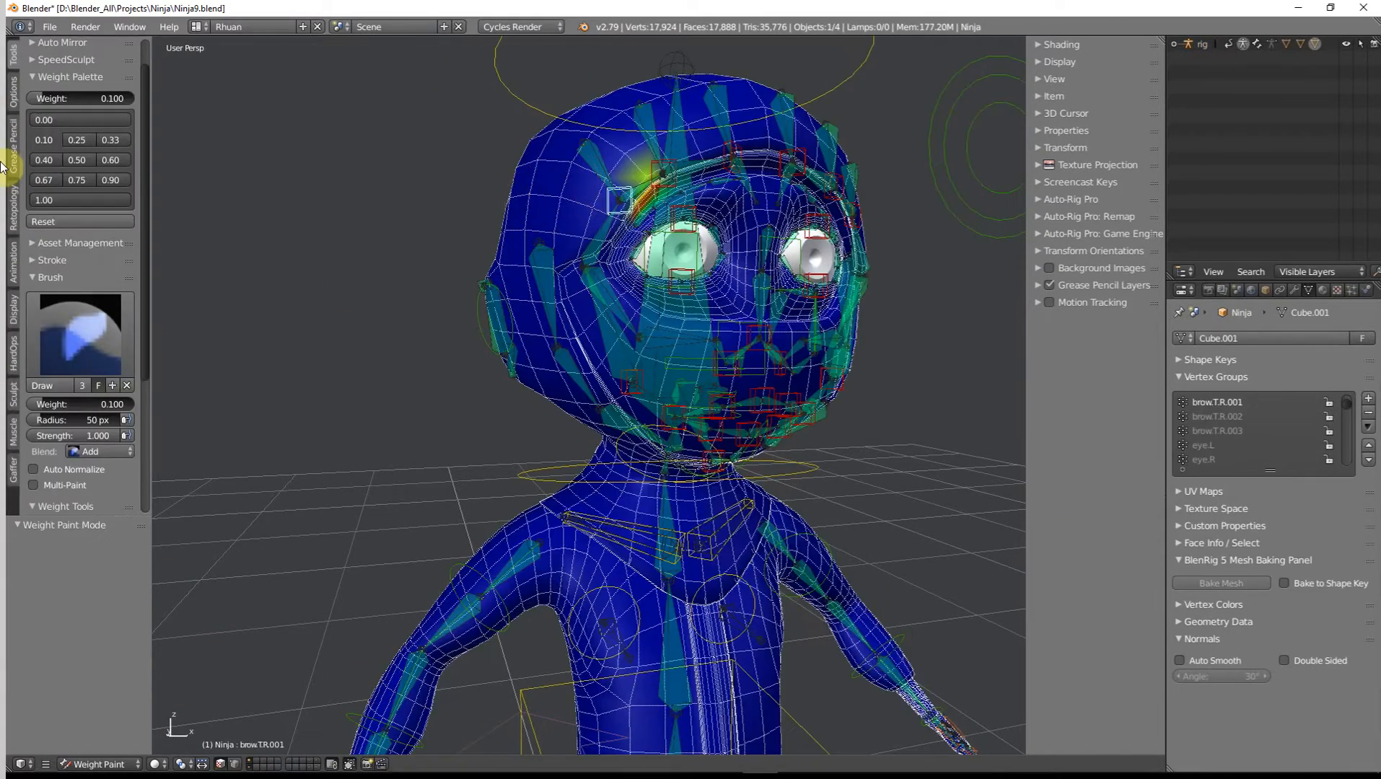
pyautogui.click(14, 97)
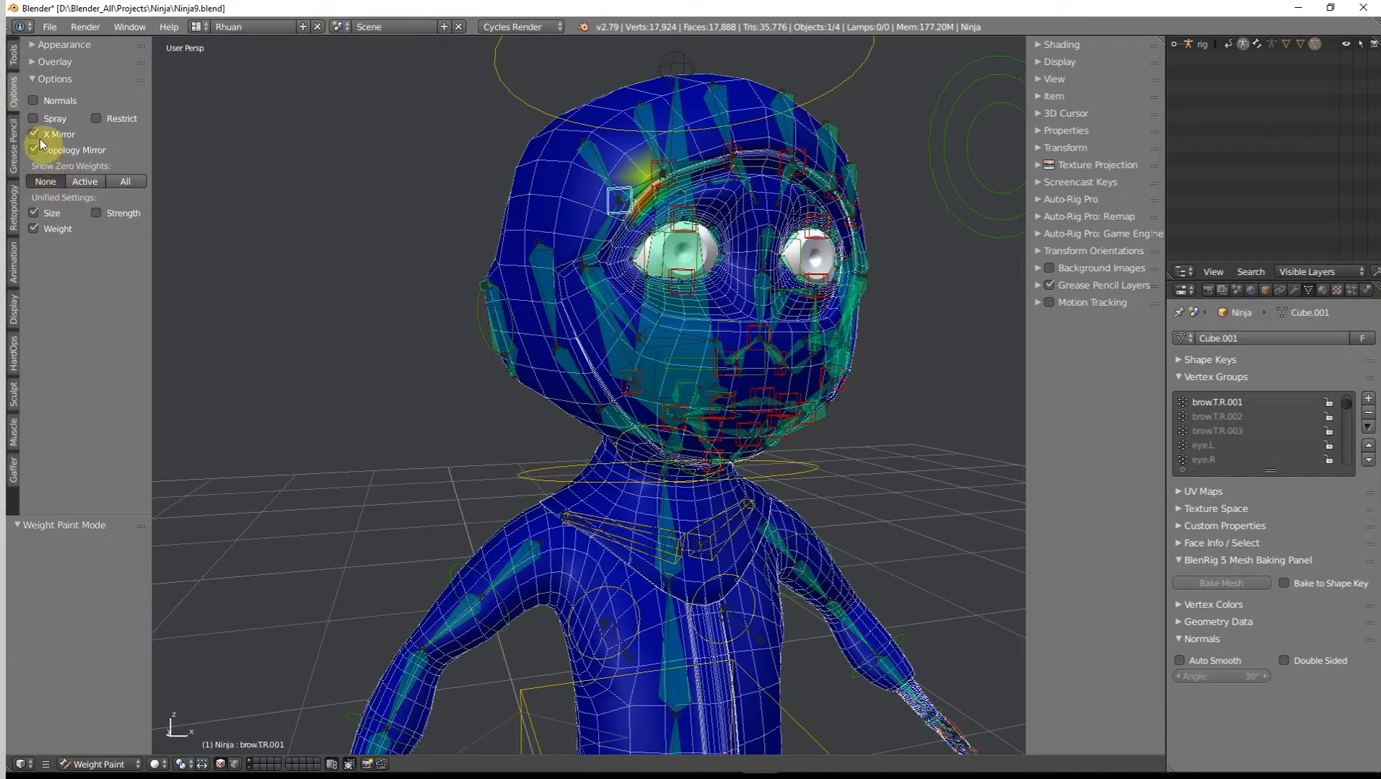
pyautogui.moveTo(918, 338); pyautogui.dragTo(645, 351, button='middle')
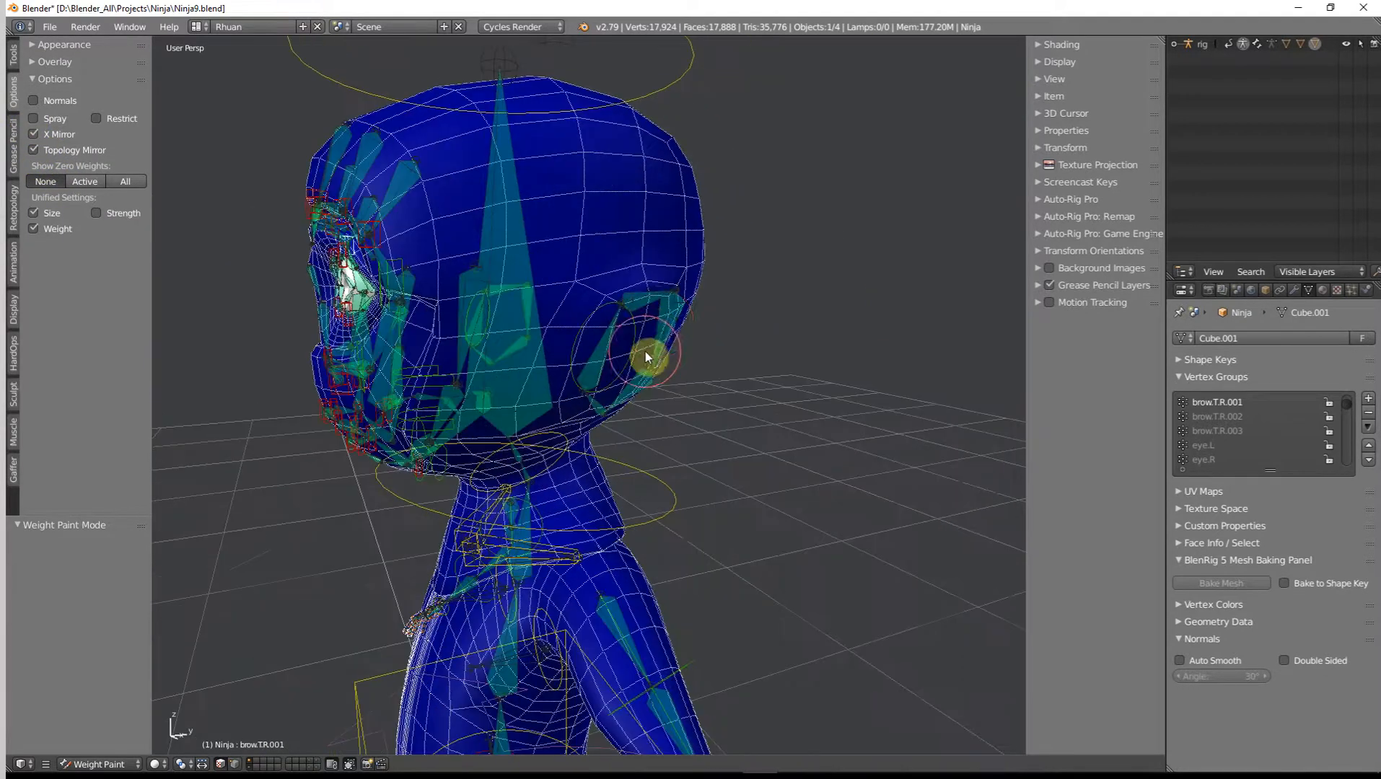
# Show the weights of the DEF-ear.L.001 bone and enlarge the brush radius to 80 px.
pyautogui.rightClick(642, 297)
pyautogui.moveTo(642, 296)
pyautogui.mouseDown(button='middle')
pyautogui.moveTo(672, 257)
pyautogui.moveTo(520, 235)
pyautogui.moveTo(603, 292)
pyautogui.moveTo(705, 313)
pyautogui.moveTo(780, 299)
pyautogui.mouseUp(button='middle')
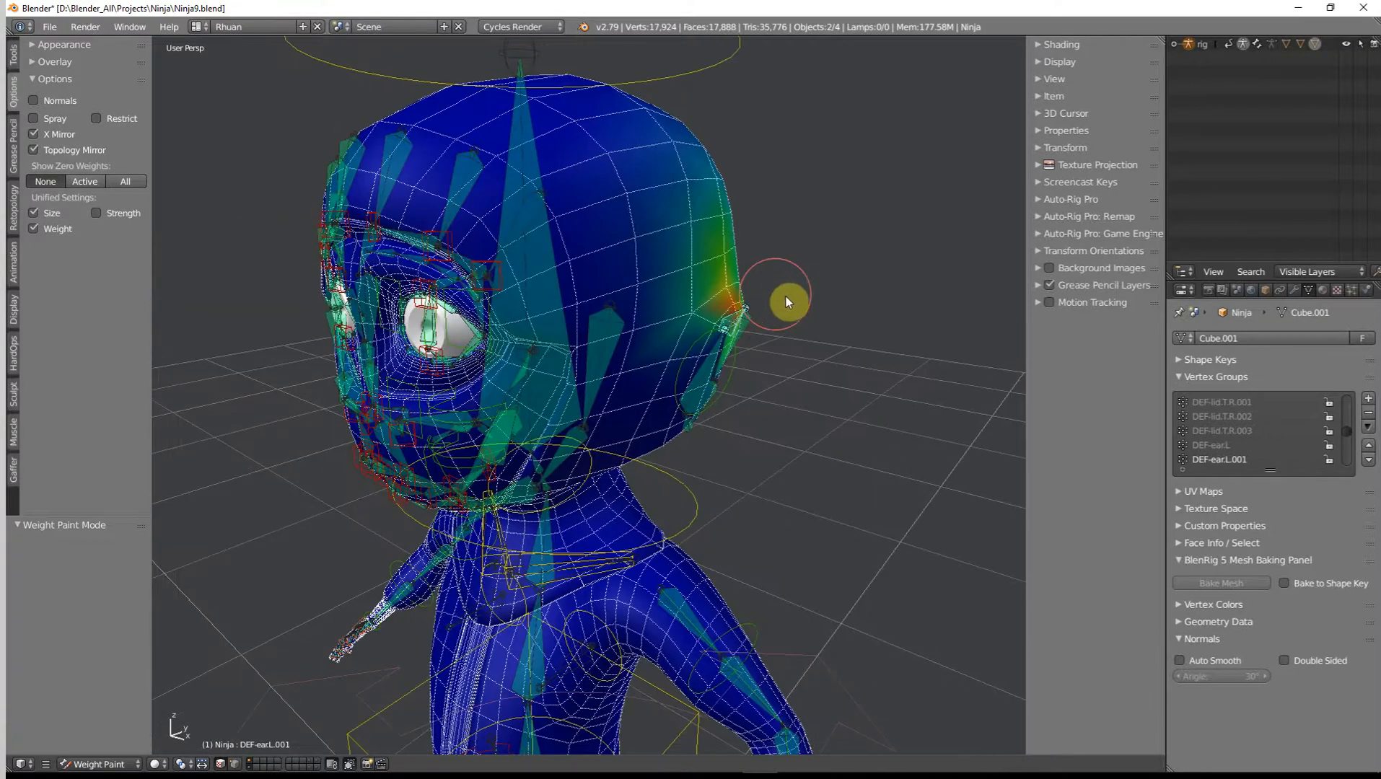
pyautogui.press('f')
pyautogui.click(810, 296)
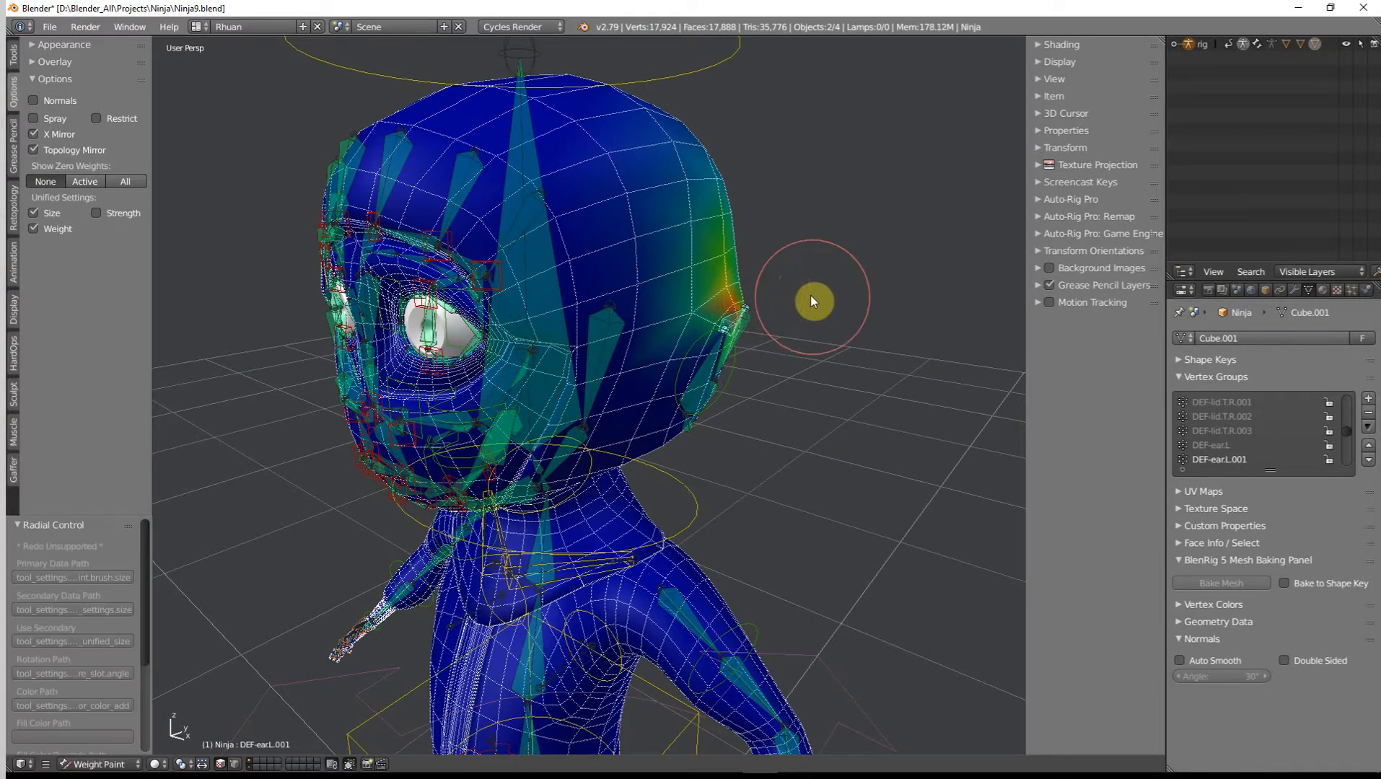
pyautogui.moveTo(810, 296)
pyautogui.mouseDown(button='middle')
pyautogui.moveTo(645, 201)
pyautogui.moveTo(647, 169)
pyautogui.moveTo(700, 175)
pyautogui.mouseUp(button='middle')
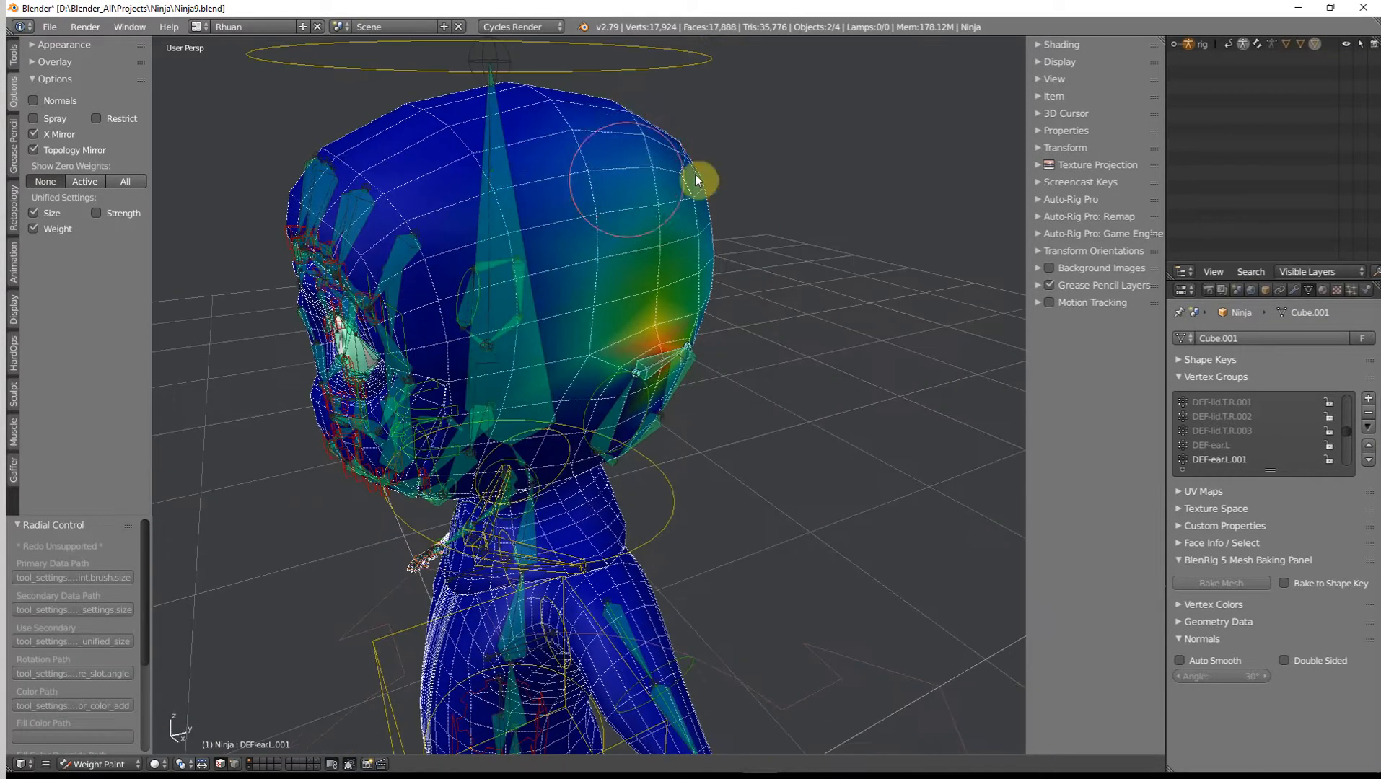
# Set the weight brush to Subtract blending with a weight of 0.500.
pyautogui.click(14, 58)
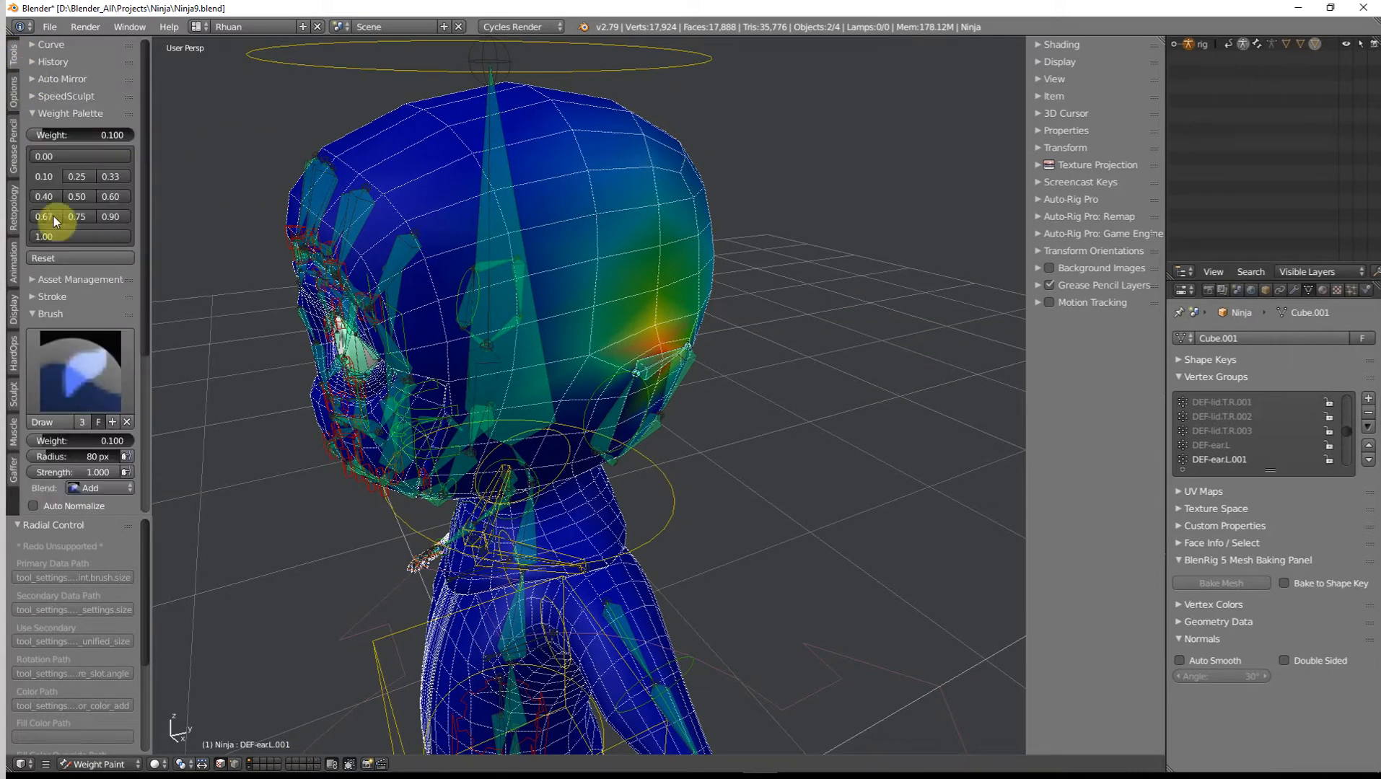
pyautogui.click(96, 488)
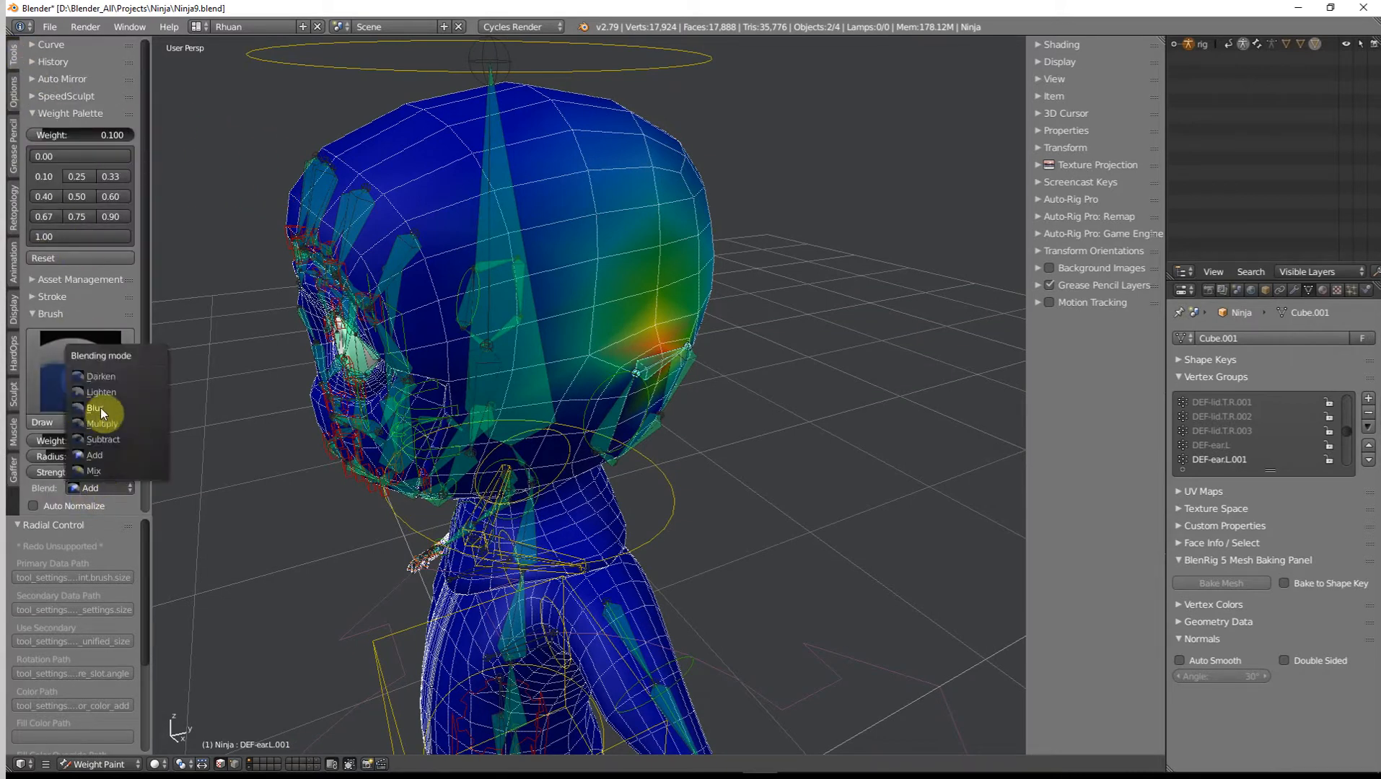
pyautogui.click(102, 440)
pyautogui.click(77, 196)
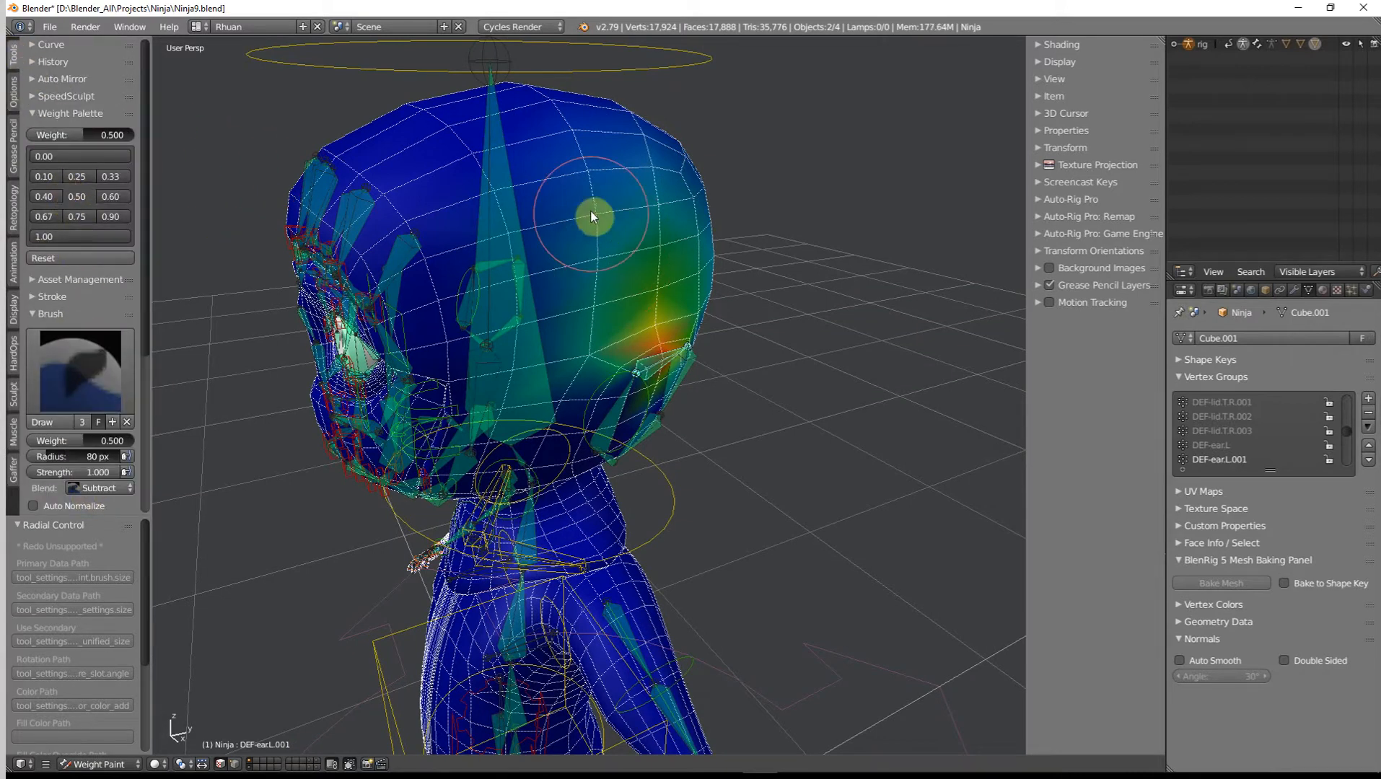
# Subtract the stray DEF-ear.L.001 weight from the upper and rear areas of the head.
pyautogui.moveTo(526, 281); pyautogui.dragTo(502, 125, button='middle')
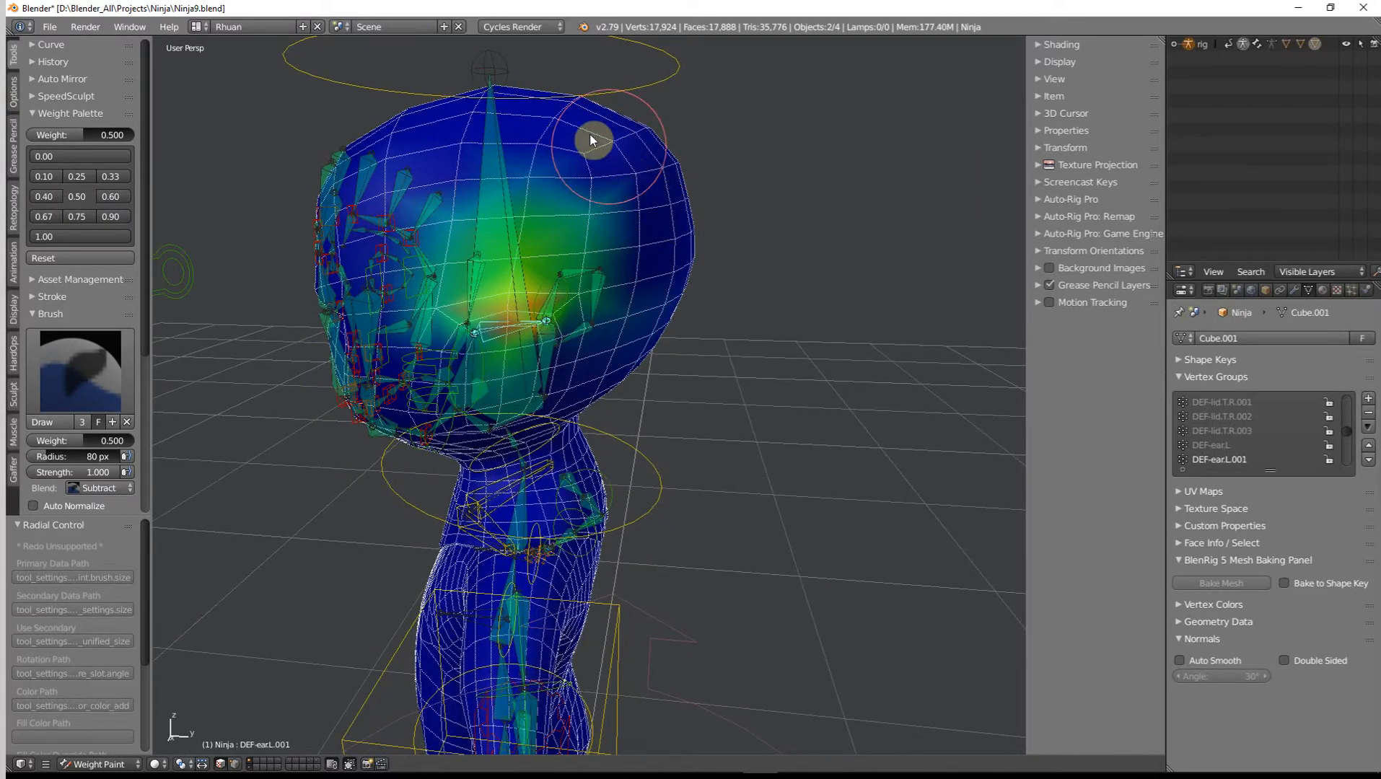
pyautogui.moveTo(684, 147)
pyautogui.mouseDown(button='middle')
pyautogui.moveTo(546, 268)
pyautogui.moveTo(682, 251)
pyautogui.mouseUp(button='middle')
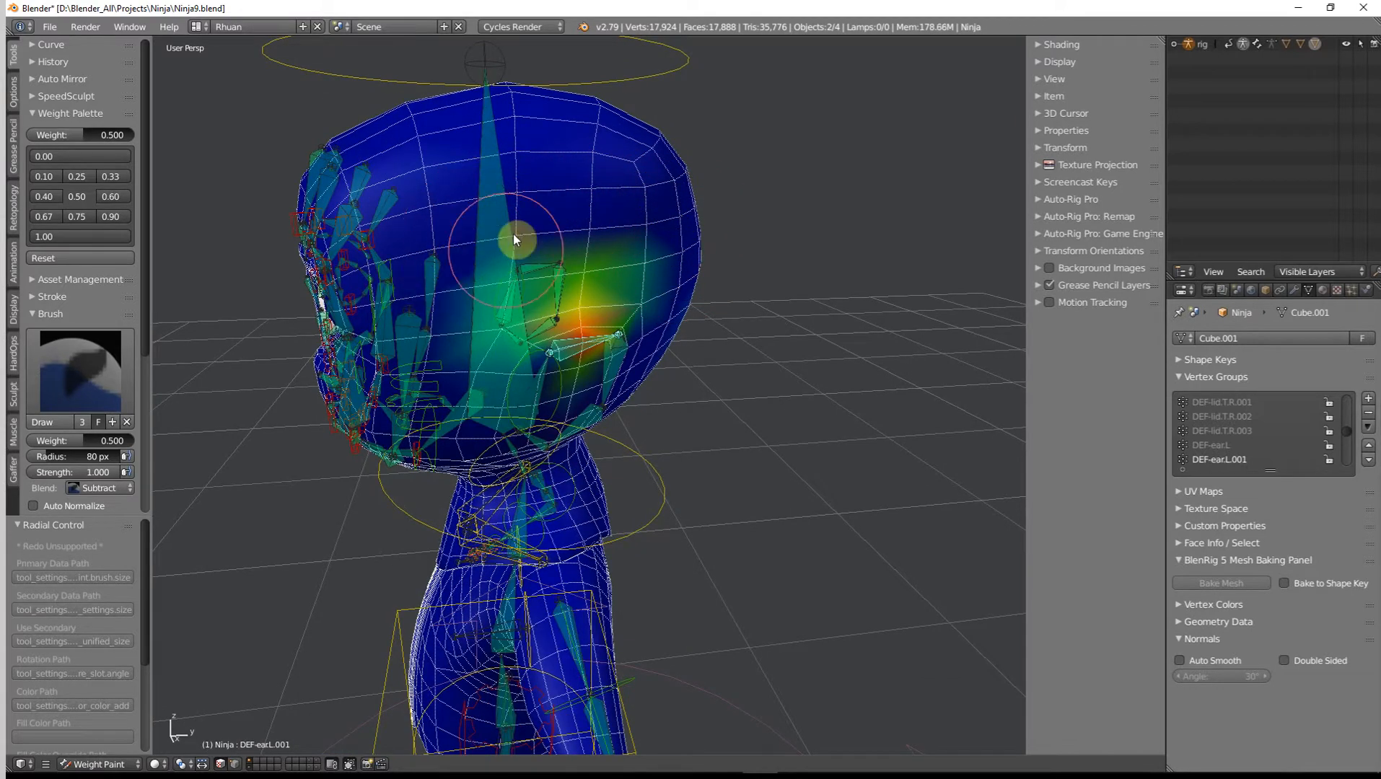
pyautogui.moveTo(514, 237)
pyautogui.mouseDown(button='middle')
pyautogui.moveTo(561, 289)
pyautogui.moveTo(603, 292)
pyautogui.moveTo(638, 181)
pyautogui.moveTo(558, 184)
pyautogui.mouseUp(button='middle')
# Subtract excess head weight for another left ear deform bone and inspect the weights of DEF-ear.L.003.
pyautogui.rightClick(581, 314)
pyautogui.moveTo(558, 179)
pyautogui.mouseDown()
pyautogui.moveTo(534, 262)
pyautogui.moveTo(567, 302)
pyautogui.moveTo(542, 211)
pyautogui.mouseUp()
pyautogui.moveTo(597, 162)
pyautogui.mouseDown(button='middle')
pyautogui.moveTo(581, 247)
pyautogui.moveTo(595, 304)
pyautogui.mouseUp(button='middle')
pyautogui.keyDown('ctrl'); pyautogui.rightClick(568, 356); pyautogui.keyUp('ctrl')
pyautogui.moveTo(570, 356)
pyautogui.mouseDown(button='middle')
pyautogui.moveTo(592, 308)
pyautogui.moveTo(581, 293)
pyautogui.moveTo(557, 311)
pyautogui.moveTo(571, 329)
pyautogui.moveTo(493, 377)
pyautogui.mouseUp(button='middle')
pyautogui.keyDown('ctrl'); pyautogui.rightClick(556, 287); pyautogui.keyUp('ctrl')
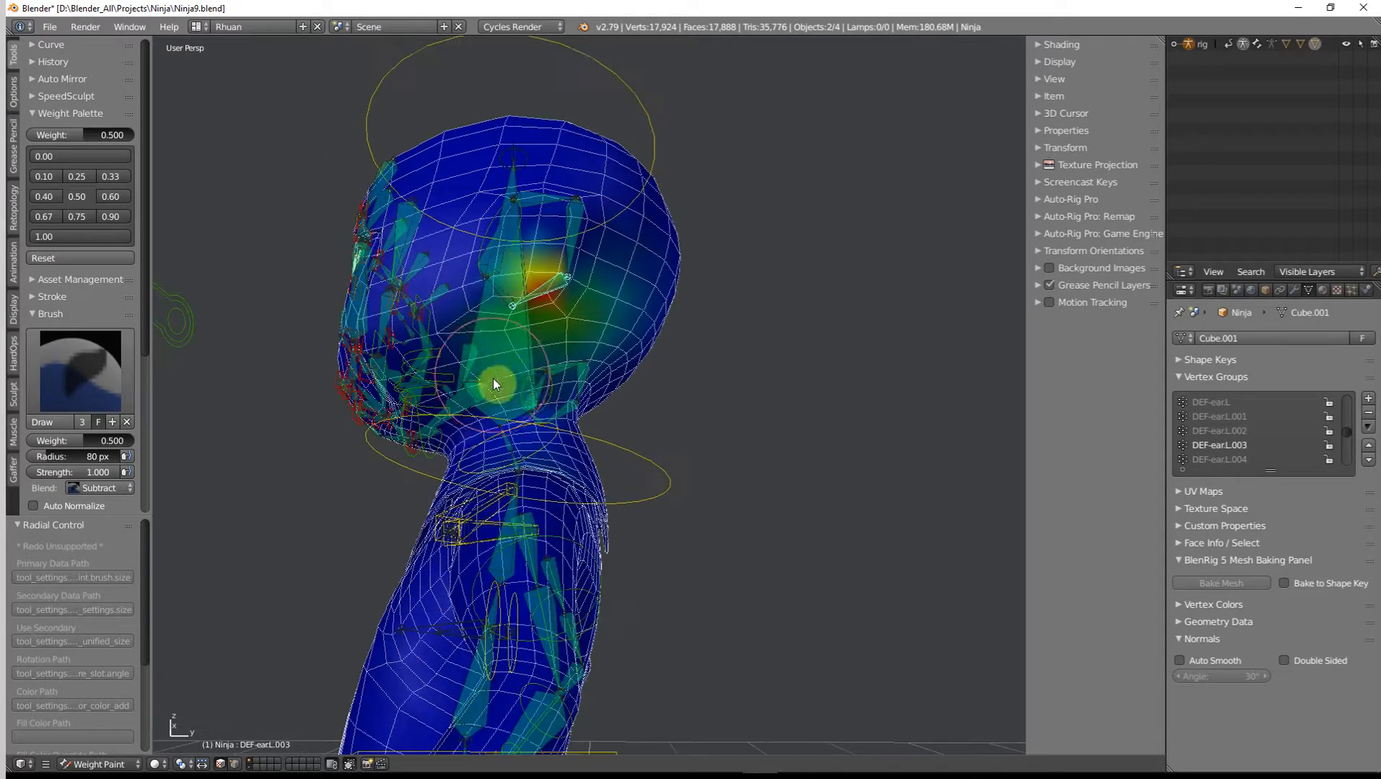
pyautogui.moveTo(632, 250)
pyautogui.mouseDown(button='middle')
pyautogui.moveTo(610, 302)
pyautogui.moveTo(577, 277)
pyautogui.moveTo(505, 272)
pyautogui.moveTo(494, 373)
pyautogui.mouseUp(button='middle')
# Select the DEF-ear.L.002 bone and subtract its stray weight from the upper head around the ear.
pyautogui.keyDown('ctrl'); pyautogui.rightClick(579, 264); pyautogui.keyUp('ctrl')
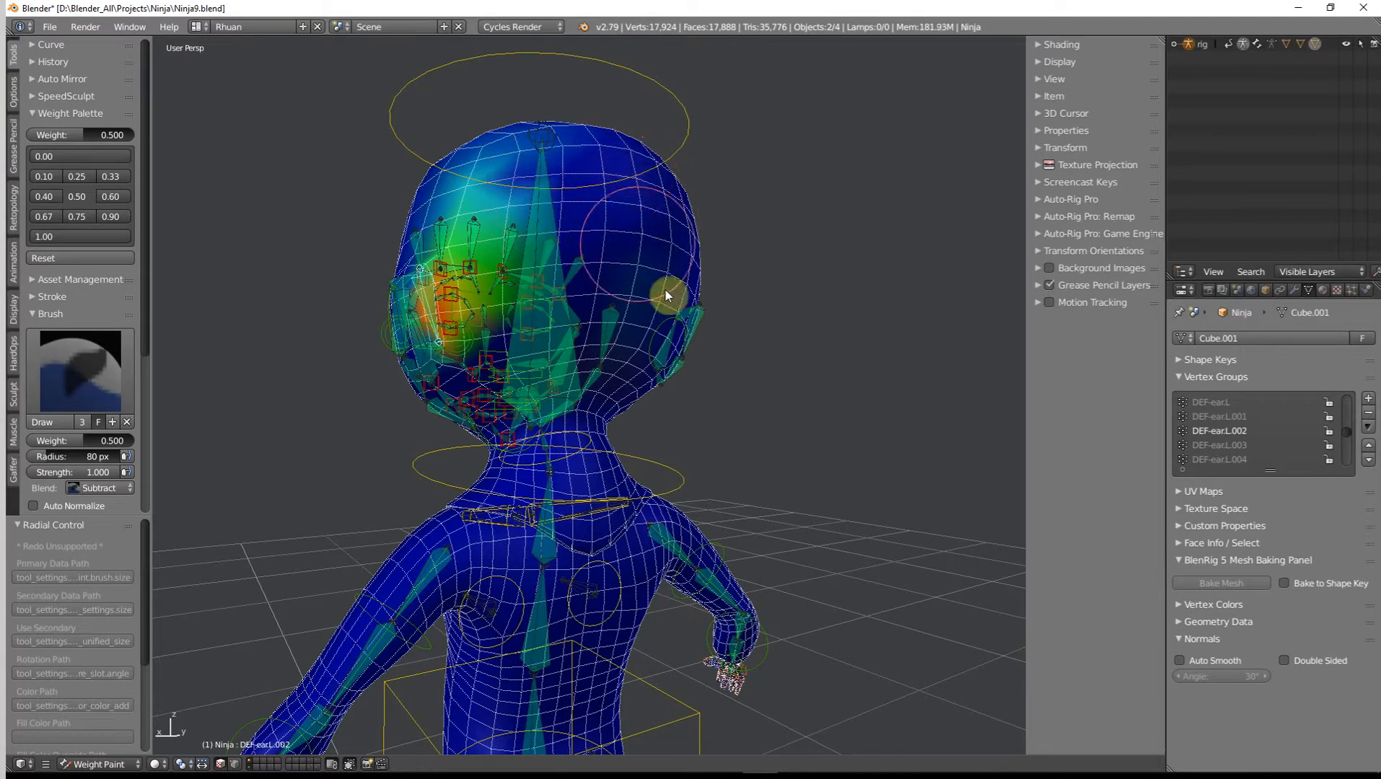
pyautogui.moveTo(662, 296); pyautogui.dragTo(636, 220, button='middle')
pyautogui.moveTo(636, 220)
pyautogui.mouseDown()
pyautogui.moveTo(505, 193)
pyautogui.moveTo(427, 210)
pyautogui.moveTo(595, 274)
pyautogui.moveTo(454, 244)
pyautogui.moveTo(462, 213)
pyautogui.mouseUp()
pyautogui.moveTo(492, 162); pyautogui.dragTo(486, 116, button='middle')
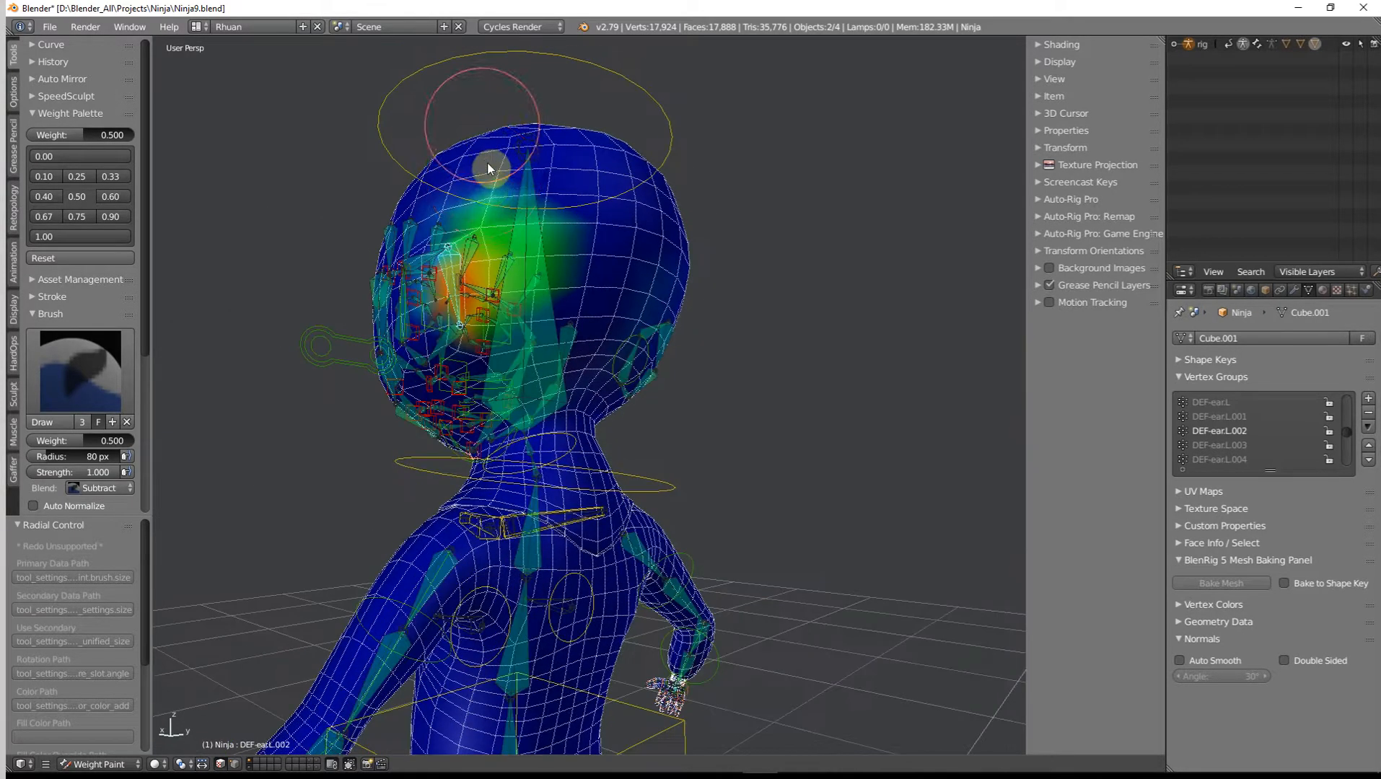
pyautogui.moveTo(516, 189)
pyautogui.mouseDown()
pyautogui.moveTo(558, 234)
pyautogui.moveTo(564, 305)
pyautogui.moveTo(538, 182)
pyautogui.mouseUp()
pyautogui.moveTo(537, 181); pyautogui.dragTo(581, 328, button='middle')
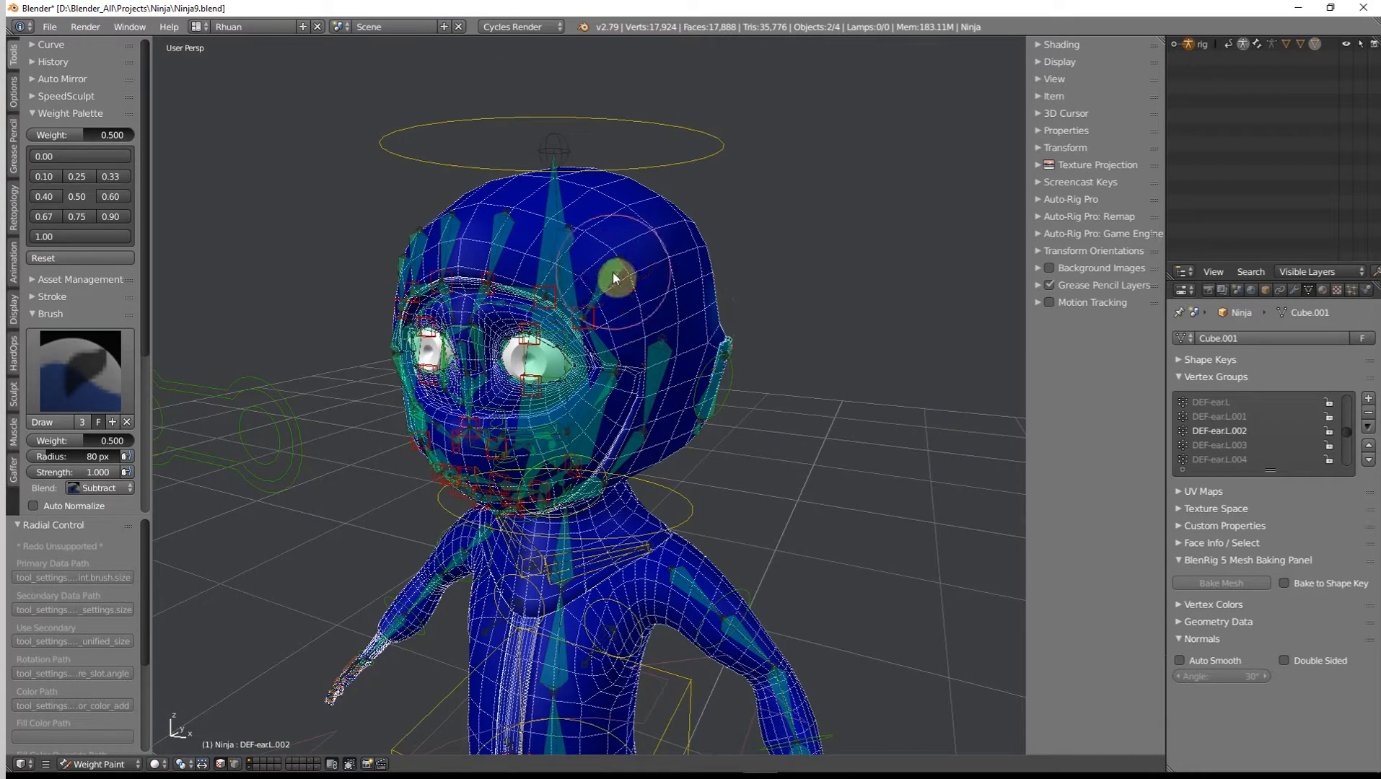
# Select the DEF-forehead.L.002 bone and subtract its stray weight from the upper side of the head.
pyautogui.rightClick(613, 273)
pyautogui.moveTo(625, 281)
pyautogui.mouseDown(button='middle')
pyautogui.moveTo(497, 344)
pyautogui.moveTo(547, 330)
pyautogui.mouseUp(button='middle')
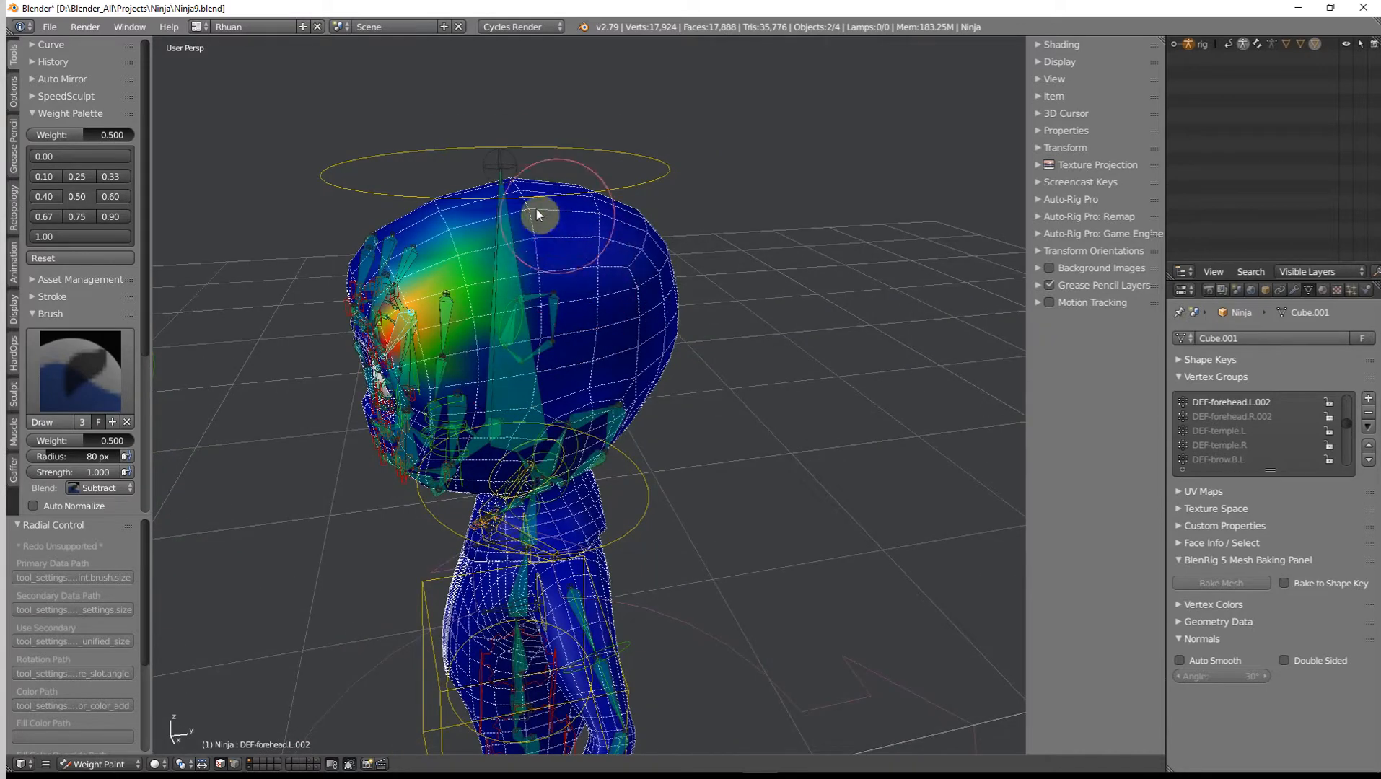
pyautogui.moveTo(466, 219)
pyautogui.mouseDown()
pyautogui.moveTo(518, 250)
pyautogui.moveTo(499, 333)
pyautogui.moveTo(512, 250)
pyautogui.moveTo(504, 284)
pyautogui.mouseUp()
pyautogui.moveTo(503, 279); pyautogui.dragTo(543, 300, button='middle')
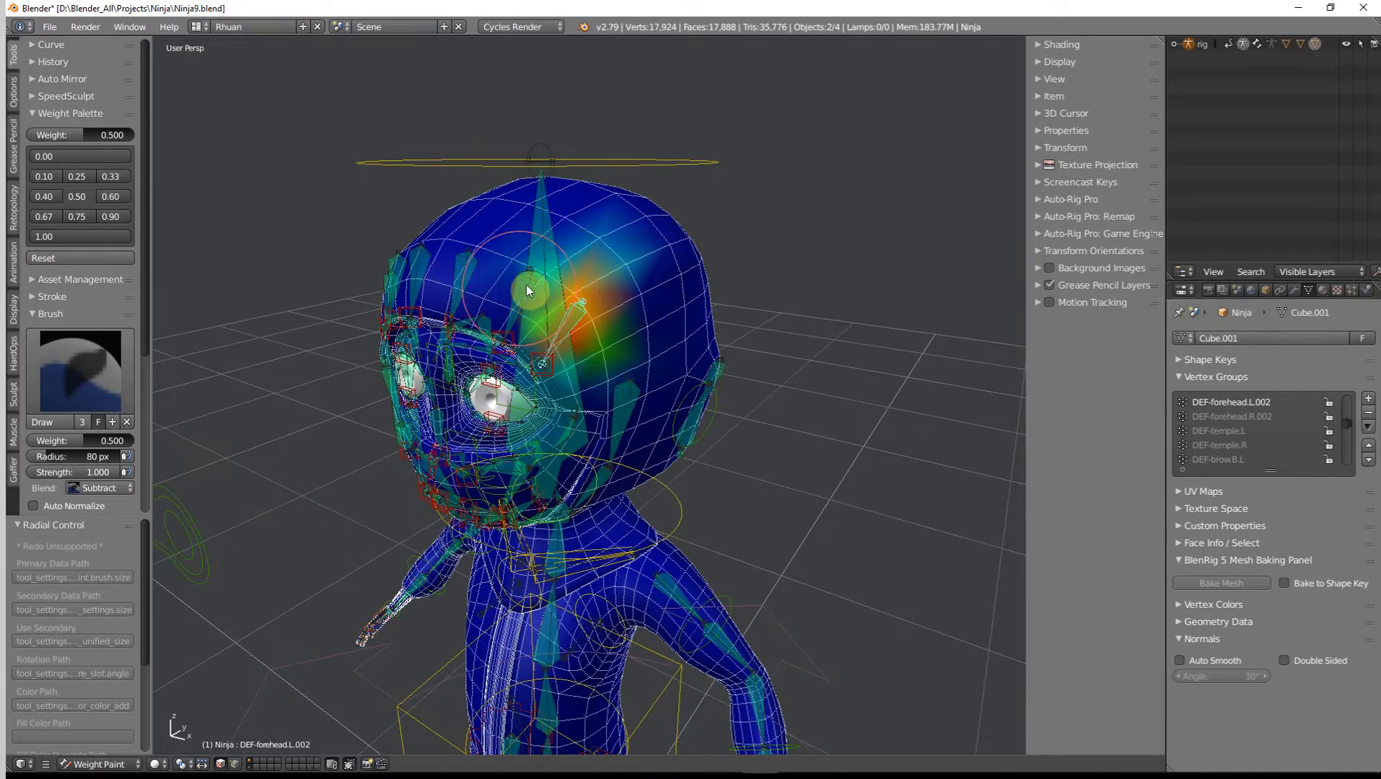
# Inspect the weights of the other left forehead deform bones and of the left upper eyelid bone DEF-lid.T.L.002.
pyautogui.rightClick(527, 283)
pyautogui.moveTo(627, 278)
pyautogui.mouseDown(button='middle')
pyautogui.moveTo(627, 261)
pyautogui.moveTo(642, 288)
pyautogui.mouseUp(button='middle')
pyautogui.rightClick(580, 251)
pyautogui.moveTo(582, 254)
pyautogui.mouseDown(button='middle')
pyautogui.moveTo(580, 298)
pyautogui.moveTo(637, 261)
pyautogui.mouseUp(button='middle')
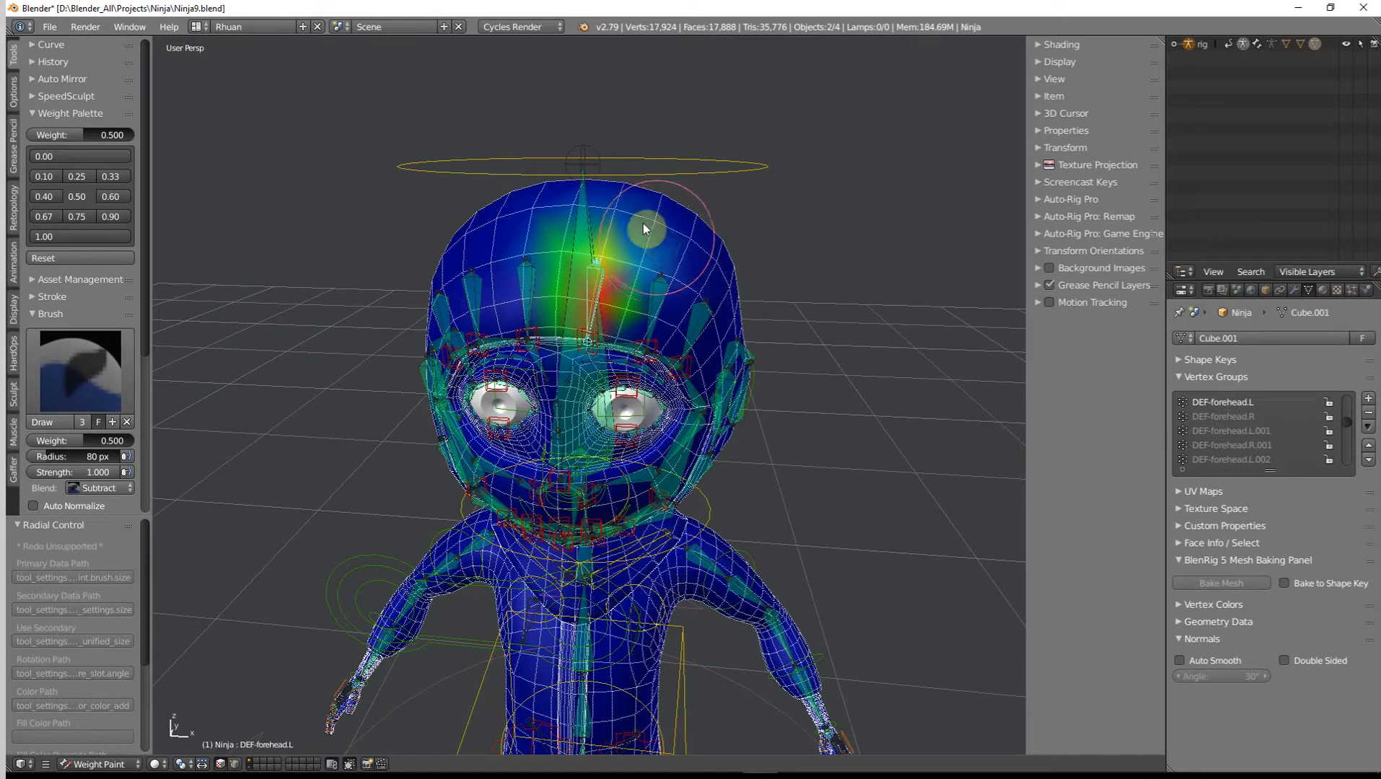
pyautogui.moveTo(577, 214); pyautogui.dragTo(576, 283, button='middle')
pyautogui.scroll(5, 653, 415)
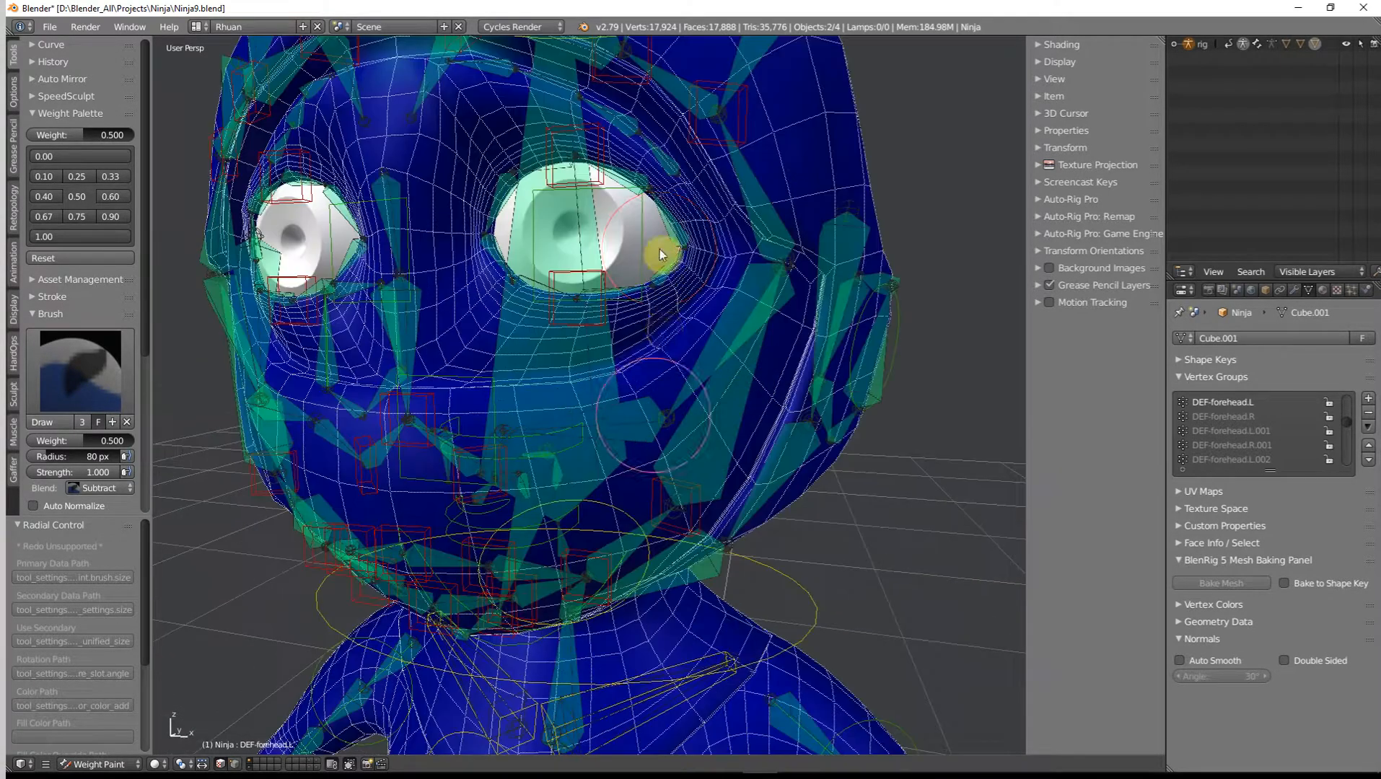
pyautogui.moveTo(659, 249); pyautogui.dragTo(683, 345, button='middle')
pyautogui.scroll(3, 684, 345)
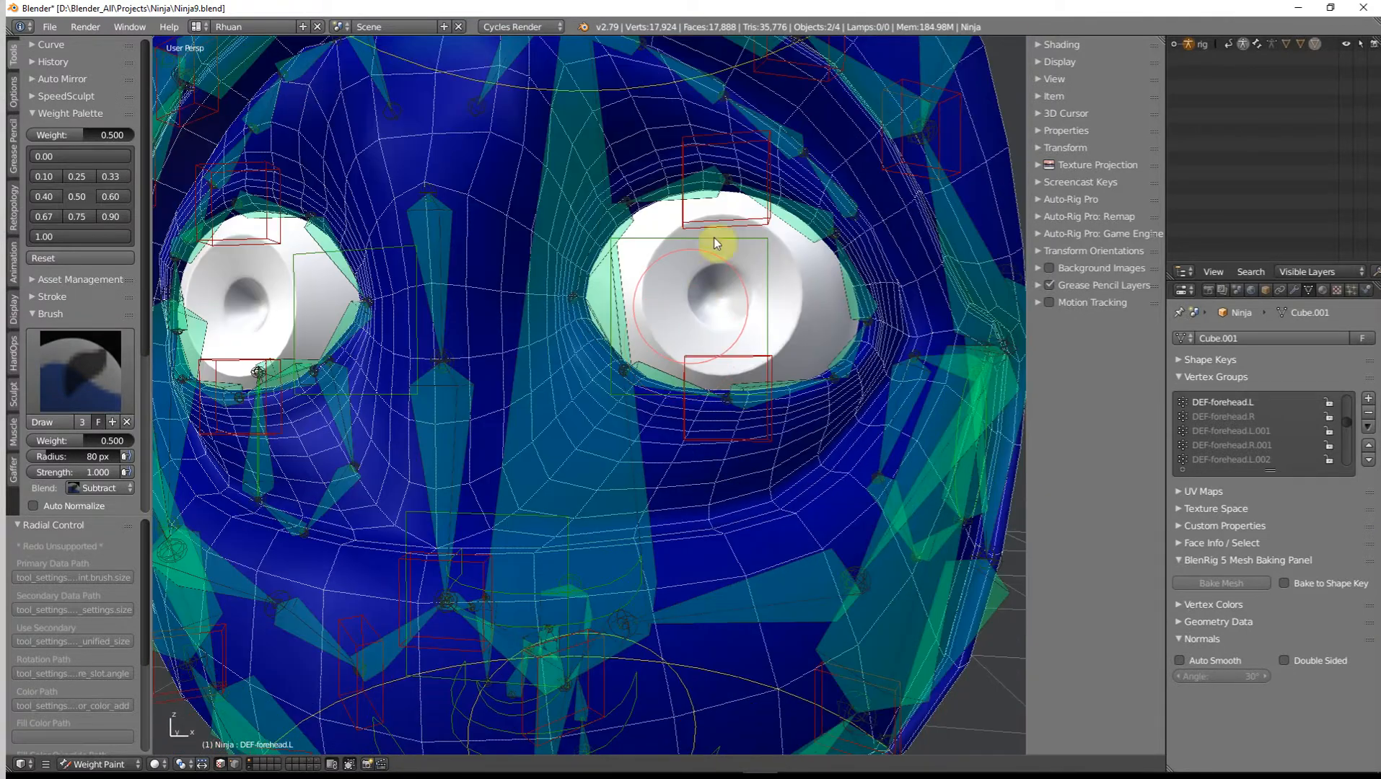
pyautogui.rightClick(673, 187)
pyautogui.moveTo(670, 214); pyautogui.dragTo(749, 264, button='middle')
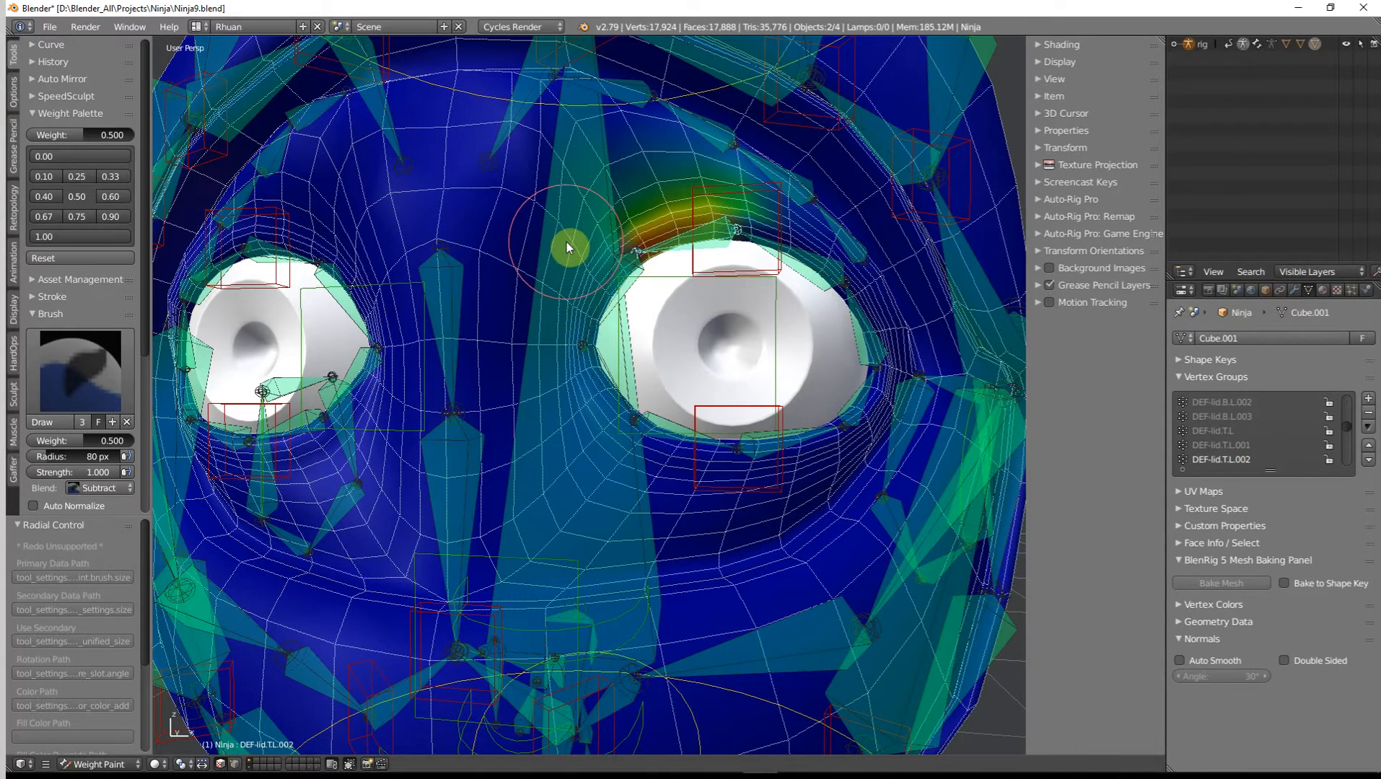
# Turn off X-Ray display for the rig and return the Ninja mesh to Weight Paint mode.
pyautogui.press('Tab')
pyautogui.press('Tab')
pyautogui.hotkey('ctrl', 'Tab')
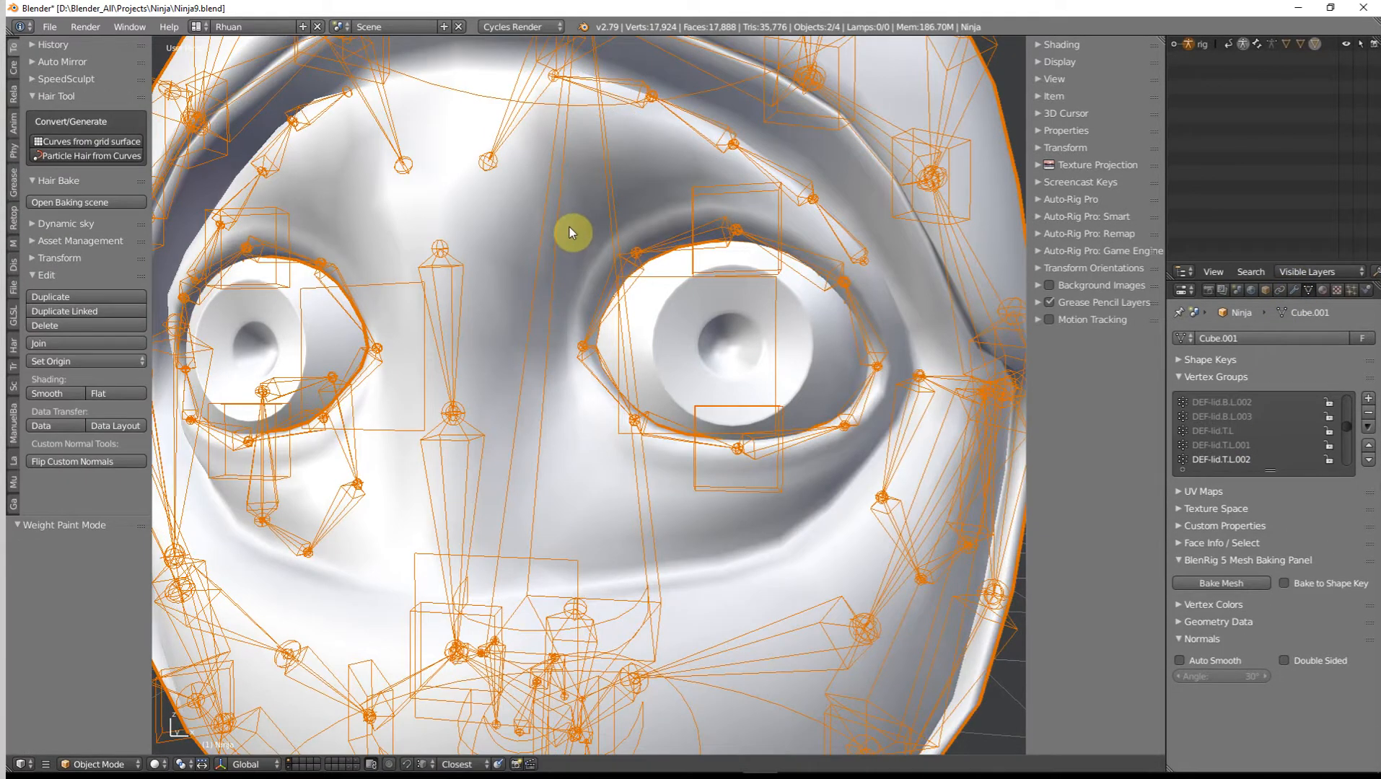
pyautogui.rightClick(562, 214)
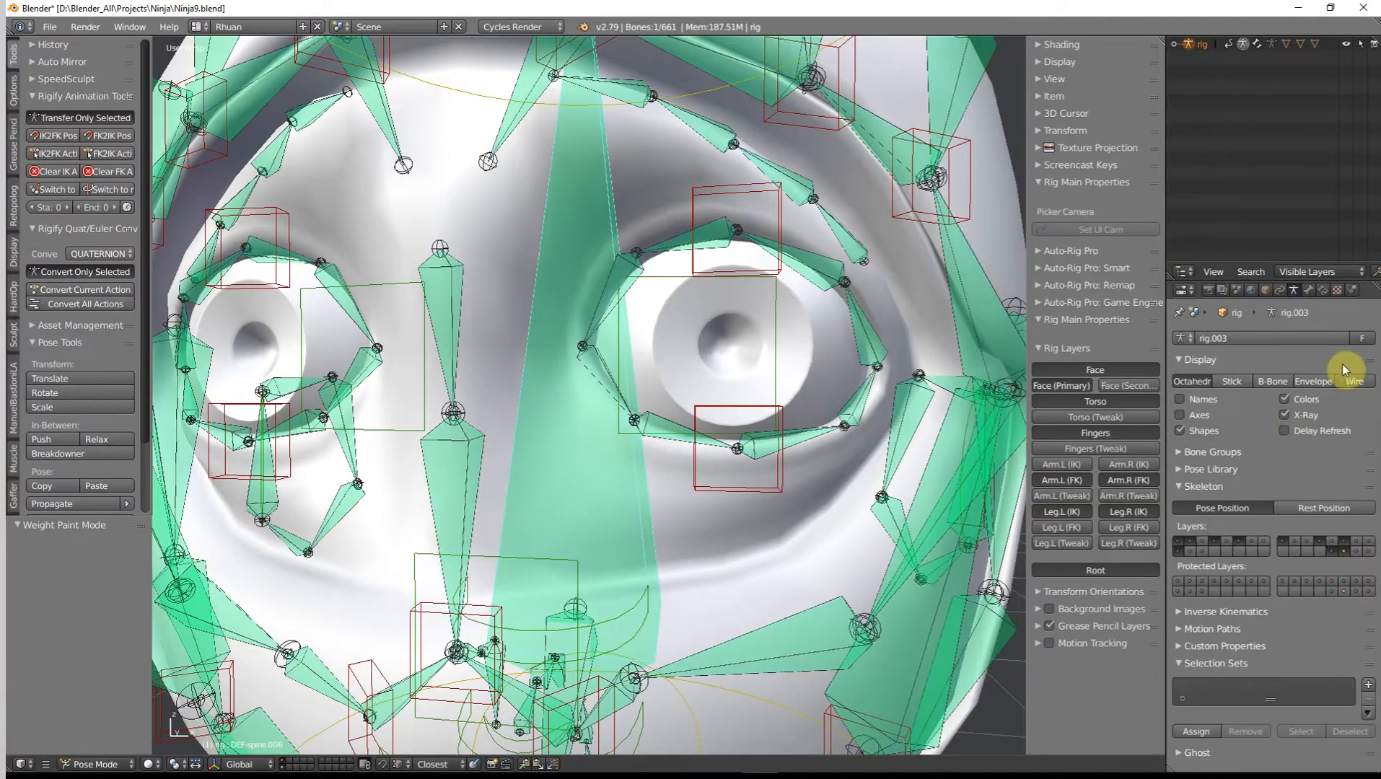
pyautogui.click(1283, 415)
pyautogui.rightClick(581, 233)
pyautogui.hotkey('ctrl', 'Tab')
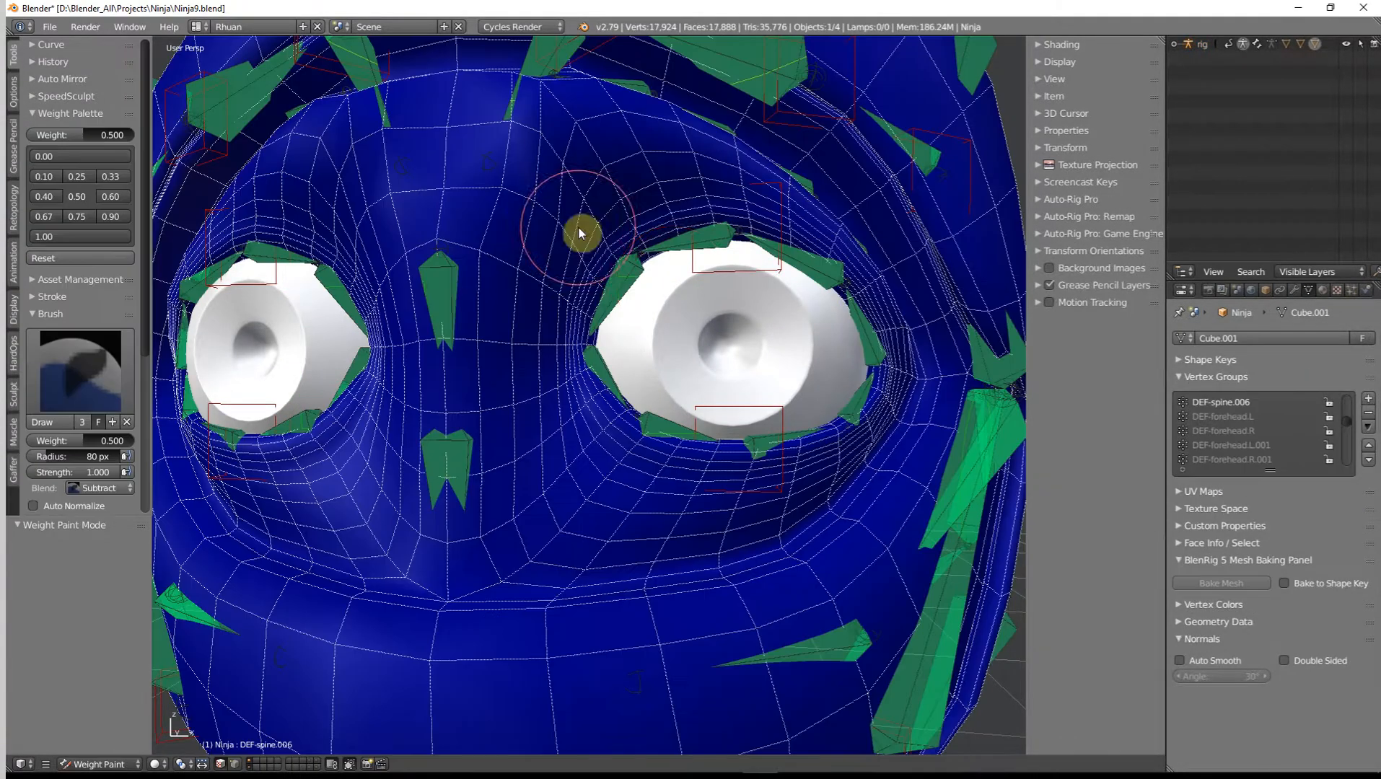
# Select the DEF-lid.T.L.002 bone and set the weight brush to Add blending with a weight of 1.000.
pyautogui.scroll(5, 659, 295)
pyautogui.keyDown('shift'); pyautogui.scroll(-3, 631, 353); pyautogui.keyUp('shift')
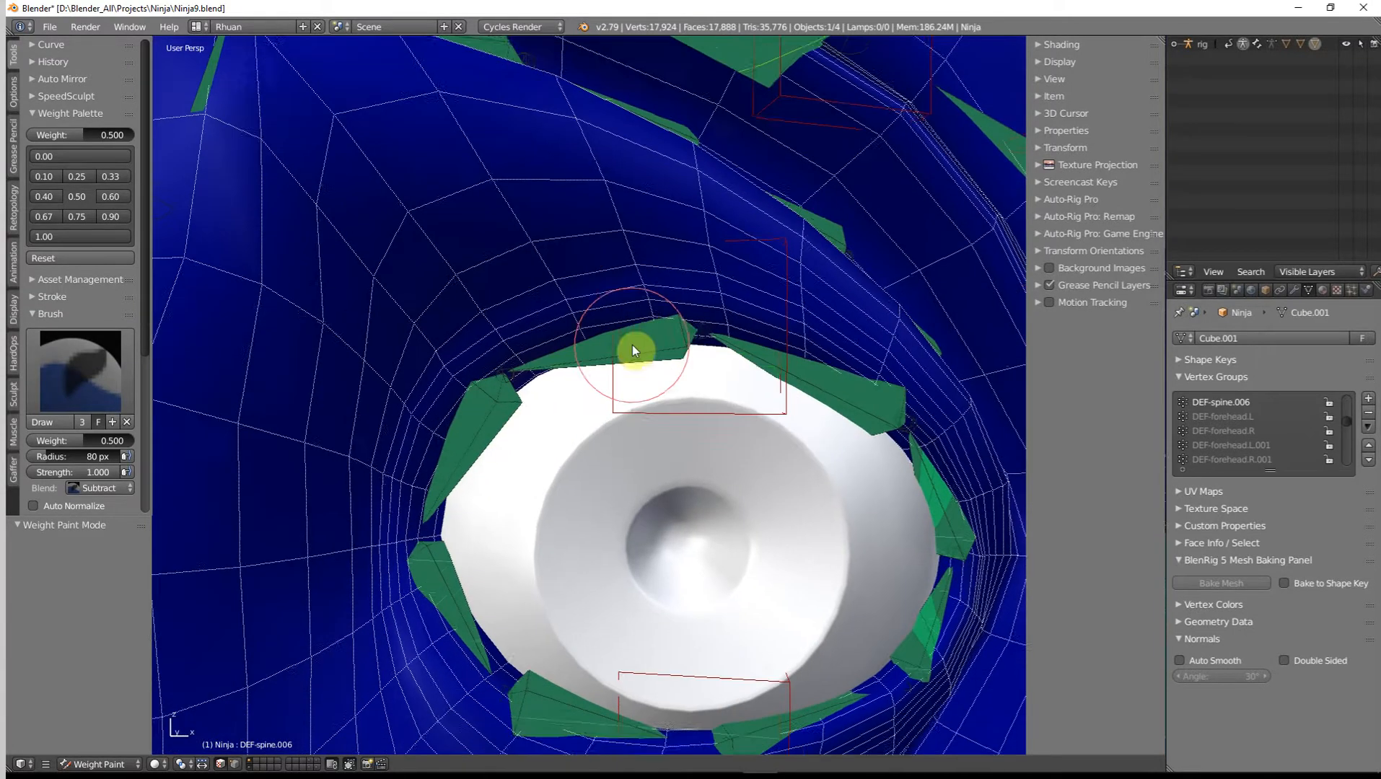
pyautogui.rightClick(642, 344)
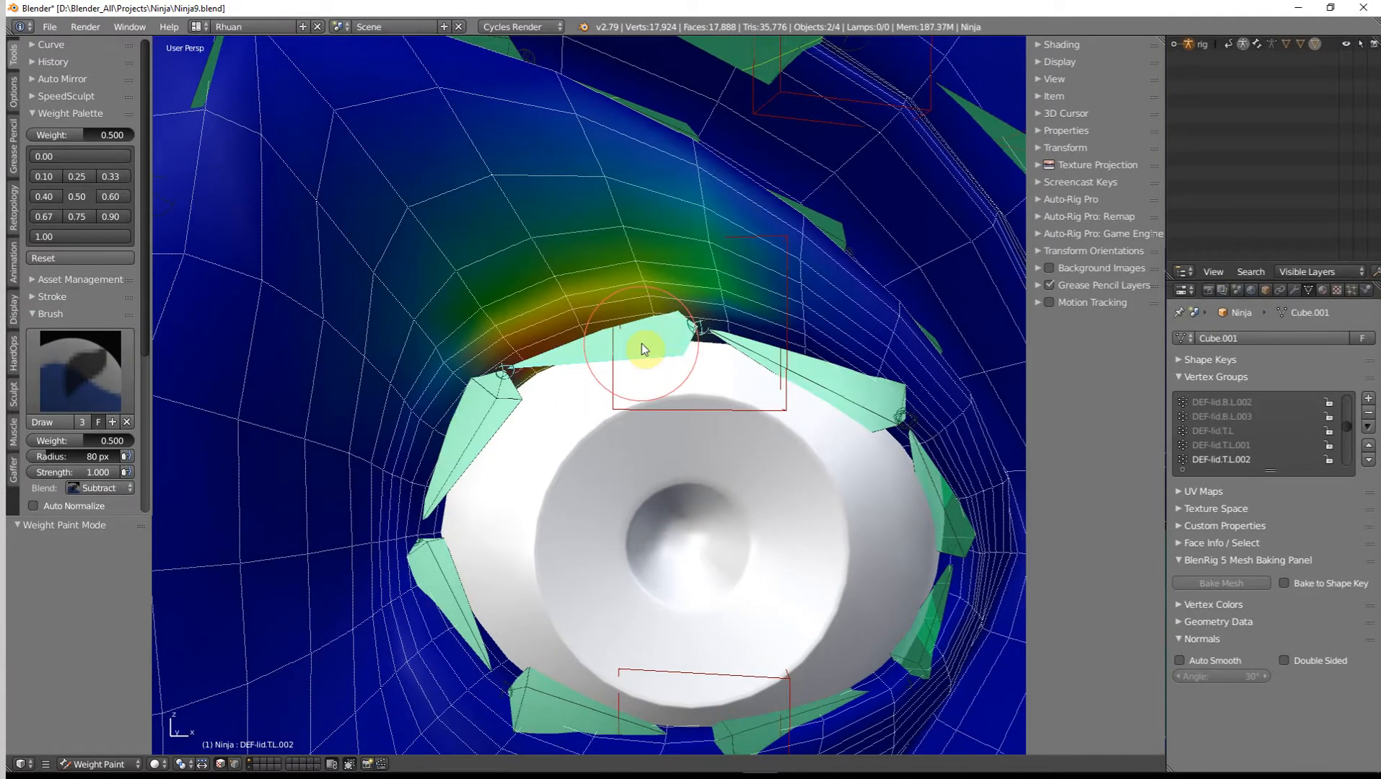
pyautogui.scroll(5, 642, 344)
pyautogui.scroll(-7, 642, 343)
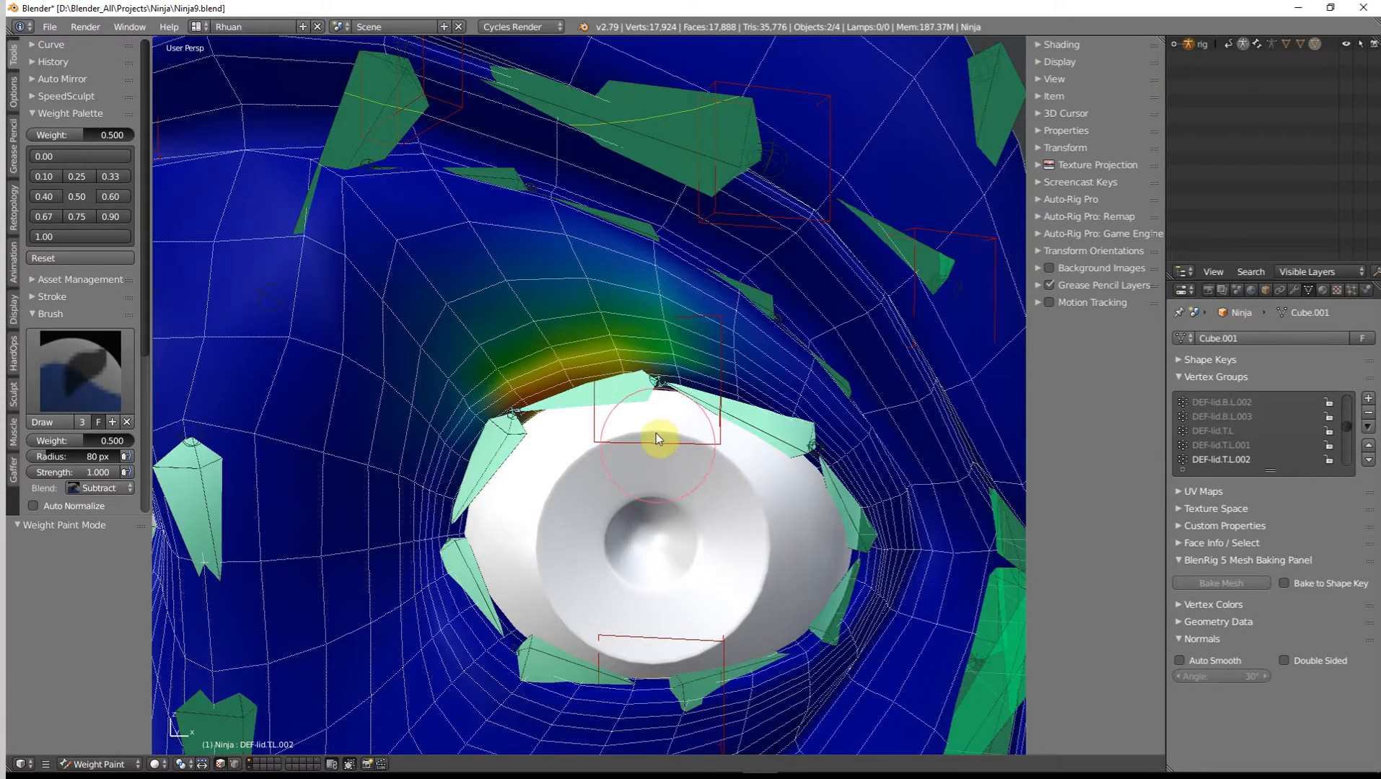
pyautogui.scroll(6, 656, 433)
pyautogui.scroll(-5, 655, 433)
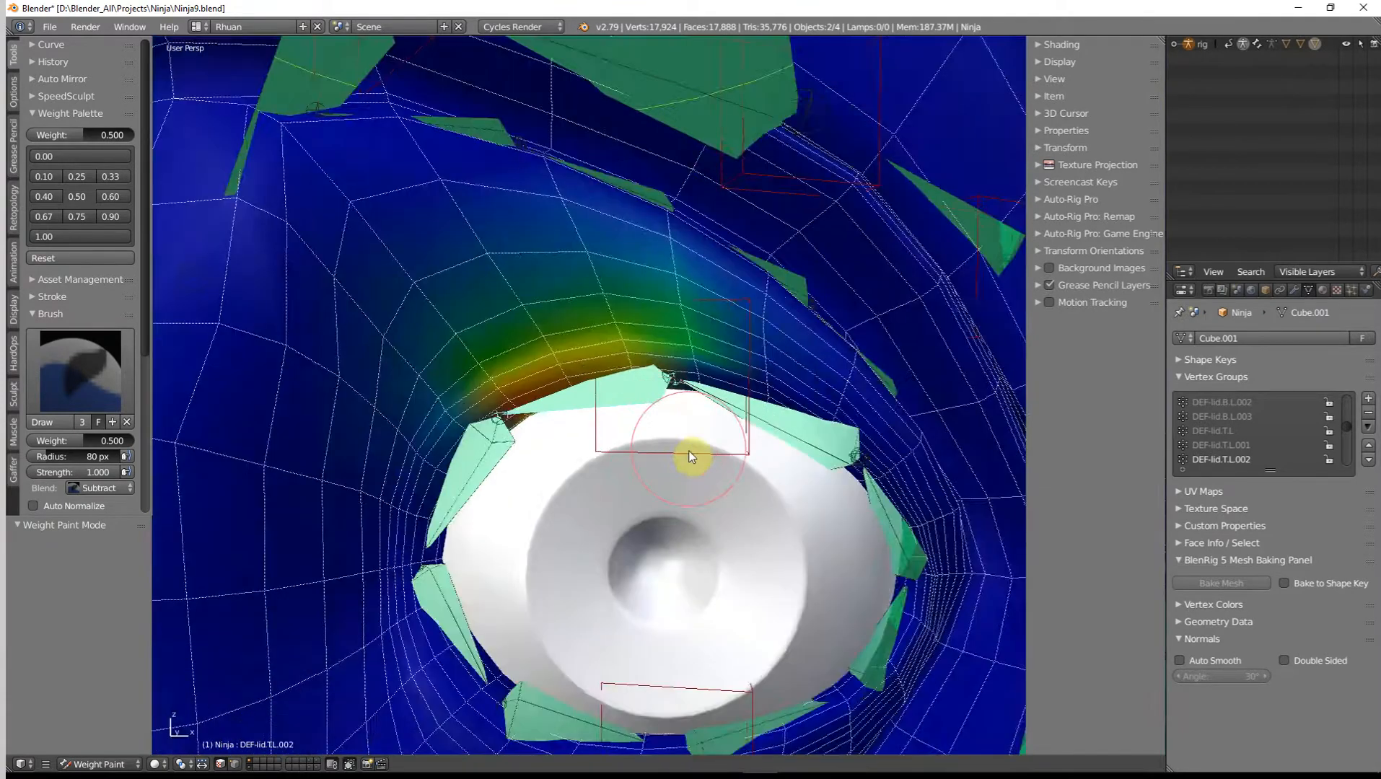
pyautogui.scroll(5, 684, 401)
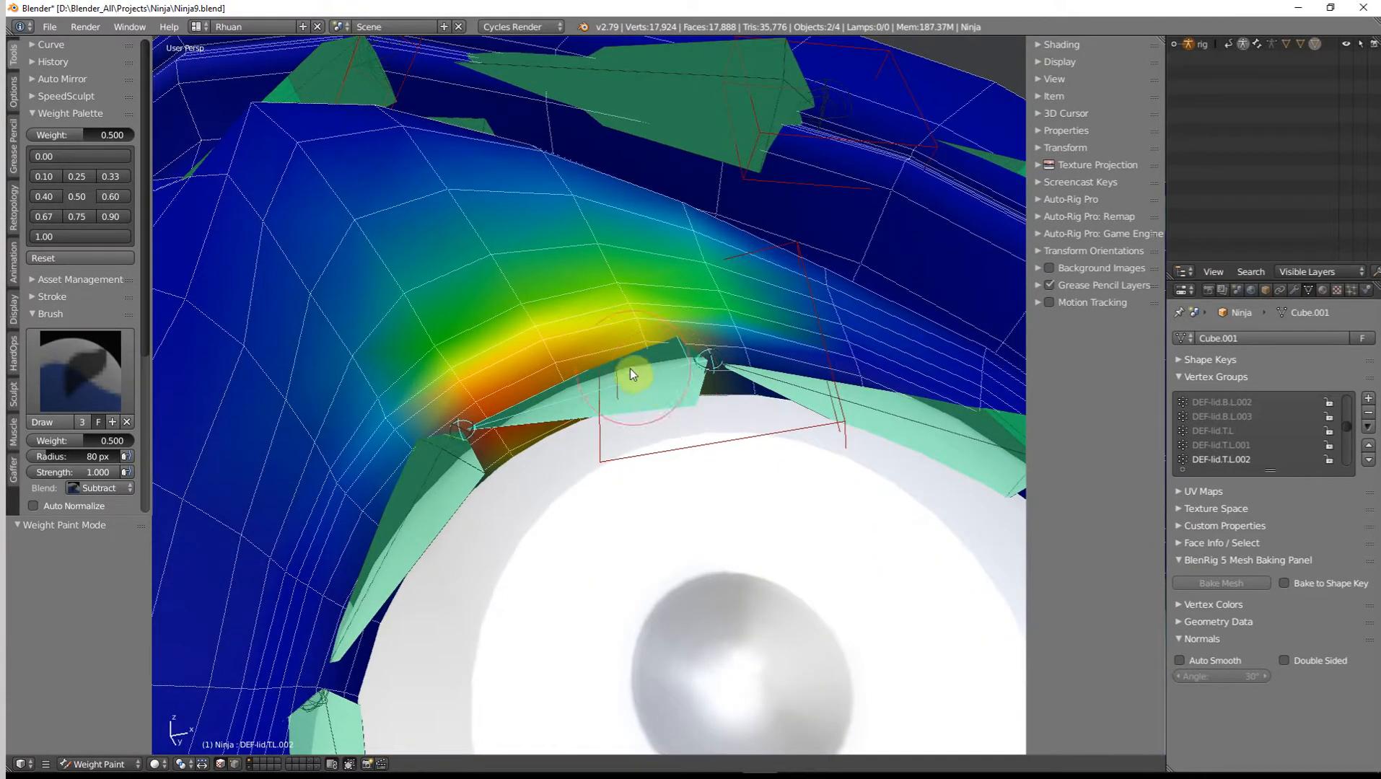
pyautogui.click(99, 488)
pyautogui.click(106, 458)
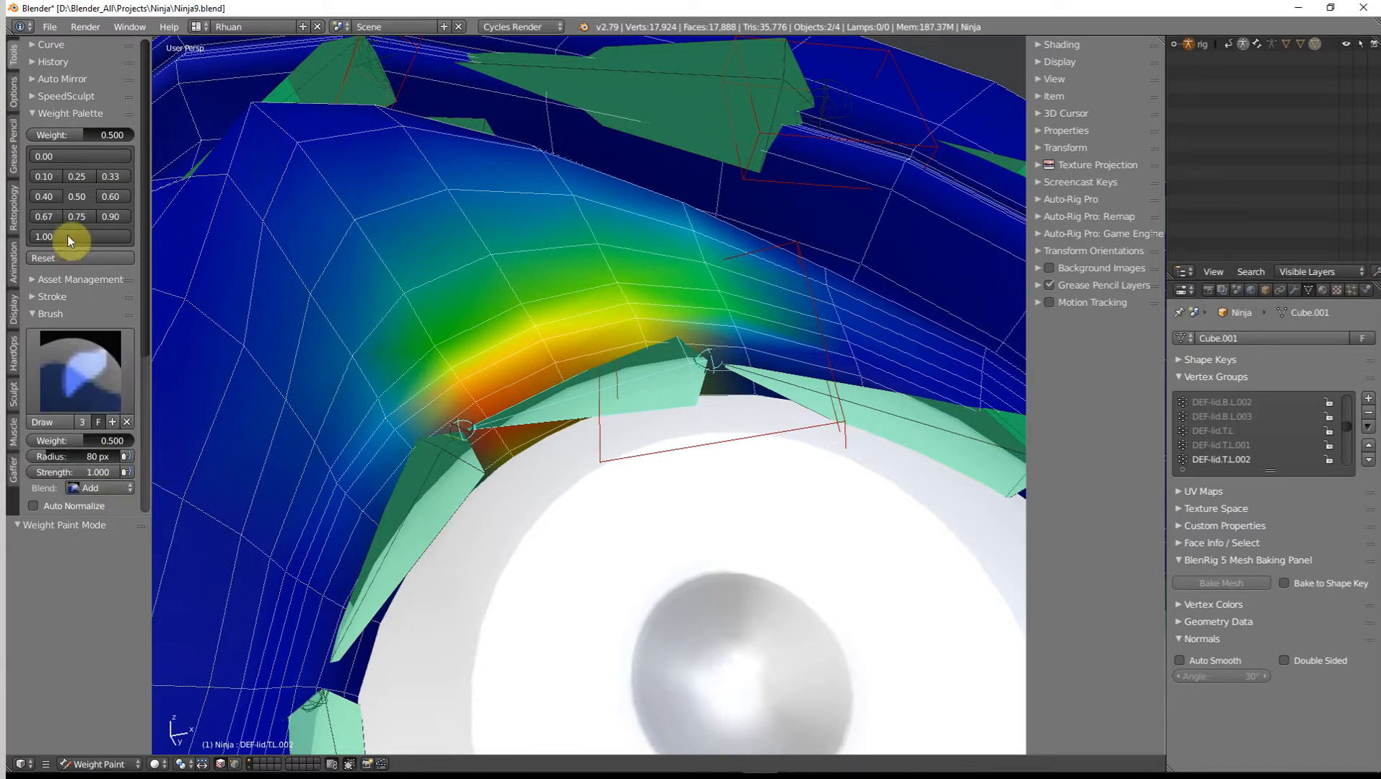
pyautogui.click(65, 237)
# Paint full DEF-lid.T.L.002 weight along the rim of the left upper eyelid beside the bone.
pyautogui.moveTo(589, 353); pyautogui.dragTo(606, 349, button='middle')
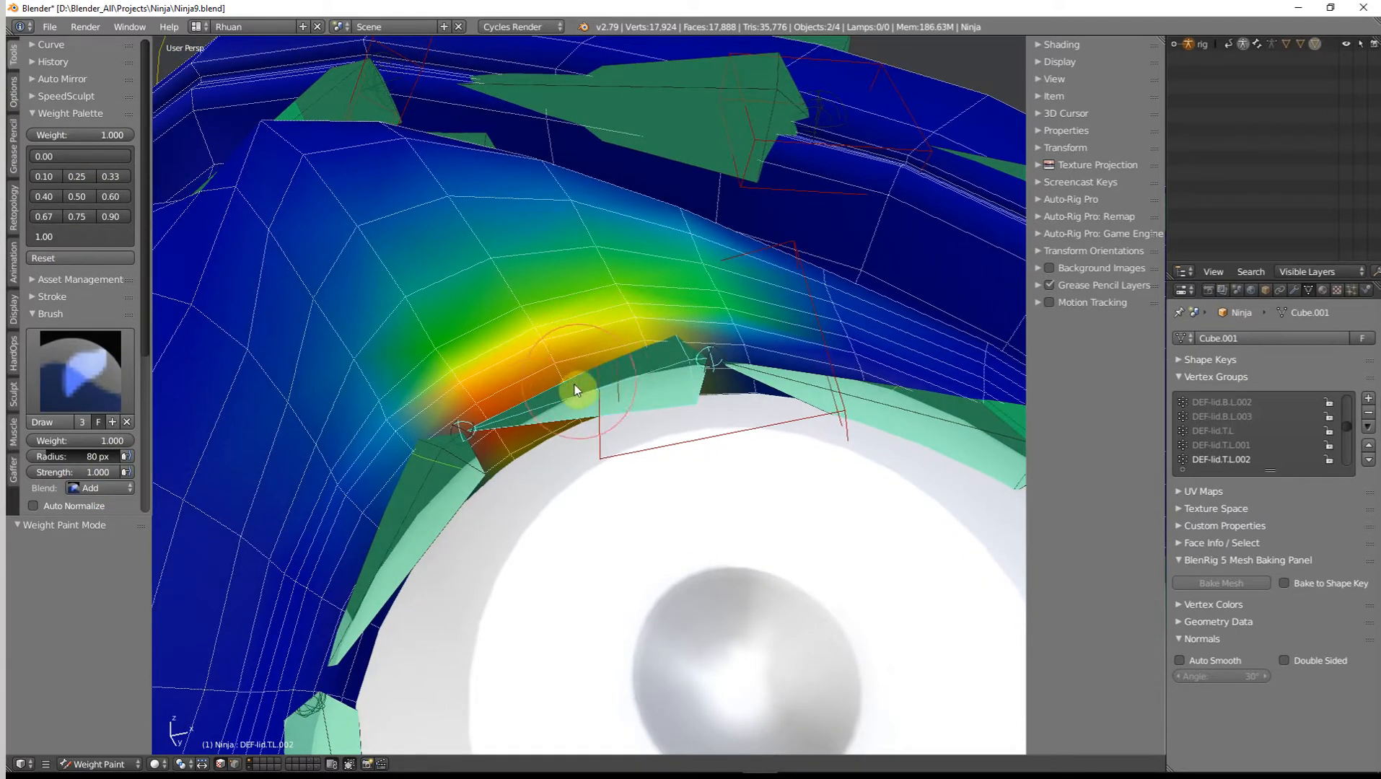
pyautogui.moveTo(527, 420); pyautogui.dragTo(541, 389, button='middle')
pyautogui.moveTo(462, 409)
pyautogui.mouseDown()
pyautogui.moveTo(472, 441)
pyautogui.moveTo(466, 386)
pyautogui.moveTo(569, 397)
pyautogui.moveTo(548, 343)
pyautogui.moveTo(597, 360)
pyautogui.mouseUp()
pyautogui.moveTo(598, 360); pyautogui.dragTo(649, 337, button='middle')
pyautogui.moveTo(649, 337); pyautogui.dragTo(659, 357)
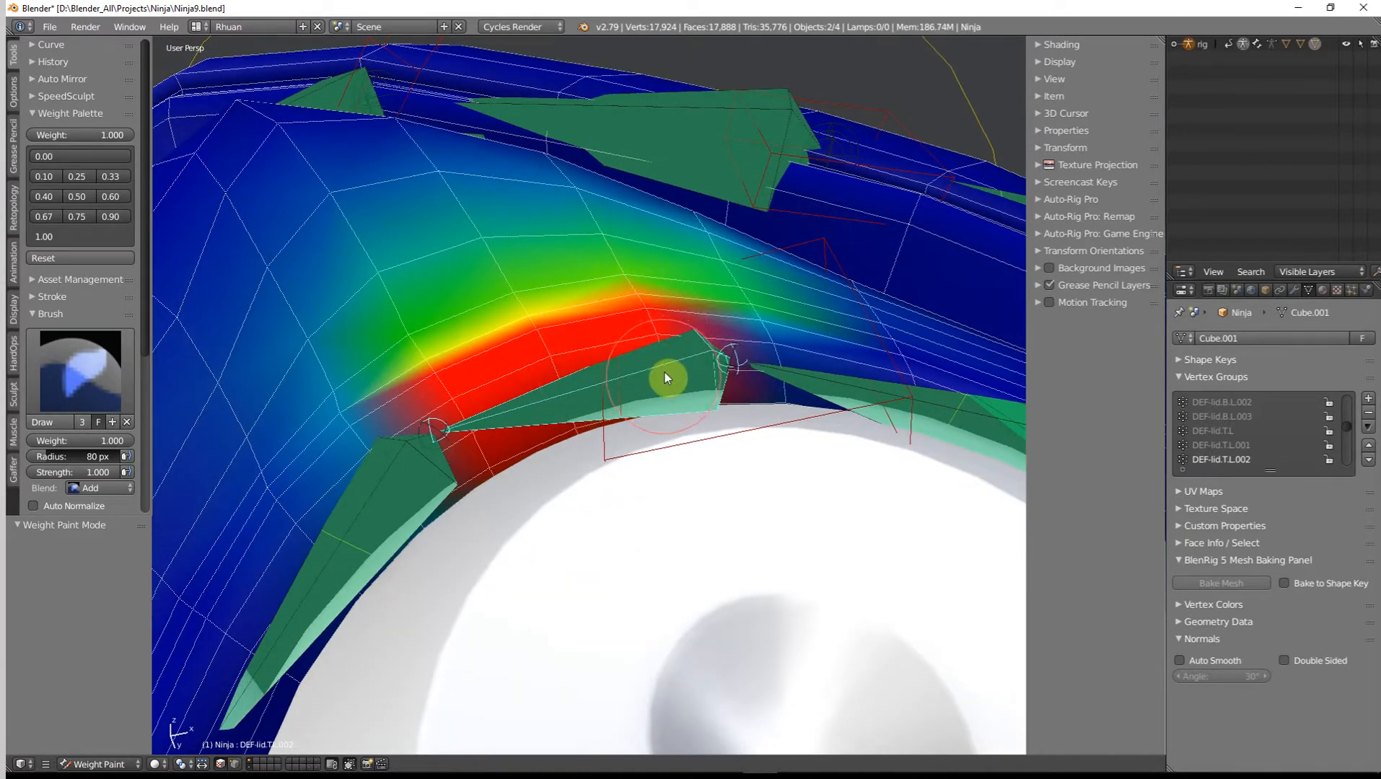
# Select the DEF-lid.T.L.001 bone and paint its full weight along its stretch of the left upper eyelid rim.
pyautogui.moveTo(665, 372)
pyautogui.mouseDown(button='middle')
pyautogui.moveTo(665, 386)
pyautogui.moveTo(557, 400)
pyautogui.moveTo(712, 377)
pyautogui.mouseUp(button='middle')
pyautogui.rightClick(717, 376)
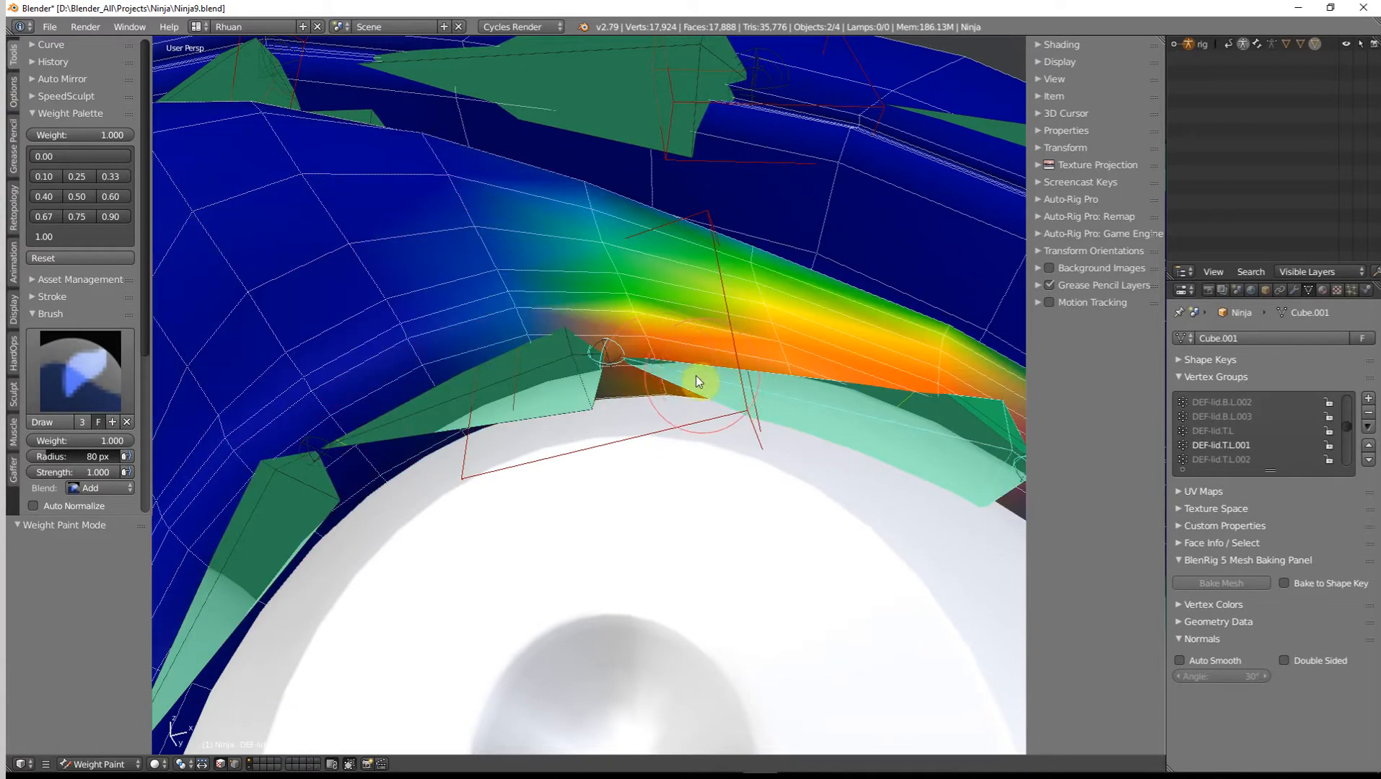
pyautogui.moveTo(658, 373); pyautogui.dragTo(641, 319)
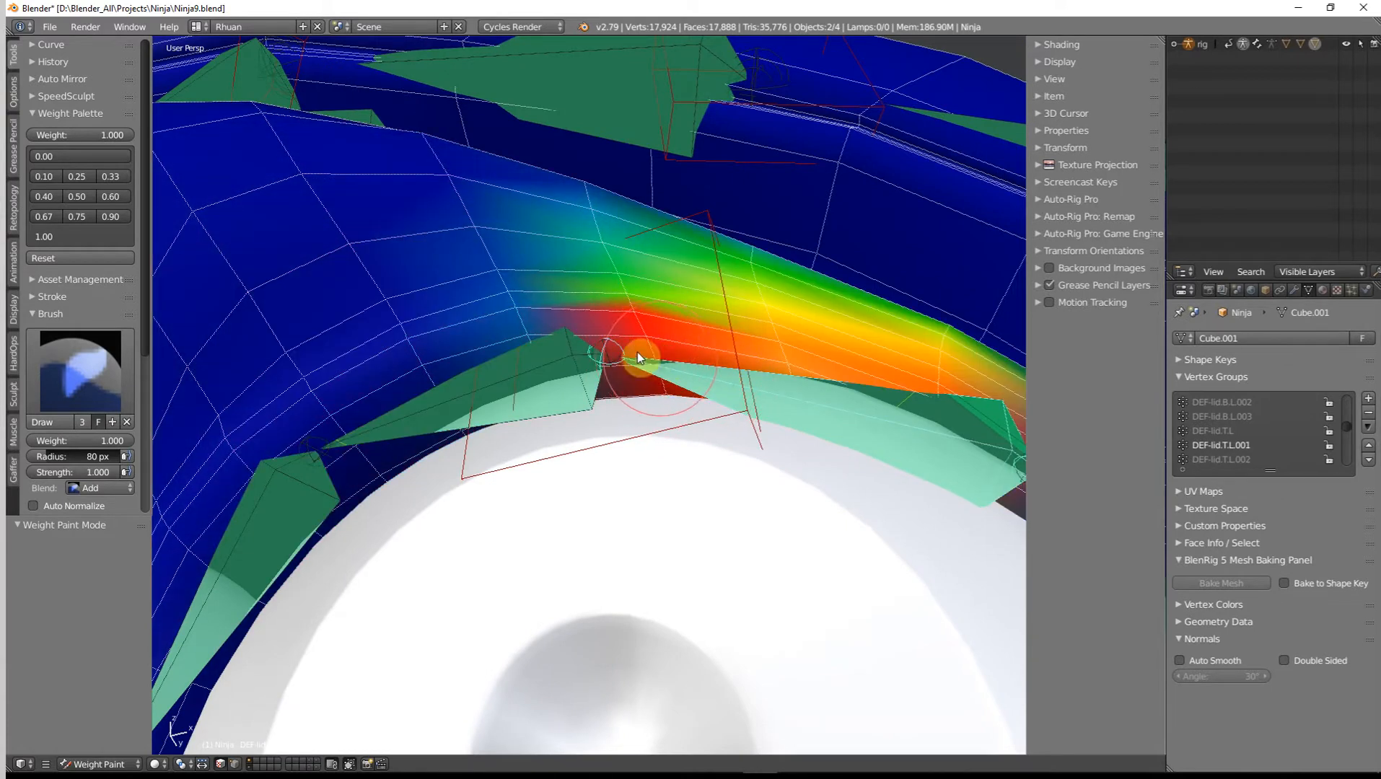
pyautogui.moveTo(637, 358)
pyautogui.mouseDown(button='middle')
pyautogui.moveTo(678, 376)
pyautogui.moveTo(697, 366)
pyautogui.mouseUp(button='middle')
pyautogui.moveTo(662, 372); pyautogui.dragTo(650, 339)
pyautogui.moveTo(650, 339)
pyautogui.mouseDown(button='middle')
pyautogui.moveTo(613, 323)
pyautogui.moveTo(692, 358)
pyautogui.mouseUp(button='middle')
pyautogui.moveTo(692, 358)
pyautogui.mouseDown()
pyautogui.moveTo(706, 326)
pyautogui.moveTo(660, 318)
pyautogui.mouseUp()
pyautogui.moveTo(660, 318); pyautogui.dragTo(737, 425, button='middle')
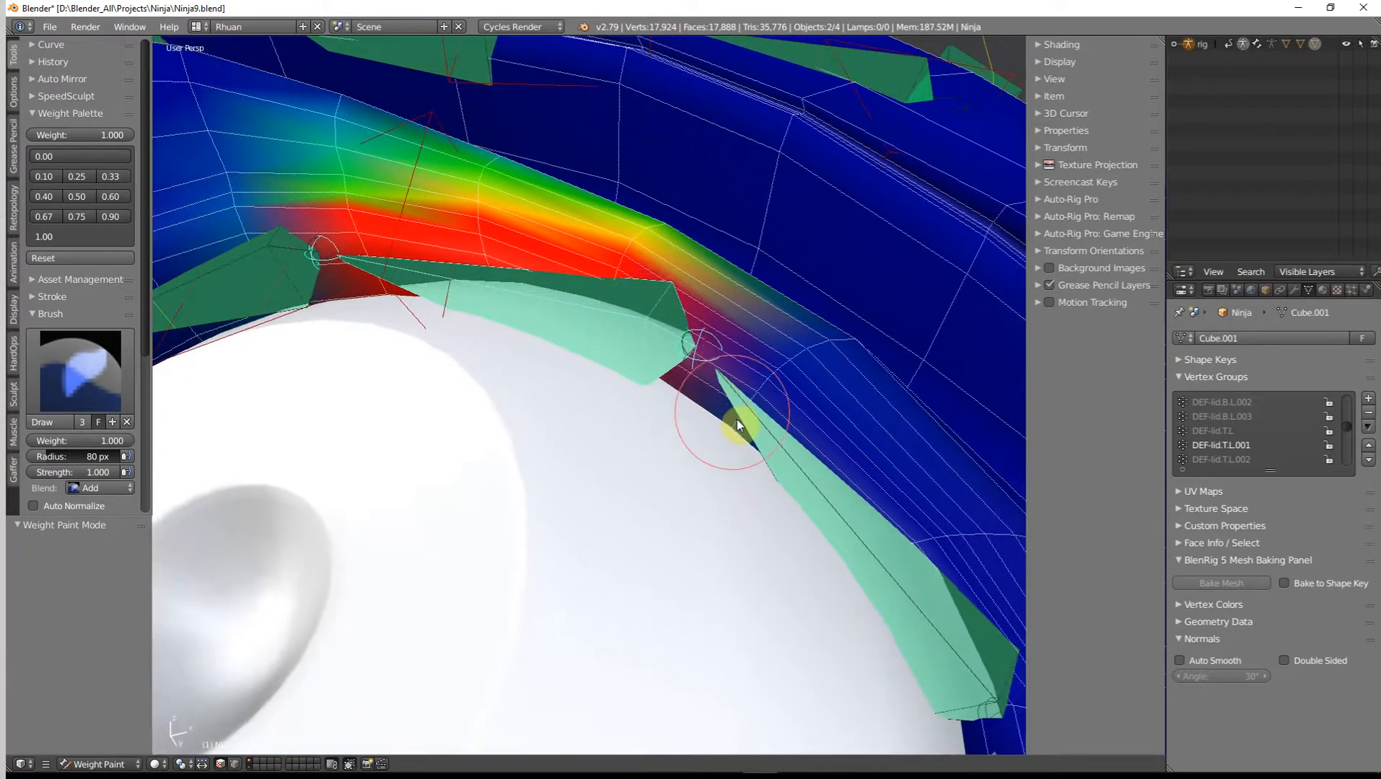
# Select the outermost left upper eyelid bone and add full weight to the lid rim beside it.
pyautogui.rightClick(791, 457)
pyautogui.moveTo(735, 418); pyautogui.dragTo(795, 358)
pyautogui.moveTo(794, 358)
pyautogui.mouseDown(button='middle')
pyautogui.moveTo(776, 402)
pyautogui.moveTo(736, 430)
pyautogui.moveTo(826, 385)
pyautogui.moveTo(887, 395)
pyautogui.moveTo(794, 416)
pyautogui.moveTo(585, 412)
pyautogui.moveTo(664, 409)
pyautogui.moveTo(653, 393)
pyautogui.mouseUp(button='middle')
# Add full DEF-lid.T.L.003 weight along the inner upper eyelid rim and compare it with DEF-lid.T.L.002.
pyautogui.rightClick(572, 371)
pyautogui.scroll(1, 646, 373)
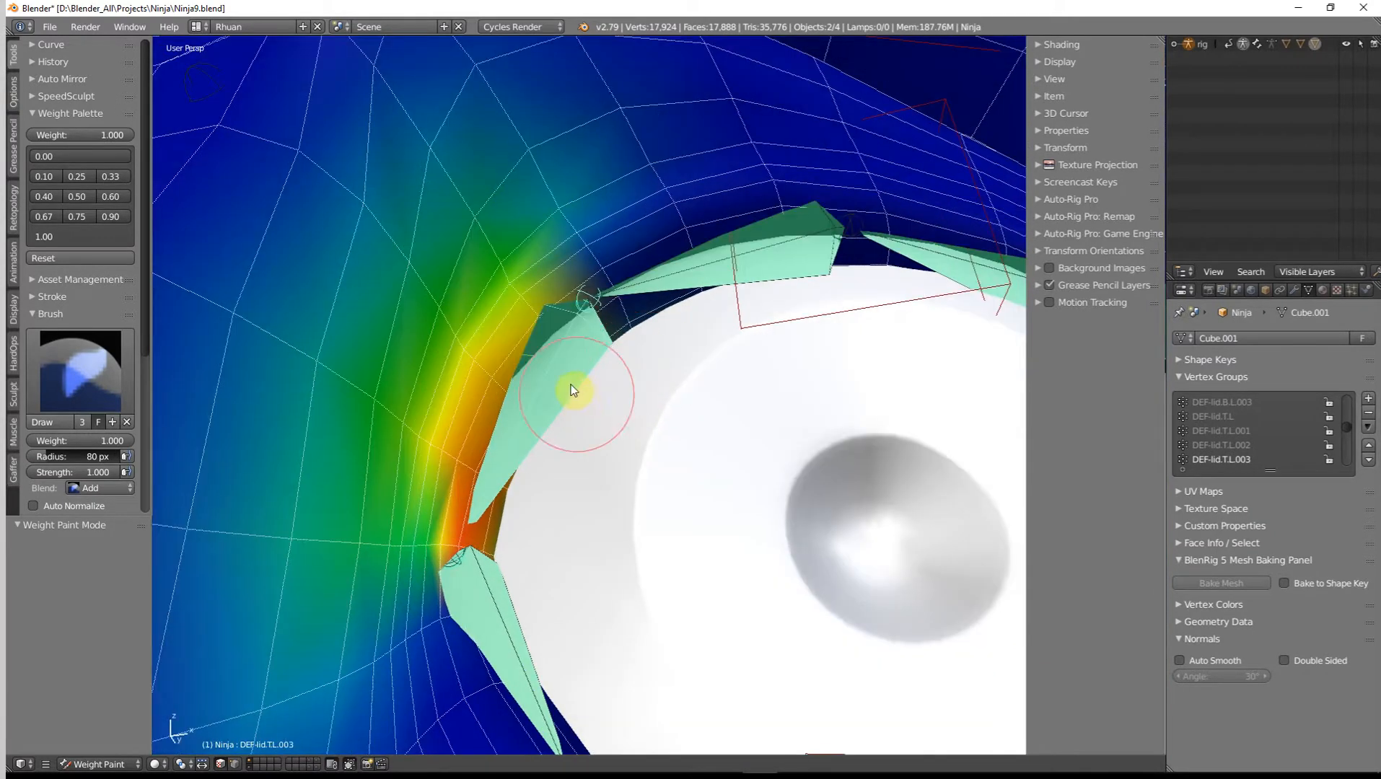
pyautogui.moveTo(570, 317); pyautogui.dragTo(540, 287)
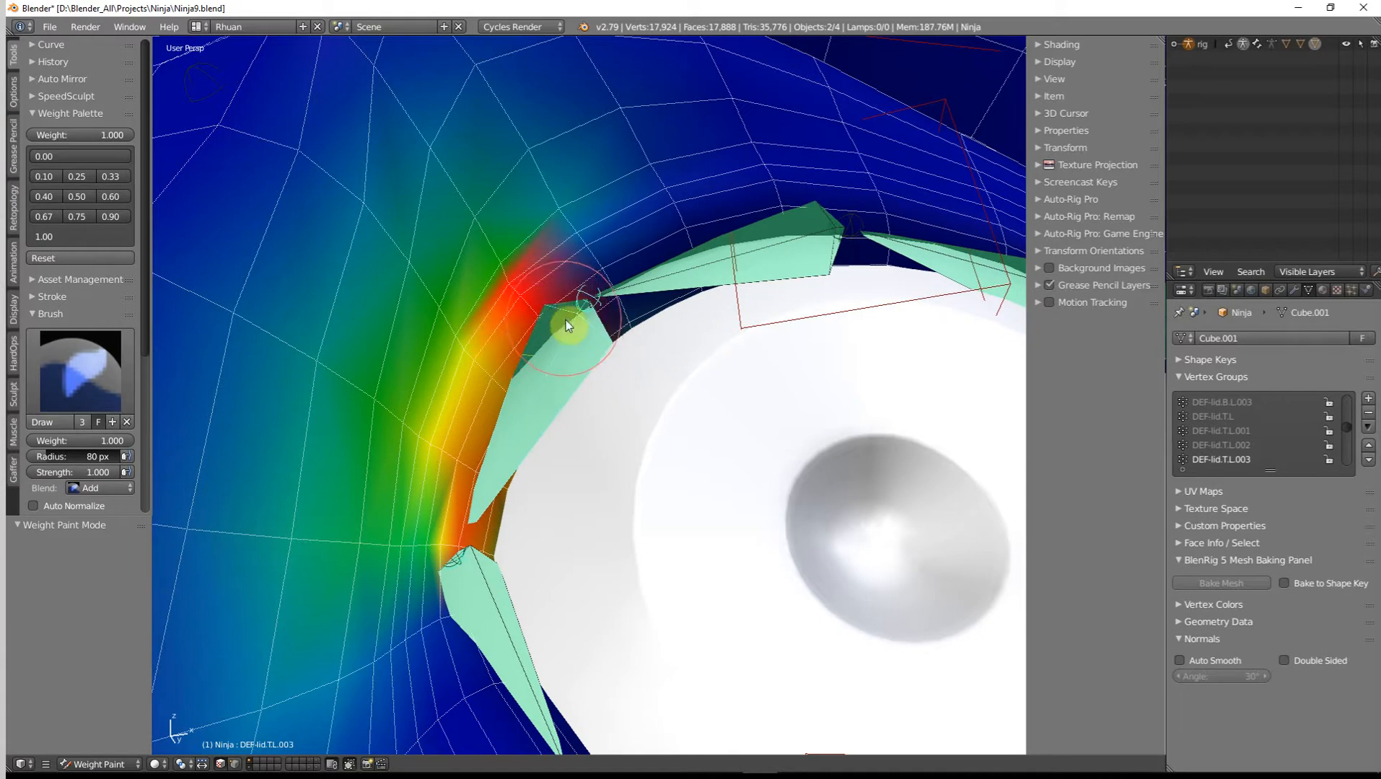
pyautogui.moveTo(535, 390)
pyautogui.mouseDown()
pyautogui.moveTo(492, 358)
pyautogui.moveTo(509, 370)
pyautogui.moveTo(573, 323)
pyautogui.mouseUp()
pyautogui.rightClick(716, 262)
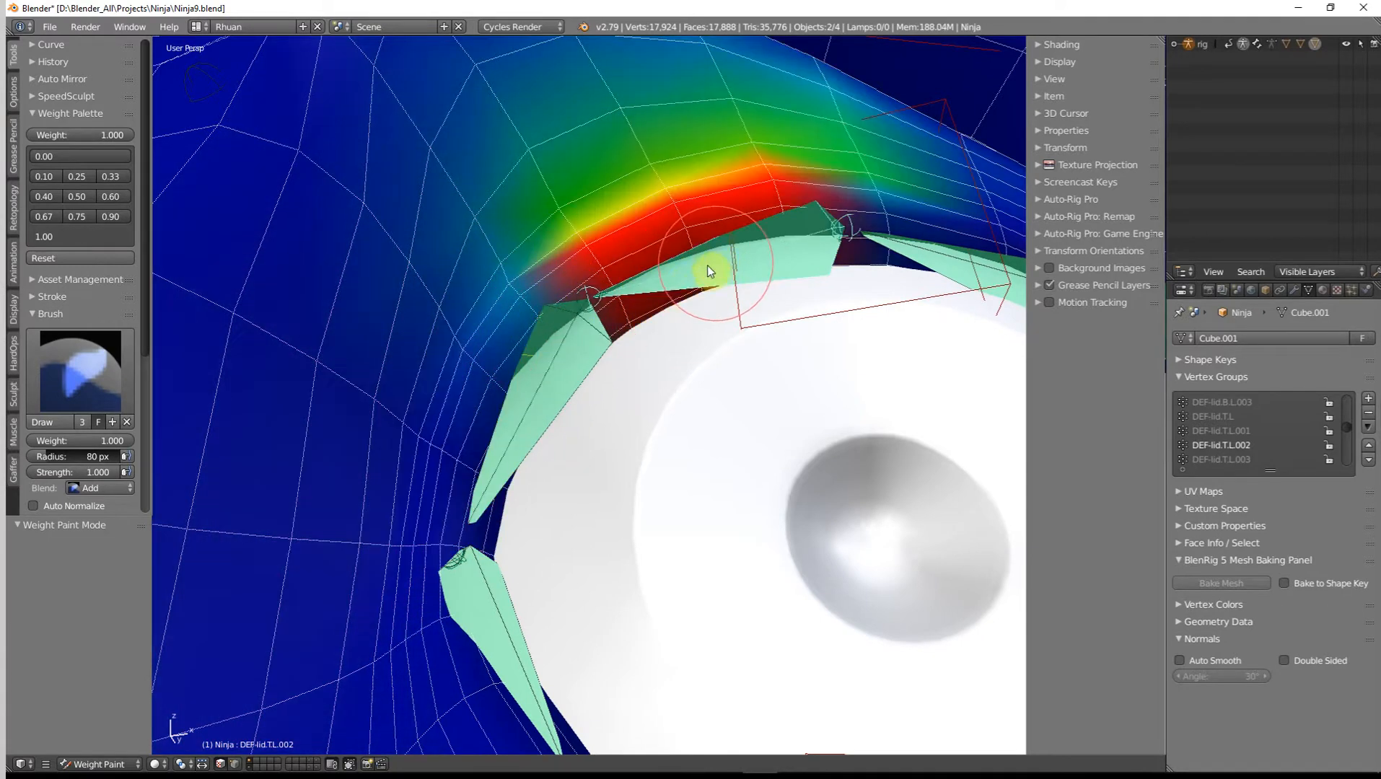
pyautogui.rightClick(564, 355)
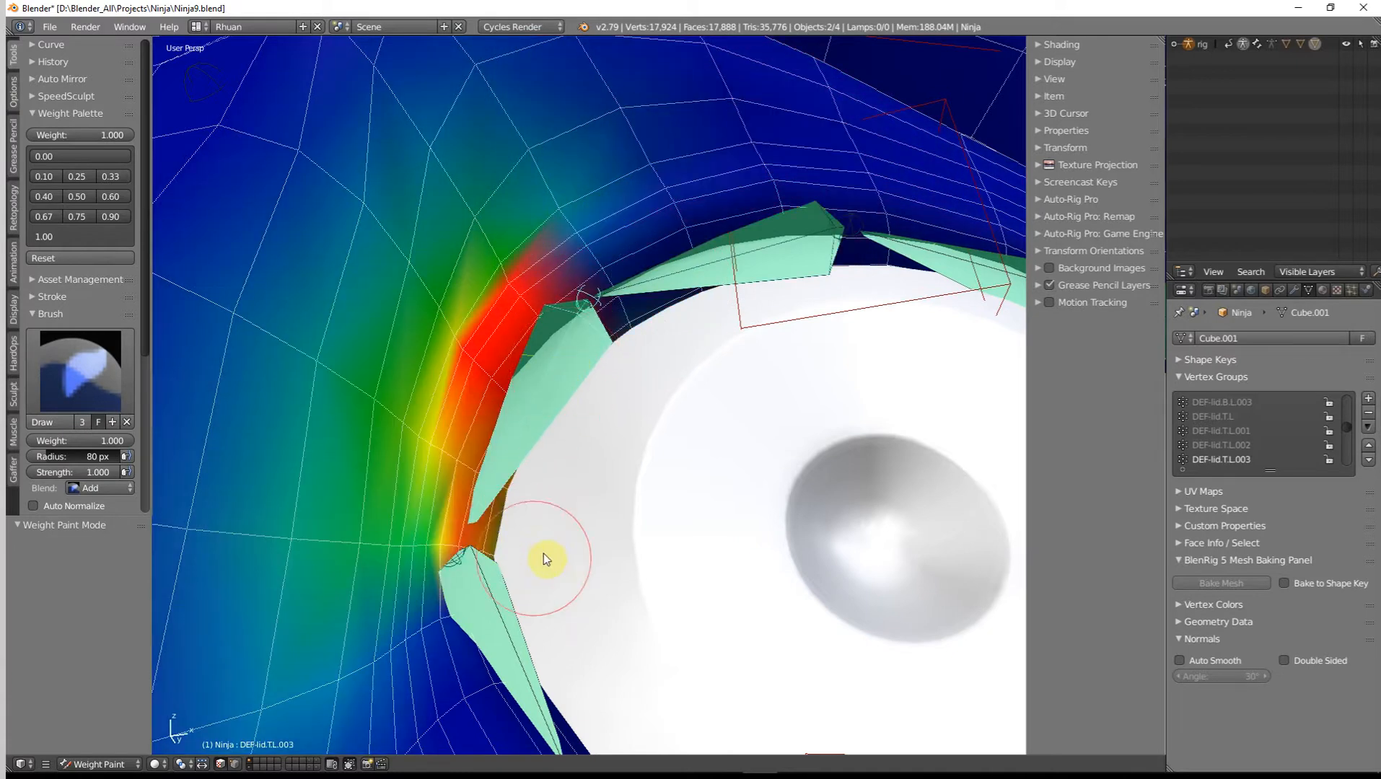
# Select the DEF-lid.B.L bone and add full weight along the inner corner of the left lower eyelid.
pyautogui.moveTo(544, 553); pyautogui.dragTo(564, 401, button='middle')
pyautogui.rightClick(542, 447)
pyautogui.moveTo(557, 482)
pyautogui.mouseDown(button='middle')
pyautogui.moveTo(555, 548)
pyautogui.moveTo(574, 518)
pyautogui.mouseUp(button='middle')
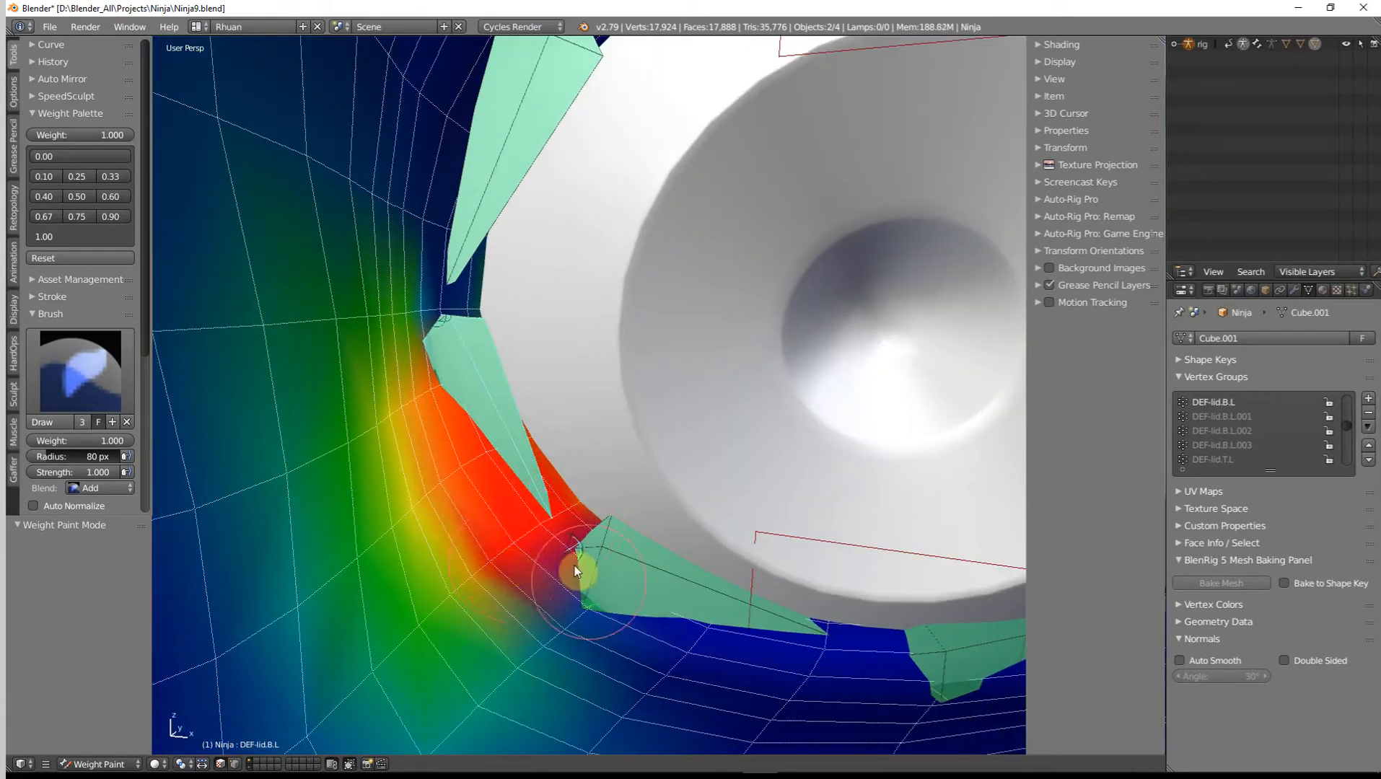
pyautogui.moveTo(574, 565); pyautogui.dragTo(600, 542, button='middle')
# Select the DEF-lid.B.L.001 bone and add full weight at both ends of its lower eyelid rim section.
pyautogui.rightClick(598, 530)
pyautogui.moveTo(592, 495); pyautogui.dragTo(532, 397, button='middle')
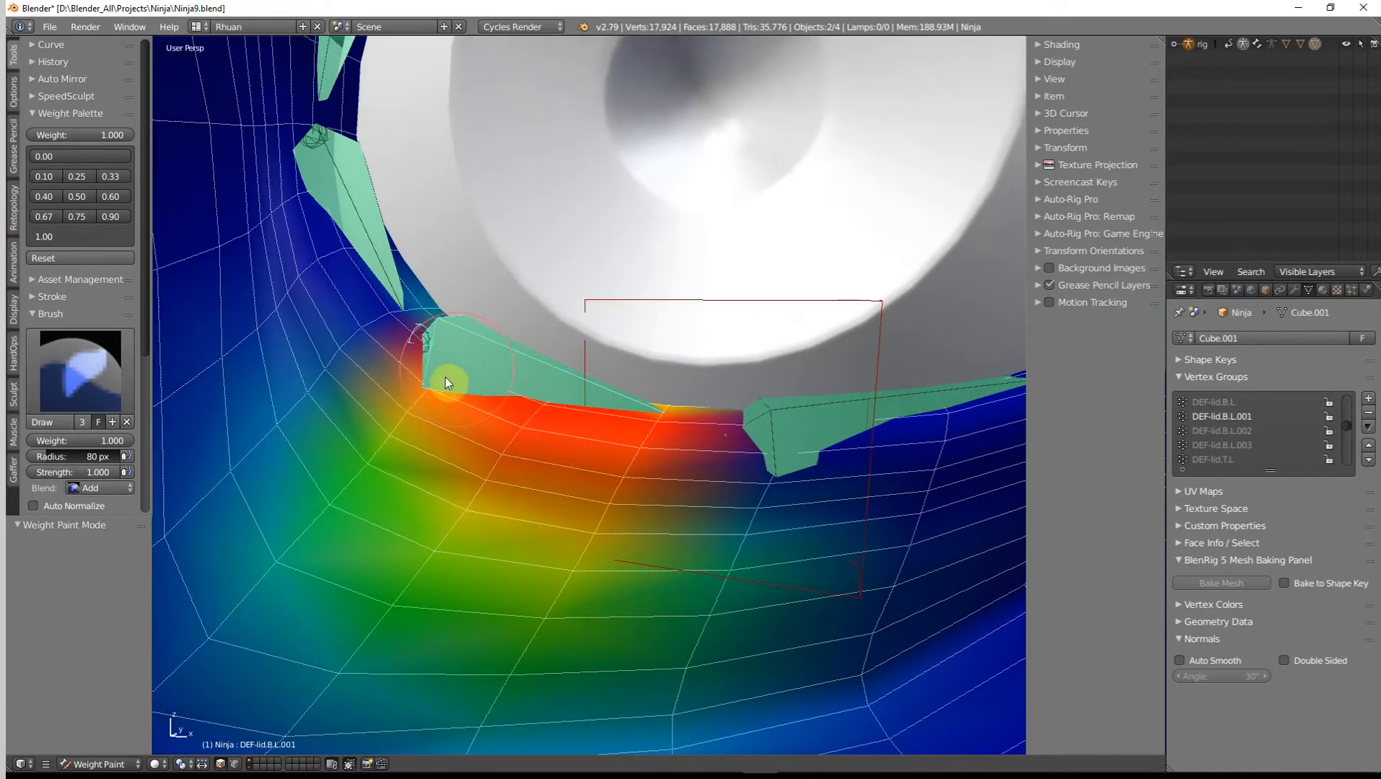
pyautogui.click(432, 390)
pyautogui.click(676, 399)
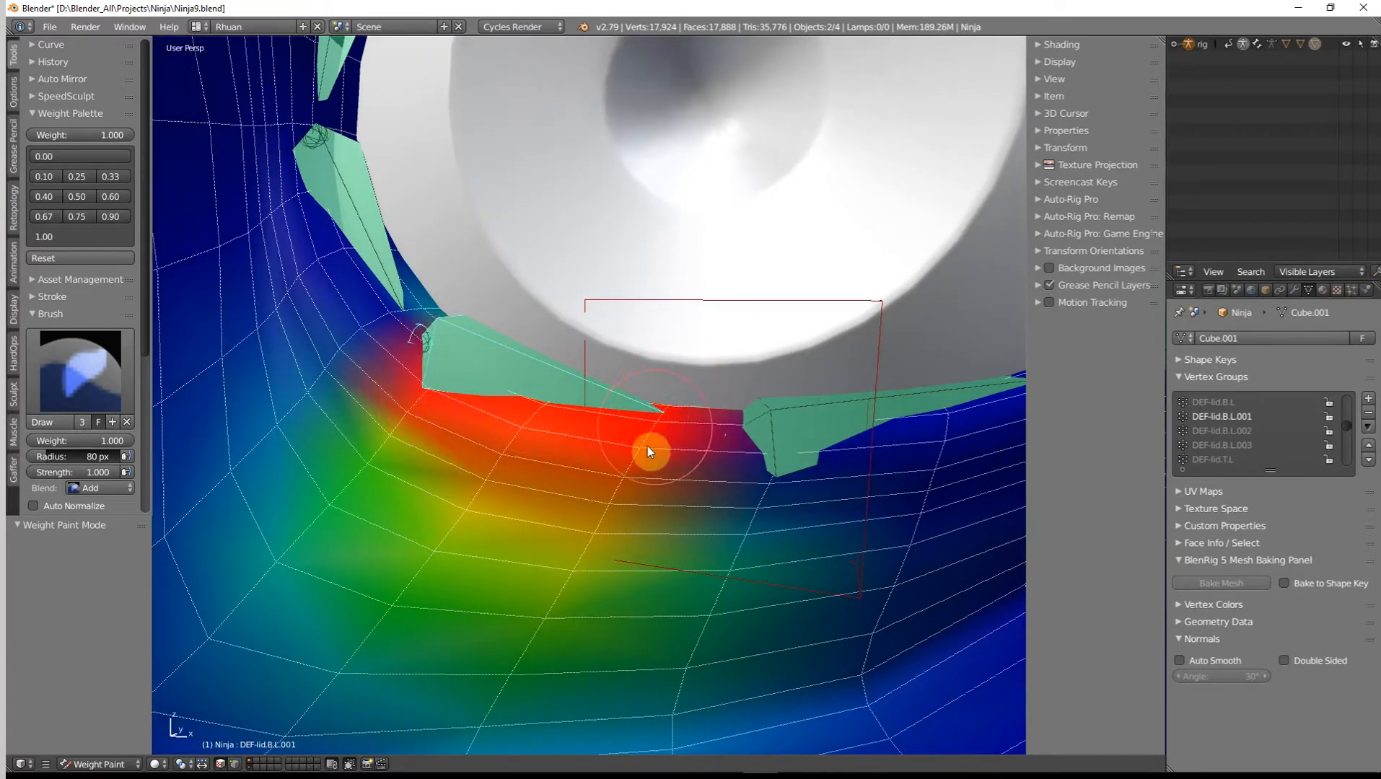
pyautogui.moveTo(647, 453)
pyautogui.mouseDown(button='middle')
pyautogui.moveTo(577, 438)
pyautogui.moveTo(588, 437)
pyautogui.mouseUp(button='middle')
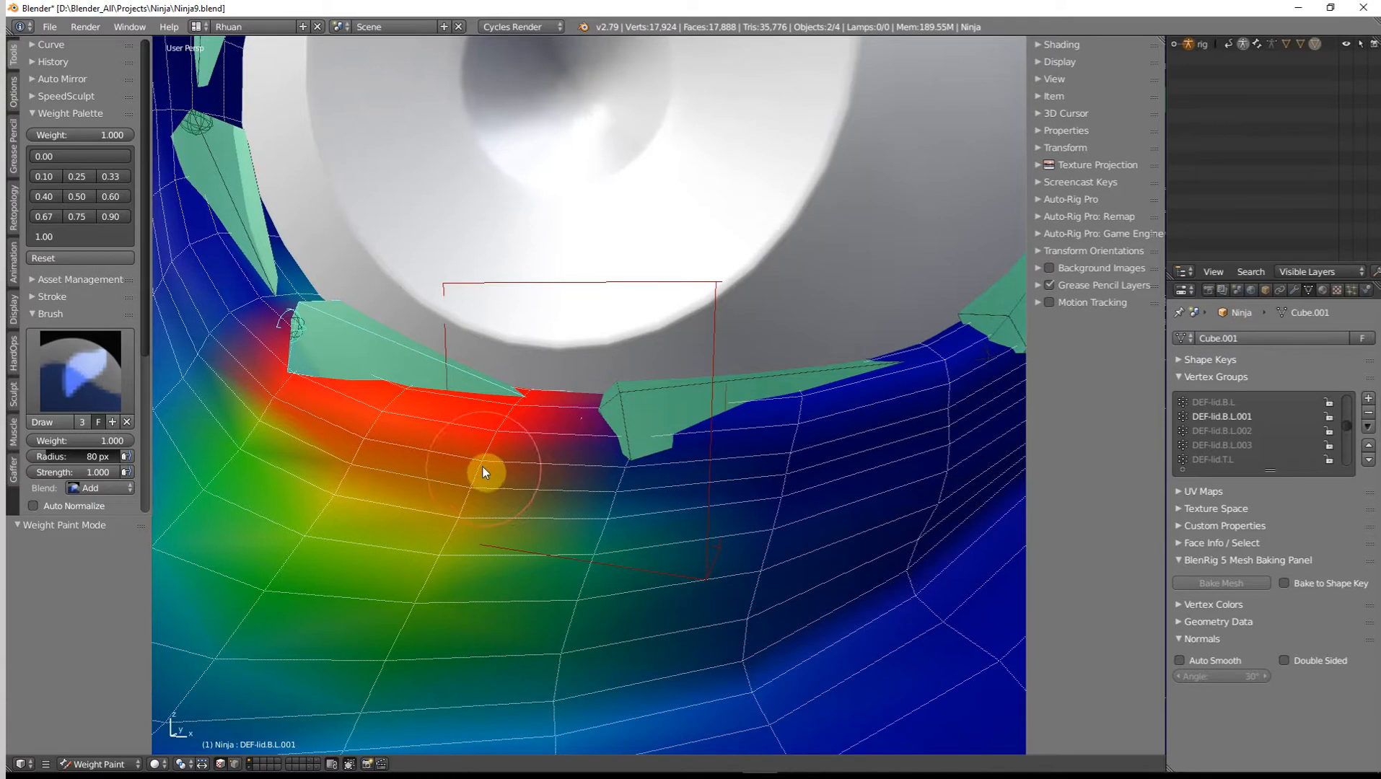
# Select the remaining left lower eyelid bones through DEF-lid.B.L.003 and add full weight along the outer lower lid rim.
pyautogui.rightClick(689, 422)
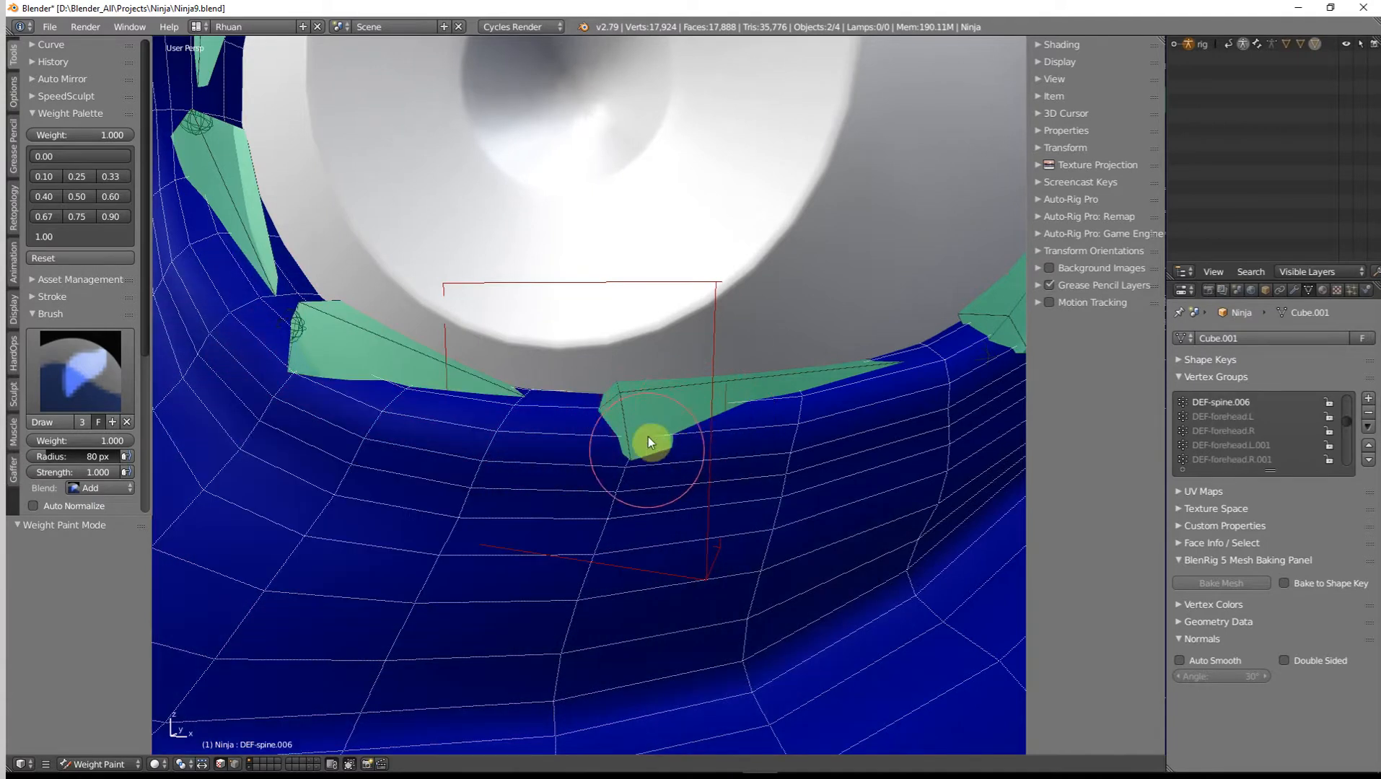
pyautogui.rightClick(663, 394)
pyautogui.moveTo(754, 444)
pyautogui.mouseDown(button='middle')
pyautogui.moveTo(619, 450)
pyautogui.moveTo(649, 453)
pyautogui.mouseUp(button='middle')
pyautogui.moveTo(704, 334); pyautogui.dragTo(734, 317, button='middle')
pyautogui.rightClick(737, 322)
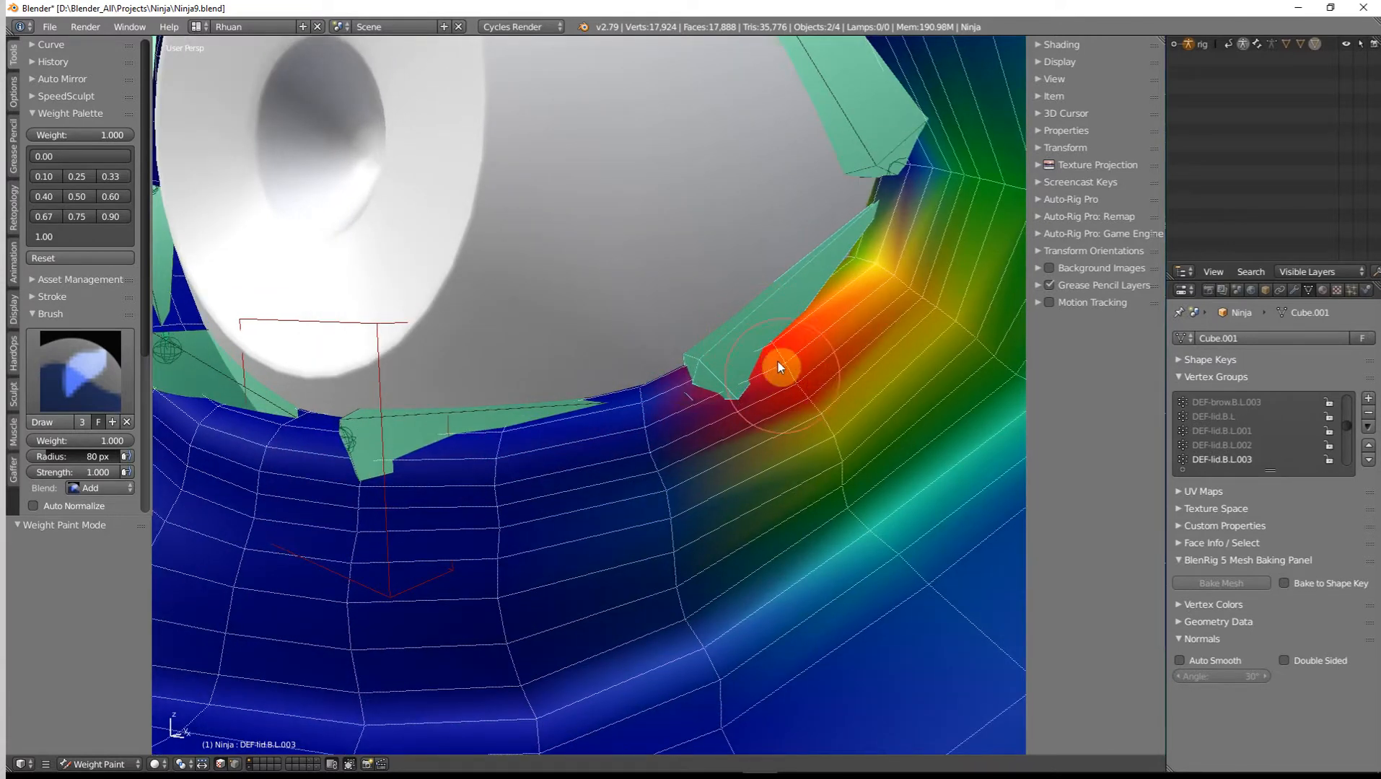
pyautogui.moveTo(769, 332); pyautogui.dragTo(746, 346, button='middle')
# Leave weight painting and move the rig's lid.T.L.002 control down about 0.05 to test the left upper eyelid's deformation.
pyautogui.scroll(-6, 721, 357)
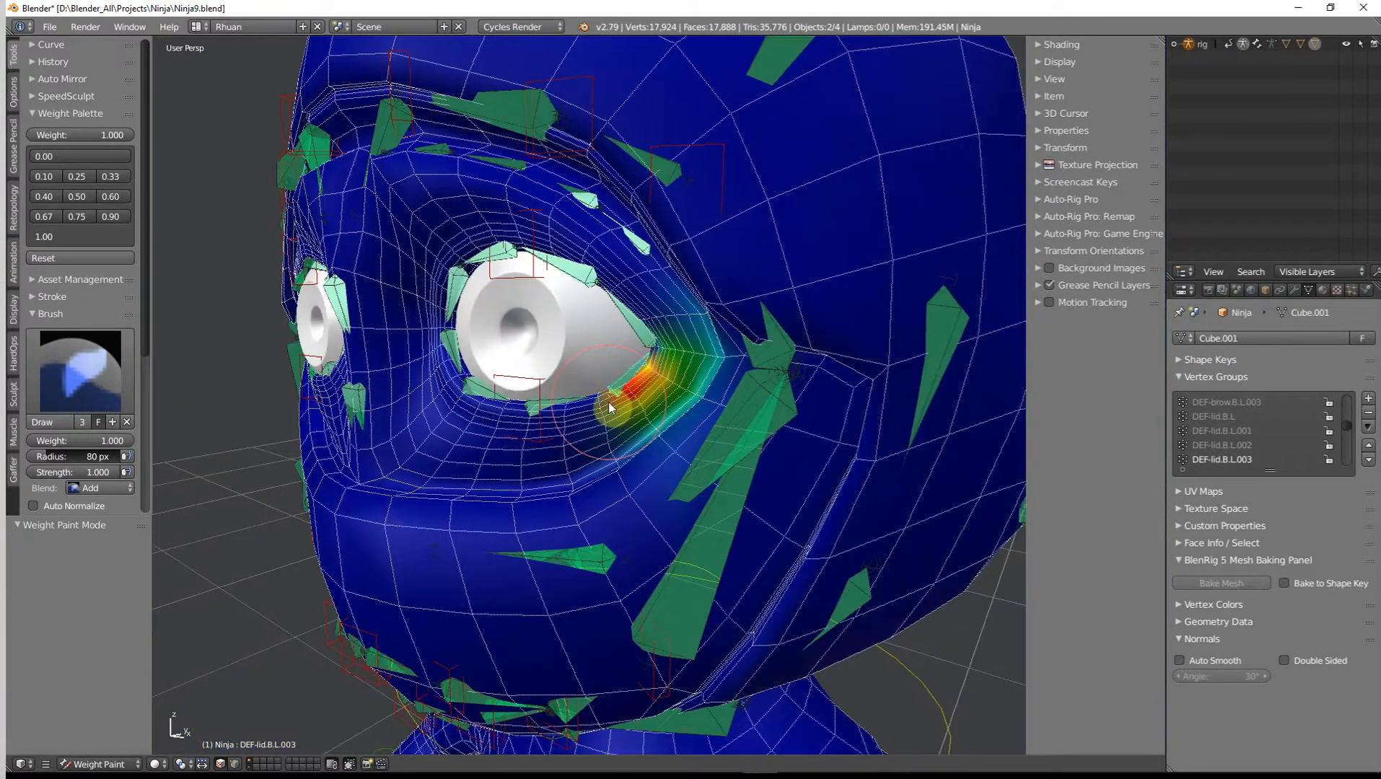
pyautogui.press('Tab')
pyautogui.scroll(6, 608, 401)
pyautogui.scroll(-5, 608, 402)
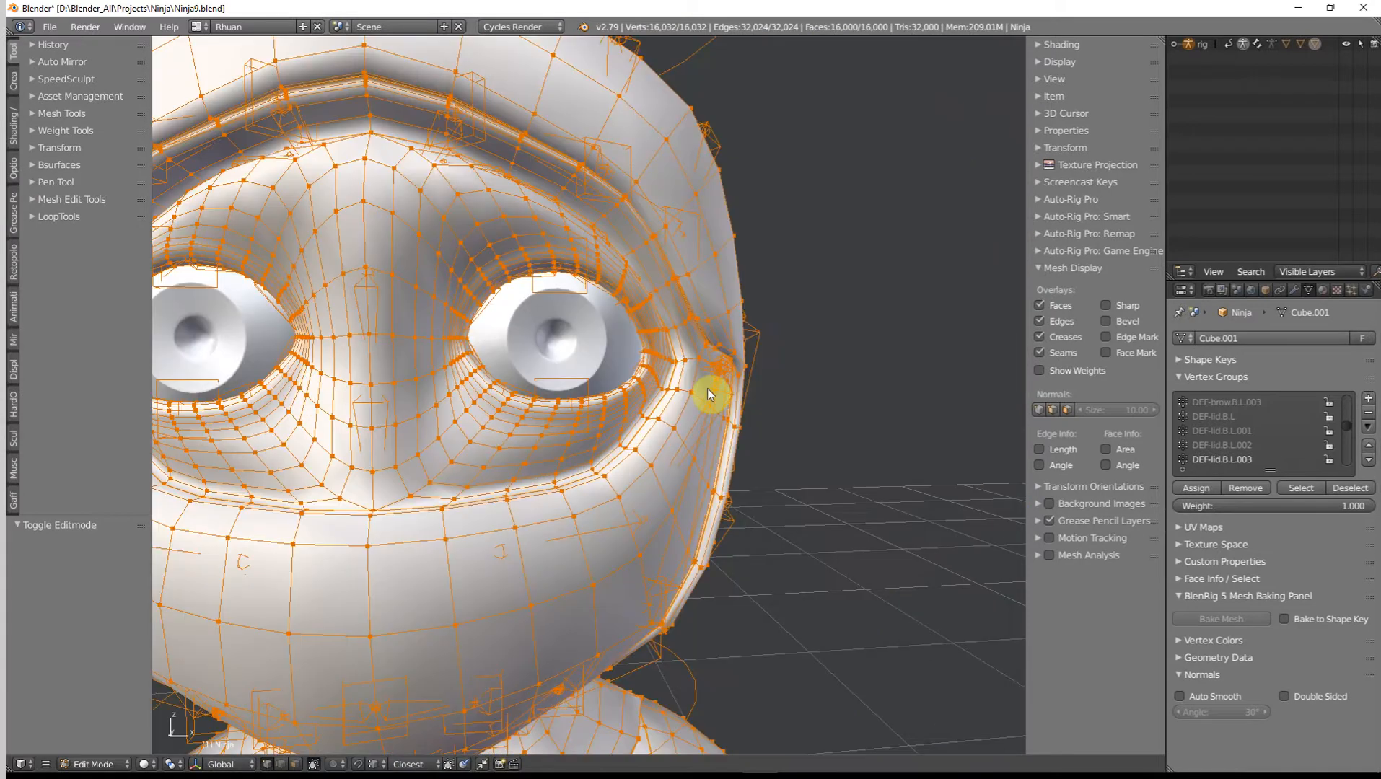
pyautogui.press('Tab')
pyautogui.scroll(6, 627, 409)
pyautogui.scroll(1, 587, 349)
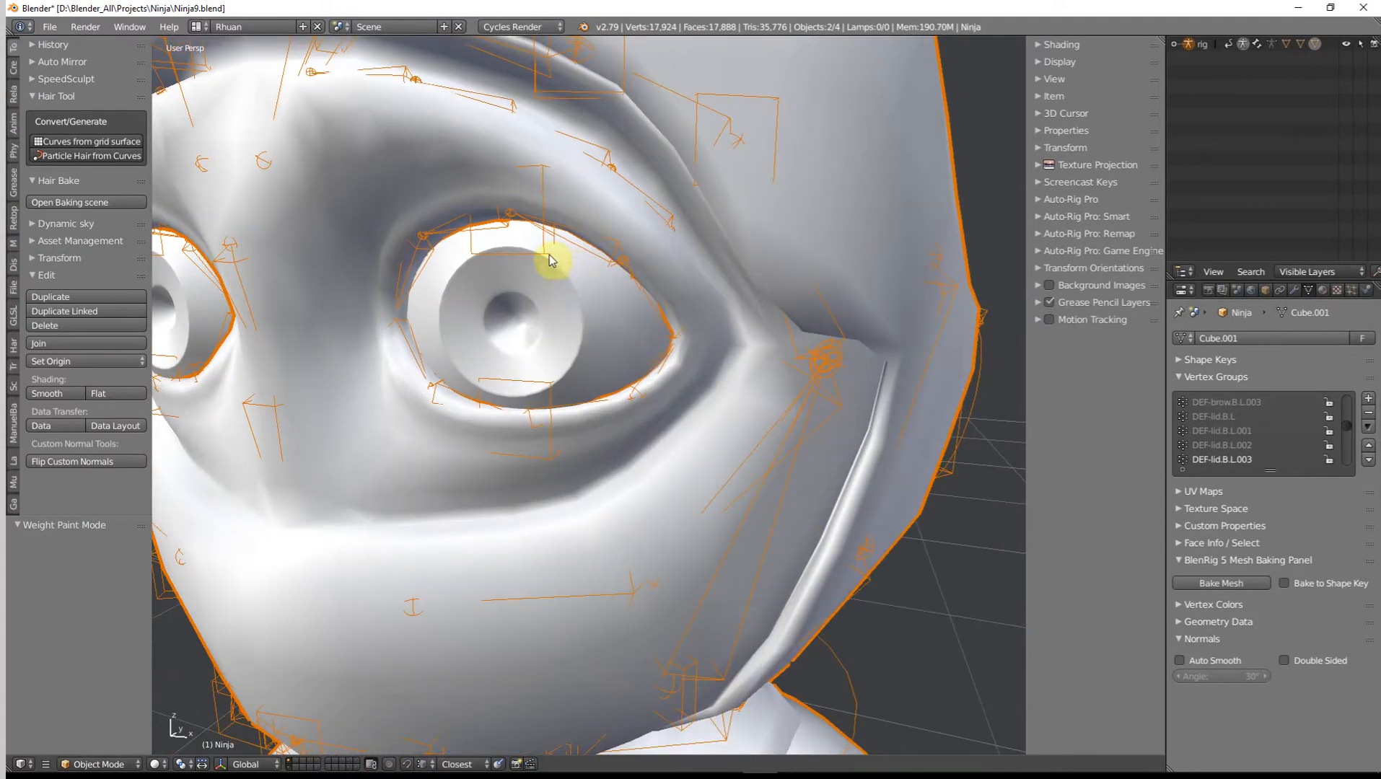
pyautogui.rightClick(545, 261)
pyautogui.moveTo(586, 271); pyautogui.dragTo(604, 276, button='middle')
pyautogui.press('g')
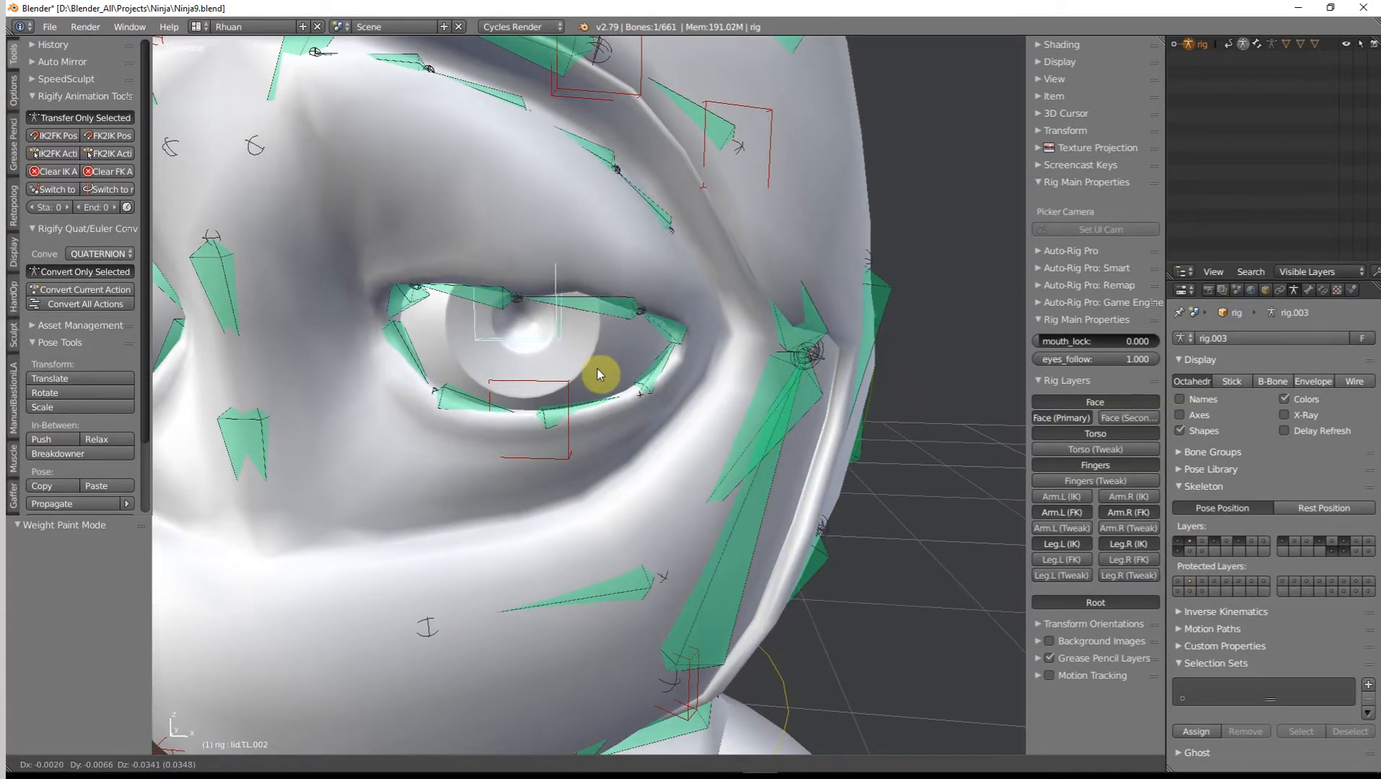
pyautogui.click(603, 405)
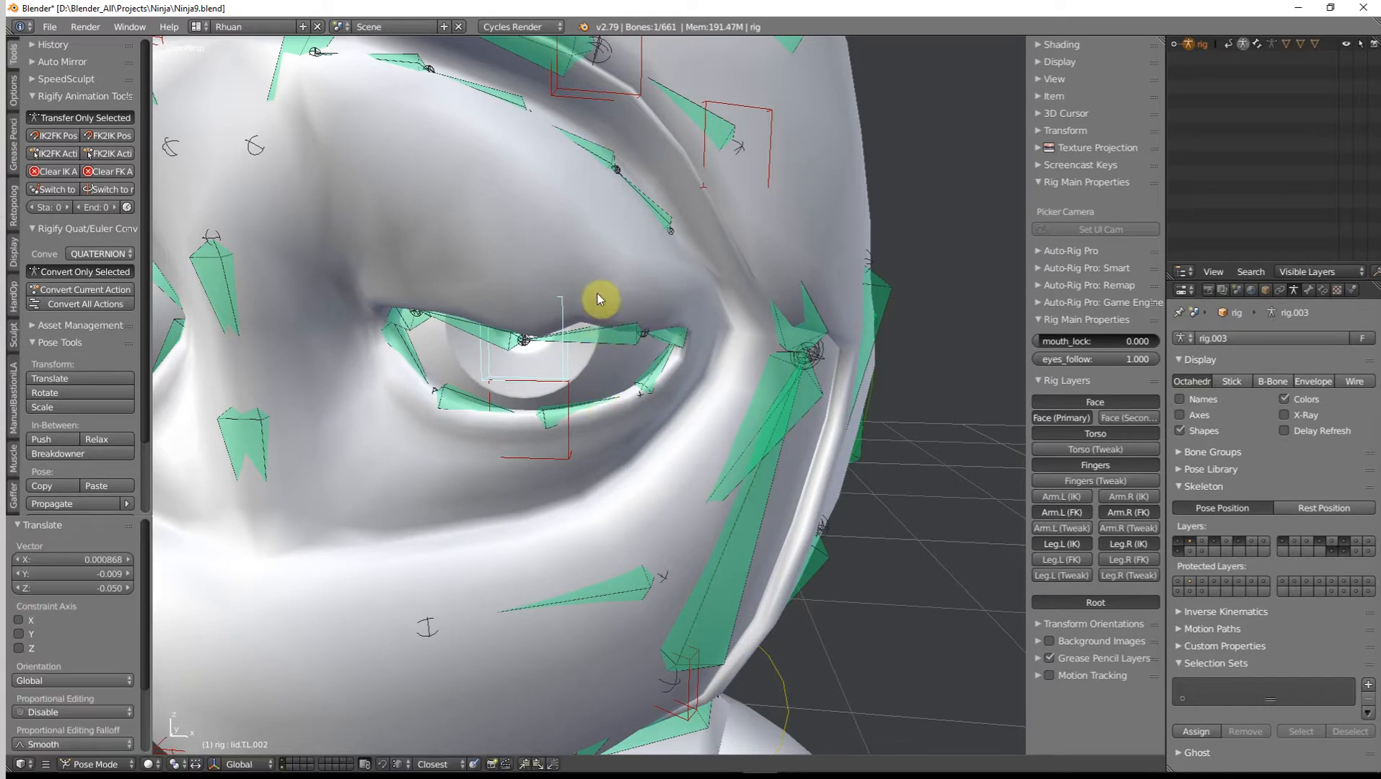
# Return the Ninja mesh to weight painting, select the DEF-lid.T.L.001 bone and add full weight along its upper lid rim.
pyautogui.scroll(2, 598, 294)
pyautogui.moveTo(597, 293); pyautogui.dragTo(597, 251, button='middle')
pyautogui.rightClick(598, 231)
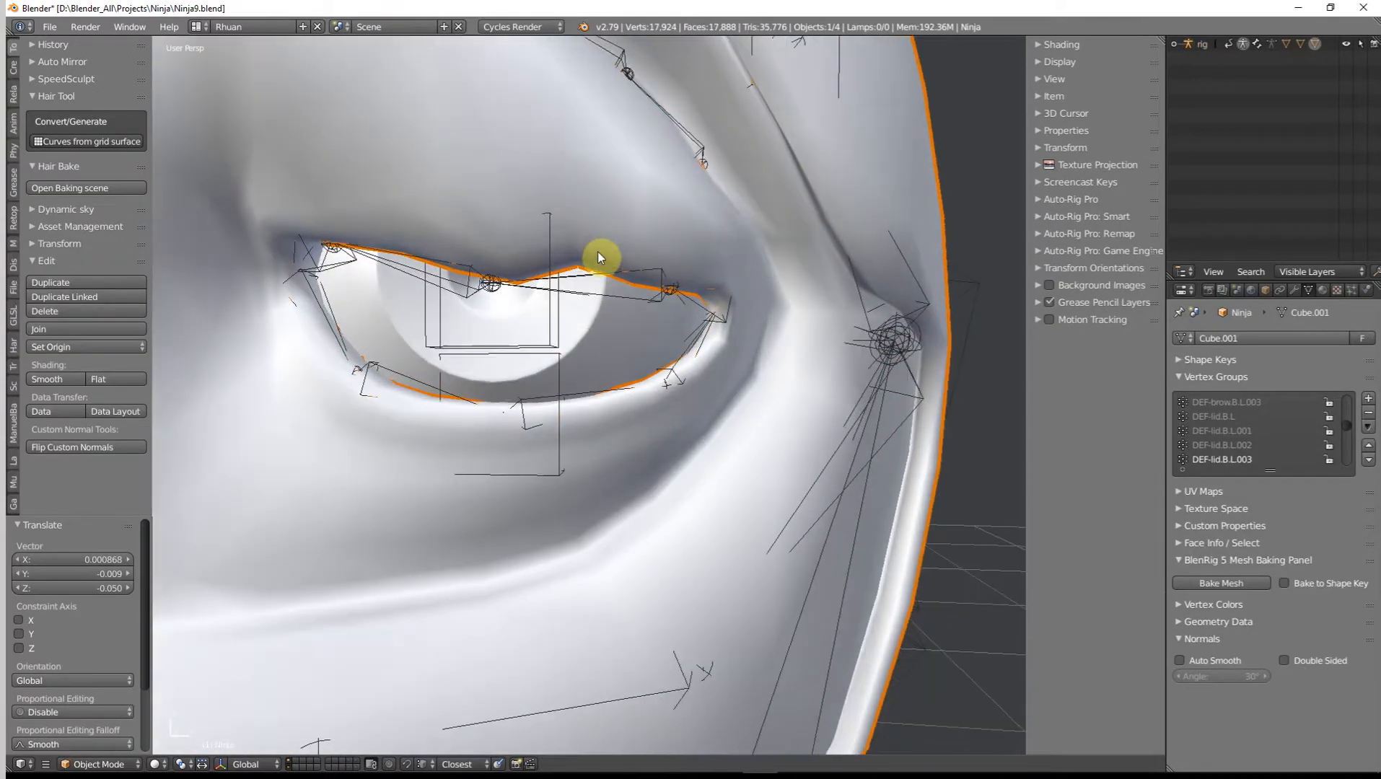
pyautogui.press('Tab')
pyautogui.press('Tab')
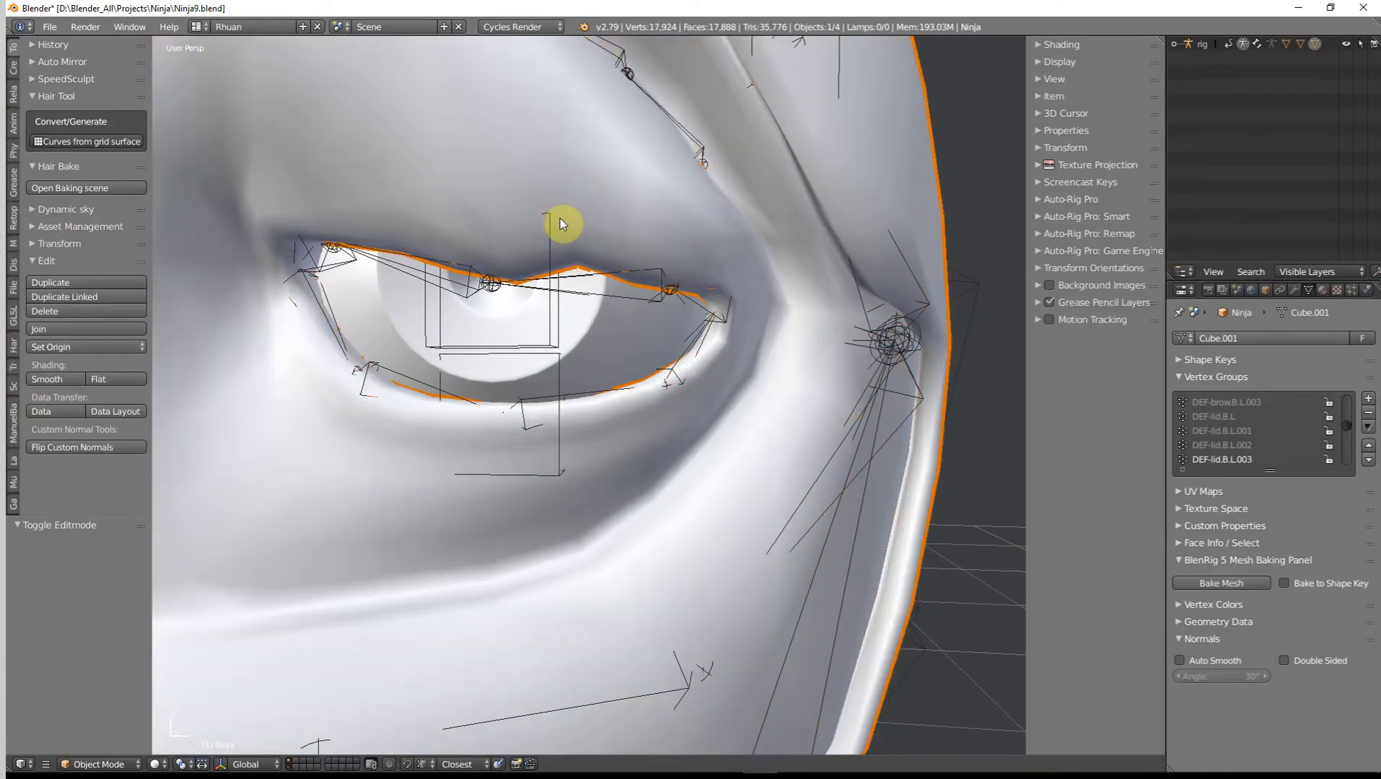
pyautogui.hotkey('ctrl', 'Tab')
pyautogui.rightClick(601, 284)
pyautogui.scroll(1, 601, 283)
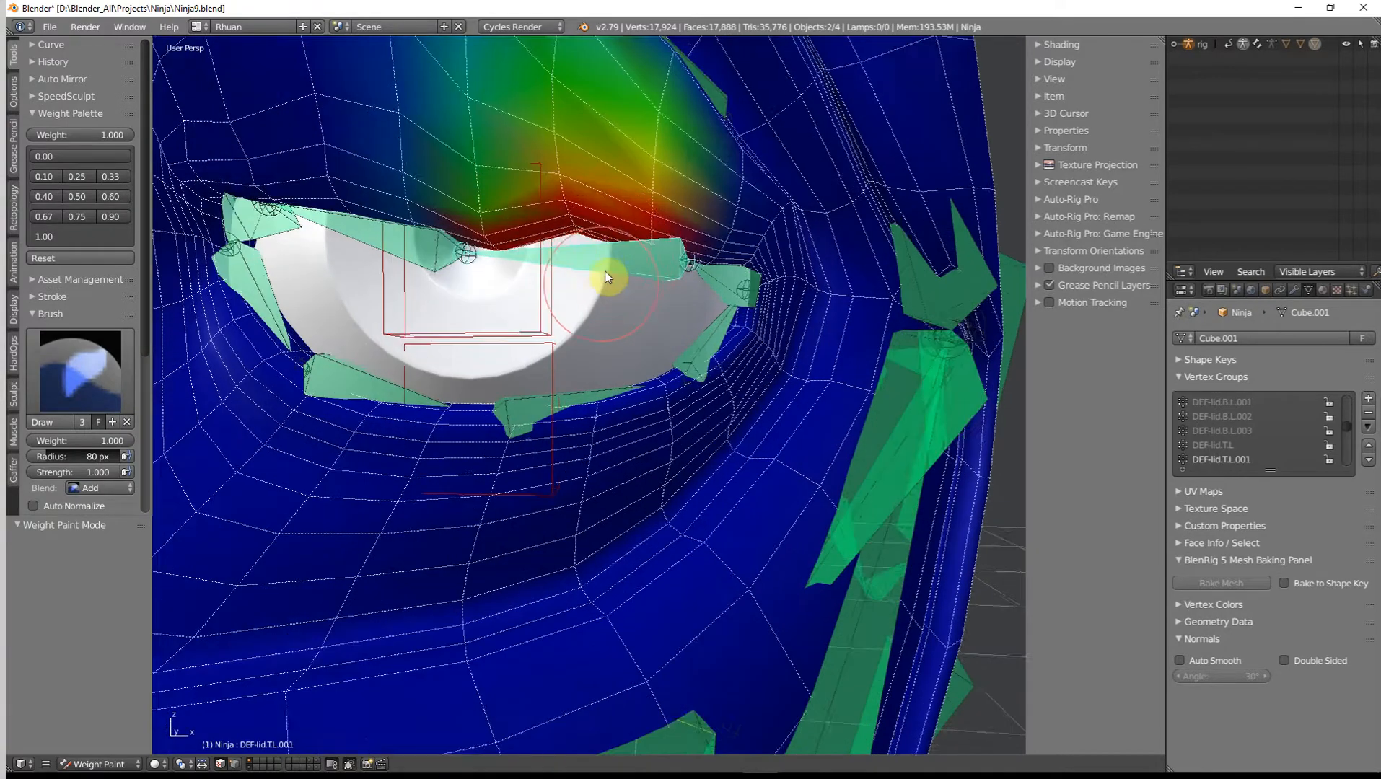
pyautogui.keyDown('shift'); pyautogui.moveTo(552, 243); pyautogui.dragTo(565, 305, button='middle'); pyautogui.keyUp('shift')
pyautogui.moveTo(518, 293)
pyautogui.mouseDown()
pyautogui.moveTo(517, 272)
pyautogui.moveTo(591, 259)
pyautogui.mouseUp()
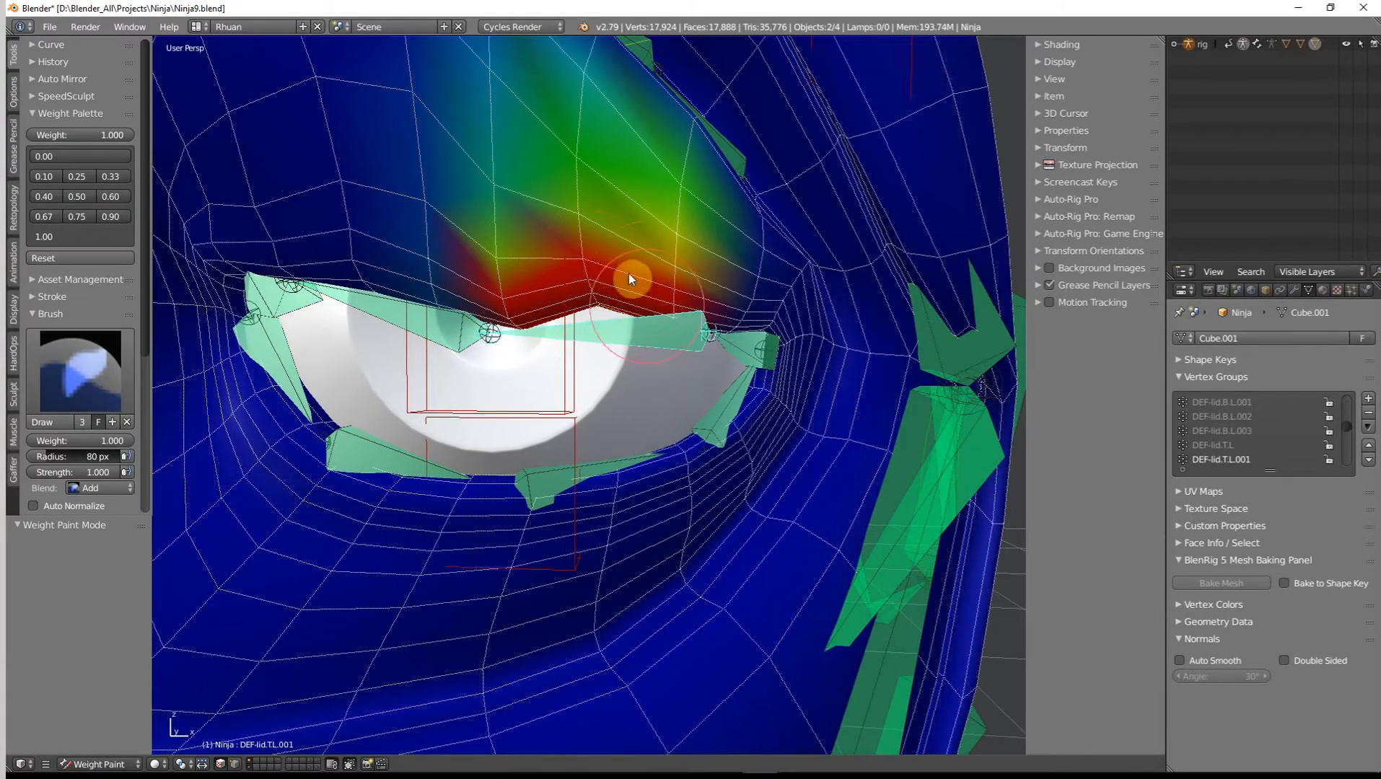
# Hide the Eye_L object to expose the eye socket behind the lids.
pyautogui.moveTo(627, 273)
pyautogui.mouseDown(button='middle')
pyautogui.moveTo(632, 224)
pyautogui.moveTo(653, 200)
pyautogui.moveTo(610, 318)
pyautogui.moveTo(1254, 128)
pyautogui.mouseUp(button='middle')
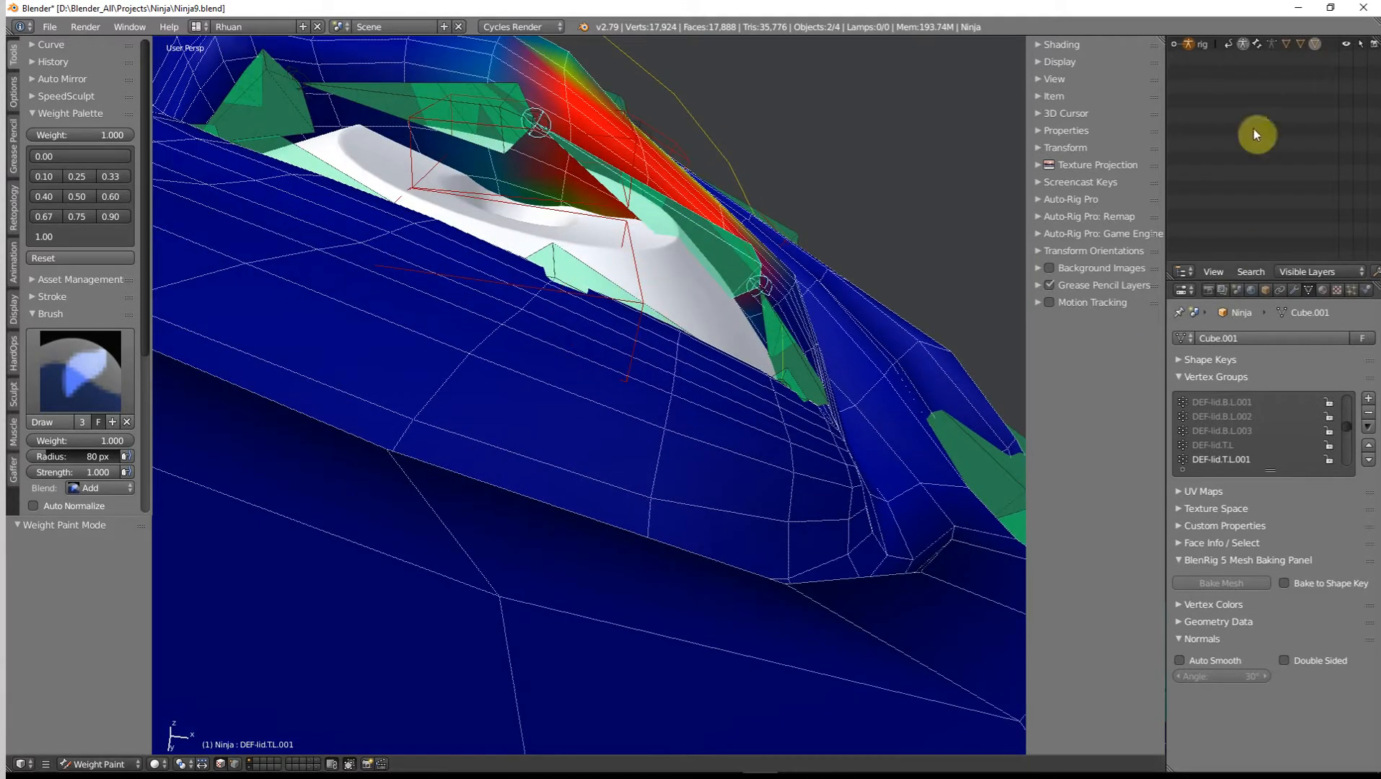
pyautogui.click(1173, 44)
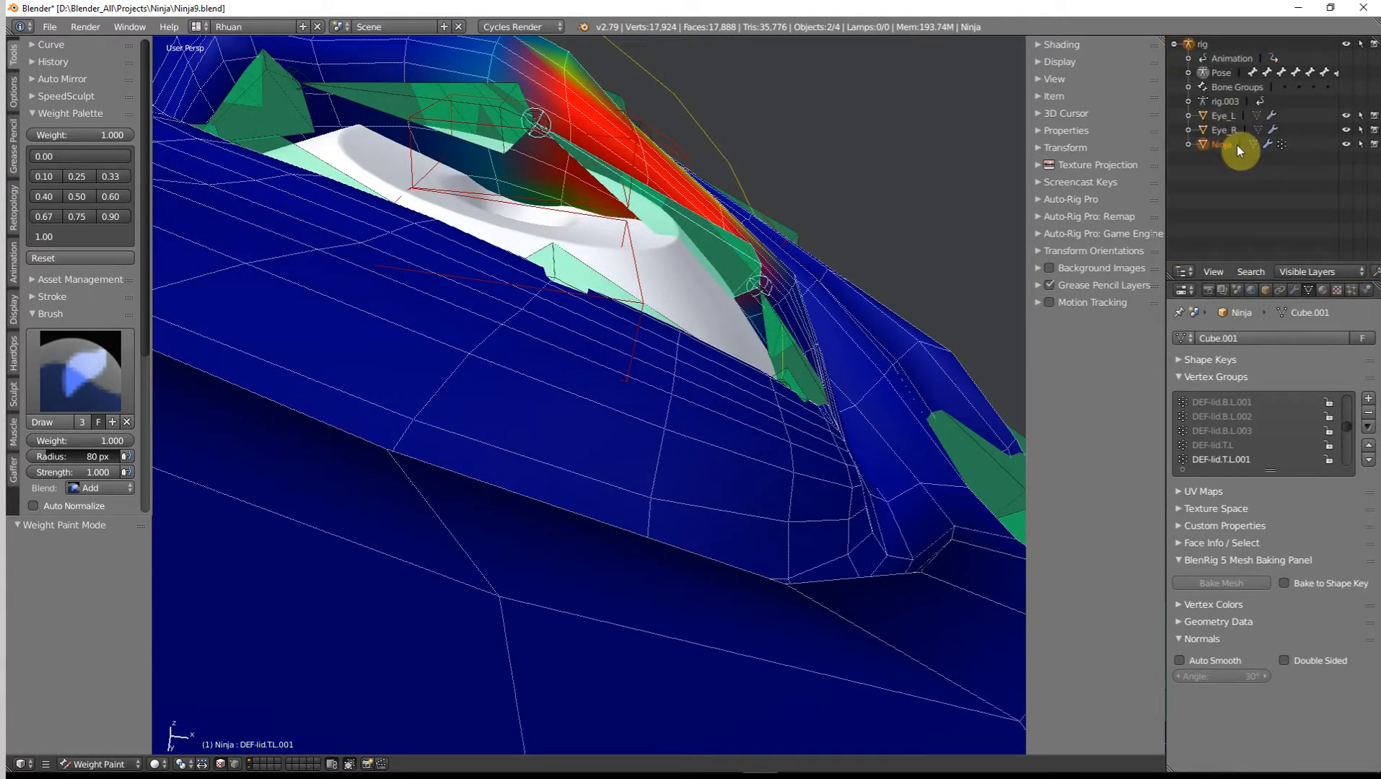
pyautogui.click(1346, 117)
# Switch the brush to Subtract and remove the stray DEF-lid.T.L.001 weight inside the left eye socket.
pyautogui.moveTo(767, 175); pyautogui.dragTo(512, 400, button='middle')
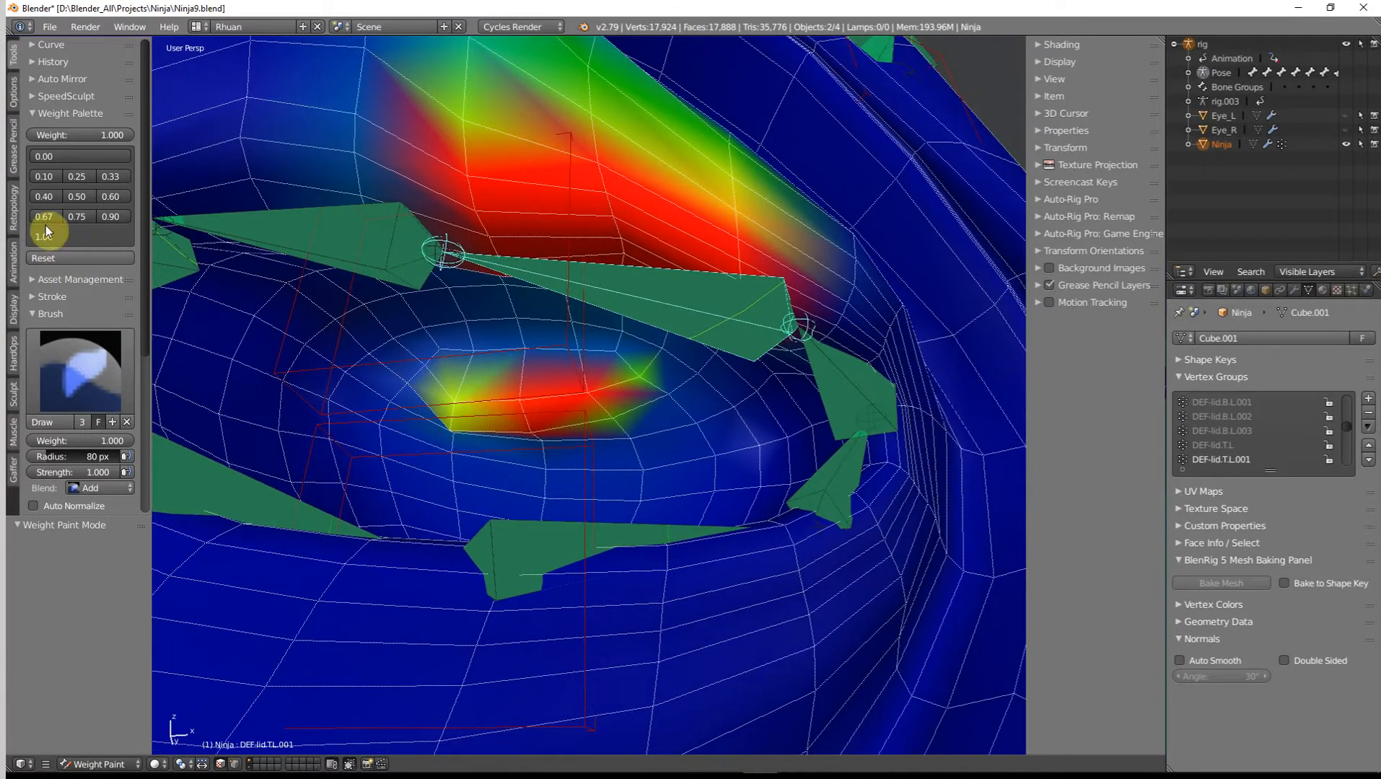
pyautogui.click(95, 487)
pyautogui.click(101, 438)
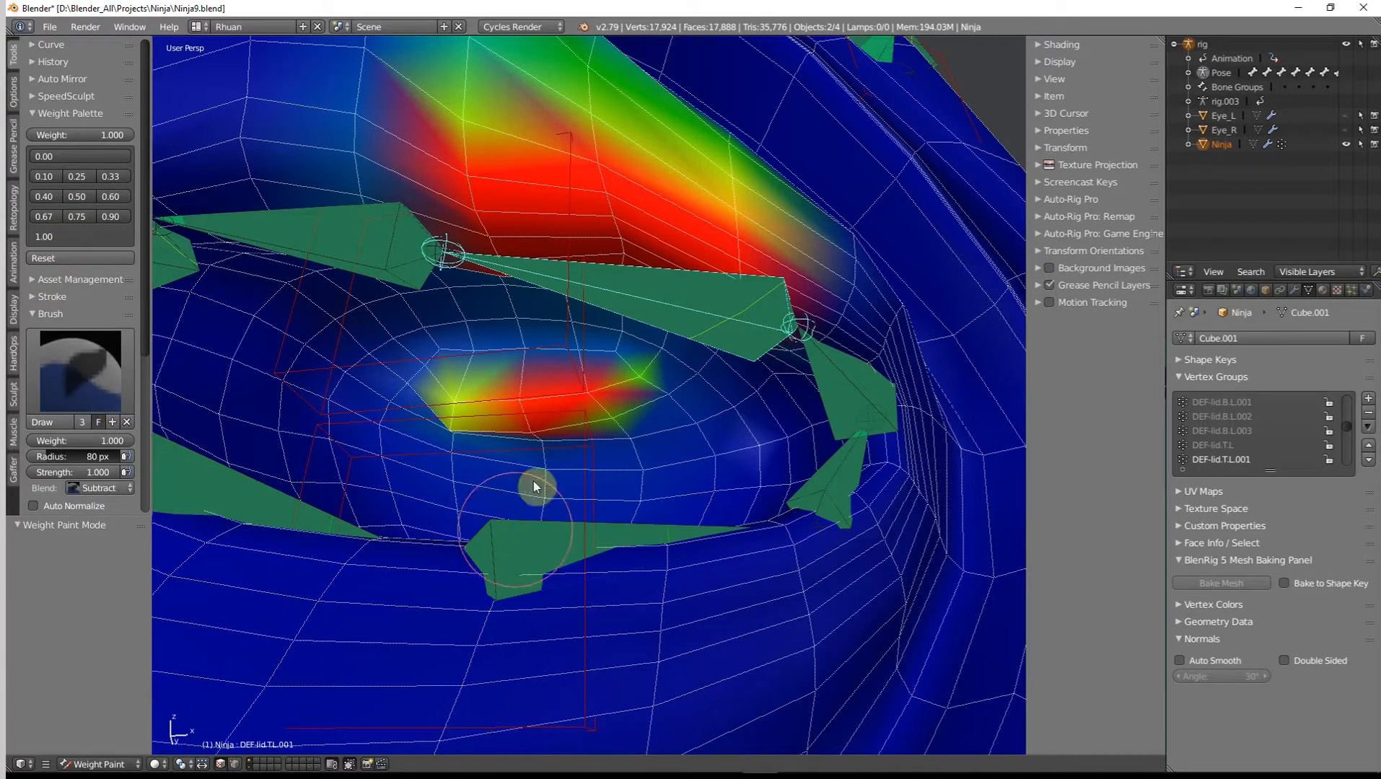
pyautogui.moveTo(533, 481)
pyautogui.mouseDown()
pyautogui.moveTo(508, 404)
pyautogui.moveTo(635, 392)
pyautogui.moveTo(510, 396)
pyautogui.mouseUp()
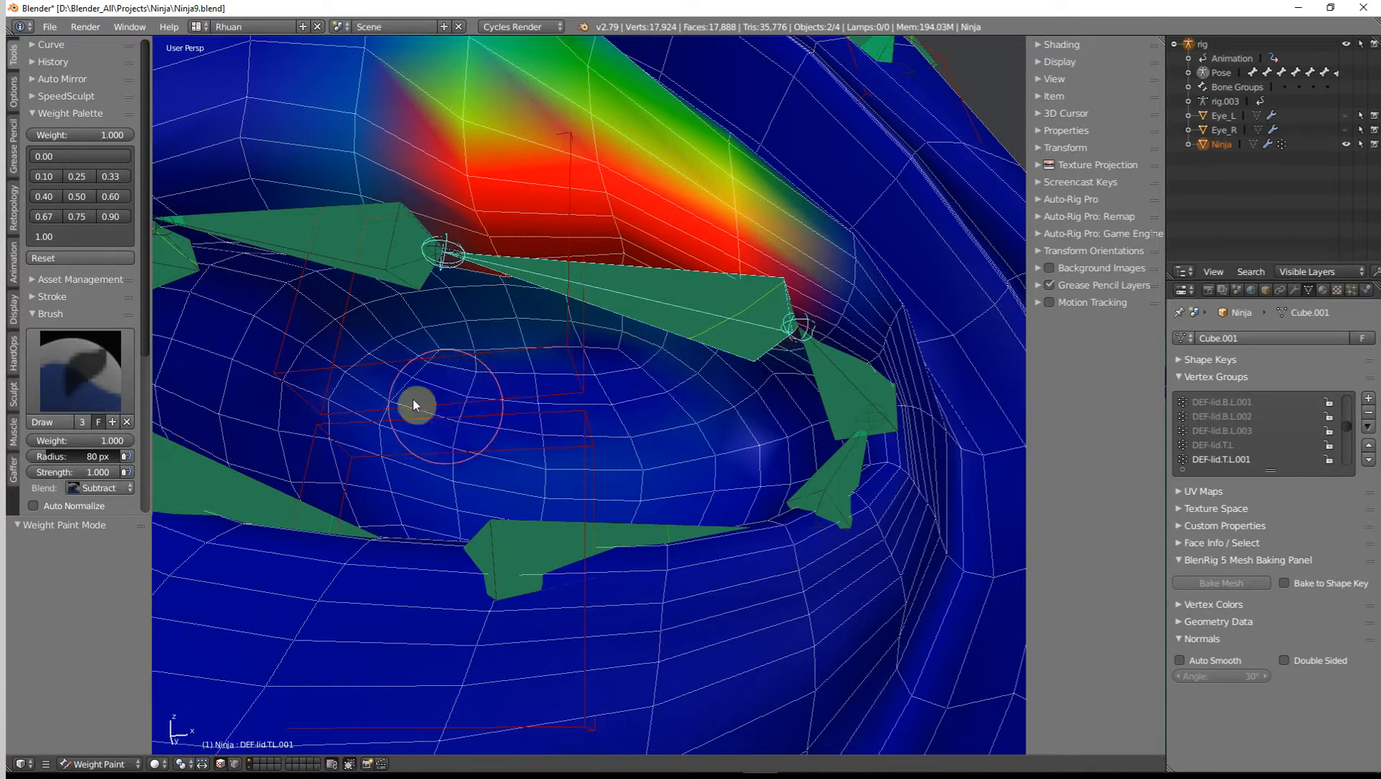
# Switch the brush back to Add and fill the gap in full weight above the inner end of DEF-lid.T.L.001.
pyautogui.moveTo(696, 475)
pyautogui.mouseDown(button='middle')
pyautogui.moveTo(584, 551)
pyautogui.moveTo(571, 432)
pyautogui.moveTo(644, 446)
pyautogui.moveTo(665, 476)
pyautogui.moveTo(688, 433)
pyautogui.moveTo(673, 473)
pyautogui.moveTo(649, 450)
pyautogui.moveTo(545, 490)
pyautogui.moveTo(486, 487)
pyautogui.moveTo(517, 457)
pyautogui.moveTo(595, 475)
pyautogui.moveTo(553, 463)
pyautogui.mouseUp(button='middle')
pyautogui.scroll(-4, 650, 451)
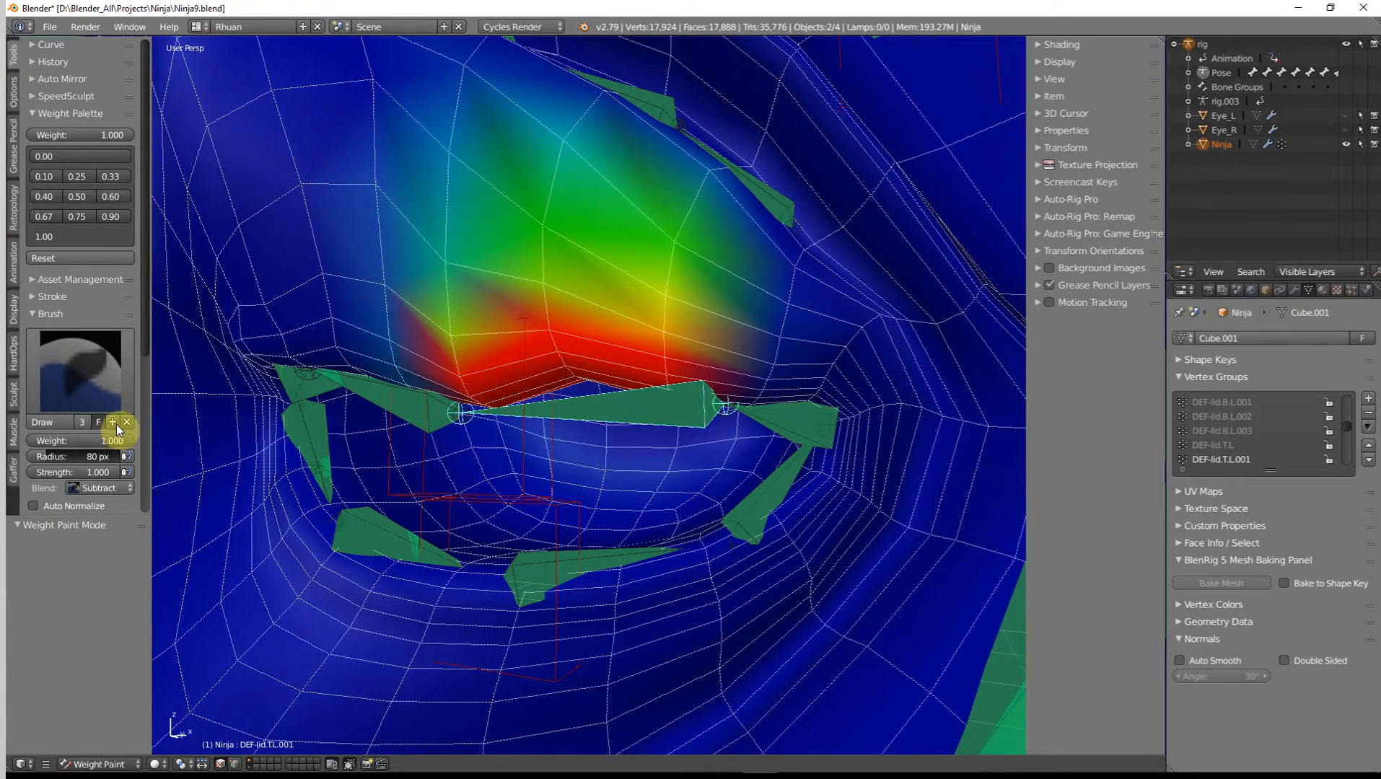
pyautogui.click(98, 486)
pyautogui.click(97, 455)
pyautogui.moveTo(325, 432); pyautogui.dragTo(418, 396, button='middle')
pyautogui.moveTo(473, 323)
pyautogui.mouseDown()
pyautogui.moveTo(535, 323)
pyautogui.moveTo(570, 287)
pyautogui.moveTo(573, 253)
pyautogui.mouseUp()
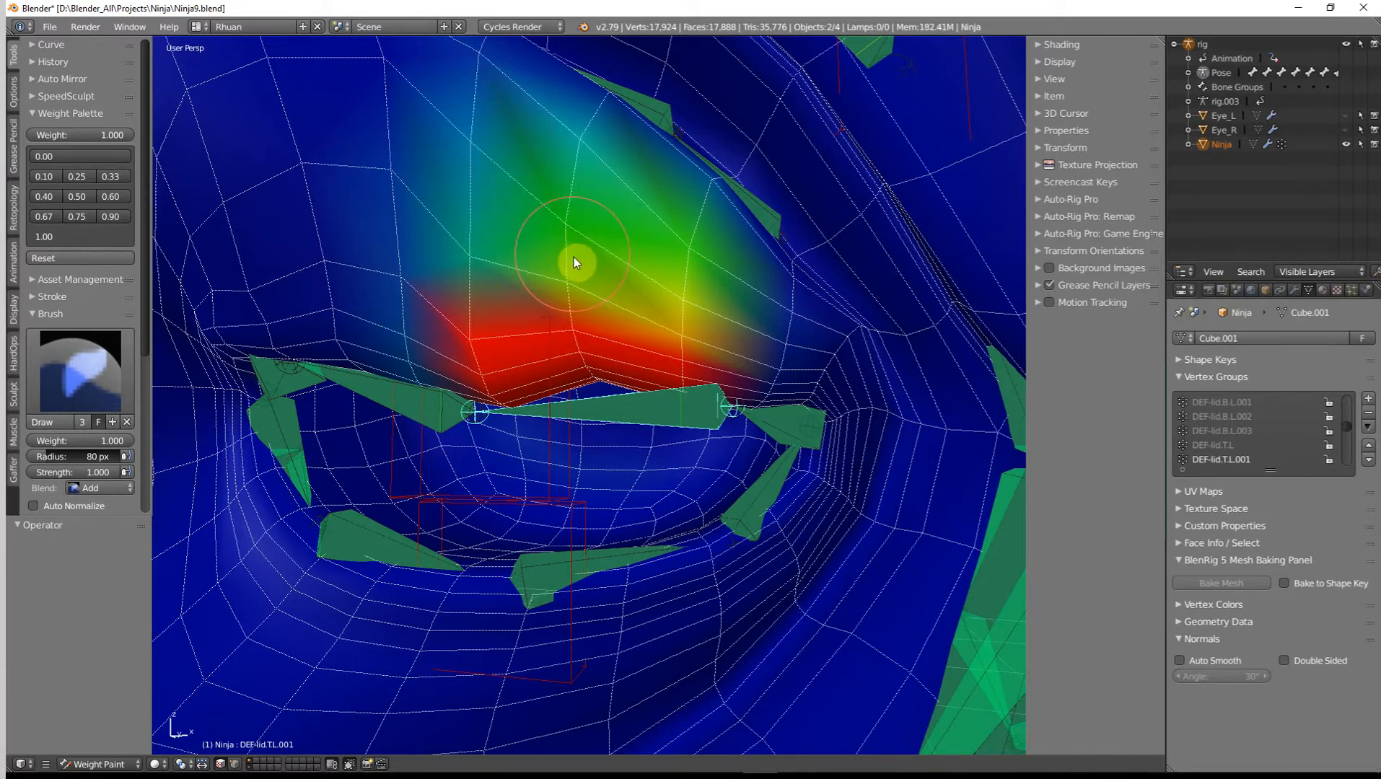
# With a 70 px Subtract brush at weight 0.5, reduce DEF-lid.T.L.001's influence on the upper lid at the bone's inner end.
pyautogui.moveTo(575, 257)
pyautogui.mouseDown(button='middle')
pyautogui.moveTo(590, 277)
pyautogui.moveTo(581, 295)
pyautogui.moveTo(594, 259)
pyautogui.moveTo(576, 349)
pyautogui.moveTo(577, 321)
pyautogui.moveTo(481, 343)
pyautogui.mouseUp(button='middle')
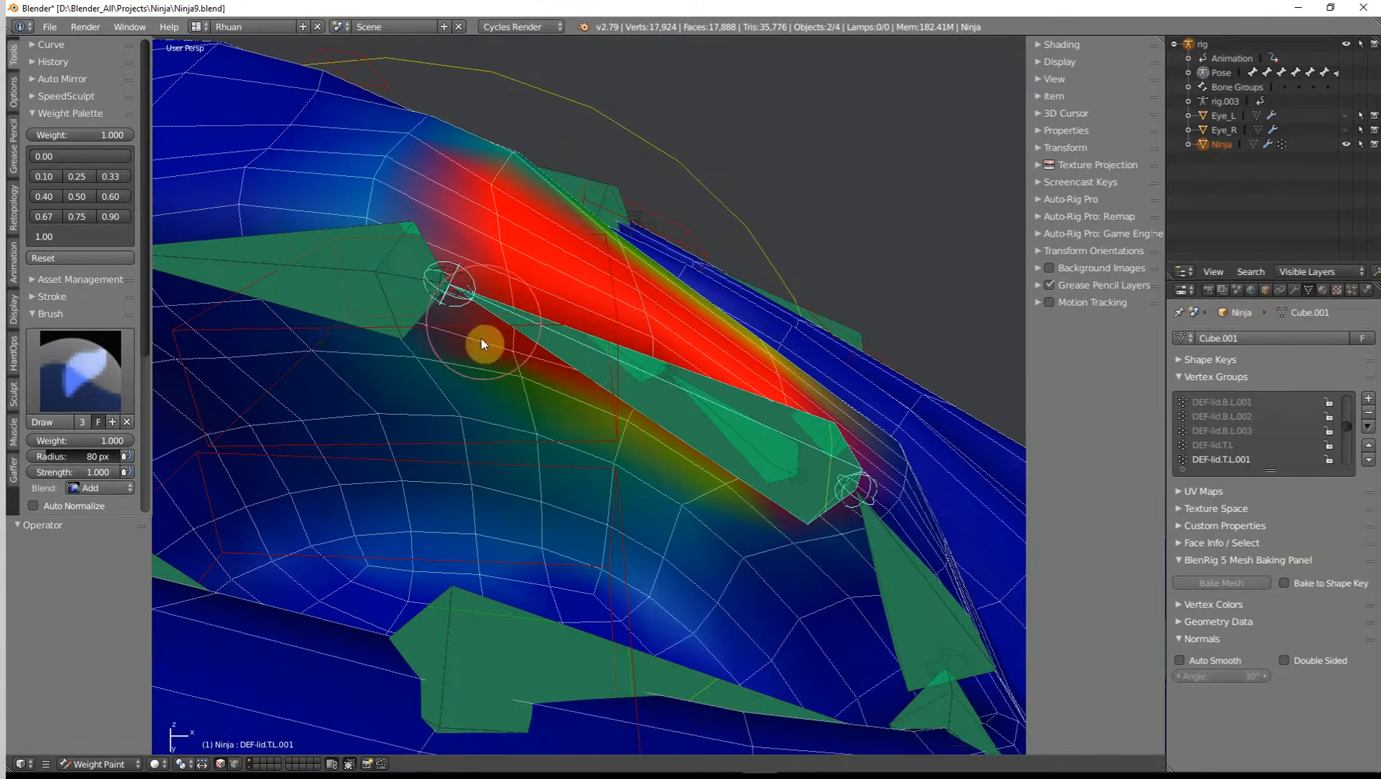
pyautogui.click(90, 487)
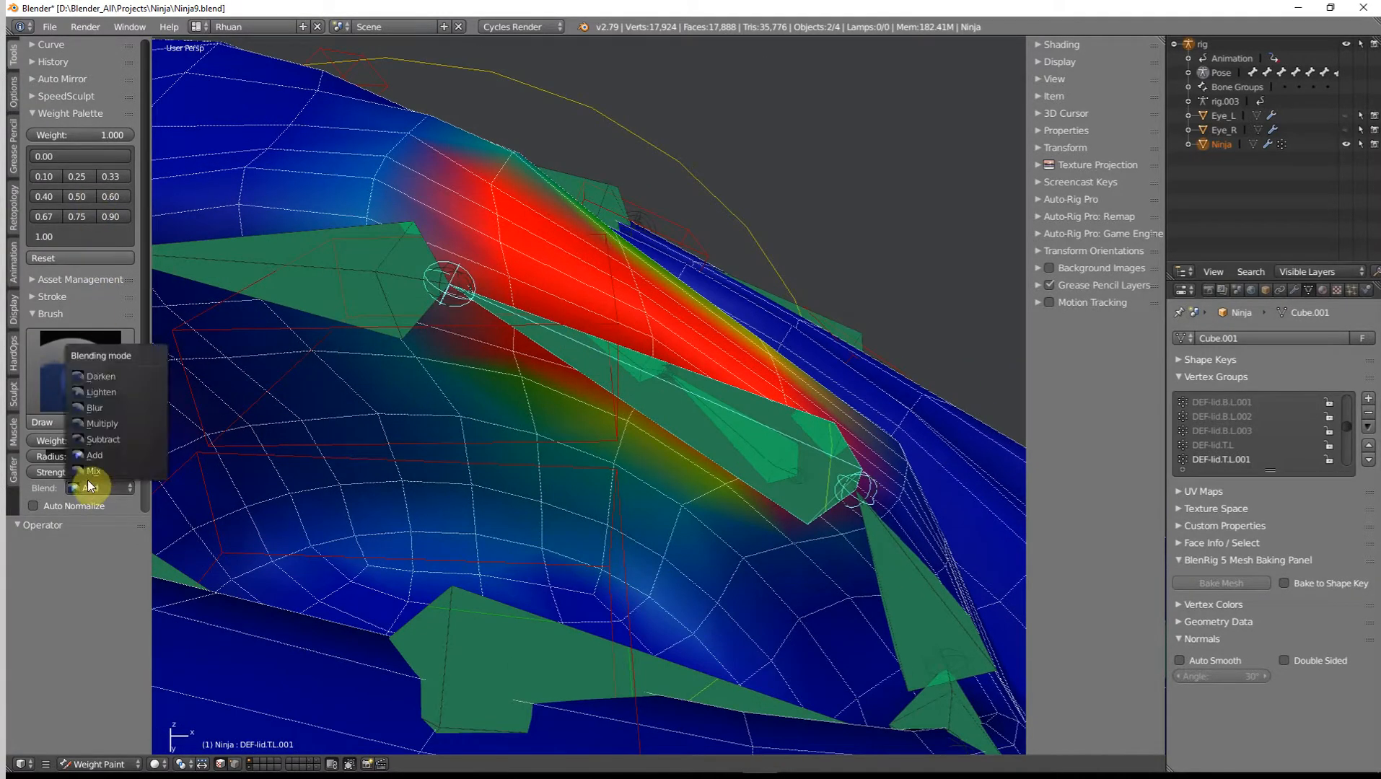
pyautogui.click(103, 439)
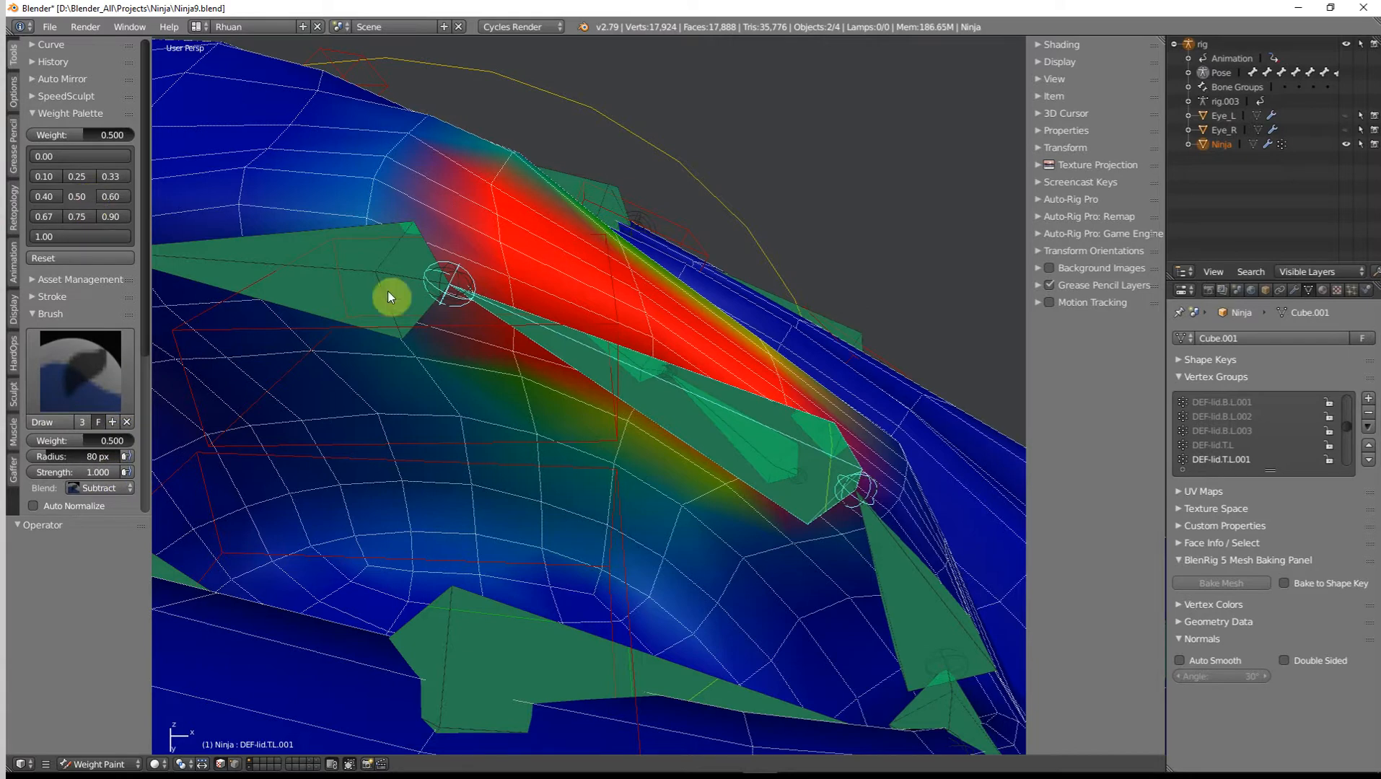
pyautogui.press('f')
pyautogui.click(520, 340)
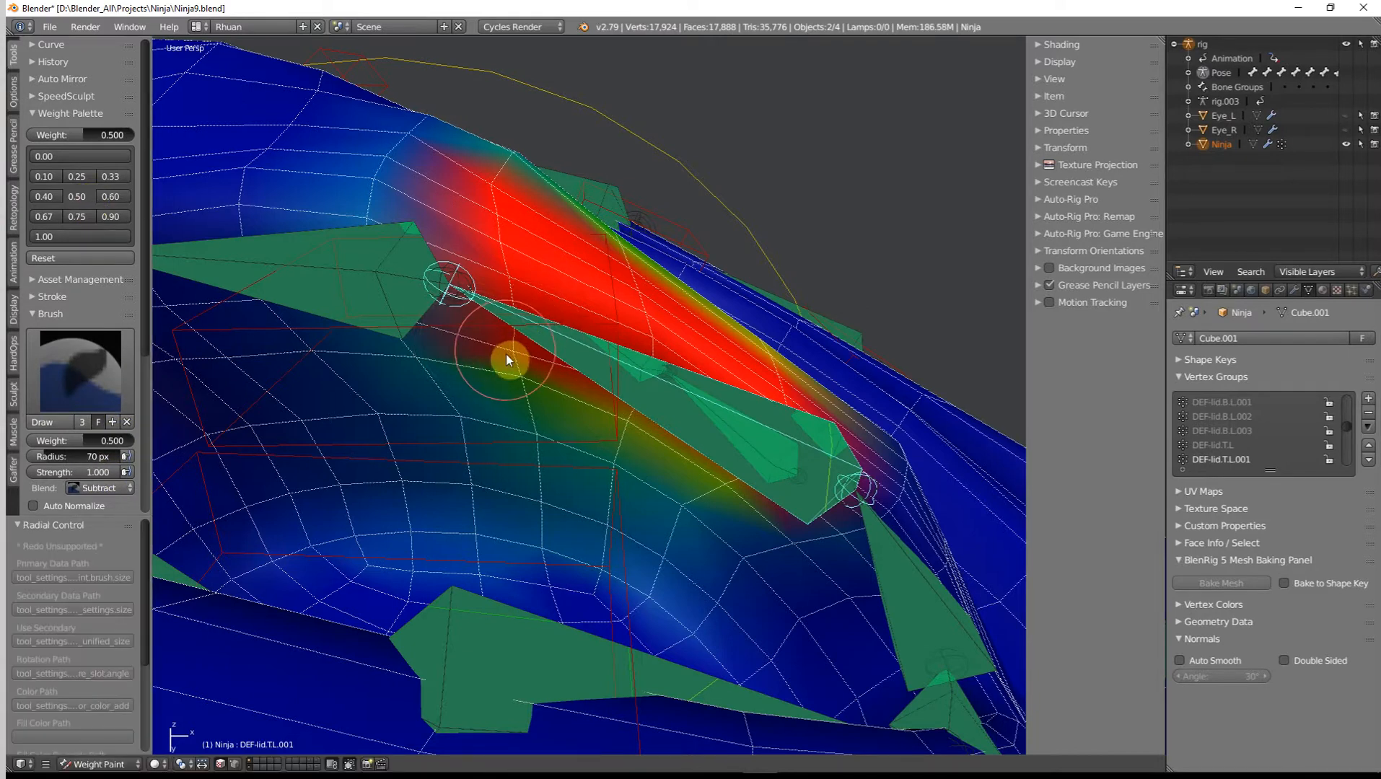
pyautogui.moveTo(506, 353); pyautogui.dragTo(502, 207)
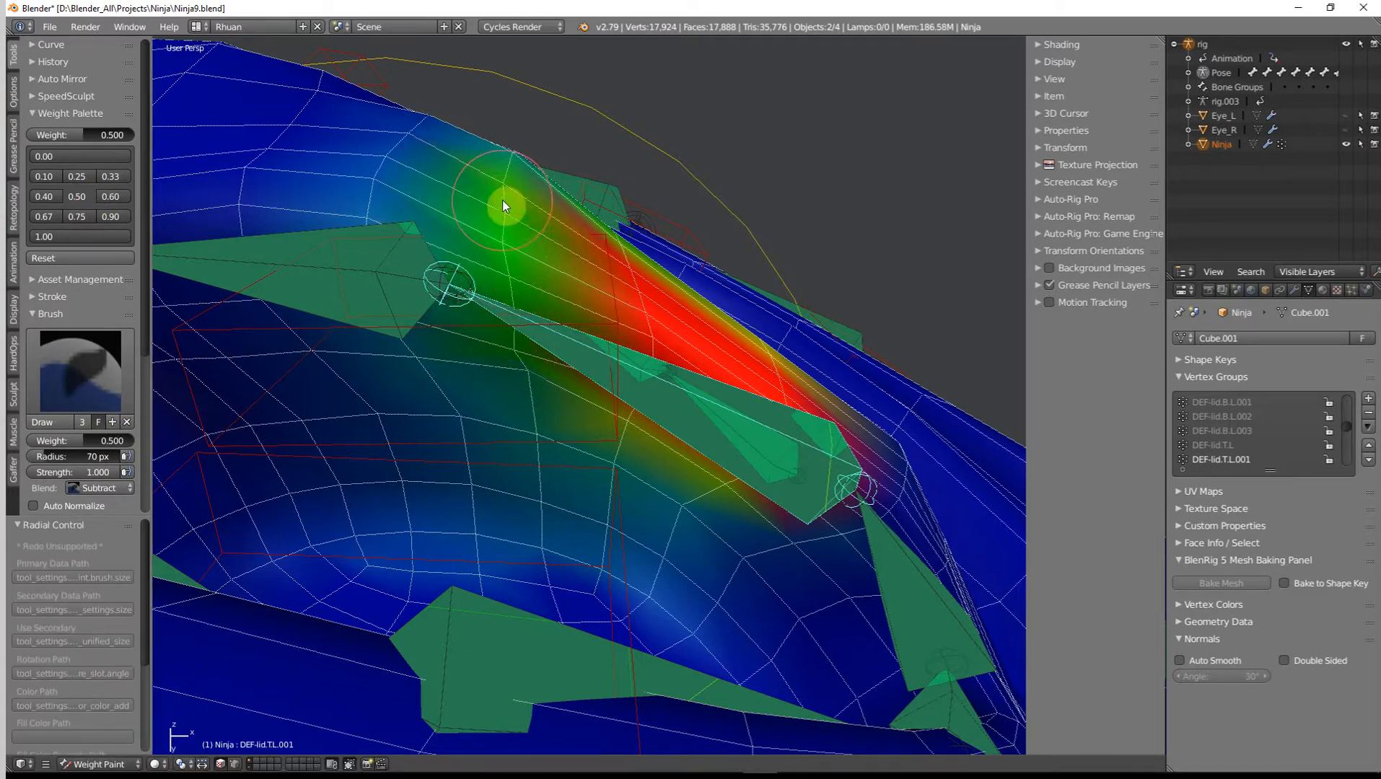
# Try subtracting another 0.5 weight from the upper lid at DEF-lid.T.L.001's inner end.
pyautogui.moveTo(502, 207)
pyautogui.mouseDown(button='middle')
pyautogui.moveTo(559, 353)
pyautogui.moveTo(545, 388)
pyautogui.moveTo(517, 404)
pyautogui.moveTo(584, 394)
pyautogui.moveTo(627, 349)
pyautogui.moveTo(619, 309)
pyautogui.mouseUp(button='middle')
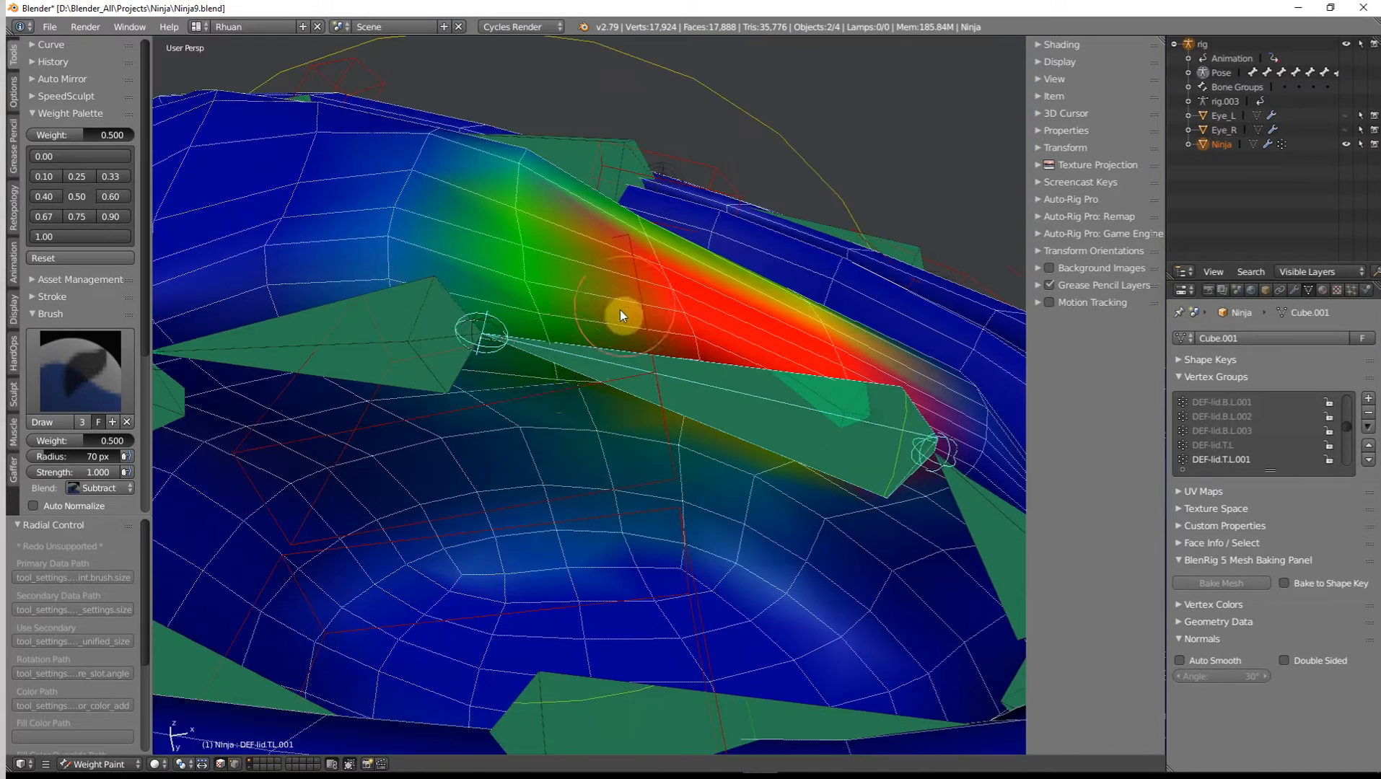
pyautogui.moveTo(564, 362); pyautogui.dragTo(524, 209)
pyautogui.moveTo(575, 278); pyautogui.dragTo(535, 361, button='middle')
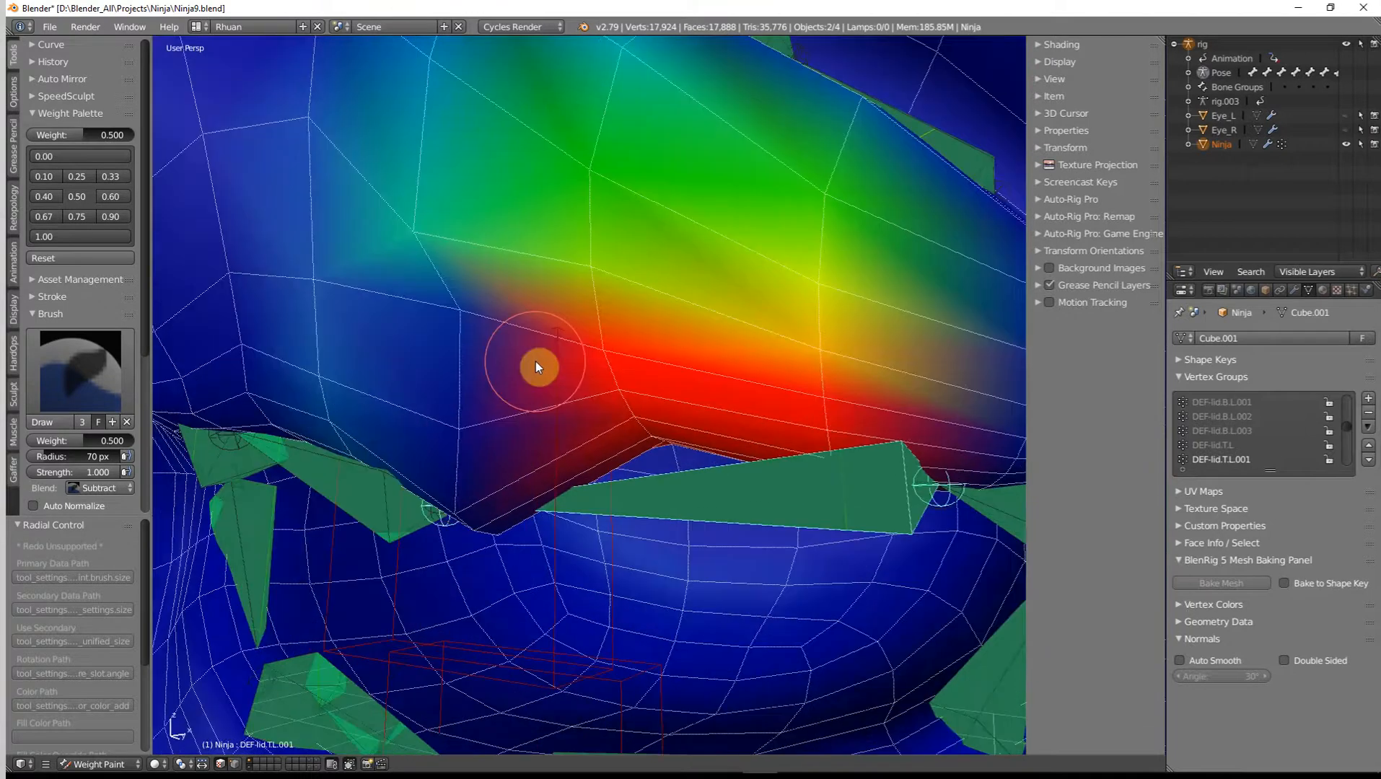
pyautogui.moveTo(564, 438); pyautogui.dragTo(619, 404, button='middle')
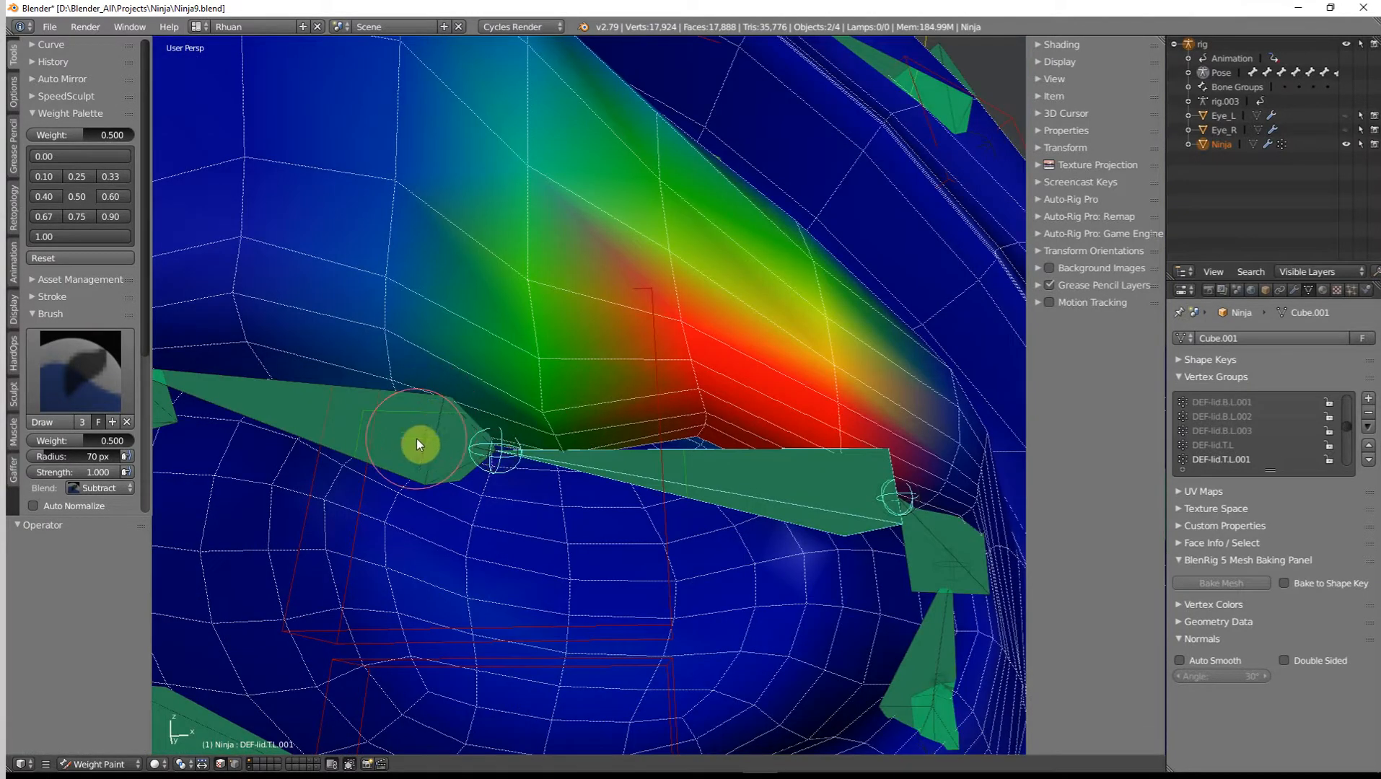
# Select the DEF-lid.T.L.002 bone, try adding 0.5 weight where it meets DEF-lid.T.L.001, and undo the stroke.
pyautogui.rightClick(440, 472)
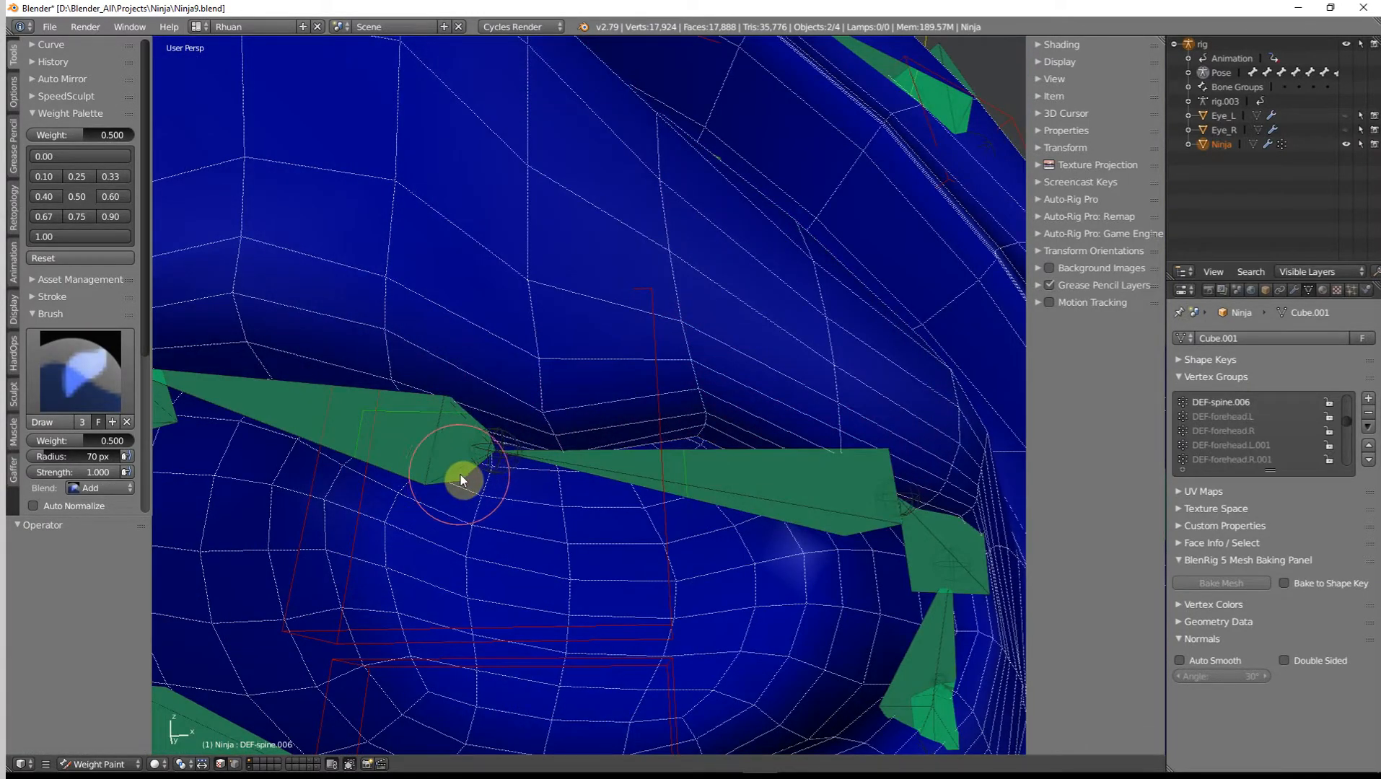
pyautogui.rightClick(426, 480)
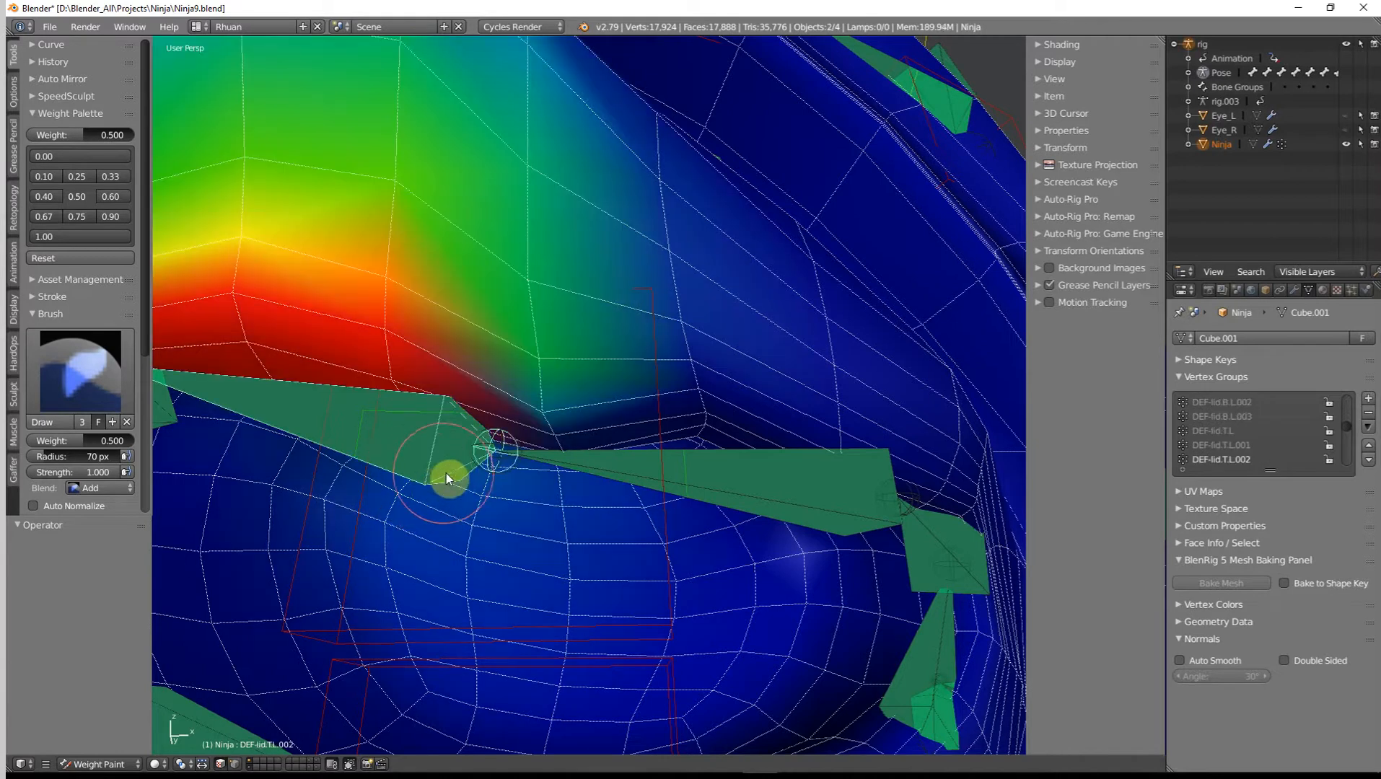
pyautogui.moveTo(447, 477)
pyautogui.mouseDown(button='middle')
pyautogui.moveTo(606, 503)
pyautogui.moveTo(603, 476)
pyautogui.moveTo(591, 478)
pyautogui.moveTo(657, 412)
pyautogui.mouseUp(button='middle')
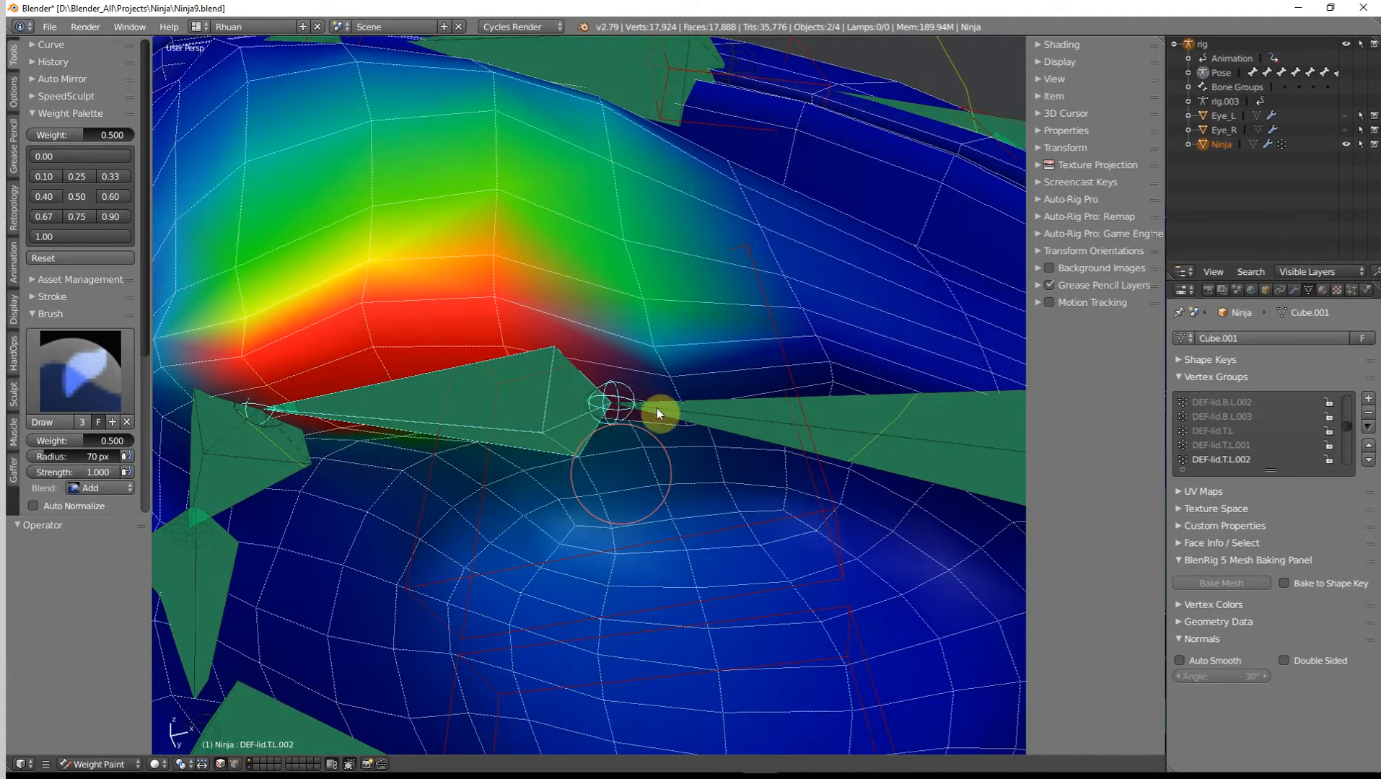
pyautogui.moveTo(654, 397)
pyautogui.mouseDown()
pyautogui.moveTo(690, 413)
pyautogui.moveTo(653, 335)
pyautogui.moveTo(673, 418)
pyautogui.mouseUp()
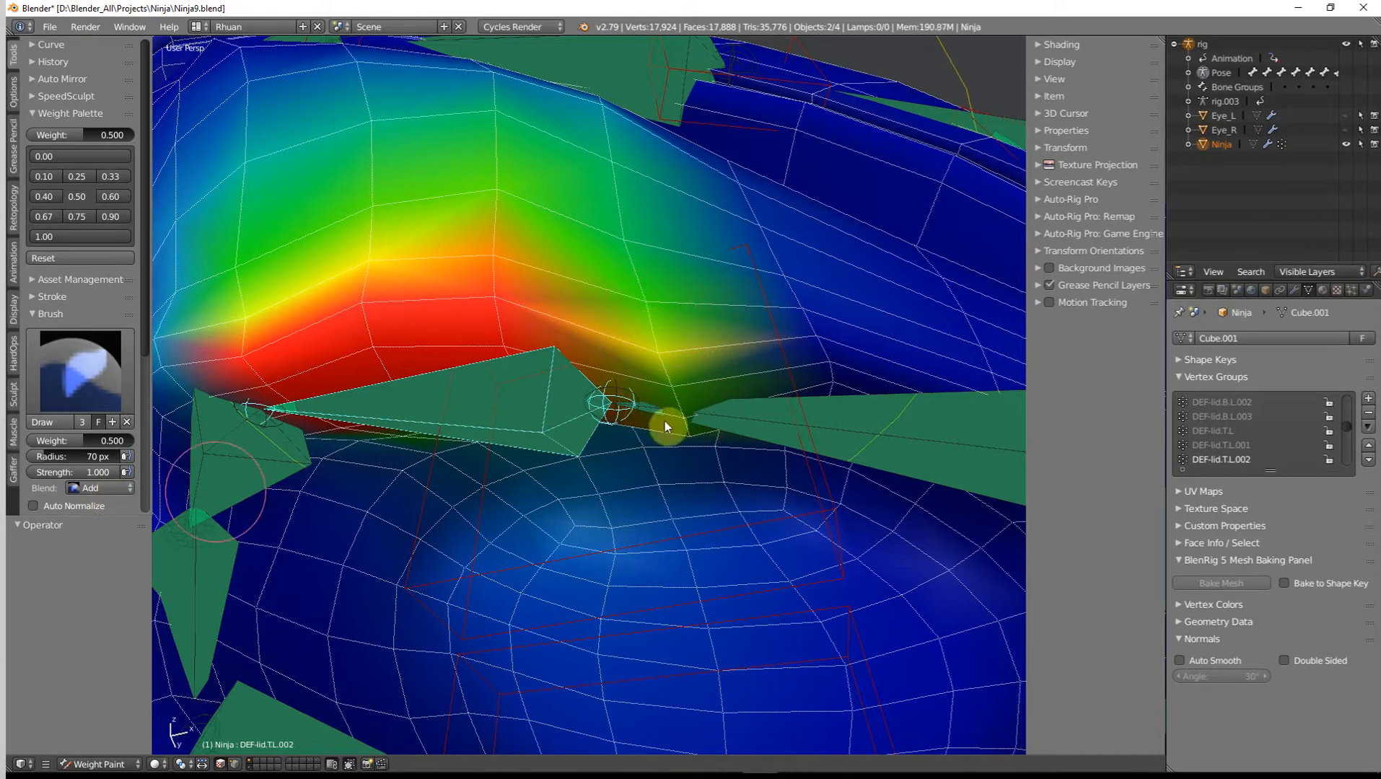
pyautogui.hotkey('ctrl', 'z')
# Subtract 0.5 weight for DEF-lid.T.L.002 from the upper lid where it meets the neighbouring DEF-lid.T.L.001 section.
pyautogui.moveTo(632, 345)
pyautogui.mouseDown(button='middle')
pyautogui.moveTo(640, 255)
pyautogui.moveTo(632, 349)
pyautogui.mouseUp(button='middle')
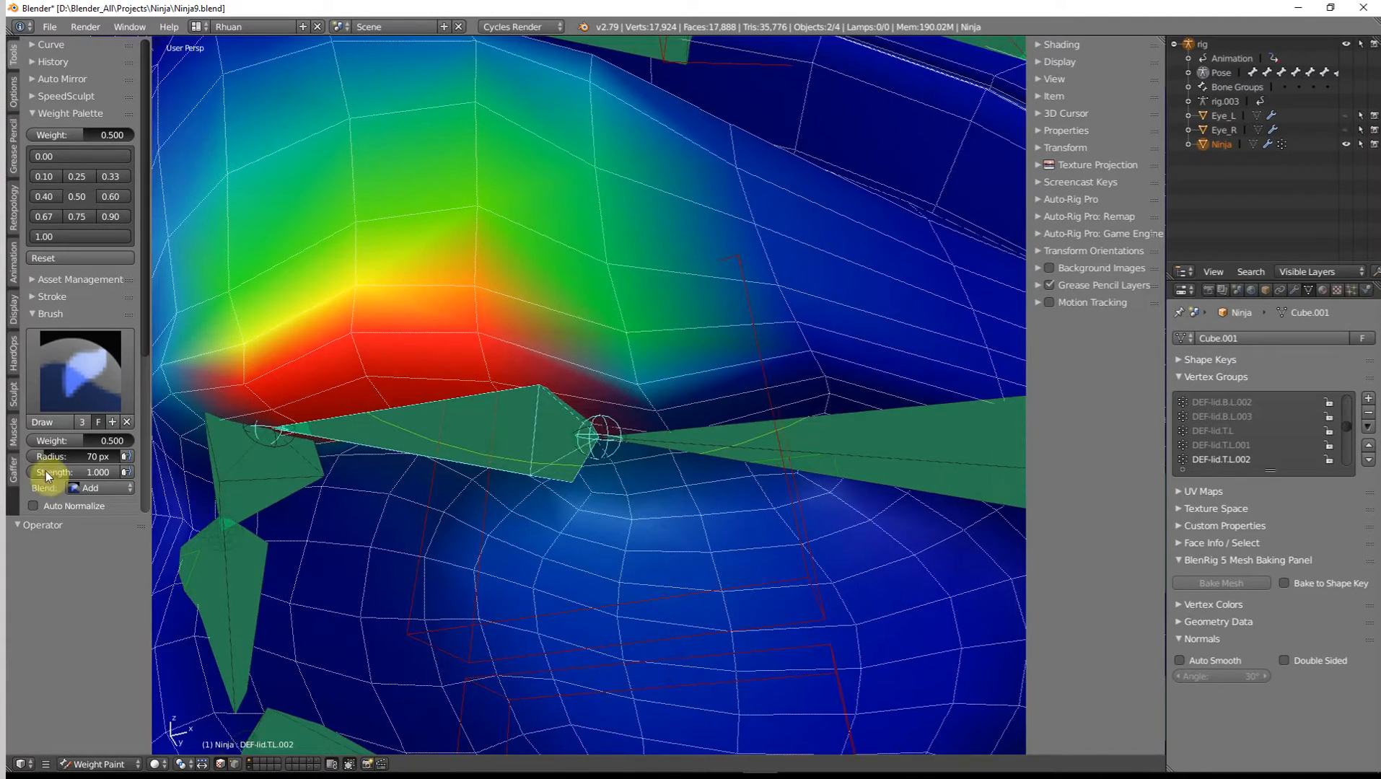
pyautogui.click(100, 488)
pyautogui.click(114, 440)
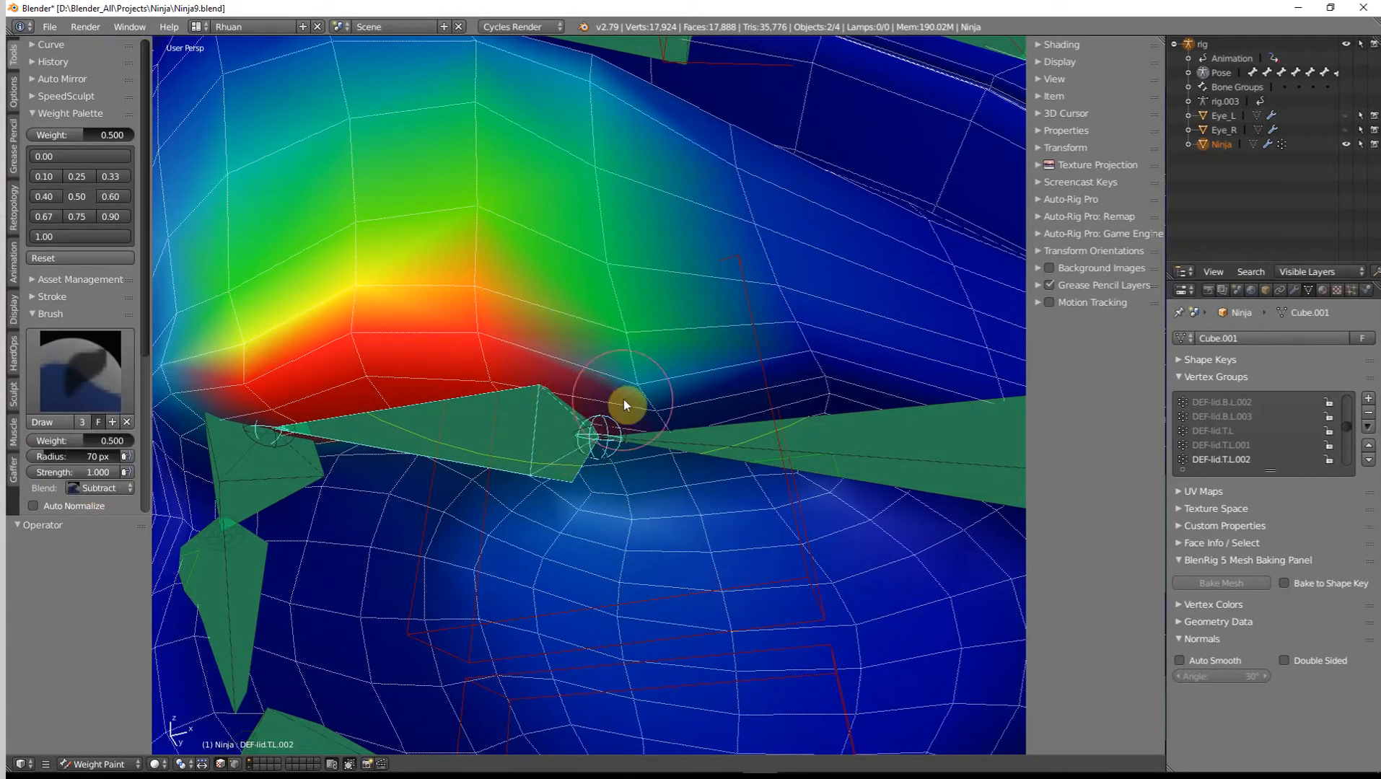
pyautogui.moveTo(636, 354)
pyautogui.mouseDown()
pyautogui.moveTo(595, 117)
pyautogui.moveTo(585, 208)
pyautogui.mouseUp()
pyautogui.moveTo(649, 404)
pyautogui.mouseDown(button='middle')
pyautogui.moveTo(662, 293)
pyautogui.moveTo(706, 466)
pyautogui.mouseUp(button='middle')
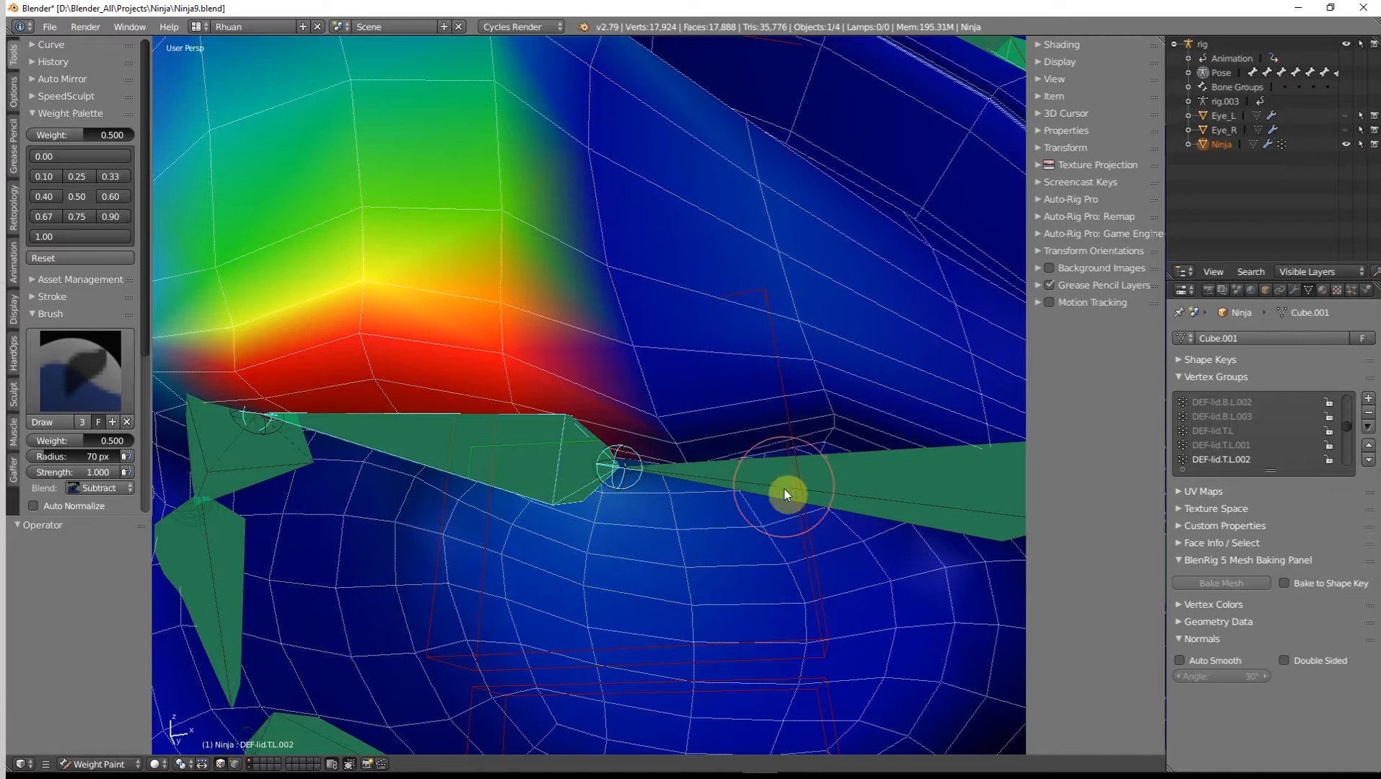
# Select the DEF-lid.T.L.001 bone and add 0.5 weight to the upper lid above its inner end.
pyautogui.rightClick(843, 498)
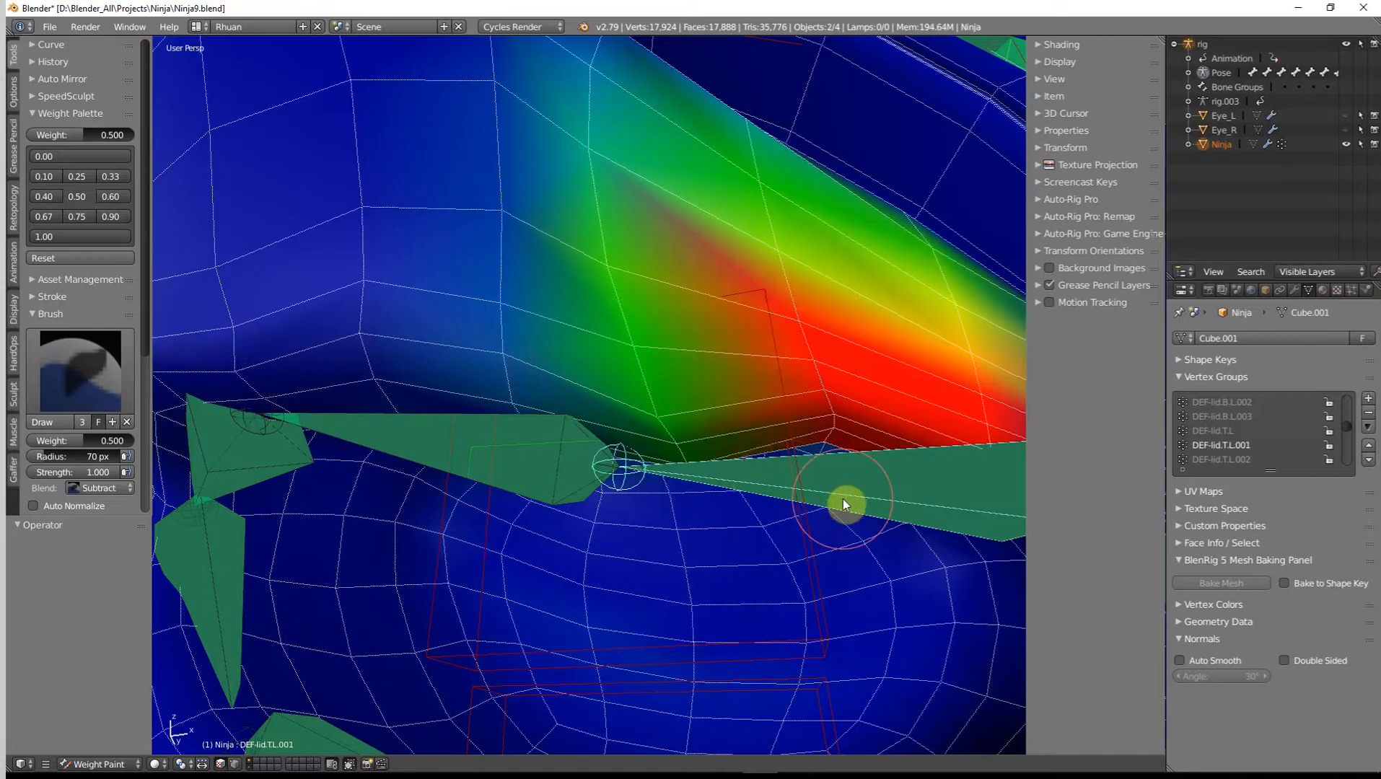
pyautogui.click(104, 490)
pyautogui.click(106, 462)
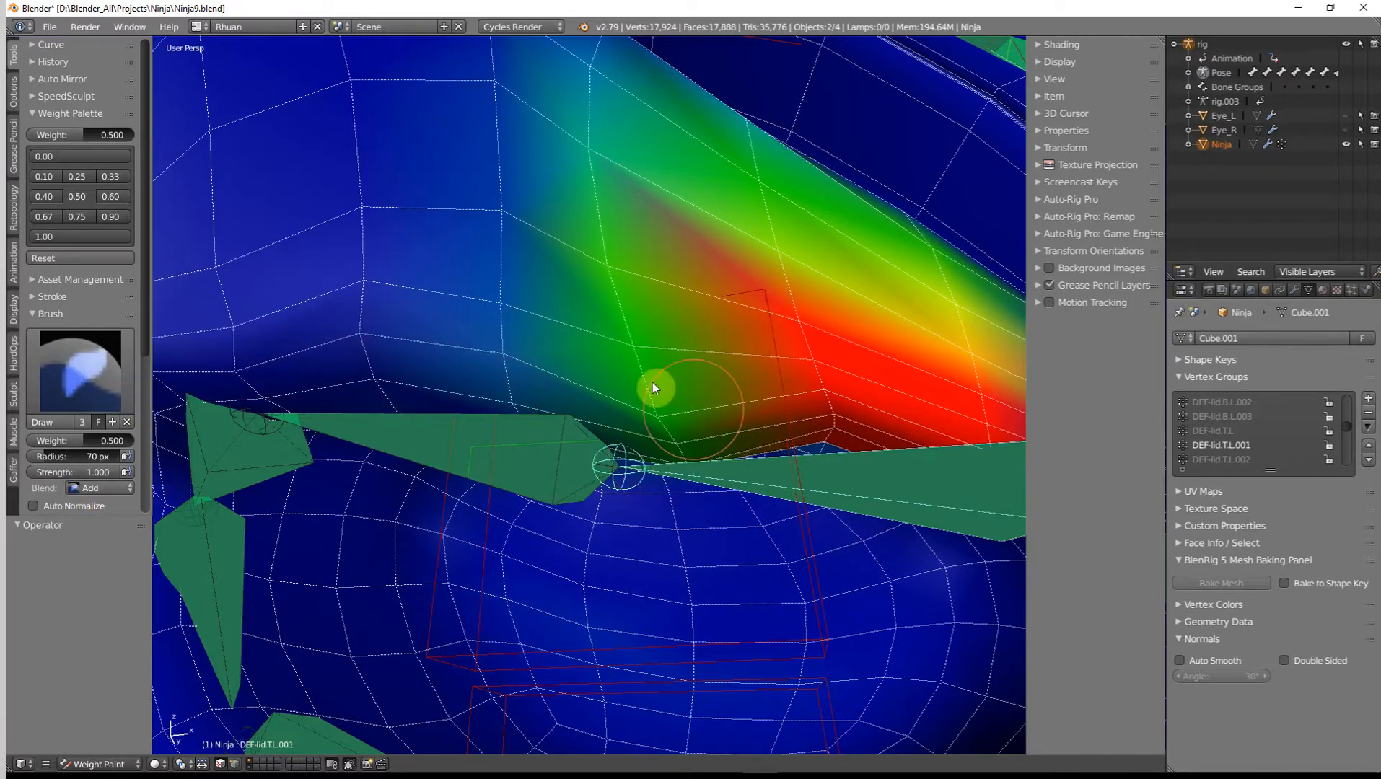
pyautogui.moveTo(653, 382); pyautogui.dragTo(689, 373, button='middle')
pyautogui.moveTo(678, 336)
pyautogui.mouseDown()
pyautogui.moveTo(662, 289)
pyautogui.moveTo(607, 227)
pyautogui.mouseUp()
# Subtract the DEF-lid.T.L.001 weight that spilled onto the inside of the left eye socket.
pyautogui.moveTo(636, 295)
pyautogui.mouseDown(button='middle')
pyautogui.moveTo(593, 373)
pyautogui.moveTo(660, 397)
pyautogui.moveTo(604, 376)
pyautogui.moveTo(576, 384)
pyautogui.moveTo(626, 438)
pyautogui.moveTo(611, 331)
pyautogui.moveTo(607, 433)
pyautogui.mouseUp(button='middle')
pyautogui.click(116, 489)
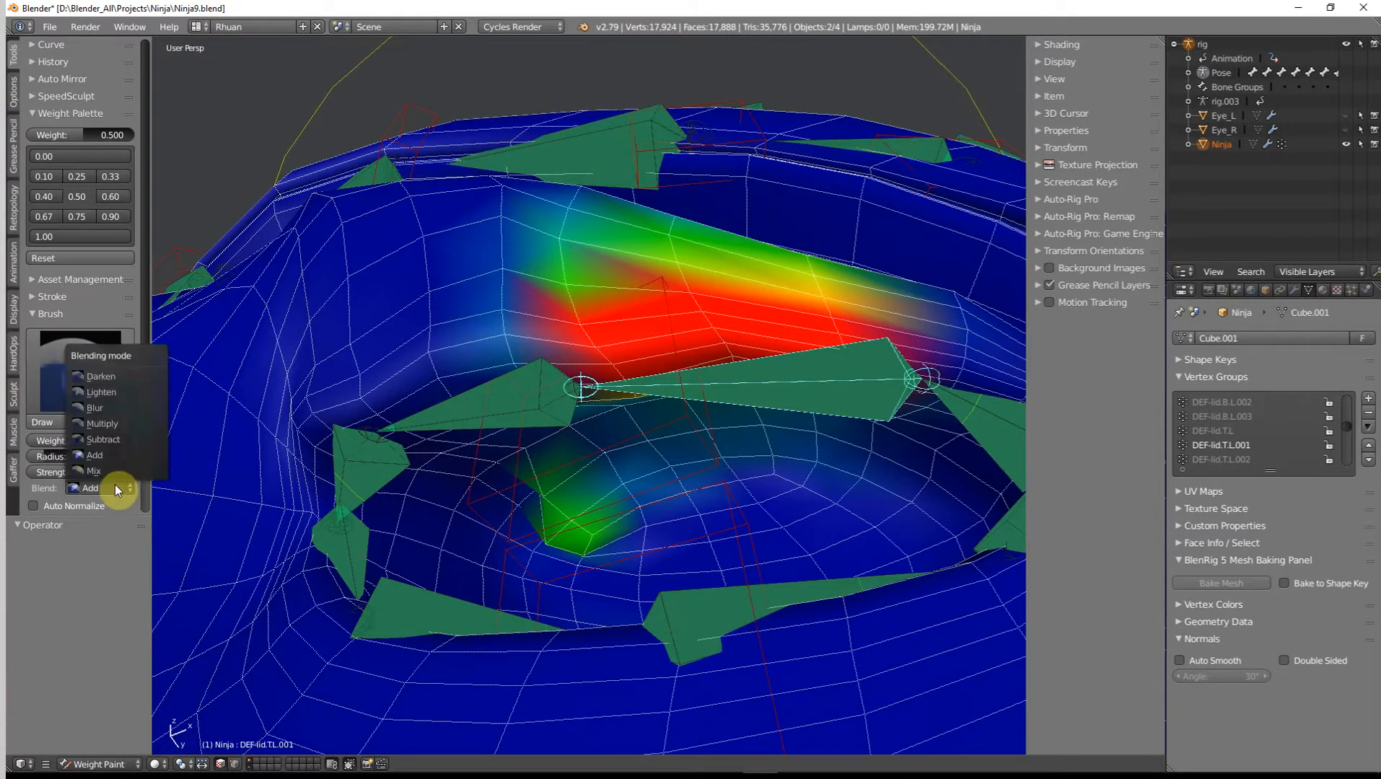
pyautogui.click(102, 441)
pyautogui.moveTo(599, 525)
pyautogui.mouseDown()
pyautogui.moveTo(539, 502)
pyautogui.moveTo(611, 520)
pyautogui.moveTo(638, 504)
pyautogui.moveTo(612, 524)
pyautogui.mouseUp()
# Select the DEF-lid.T.L.003 and DEF-lid.T.L bones to examine their weights around the eye corners and inside the socket.
pyautogui.moveTo(757, 447); pyautogui.dragTo(761, 493, button='middle')
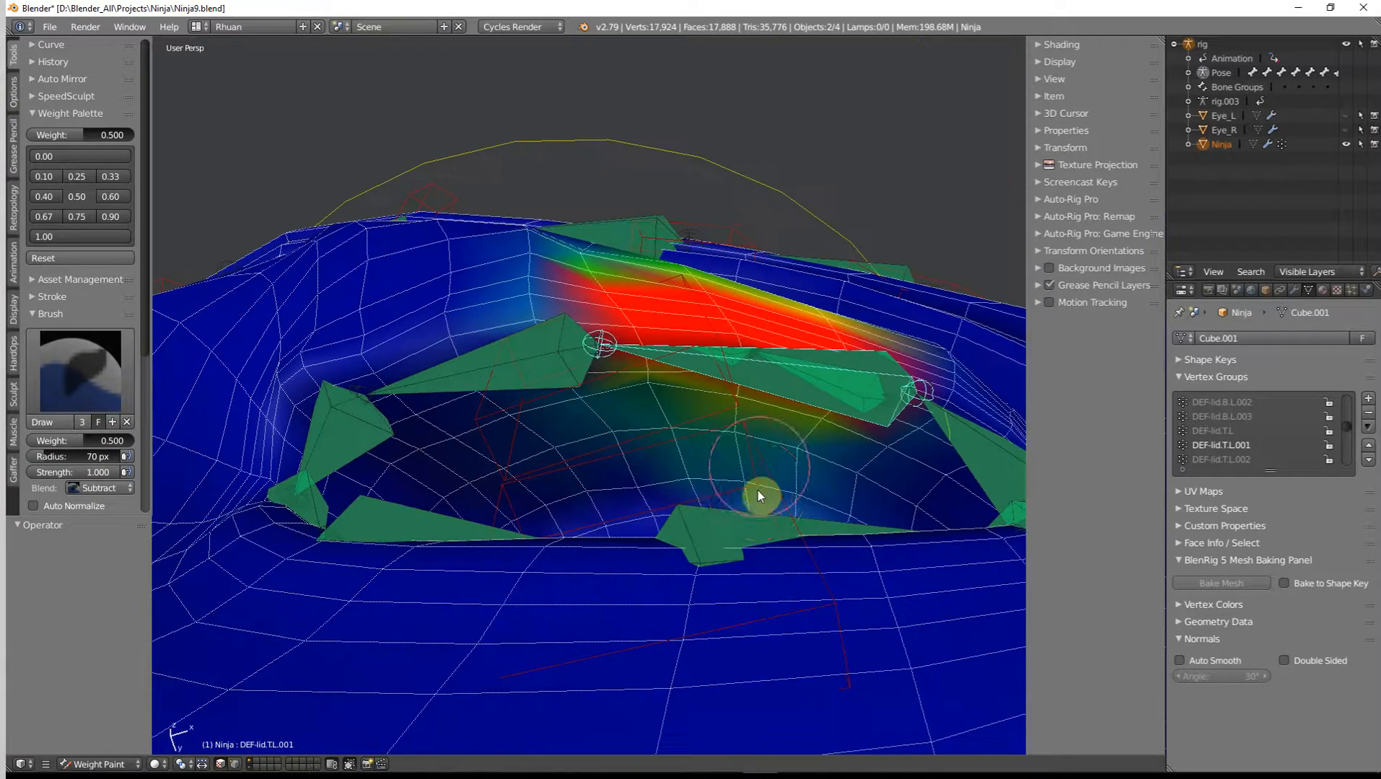
pyautogui.moveTo(875, 530); pyautogui.dragTo(694, 530, button='middle')
pyautogui.keyDown('ctrl'); pyautogui.rightClick(485, 461); pyautogui.keyUp('ctrl')
pyautogui.keyDown('ctrl'); pyautogui.rightClick(484, 405); pyautogui.keyUp('ctrl')
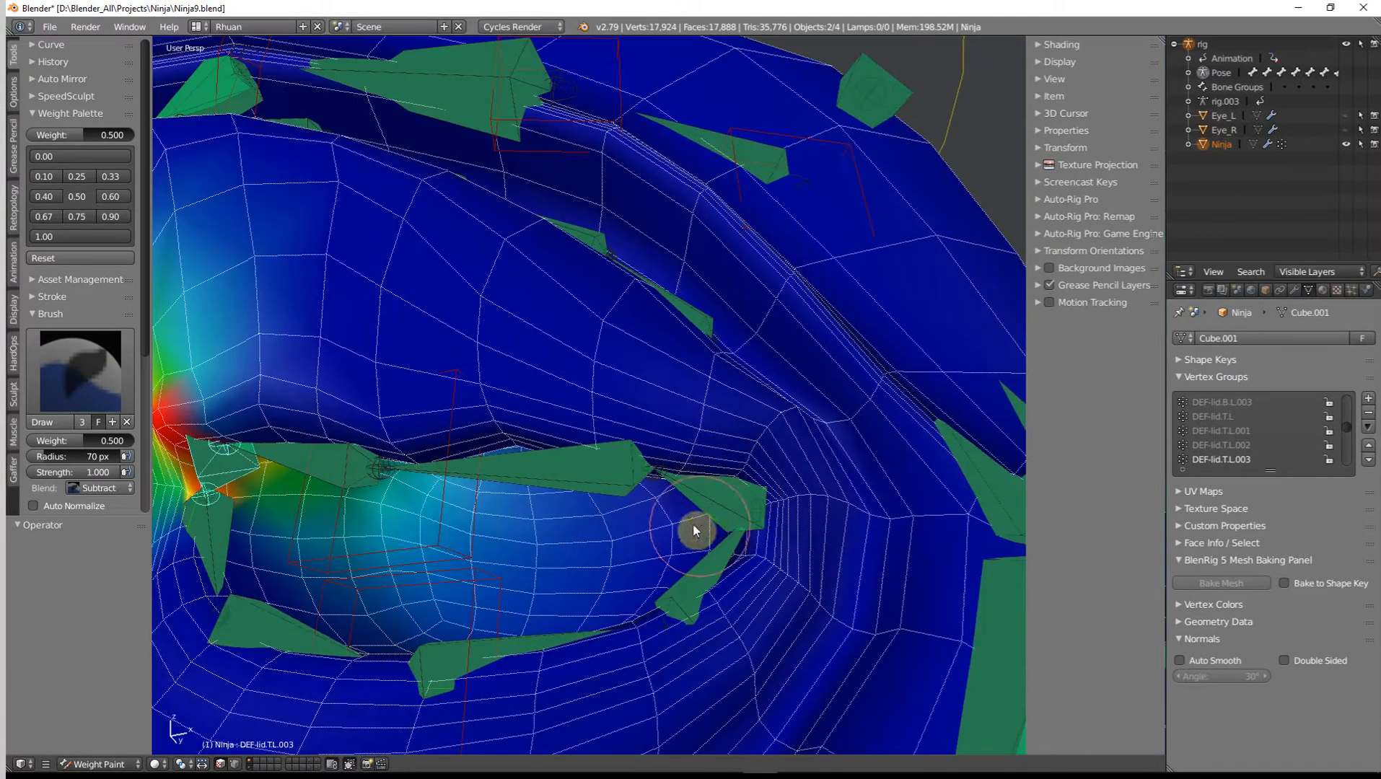
pyautogui.moveTo(587, 476)
pyautogui.mouseDown()
pyautogui.moveTo(704, 494)
pyautogui.moveTo(572, 473)
pyautogui.moveTo(580, 487)
pyautogui.mouseUp()
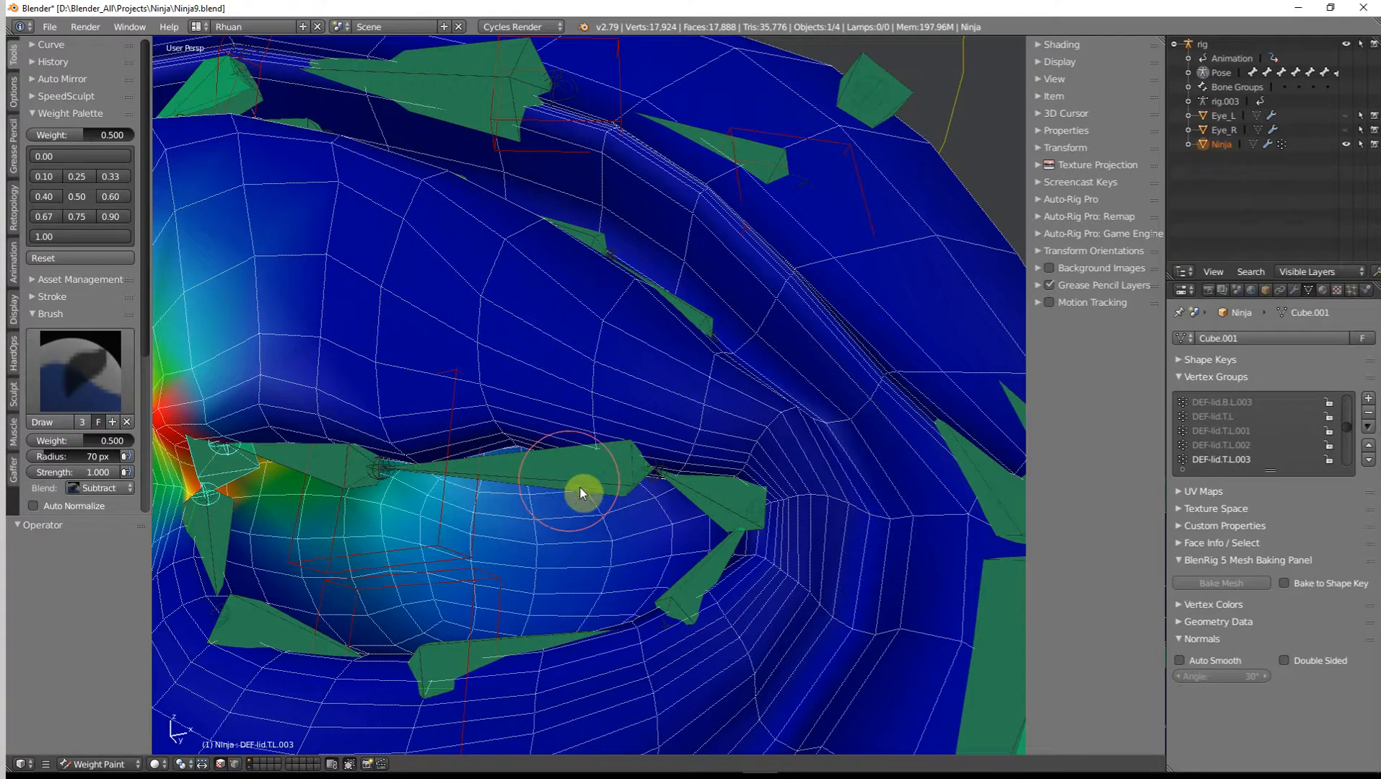
pyautogui.moveTo(519, 491)
pyautogui.mouseDown(button='middle')
pyautogui.moveTo(582, 486)
pyautogui.moveTo(719, 527)
pyautogui.moveTo(693, 518)
pyautogui.moveTo(786, 519)
pyautogui.mouseUp(button='middle')
pyautogui.rightClick(571, 489)
pyautogui.rightClick(703, 513)
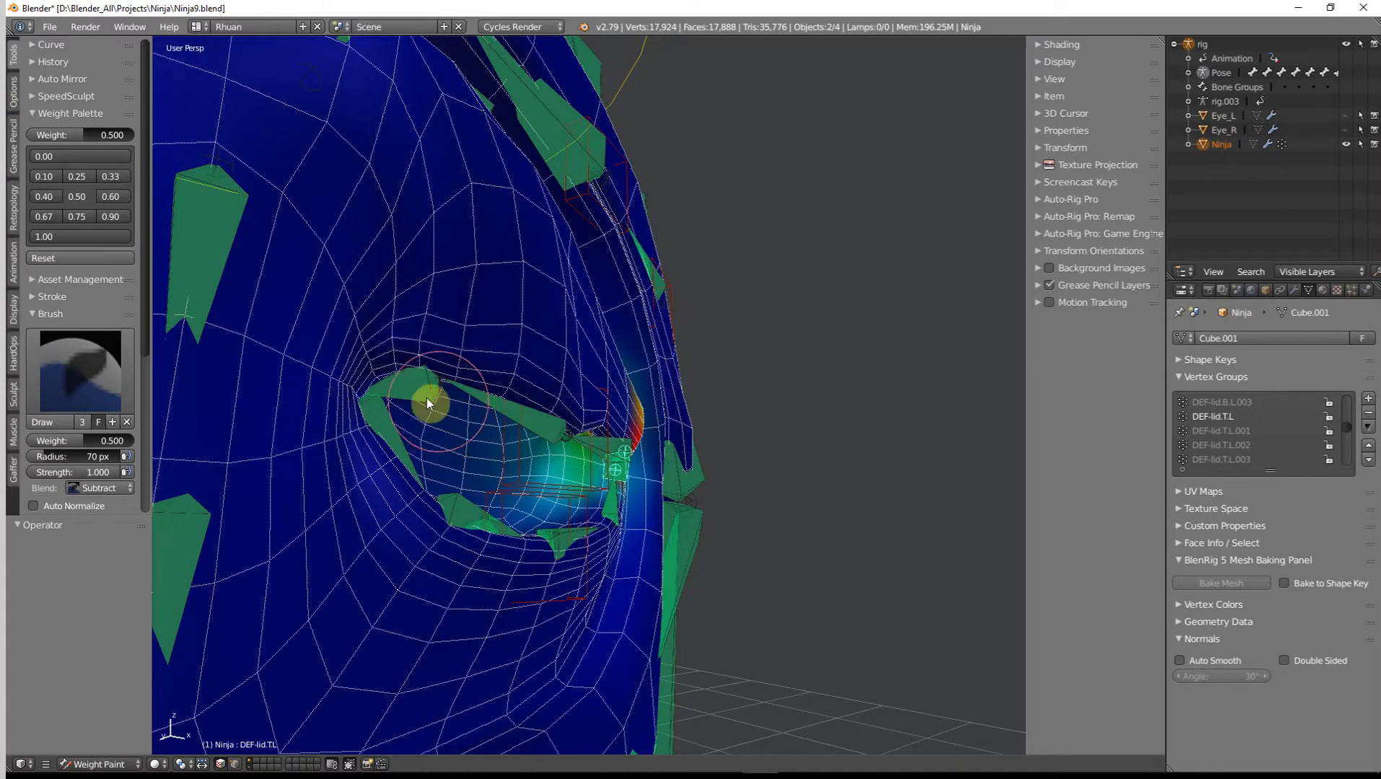
# Examine the DEF-lid.T.L weights around the outer corner of the left eye, both inside the socket and on the face.
pyautogui.moveTo(426, 397); pyautogui.dragTo(203, 400, button='middle')
pyautogui.scroll(-3, 205, 400)
pyautogui.moveTo(648, 496)
pyautogui.mouseDown(button='middle')
pyautogui.moveTo(762, 509)
pyautogui.moveTo(734, 524)
pyautogui.moveTo(684, 450)
pyautogui.moveTo(656, 518)
pyautogui.moveTo(641, 509)
pyautogui.mouseUp(button='middle')
pyautogui.scroll(3, 717, 513)
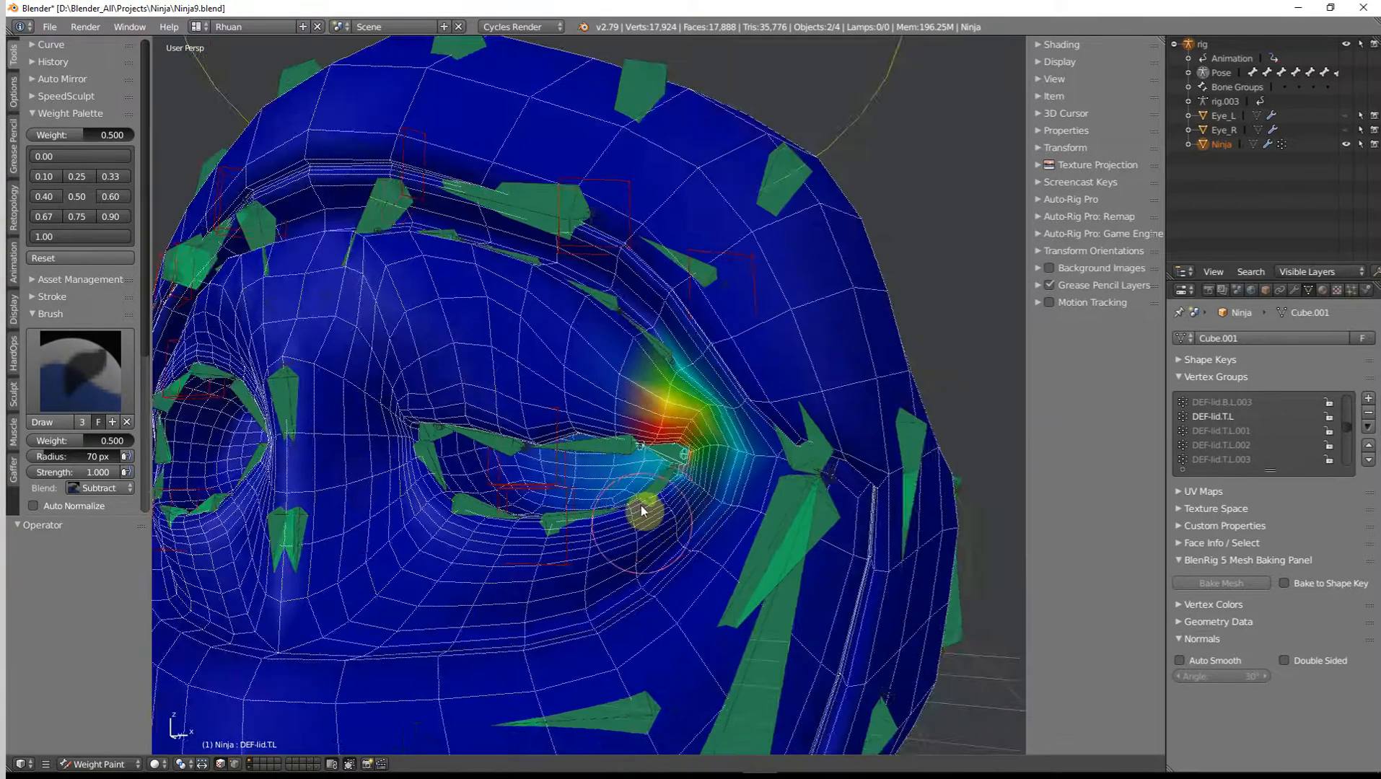
pyautogui.scroll(-2, 635, 506)
pyautogui.scroll(3, 616, 455)
pyautogui.scroll(-5, 620, 466)
# Leave weight painting, view the head straight from the front and select the rig for posing.
pyautogui.press('Tab')
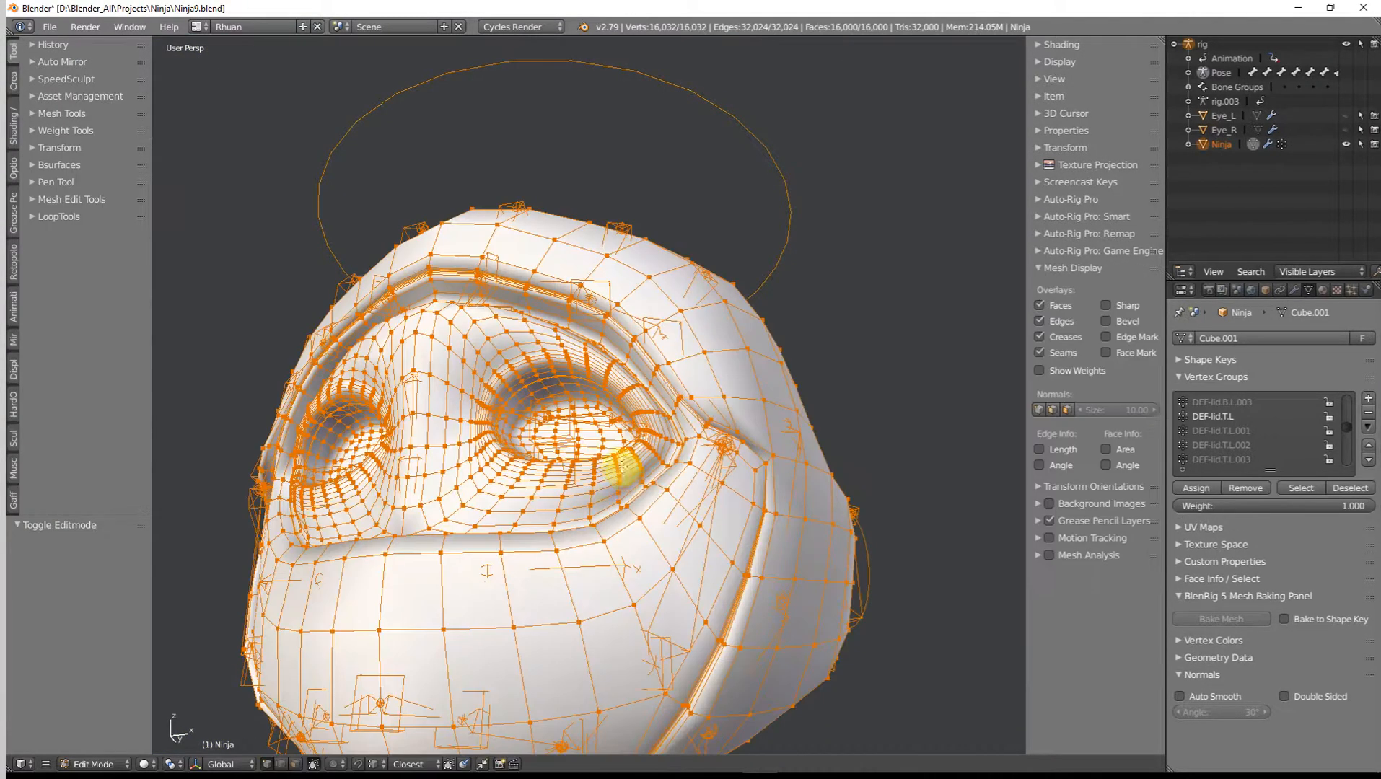
pyautogui.hotkey('ctrl', 'Tab')
pyautogui.press('Tab')
pyautogui.hotkey('ctrl', 'Tab')
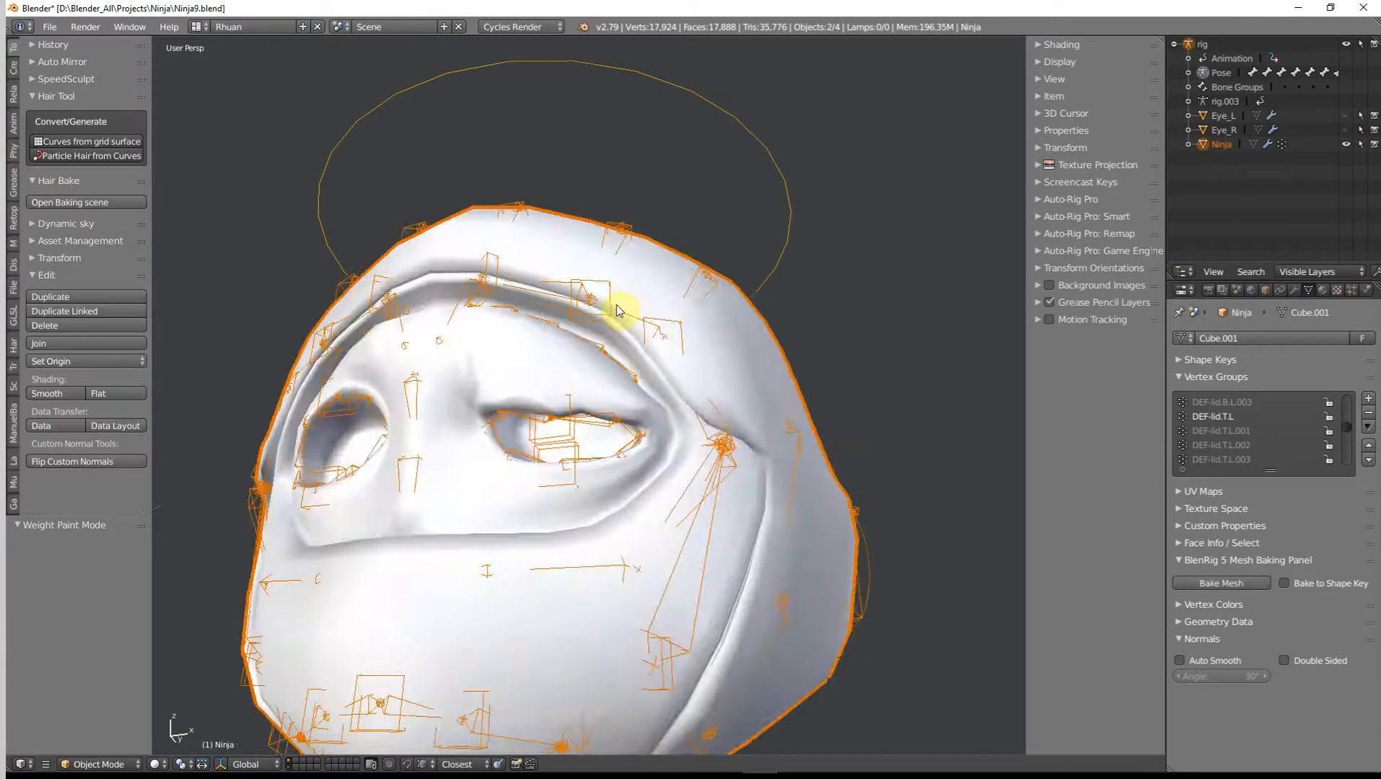
pyautogui.moveTo(618, 311); pyautogui.dragTo(644, 422, button='middle')
pyautogui.press('KP_1')
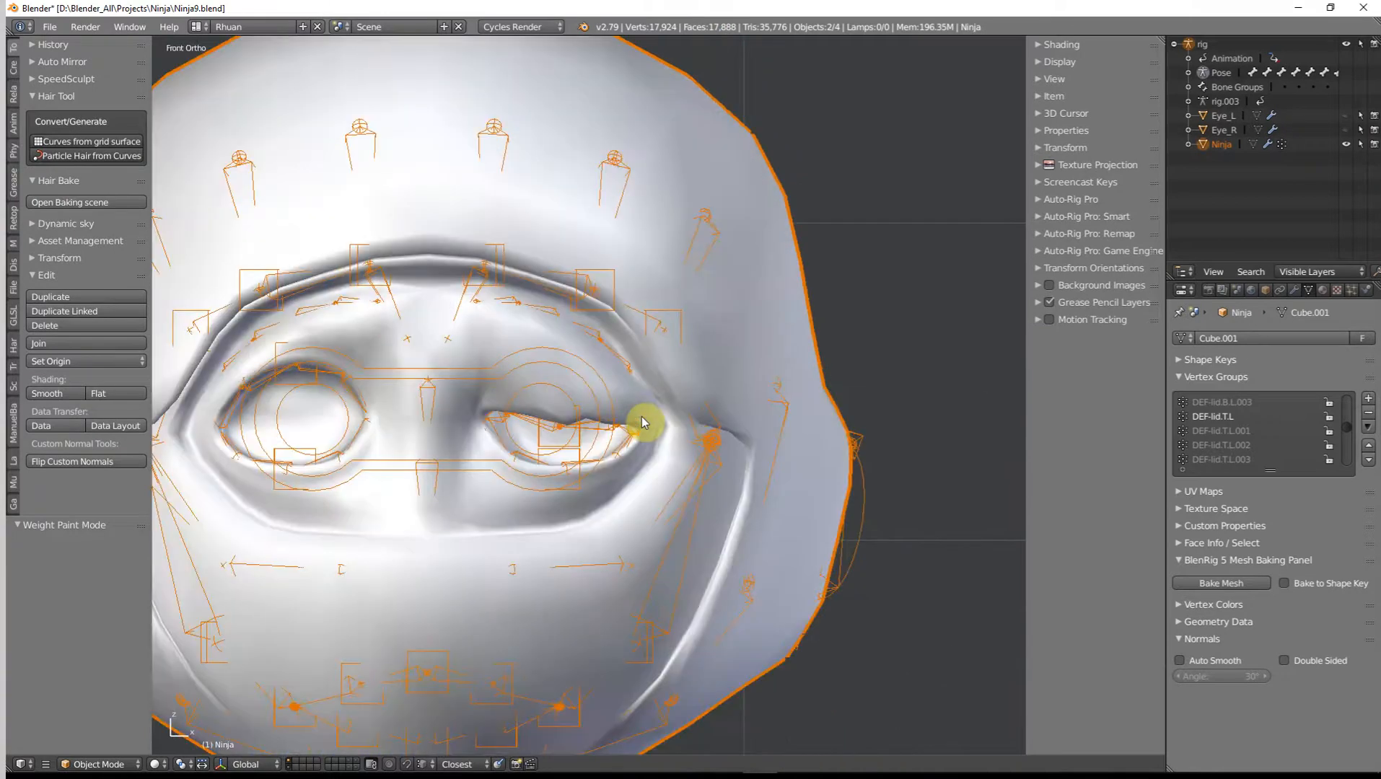
pyautogui.rightClick(614, 277)
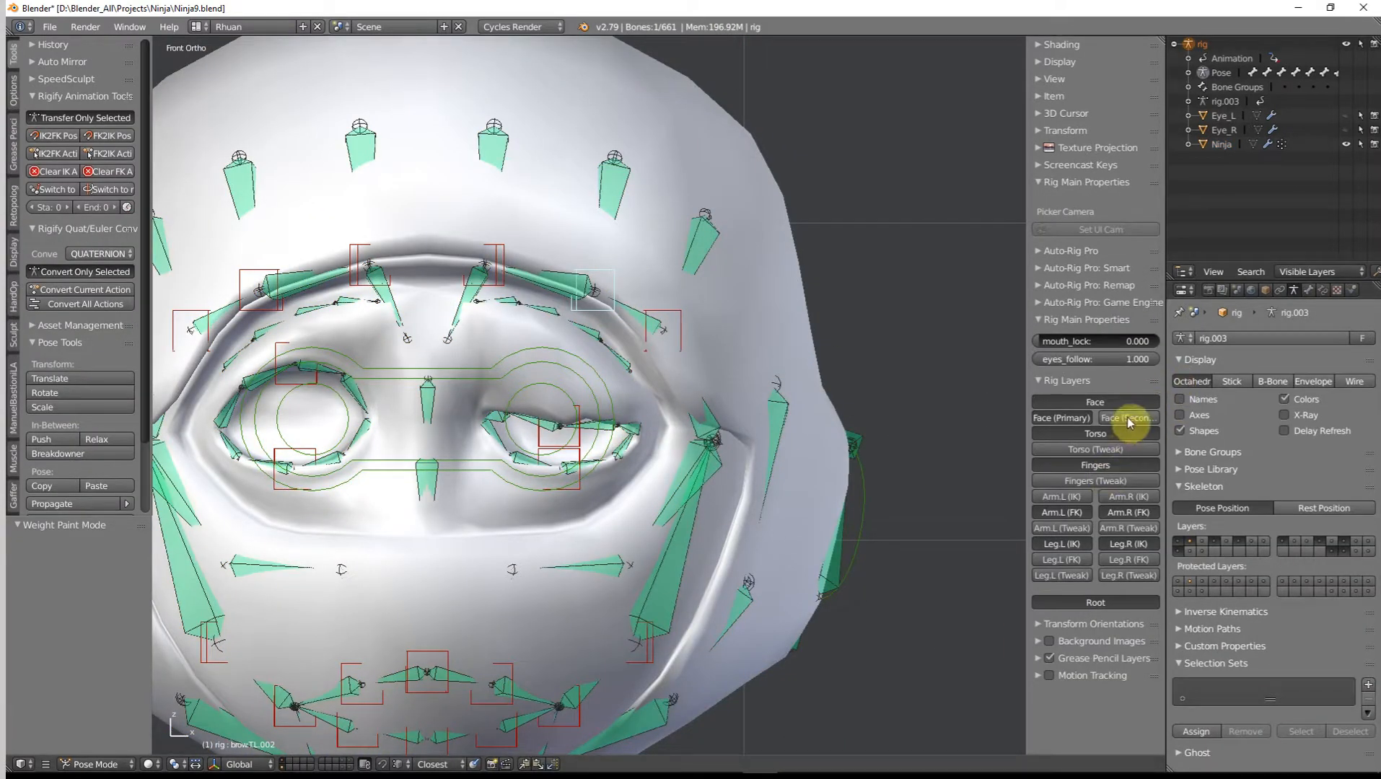
# Test the outer control of the left upper eyelid by moving it up about 0.008, then clear its location.
pyautogui.scroll(5, 707, 437)
pyautogui.keyDown('shift'); pyautogui.moveTo(639, 447); pyautogui.dragTo(680, 422, button='middle'); pyautogui.keyUp('shift')
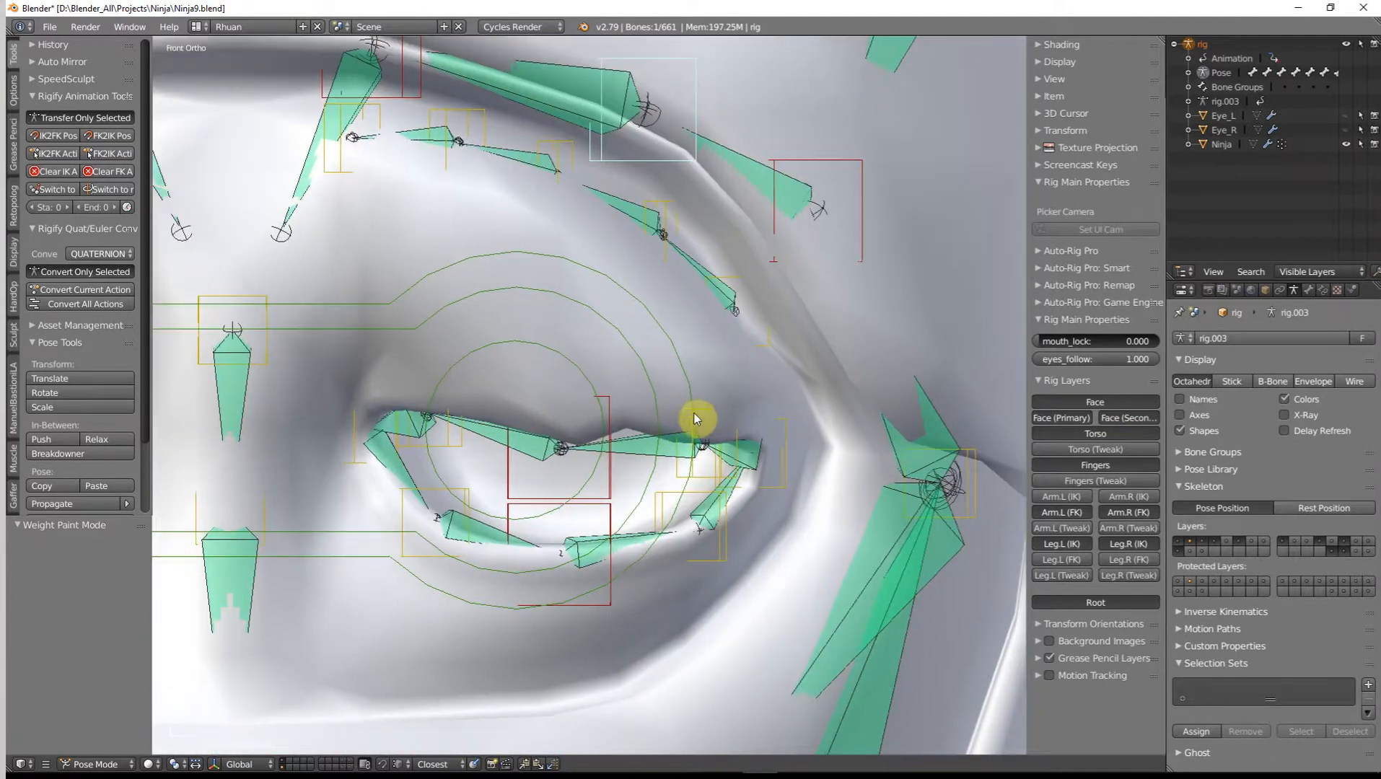
pyautogui.rightClick(697, 406)
pyautogui.rightClick(698, 409)
pyautogui.press('g')
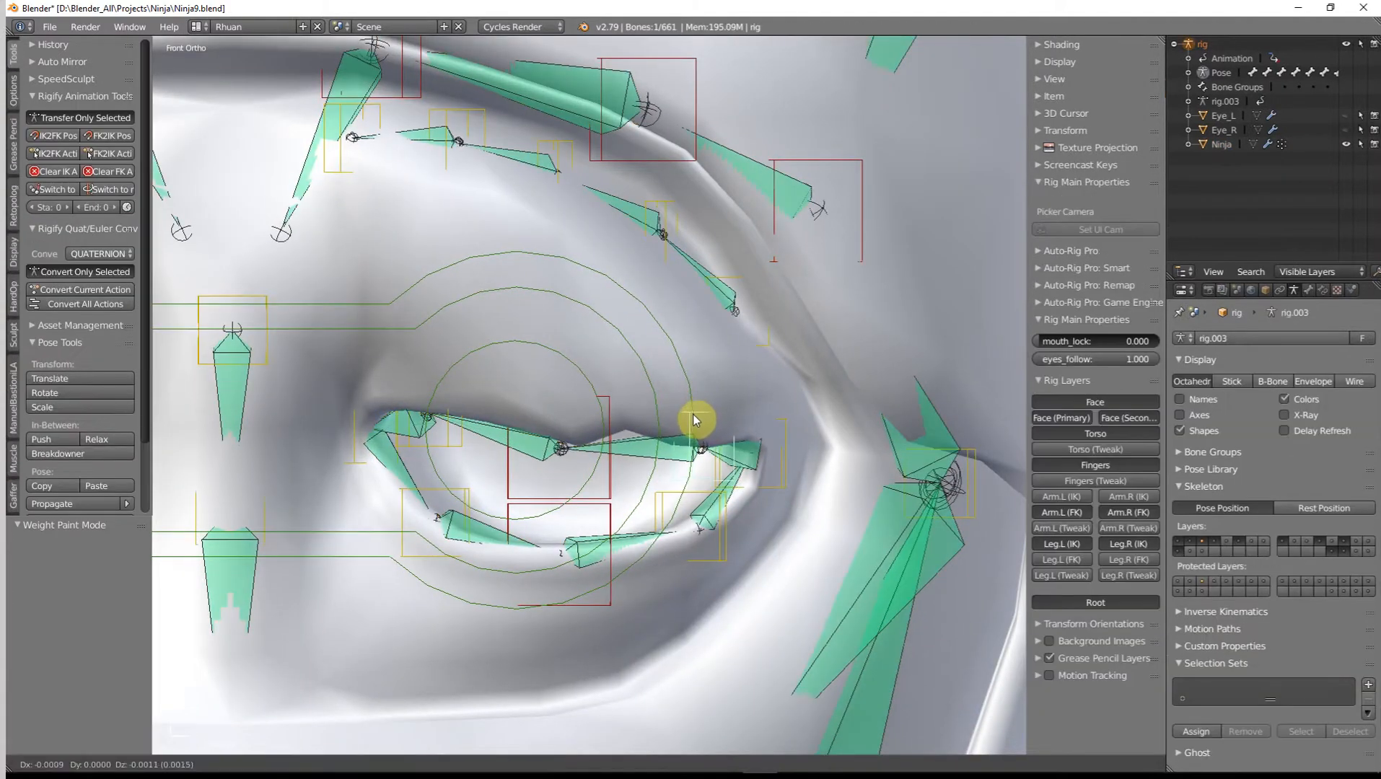
pyautogui.click(695, 392)
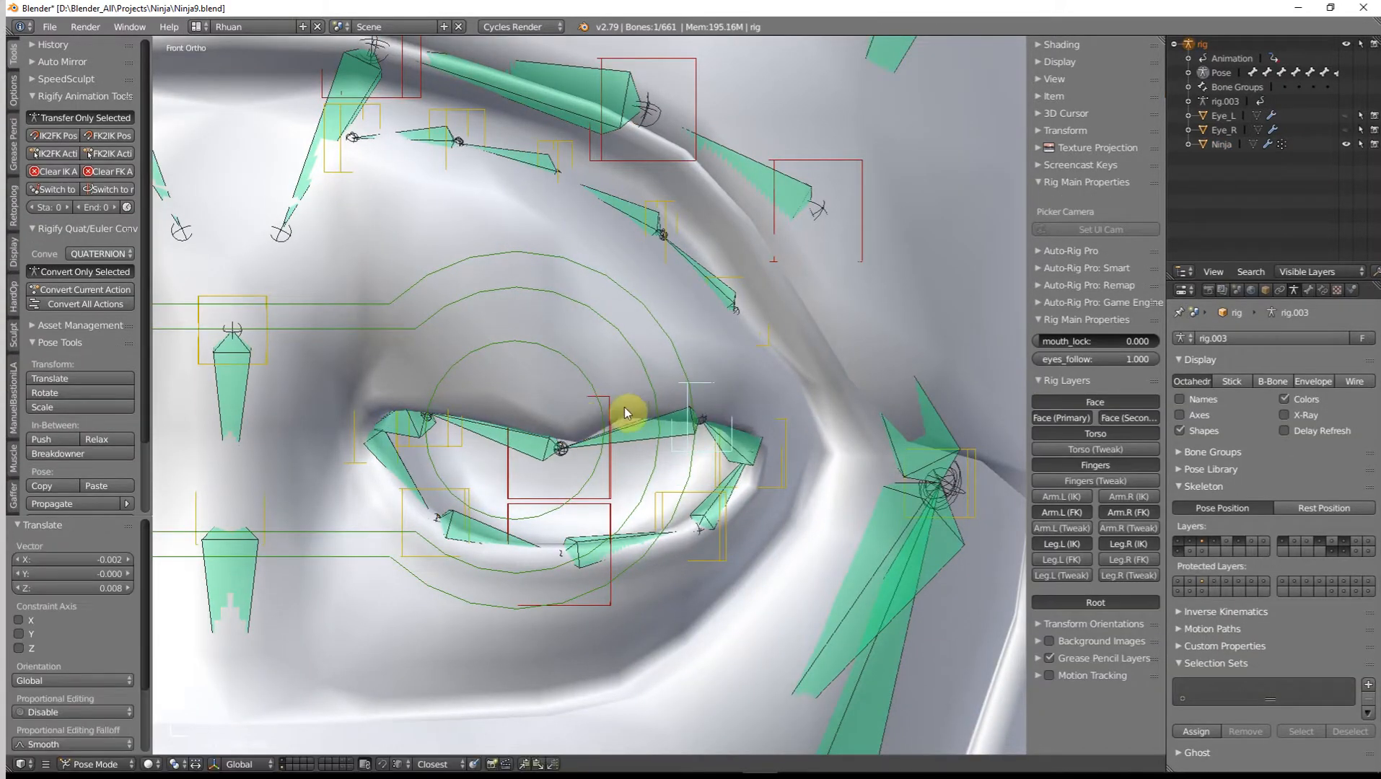
pyautogui.hotkey('alt', 'g')
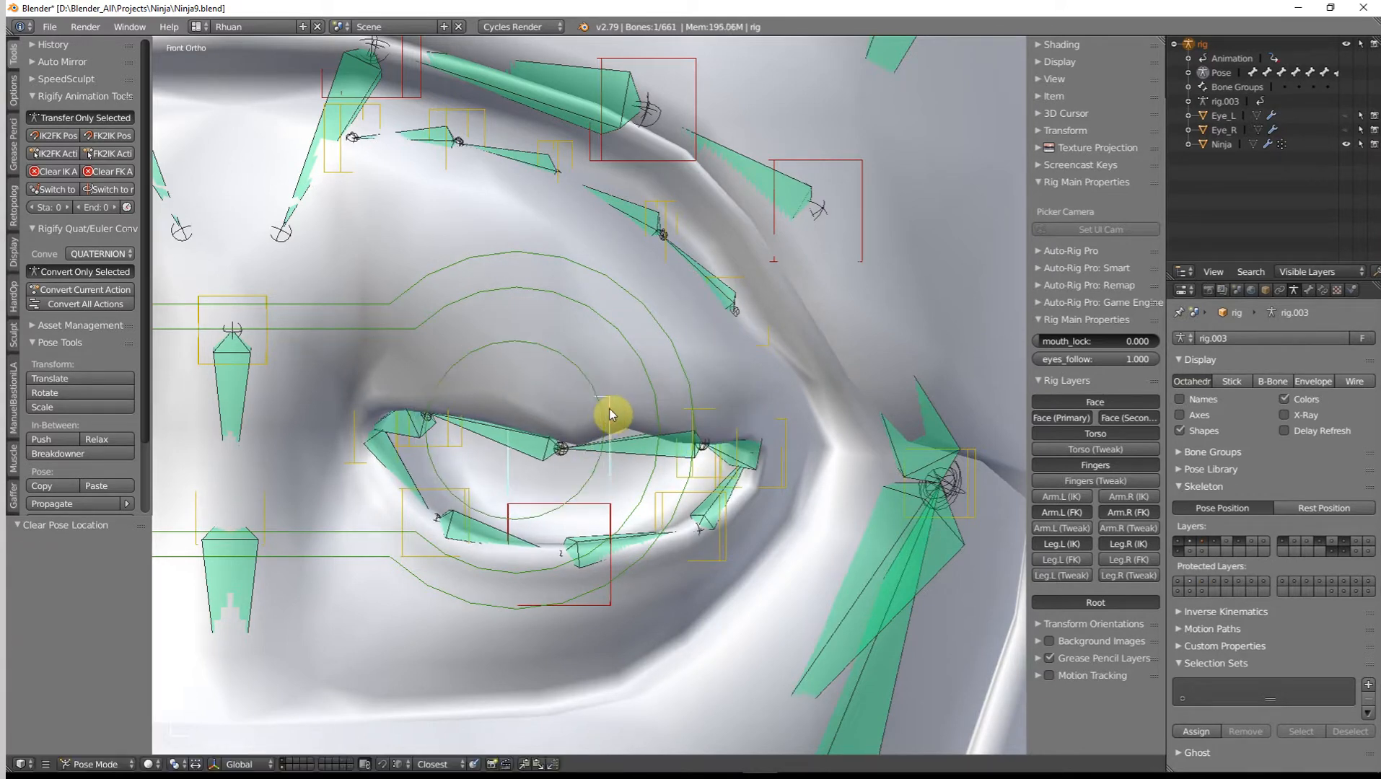
# Try lowering the main left upper-lid control lid.T.L.002 while checking the lid's edge, then clear the control's location.
pyautogui.press('g')
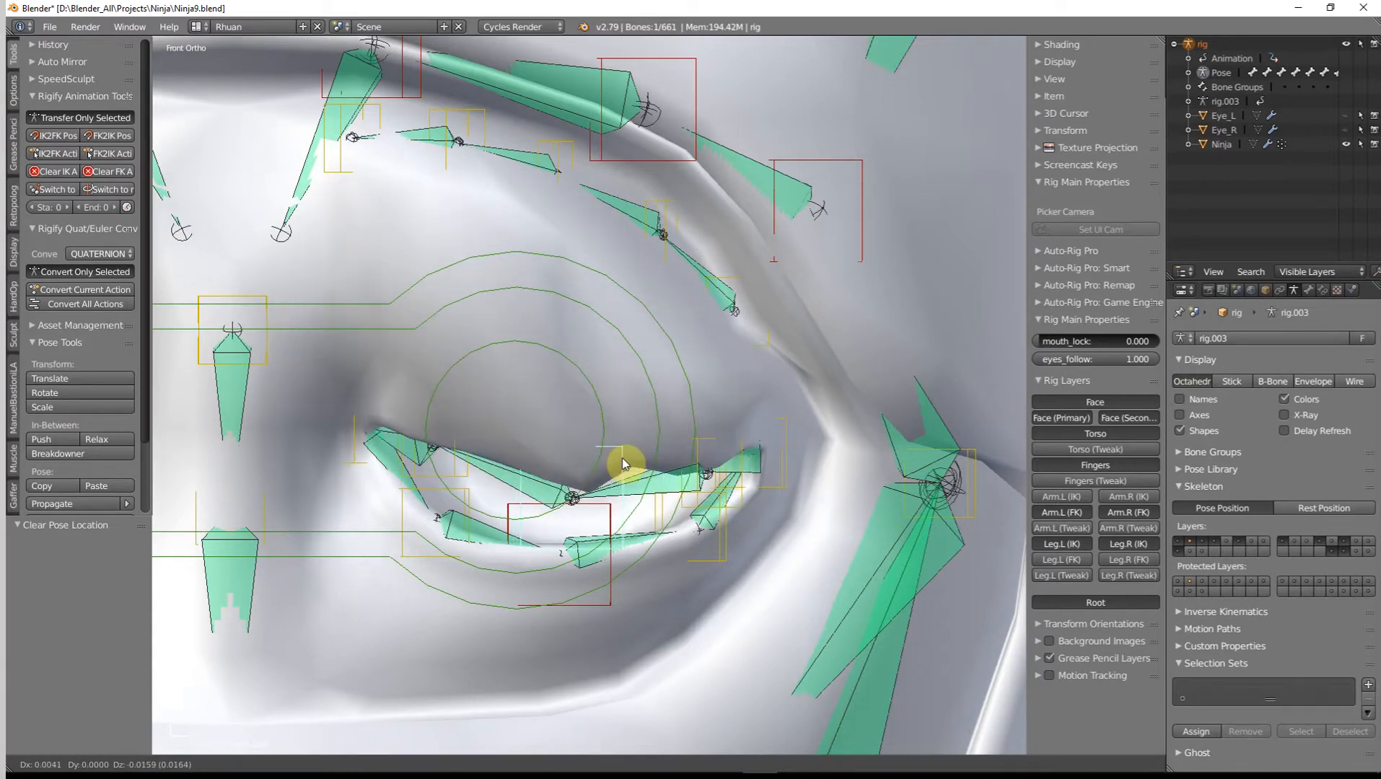
pyautogui.rightClick(623, 463)
pyautogui.scroll(-6, 626, 463)
pyautogui.scroll(9, 586, 459)
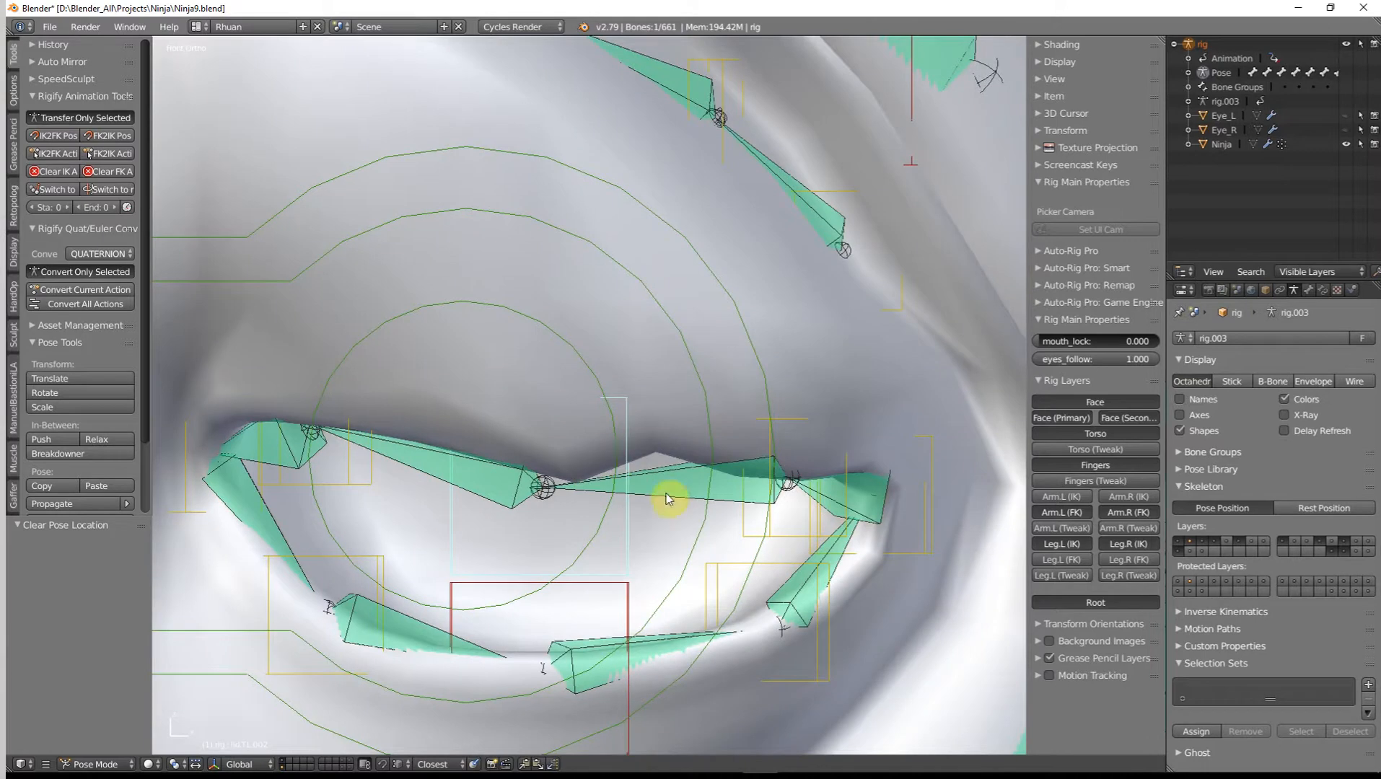
pyautogui.scroll(-5, 593, 469)
pyautogui.scroll(6, 573, 434)
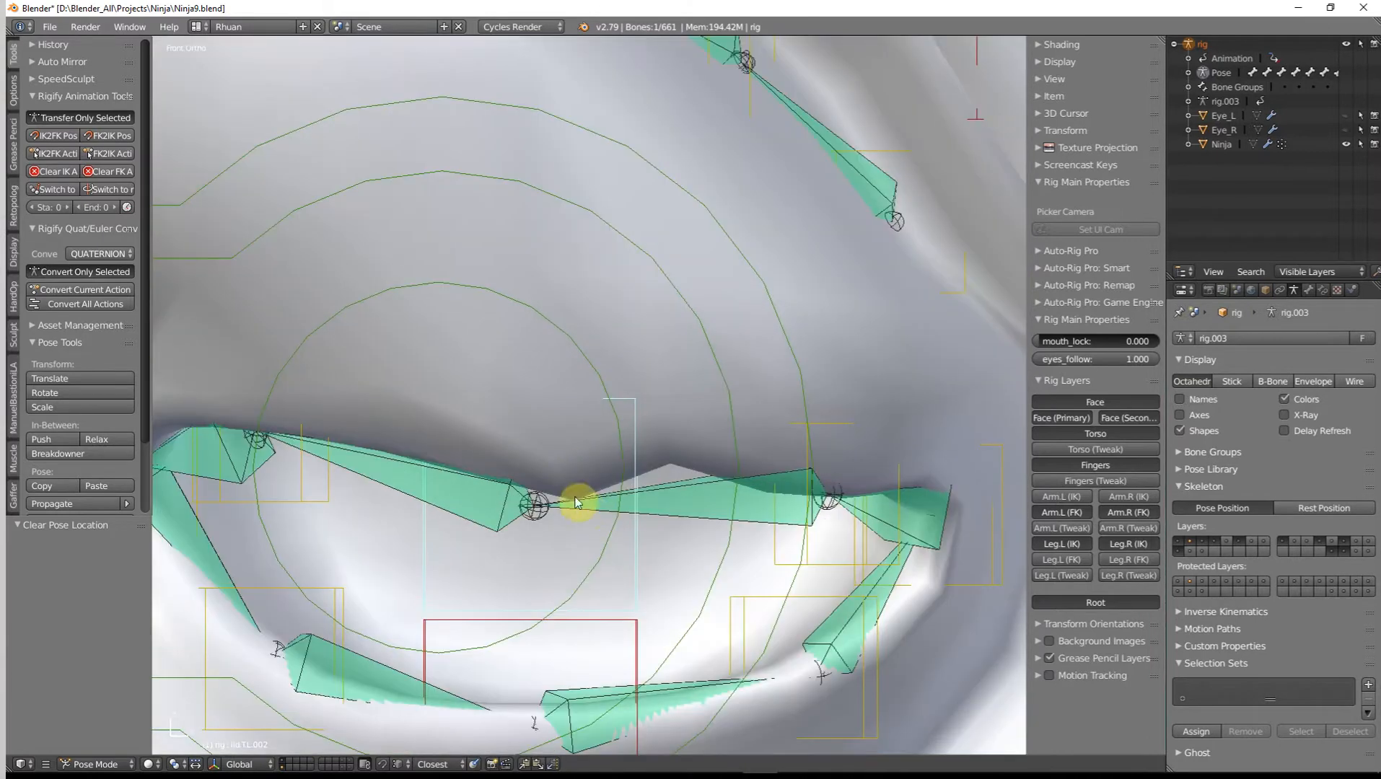
pyautogui.scroll(-3, 585, 514)
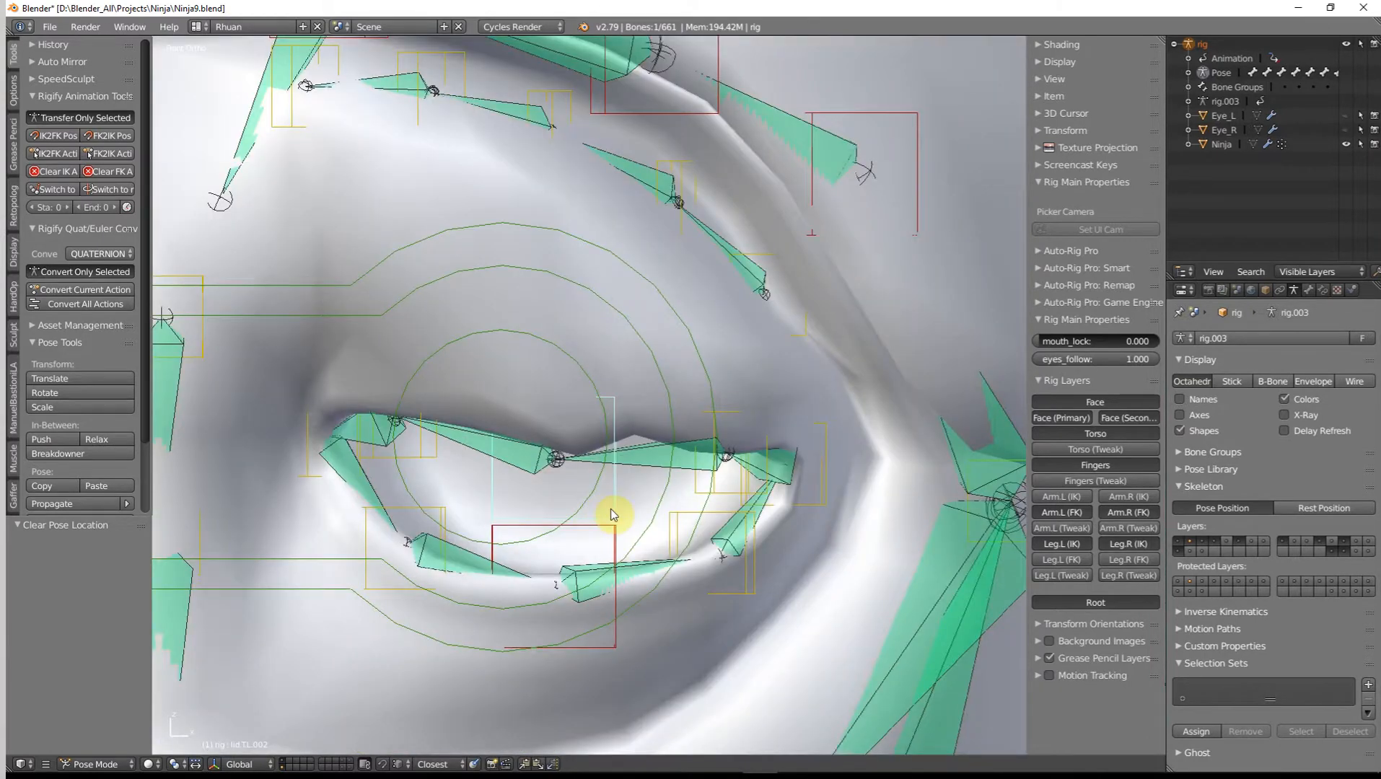
pyautogui.scroll(-8, 611, 514)
pyautogui.scroll(2, 764, 491)
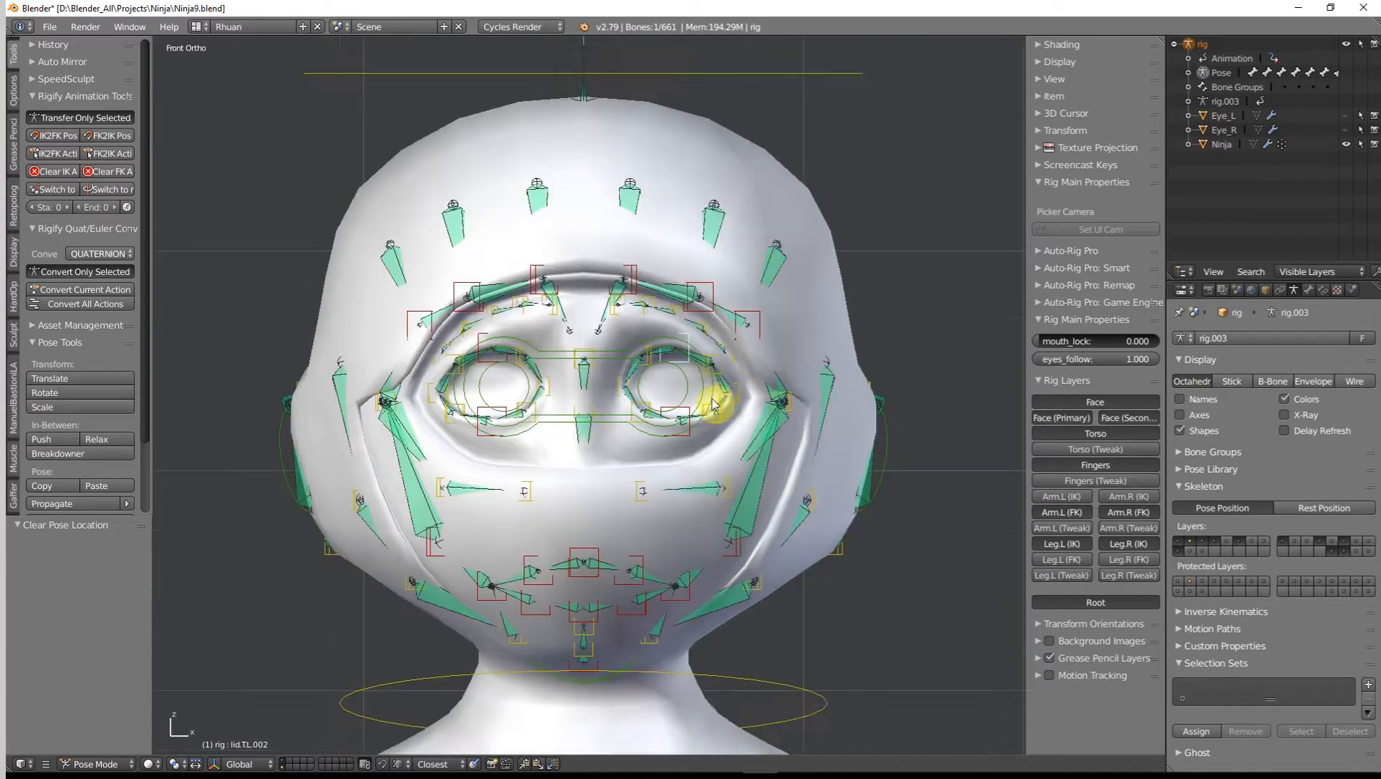
# Return the Ninja mesh to weight painting and select the DEF-chin bone to show its weights.
pyautogui.moveTo(713, 403)
pyautogui.mouseDown(button='middle')
pyautogui.moveTo(632, 482)
pyautogui.moveTo(548, 484)
pyautogui.moveTo(666, 441)
pyautogui.moveTo(661, 422)
pyautogui.moveTo(558, 385)
pyautogui.moveTo(719, 373)
pyautogui.moveTo(610, 394)
pyautogui.moveTo(682, 361)
pyautogui.moveTo(632, 370)
pyautogui.moveTo(669, 509)
pyautogui.moveTo(653, 530)
pyautogui.moveTo(712, 502)
pyautogui.moveTo(701, 522)
pyautogui.moveTo(589, 416)
pyautogui.moveTo(666, 430)
pyautogui.moveTo(764, 328)
pyautogui.moveTo(770, 394)
pyautogui.moveTo(792, 311)
pyautogui.mouseUp(button='middle')
pyautogui.rightClick(520, 141)
pyautogui.hotkey('ctrl', 'Tab')
pyautogui.scroll(2, 719, 374)
pyautogui.keyDown('ctrl'); pyautogui.rightClick(671, 362); pyautogui.keyUp('ctrl')
pyautogui.keyDown('ctrl'); pyautogui.rightClick(671, 388); pyautogui.keyUp('ctrl')
pyautogui.keyDown('ctrl'); pyautogui.rightClick(764, 328); pyautogui.keyUp('ctrl')
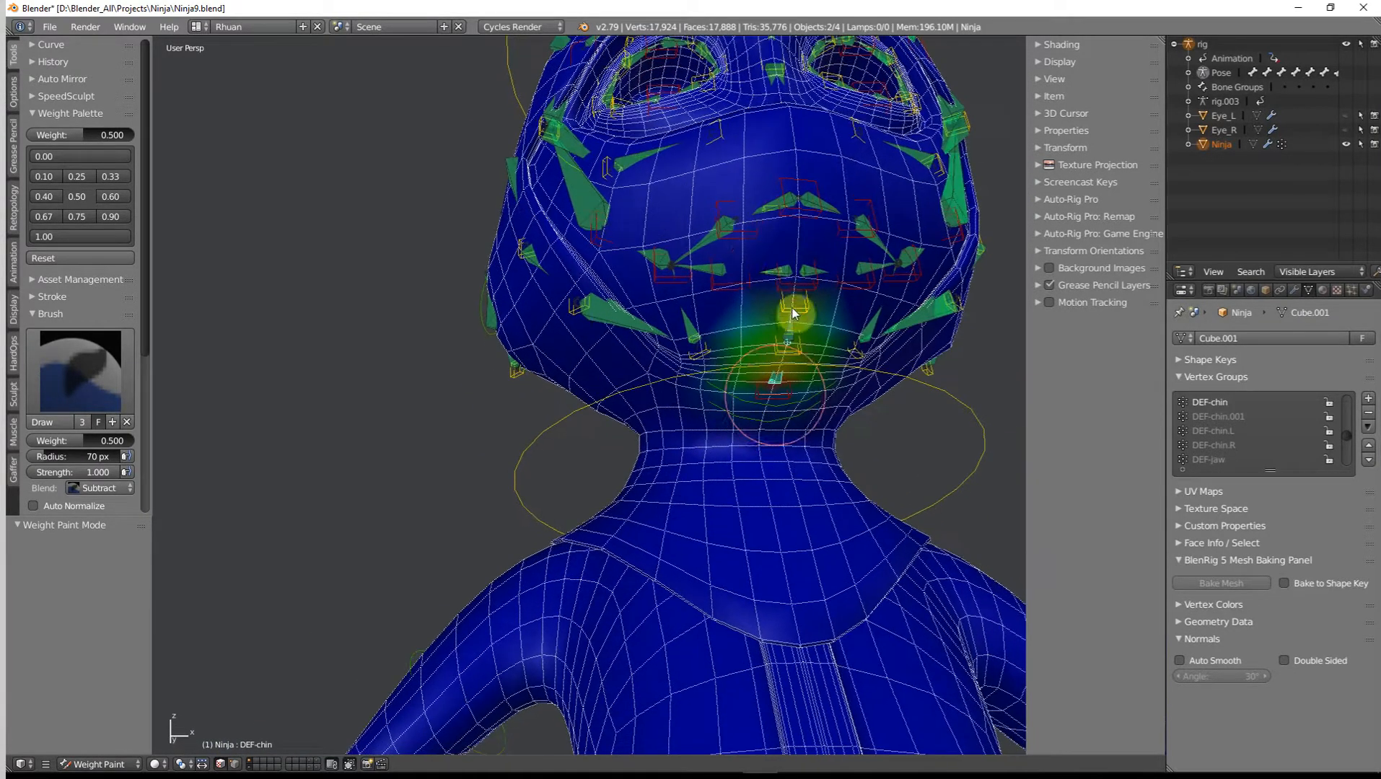
# Select the DEF-lip.T.R.001 and DEF-cheek.B.R bones to examine their weights around the mouth and right cheek.
pyautogui.rightClick(782, 268)
pyautogui.rightClick(708, 242)
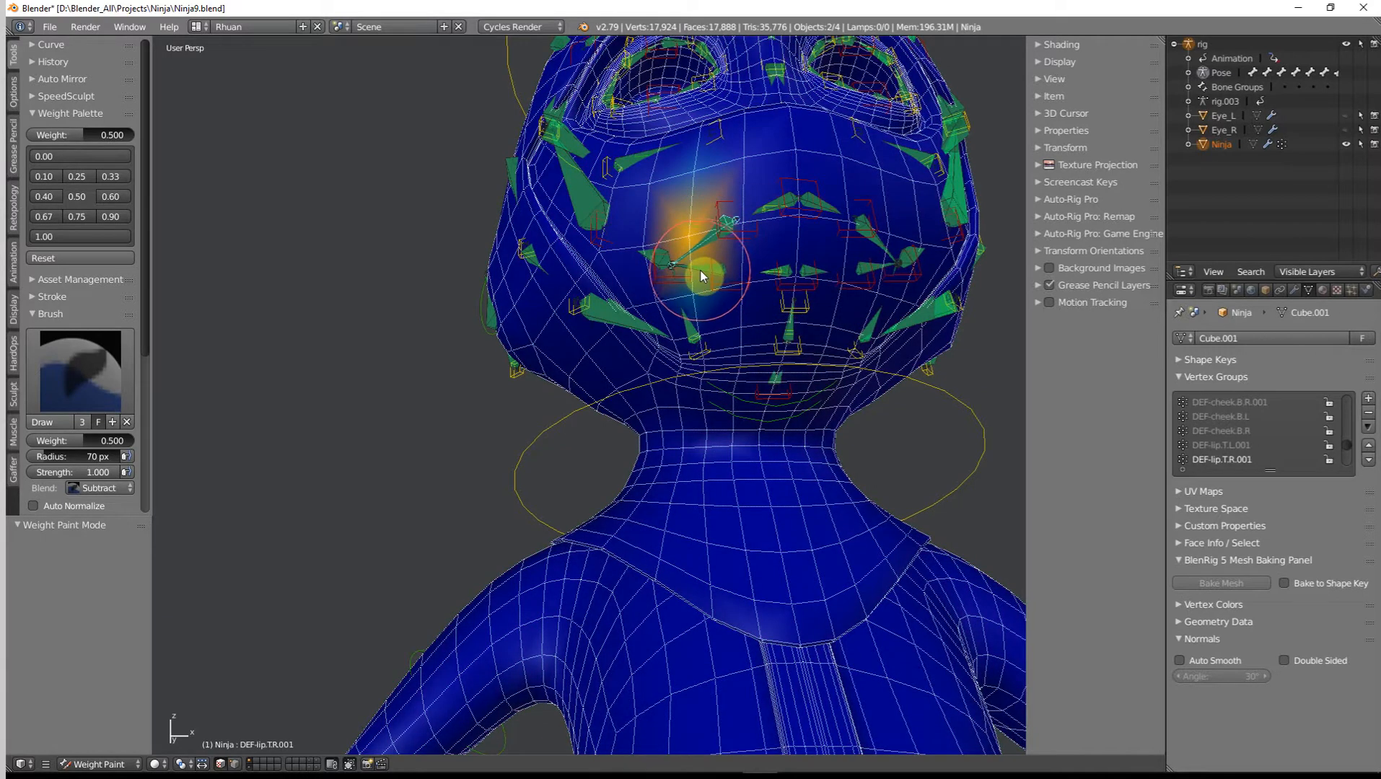
pyautogui.rightClick(700, 270)
pyautogui.rightClick(663, 260)
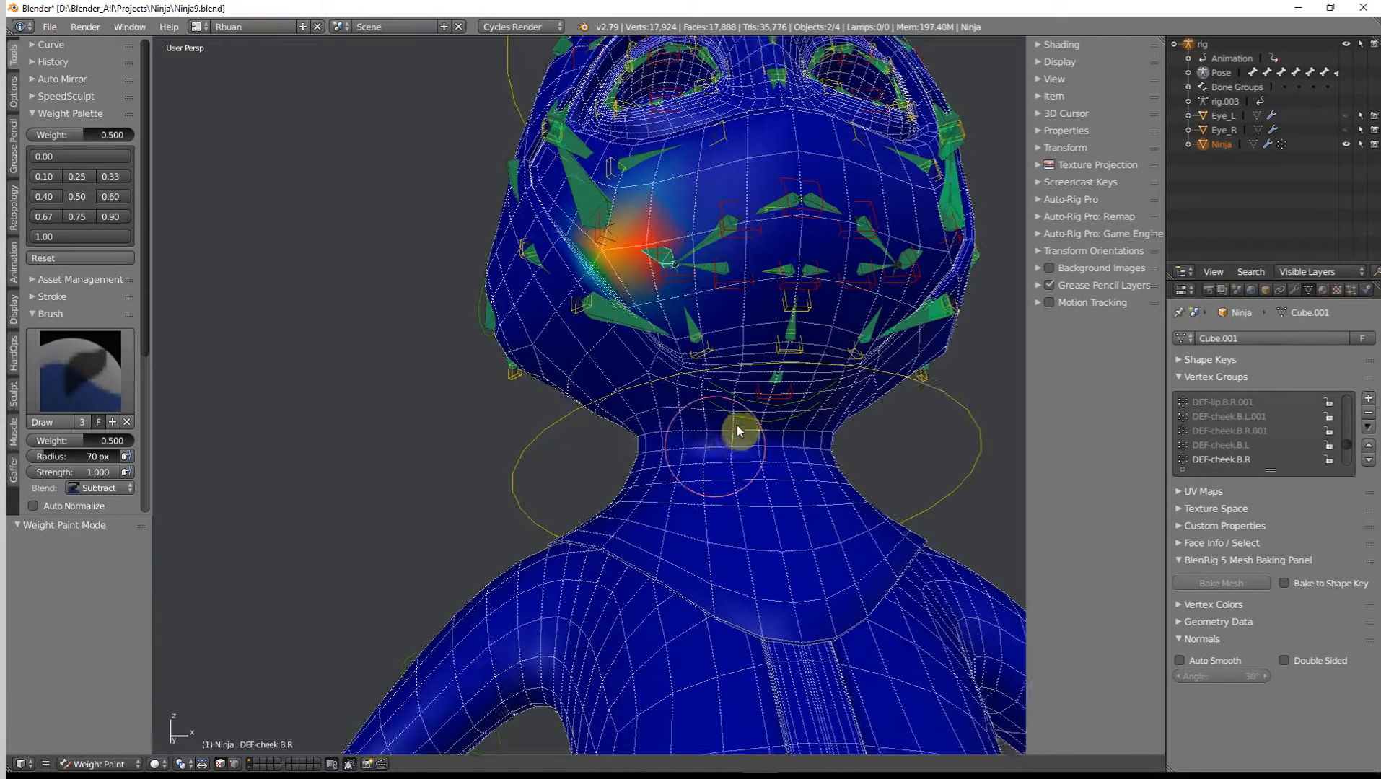
# Select the DEF-ear.R.002 and DEF-ear.R.001 bones to examine their weights on the right side of the head.
pyautogui.moveTo(736, 426); pyautogui.dragTo(702, 465, button='middle')
pyautogui.moveTo(789, 499); pyautogui.dragTo(570, 339, button='middle')
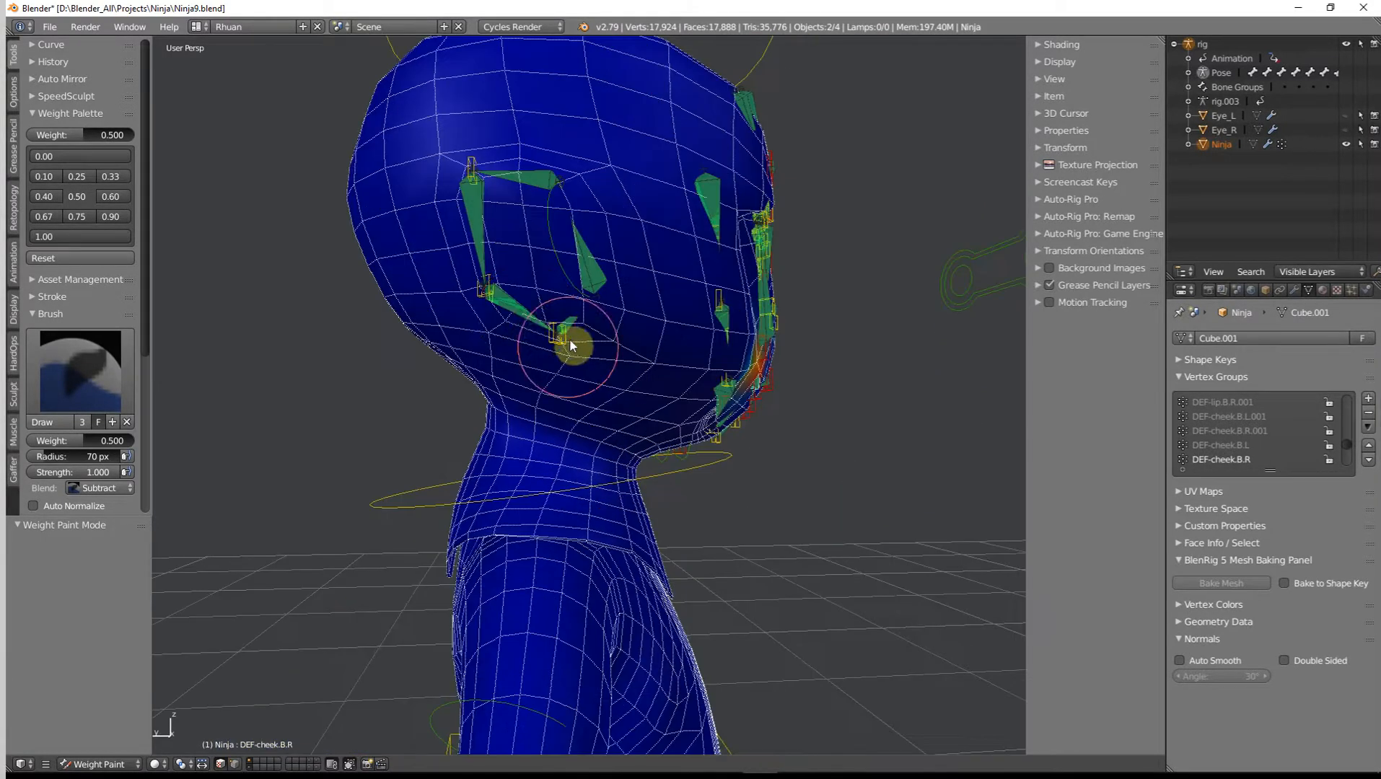
pyautogui.rightClick(529, 319)
pyautogui.rightClick(530, 198)
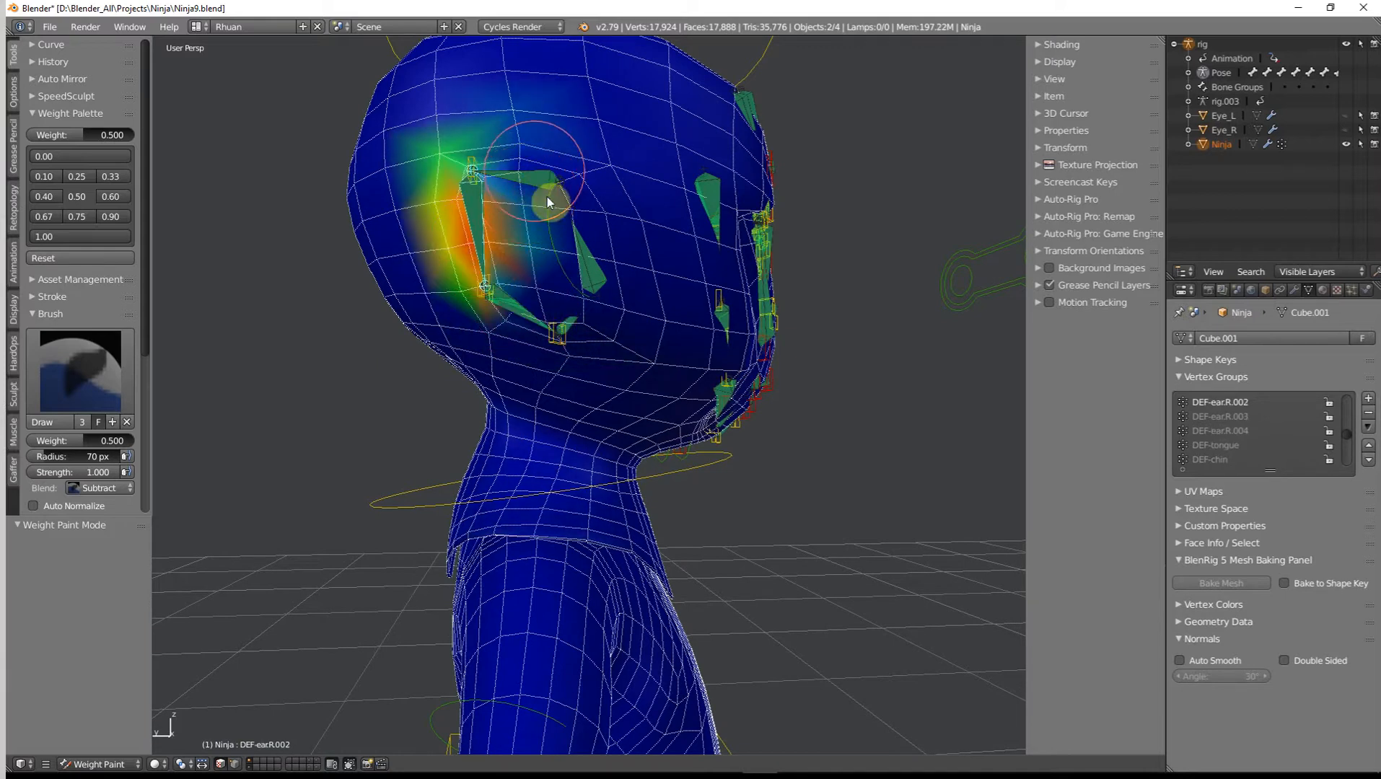
pyautogui.rightClick(547, 197)
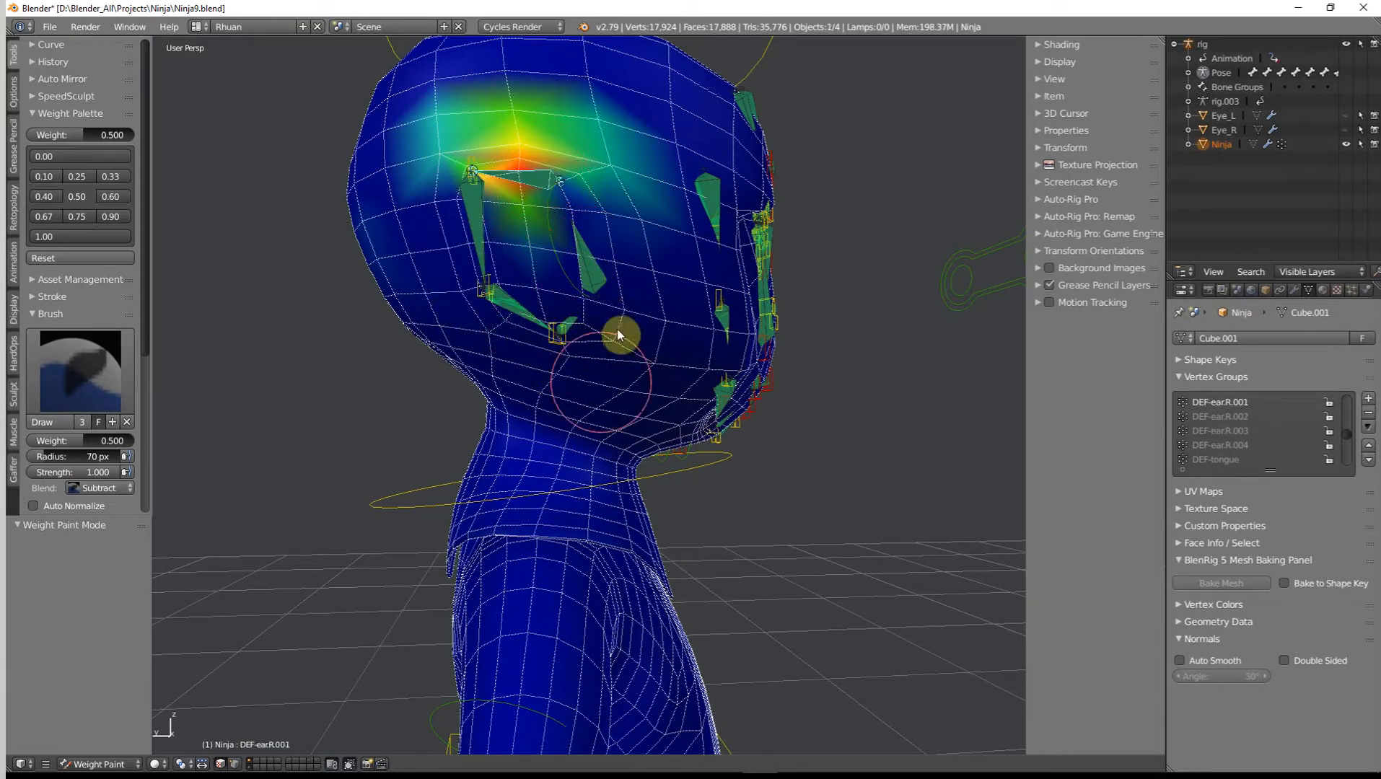
pyautogui.rightClick(589, 274)
# Select the DEF-jaw.L bone to examine its weights along the left side of the jaw.
pyautogui.moveTo(675, 409); pyautogui.dragTo(599, 383, button='middle')
pyautogui.rightClick(620, 329)
pyautogui.rightClick(631, 307)
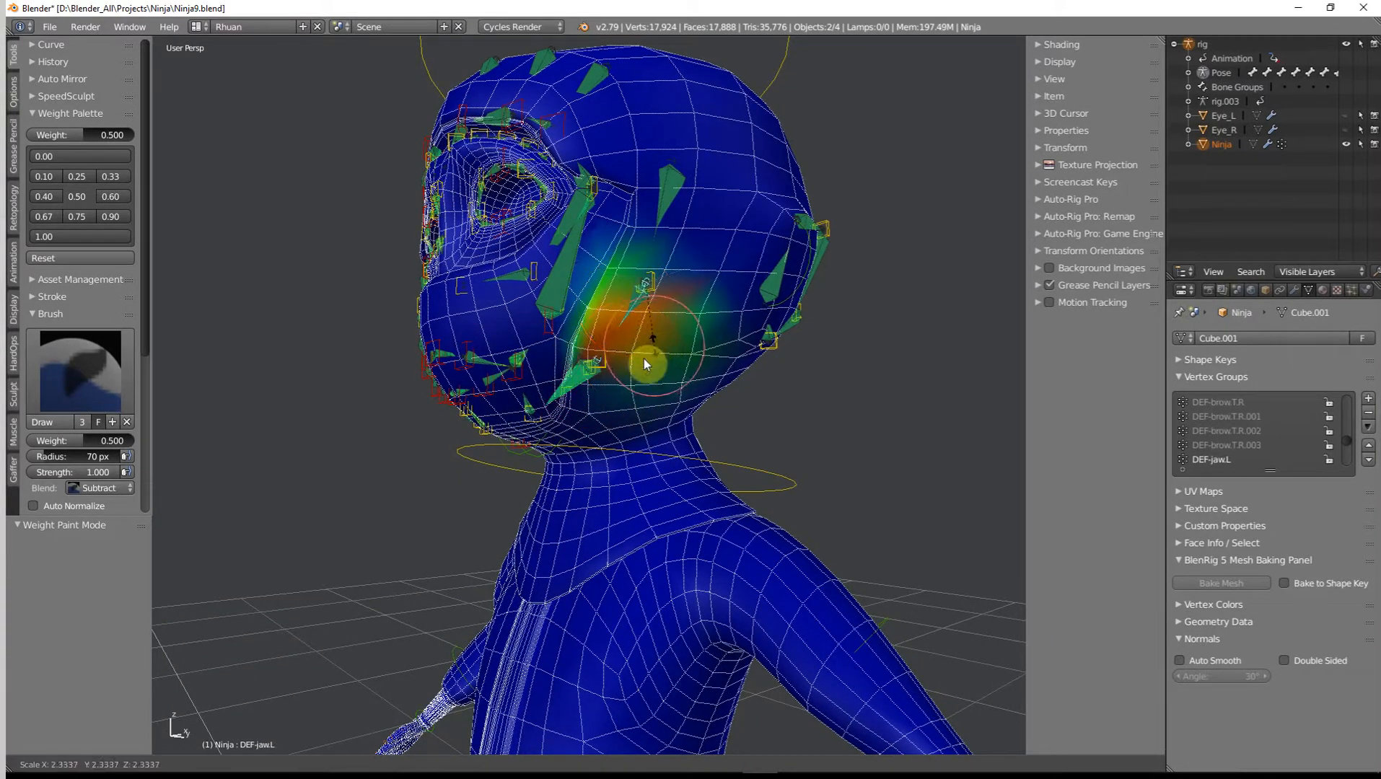
pyautogui.press('s')
pyautogui.press('x')
pyautogui.rightClick(655, 424)
# Select the DEF-jaw.L.001 and DEF-ear.L.001 bones to examine their weights on the lower jaw and around the left ear.
pyautogui.moveTo(655, 424)
pyautogui.mouseDown(button='middle')
pyautogui.moveTo(642, 397)
pyautogui.moveTo(571, 369)
pyautogui.moveTo(588, 314)
pyautogui.moveTo(582, 366)
pyautogui.moveTo(553, 386)
pyautogui.moveTo(595, 369)
pyautogui.moveTo(582, 497)
pyautogui.mouseUp(button='middle')
pyautogui.rightClick(542, 326)
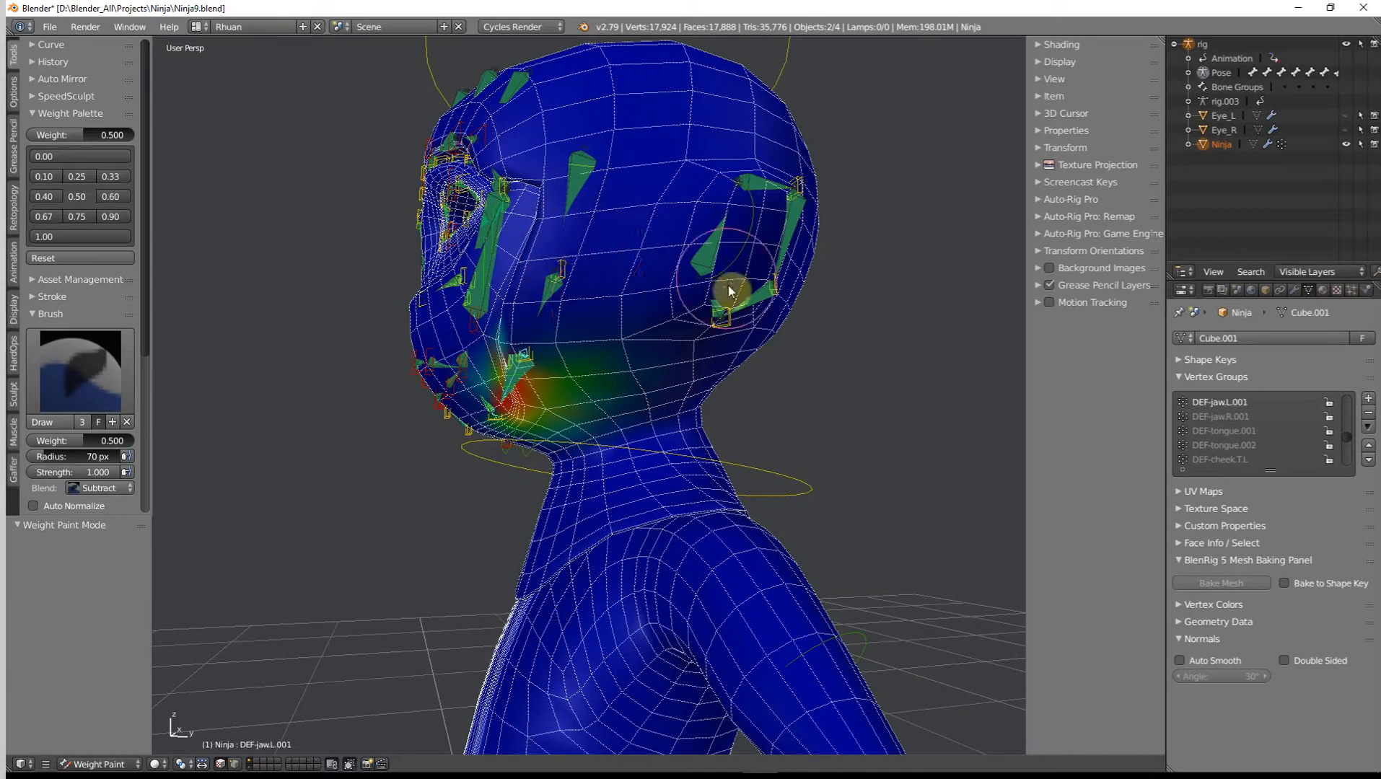
pyautogui.rightClick(566, 171)
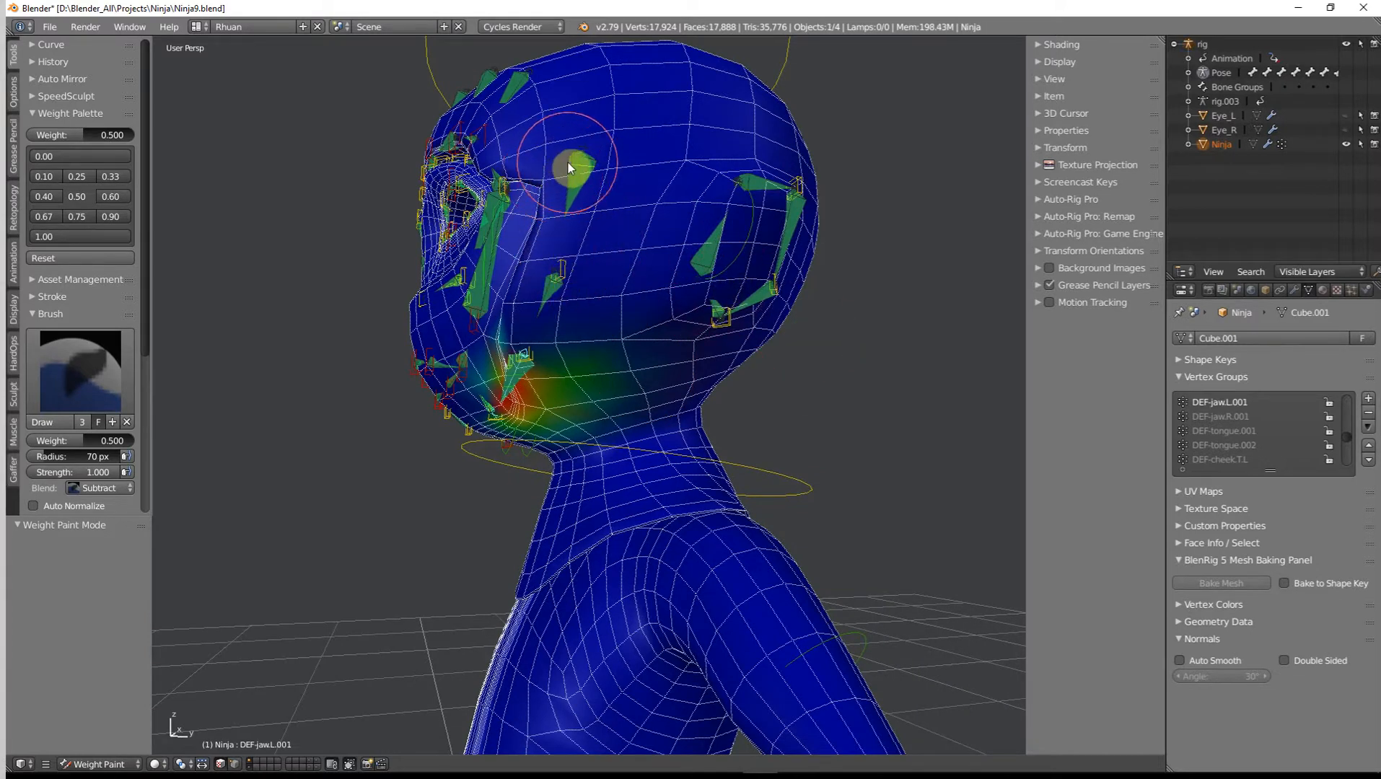
pyautogui.rightClick(567, 162)
pyautogui.moveTo(568, 162); pyautogui.dragTo(833, 438, button='middle')
pyautogui.rightClick(647, 256)
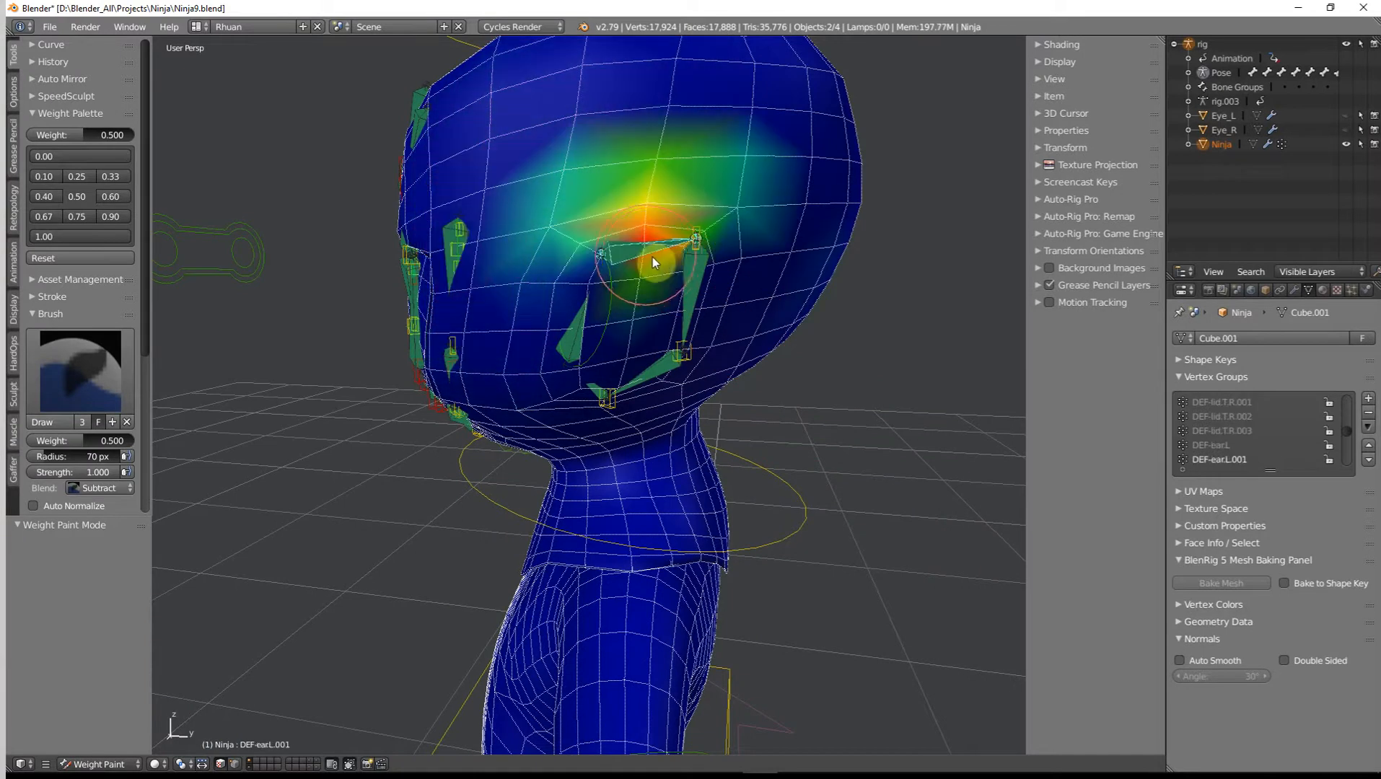
# Select the DEF-ear.L.002 bone, enable vertex selection masking and smooth its weights with factor 0.5 and one iteration.
pyautogui.rightClick(686, 273)
pyautogui.moveTo(686, 273); pyautogui.dragTo(714, 269, button='middle')
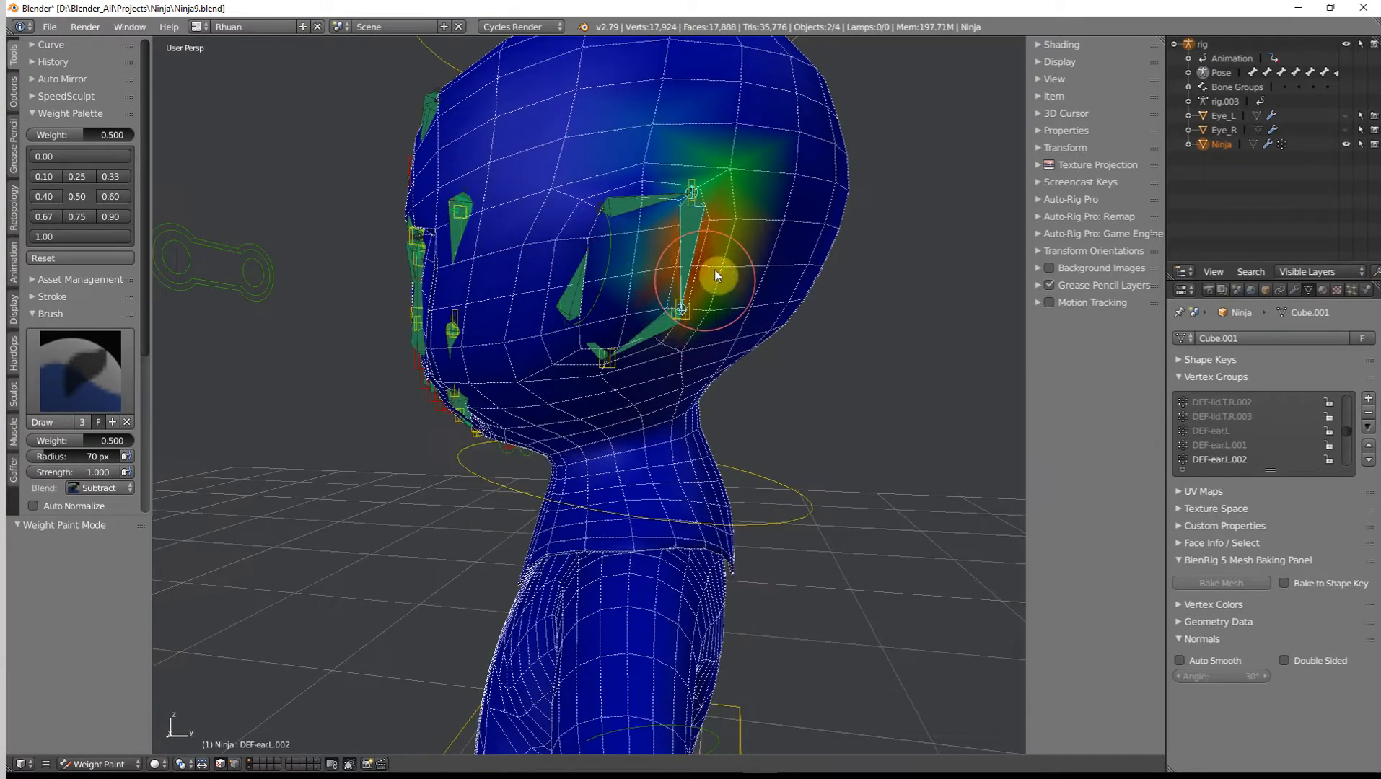
pyautogui.click(238, 763)
pyautogui.moveTo(503, 411); pyautogui.dragTo(269, 404, button='middle')
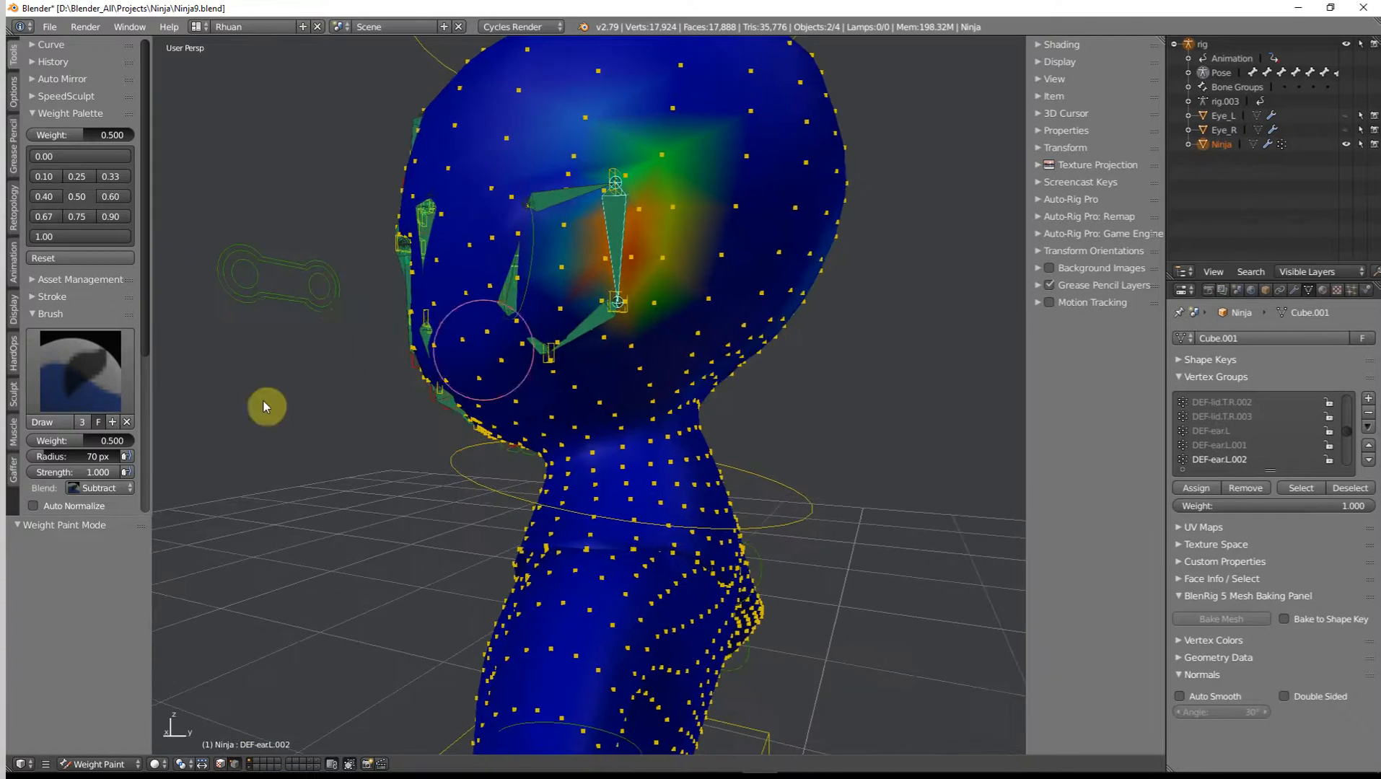
pyautogui.scroll(-8, 88, 368)
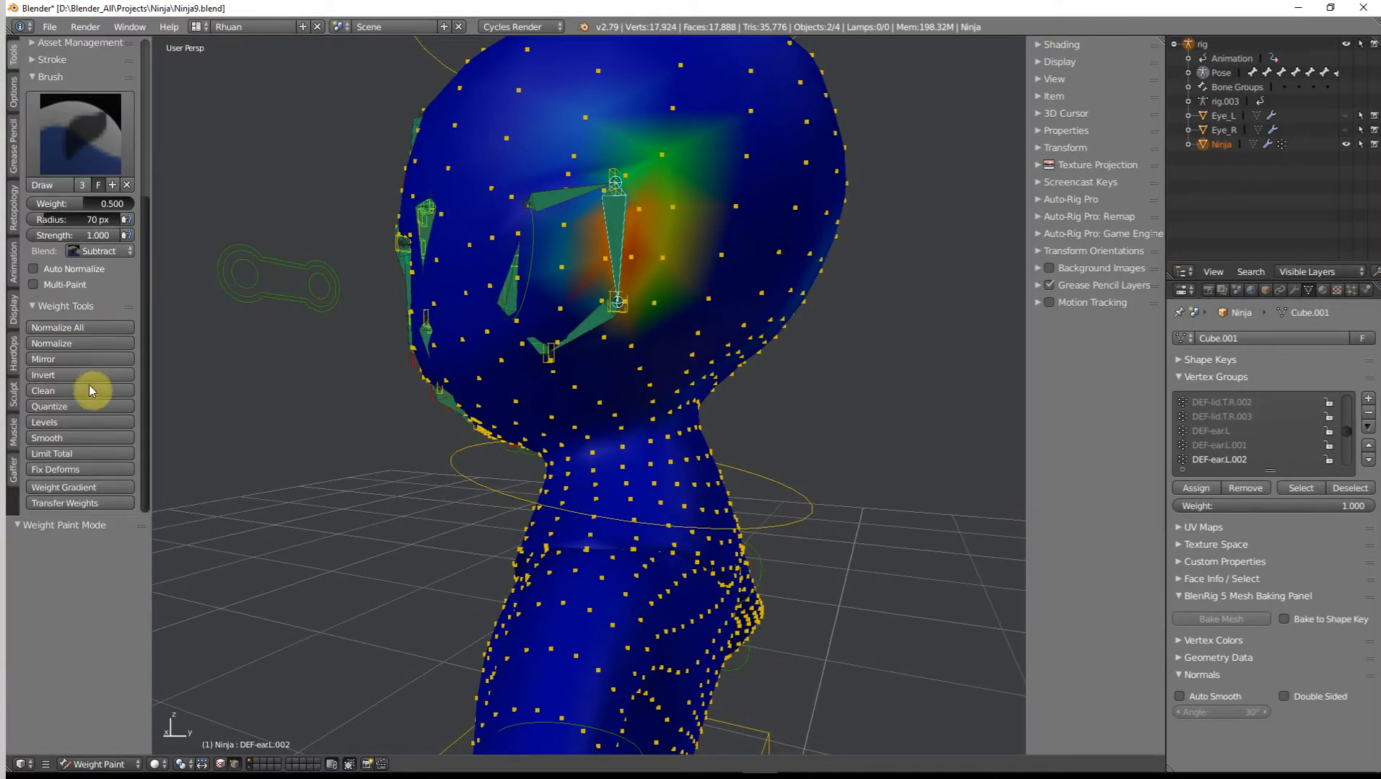
pyautogui.click(50, 438)
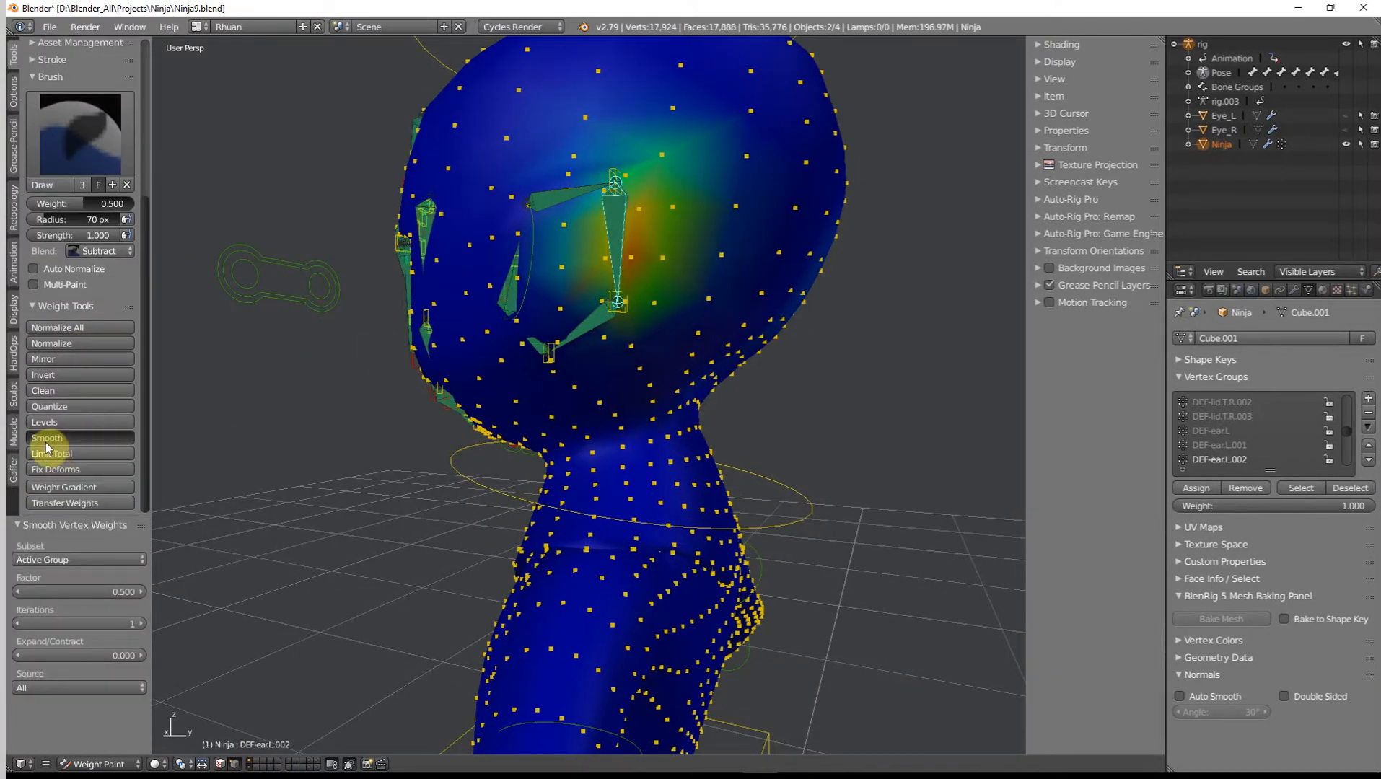
# Select the DEF-ear.L.001 bone and subtract 0.5 weight from the spread above and in front of the left ear.
pyautogui.rightClick(562, 202)
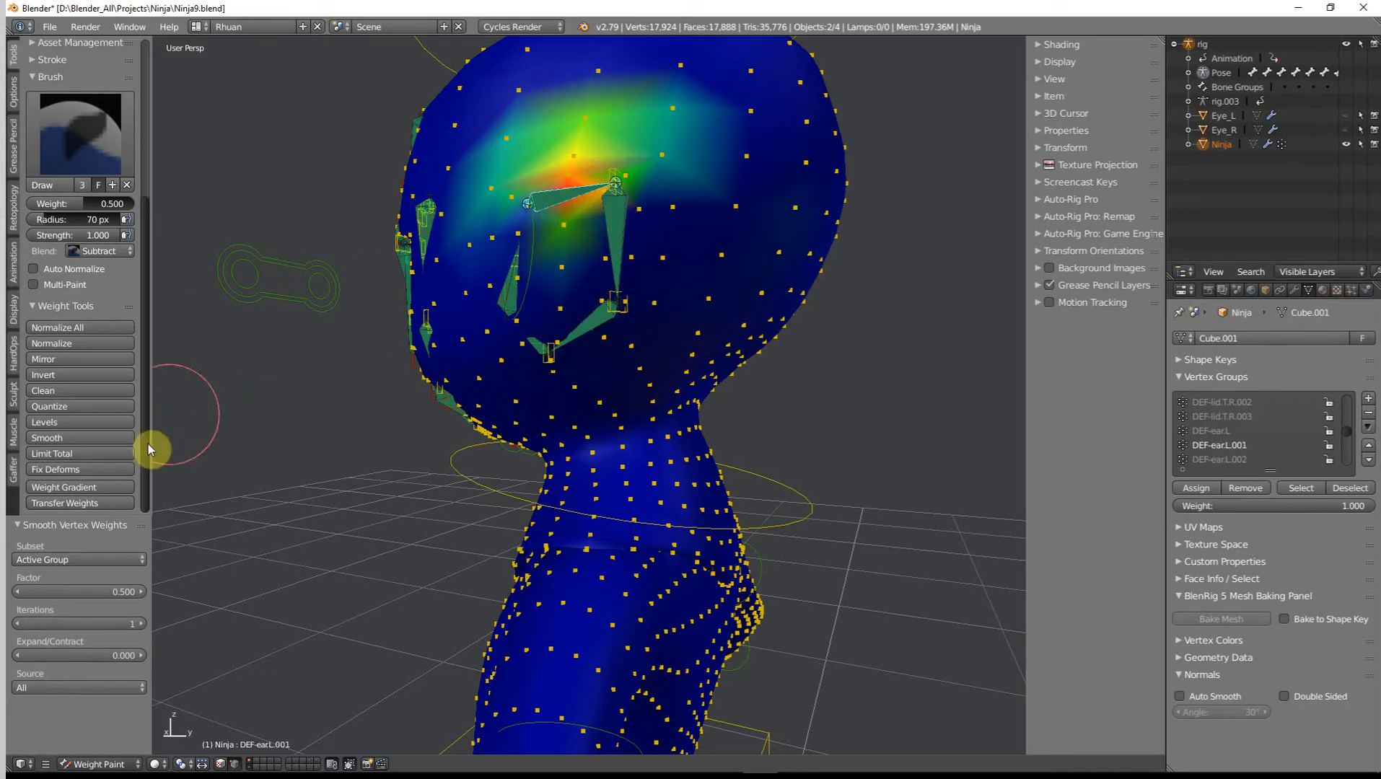
pyautogui.moveTo(567, 222); pyautogui.dragTo(581, 233, button='middle')
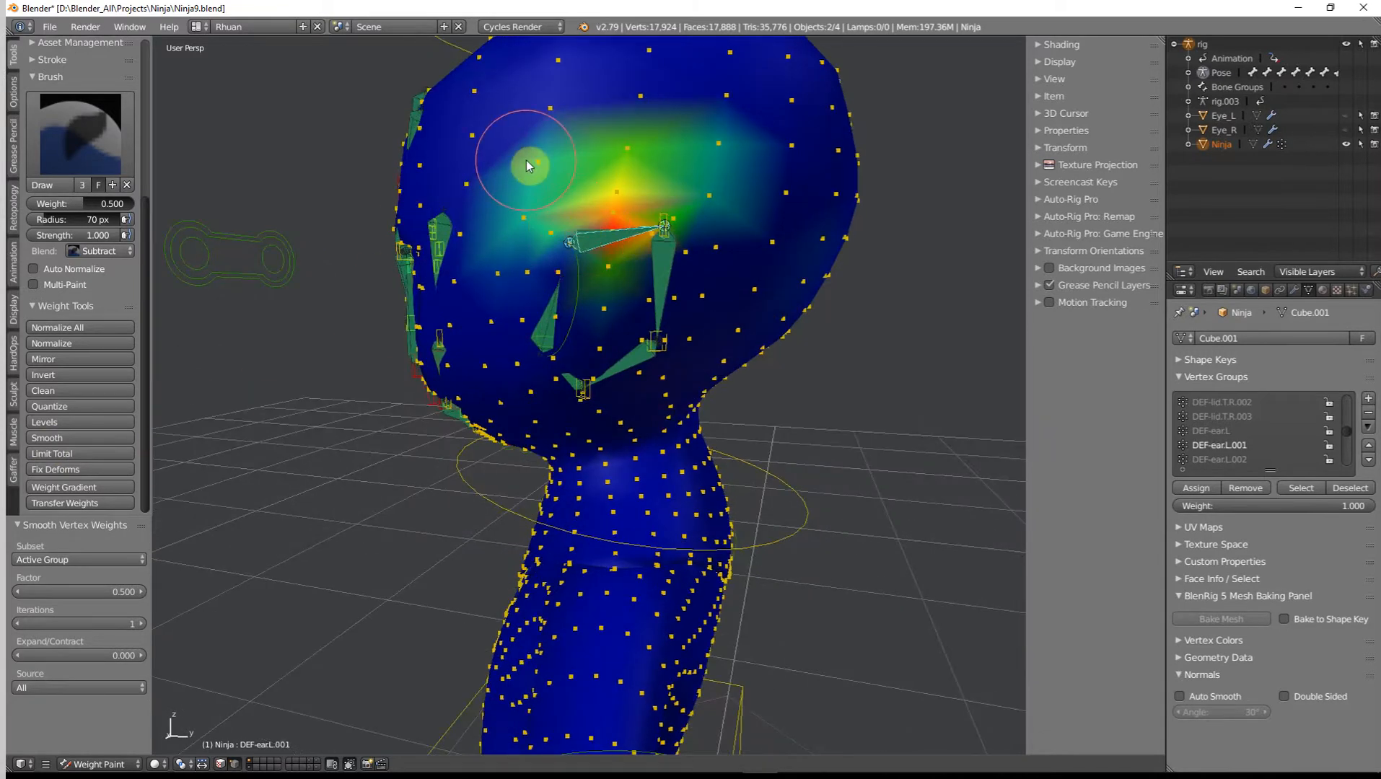
pyautogui.moveTo(518, 161)
pyautogui.mouseDown()
pyautogui.moveTo(601, 134)
pyautogui.moveTo(711, 137)
pyautogui.mouseUp()
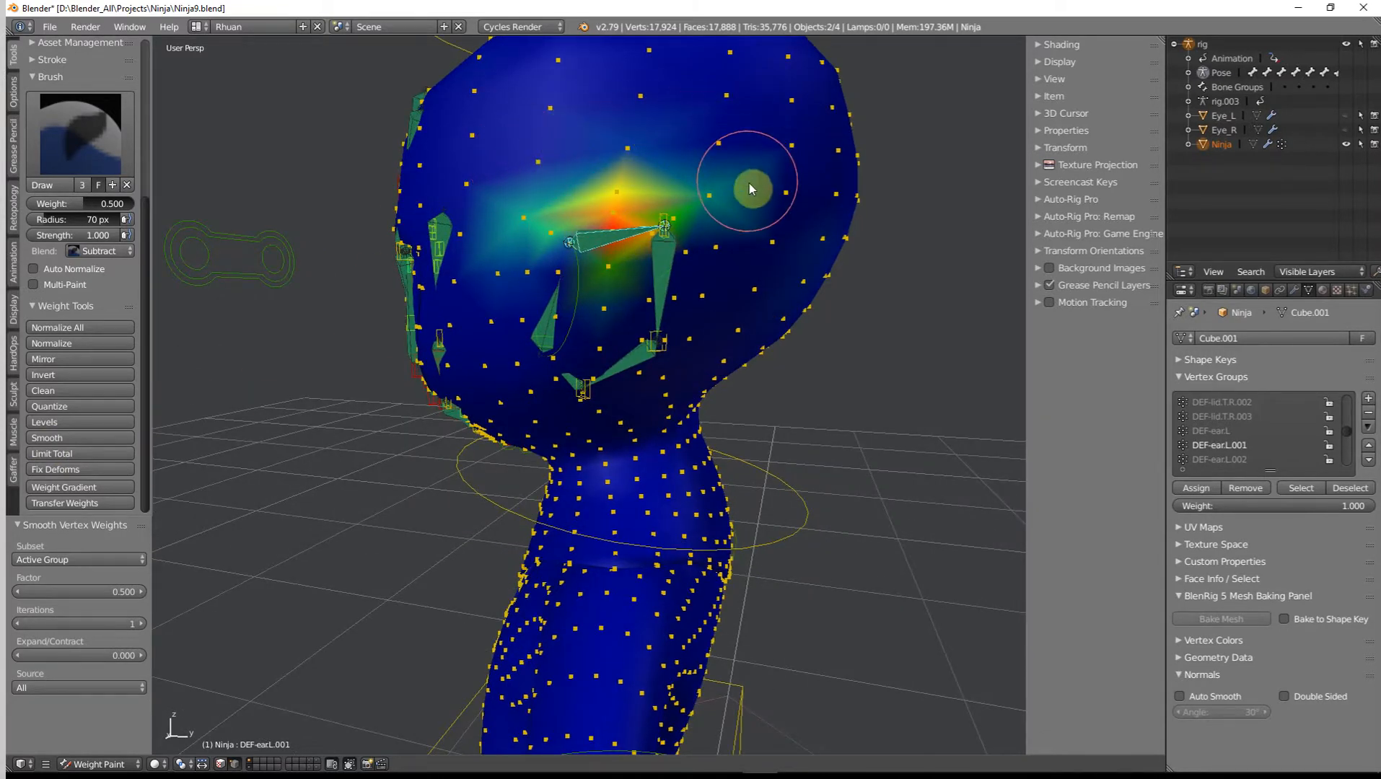
pyautogui.moveTo(564, 114)
pyautogui.mouseDown()
pyautogui.moveTo(514, 207)
pyautogui.moveTo(530, 154)
pyautogui.mouseUp()
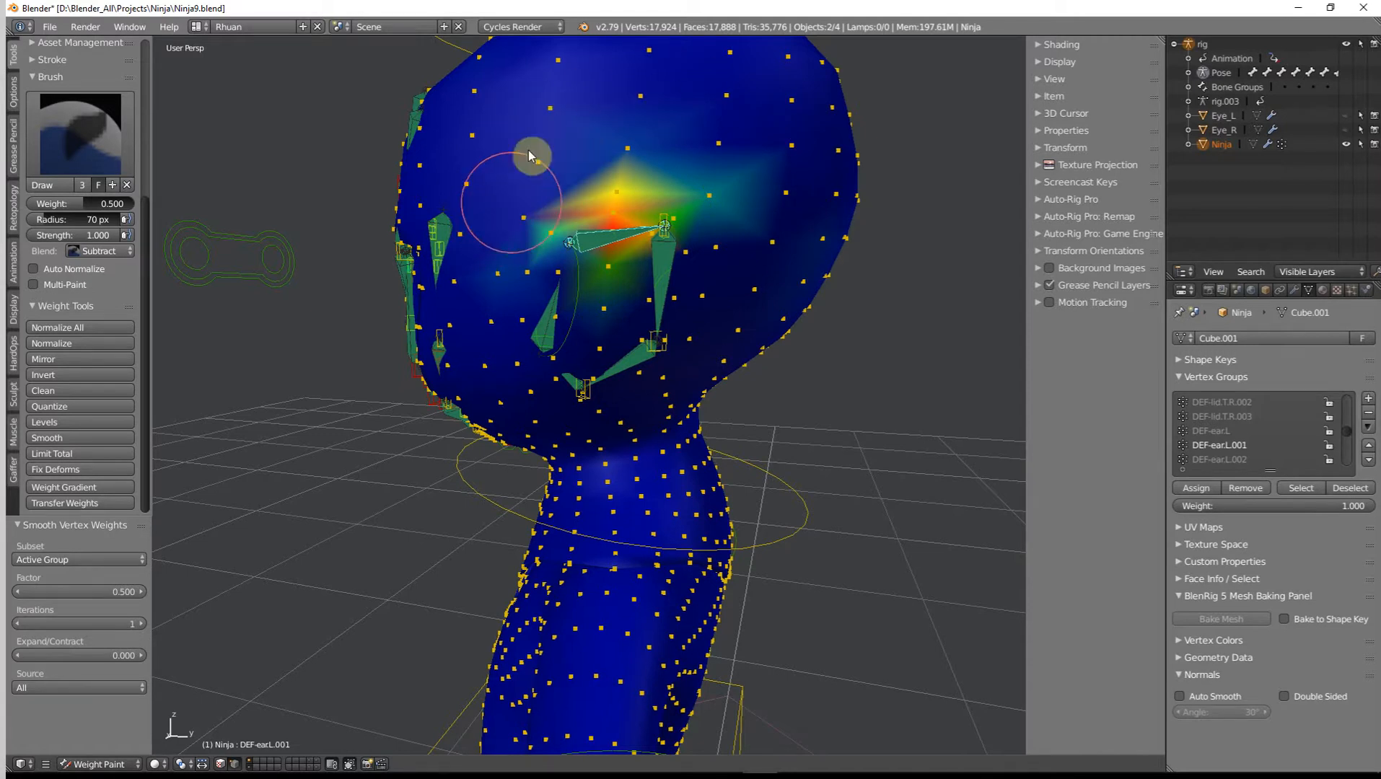
# Smooth the DEF-ear.L.001 weights twice and subtract 0.5 weight along the outer edge of the smoothed area.
pyautogui.click(70, 439)
pyautogui.click(70, 439)
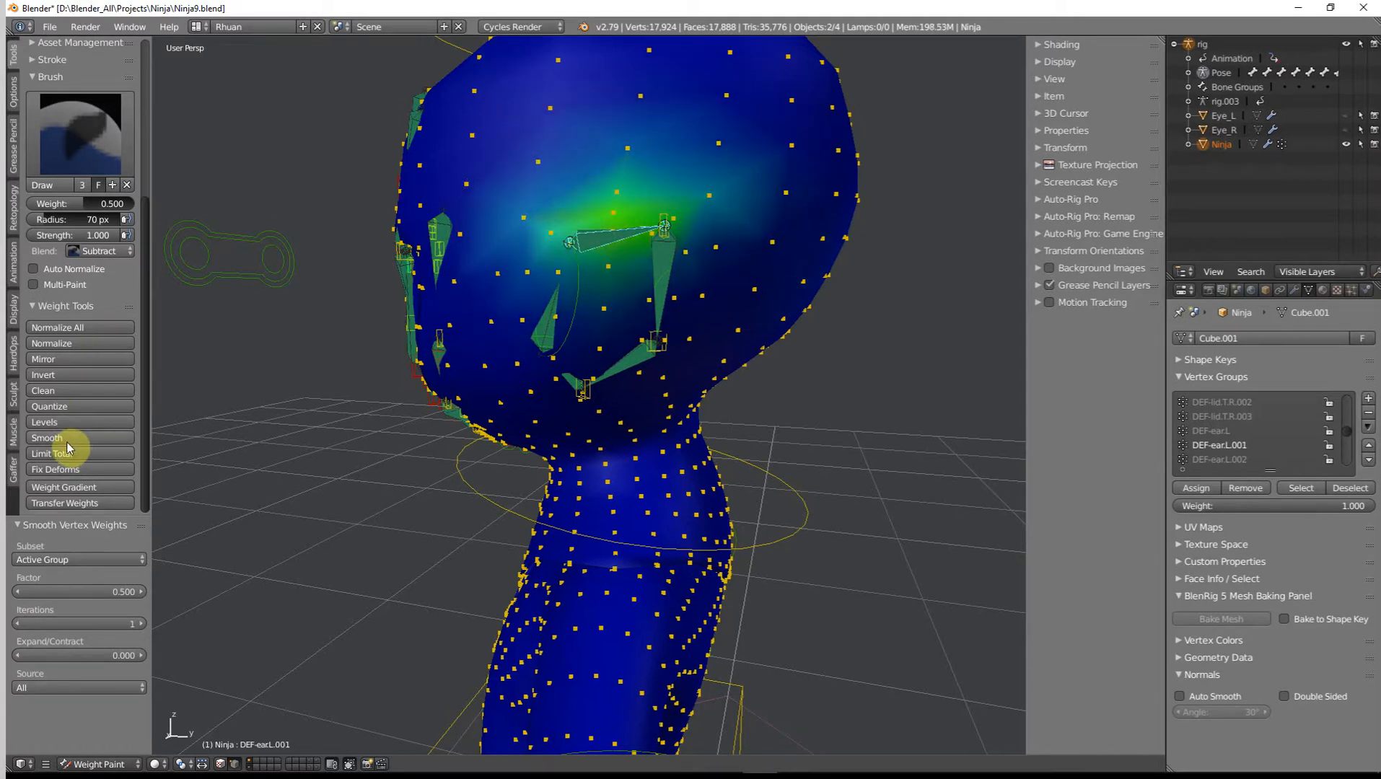
pyautogui.moveTo(488, 225)
pyautogui.mouseDown()
pyautogui.moveTo(579, 133)
pyautogui.moveTo(736, 152)
pyautogui.mouseUp()
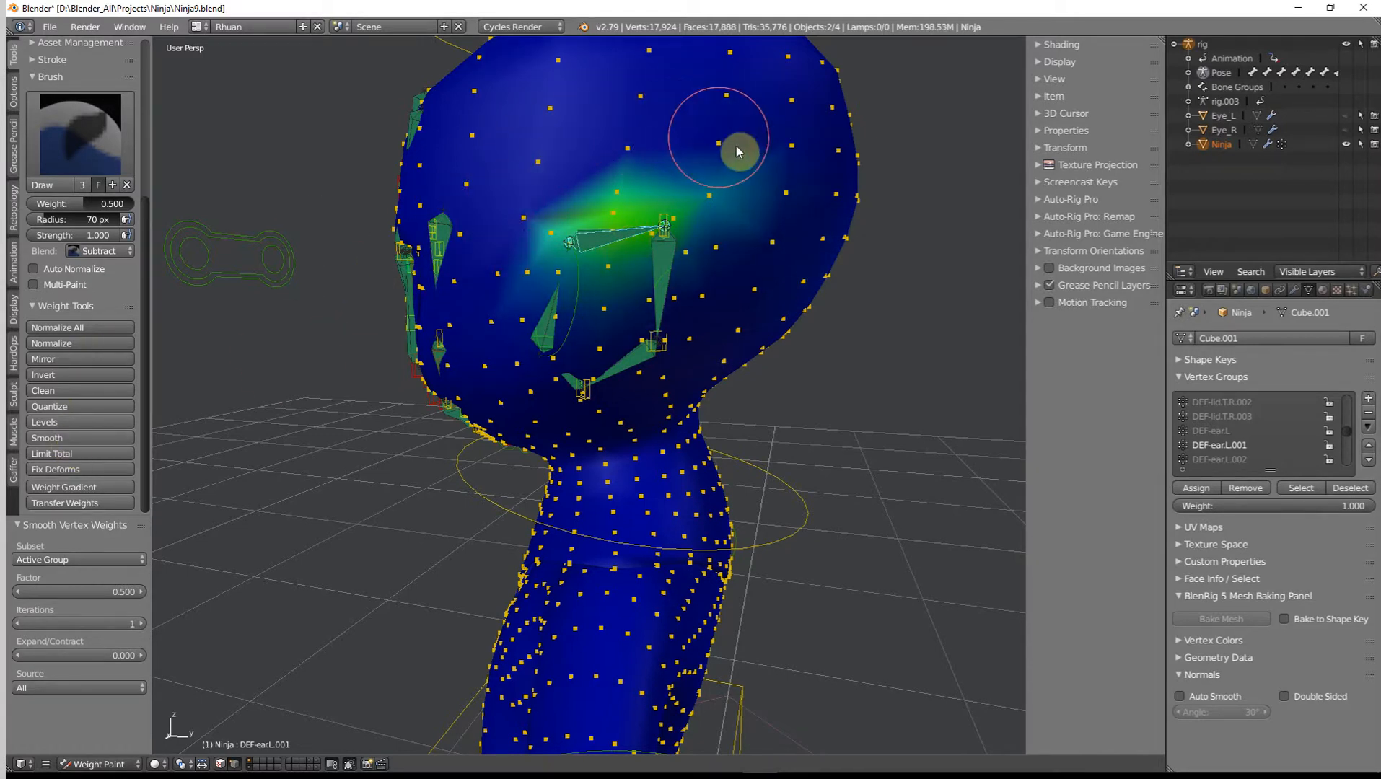
pyautogui.moveTo(794, 216); pyautogui.dragTo(783, 182)
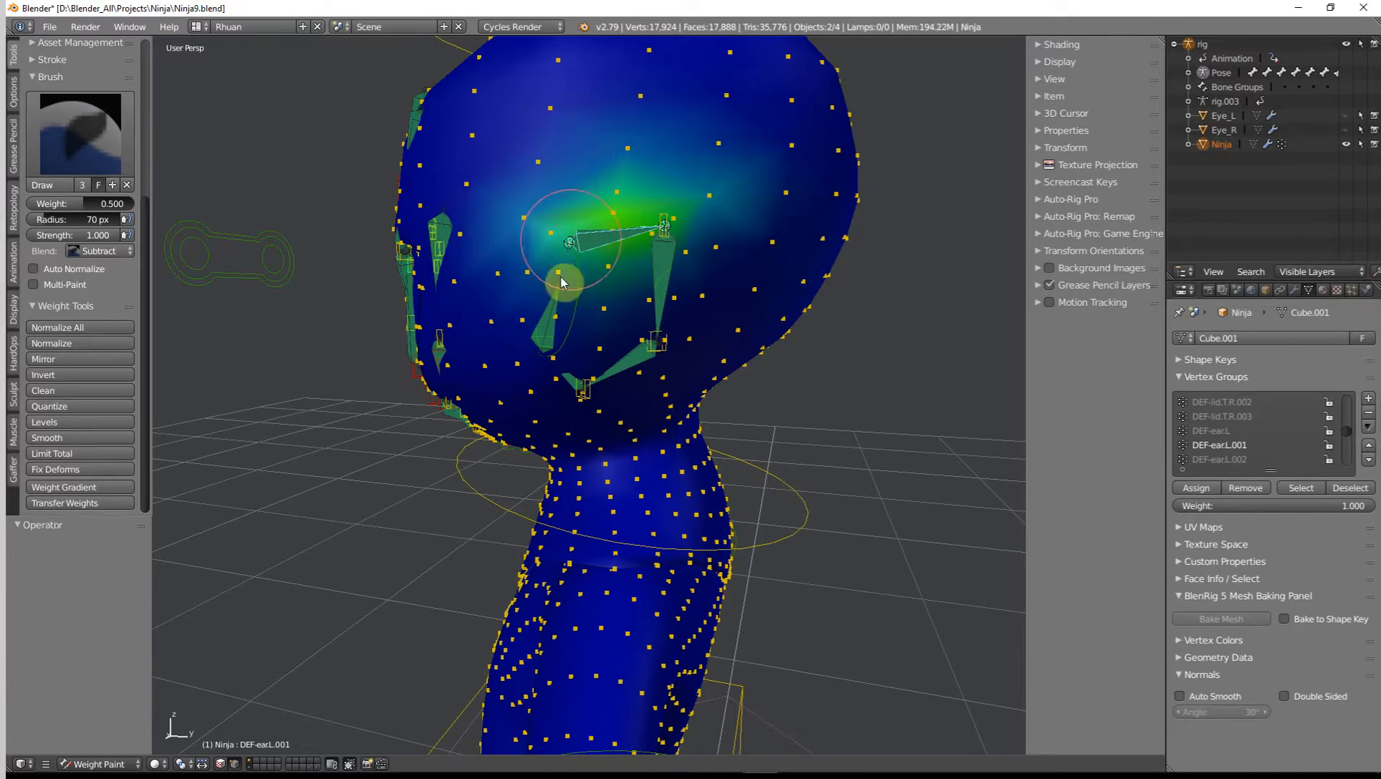
# Select the DEF-ear.L bone, subtract 0.5 weight from the area above and in front of it, and smooth its weights three times.
pyautogui.rightClick(555, 324)
pyautogui.moveTo(557, 319); pyautogui.dragTo(530, 231, button='middle')
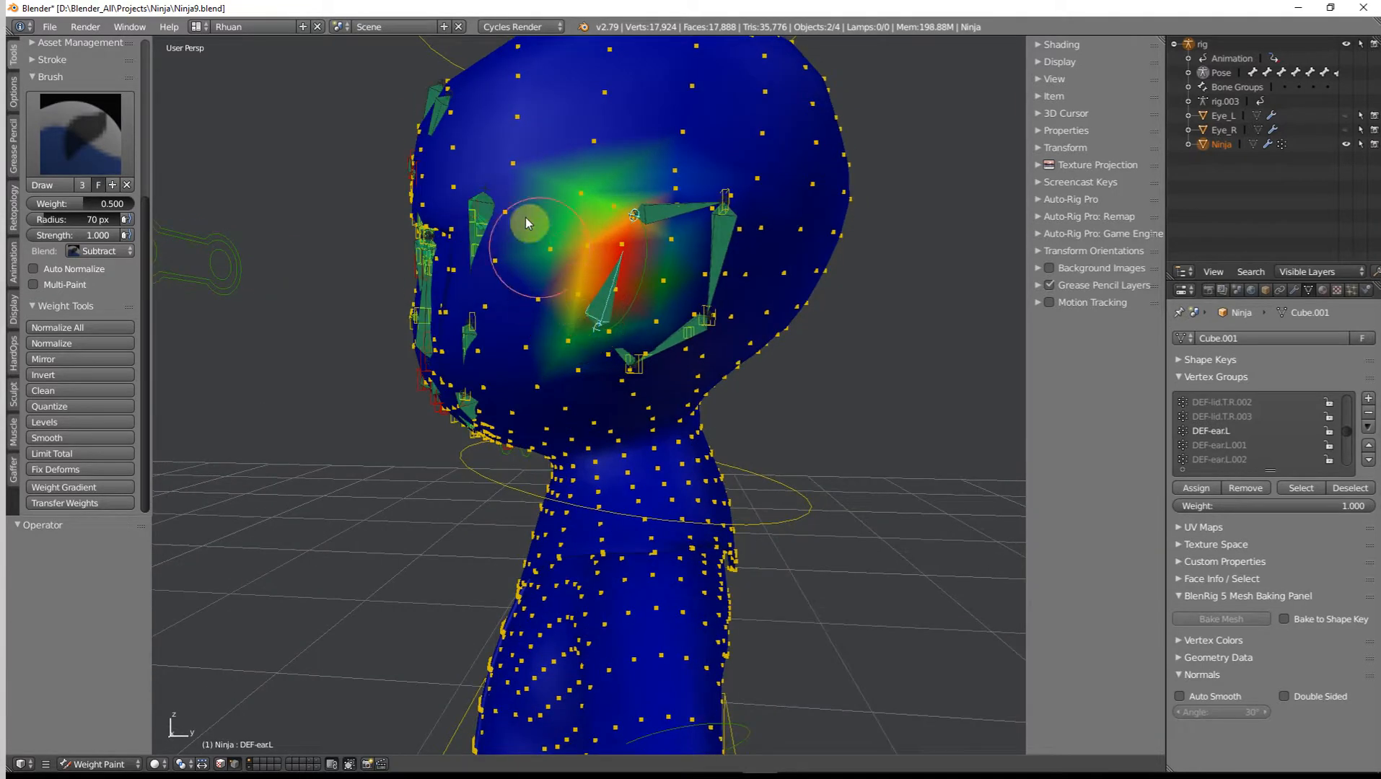
pyautogui.moveTo(575, 164)
pyautogui.mouseDown()
pyautogui.moveTo(548, 191)
pyautogui.moveTo(517, 373)
pyautogui.mouseUp()
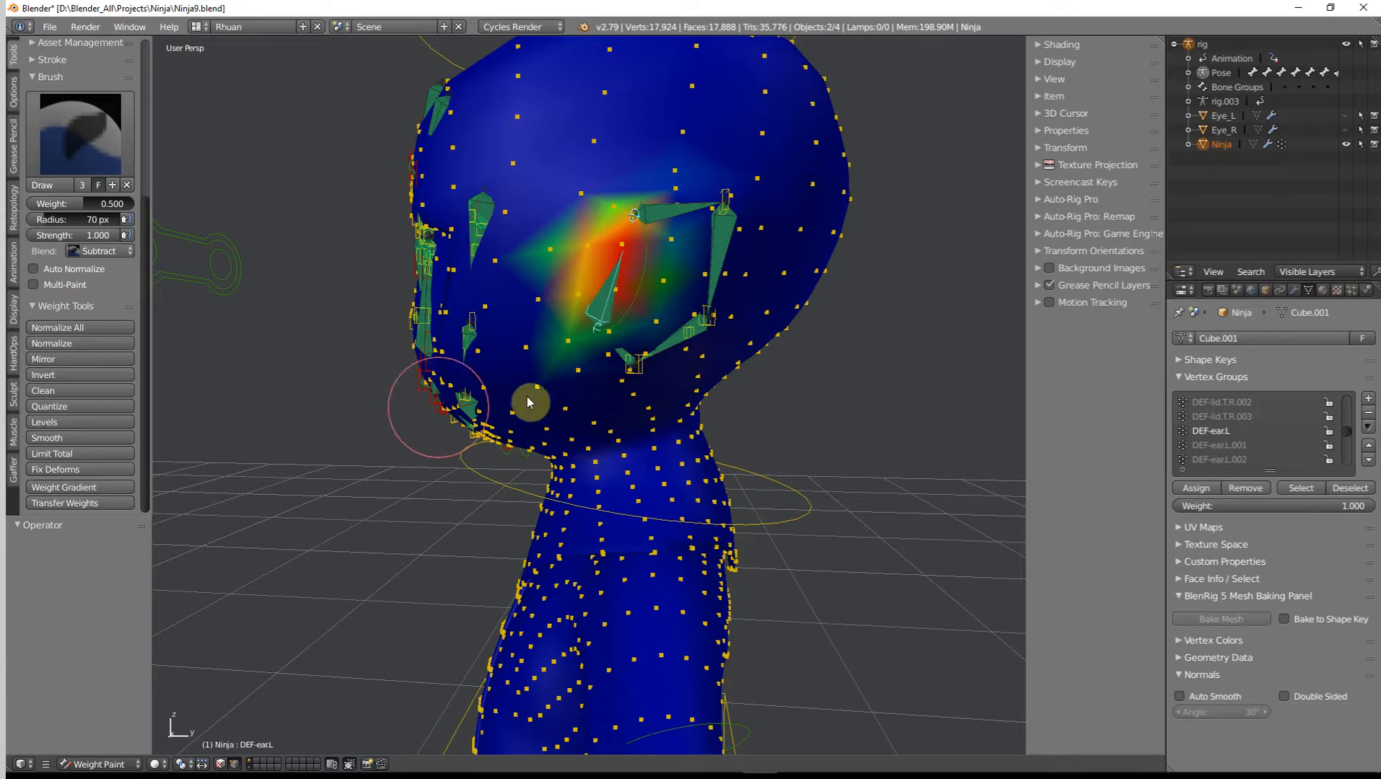
pyautogui.click(67, 438)
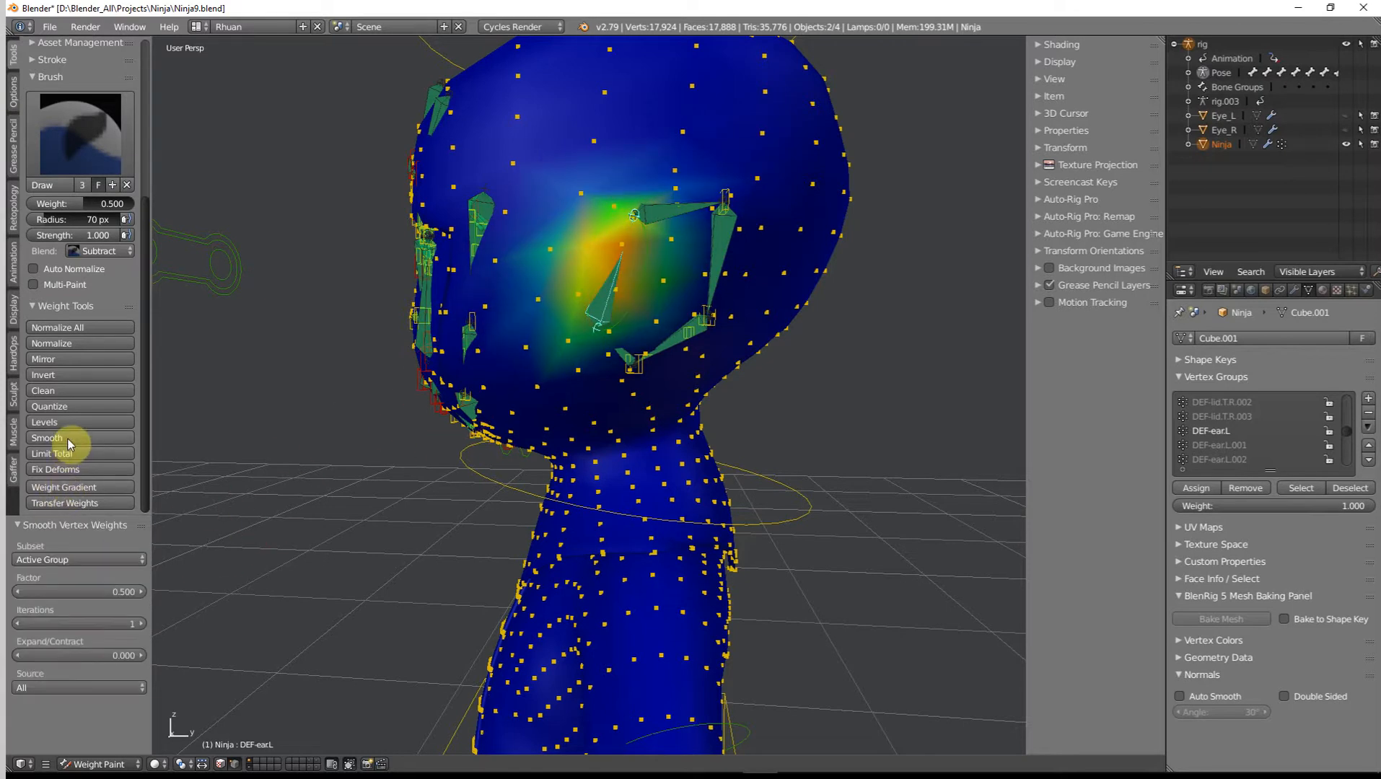
pyautogui.click(70, 442)
pyautogui.click(69, 441)
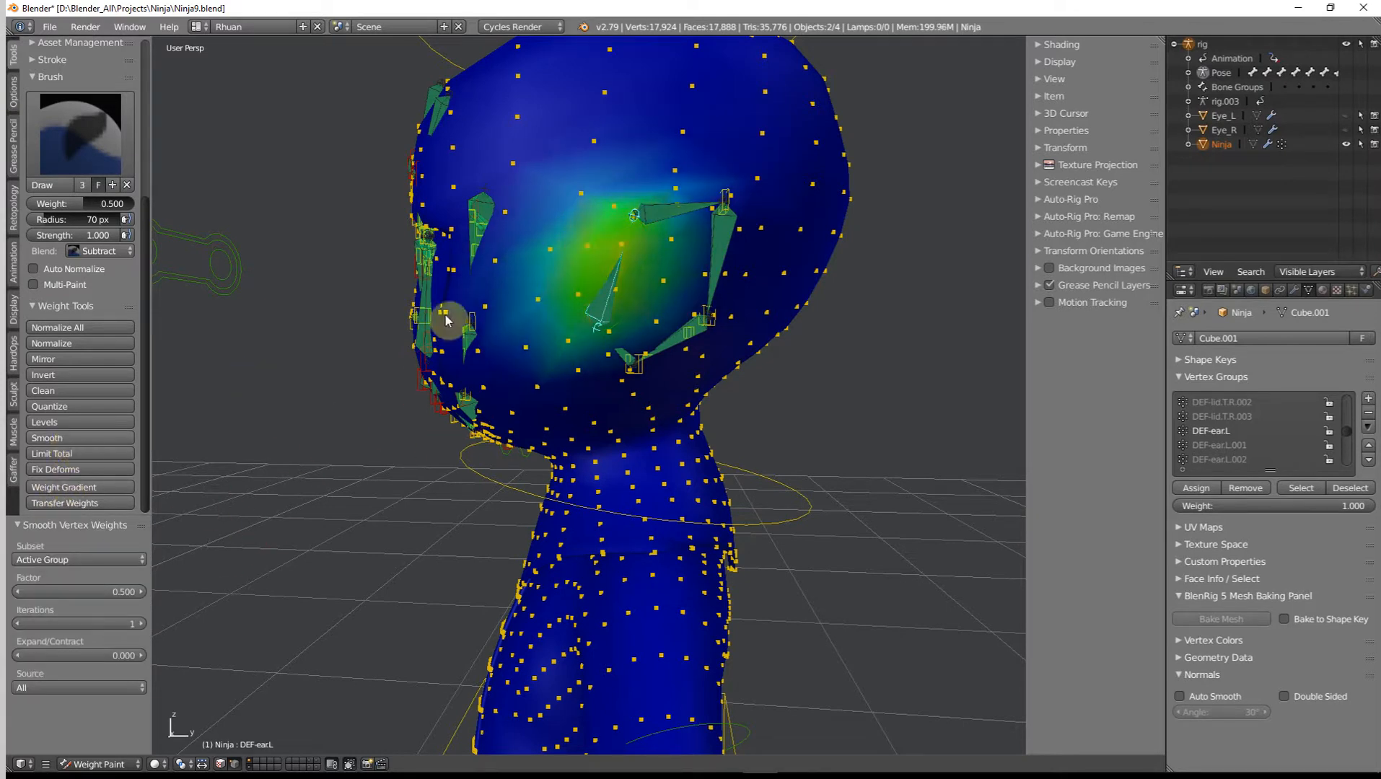
# Select the DEF-ear.L.004 bone and examine its weights below the left ear, with hidden vertices shown and with vertex masking off.
pyautogui.rightClick(625, 361)
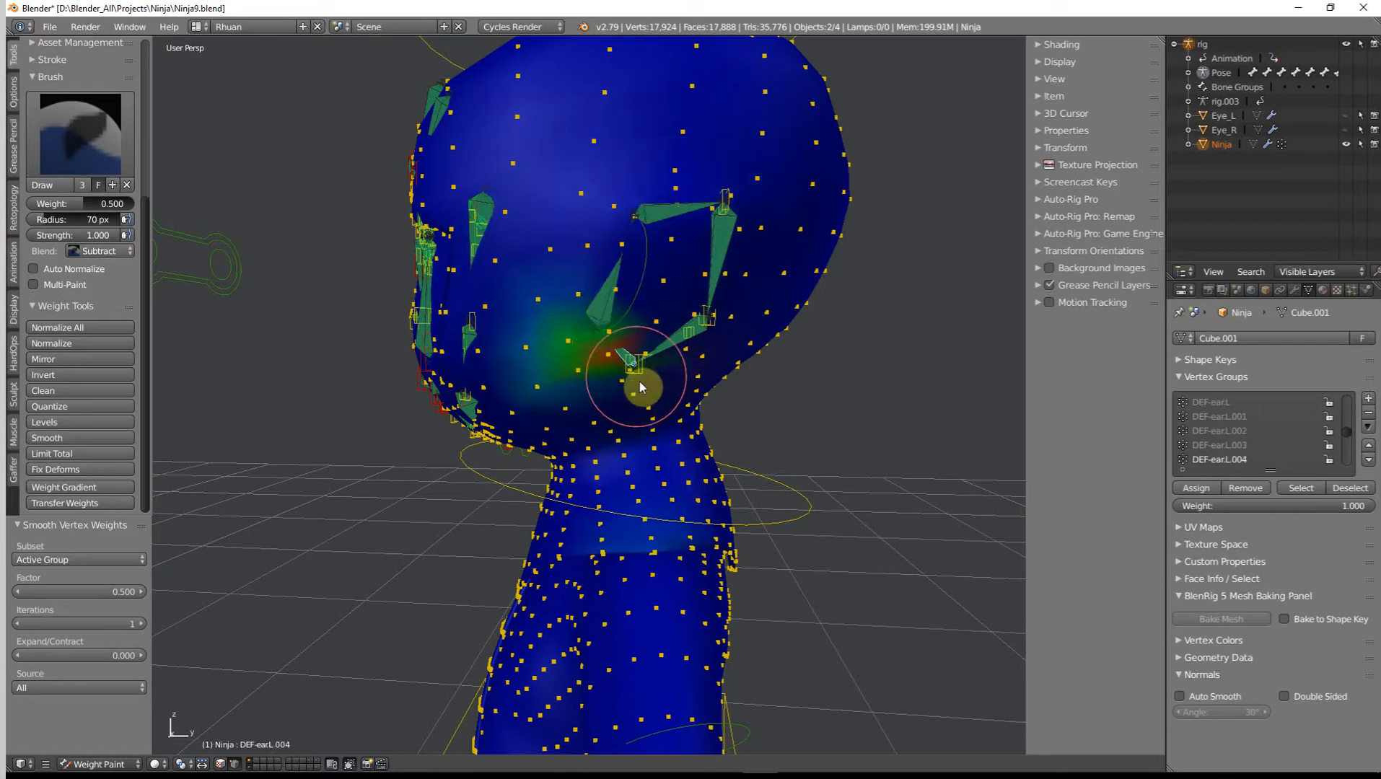
pyautogui.moveTo(631, 386); pyautogui.dragTo(724, 509, button='middle')
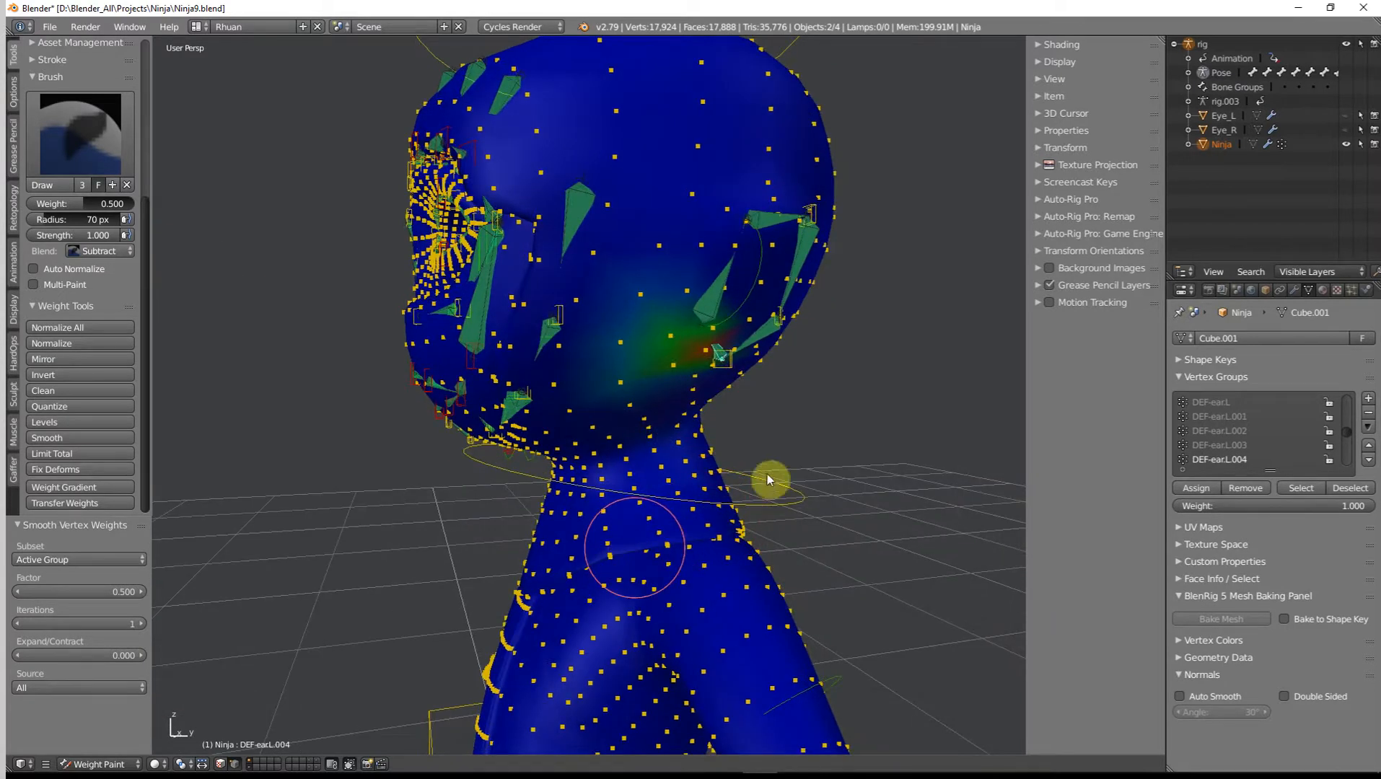
pyautogui.moveTo(745, 530)
pyautogui.mouseDown(button='middle')
pyautogui.moveTo(706, 487)
pyautogui.moveTo(640, 514)
pyautogui.mouseUp(button='middle')
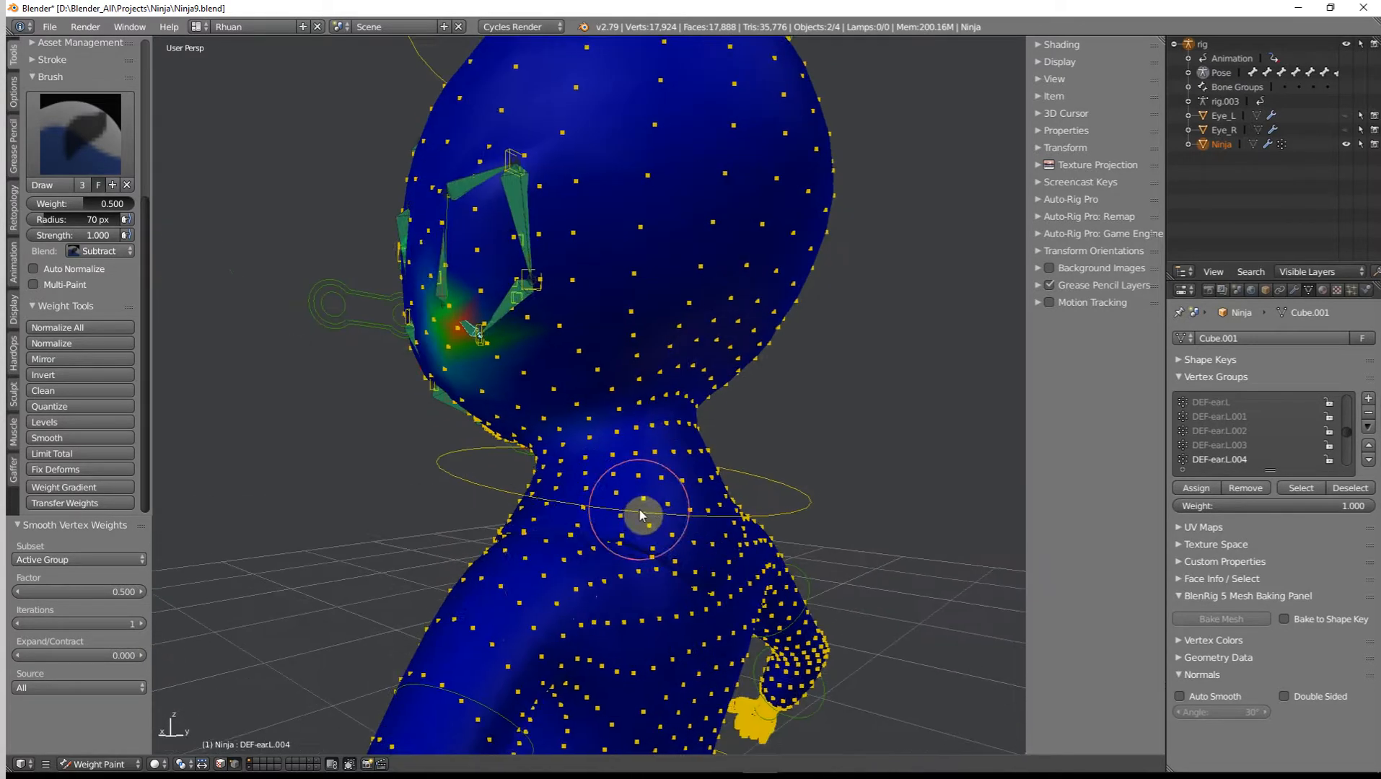
pyautogui.click(351, 767)
pyautogui.moveTo(493, 622); pyautogui.dragTo(573, 610, button='middle')
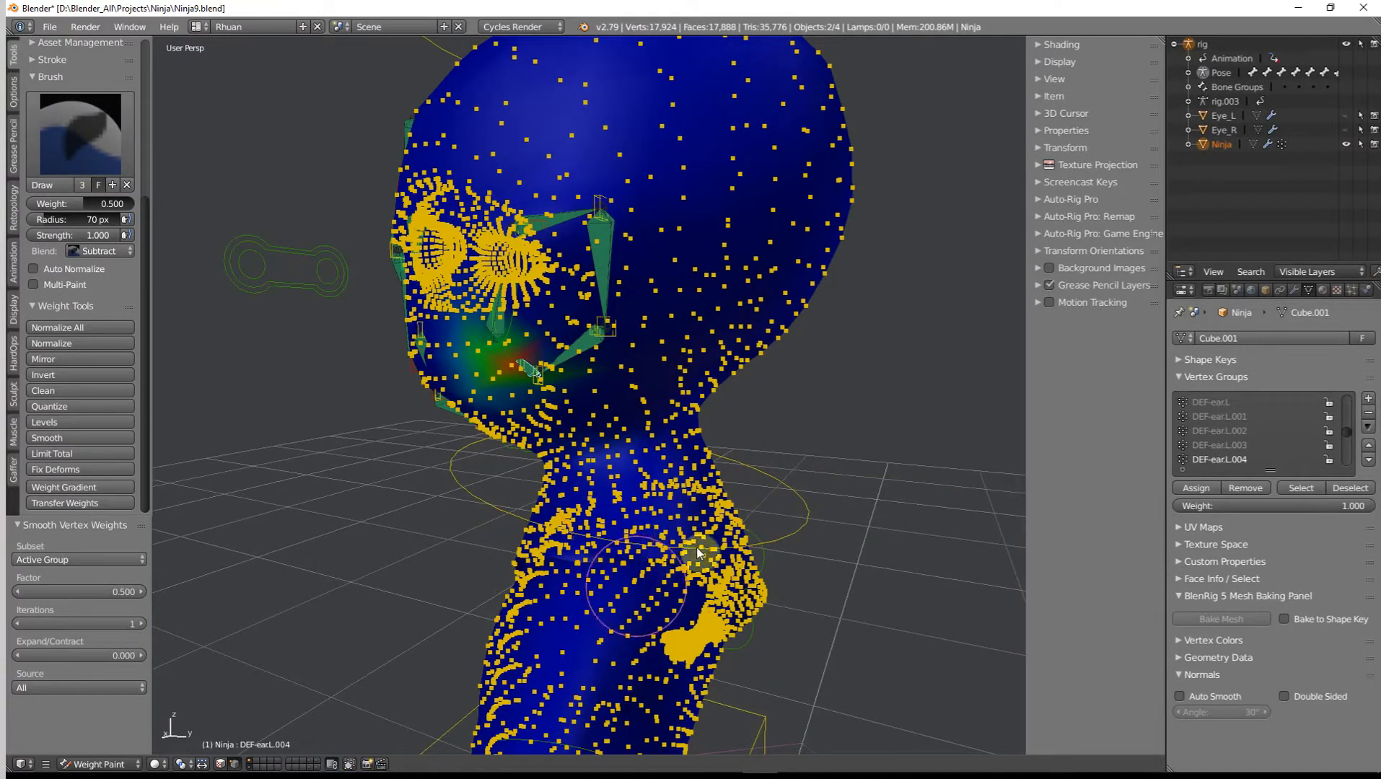
pyautogui.moveTo(599, 548)
pyautogui.mouseDown(button='middle')
pyautogui.moveTo(671, 564)
pyautogui.moveTo(640, 529)
pyautogui.mouseUp(button='middle')
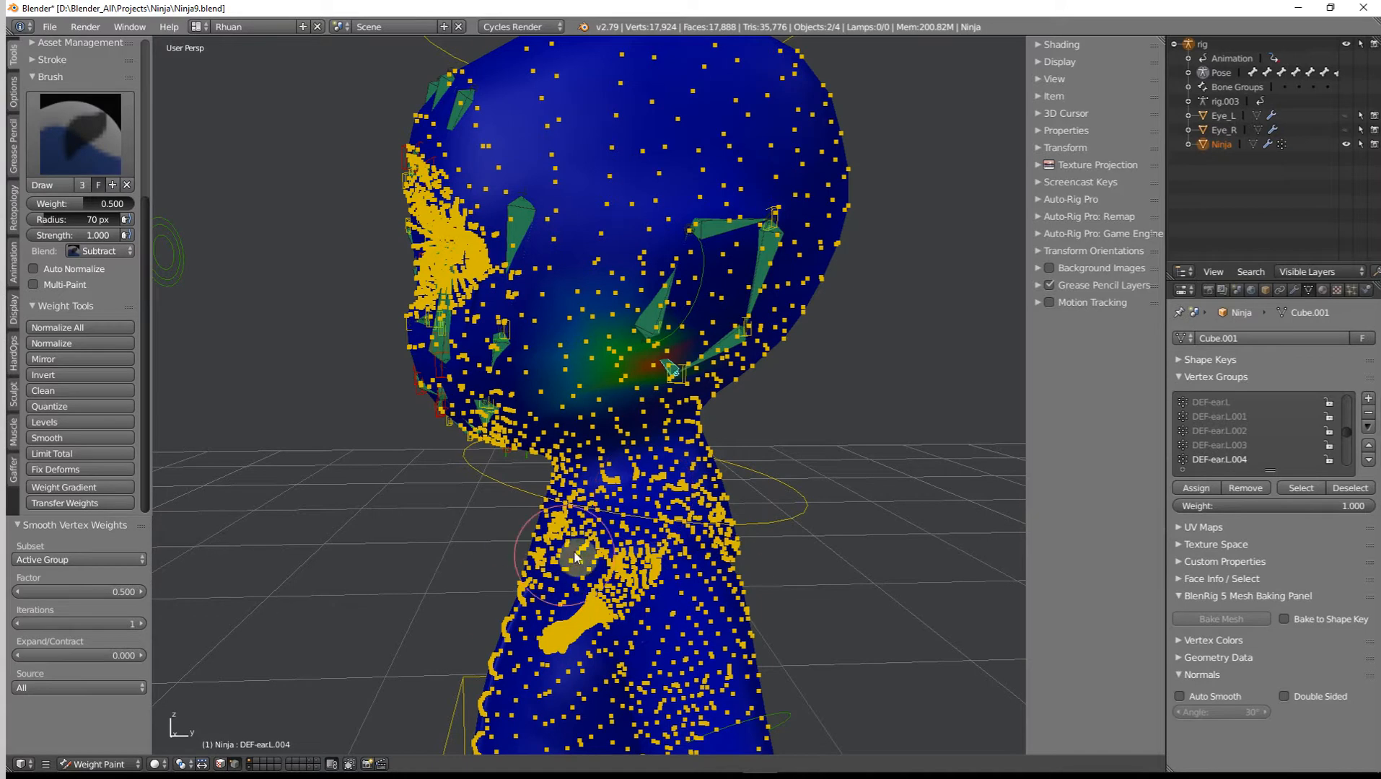
pyautogui.click(235, 766)
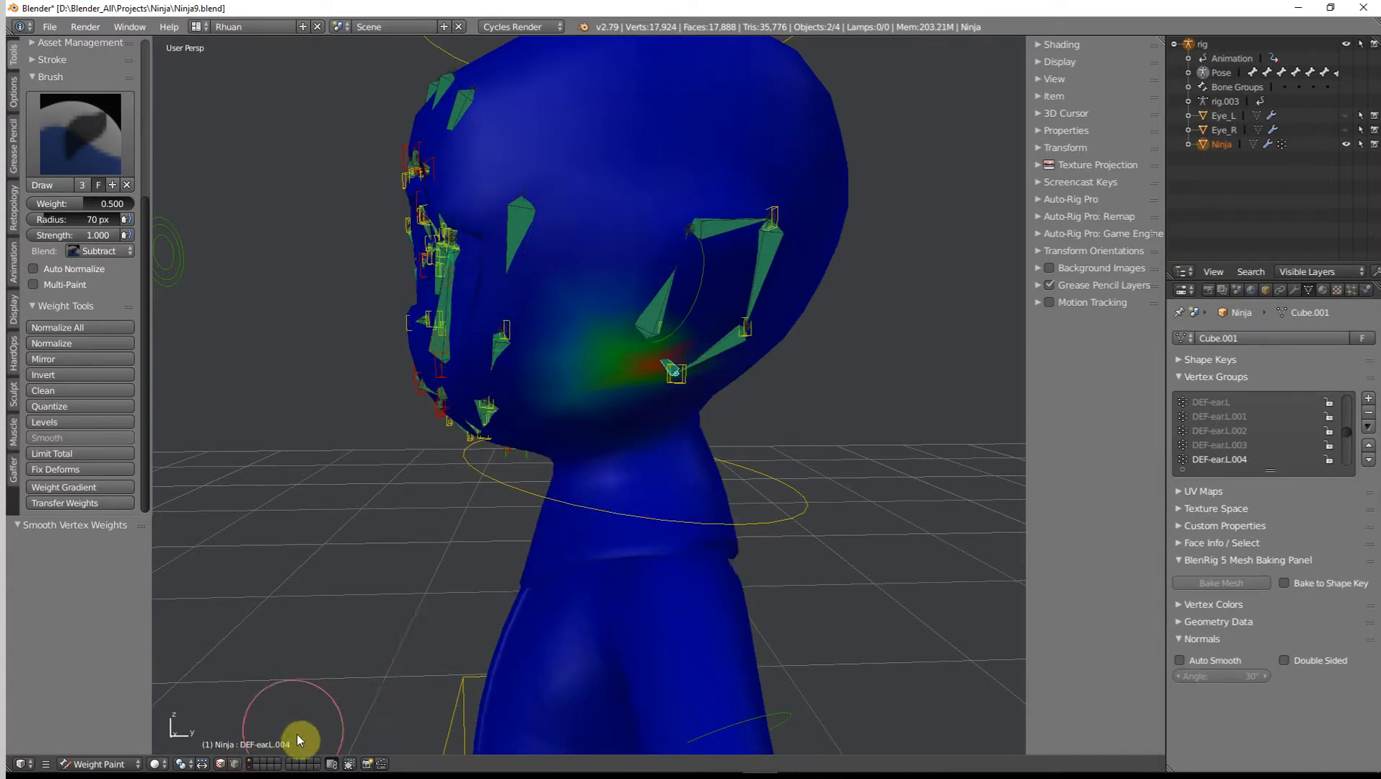
pyautogui.moveTo(715, 399); pyautogui.dragTo(340, 659, button='middle')
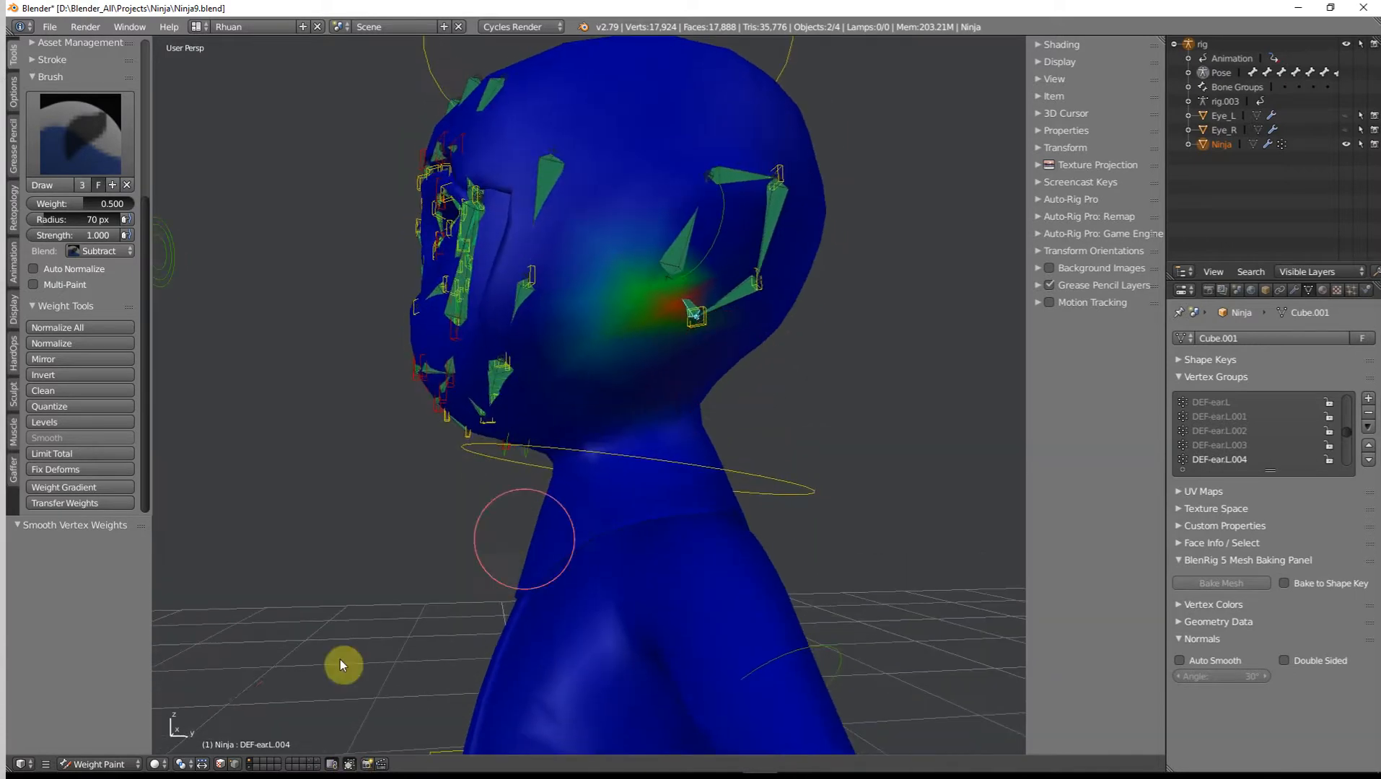
pyautogui.click(236, 766)
pyautogui.moveTo(705, 490); pyautogui.dragTo(724, 410, button='middle')
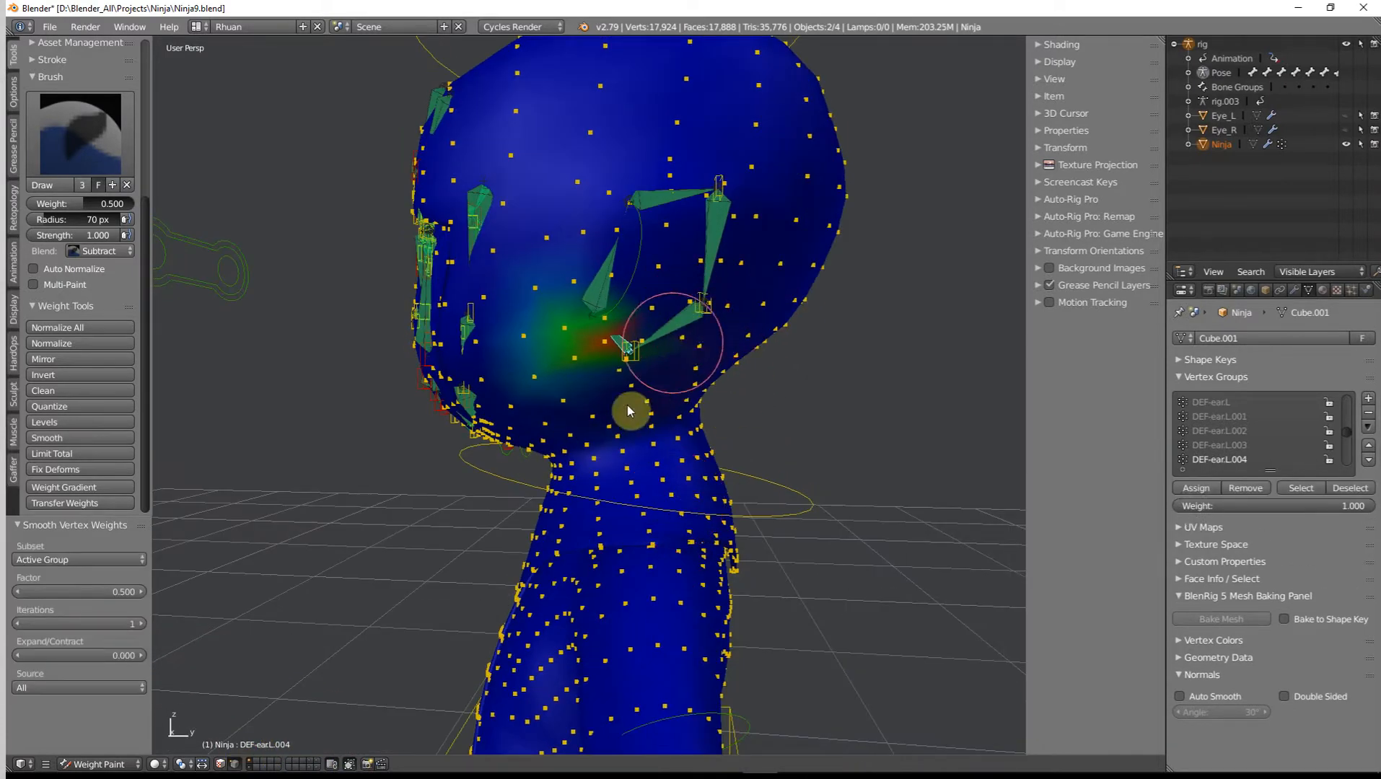
# Select the DEF-ear.L.003 bone and examine its weights at the back lower edge of the ear, with and without vertex masking.
pyautogui.keyDown('ctrl'); pyautogui.rightClick(681, 324); pyautogui.keyUp('ctrl')
pyautogui.moveTo(703, 333); pyautogui.dragTo(700, 379, button='middle')
pyautogui.moveTo(678, 521); pyautogui.dragTo(710, 547, button='middle')
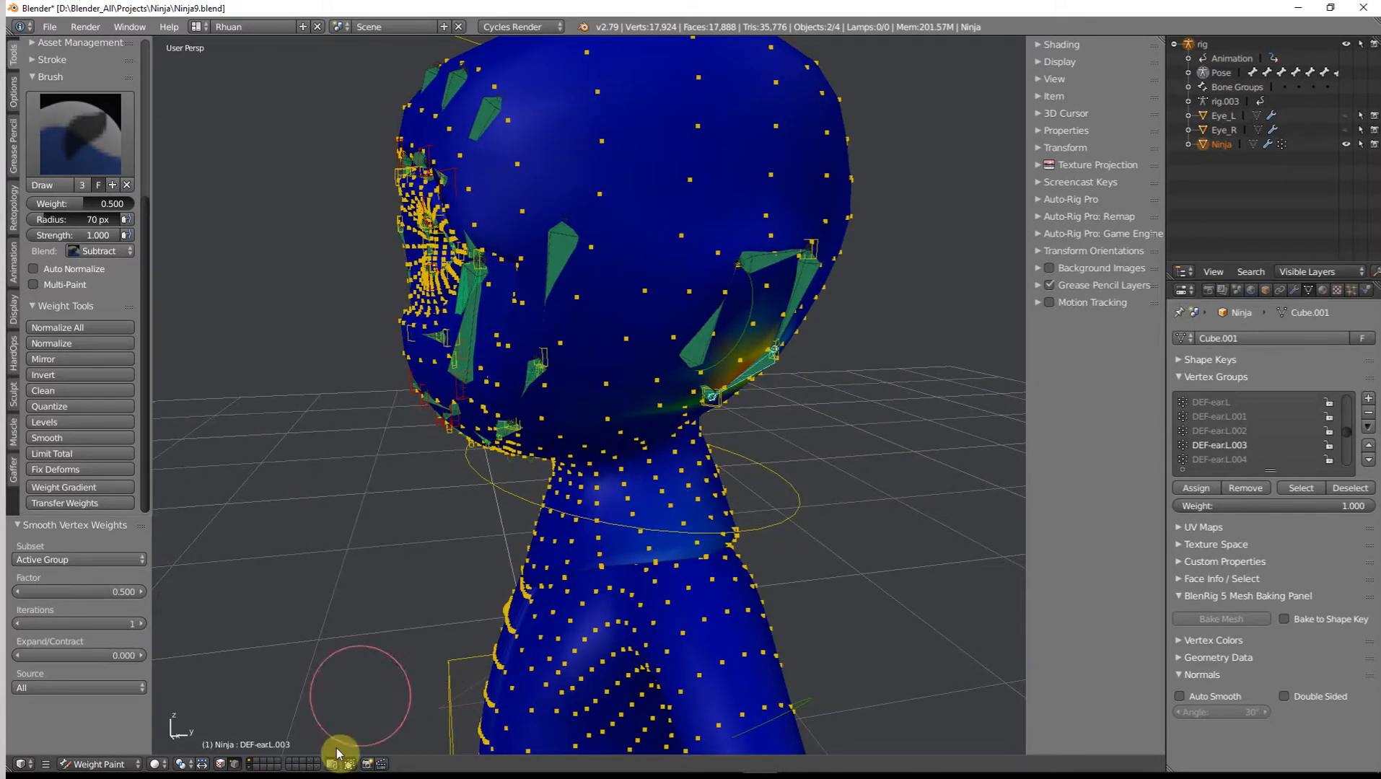
pyautogui.click(351, 765)
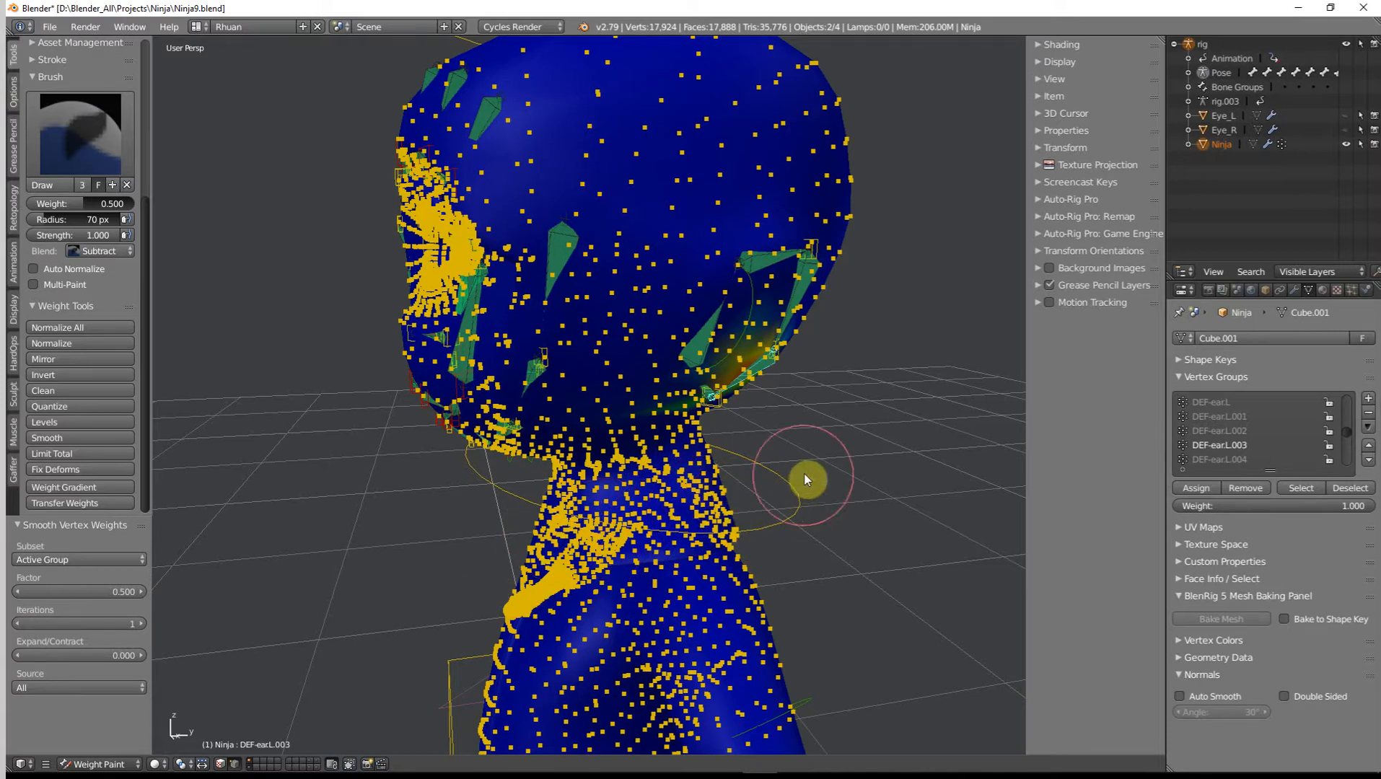
pyautogui.moveTo(806, 479); pyautogui.dragTo(782, 443, button='middle')
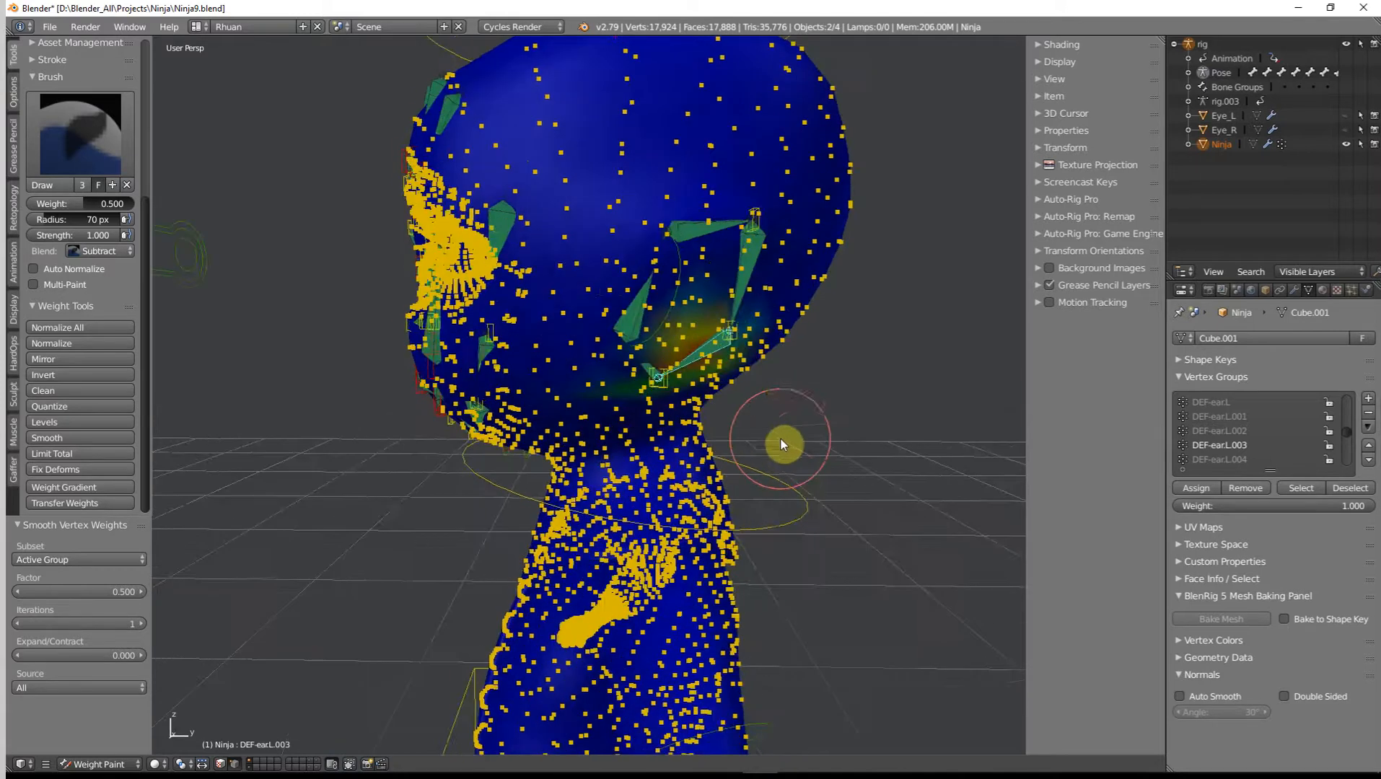
pyautogui.click(235, 763)
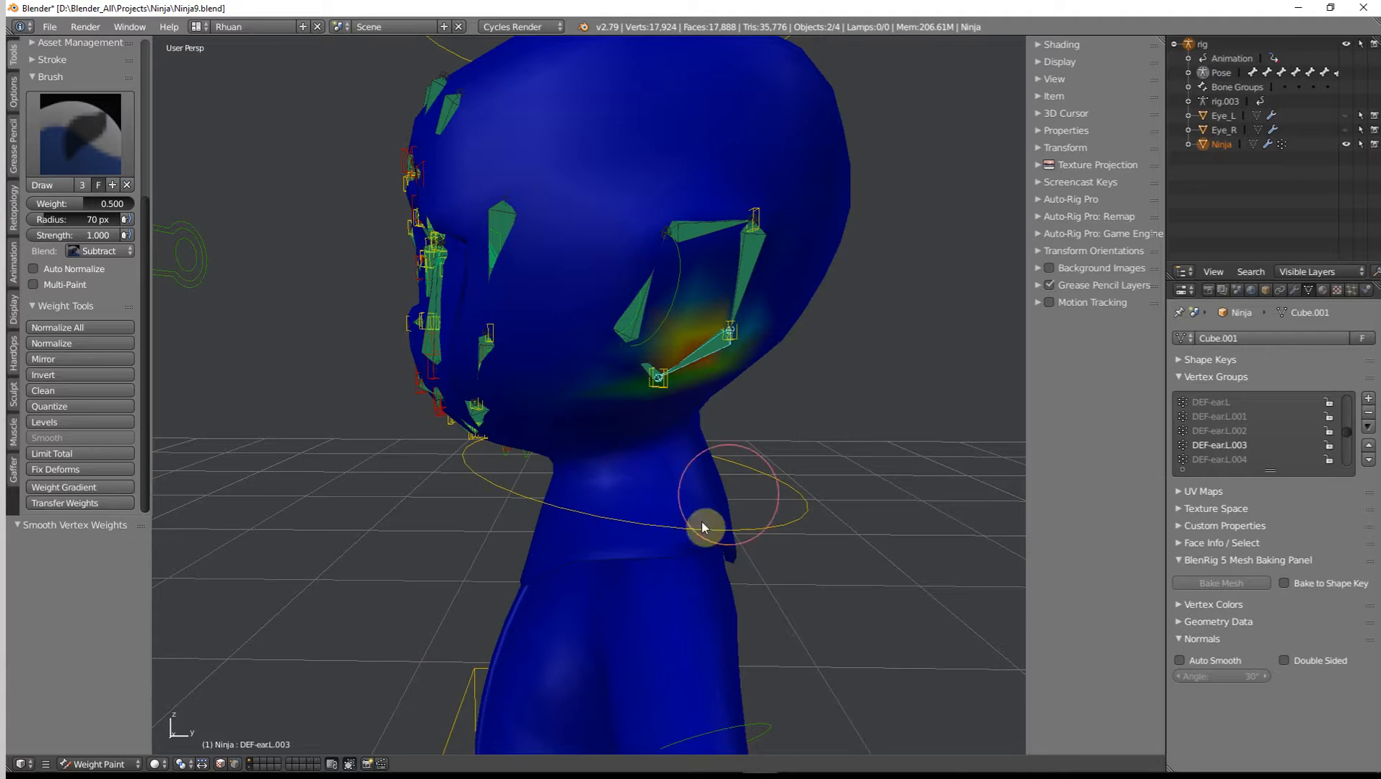
# Select the DEF-ear.L.002 bone, examine its weights behind the left ear, and check the whole mesh in Edit Mode.
pyautogui.rightClick(752, 253)
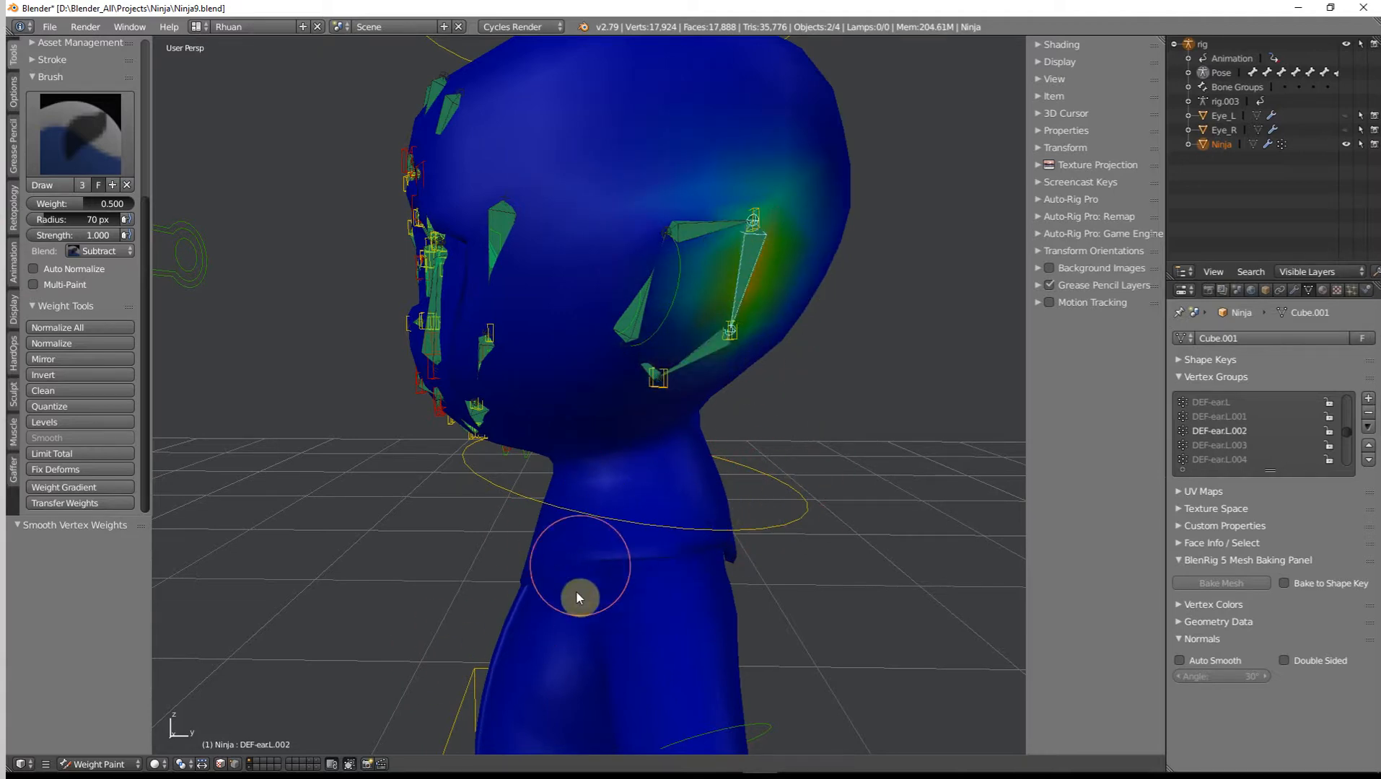
pyautogui.moveTo(821, 392)
pyautogui.mouseDown(button='middle')
pyautogui.moveTo(776, 391)
pyautogui.moveTo(799, 390)
pyautogui.mouseUp(button='middle')
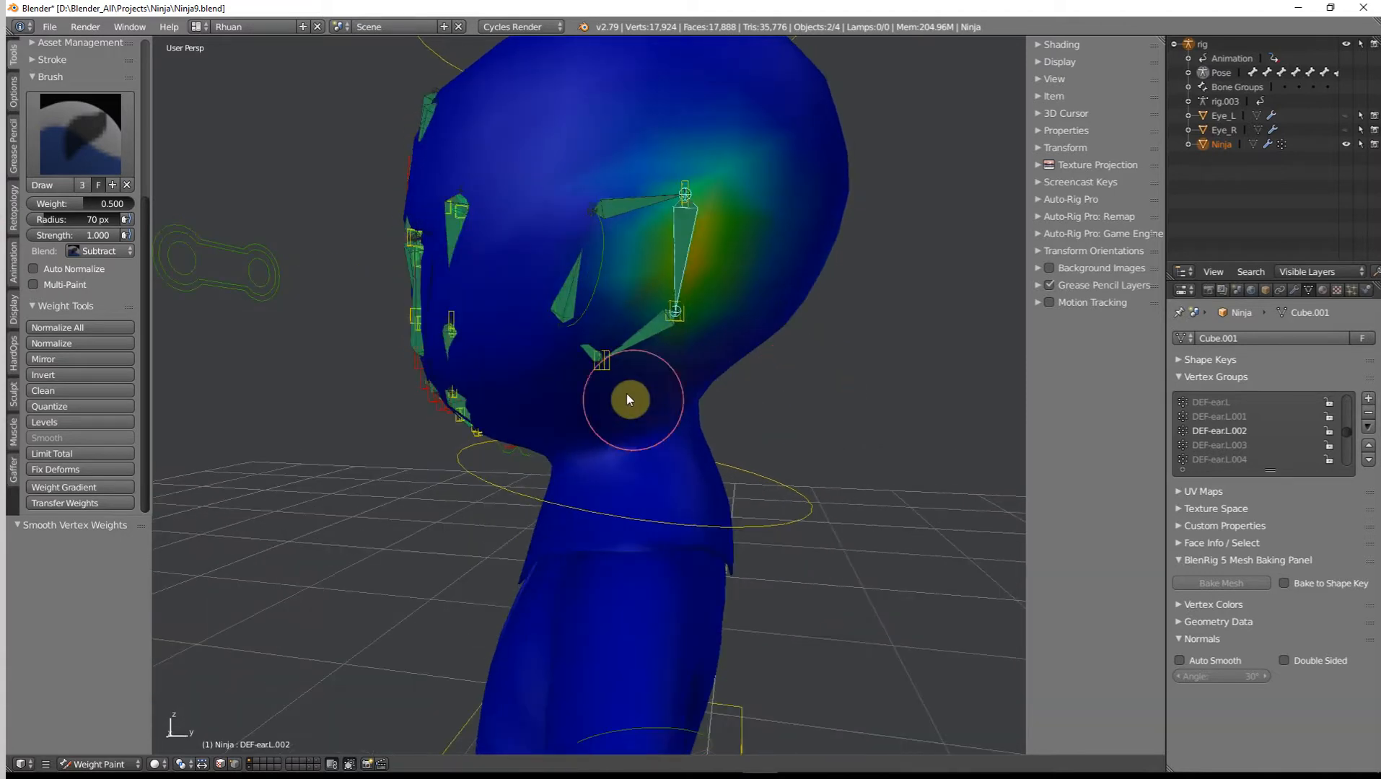
pyautogui.click(238, 765)
pyautogui.scroll(-5, 603, 407)
pyautogui.moveTo(603, 406); pyautogui.dragTo(703, 407, button='middle')
pyautogui.press('Tab')
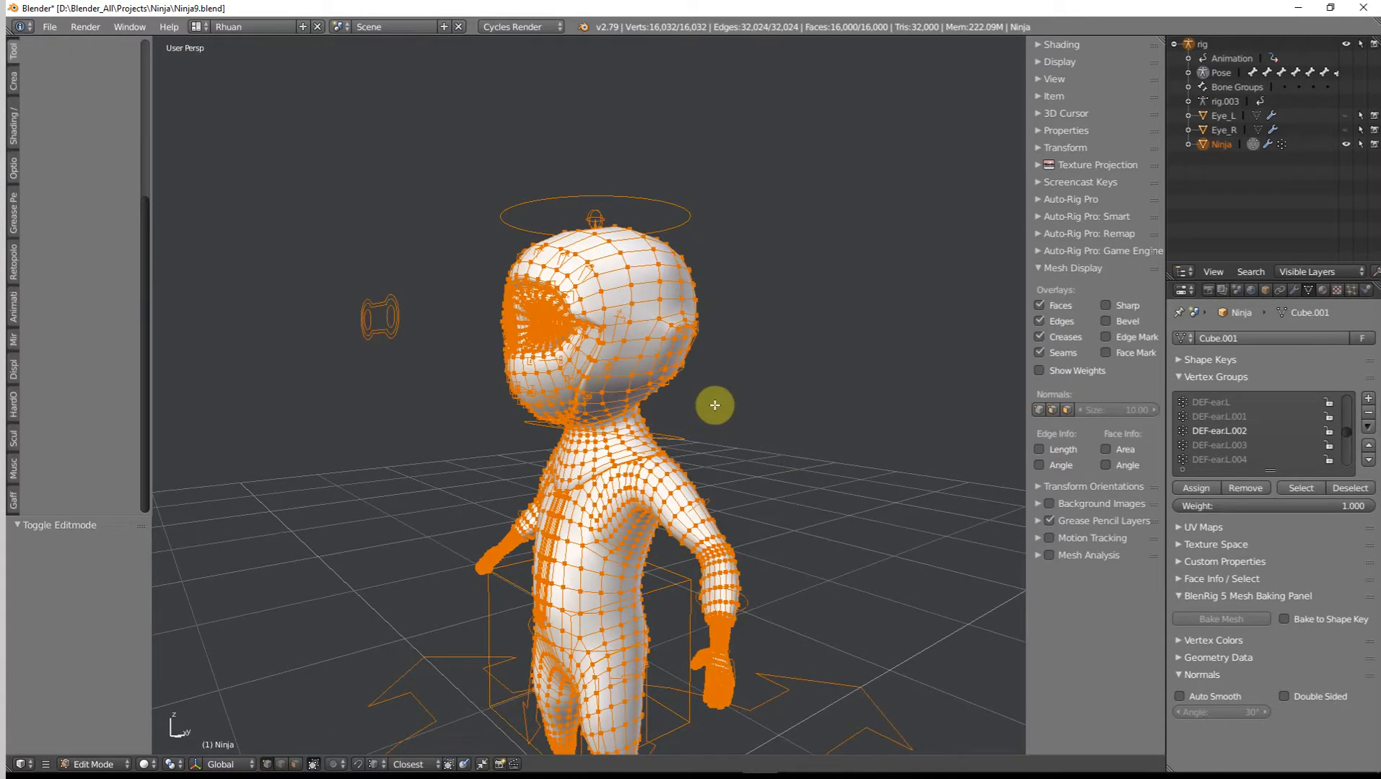
pyautogui.press('Tab')
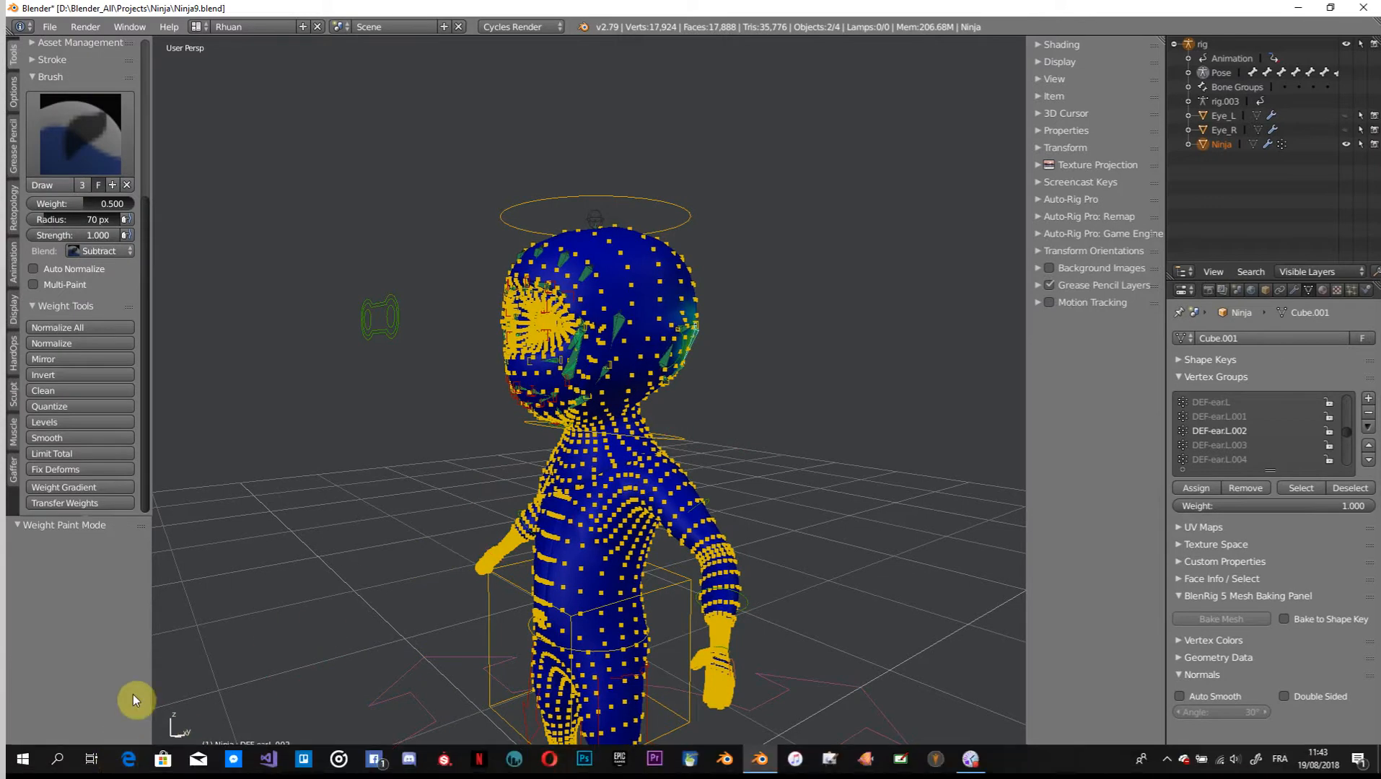
# Return the Ninja mesh to Object Mode and select the rig's head control above the head.
pyautogui.click(99, 763)
pyautogui.click(101, 748)
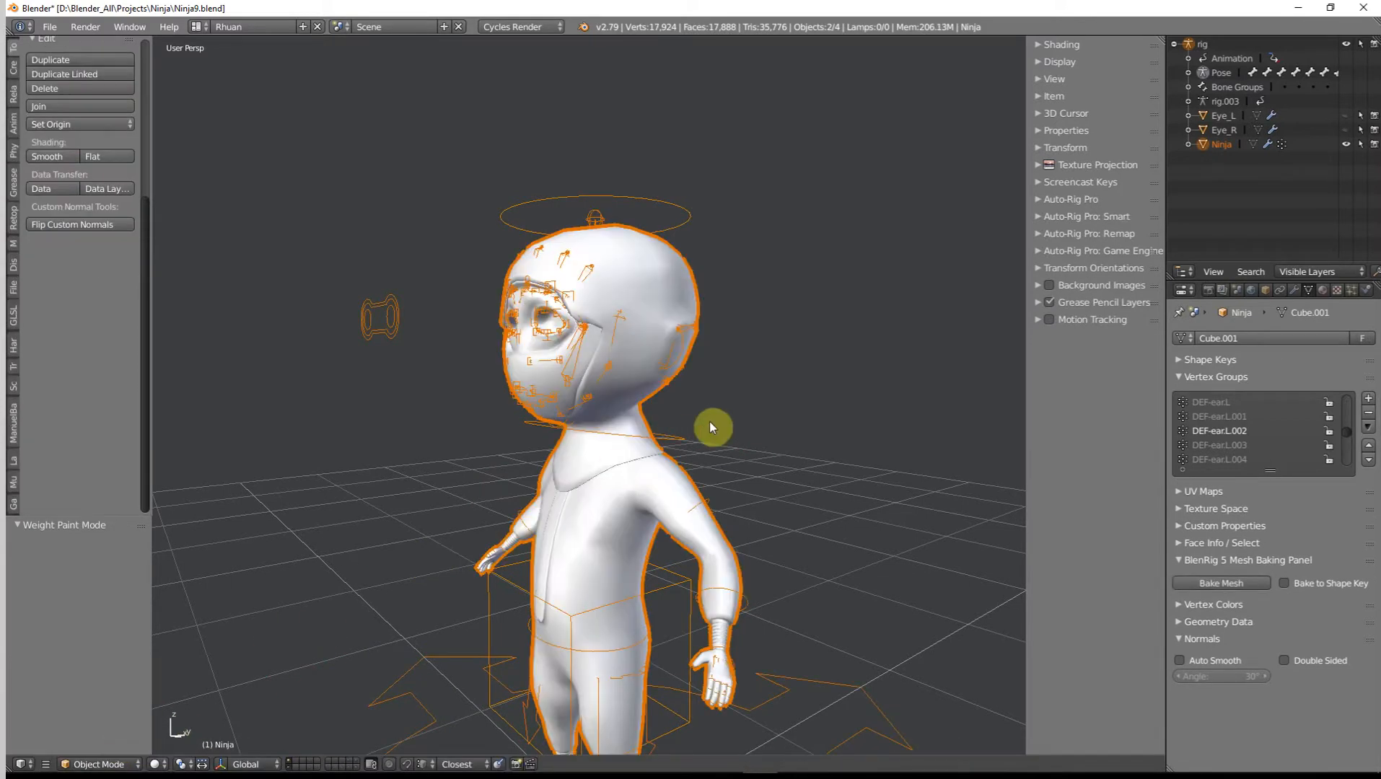
pyautogui.moveTo(862, 419); pyautogui.dragTo(893, 417, button='middle')
pyautogui.rightClick(674, 214)
pyautogui.moveTo(741, 315); pyautogui.dragTo(753, 316, button='middle')
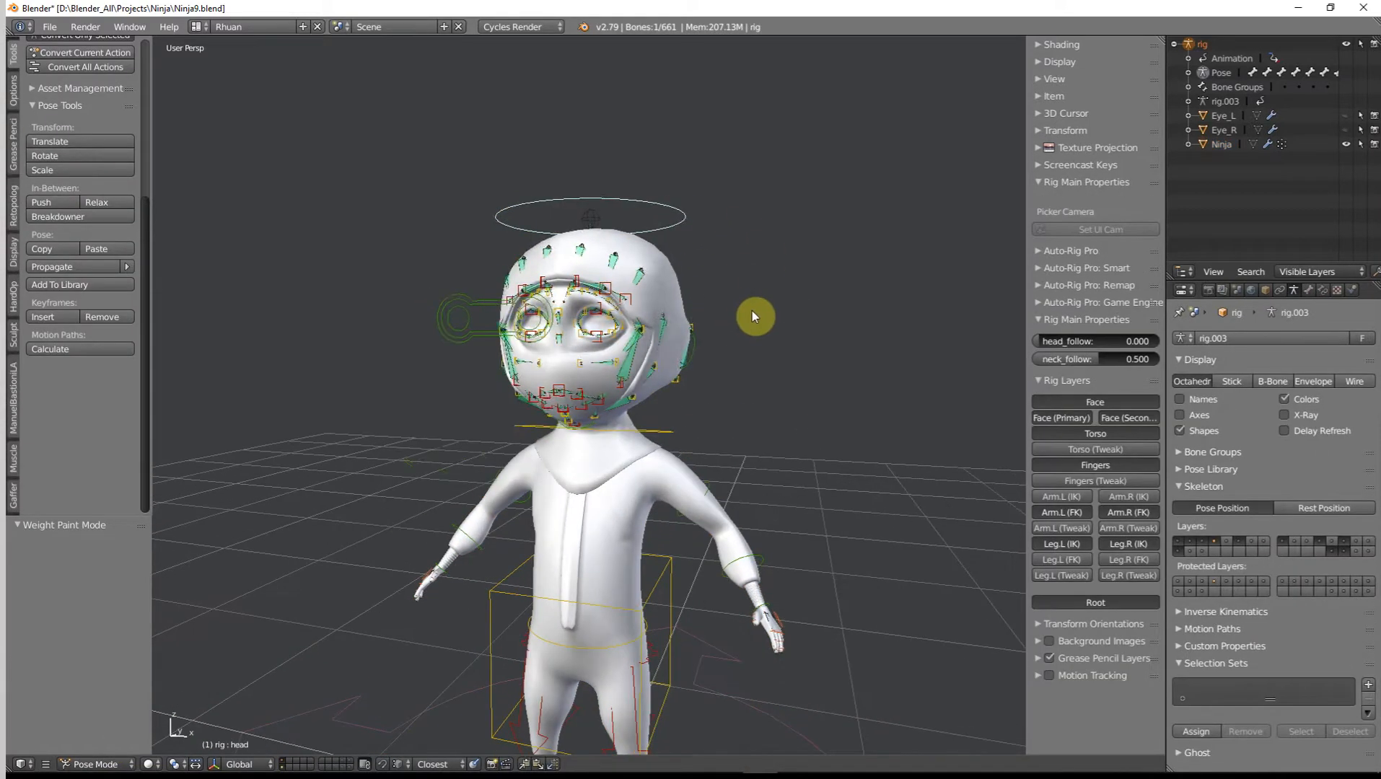
pyautogui.press('r')
pyautogui.press('r')
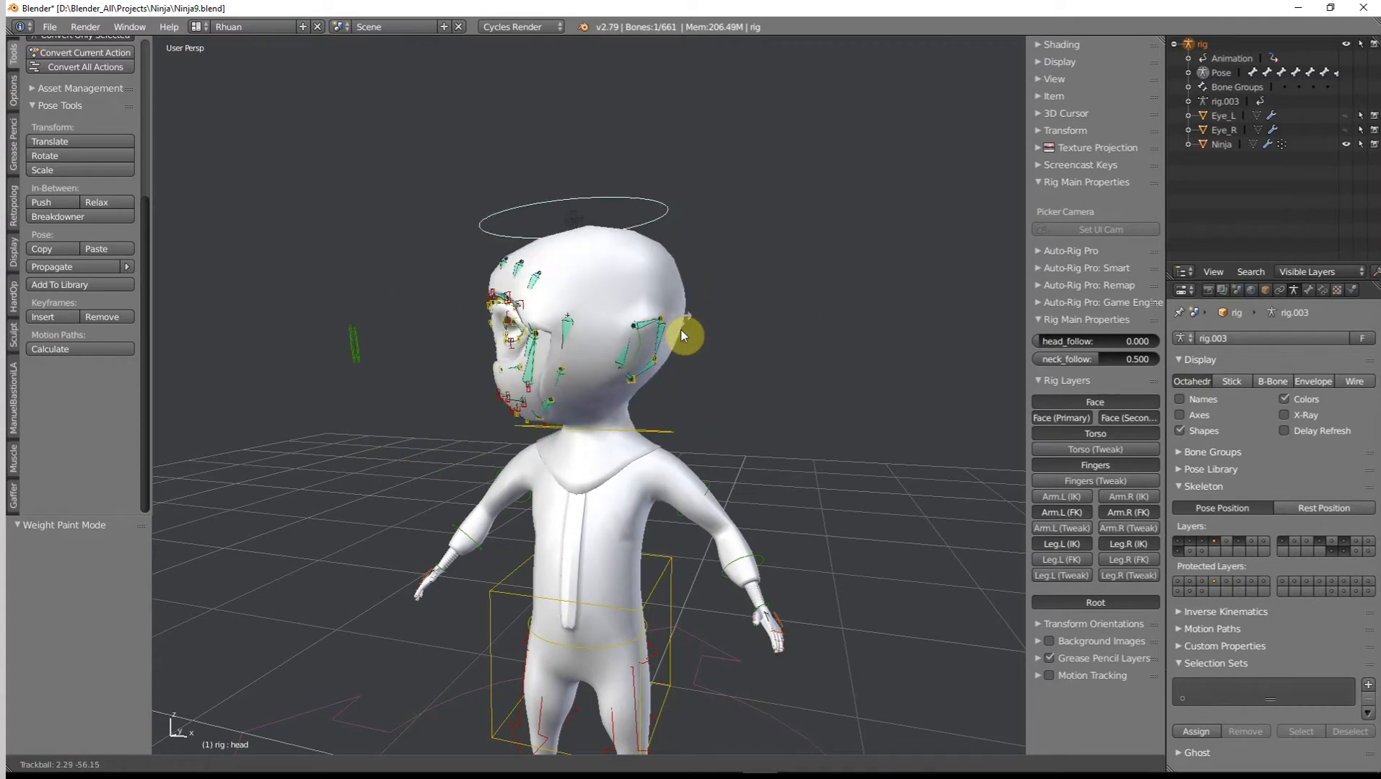
pyautogui.rightClick(743, 315)
# Rotate the head control freely with a trackball rotation of about 37.2° and 66.5° to test the neck and collar deformation.
pyautogui.moveTo(742, 315); pyautogui.dragTo(611, 315, button='middle')
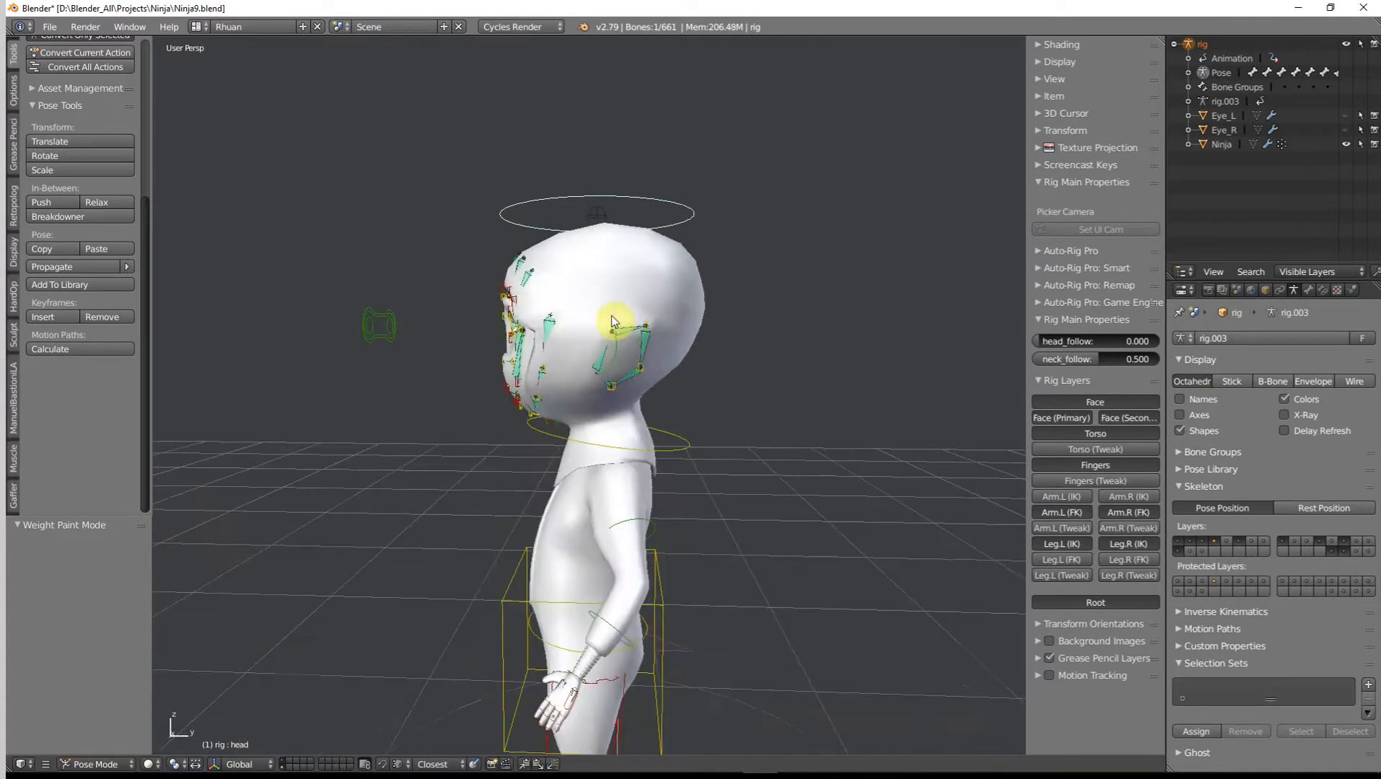
pyautogui.press('r')
pyautogui.press('r')
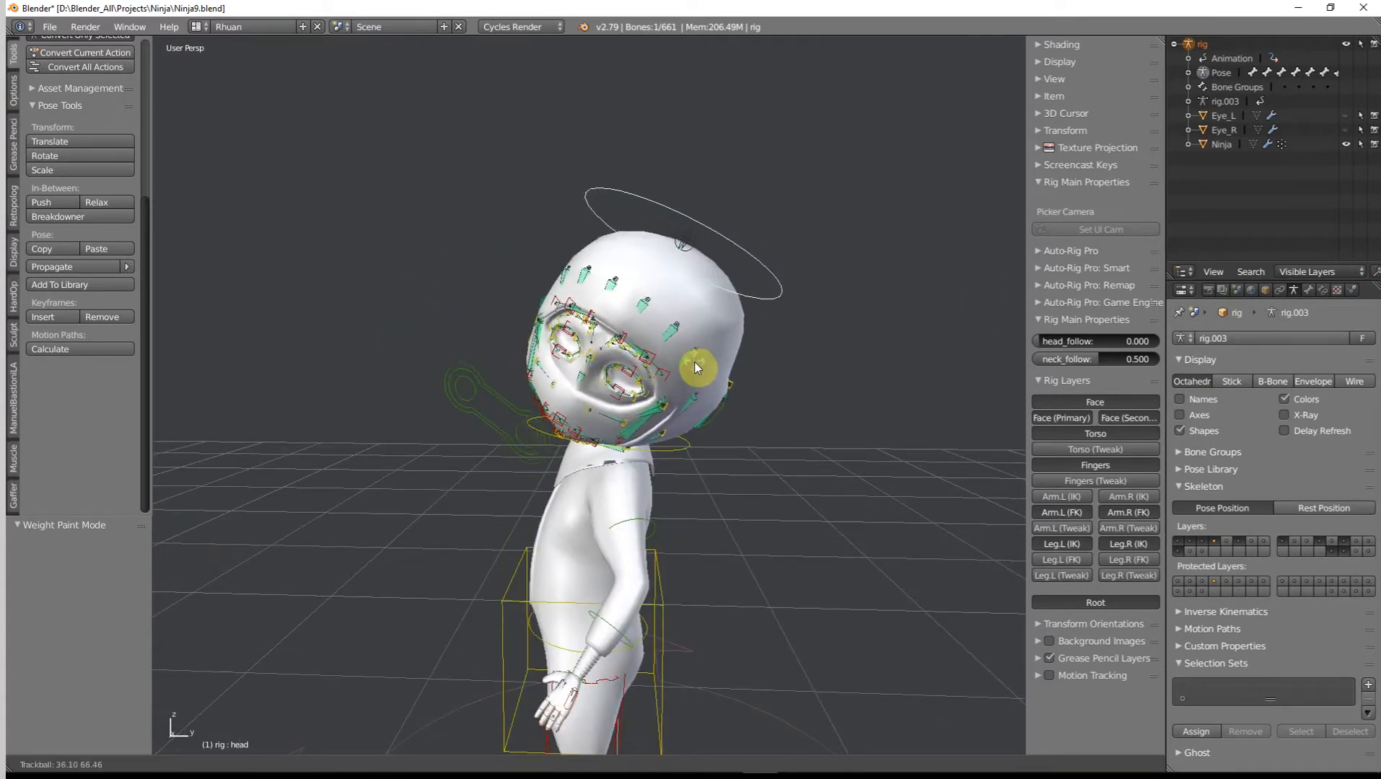
pyautogui.click(678, 431)
pyautogui.scroll(2, 678, 431)
pyautogui.moveTo(678, 432); pyautogui.dragTo(735, 425, button='middle')
pyautogui.scroll(2, 764, 407)
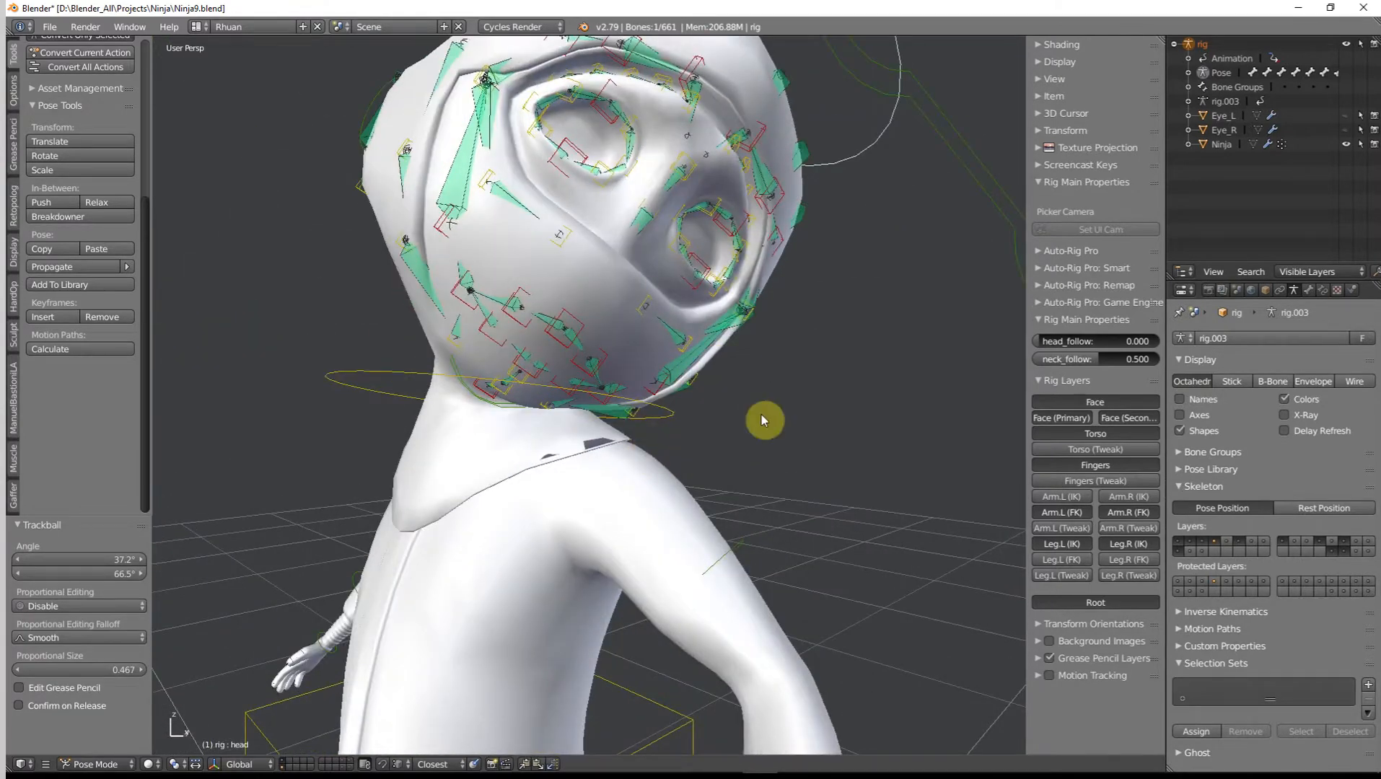
pyautogui.scroll(-2, 760, 424)
# Select the Ninja mesh, enter Weight Paint mode and make spine.006 the active vertex group.
pyautogui.press('Tab')
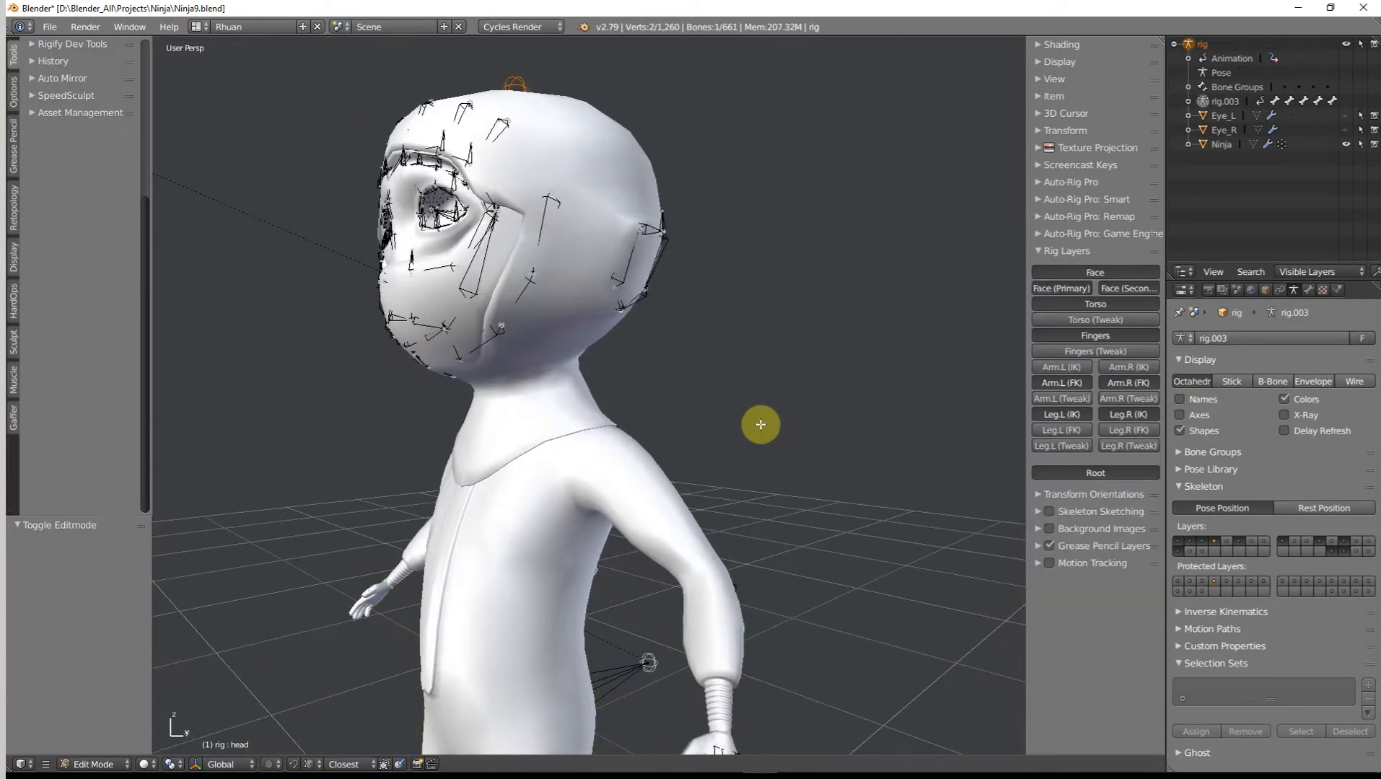
pyautogui.press('Tab')
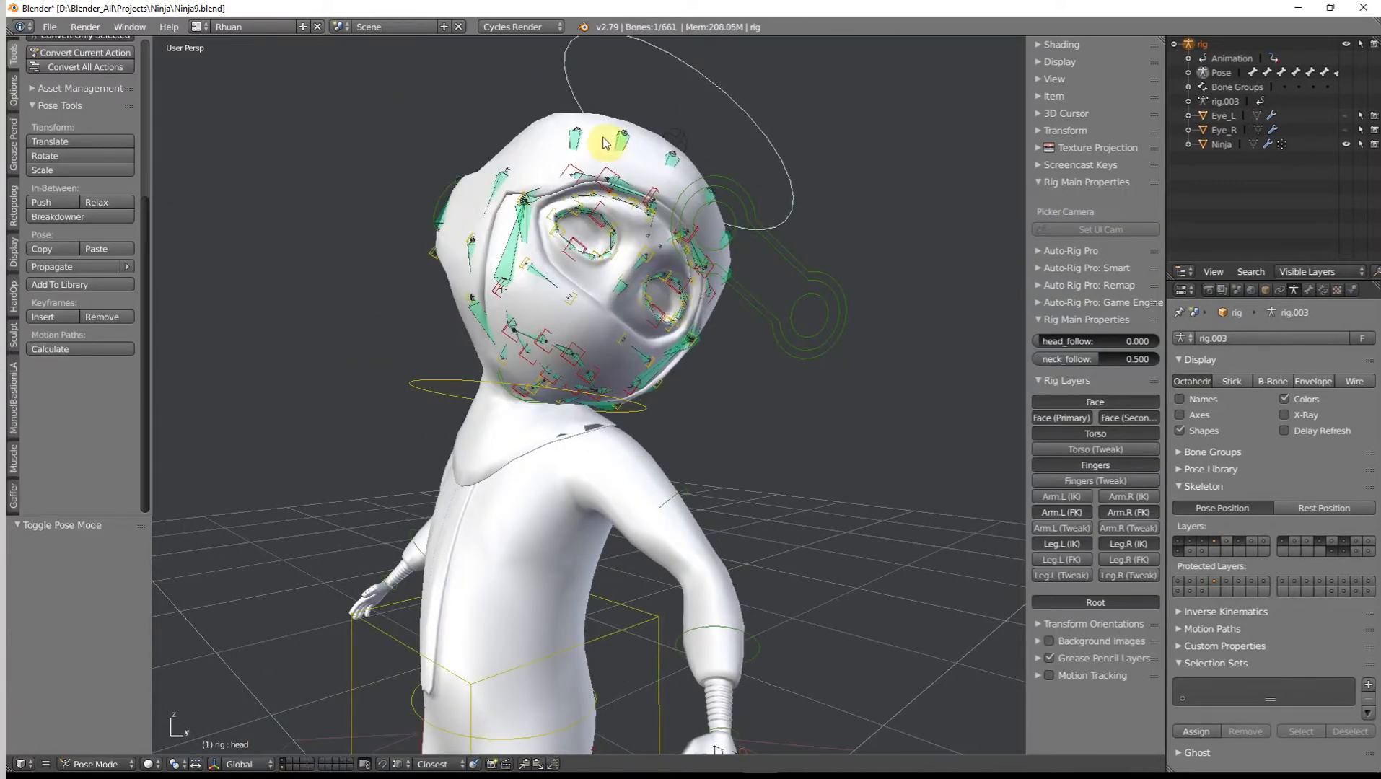
pyautogui.rightClick(546, 130)
pyautogui.hotkey('ctrl', 'Tab')
pyautogui.moveTo(673, 228)
pyautogui.mouseDown(button='middle')
pyautogui.moveTo(647, 270)
pyautogui.moveTo(620, 232)
pyautogui.moveTo(570, 221)
pyautogui.mouseUp(button='middle')
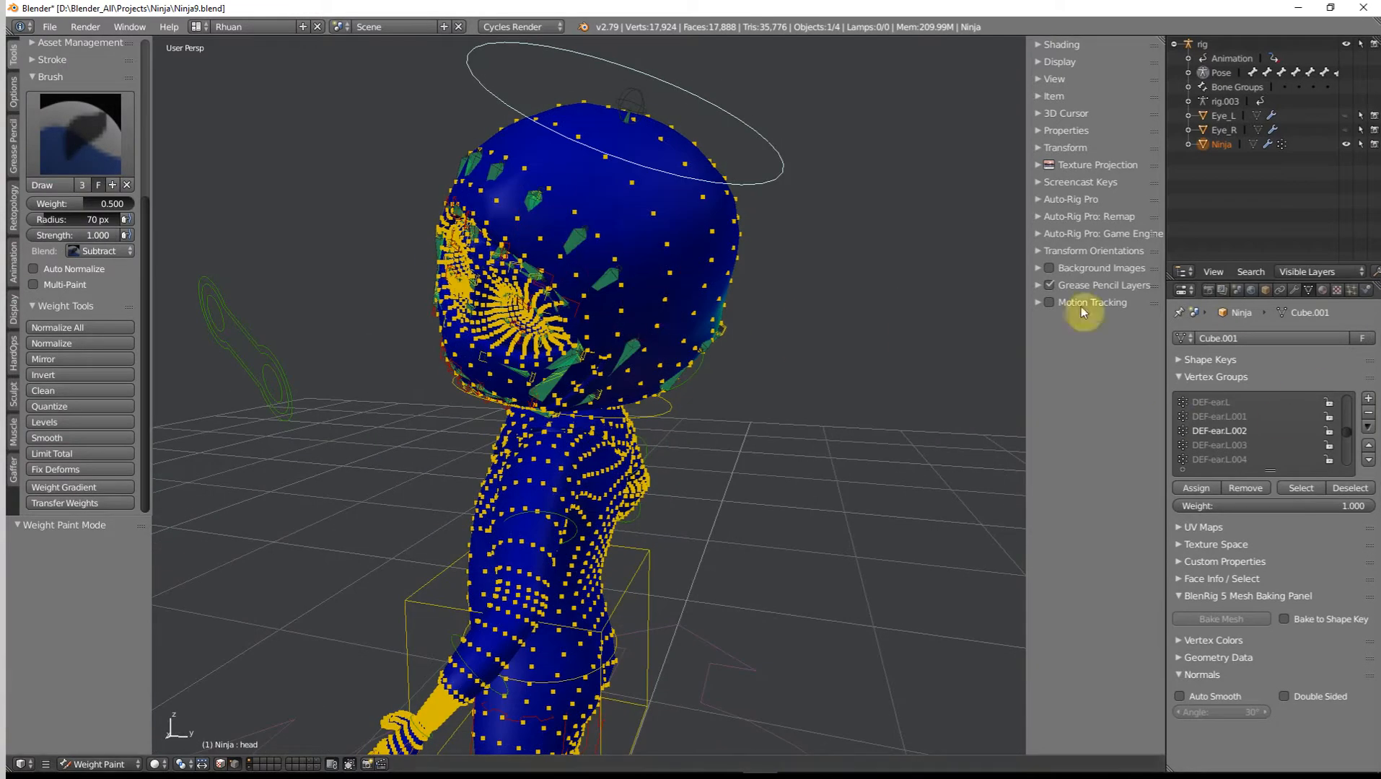
pyautogui.moveTo(758, 251); pyautogui.dragTo(694, 231, button='middle')
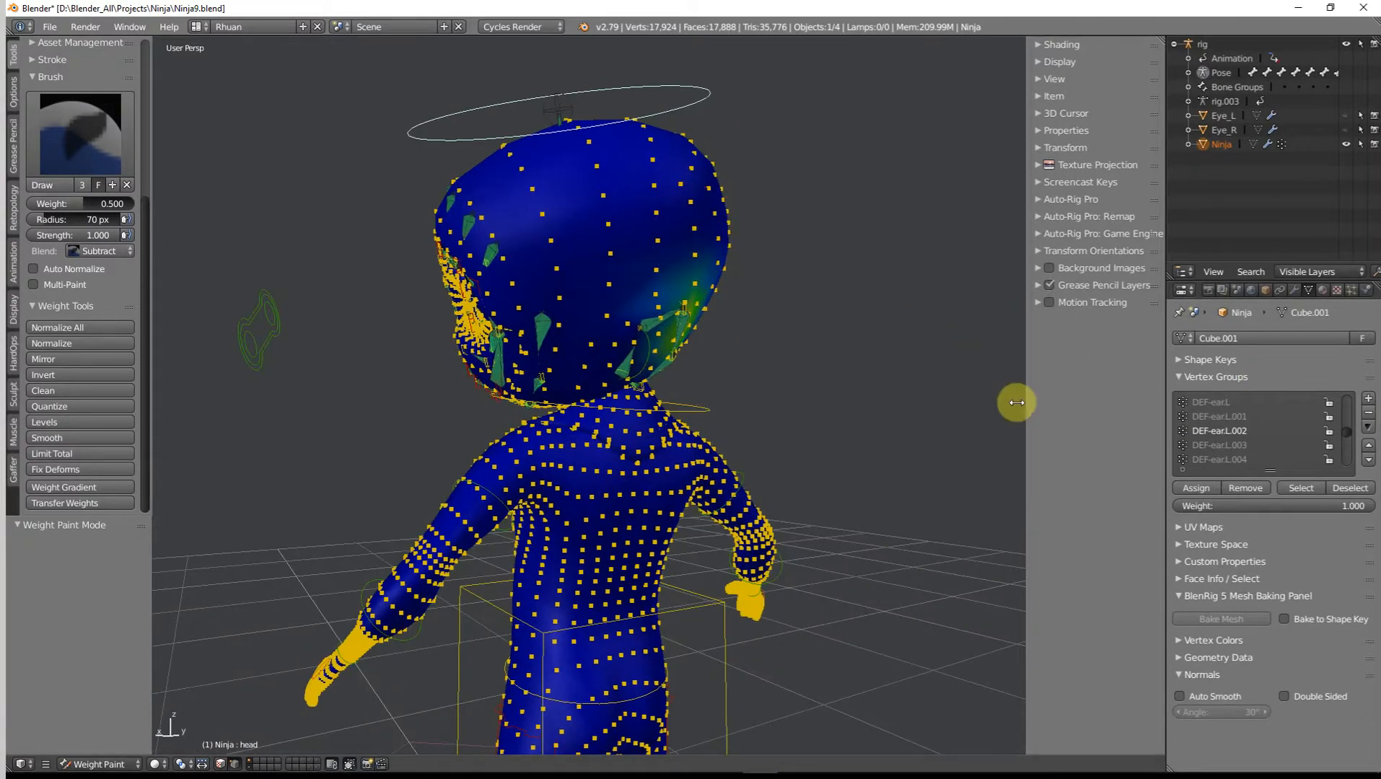
pyautogui.scroll(4, 1230, 434)
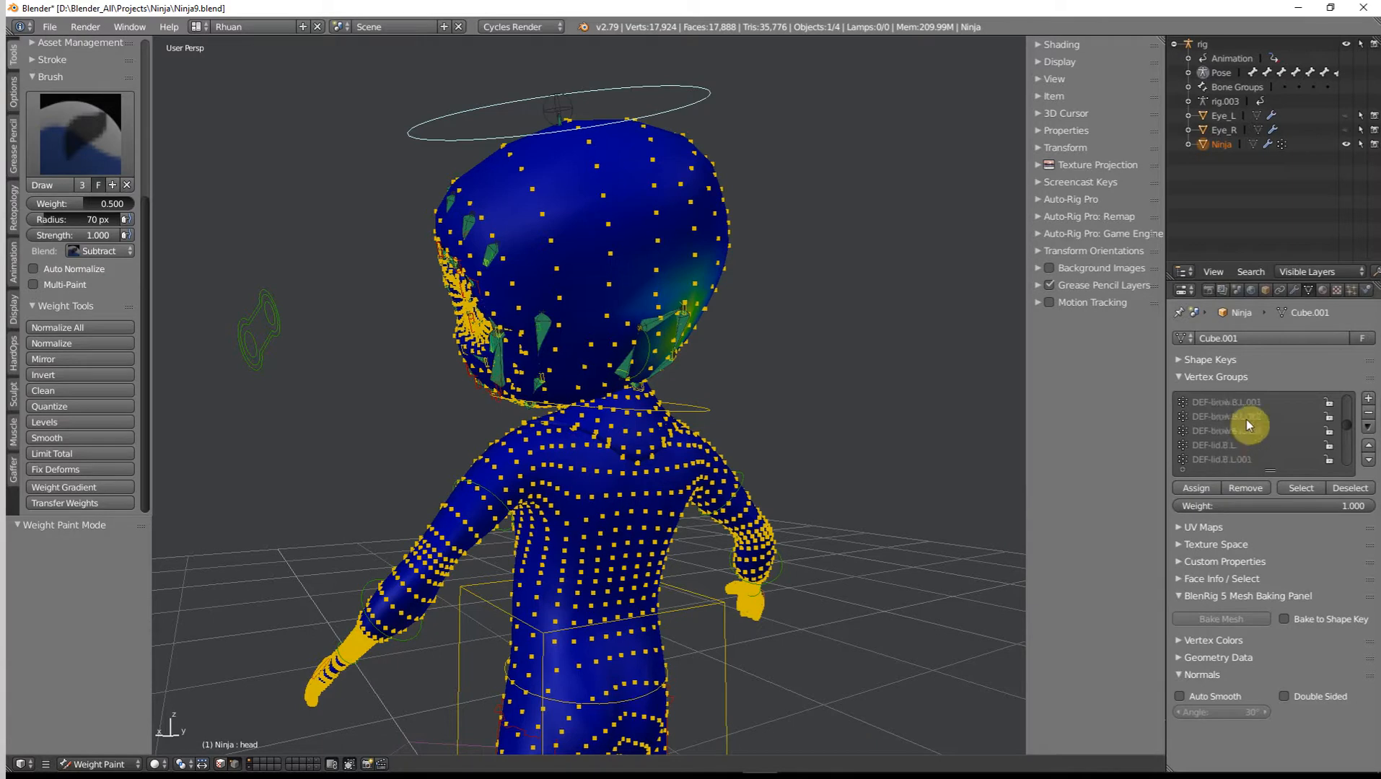
pyautogui.scroll(15, 1246, 420)
pyautogui.click(1223, 401)
# Examine the spine.006 weights and the mesh gaps along the collar below the jaw, including the hidden vertices.
pyautogui.moveTo(902, 396)
pyautogui.mouseDown(button='middle')
pyautogui.moveTo(861, 372)
pyautogui.moveTo(725, 453)
pyautogui.moveTo(861, 461)
pyautogui.moveTo(860, 475)
pyautogui.moveTo(774, 502)
pyautogui.moveTo(602, 514)
pyautogui.mouseUp(button='middle')
pyautogui.scroll(4, 896, 413)
pyautogui.scroll(3, 628, 521)
pyautogui.moveTo(537, 517)
pyautogui.mouseDown()
pyautogui.moveTo(576, 518)
pyautogui.moveTo(635, 481)
pyautogui.moveTo(473, 525)
pyautogui.moveTo(555, 468)
pyautogui.moveTo(524, 499)
pyautogui.moveTo(564, 515)
pyautogui.moveTo(678, 484)
pyautogui.moveTo(693, 496)
pyautogui.mouseUp()
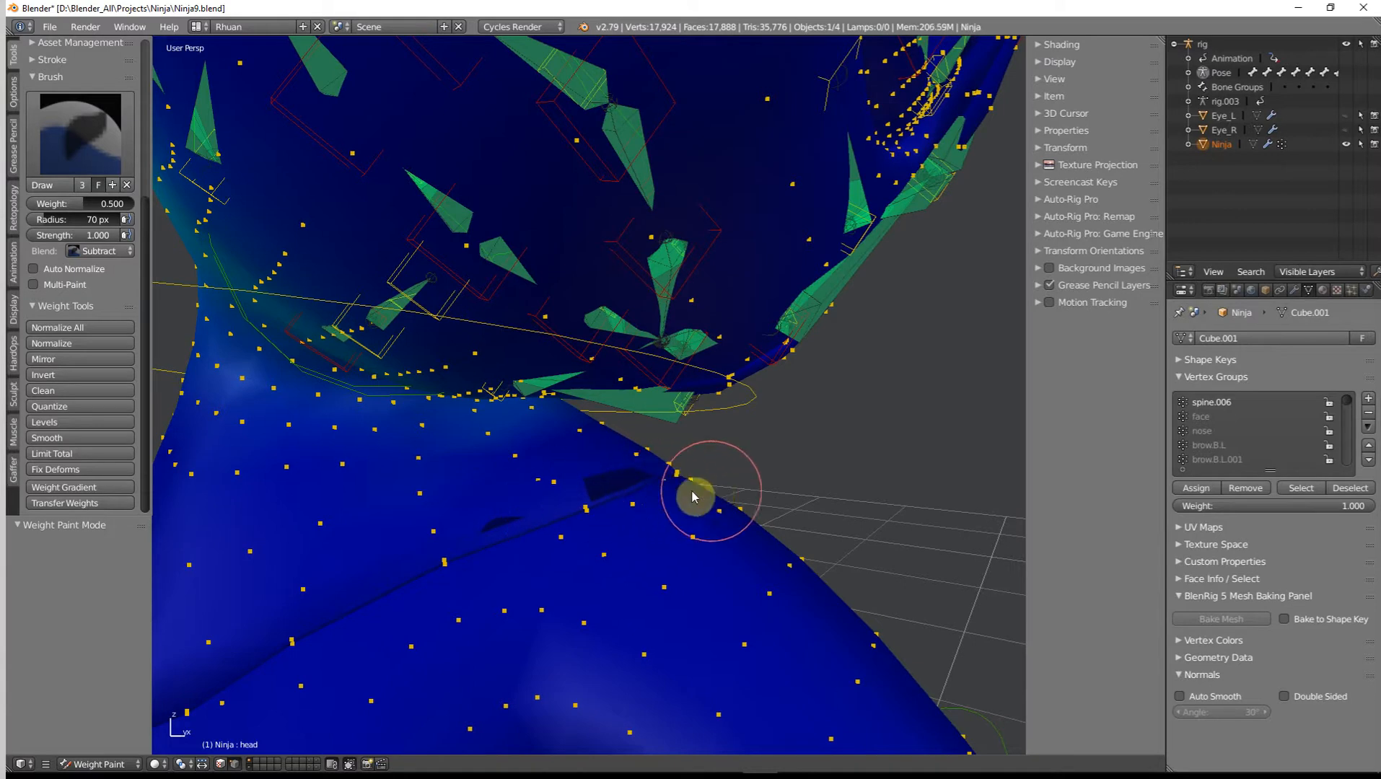
pyautogui.moveTo(692, 496); pyautogui.dragTo(675, 491, button='middle')
pyautogui.scroll(-3, 657, 629)
pyautogui.moveTo(657, 629); pyautogui.dragTo(576, 547, button='middle')
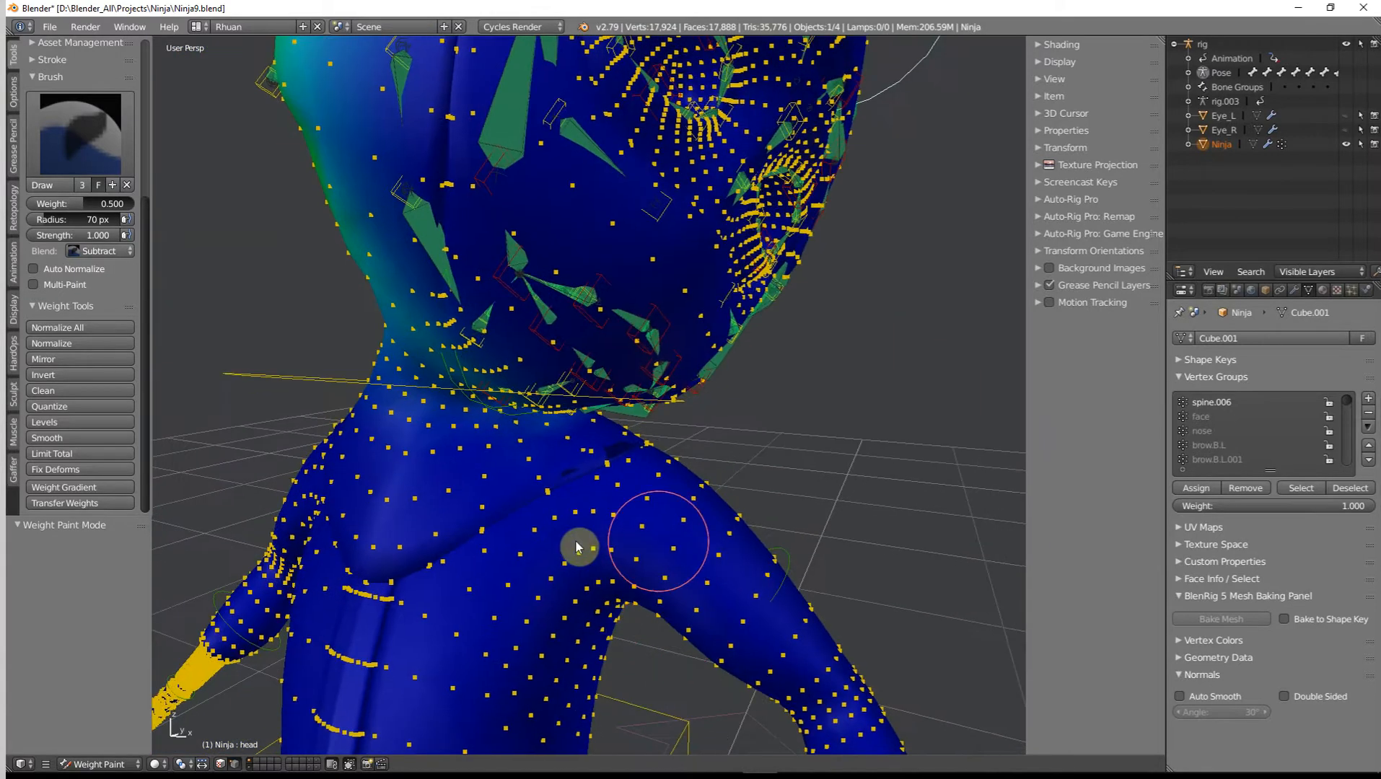
pyautogui.click(349, 764)
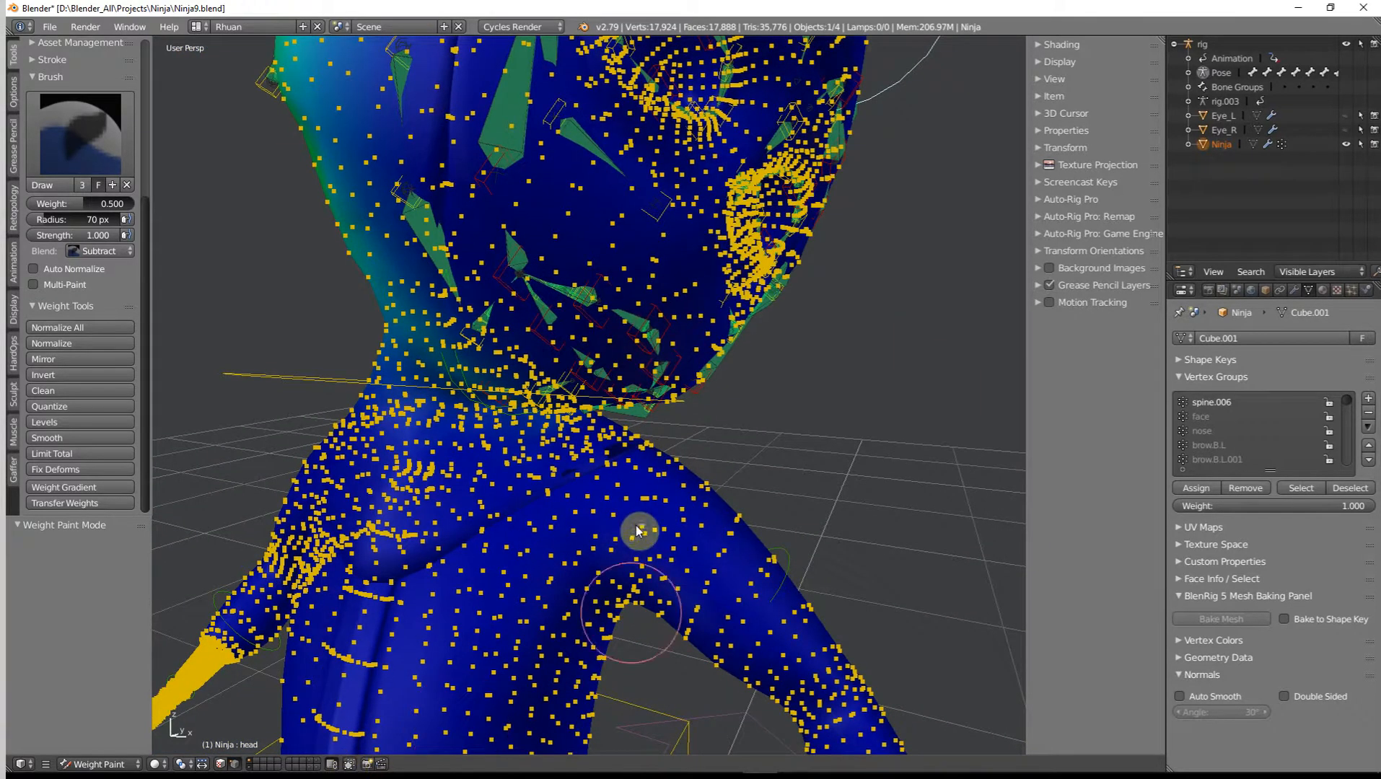
pyautogui.scroll(2, 638, 532)
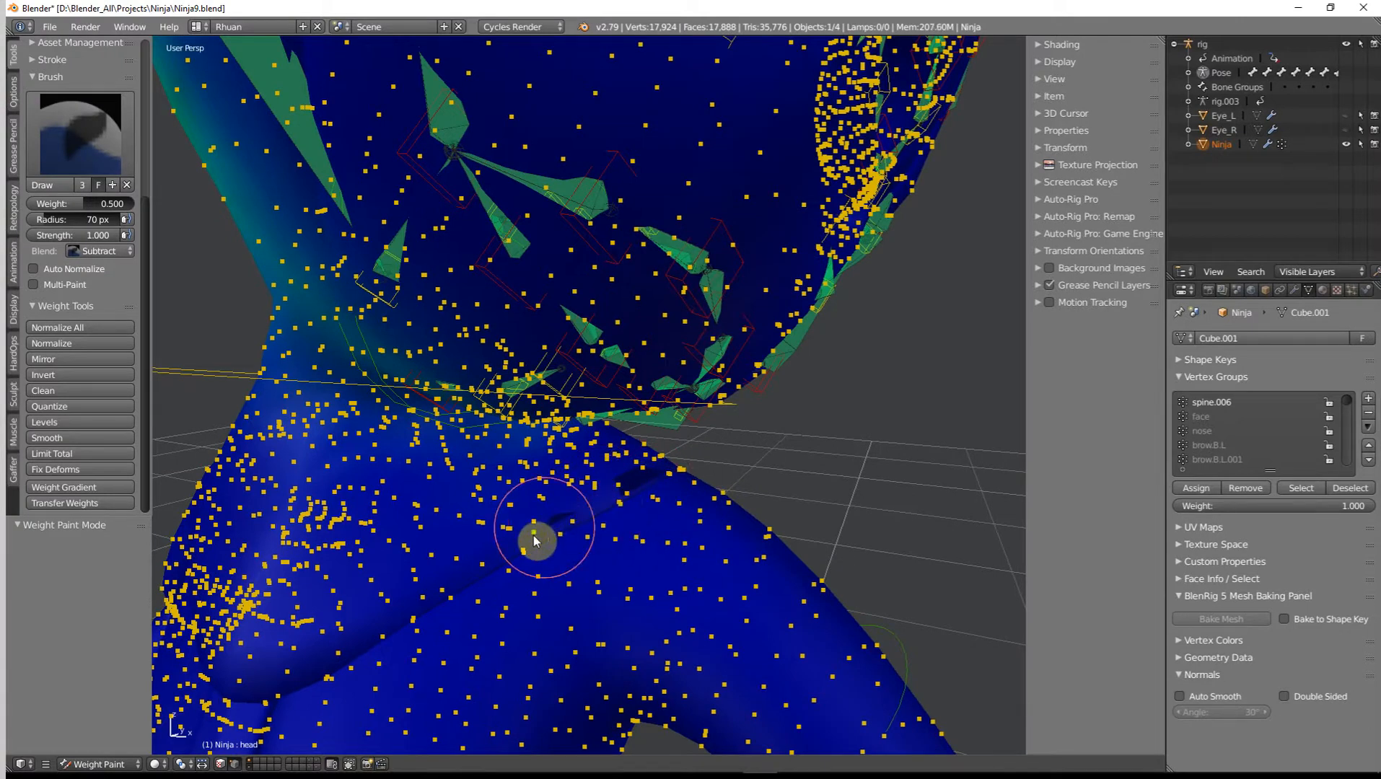
# Examine the collar gaps with spine.006 active, and switch to the face vertex group to check its weights below the jaw.
pyautogui.moveTo(647, 492); pyautogui.dragTo(895, 534, button='middle')
pyautogui.scroll(-3, 750, 556)
pyautogui.scroll(5, 681, 533)
pyautogui.moveTo(616, 526)
pyautogui.mouseDown(button='middle')
pyautogui.moveTo(732, 539)
pyautogui.moveTo(734, 558)
pyautogui.moveTo(779, 524)
pyautogui.moveTo(807, 462)
pyautogui.mouseUp(button='middle')
pyautogui.moveTo(727, 502)
pyautogui.mouseDown(button='middle')
pyautogui.moveTo(660, 446)
pyautogui.moveTo(676, 484)
pyautogui.moveTo(727, 499)
pyautogui.mouseUp(button='middle')
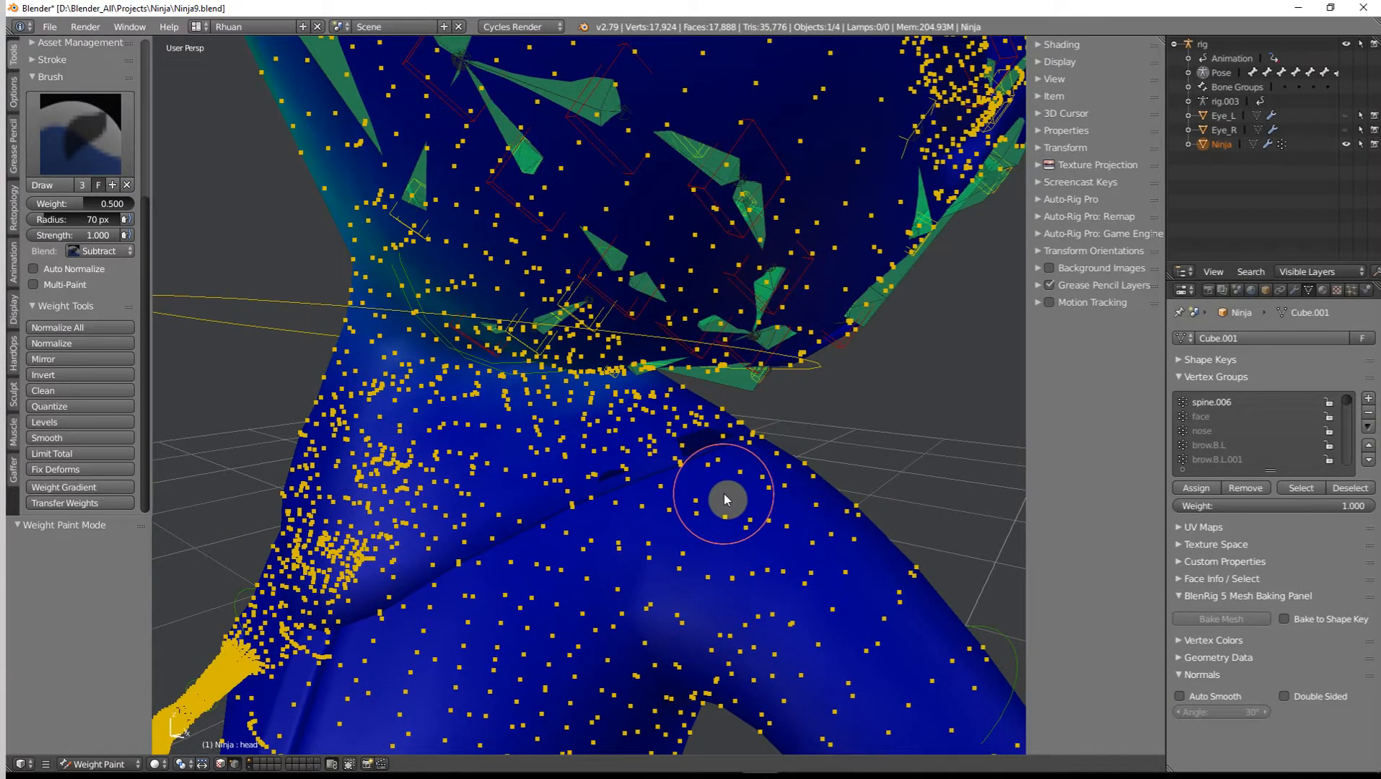
pyautogui.click(1207, 416)
pyautogui.moveTo(844, 471); pyautogui.dragTo(789, 484, button='middle')
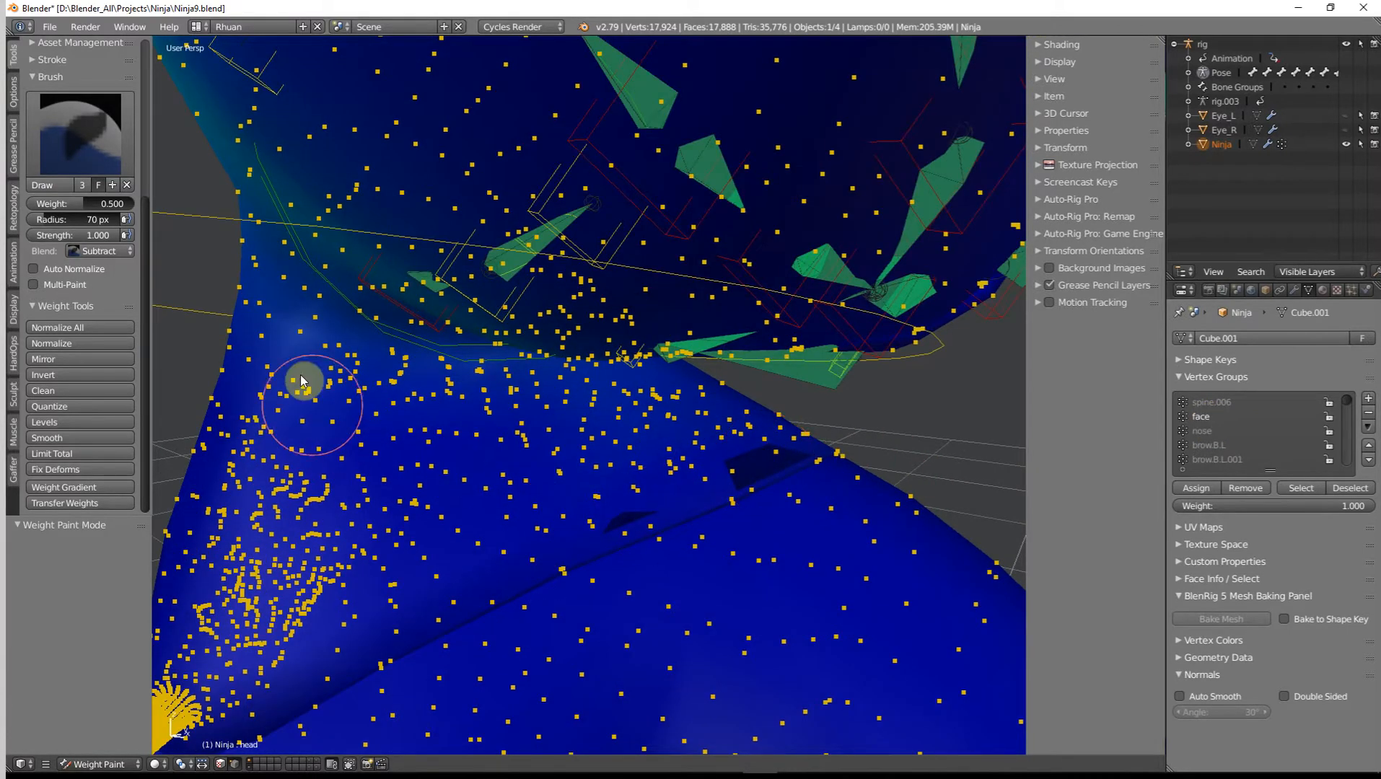
# Look through the lid, forehead and brow vertex groups for any influence on the neck and collar.
pyautogui.click(1224, 433)
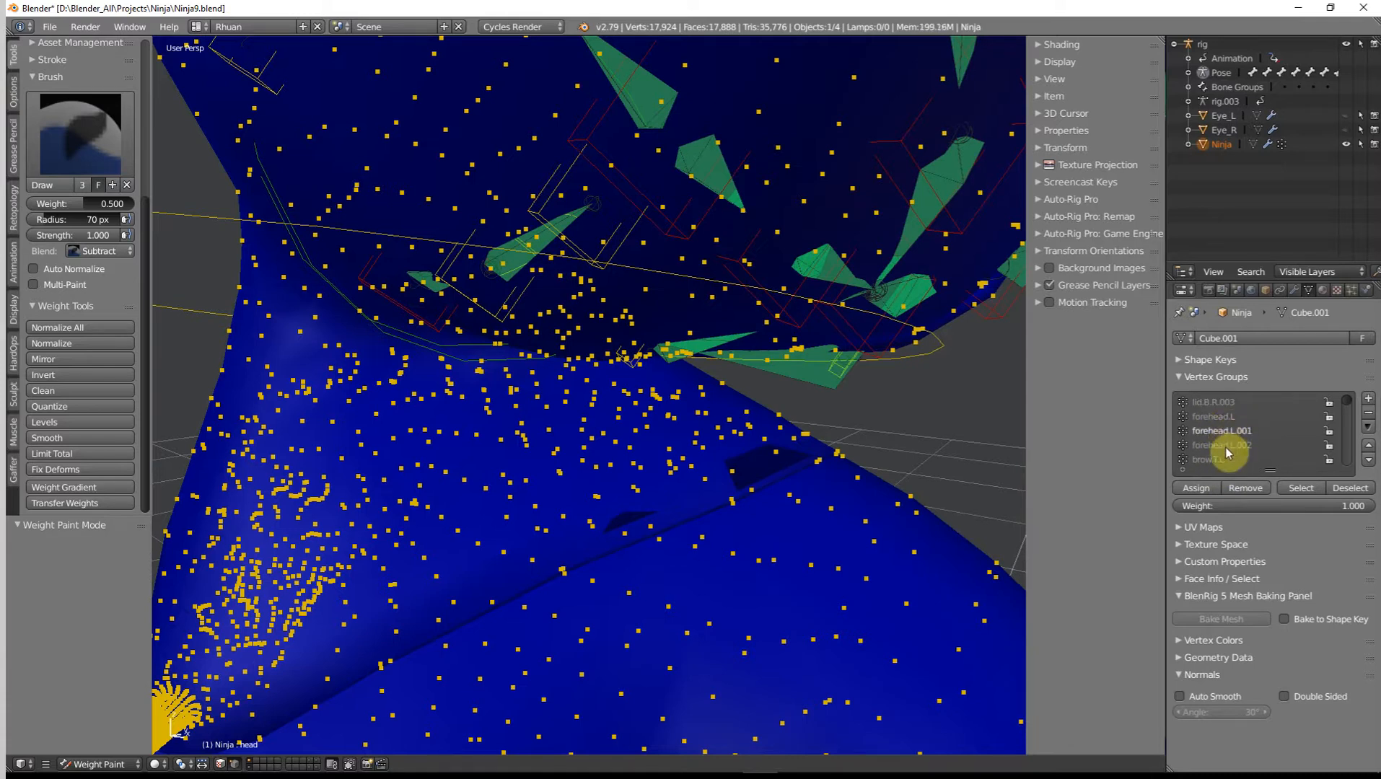
pyautogui.click(1225, 446)
pyautogui.click(1210, 462)
pyautogui.scroll(-2, 1243, 433)
pyautogui.click(1227, 418)
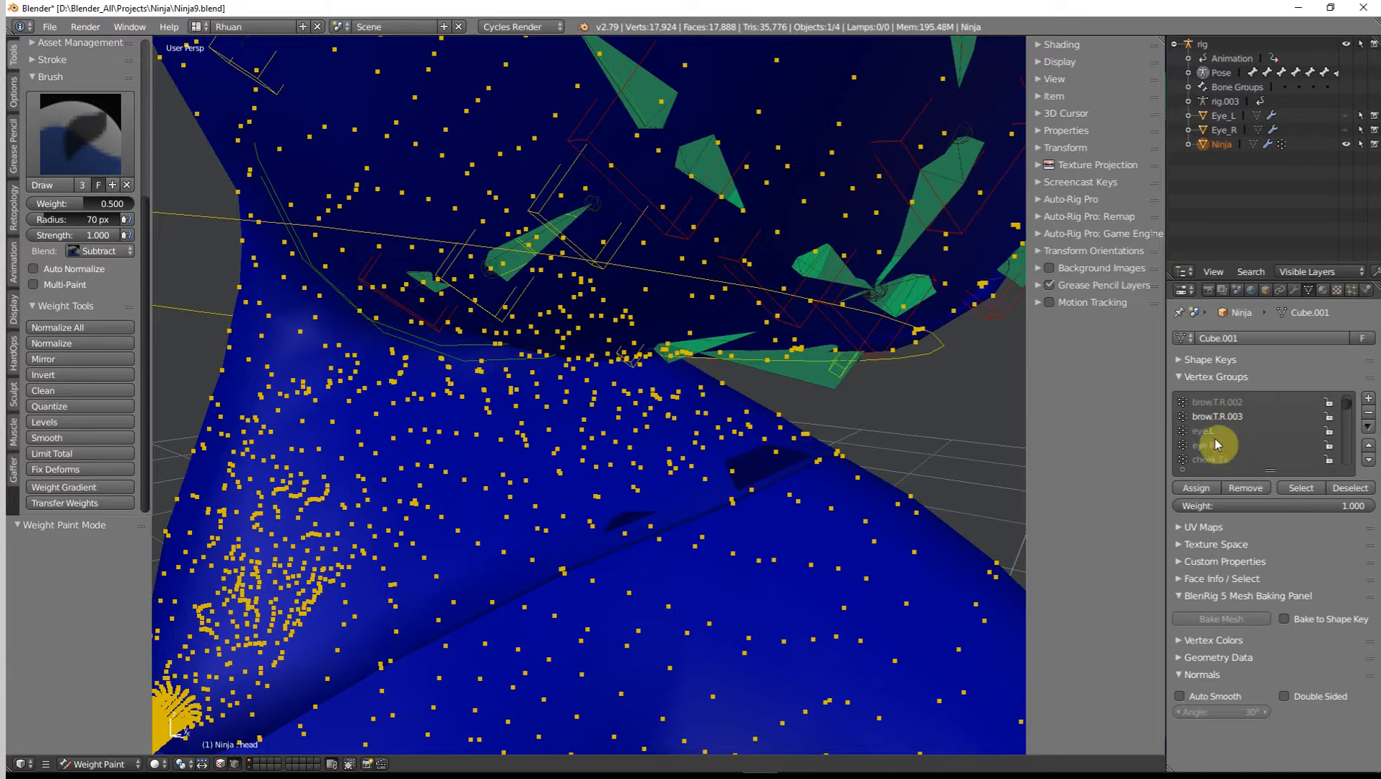
# Examine the cheek.T.L, cheek.T.L.001, cheek.T.R and cheek.T.R.001 weights around the jaw and collar.
pyautogui.click(1219, 460)
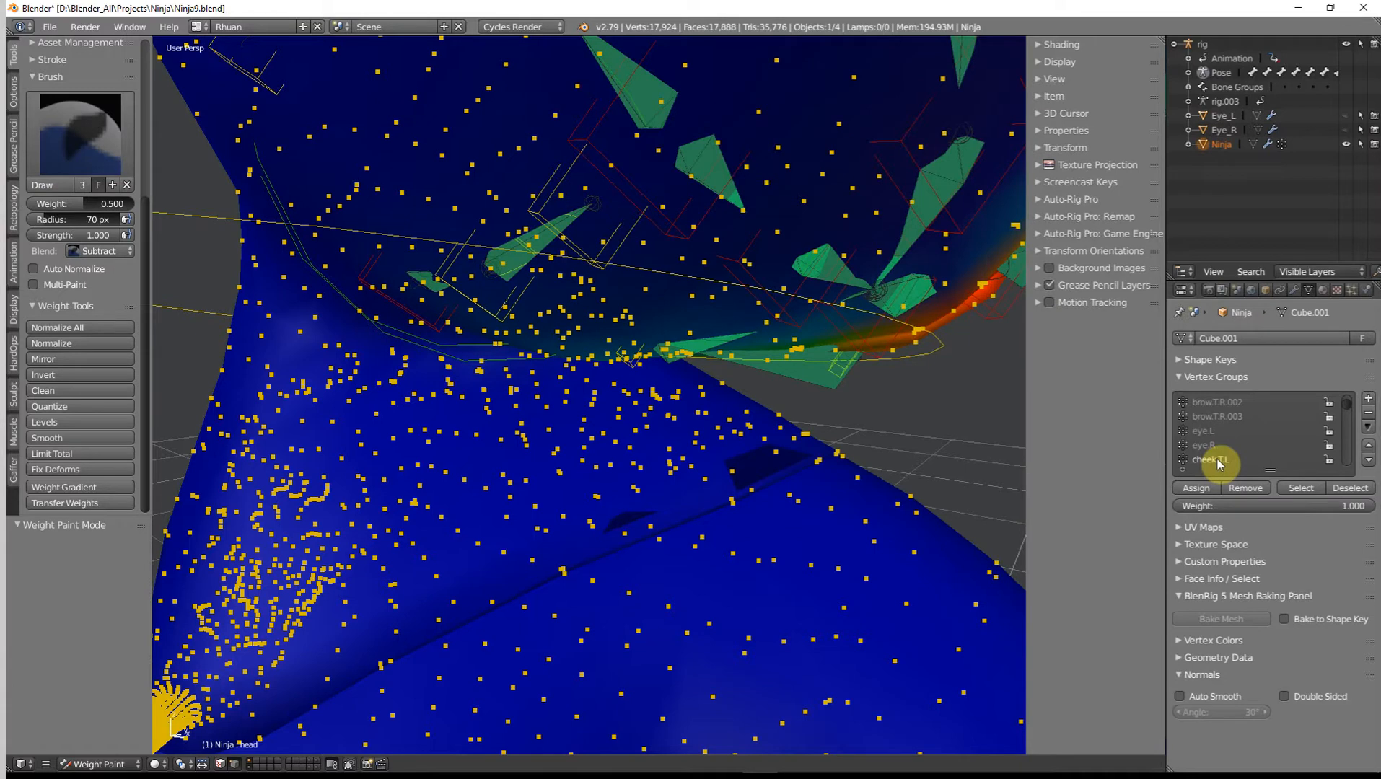
pyautogui.moveTo(902, 511)
pyautogui.mouseDown(button='middle')
pyautogui.moveTo(849, 463)
pyautogui.moveTo(837, 502)
pyautogui.moveTo(746, 499)
pyautogui.moveTo(894, 514)
pyautogui.mouseUp(button='middle')
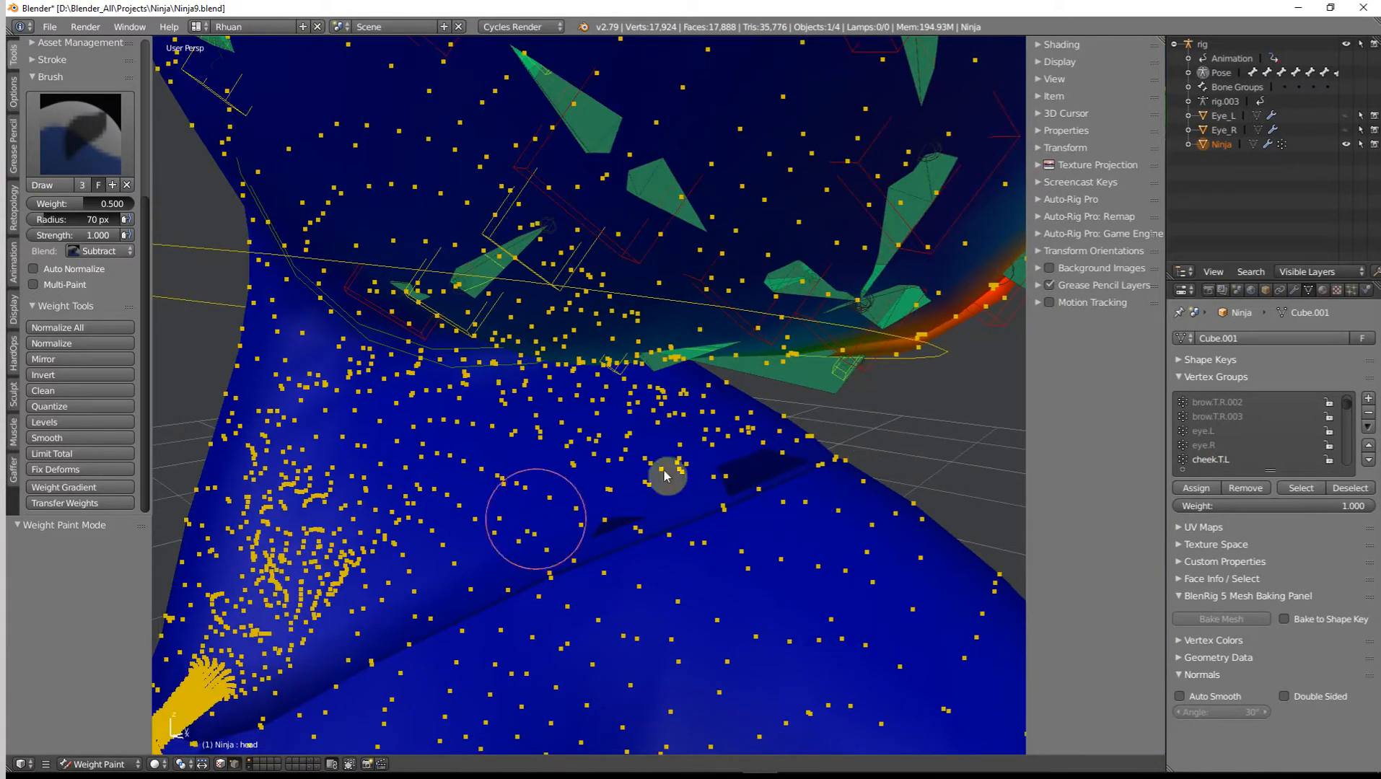
pyautogui.moveTo(665, 475); pyautogui.dragTo(742, 452, button='middle')
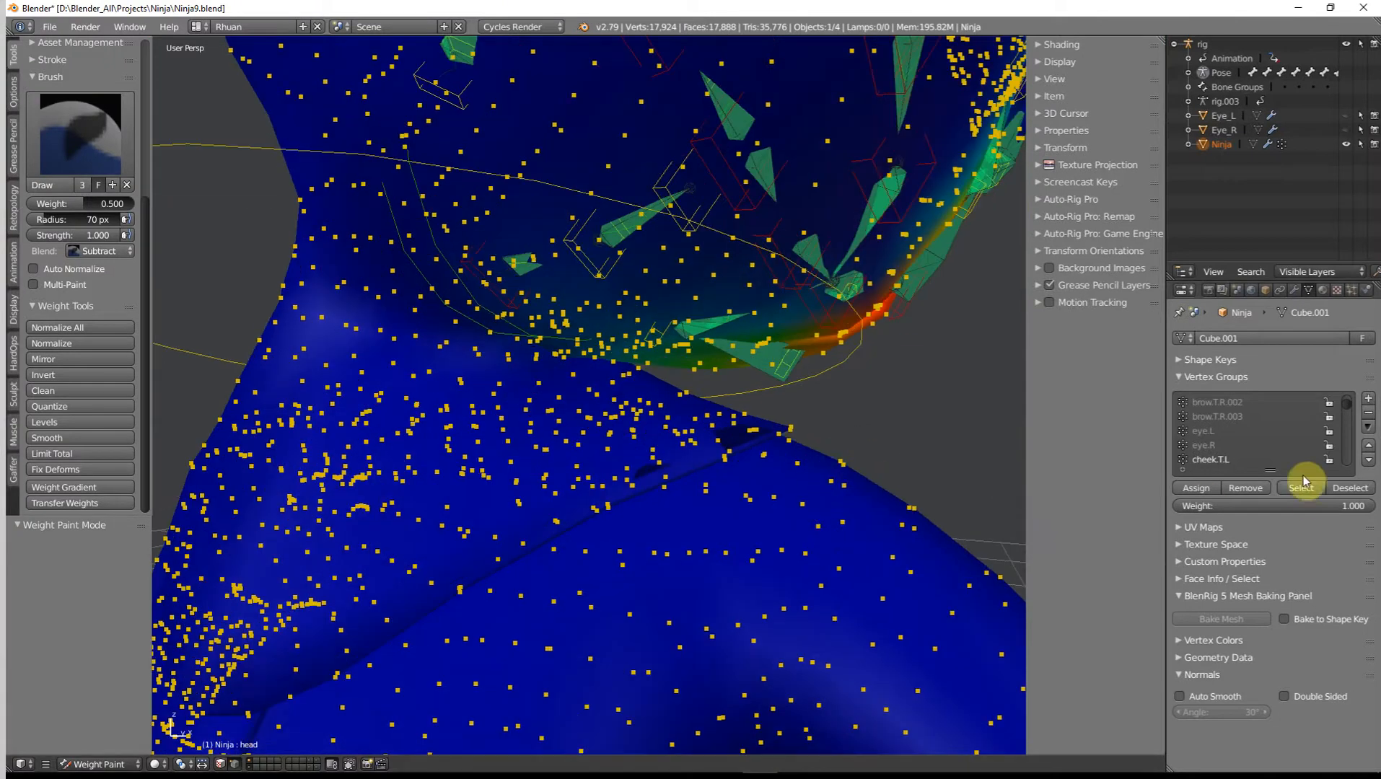
pyautogui.click(1223, 449)
pyautogui.moveTo(947, 452)
pyautogui.mouseDown(button='middle')
pyautogui.moveTo(656, 502)
pyautogui.moveTo(712, 511)
pyautogui.moveTo(610, 502)
pyautogui.mouseUp(button='middle')
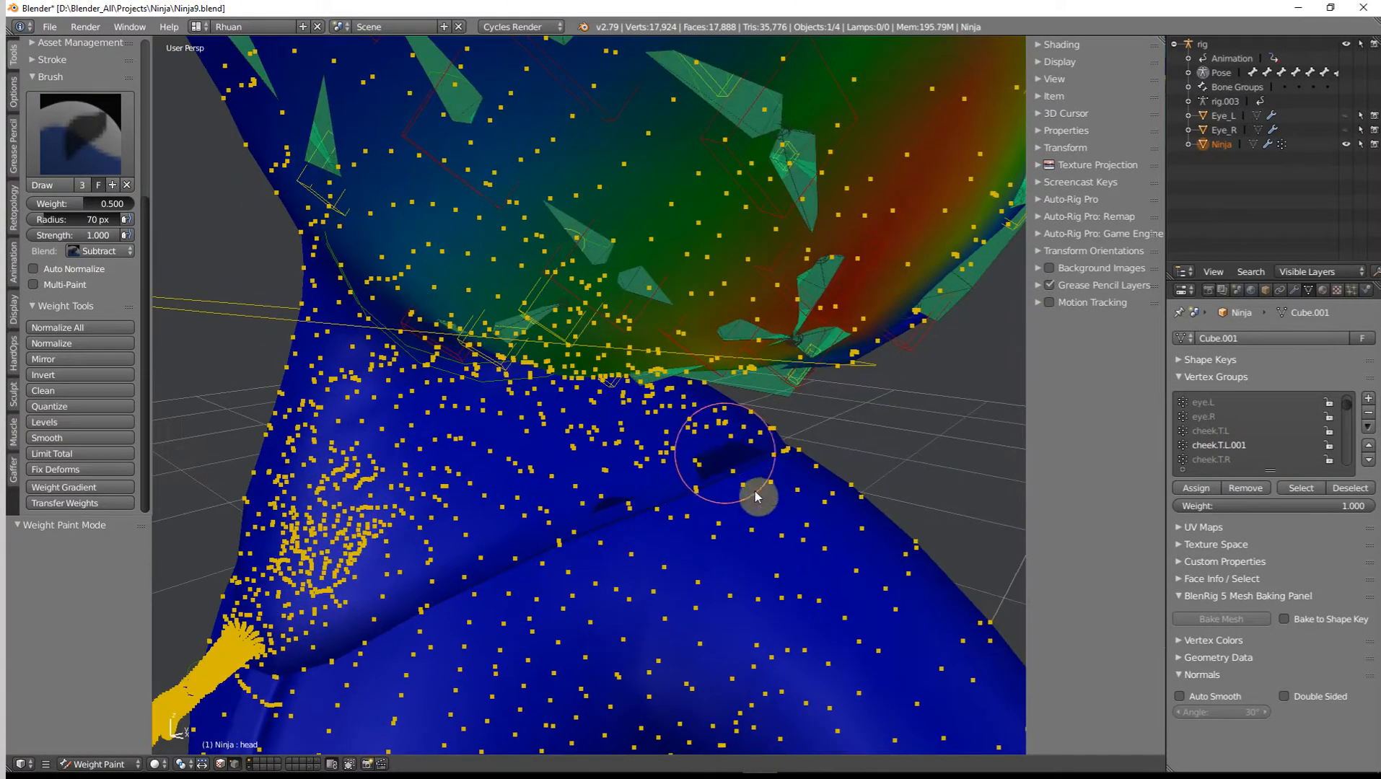
pyautogui.moveTo(758, 492)
pyautogui.mouseDown(button='middle')
pyautogui.moveTo(780, 468)
pyautogui.moveTo(606, 488)
pyautogui.mouseUp(button='middle')
pyautogui.click(1203, 460)
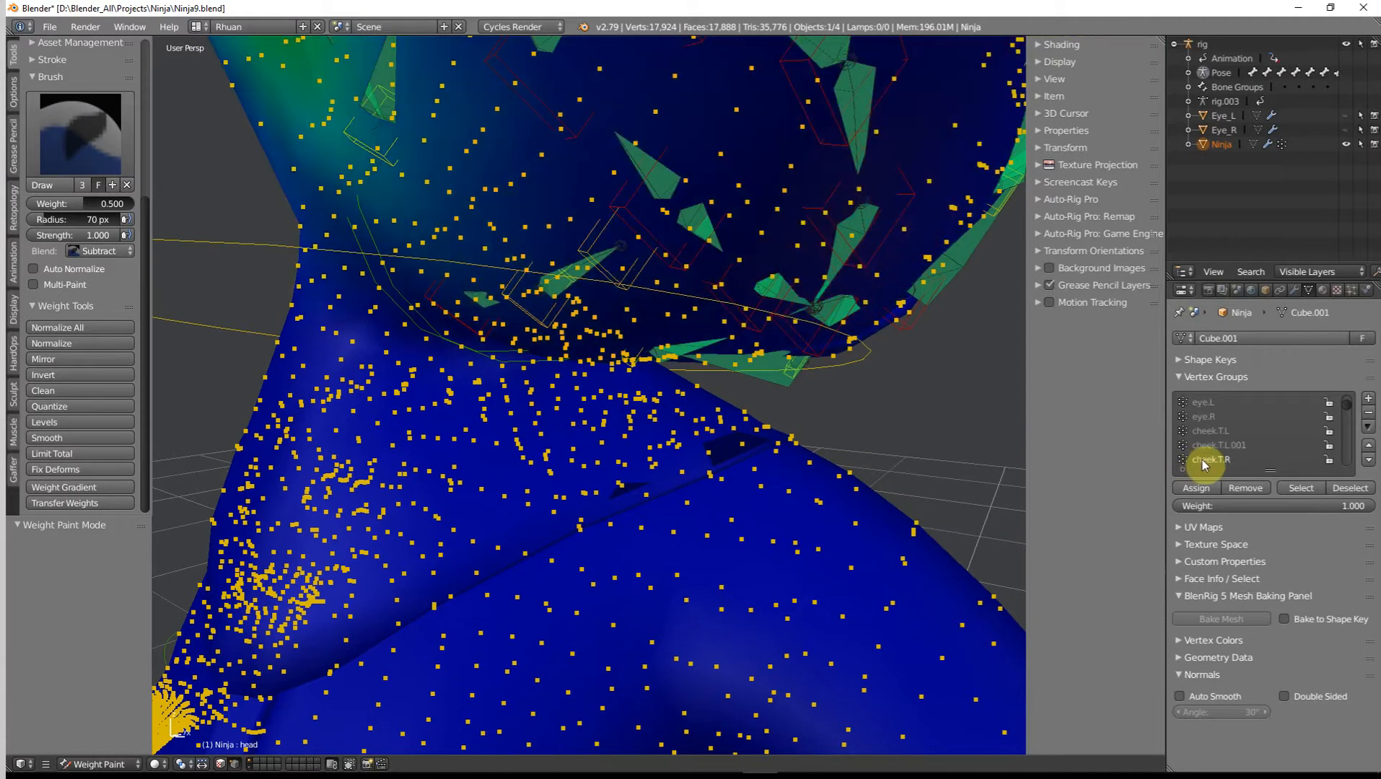
pyautogui.scroll(-1, 1223, 450)
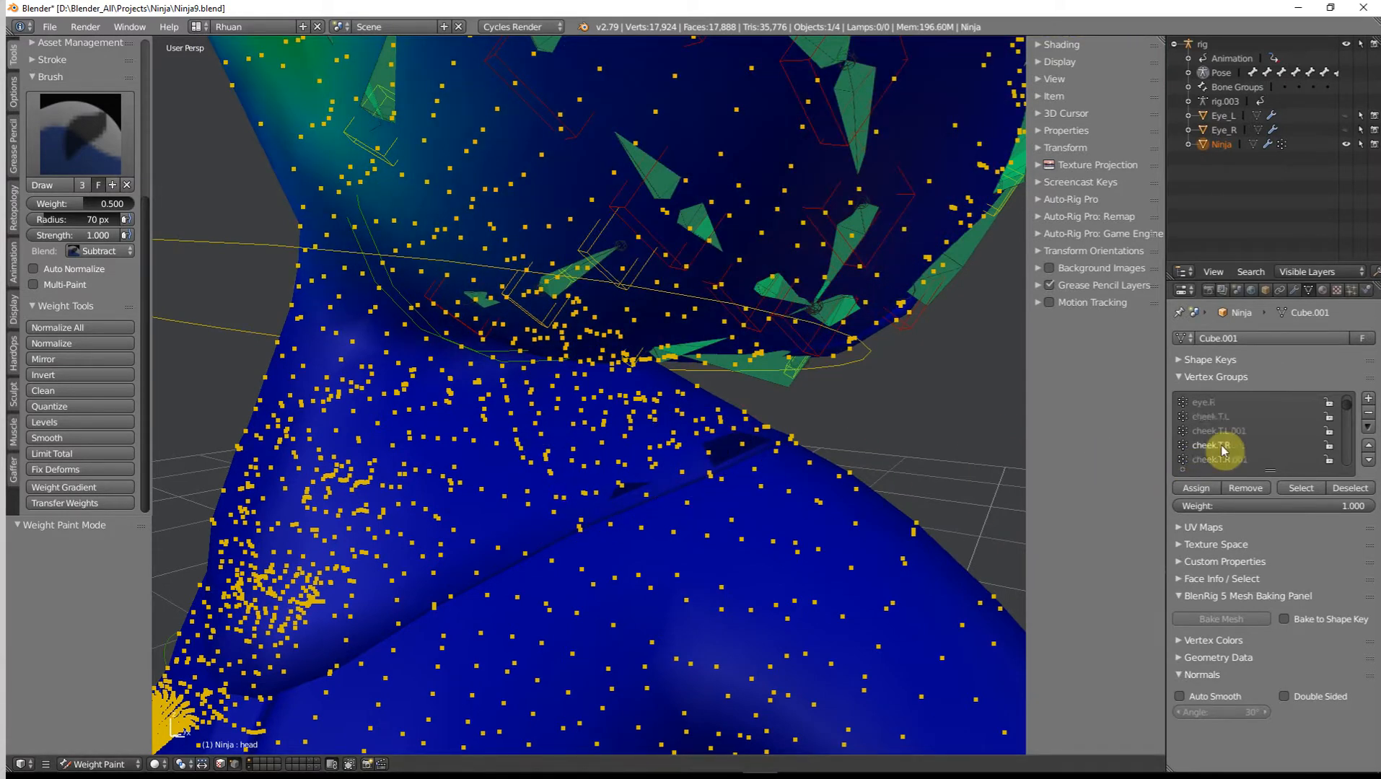
pyautogui.click(1231, 422)
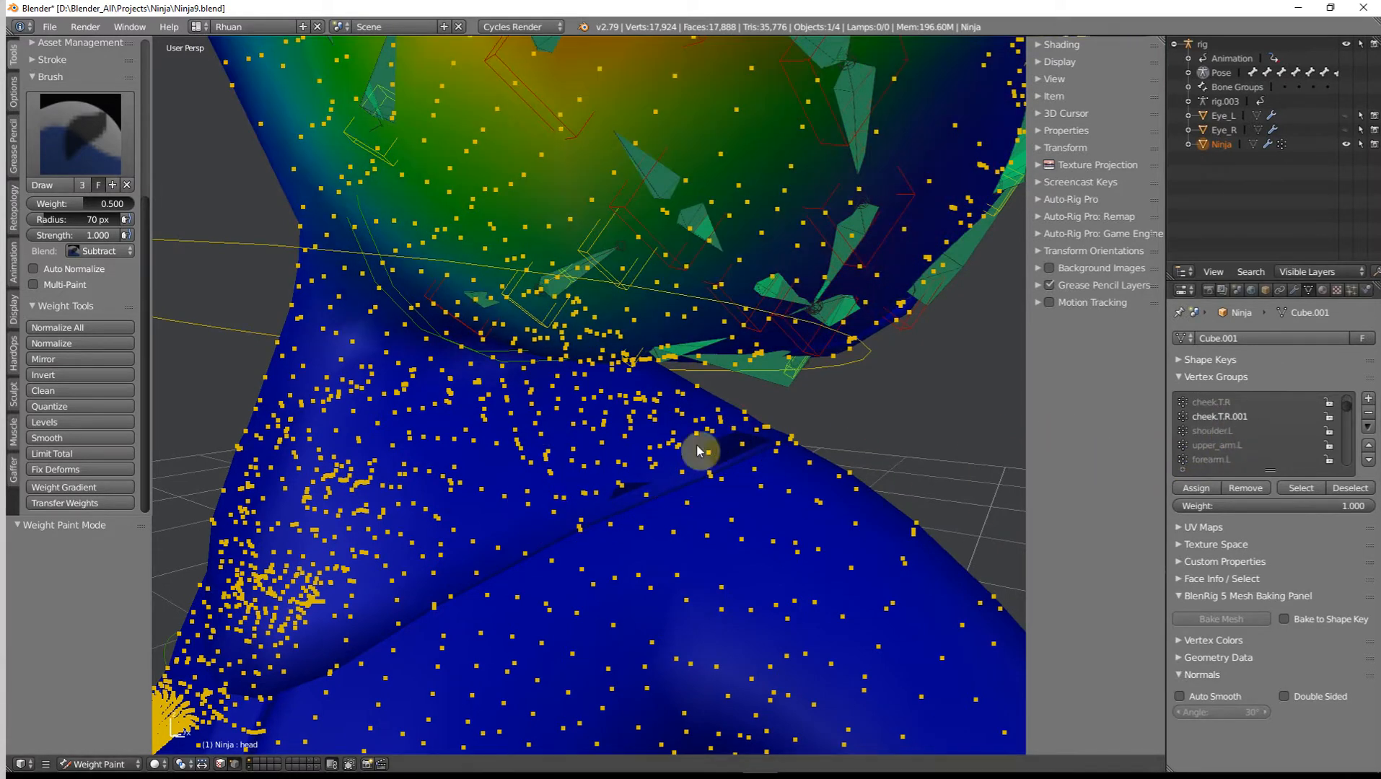
# Make shoulder.L the active vertex group and set the weight brush's blend mode to Add.
pyautogui.click(1230, 434)
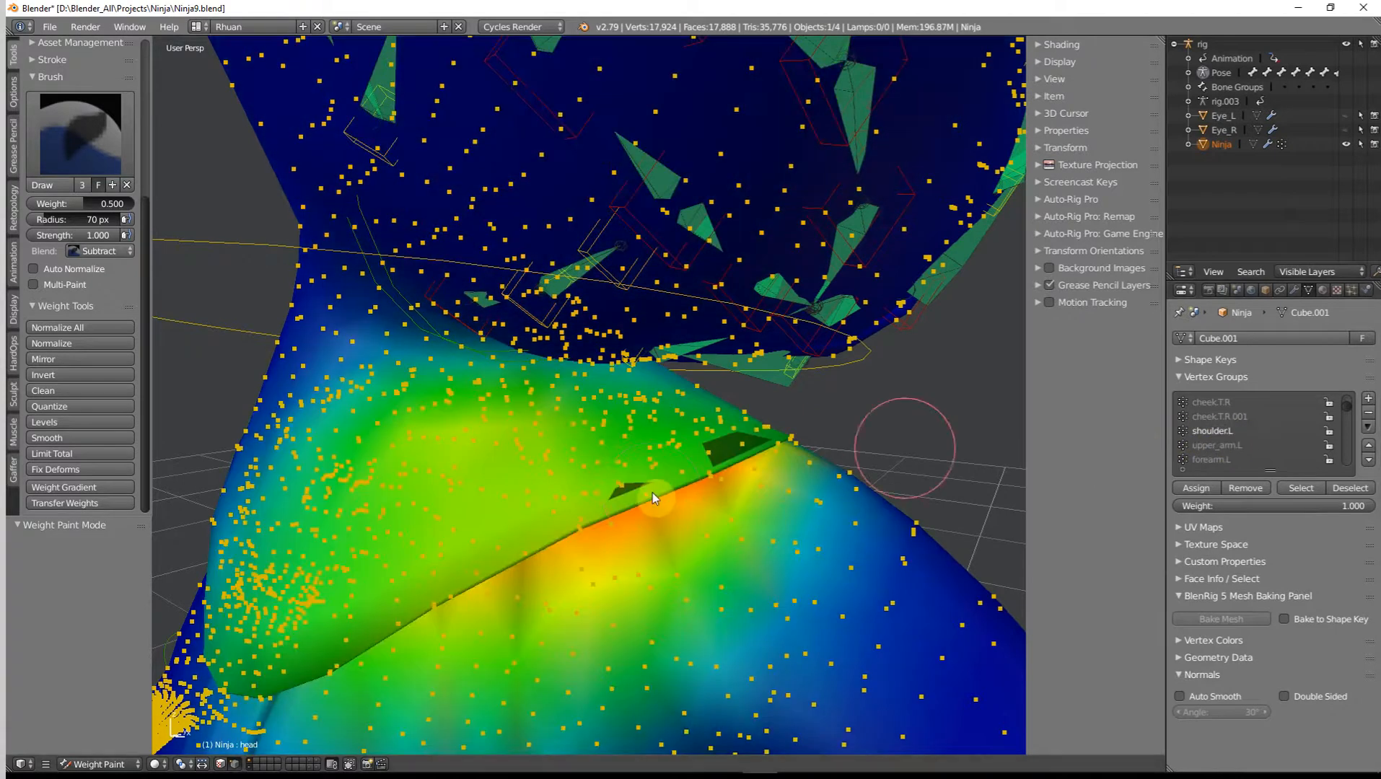
pyautogui.scroll(-5, 786, 551)
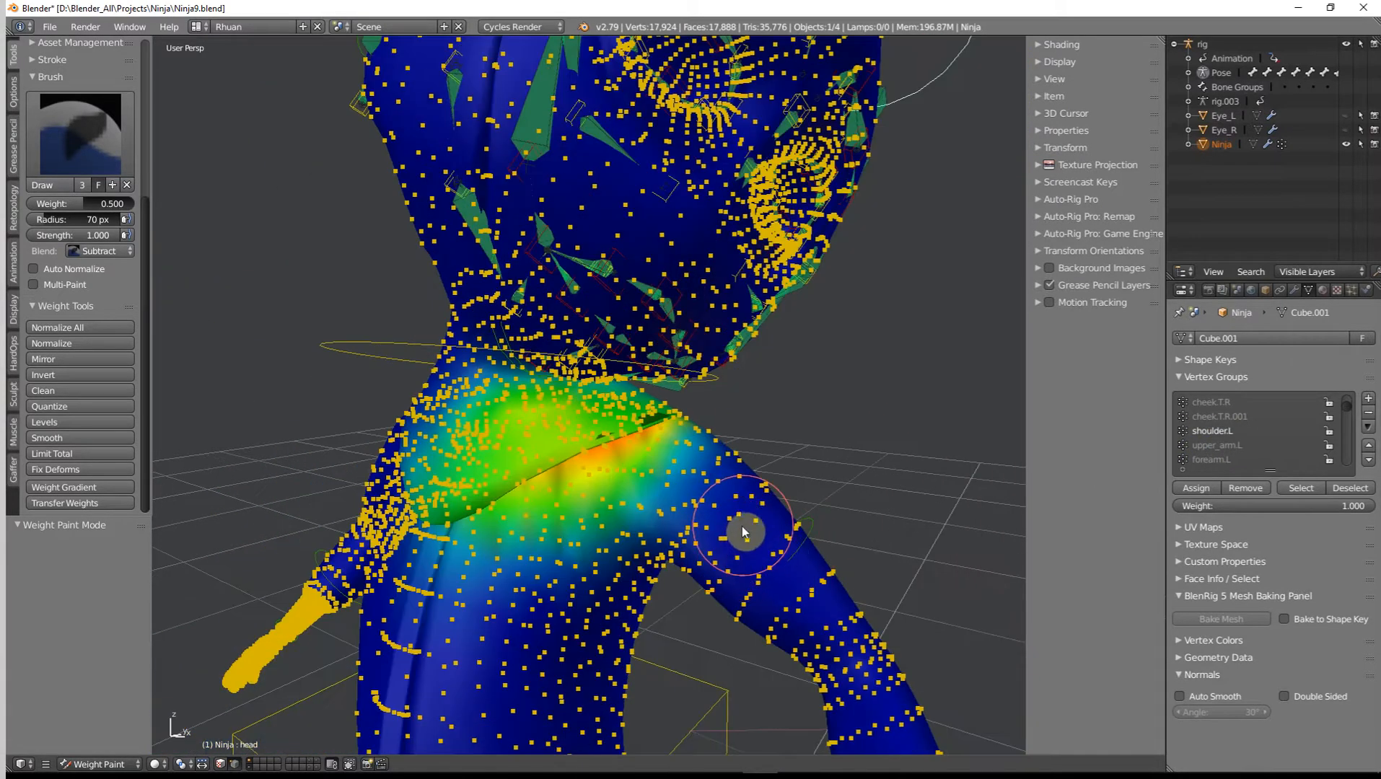
pyautogui.moveTo(740, 530)
pyautogui.mouseDown(button='middle')
pyautogui.moveTo(644, 554)
pyautogui.moveTo(730, 515)
pyautogui.moveTo(779, 517)
pyautogui.moveTo(685, 548)
pyautogui.moveTo(634, 527)
pyautogui.mouseUp(button='middle')
pyautogui.scroll(5, 795, 533)
pyautogui.click(90, 253)
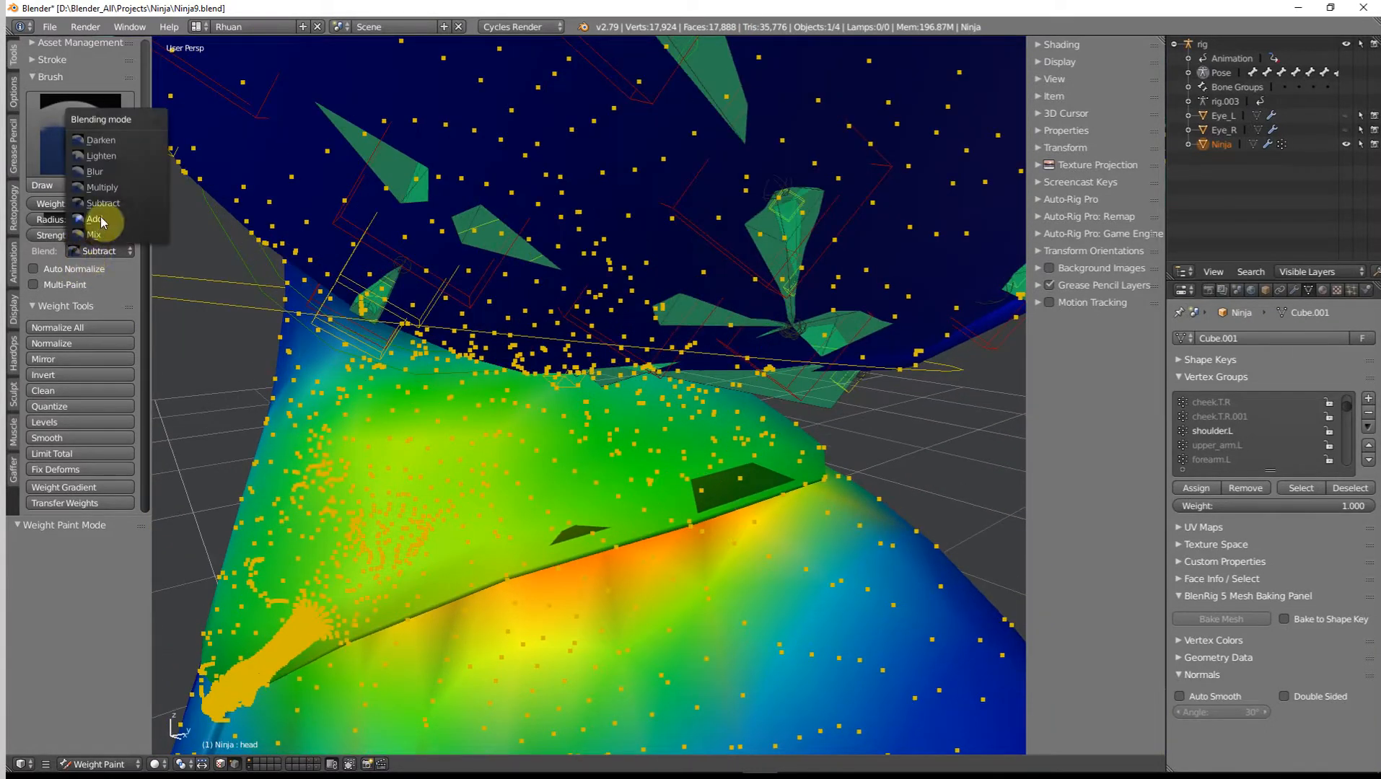
pyautogui.click(101, 222)
# Enter Edit Mode on the Ninja mesh and deselect all vertices.
pyautogui.moveTo(352, 407); pyautogui.dragTo(439, 386, button='middle')
pyautogui.scroll(-7, 621, 425)
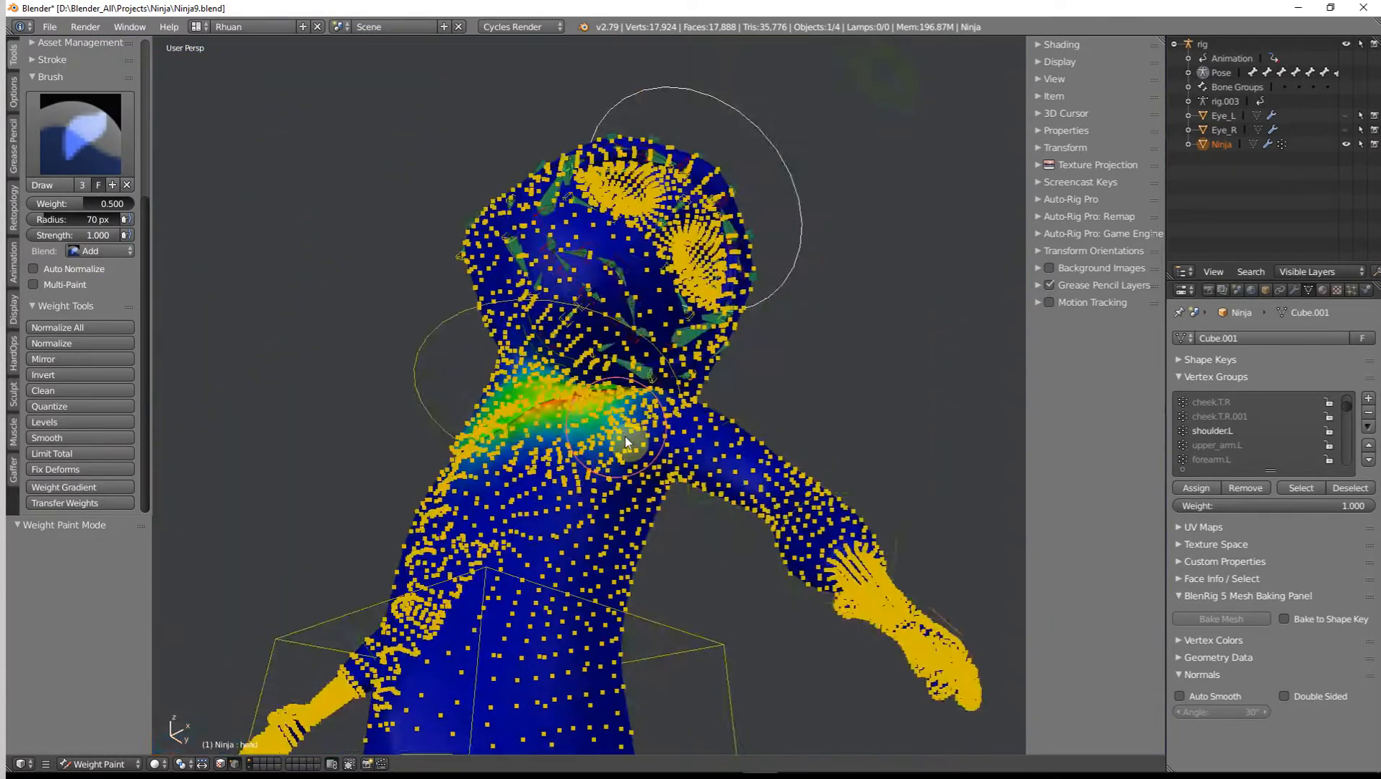
pyautogui.moveTo(624, 437); pyautogui.dragTo(712, 485, button='middle')
pyautogui.scroll(5, 605, 514)
pyautogui.moveTo(423, 495); pyautogui.dragTo(520, 463, button='middle')
pyautogui.press('Tab')
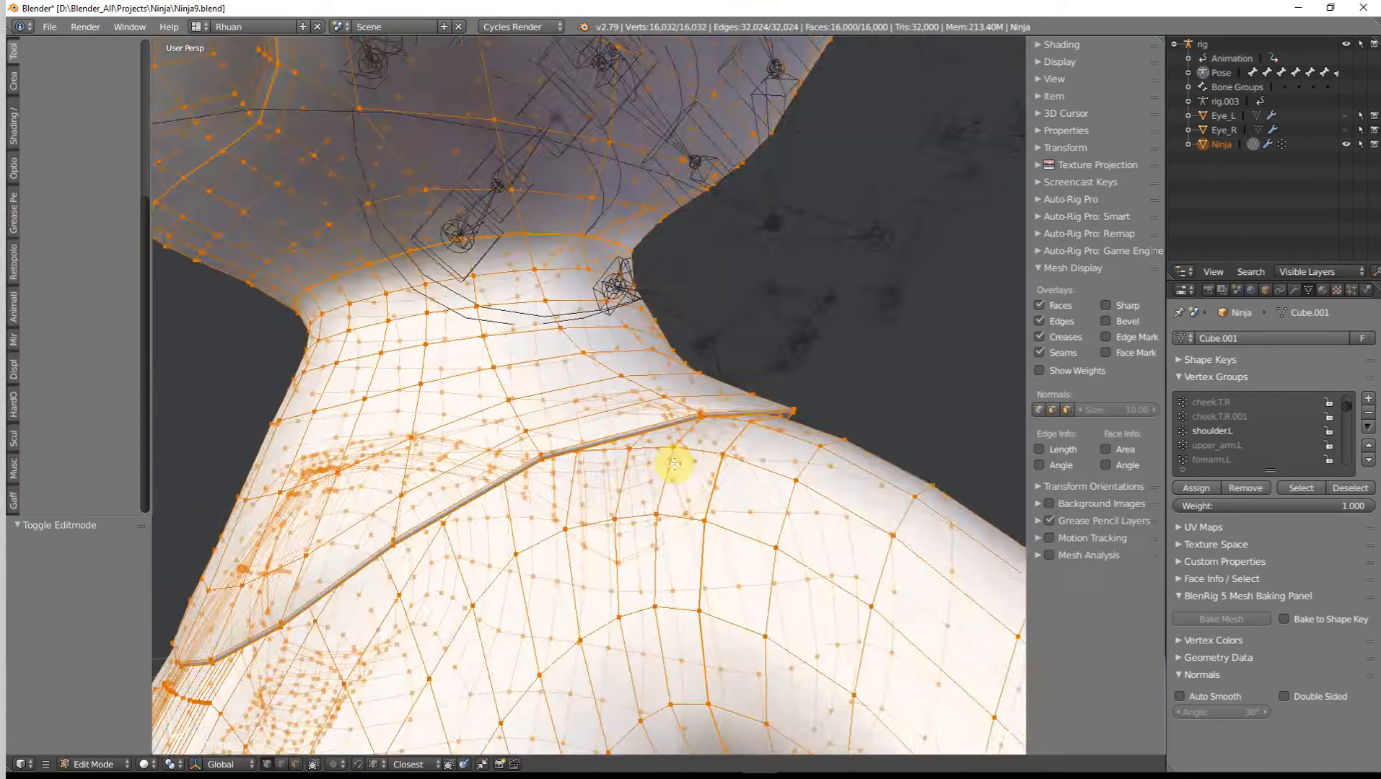
pyautogui.moveTo(671, 462)
pyautogui.mouseDown(button='middle')
pyautogui.moveTo(724, 434)
pyautogui.moveTo(732, 456)
pyautogui.moveTo(693, 505)
pyautogui.mouseUp(button='middle')
pyautogui.press('z')
pyautogui.press('z')
pyautogui.press('a')
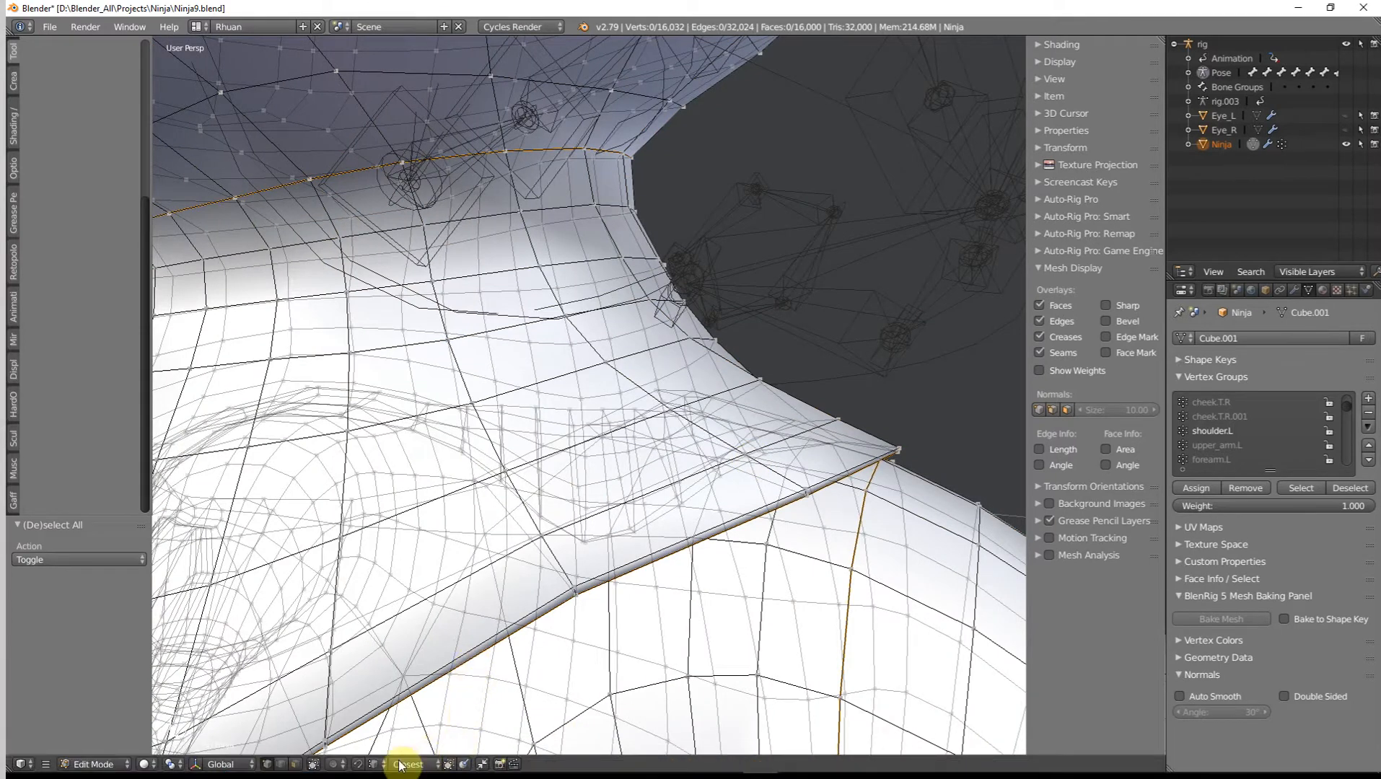
# Select the loops of faces along the collar's outer rim, its inner side and the band just above it.
pyautogui.moveTo(728, 573); pyautogui.dragTo(751, 573, button='middle')
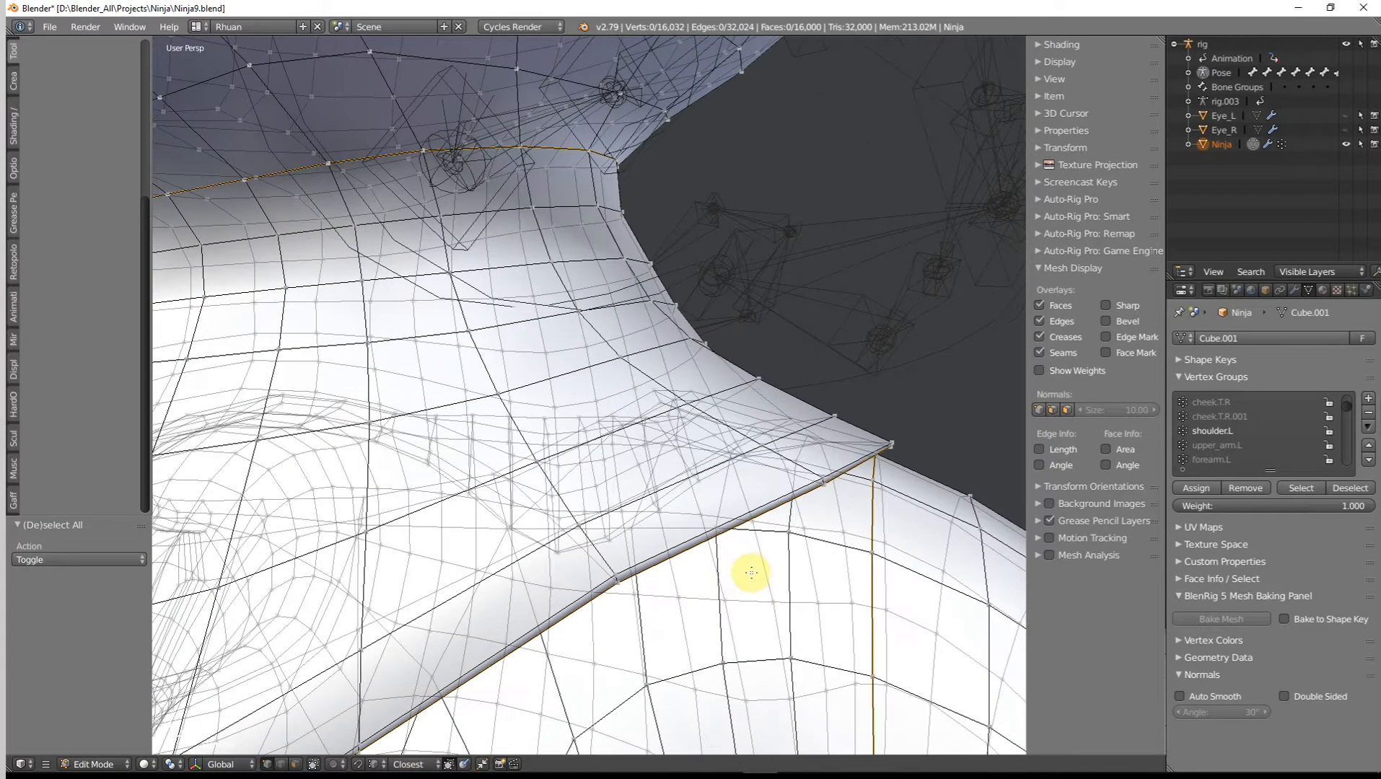
pyautogui.moveTo(761, 507); pyautogui.dragTo(824, 377, button='middle')
pyautogui.keyDown('alt'); pyautogui.rightClick(760, 479); pyautogui.keyUp('alt')
pyautogui.keyDown('alt'); pyautogui.keyDown('shift'); pyautogui.rightClick(805, 480); pyautogui.keyUp('shift'); pyautogui.keyUp('alt')
pyautogui.keyDown('alt'); pyautogui.keyDown('shift'); pyautogui.rightClick(867, 465); pyautogui.keyUp('shift'); pyautogui.keyUp('alt')
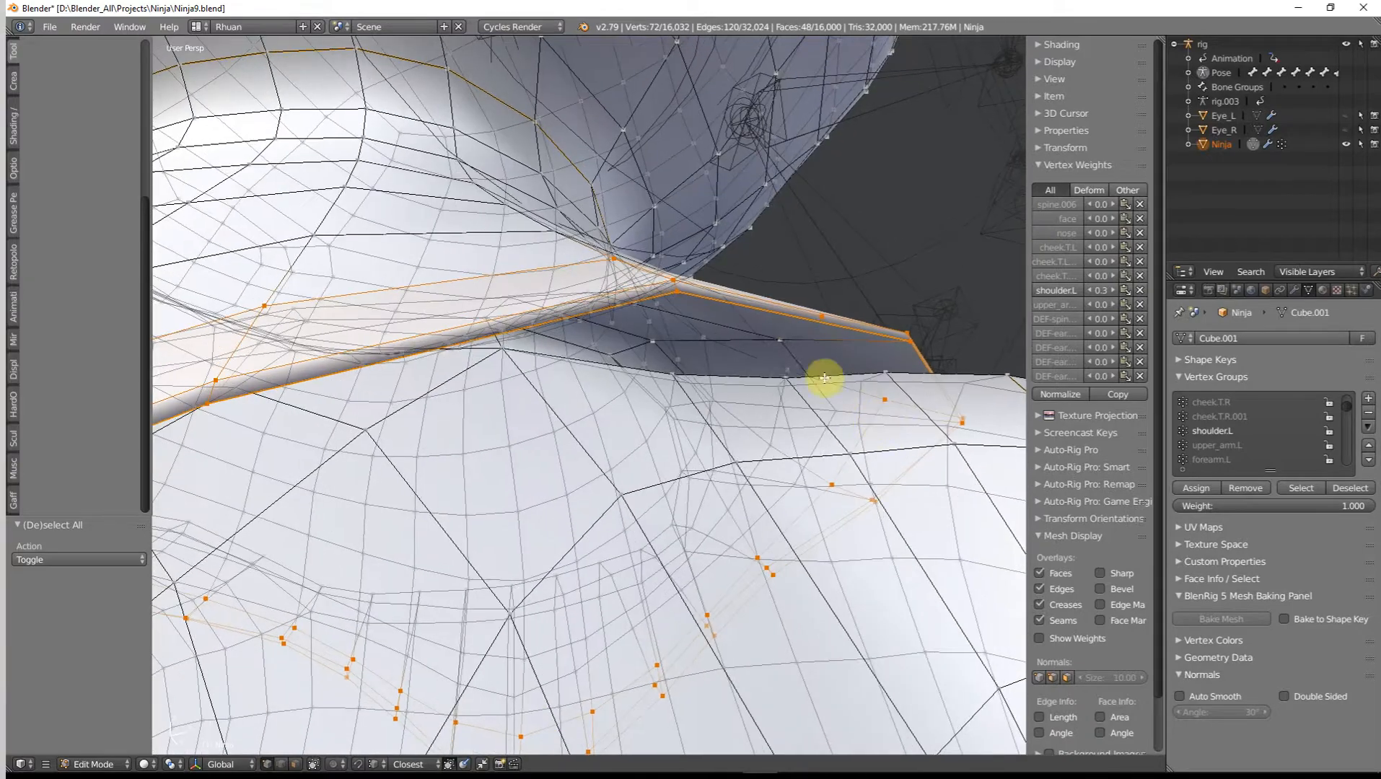
pyautogui.keyDown('alt'); pyautogui.keyDown('shift'); pyautogui.rightClick(750, 331); pyautogui.keyUp('shift'); pyautogui.keyUp('alt')
pyautogui.moveTo(745, 327); pyautogui.dragTo(640, 453, button='middle')
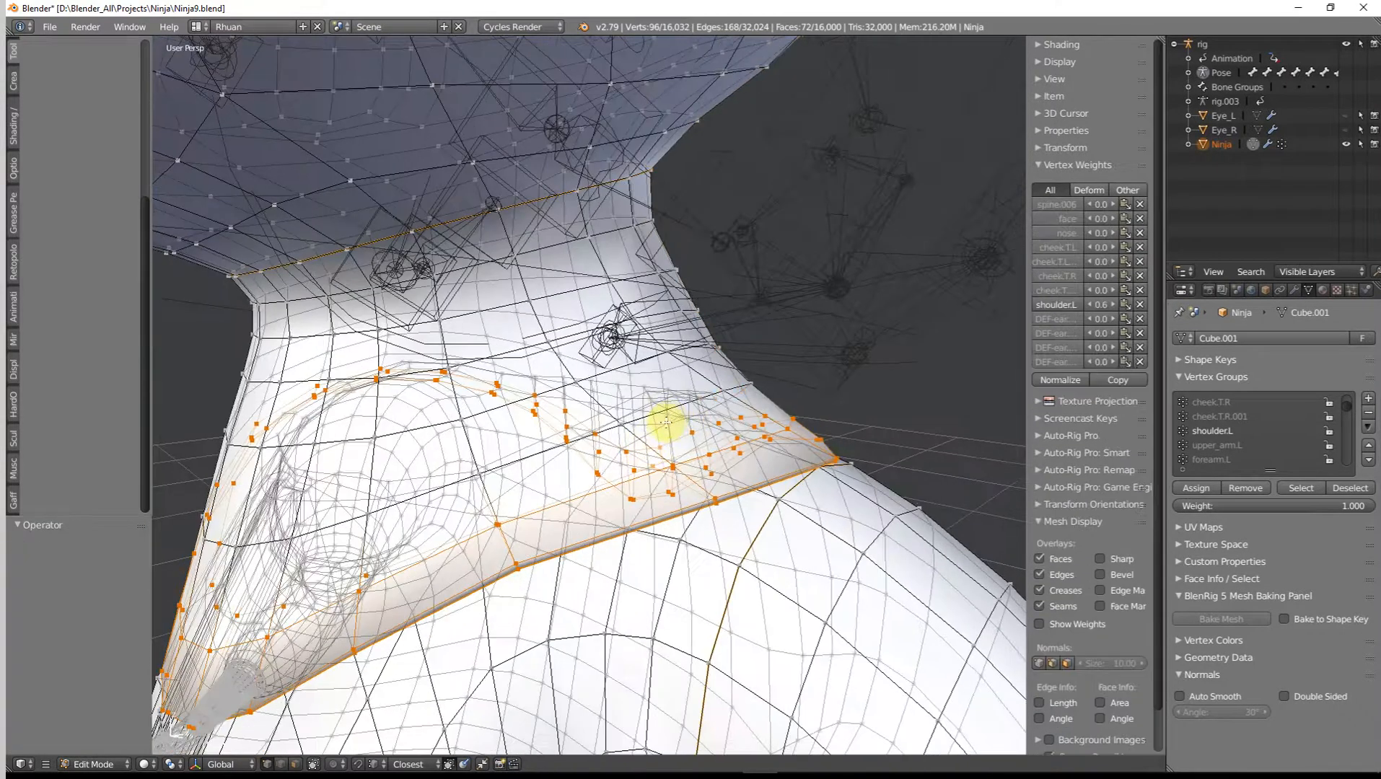
pyautogui.keyDown('alt'); pyautogui.keyDown('shift'); pyautogui.rightClick(736, 388); pyautogui.keyUp('shift'); pyautogui.keyUp('alt')
pyautogui.moveTo(736, 388)
pyautogui.mouseDown(button='middle')
pyautogui.moveTo(740, 441)
pyautogui.moveTo(668, 484)
pyautogui.moveTo(785, 529)
pyautogui.moveTo(893, 504)
pyautogui.moveTo(878, 456)
pyautogui.moveTo(725, 534)
pyautogui.moveTo(654, 591)
pyautogui.mouseUp(button='middle')
# Return to Weight Paint mode and enable face selection masking to limit painting to the selected collar faces.
pyautogui.press('Tab')
pyautogui.scroll(-4, 736, 435)
pyautogui.scroll(4, 668, 484)
pyautogui.scroll(2, 728, 516)
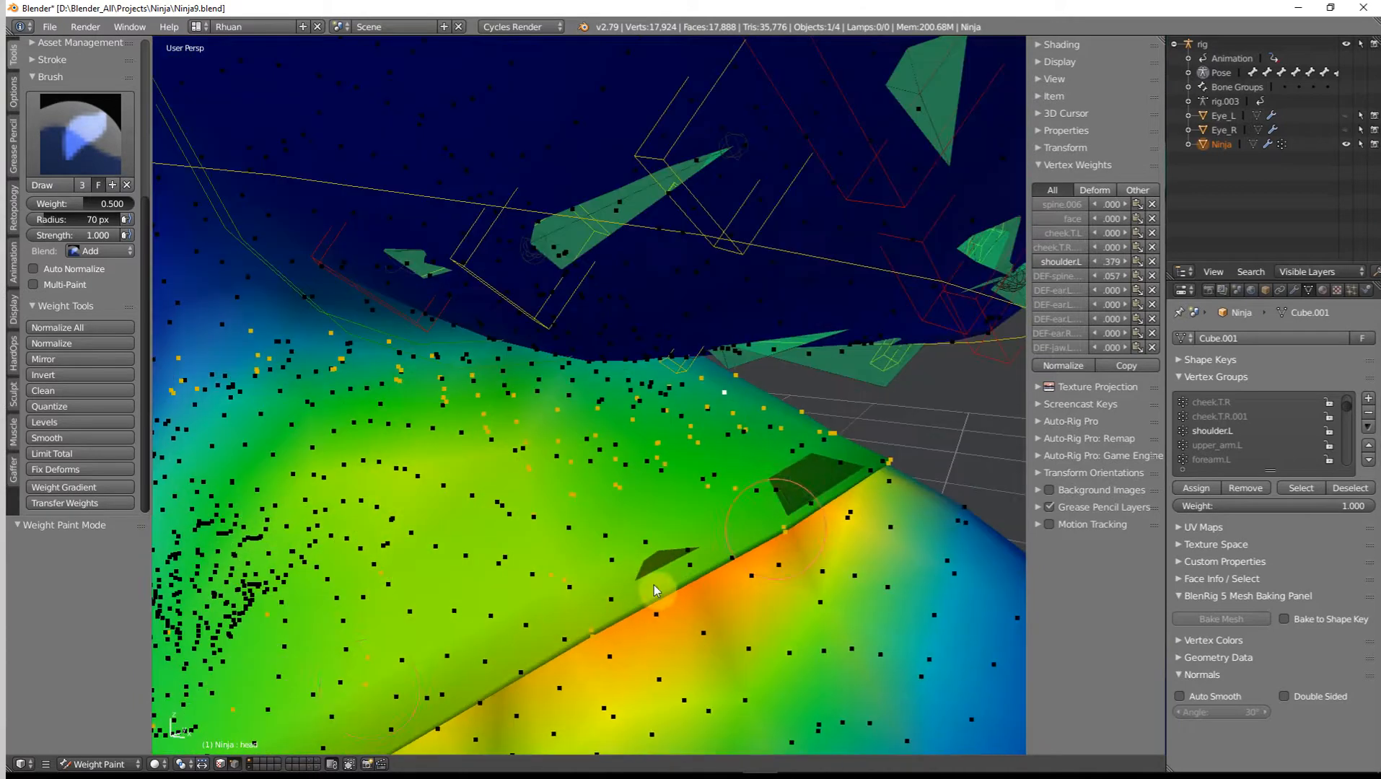
pyautogui.click(221, 765)
pyautogui.moveTo(675, 514)
pyautogui.mouseDown(button='middle')
pyautogui.moveTo(718, 504)
pyautogui.moveTo(687, 518)
pyautogui.moveTo(721, 538)
pyautogui.moveTo(714, 513)
pyautogui.moveTo(729, 497)
pyautogui.mouseUp(button='middle')
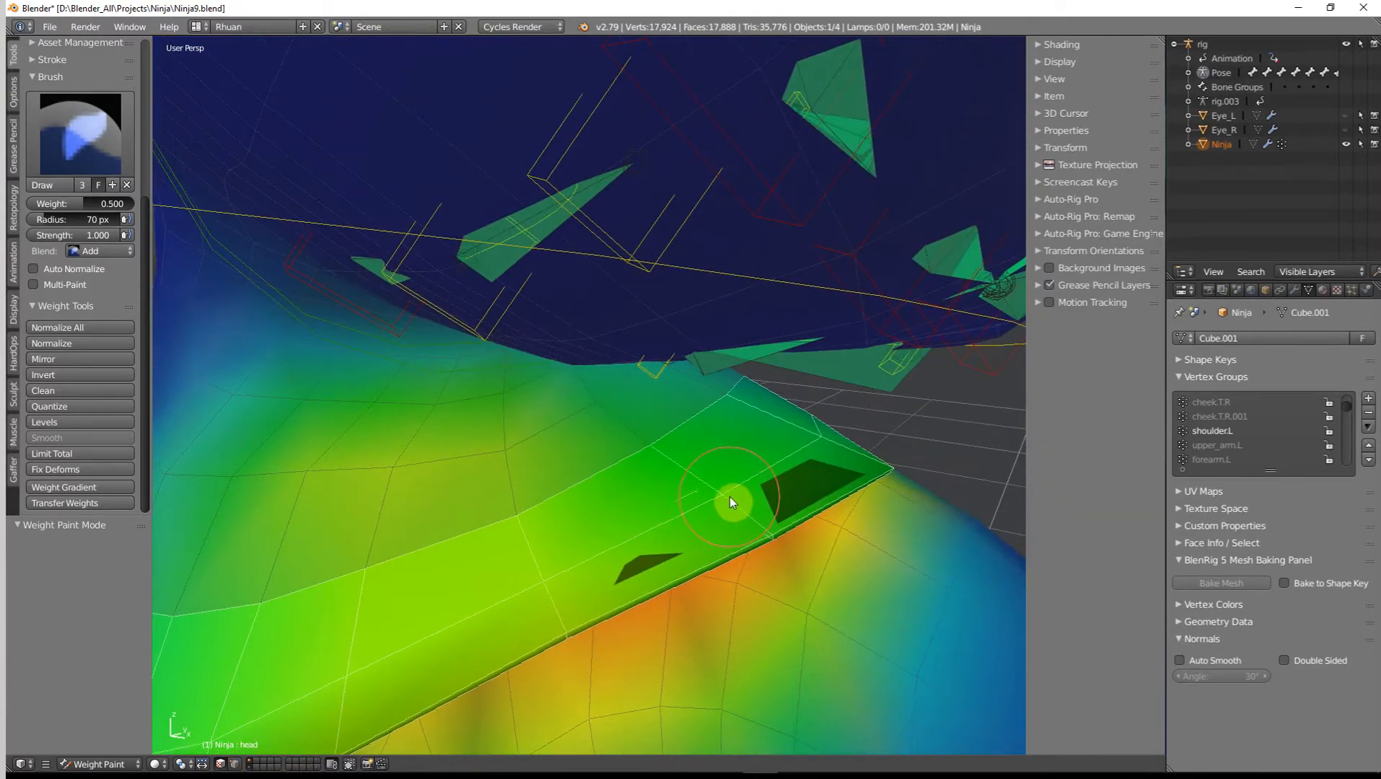
# Try adding shoulder.L weight at 0.500 to the masked collar faces around the gaps, and undo the brush strokes.
pyautogui.moveTo(729, 498); pyautogui.dragTo(697, 512)
pyautogui.moveTo(629, 554)
pyautogui.mouseDown()
pyautogui.moveTo(549, 589)
pyautogui.moveTo(601, 615)
pyautogui.mouseUp()
pyautogui.moveTo(752, 540); pyautogui.dragTo(746, 525)
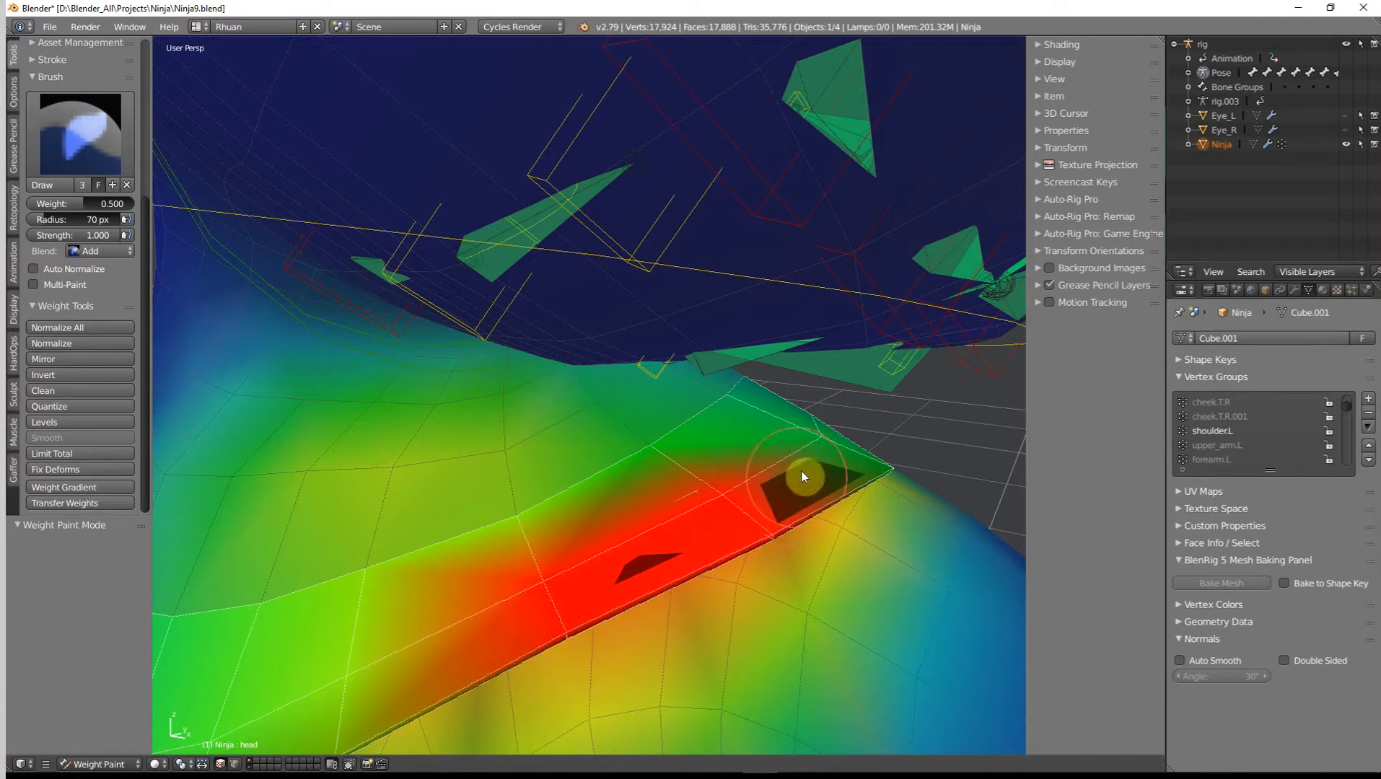
pyautogui.moveTo(802, 476)
pyautogui.mouseDown()
pyautogui.moveTo(813, 454)
pyautogui.moveTo(821, 467)
pyautogui.mouseUp()
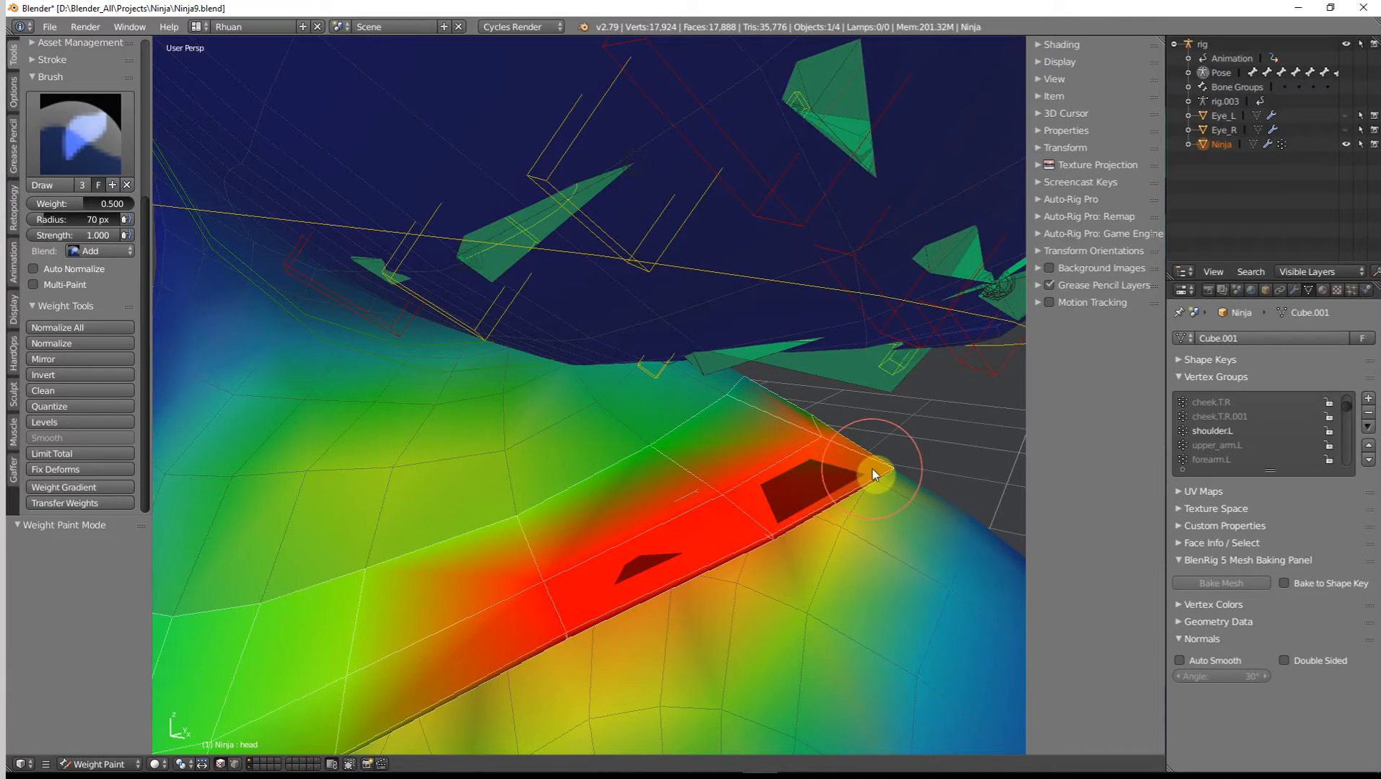
pyautogui.moveTo(873, 469); pyautogui.dragTo(901, 379, button='middle')
pyautogui.scroll(6, 899, 379)
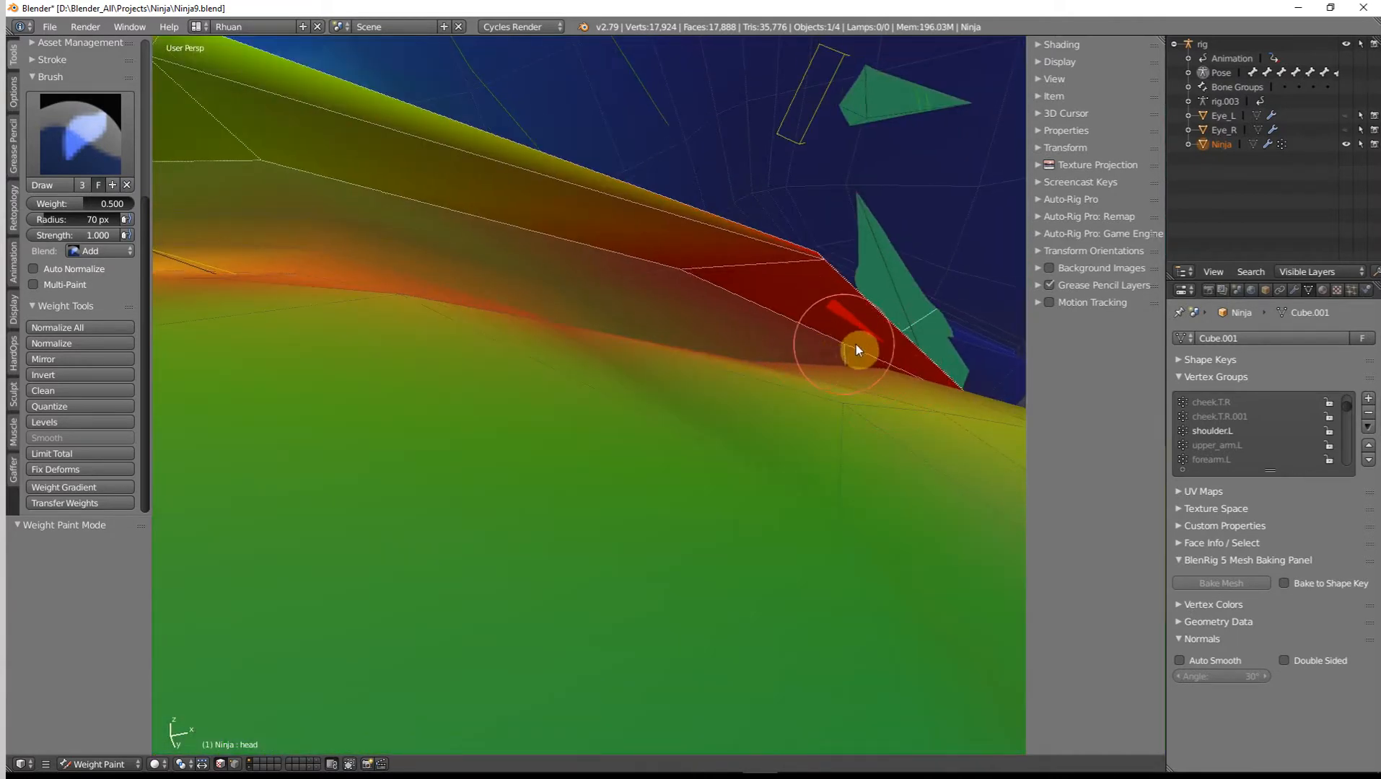
pyautogui.moveTo(856, 347); pyautogui.dragTo(755, 567, button='middle')
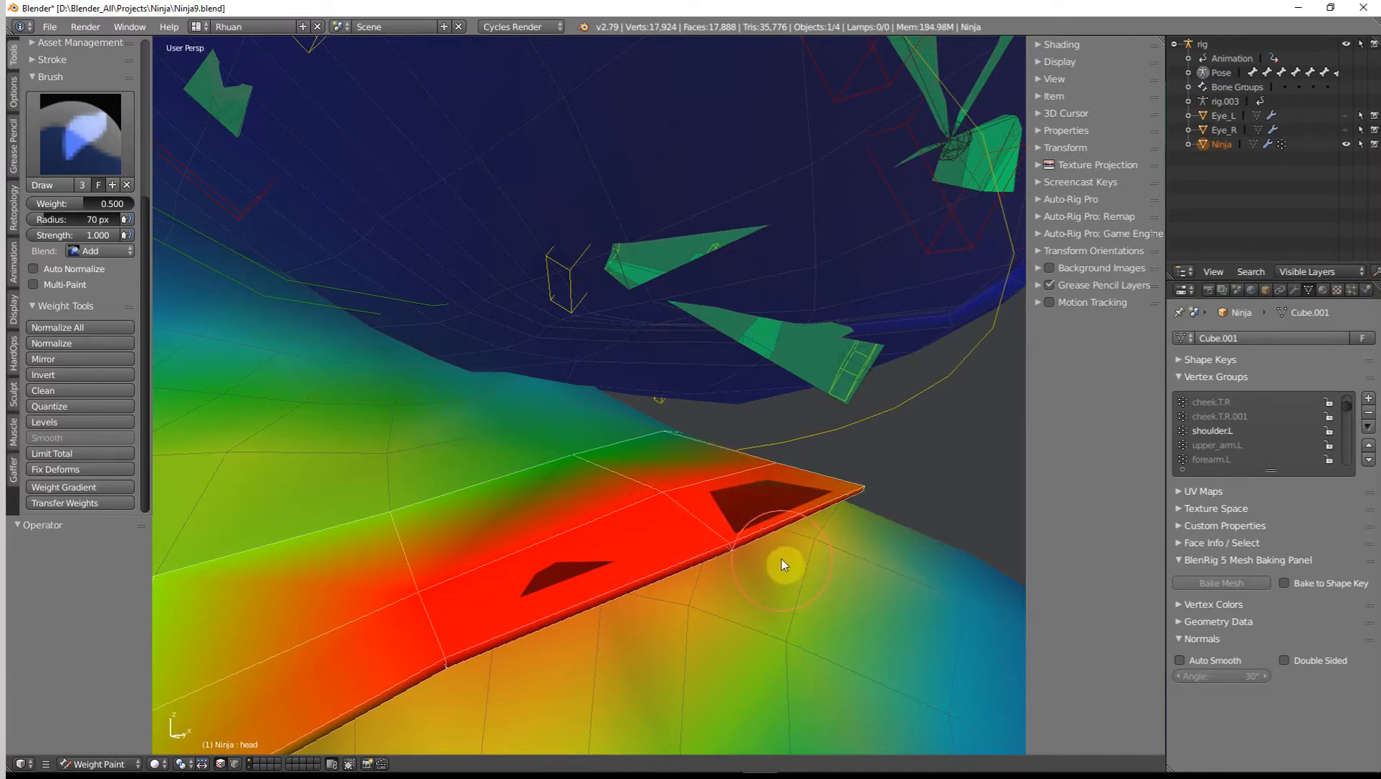
pyautogui.hotkey('ctrl', 'z')
# Return the Ninja mesh to Object Mode with its neck and collar in view.
pyautogui.moveTo(779, 559); pyautogui.dragTo(708, 553, button='middle')
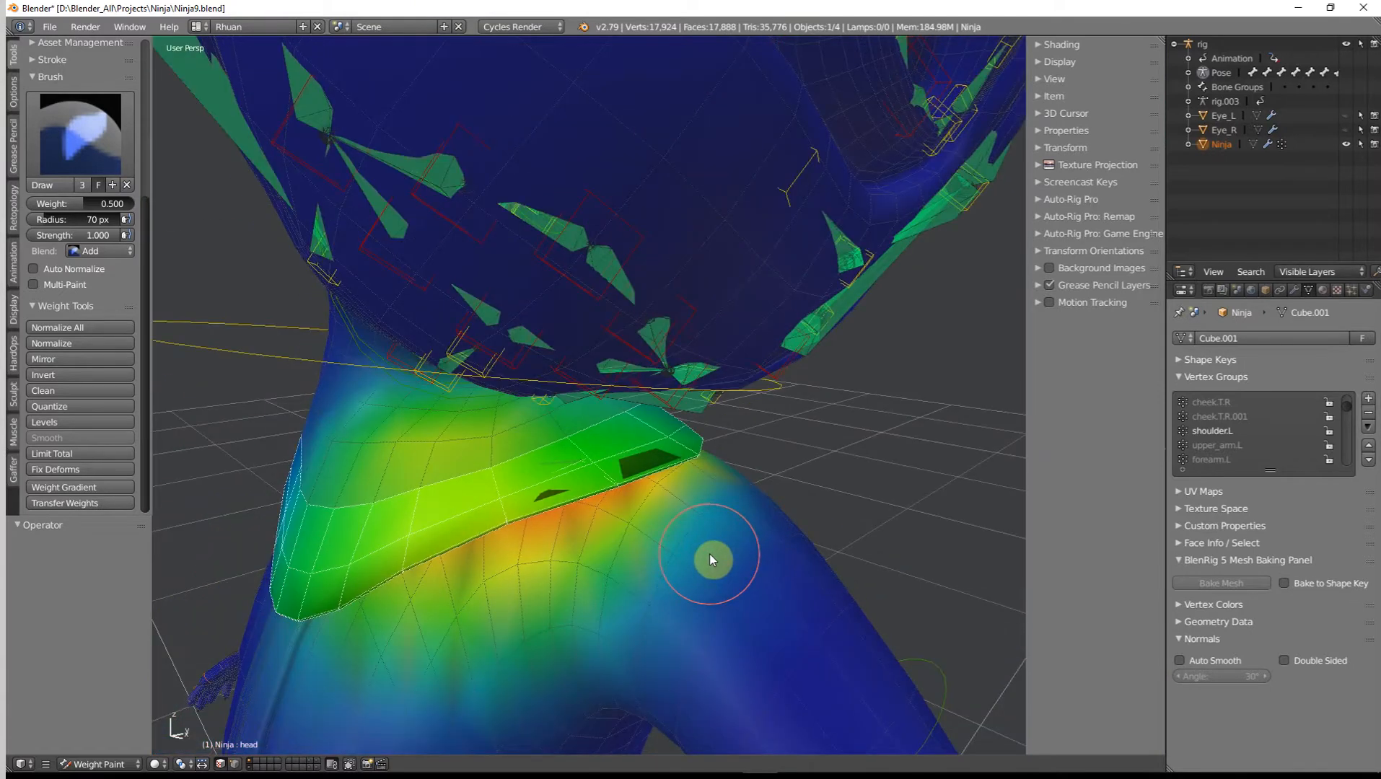
pyautogui.scroll(-3, 708, 554)
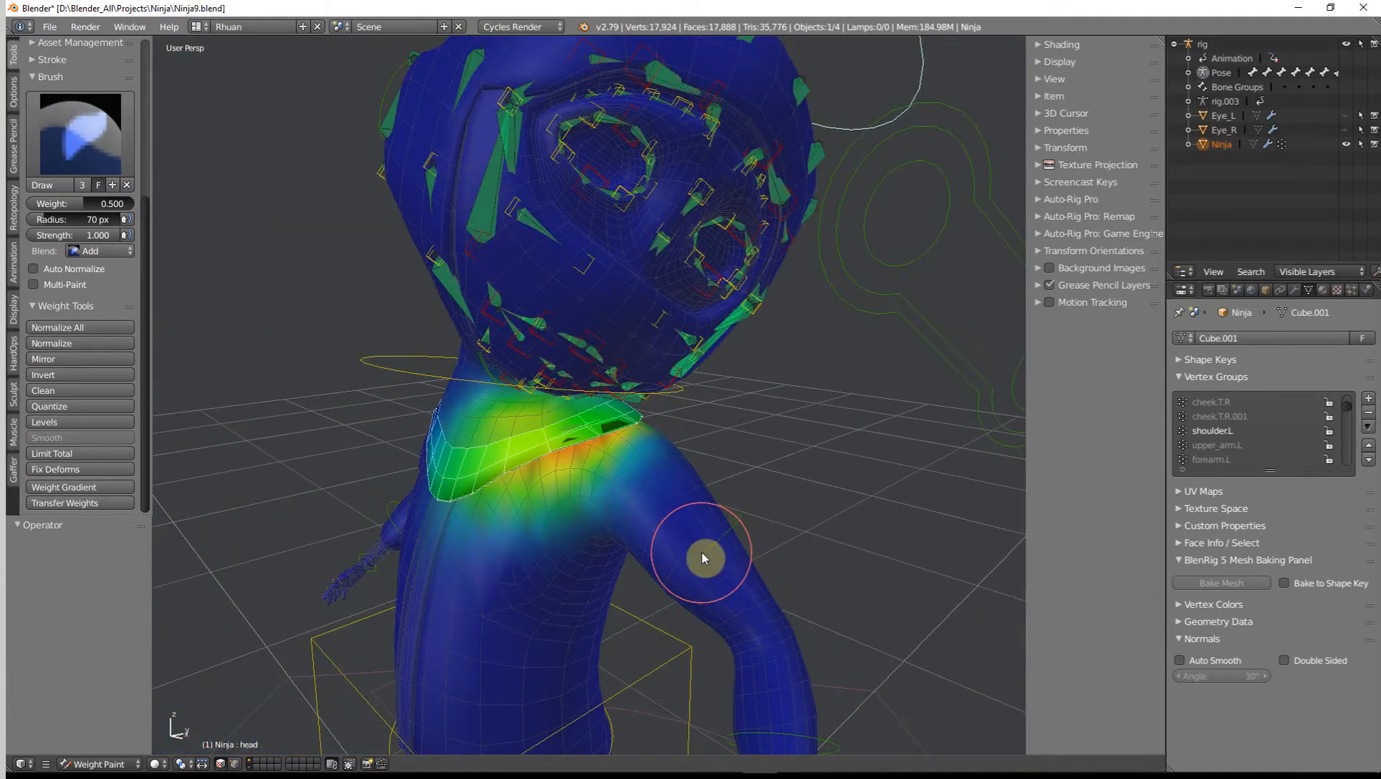
pyautogui.hotkey('ctrl', 'Tab')
pyautogui.moveTo(627, 542); pyautogui.dragTo(673, 542, button='middle')
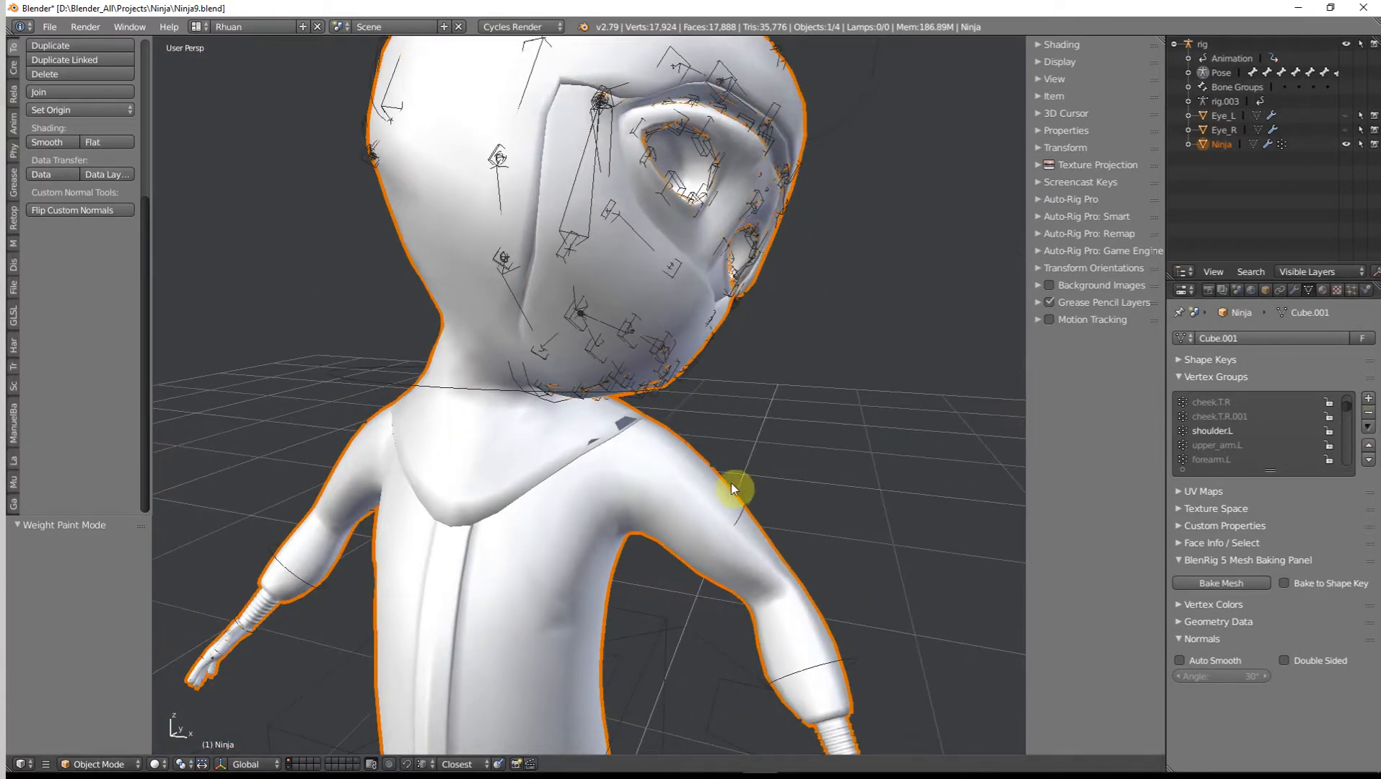
# Raise the Ninja mesh's Subsurf view subdivisions to 1 to check the collar gaps, and return them to 0.
pyautogui.click(1290, 291)
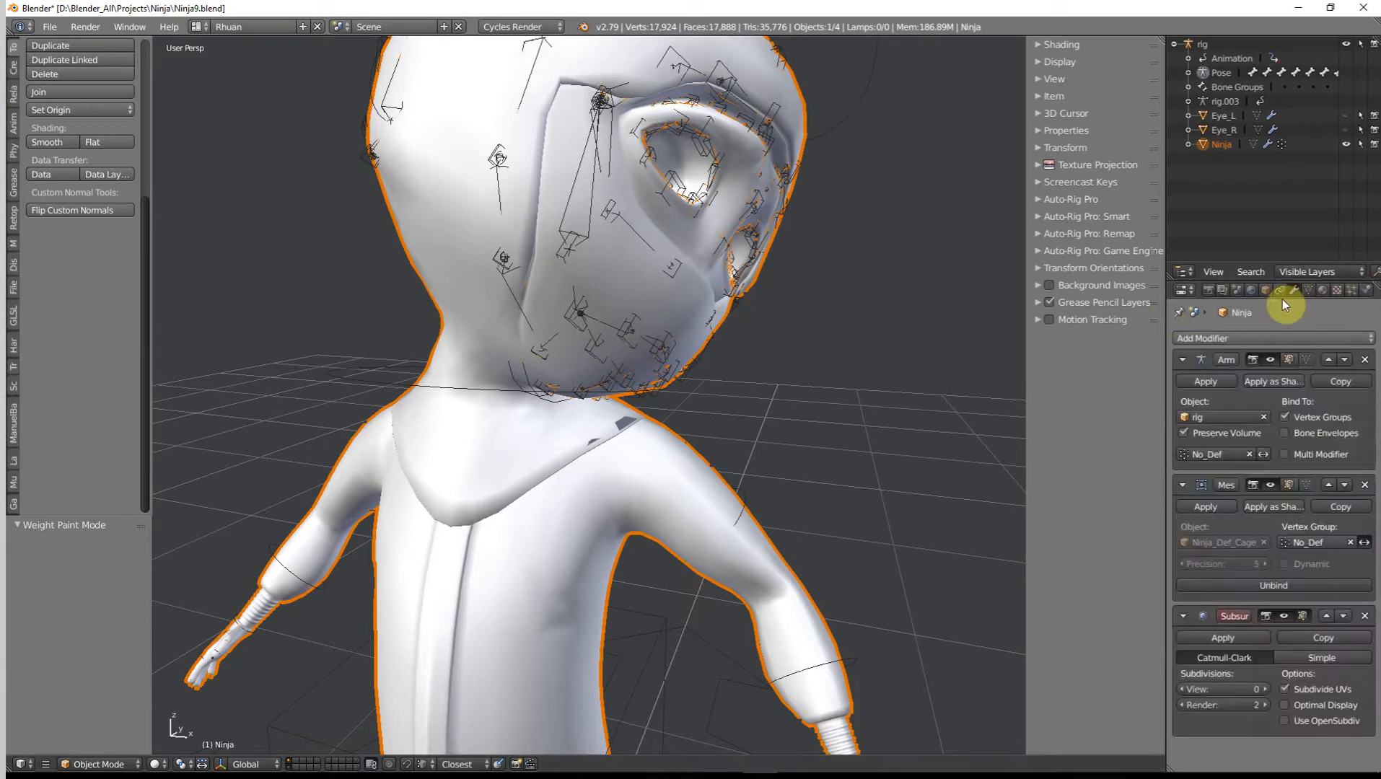
pyautogui.click(1266, 689)
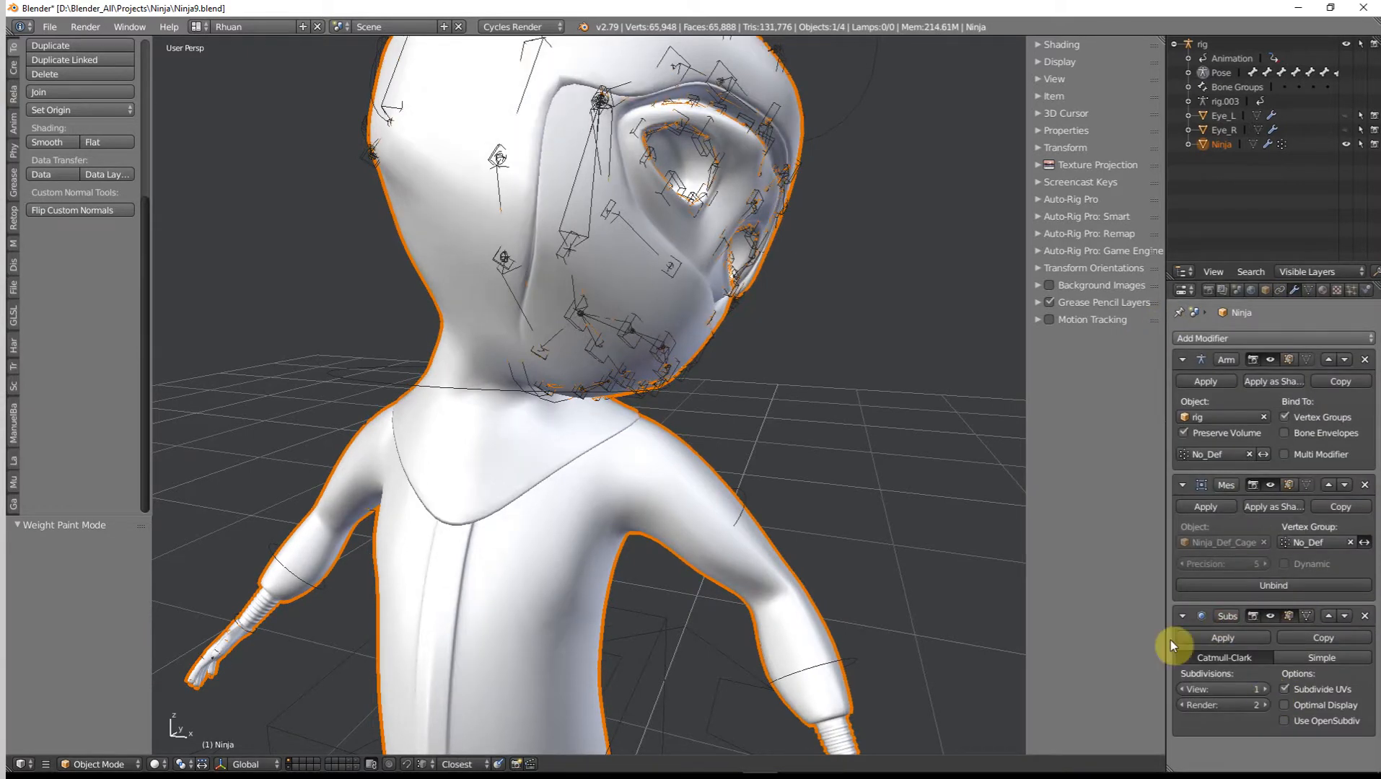
pyautogui.scroll(-3, 627, 373)
pyautogui.moveTo(627, 373); pyautogui.dragTo(876, 474, button='middle')
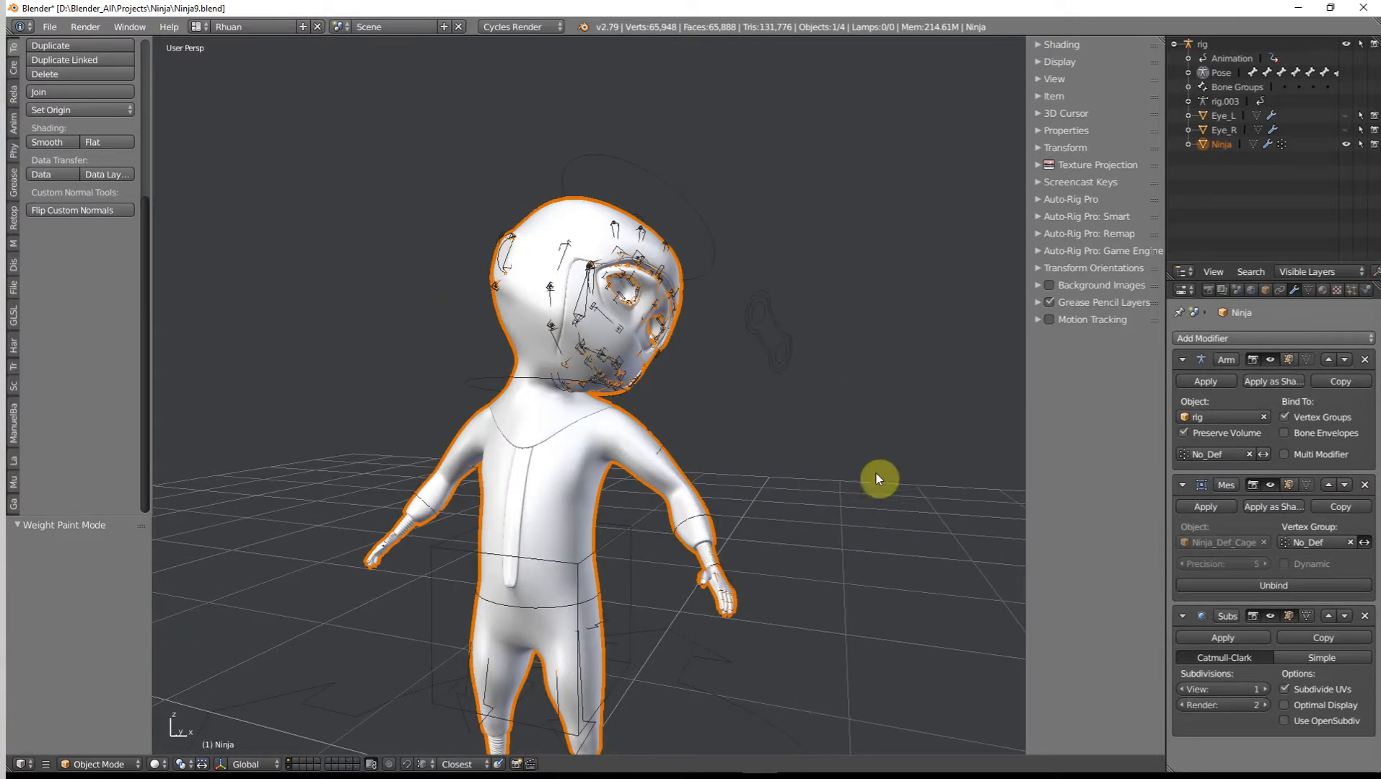
pyautogui.click(1181, 689)
# Select the rig's head control, clear its rotation, and collapse the rig hierarchy in the outliner.
pyautogui.rightClick(712, 258)
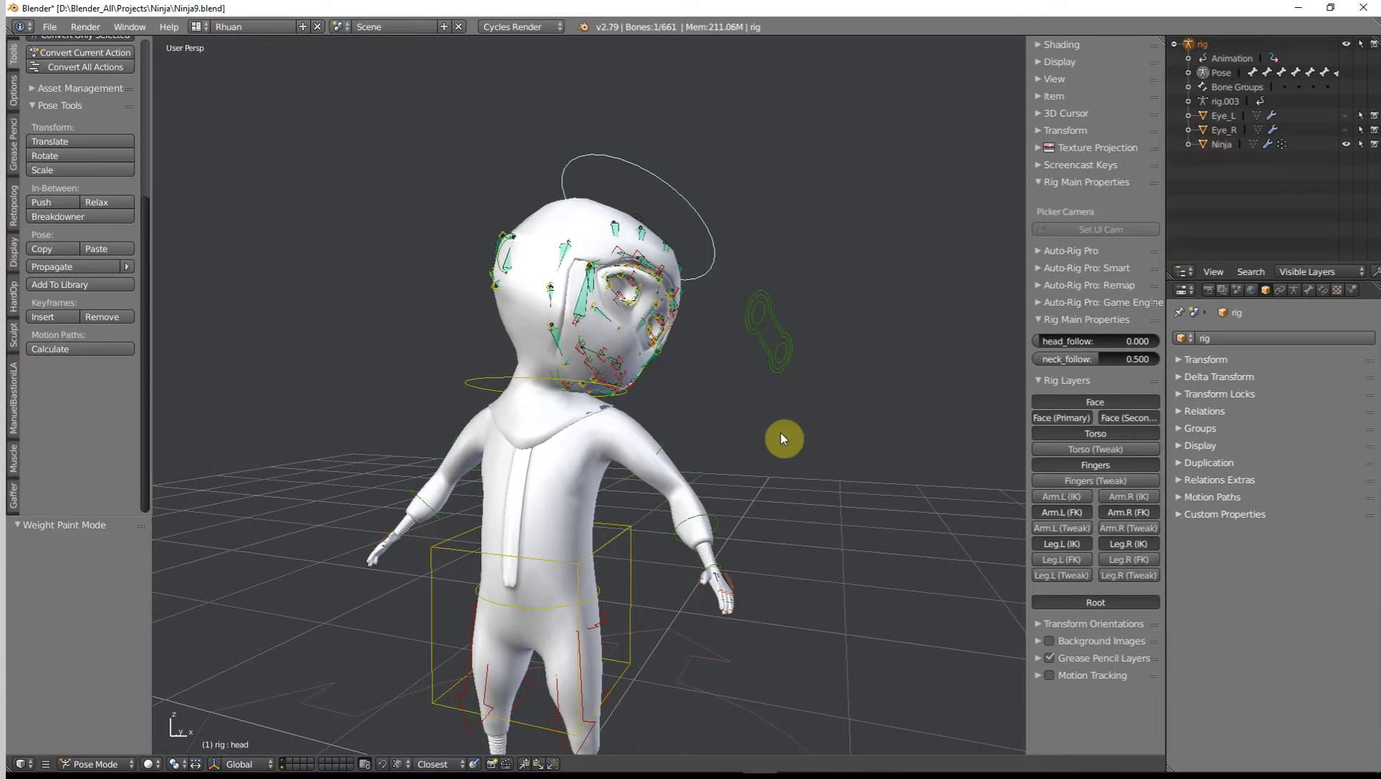
pyautogui.hotkey('alt', 'r')
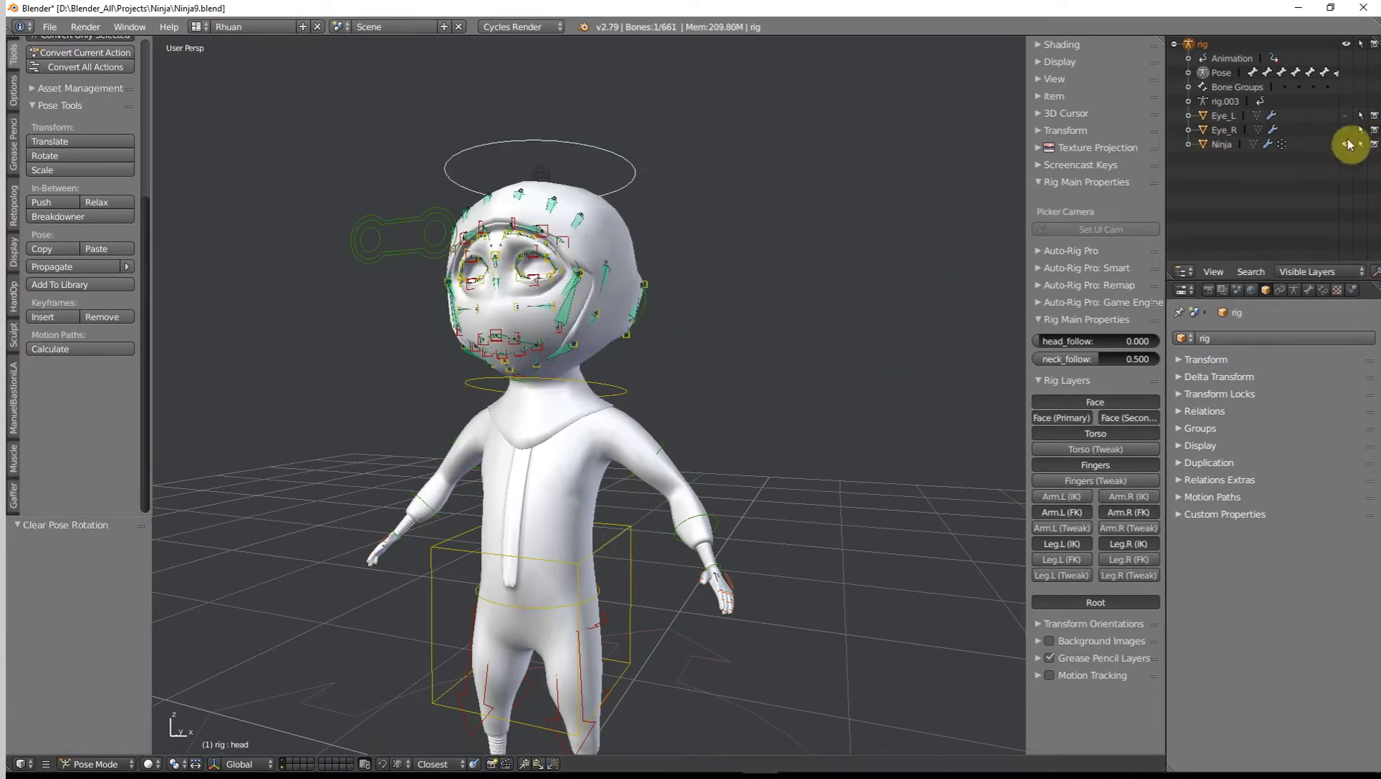
pyautogui.click(1174, 45)
# Pose-test the rig's chest control with a free trackball rotation of about 13.8° and 60.2°.
pyautogui.moveTo(635, 303); pyautogui.dragTo(665, 375, button='middle')
pyautogui.moveTo(785, 247); pyautogui.dragTo(753, 343, button='middle')
pyautogui.press('r')
pyautogui.press('r')
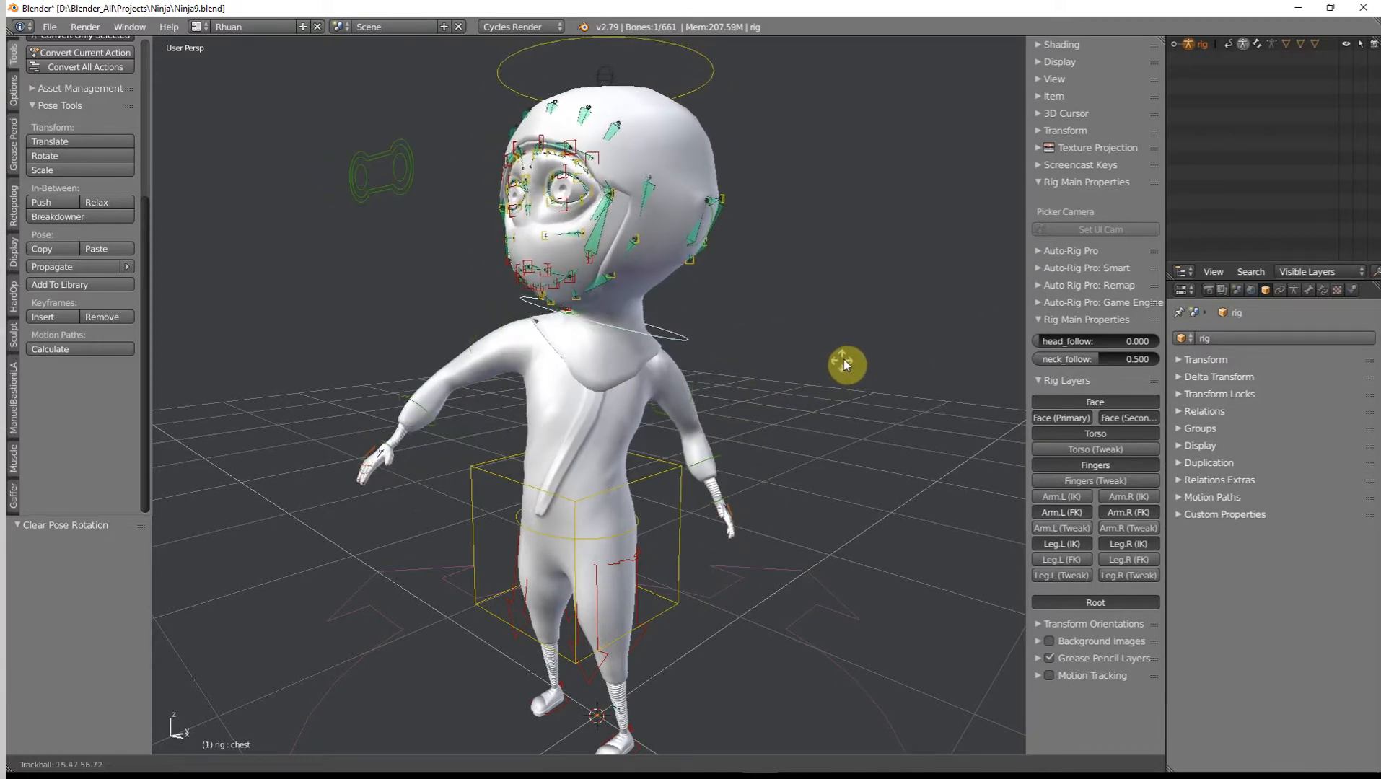
pyautogui.click(834, 364)
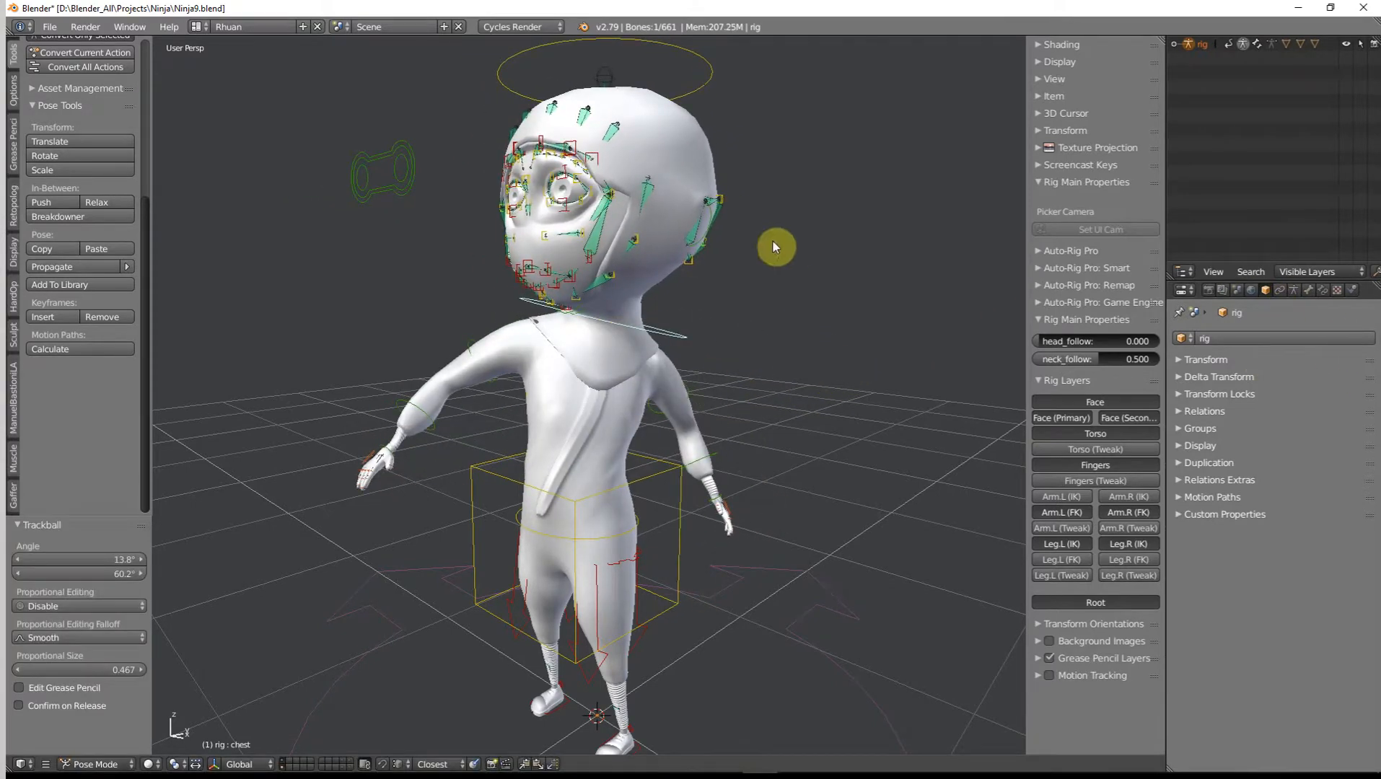
# Select the Ninja mesh and set its Subsurf view subdivisions to 1.
pyautogui.rightClick(708, 149)
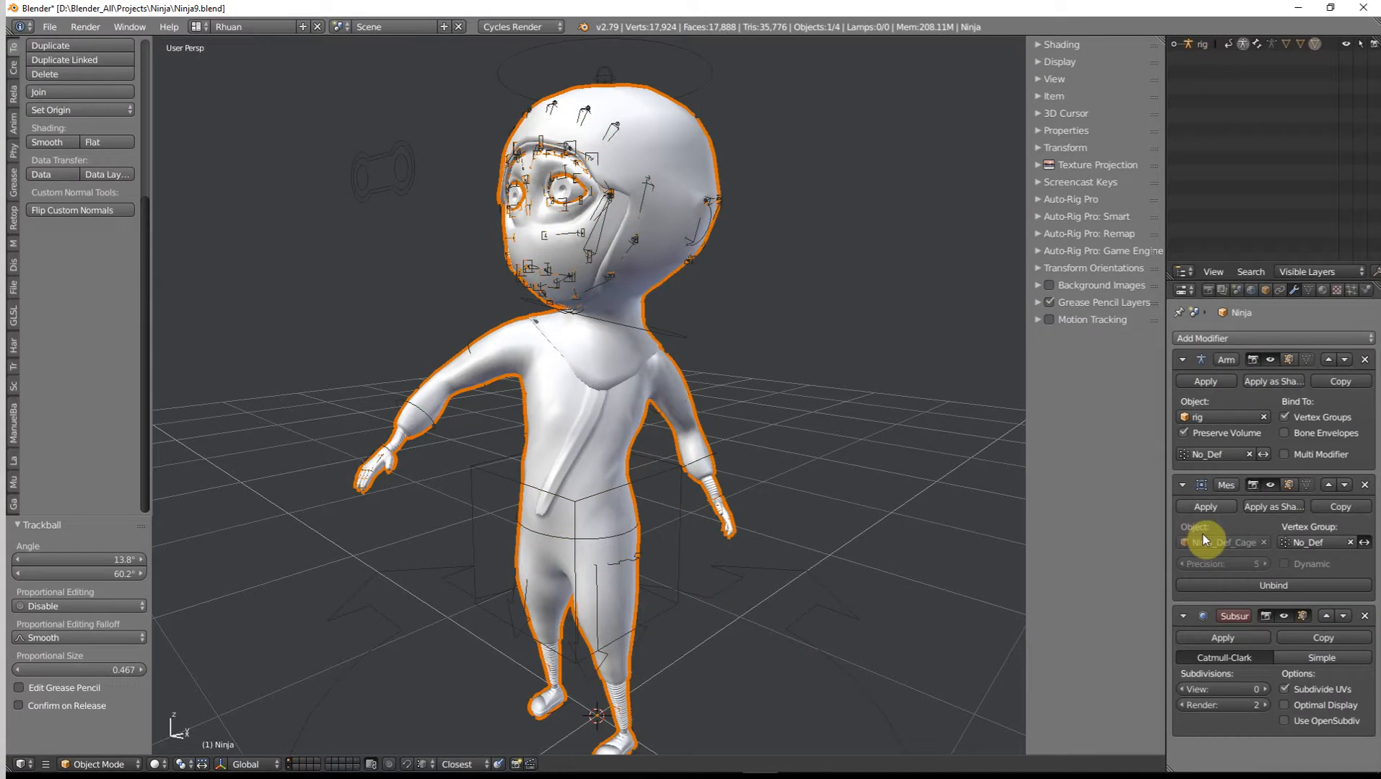
pyautogui.click(1264, 689)
pyautogui.moveTo(739, 431)
pyautogui.mouseDown(button='middle')
pyautogui.moveTo(903, 428)
pyautogui.moveTo(974, 392)
pyautogui.moveTo(976, 407)
pyautogui.moveTo(877, 445)
pyautogui.moveTo(742, 442)
pyautogui.mouseUp(button='middle')
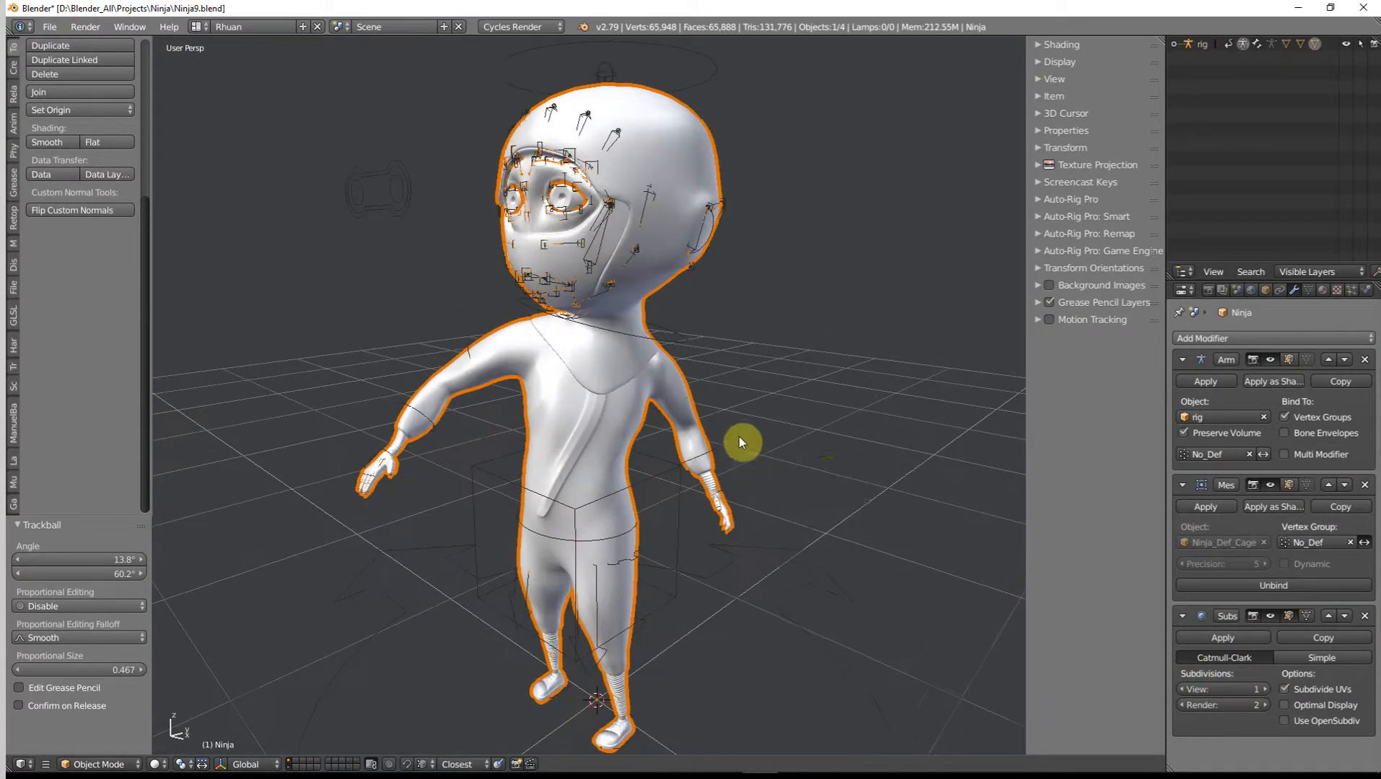
pyautogui.press('r')
pyautogui.press('r')
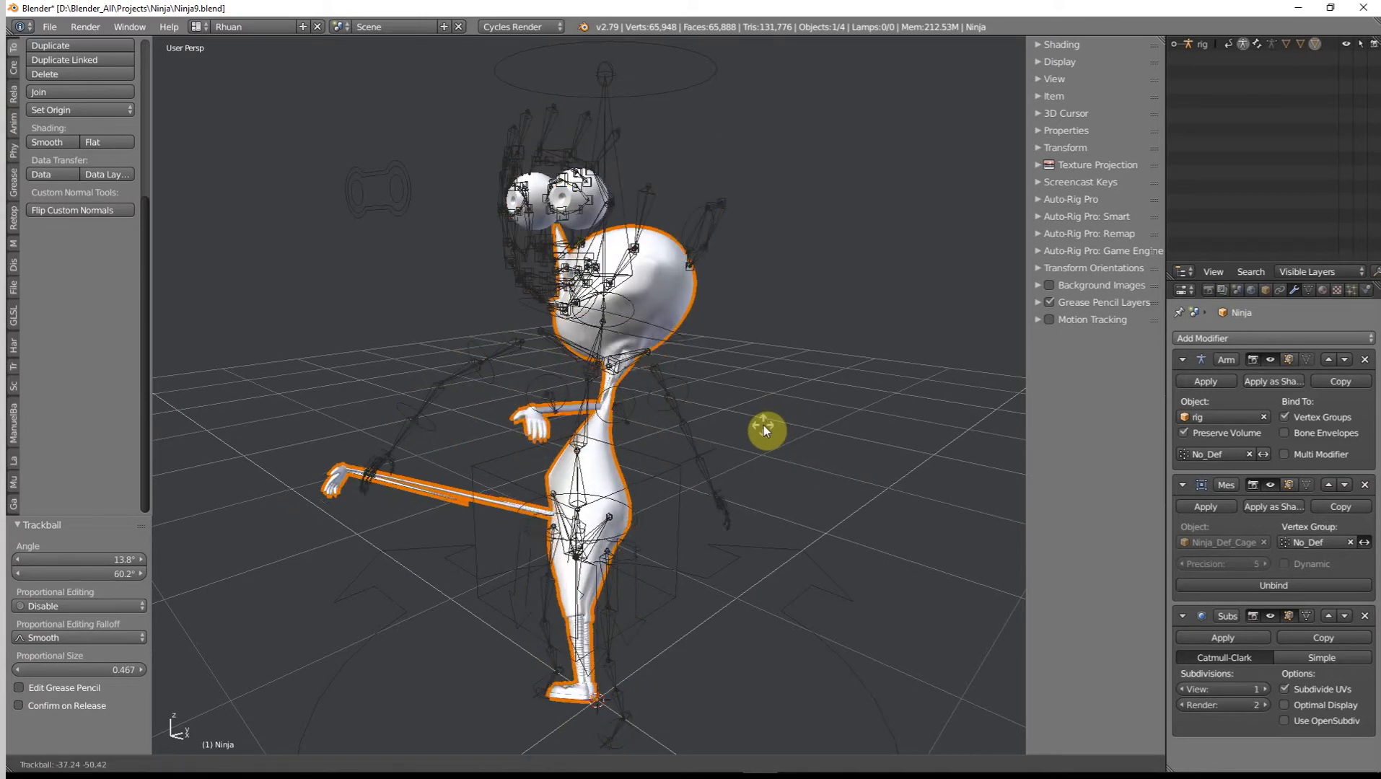
pyautogui.rightClick(765, 426)
# Select the rig's chest control and bend it forward with a trackball rotation of about 35° and -76.8°.
pyautogui.rightClick(693, 339)
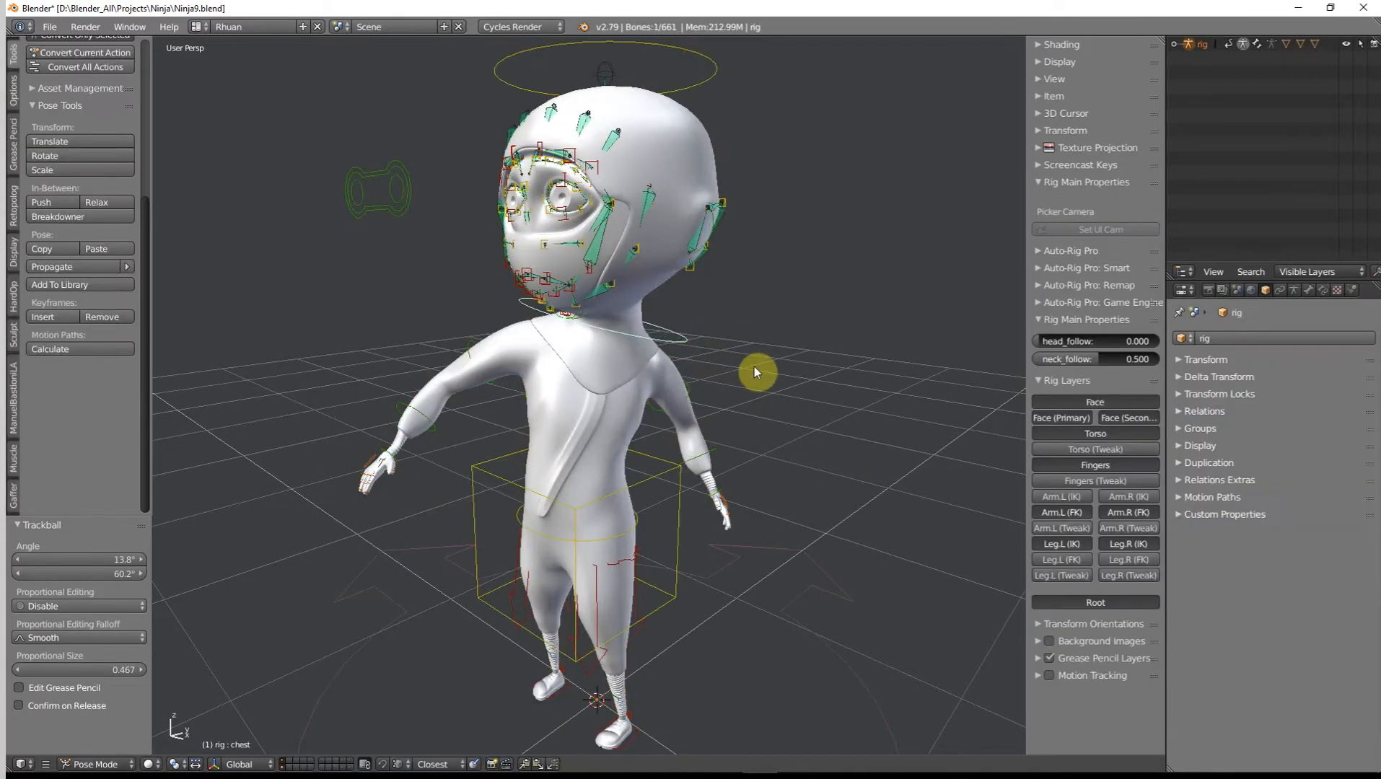
pyautogui.press('r')
pyautogui.press('r')
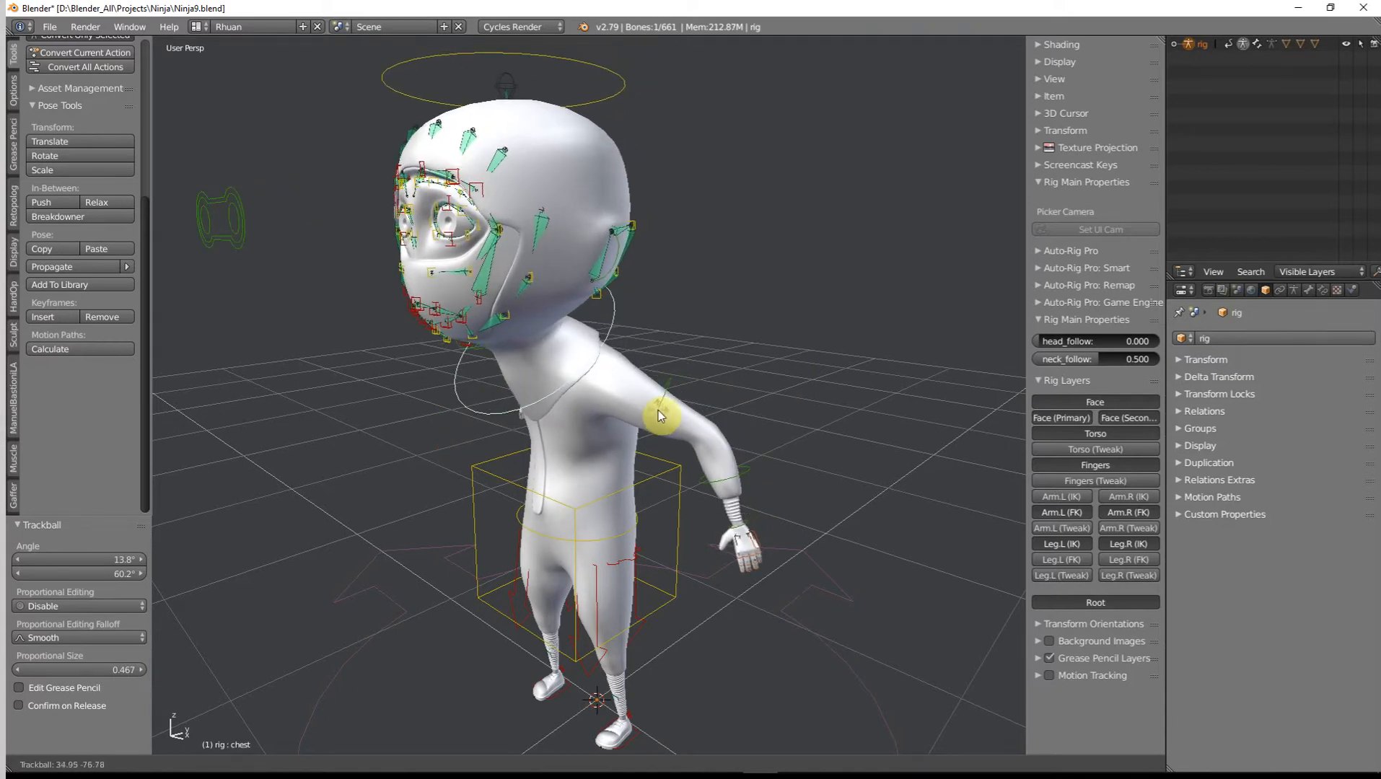
pyautogui.click(658, 410)
# Move the rig's torso control about -0.002, -0.025 and -0.080 in X, Y and Z to test the crouch.
pyautogui.moveTo(658, 410); pyautogui.dragTo(781, 384, button='middle')
pyautogui.rightClick(714, 392)
pyautogui.press('g')
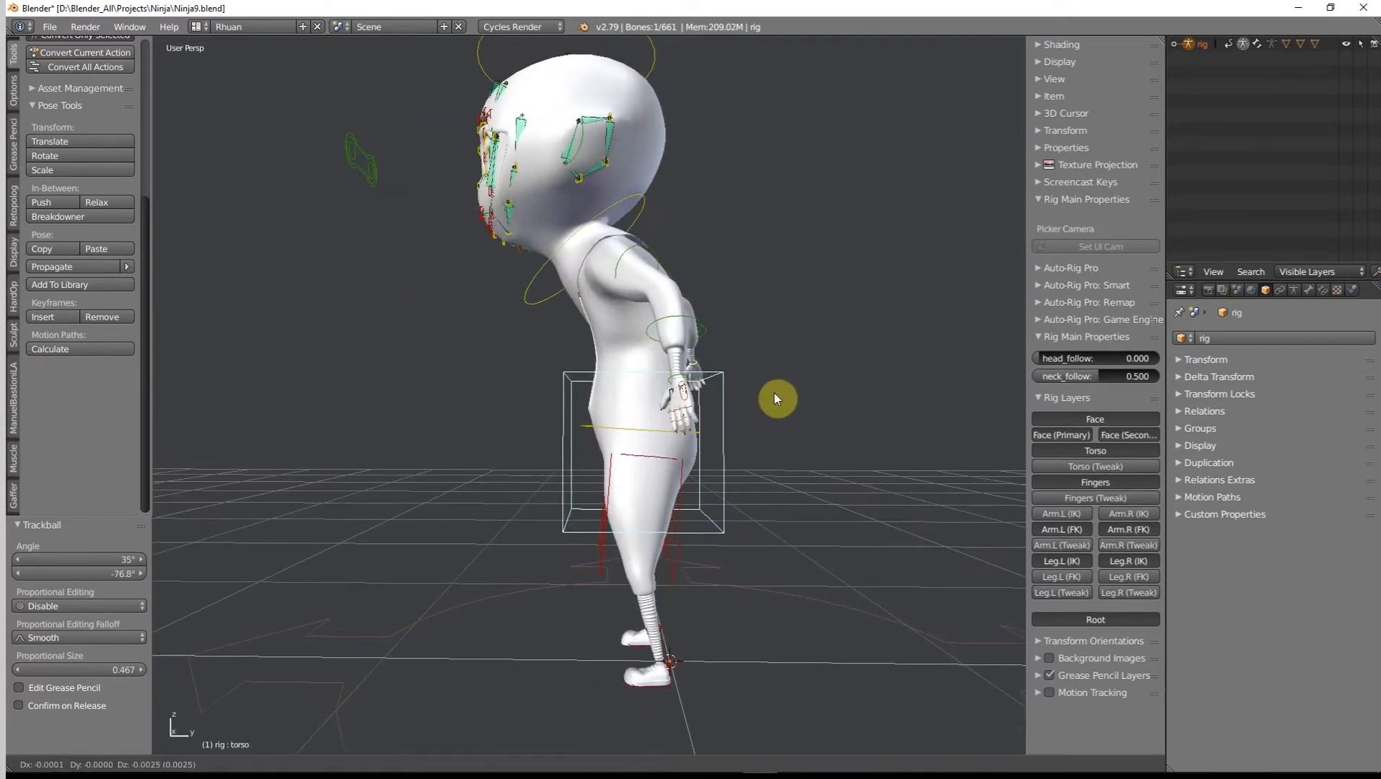
pyautogui.click(772, 401)
# Try rotating the rig's hips control freely to test the waist, and clear its pose location.
pyautogui.rightClick(638, 463)
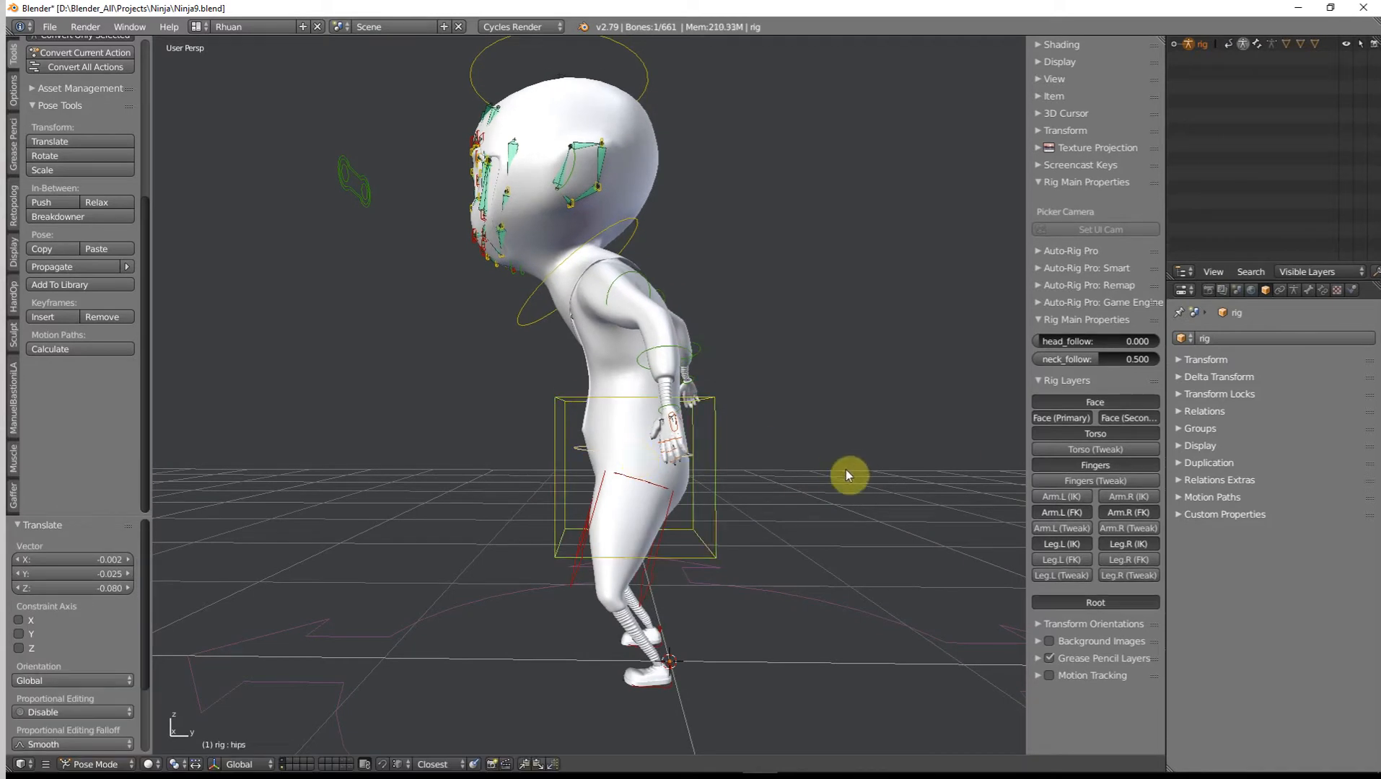
pyautogui.press('r')
pyautogui.press('r')
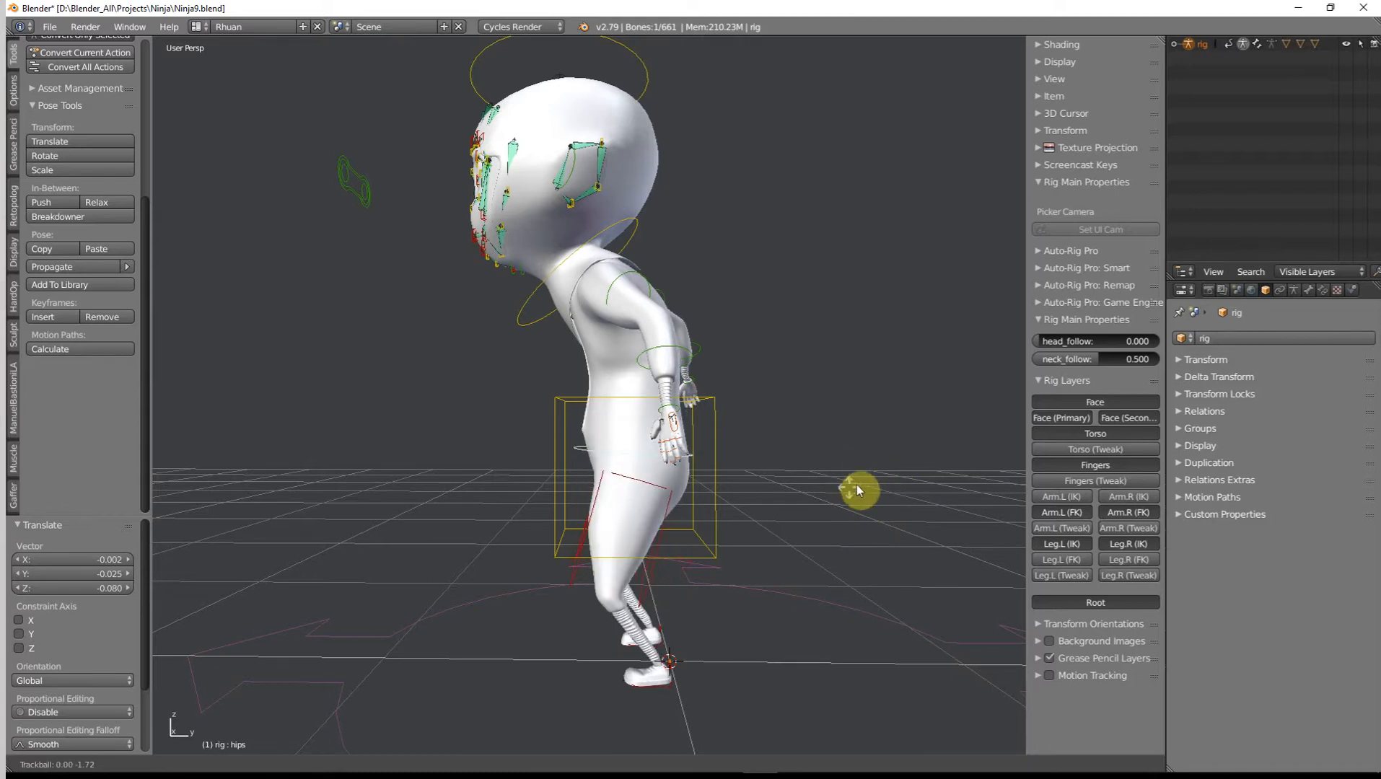
pyautogui.rightClick(834, 482)
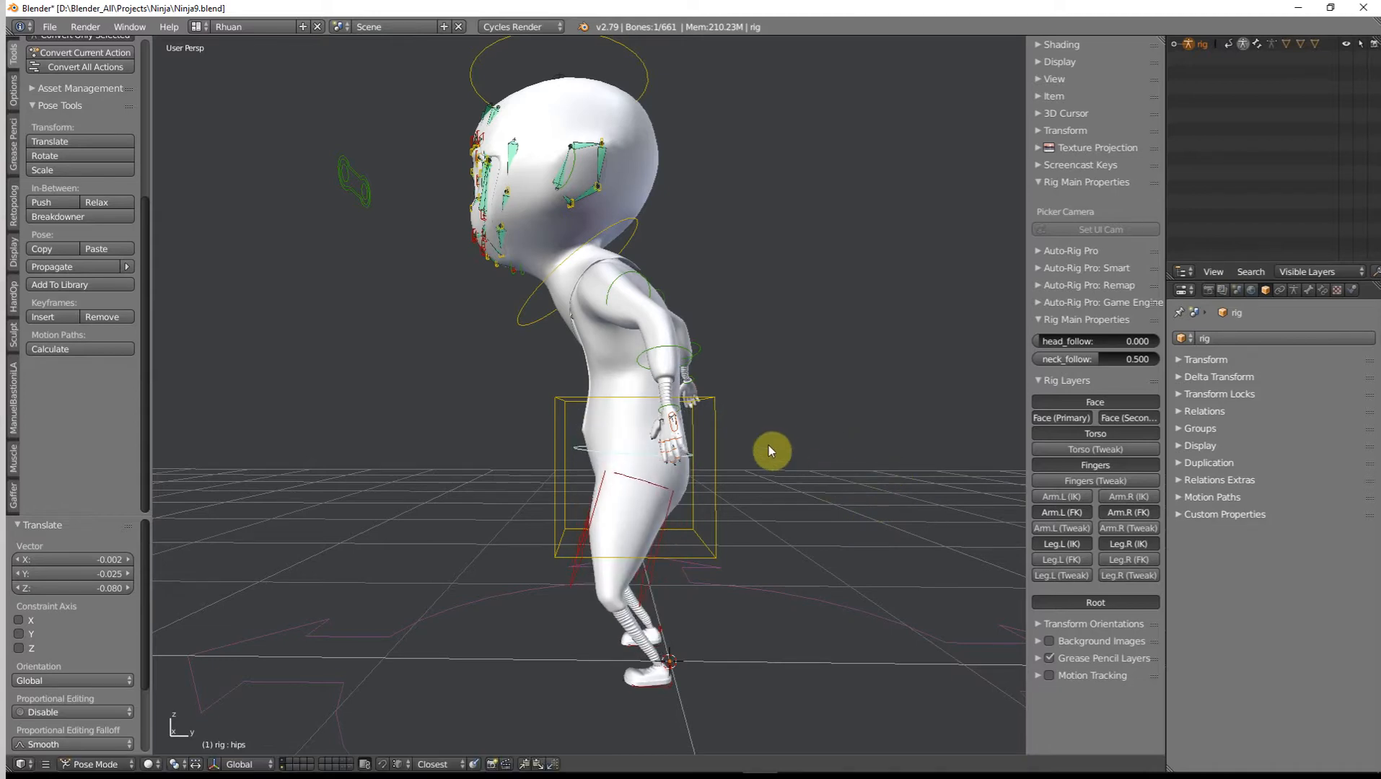
pyautogui.hotkey('alt', 'g')
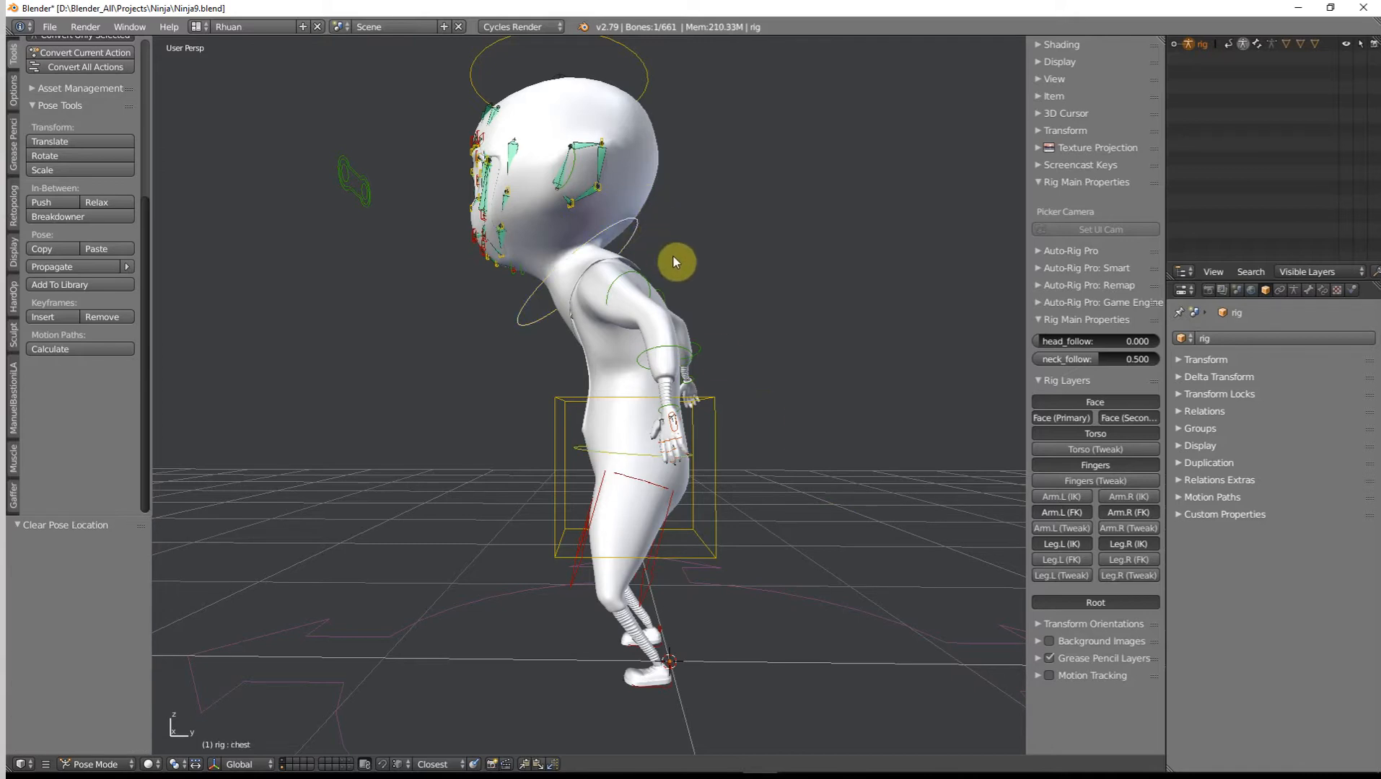
# Clear the chest control's rotation and the torso control's location to restore the rest pose.
pyautogui.hotkey('alt', 'r')
pyautogui.moveTo(710, 285); pyautogui.dragTo(451, 330, button='middle')
pyautogui.rightClick(651, 409)
pyautogui.hotkey('alt', 'g')
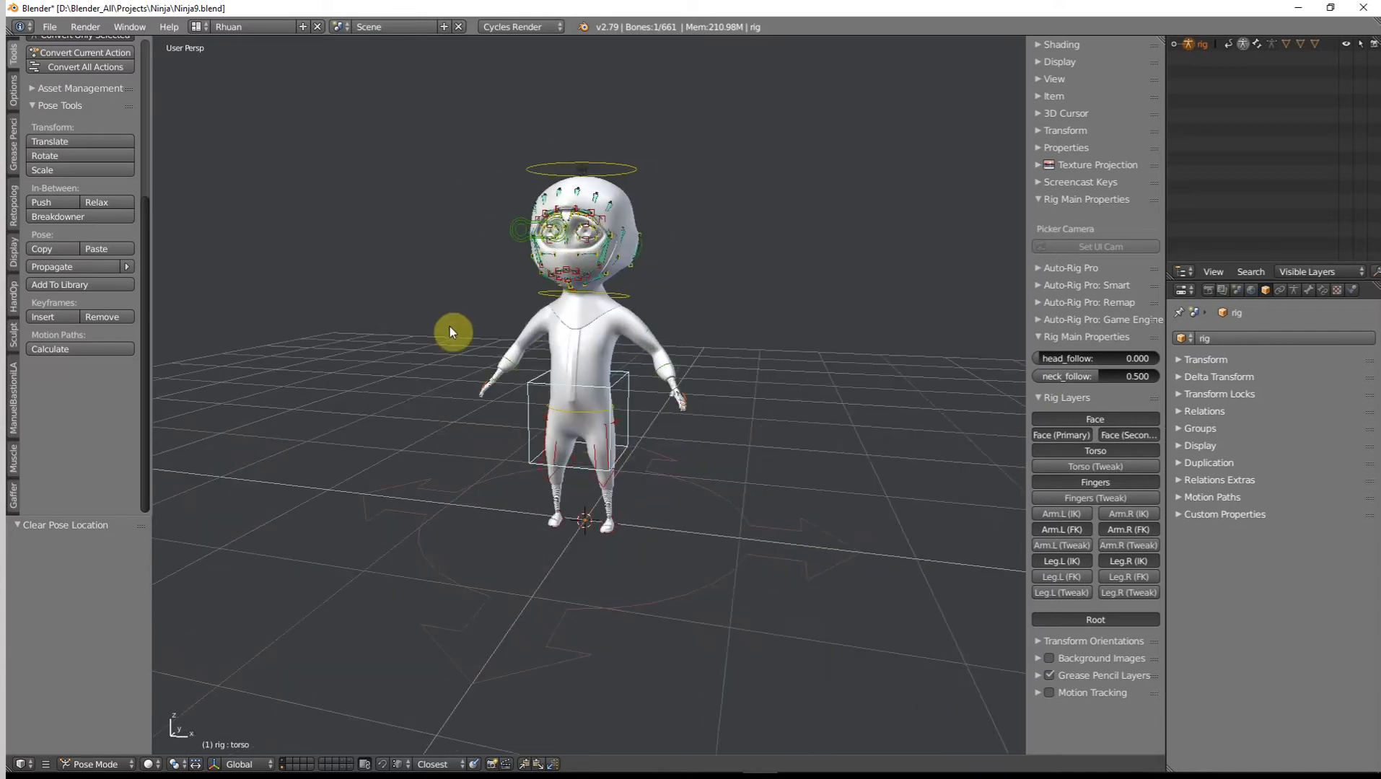
# Select the Ninja mesh and view the modifiers available to add to it.
pyautogui.moveTo(678, 478); pyautogui.dragTo(727, 548, button='middle')
pyautogui.scroll(2, 671, 480)
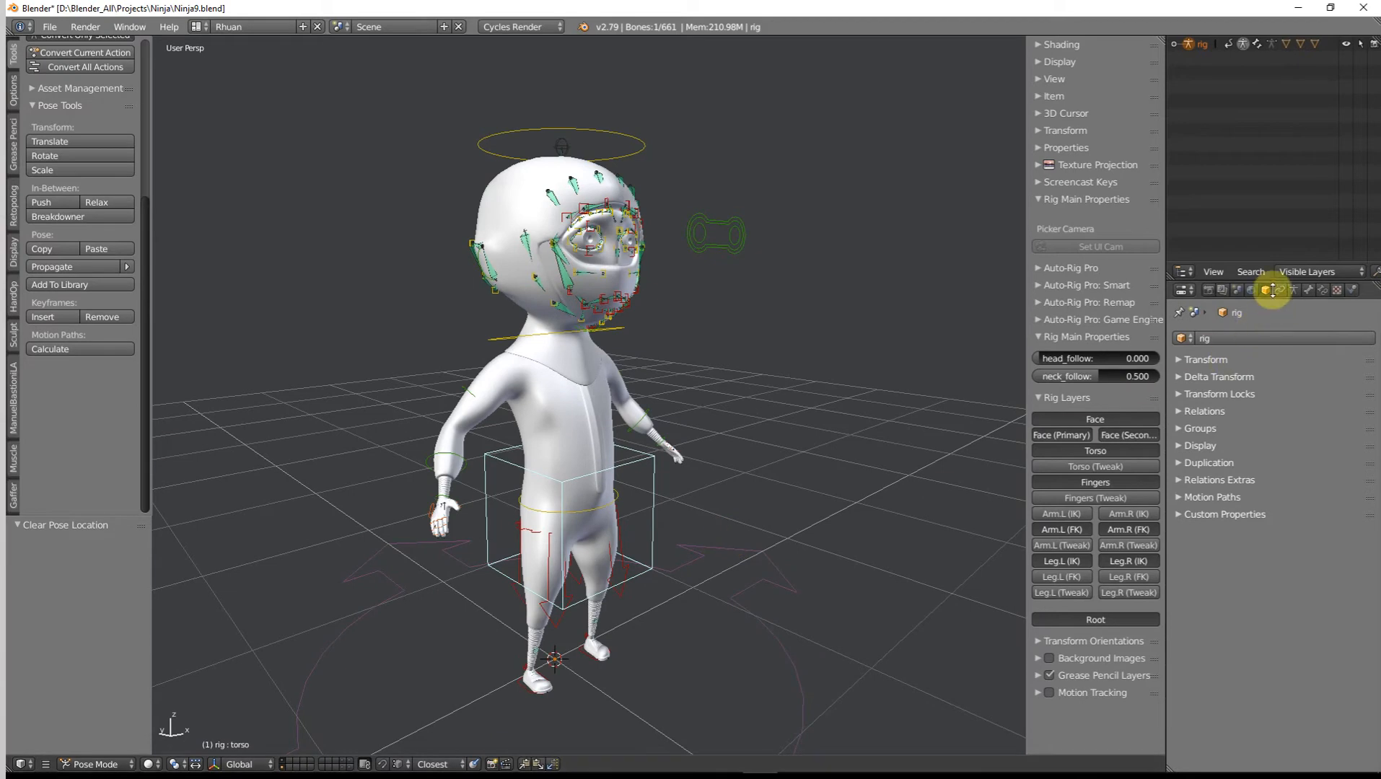
pyautogui.rightClick(515, 220)
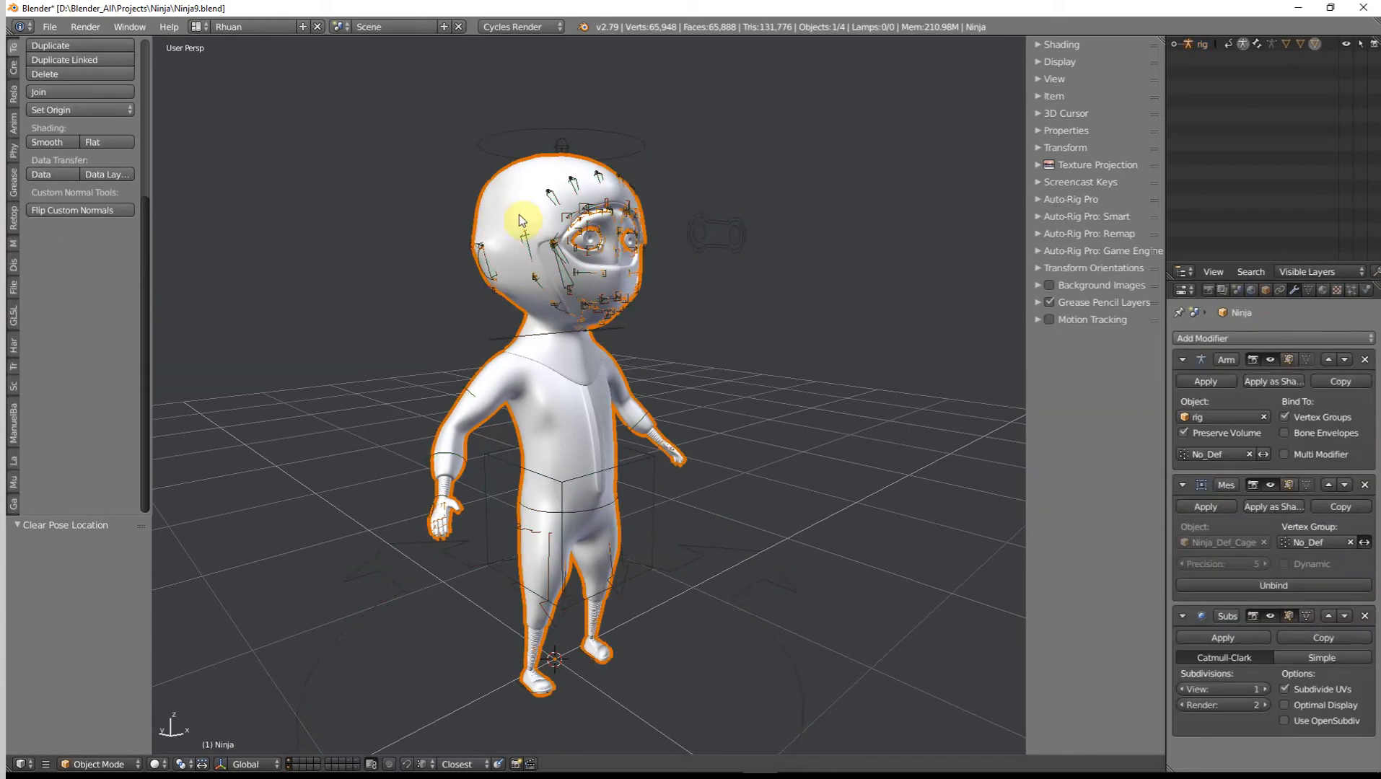
pyautogui.click(1252, 337)
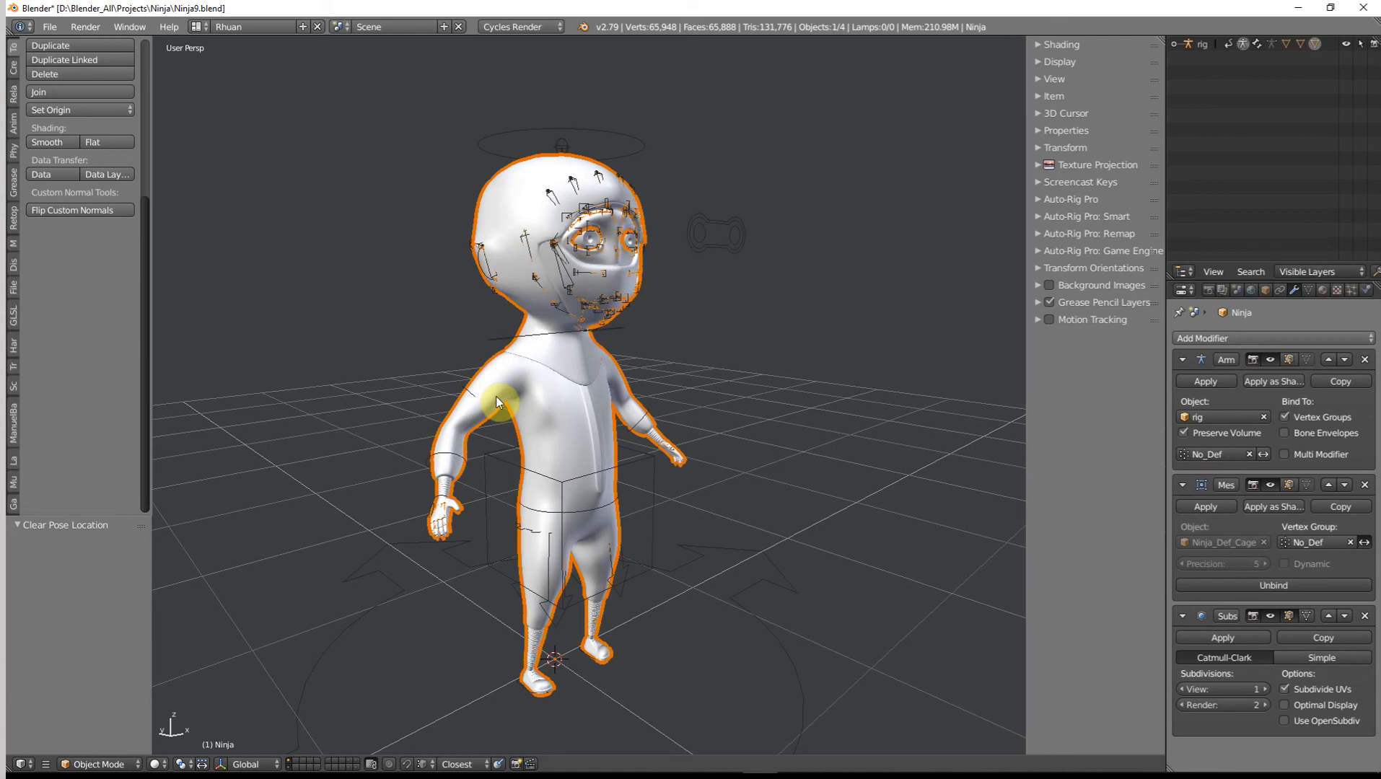
pyautogui.scroll(3, 495, 396)
pyautogui.moveTo(537, 437); pyautogui.dragTo(554, 403, button='middle')
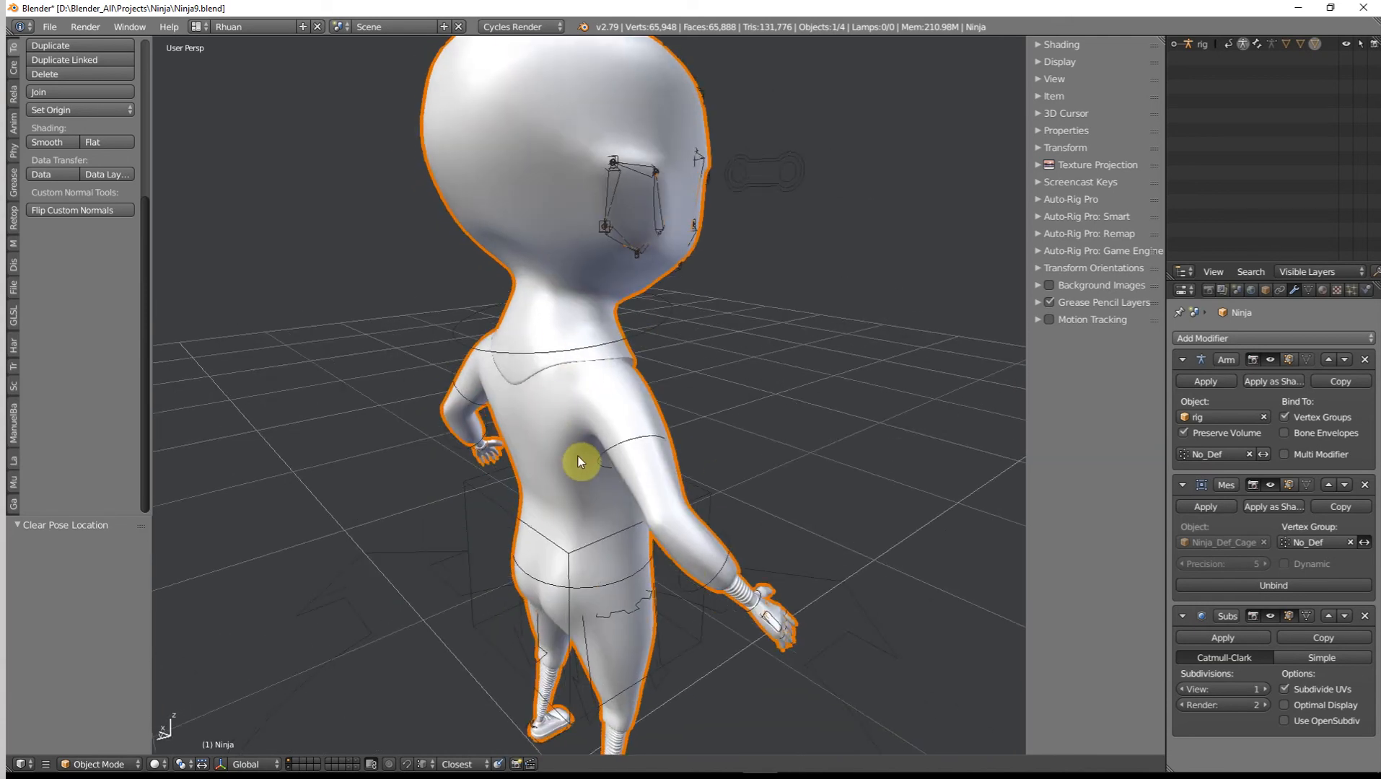
pyautogui.scroll(-4, 578, 456)
pyautogui.moveTo(619, 441); pyautogui.dragTo(549, 427, button='middle')
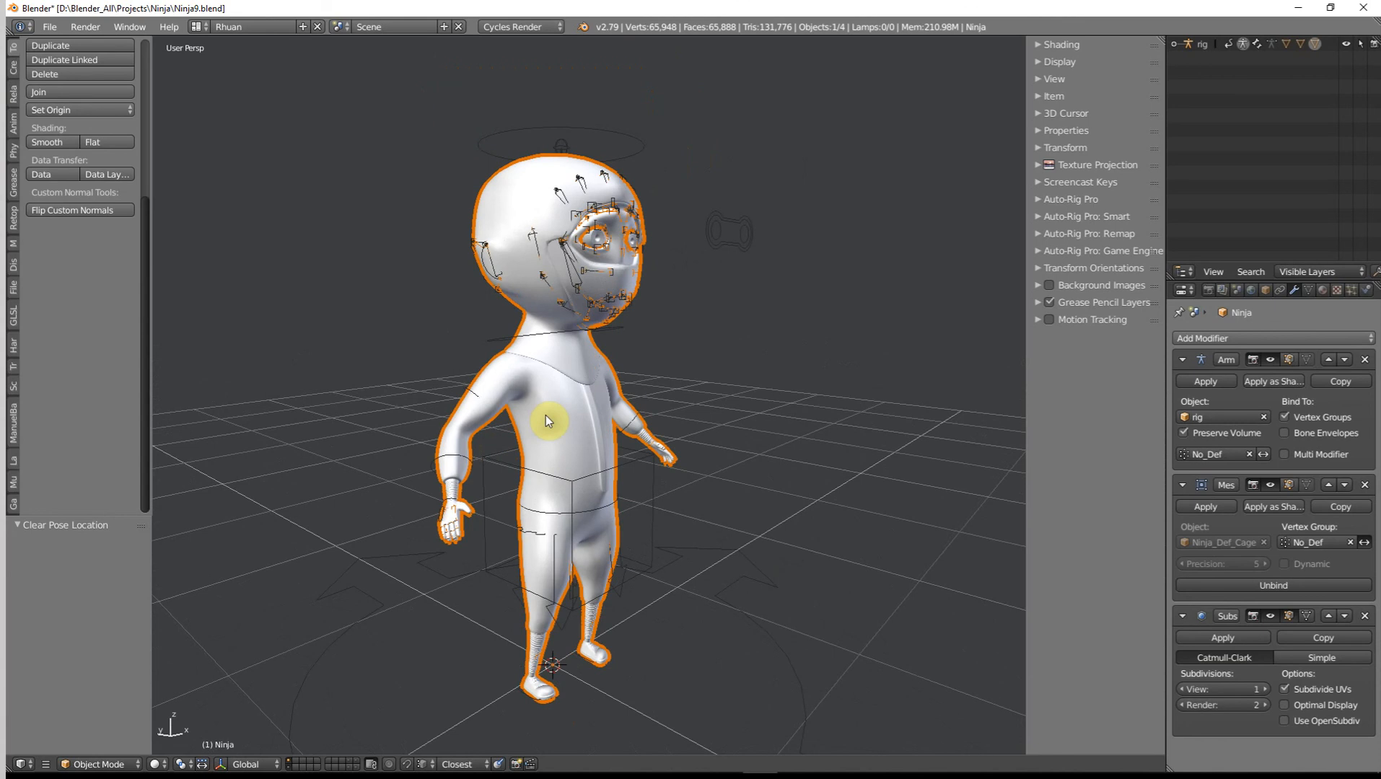
pyautogui.scroll(1, 621, 317)
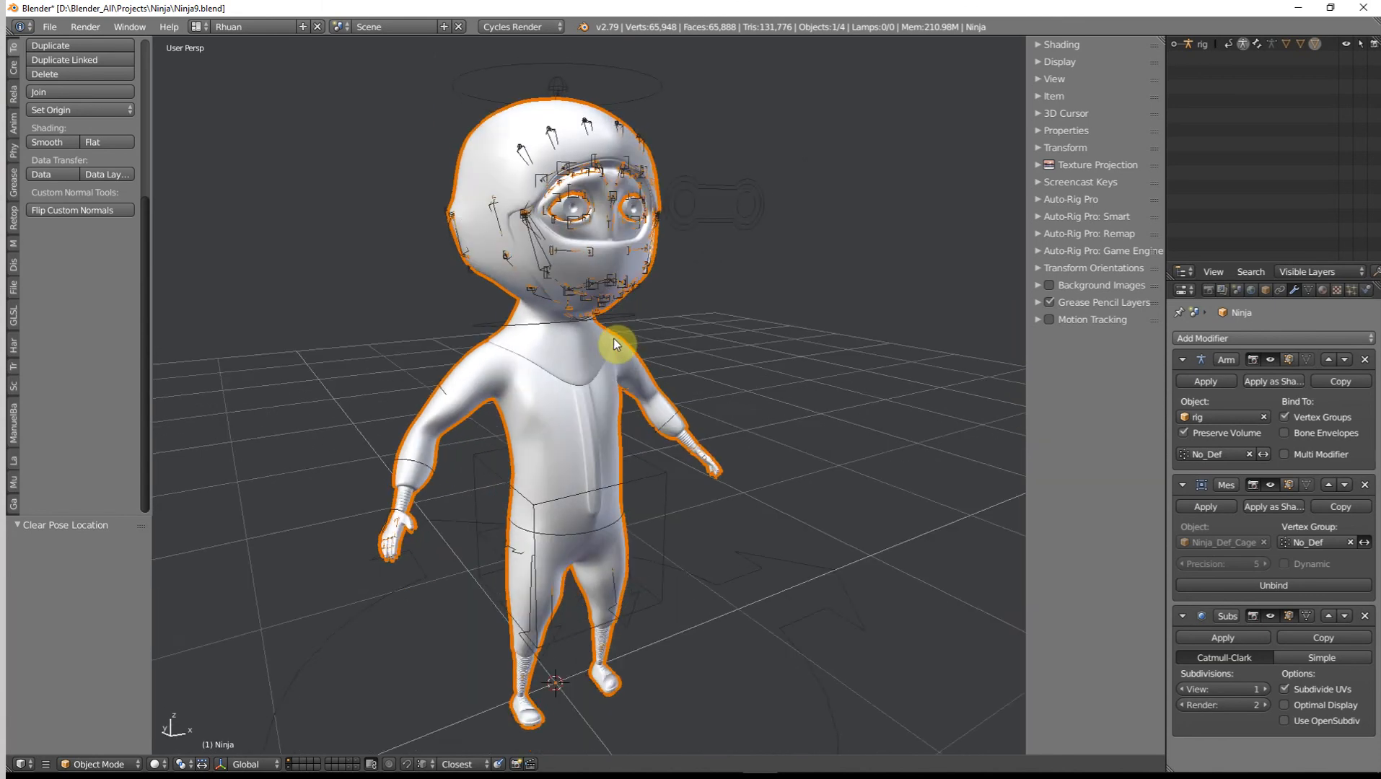